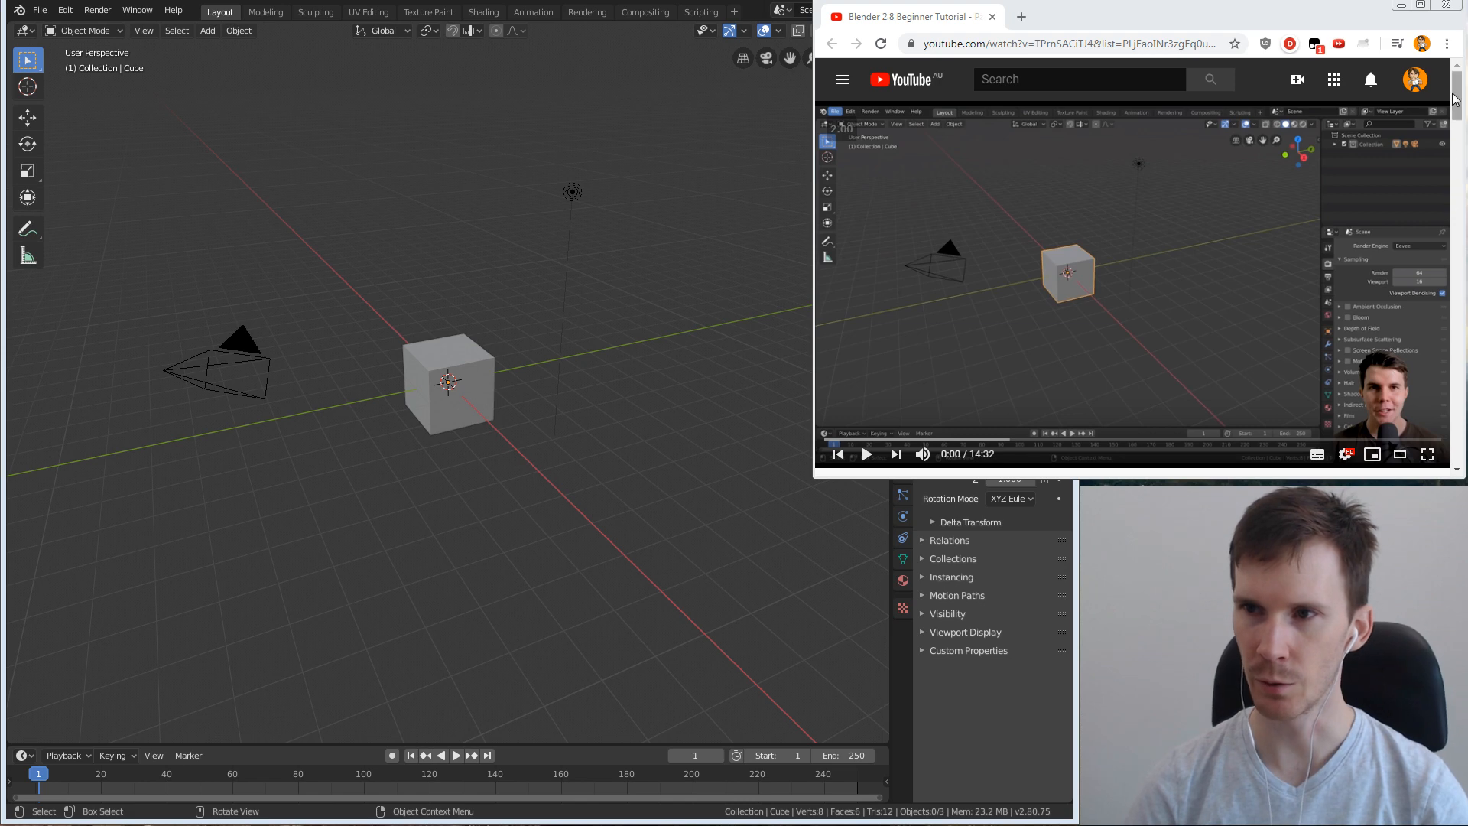
Look through the description and playlist of the Blender 2.8 Beginner Tutorial series on its YouTube page.
{"action": "scroll", "coordinate": [1454, 99], "scroll_direction": "down", "scroll_amount": 10}
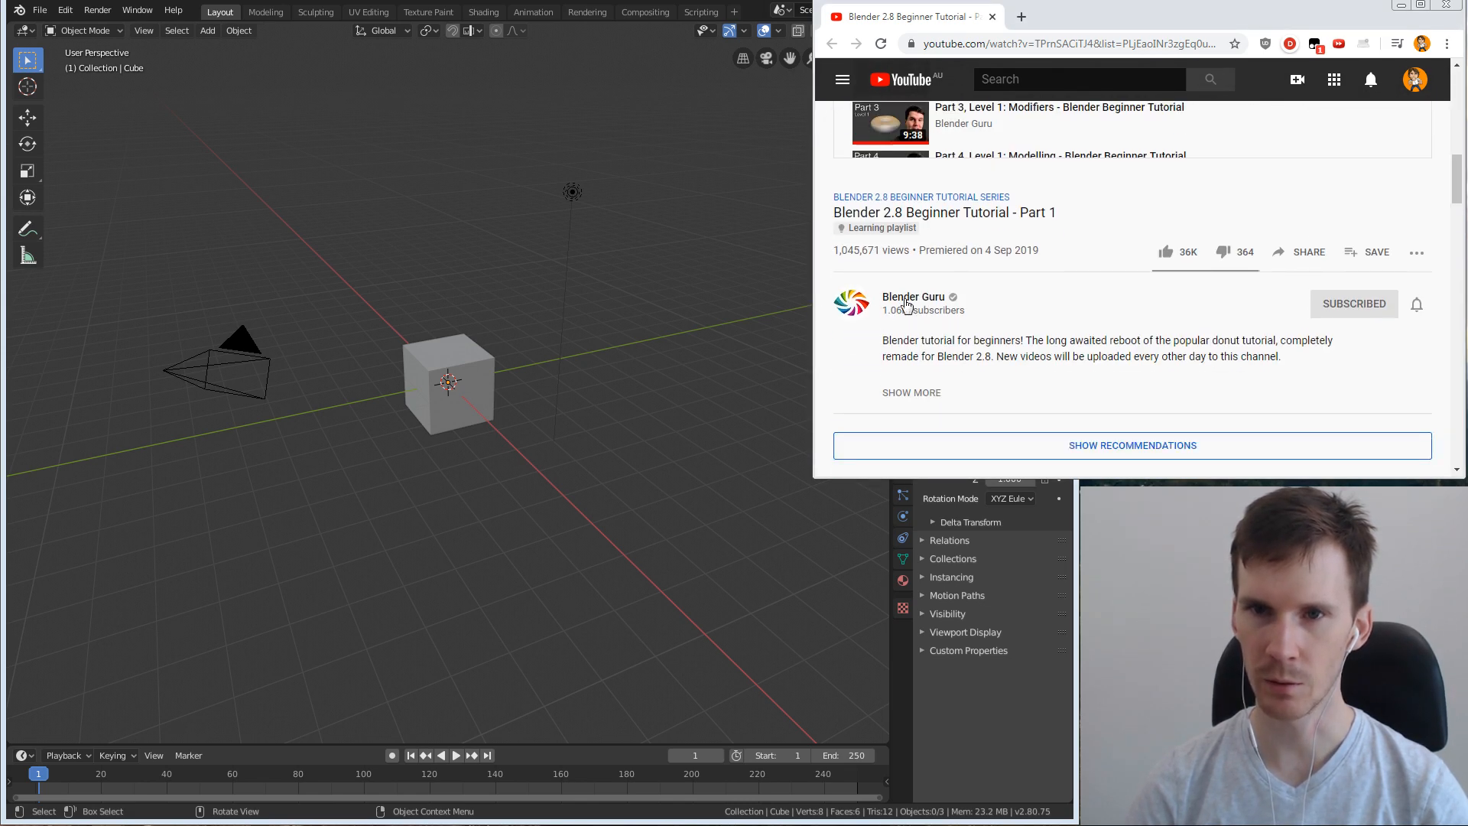
{"action": "scroll", "coordinate": [1445, 273], "scroll_direction": "up", "scroll_amount": 10}
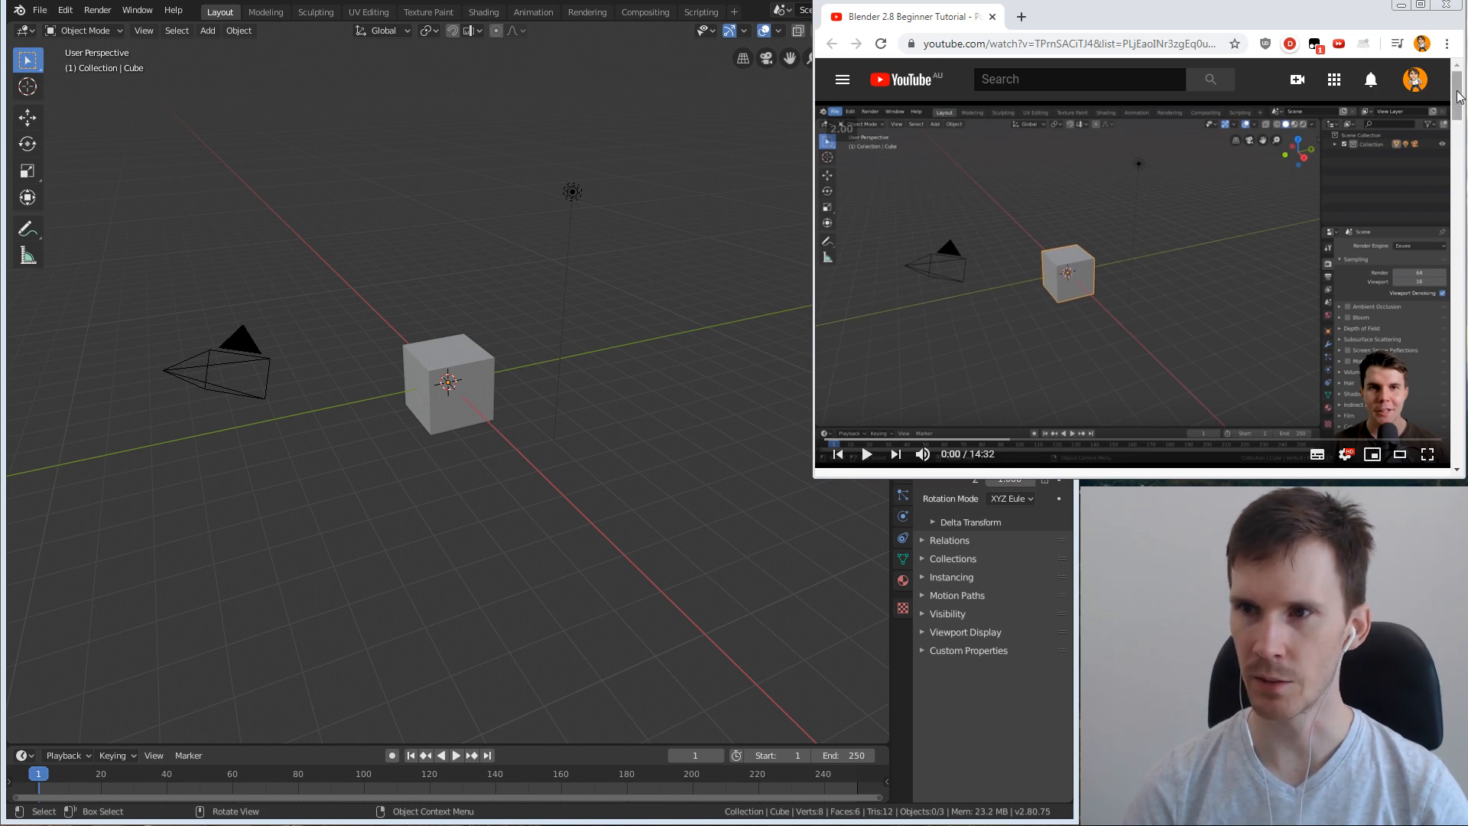
{"action": "scroll", "coordinate": [930, 334], "scroll_direction": "down", "scroll_amount": 5}
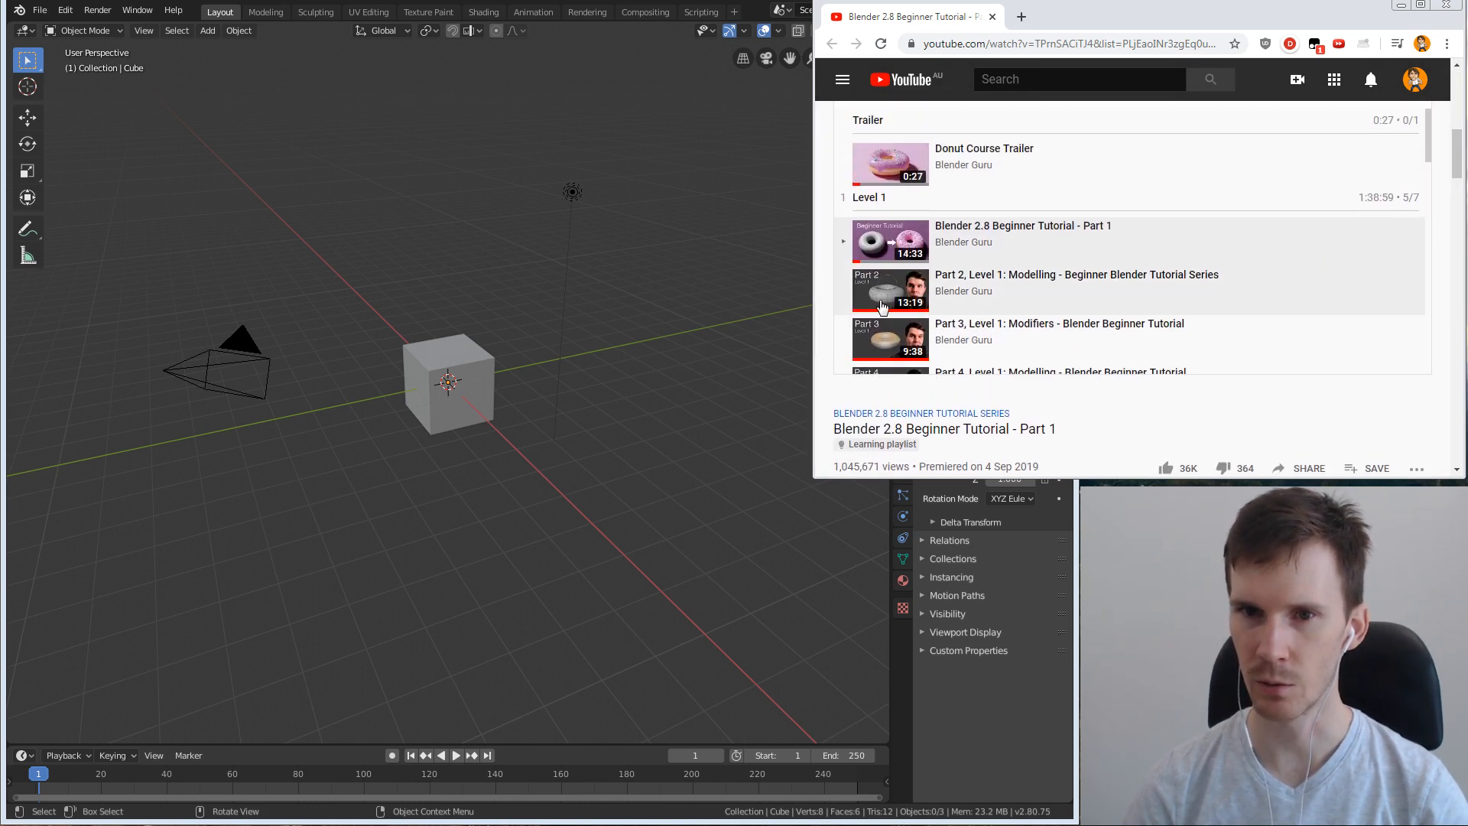
{"action": "left_click_drag", "start_coordinate": [1457, 153], "coordinate": [1463, 80]}
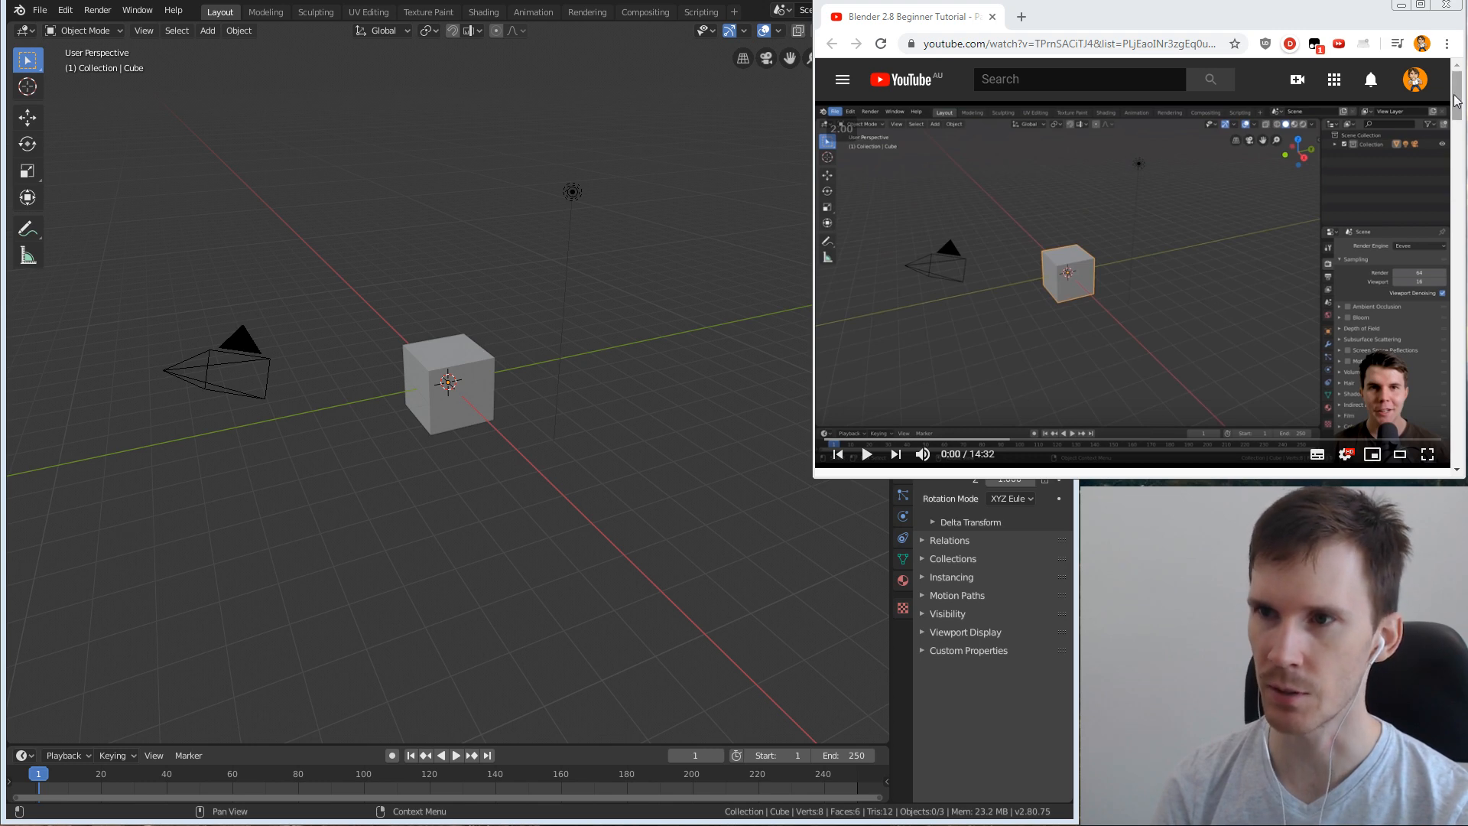
{"action": "left_click_drag", "start_coordinate": [1457, 101], "coordinate": [1422, 284]}
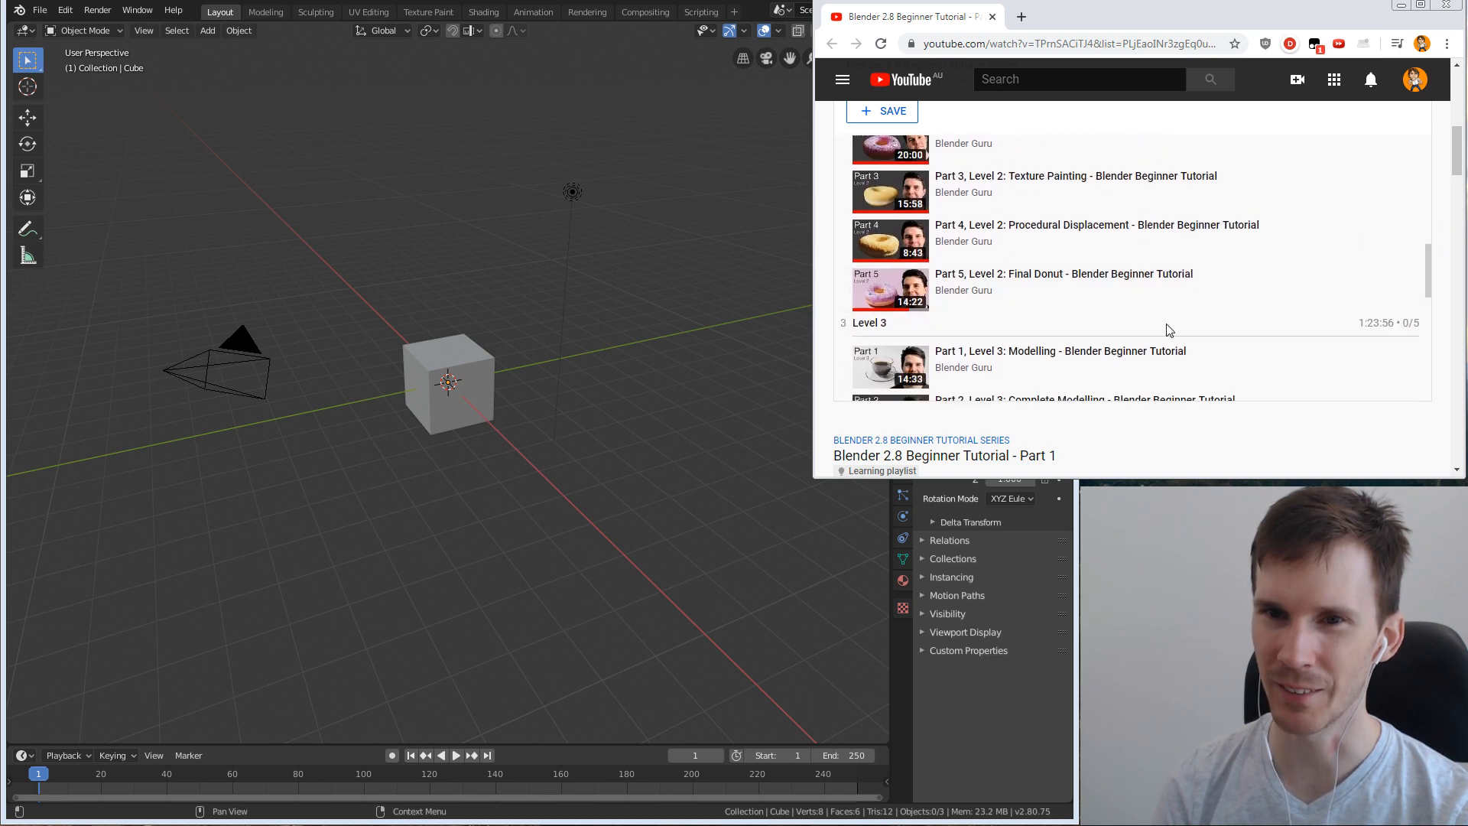
{"action": "left_click_drag", "start_coordinate": [1457, 152], "coordinate": [1458, 80]}
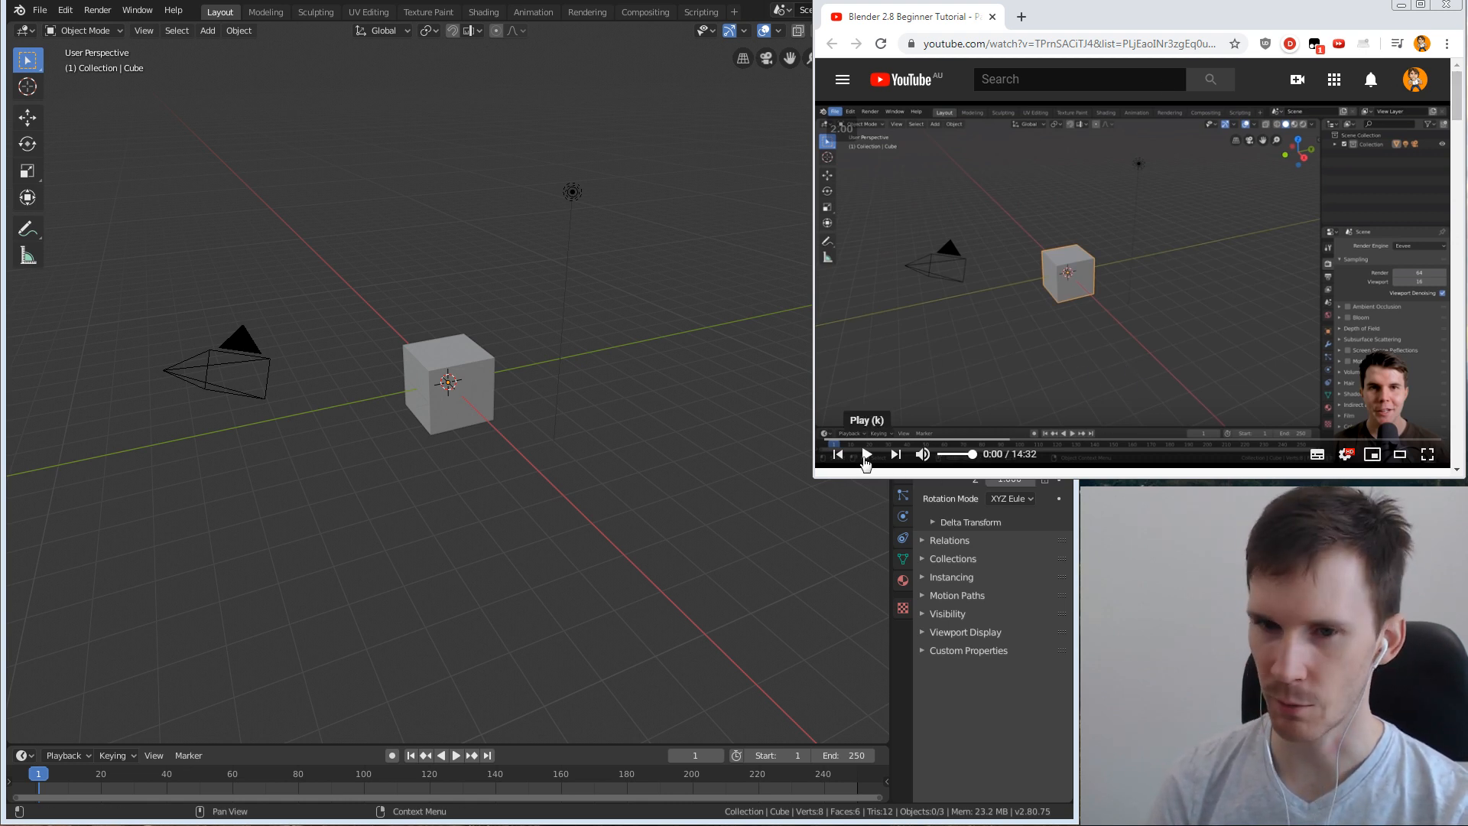
Play Part 1 of the Blender 2.8 Beginner Tutorial and adjust the playback volume.
{"action": "left_click", "coordinate": [866, 454]}
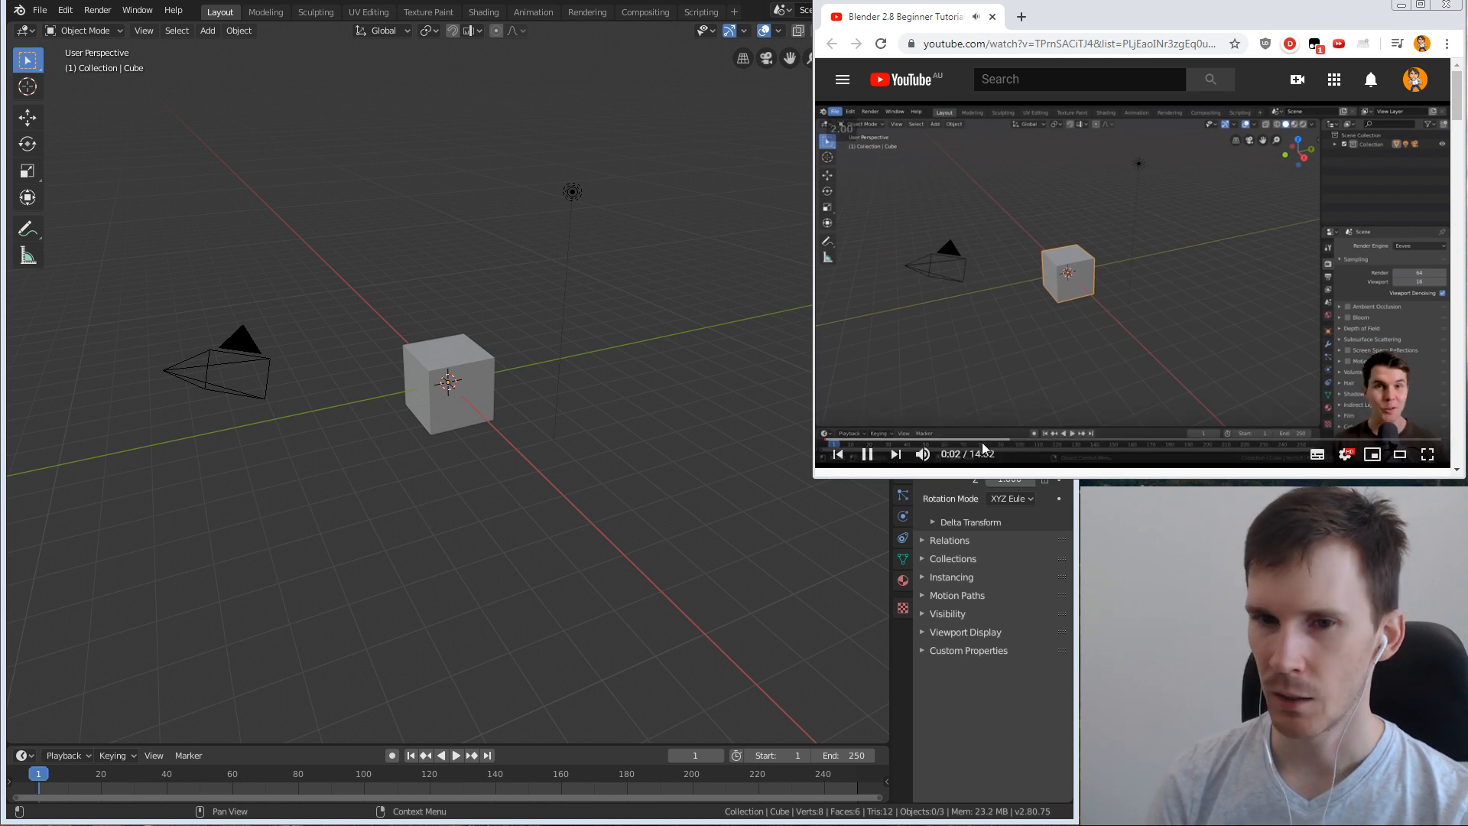
{"action": "left_click", "coordinate": [956, 455]}
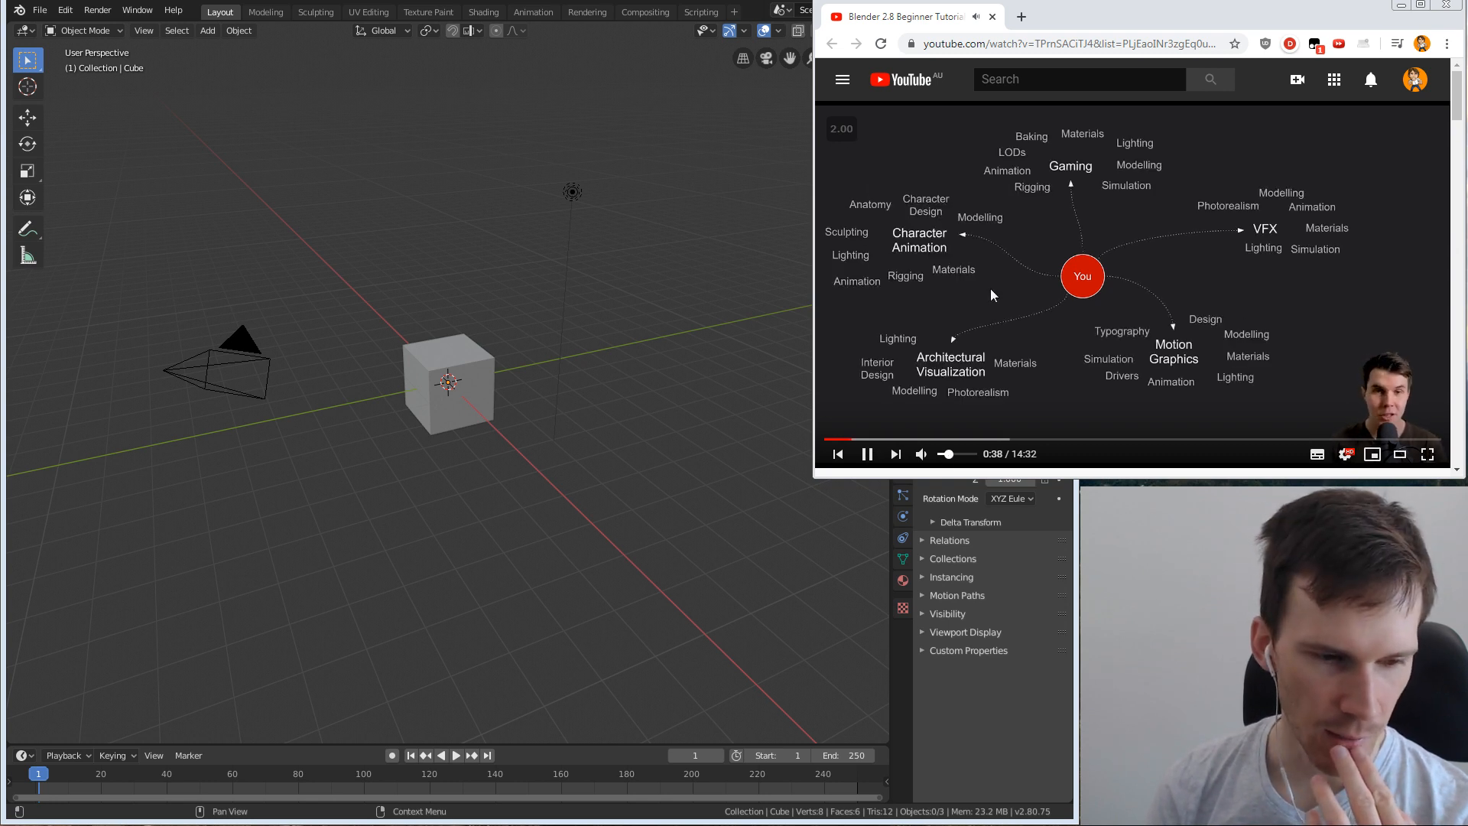
{"action": "left_click", "coordinate": [440, 1]}
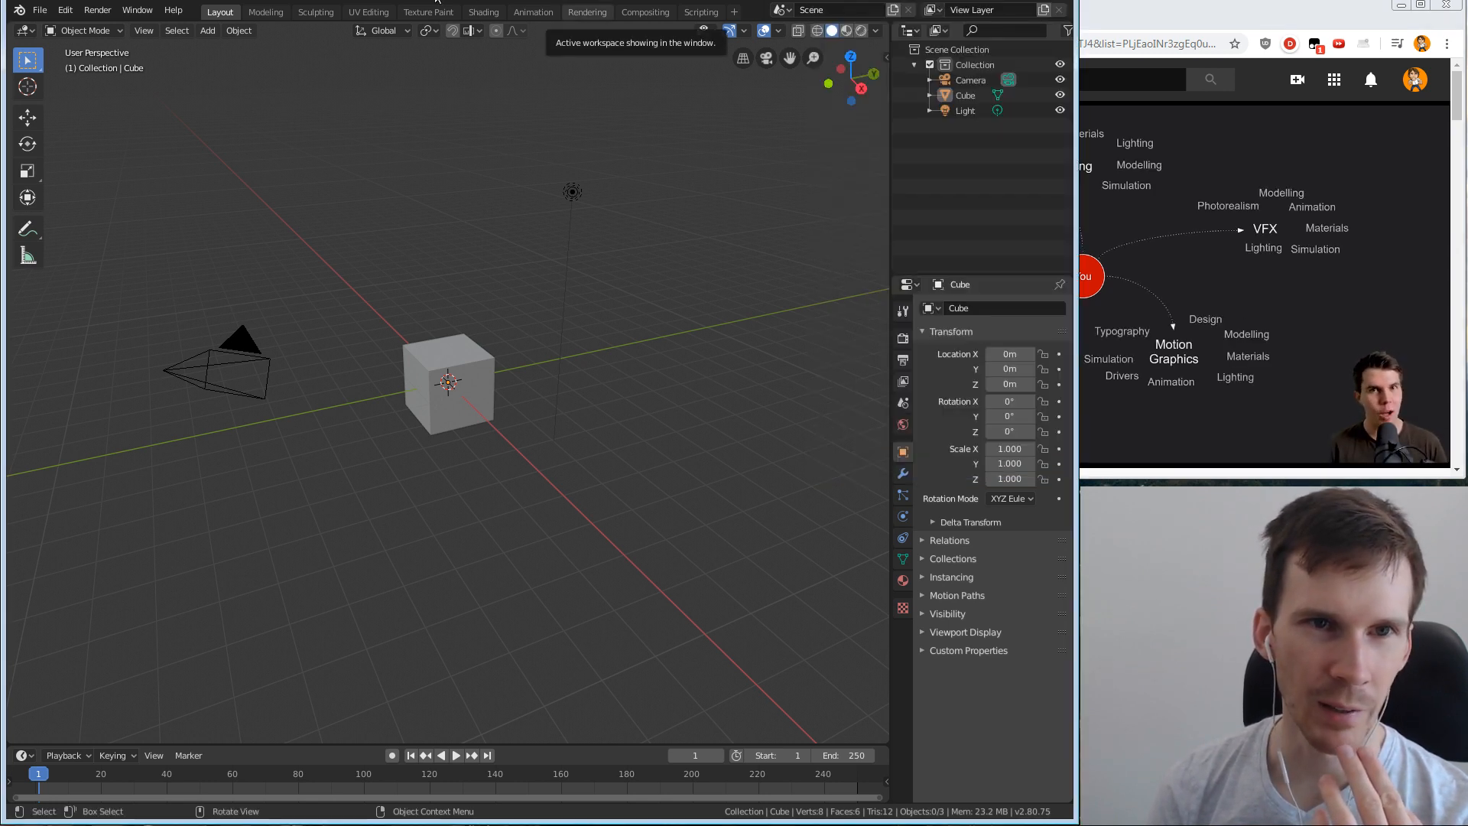
{"action": "left_click", "coordinate": [1145, 18]}
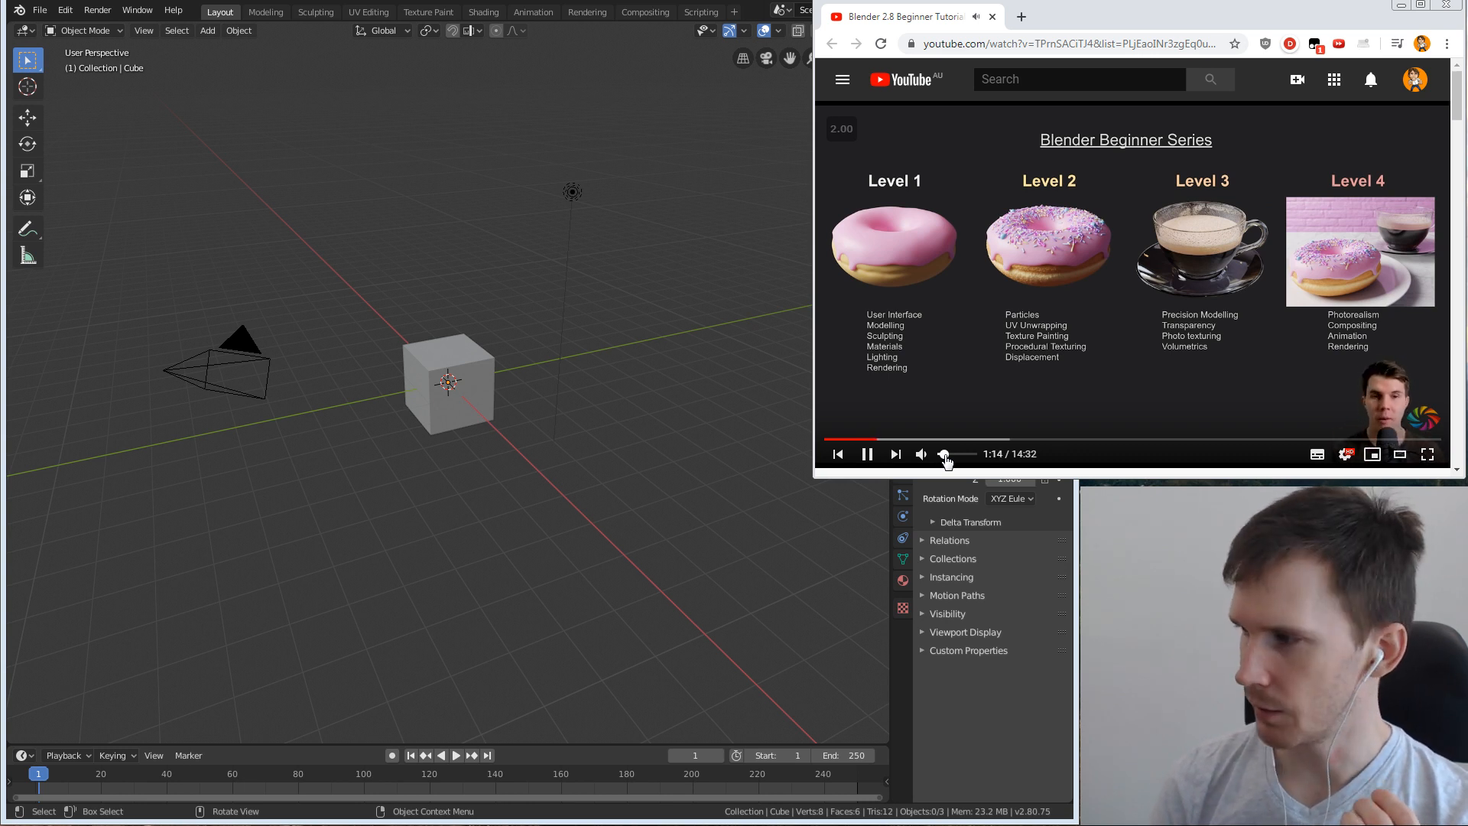
{"action": "left_click_drag", "start_coordinate": [945, 455], "coordinate": [1004, 454]}
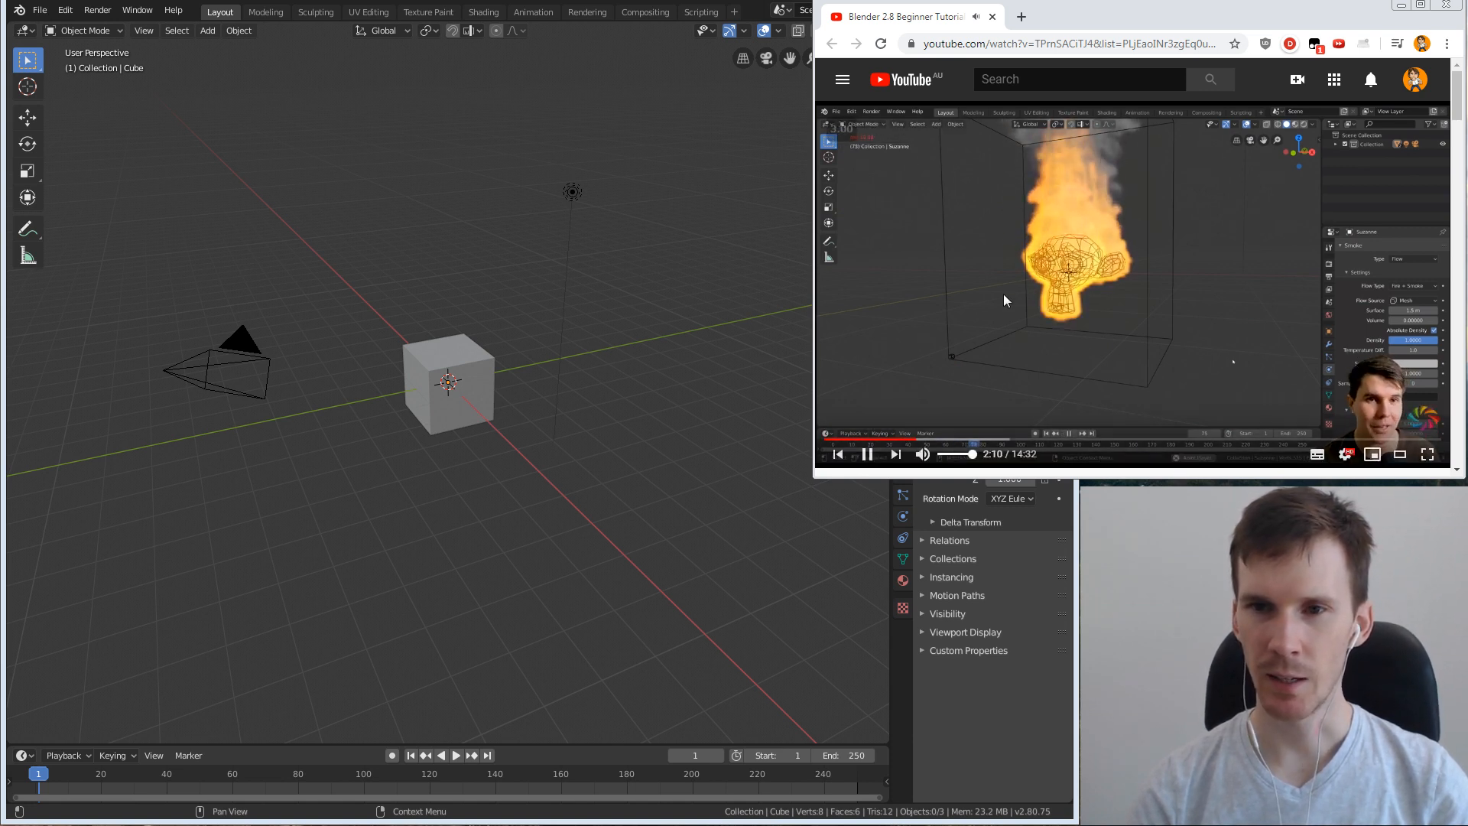
{"action": "left_click", "coordinate": [950, 455]}
{"action": "left_click_drag", "start_coordinate": [950, 457], "coordinate": [972, 455]}
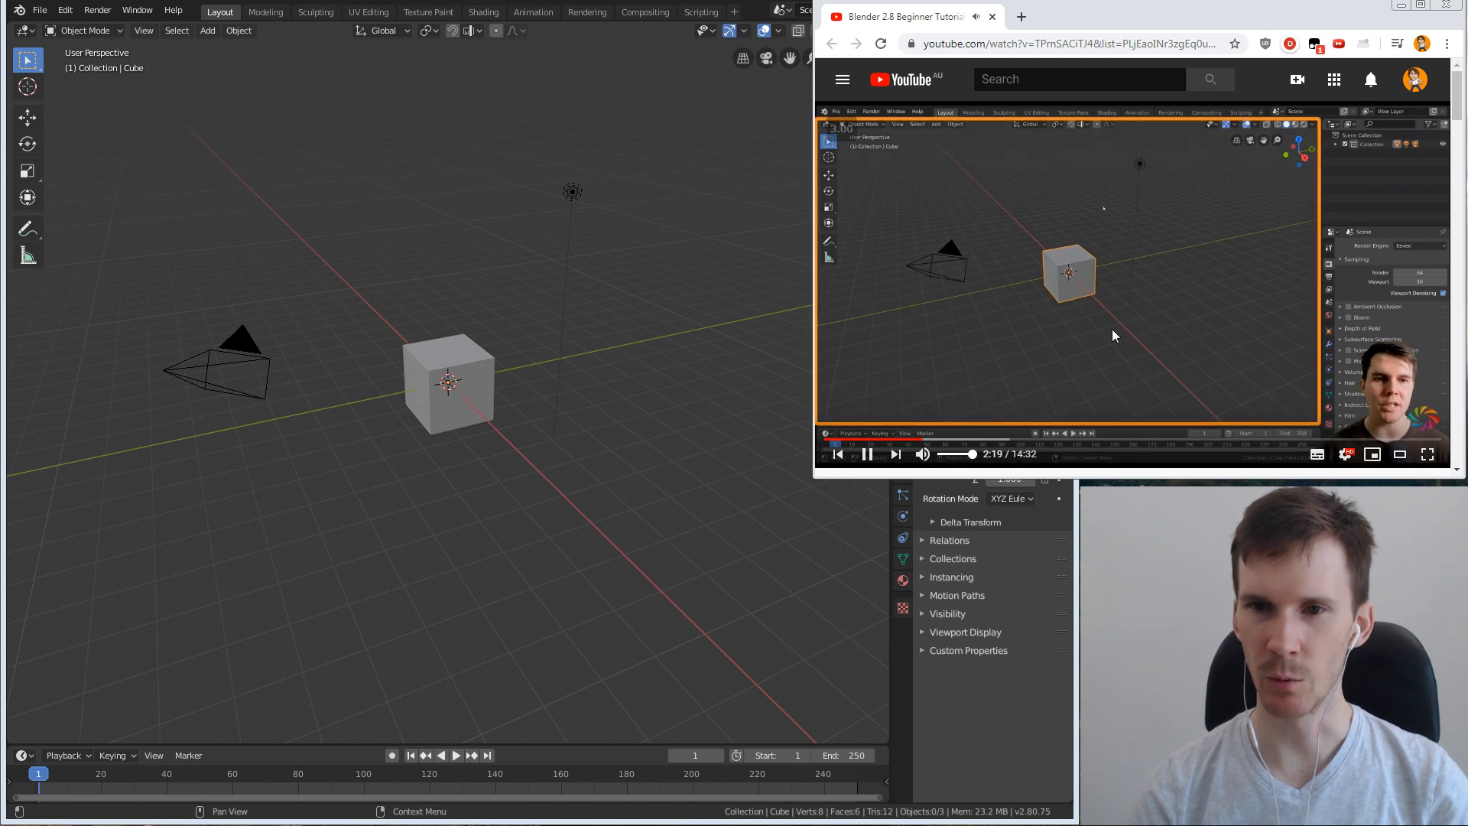
{"action": "left_click", "coordinate": [951, 455]}
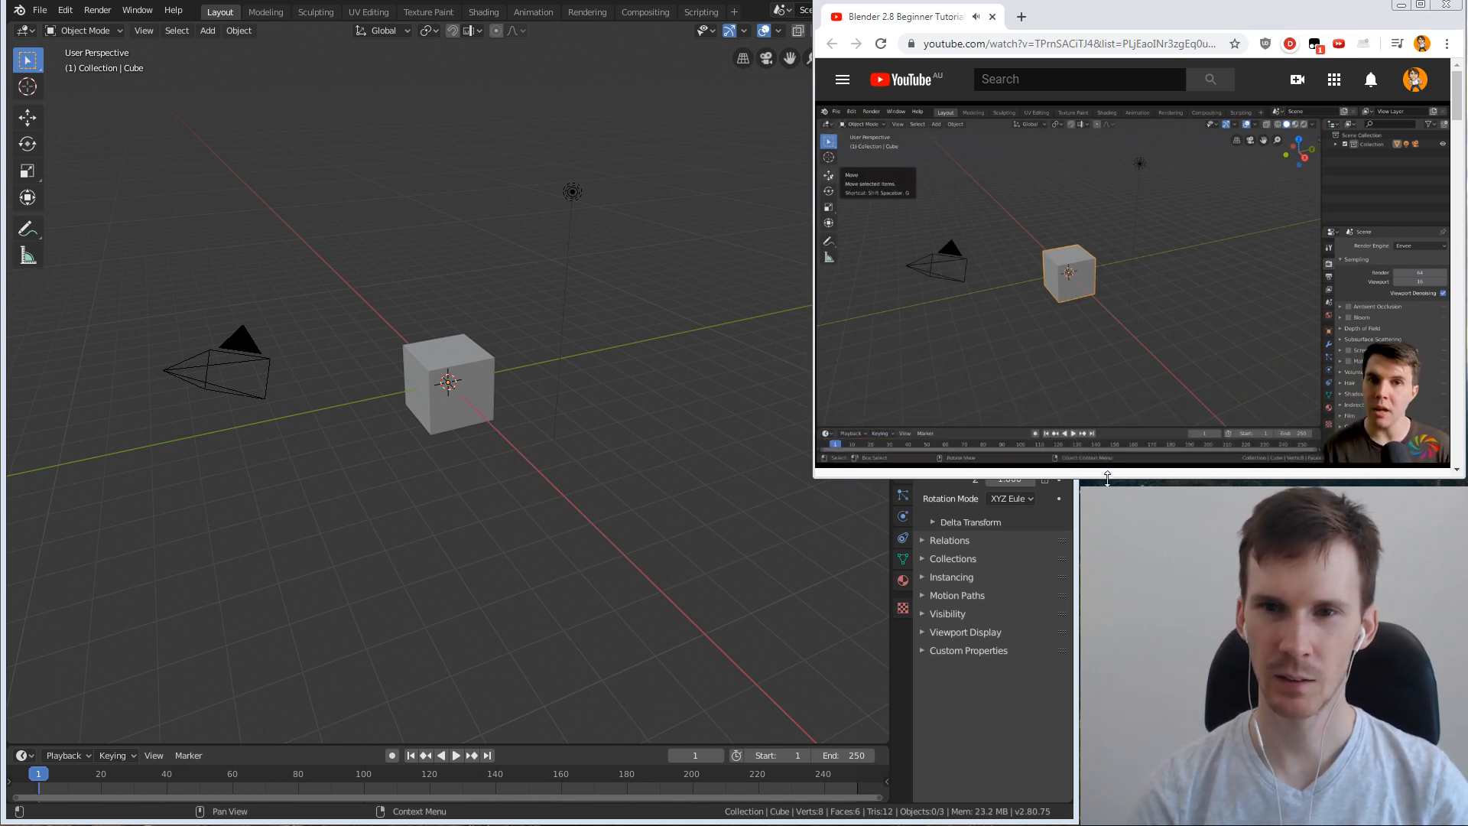
Switch to Blender and move the default cube to about X -3.06, Y 1.77, Z 0.33 m with the Move tool.
{"action": "left_click", "coordinate": [574, 204]}
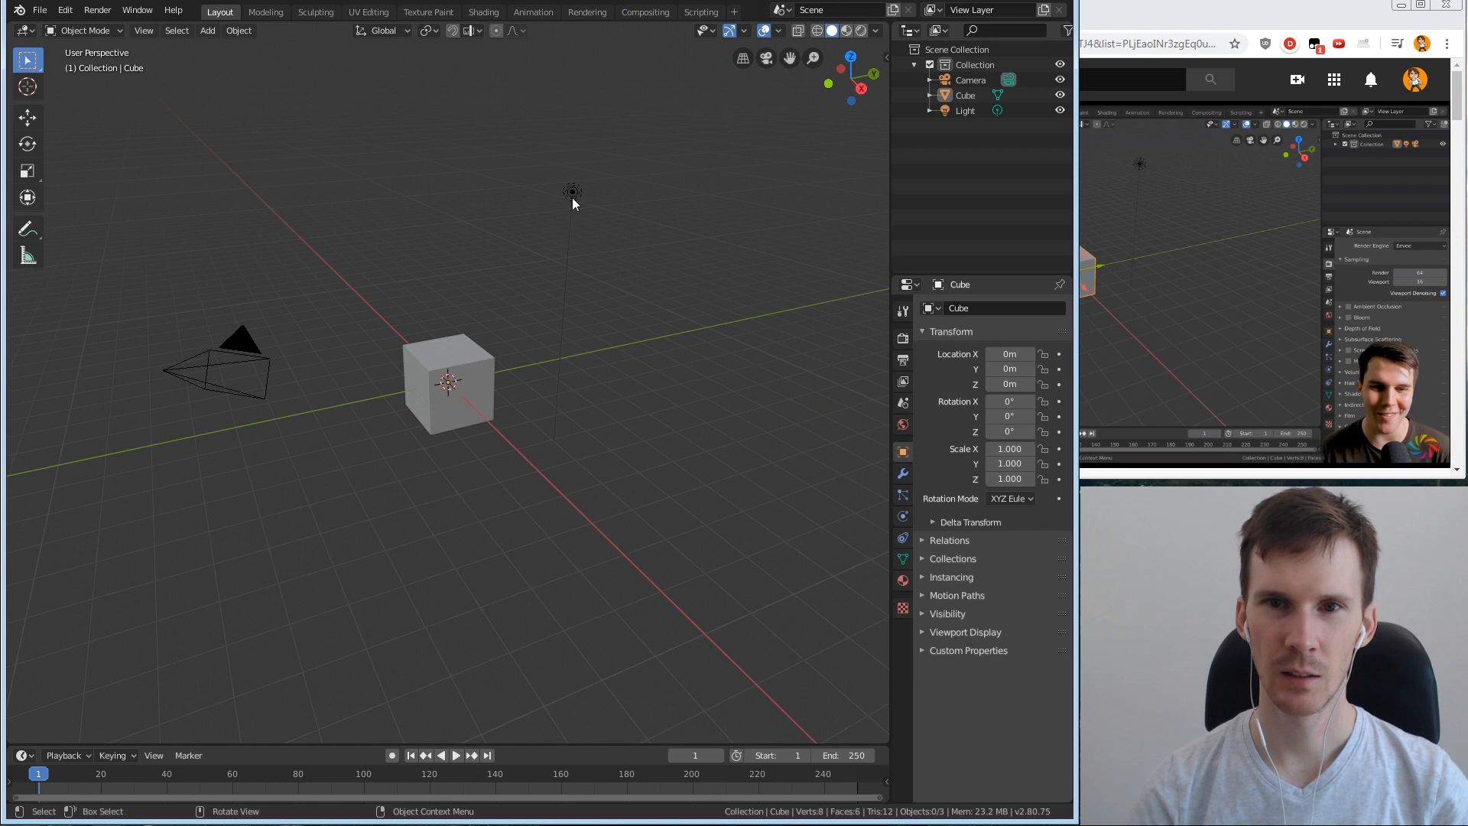
{"action": "left_click", "coordinate": [1121, 15]}
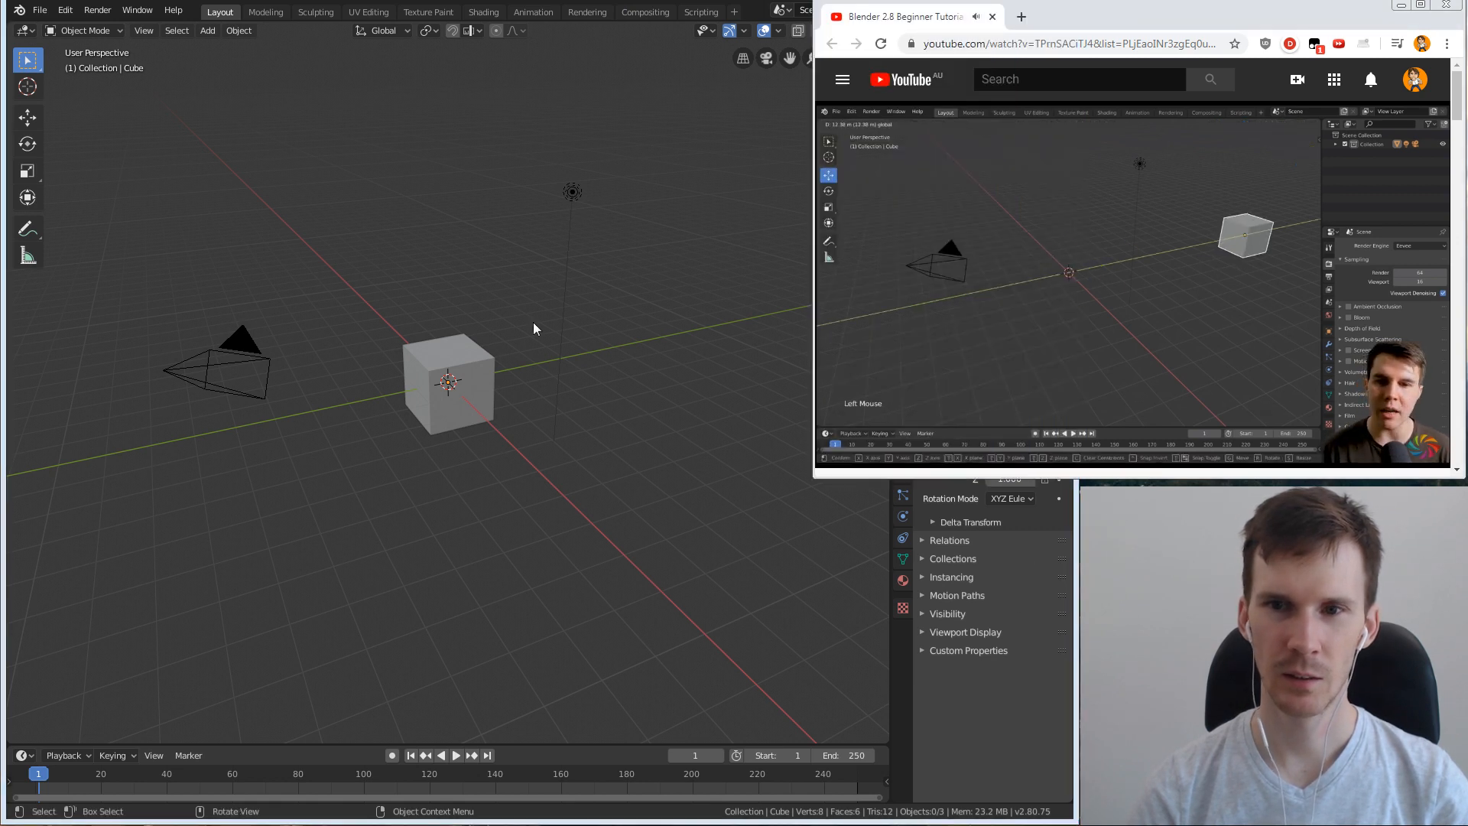
{"action": "left_click", "coordinate": [477, 379]}
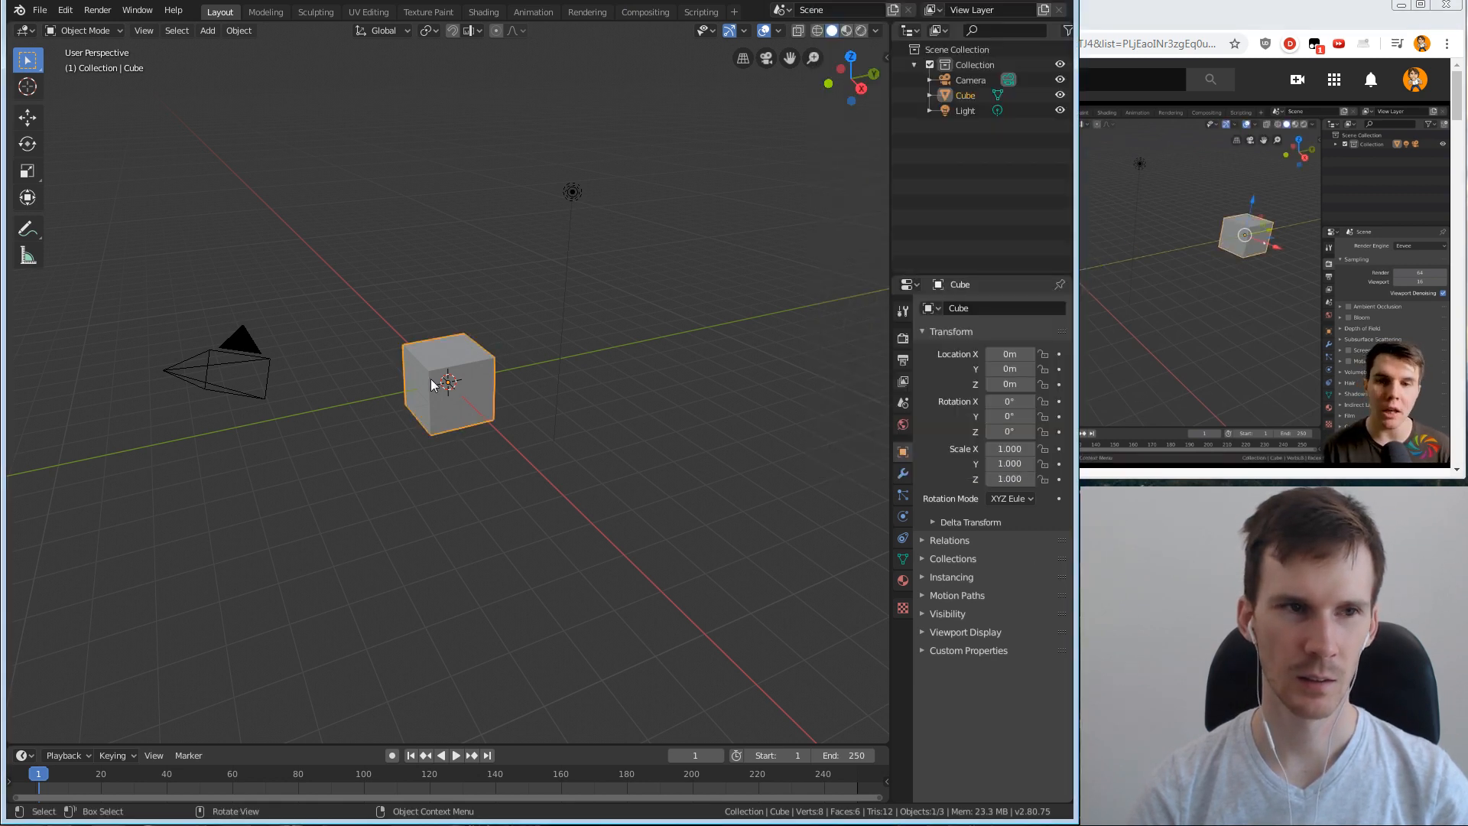
{"action": "left_click", "coordinate": [28, 117]}
{"action": "left_click_drag", "start_coordinate": [492, 366], "coordinate": [451, 257]}
Rotate the cube to about X -10°, Y -39.5°, Z 197° with the Rotate tool, and shift the tutorial's browser window slightly aside.
{"action": "left_click", "coordinate": [27, 143]}
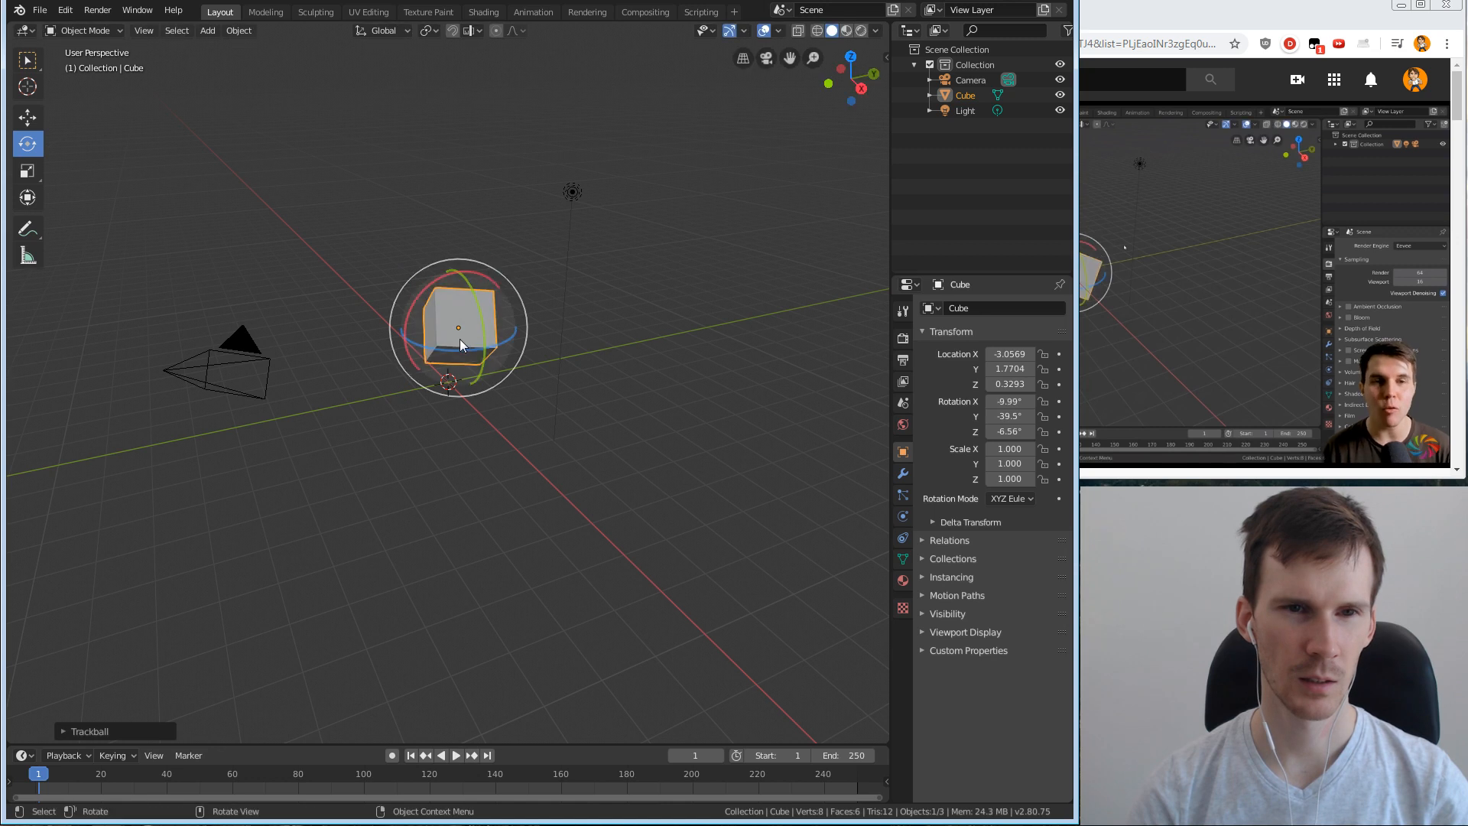
{"action": "left_click_drag", "start_coordinate": [503, 349], "coordinate": [382, 330]}
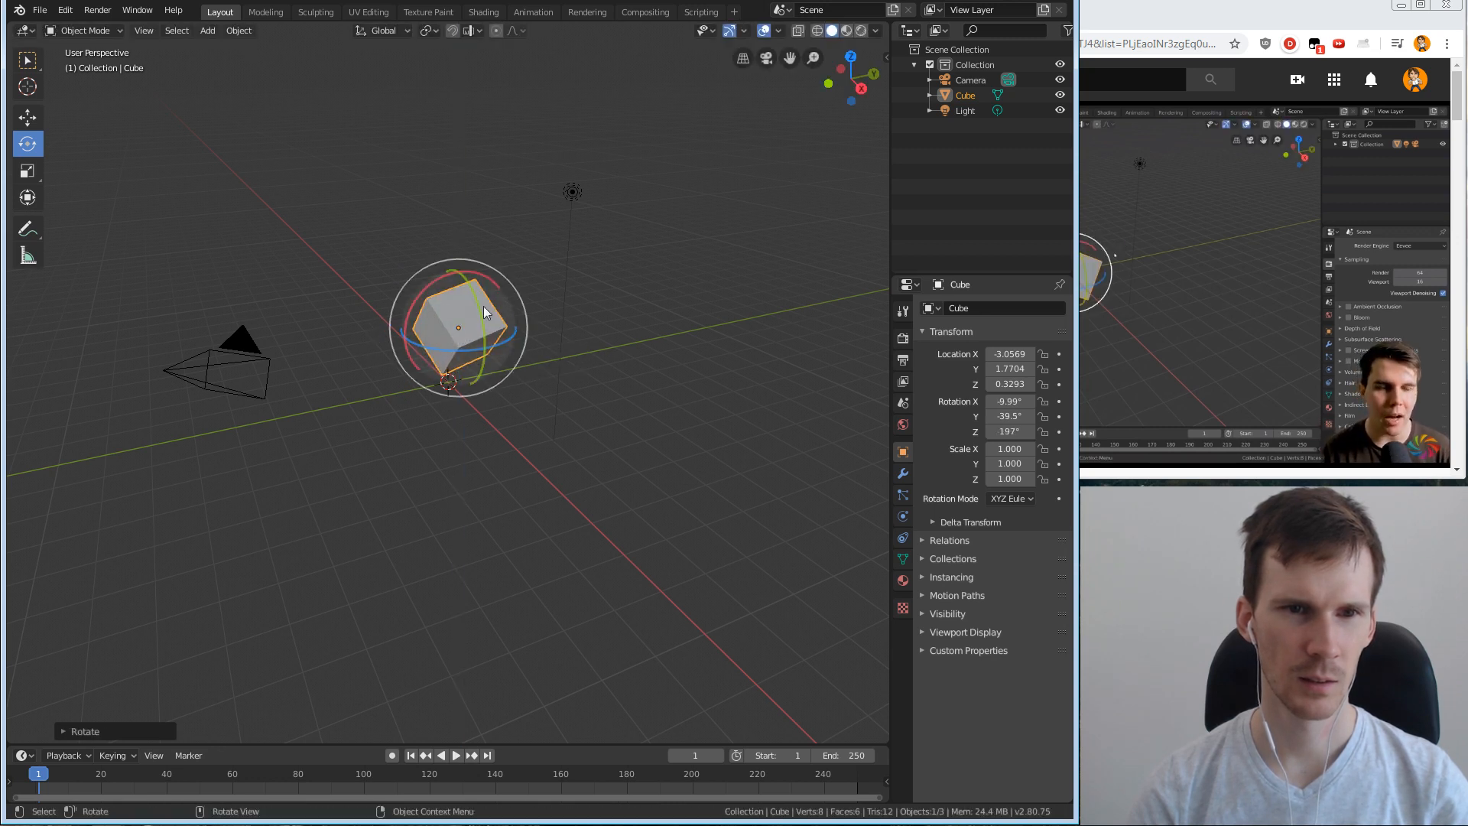
{"action": "left_click_drag", "start_coordinate": [487, 313], "coordinate": [604, 315]}
{"action": "right_click", "coordinate": [604, 315]}
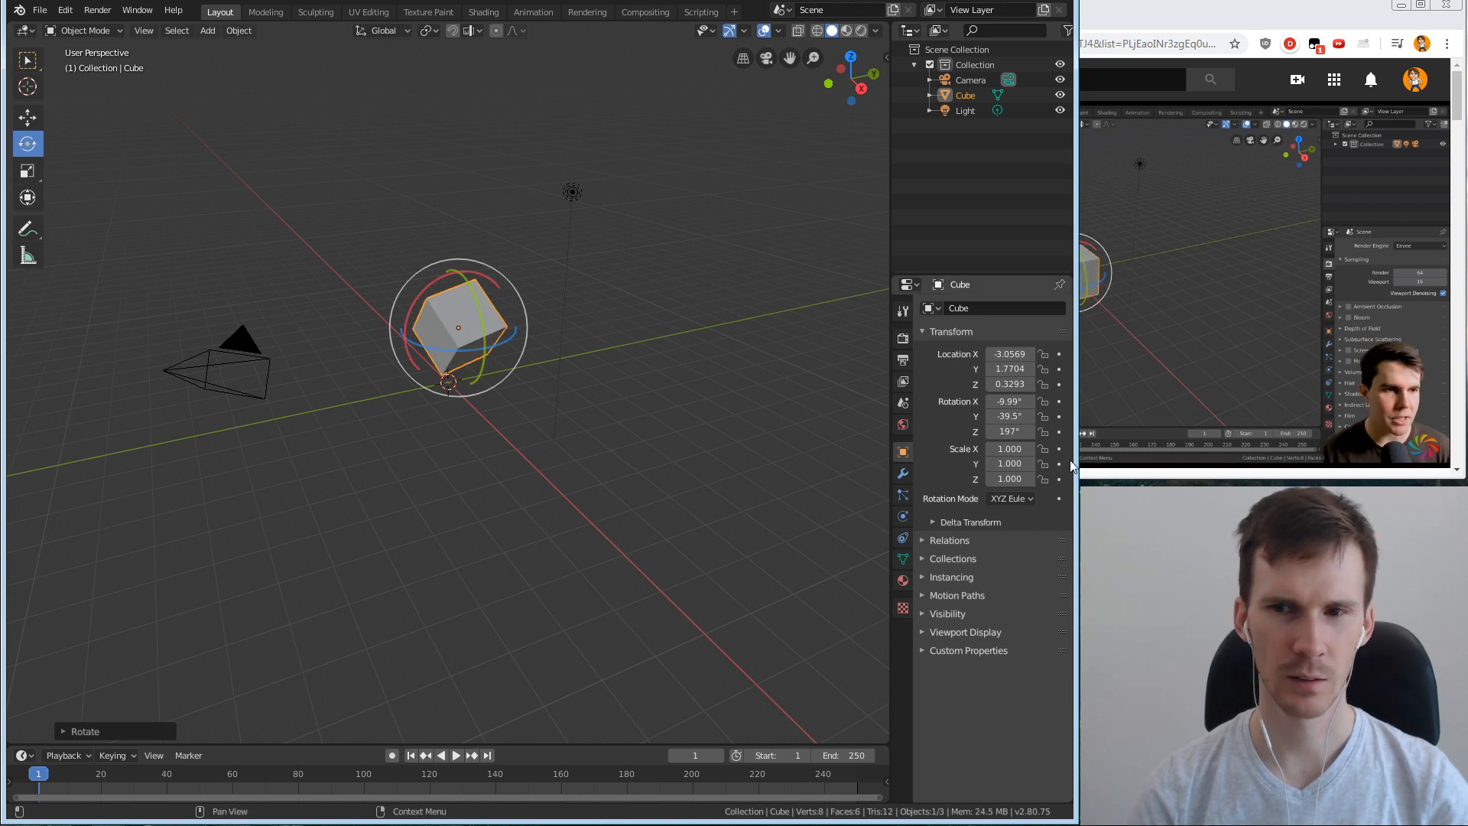
{"action": "left_click", "coordinate": [1167, 16]}
{"action": "left_click_drag", "start_coordinate": [1167, 15], "coordinate": [1181, 6]}
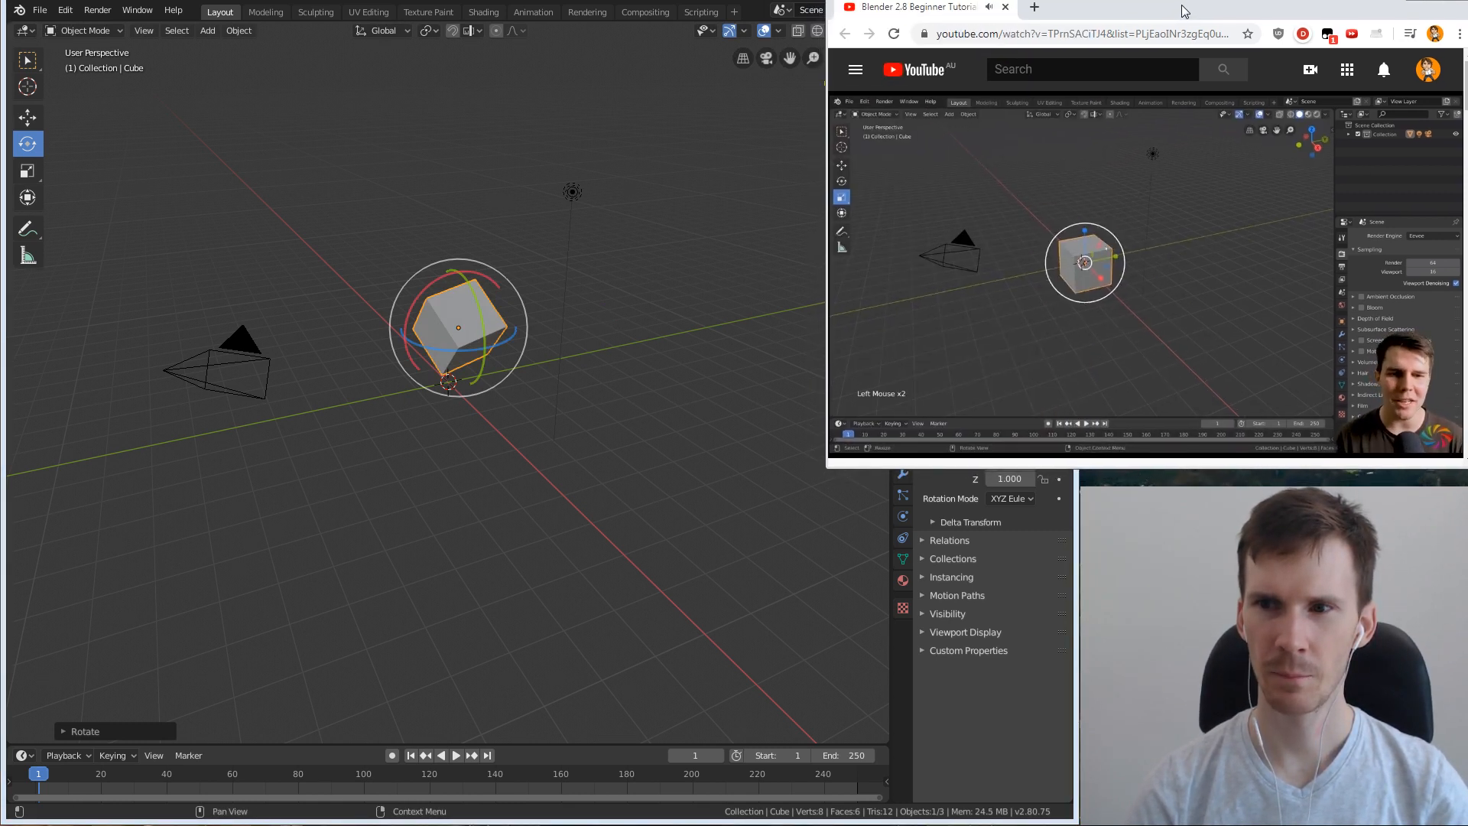
Stretch the cube with the Scale tool and readjust it with the Transform tool to scale about 1.48, 1.96, 1.42 and Z rotation about -186°.
{"action": "left_click", "coordinate": [28, 172]}
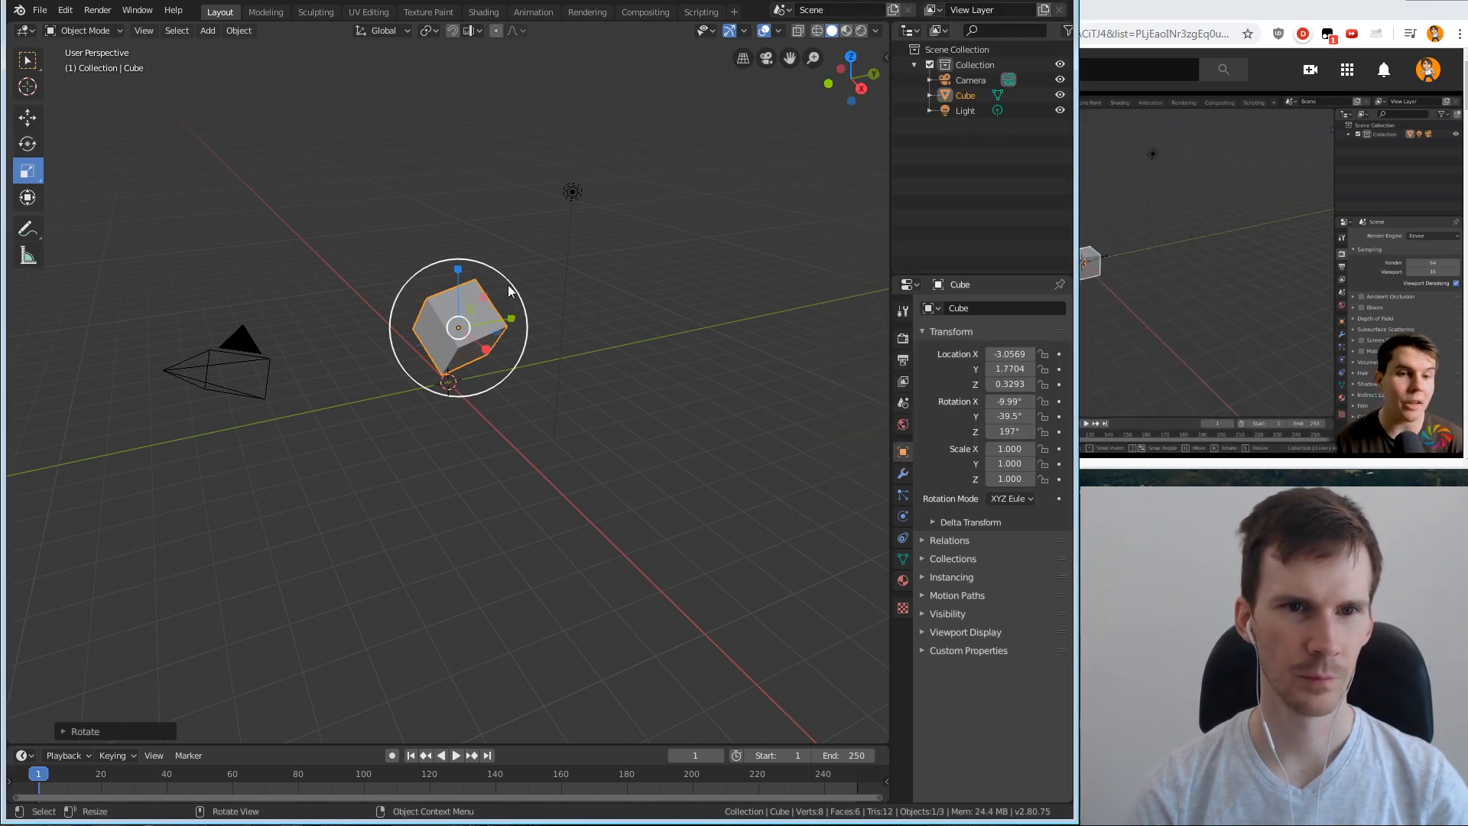
{"action": "left_click_drag", "start_coordinate": [485, 300], "coordinate": [577, 368]}
{"action": "left_click", "coordinate": [28, 198]}
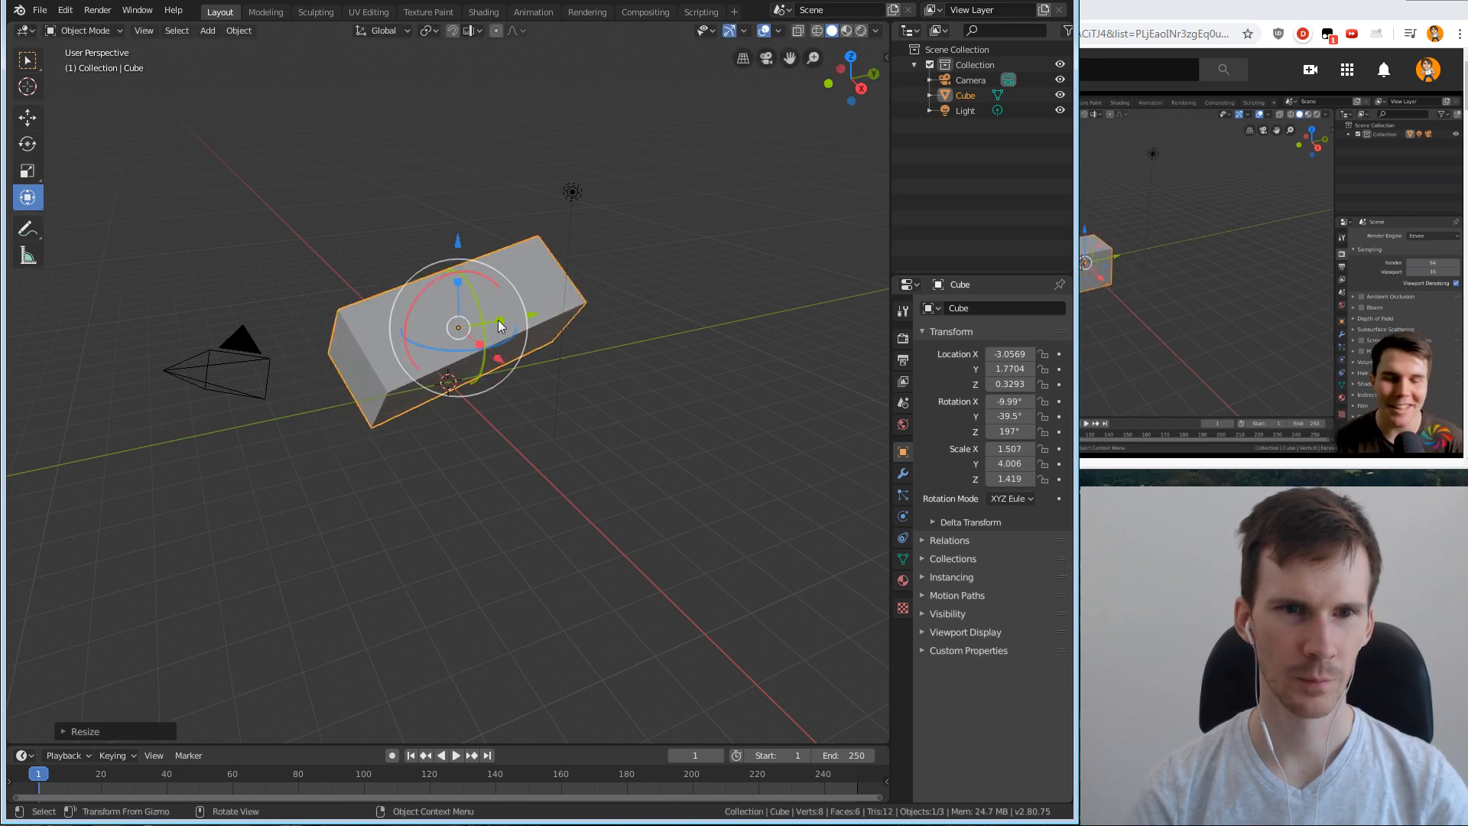
{"action": "key", "text": "s"}
{"action": "left_click_drag", "start_coordinate": [476, 349], "coordinate": [405, 289]}
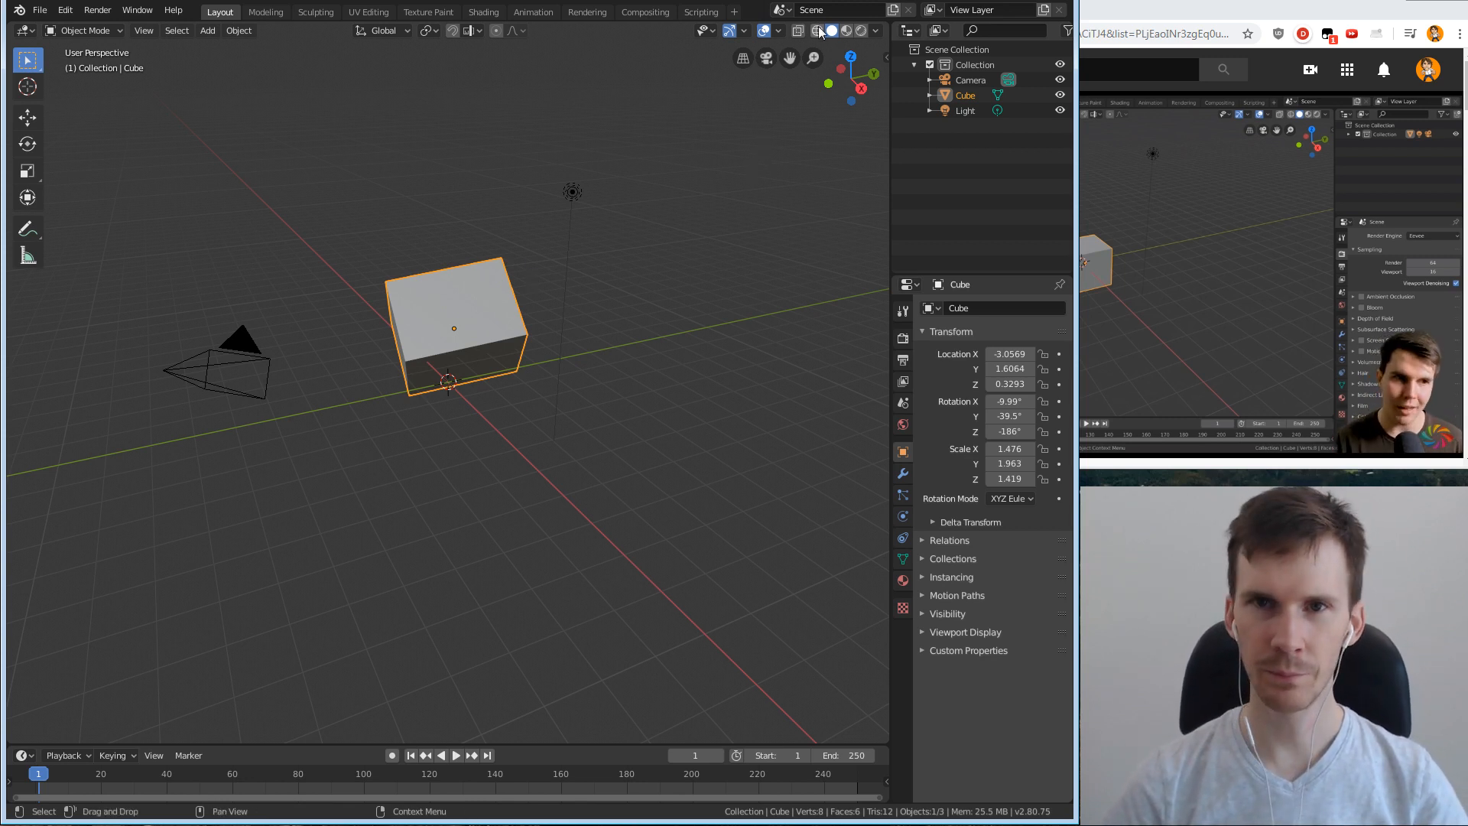
Move the cube freely around the scene several times, ending at about X -2.18, Y 3.15, Z -0.02 m.
{"action": "key", "text": "g"}
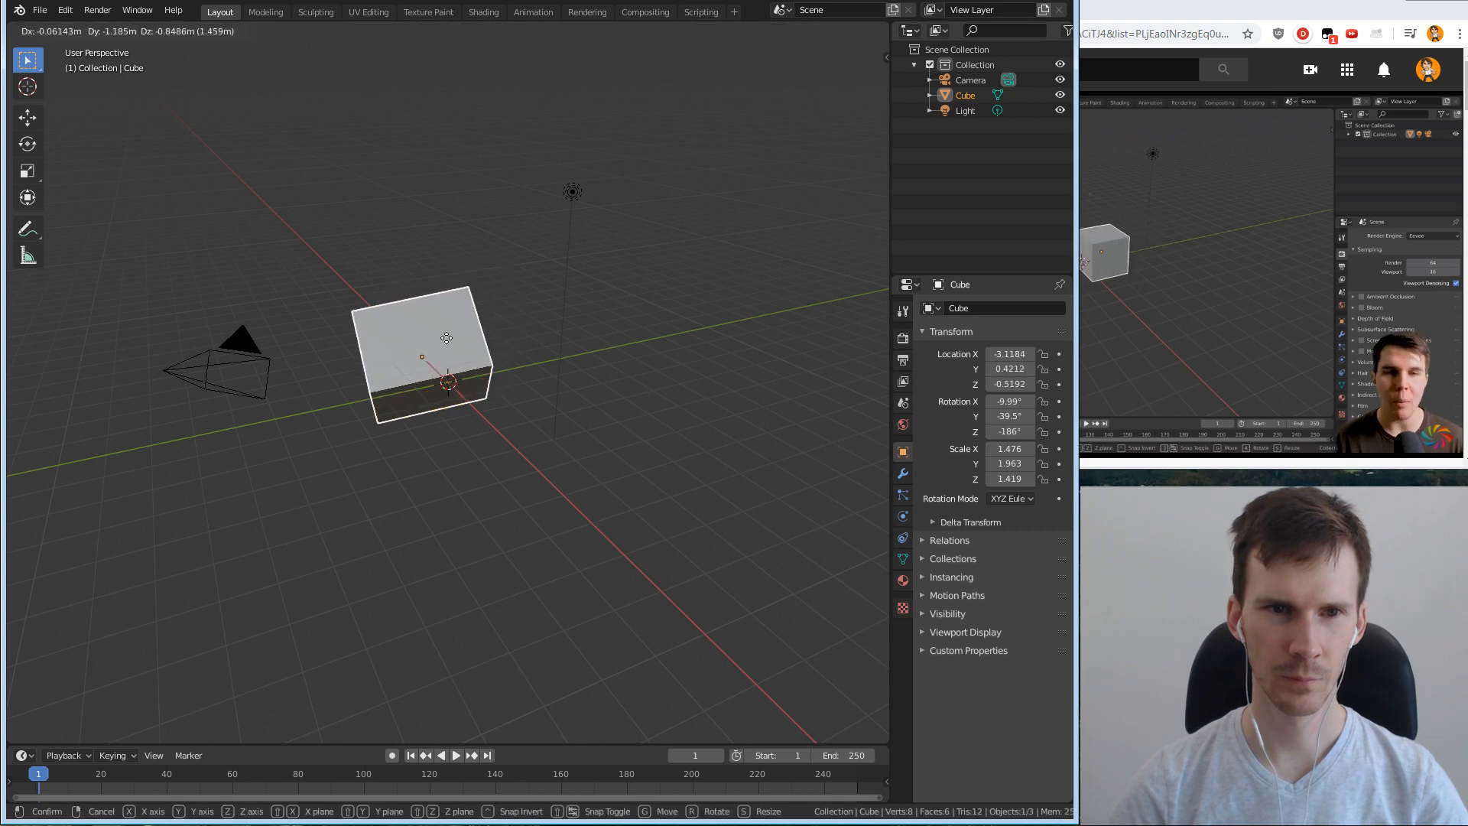
{"action": "left_click", "coordinate": [415, 275]}
{"action": "key", "text": "g"}
{"action": "left_click", "coordinate": [760, 443]}
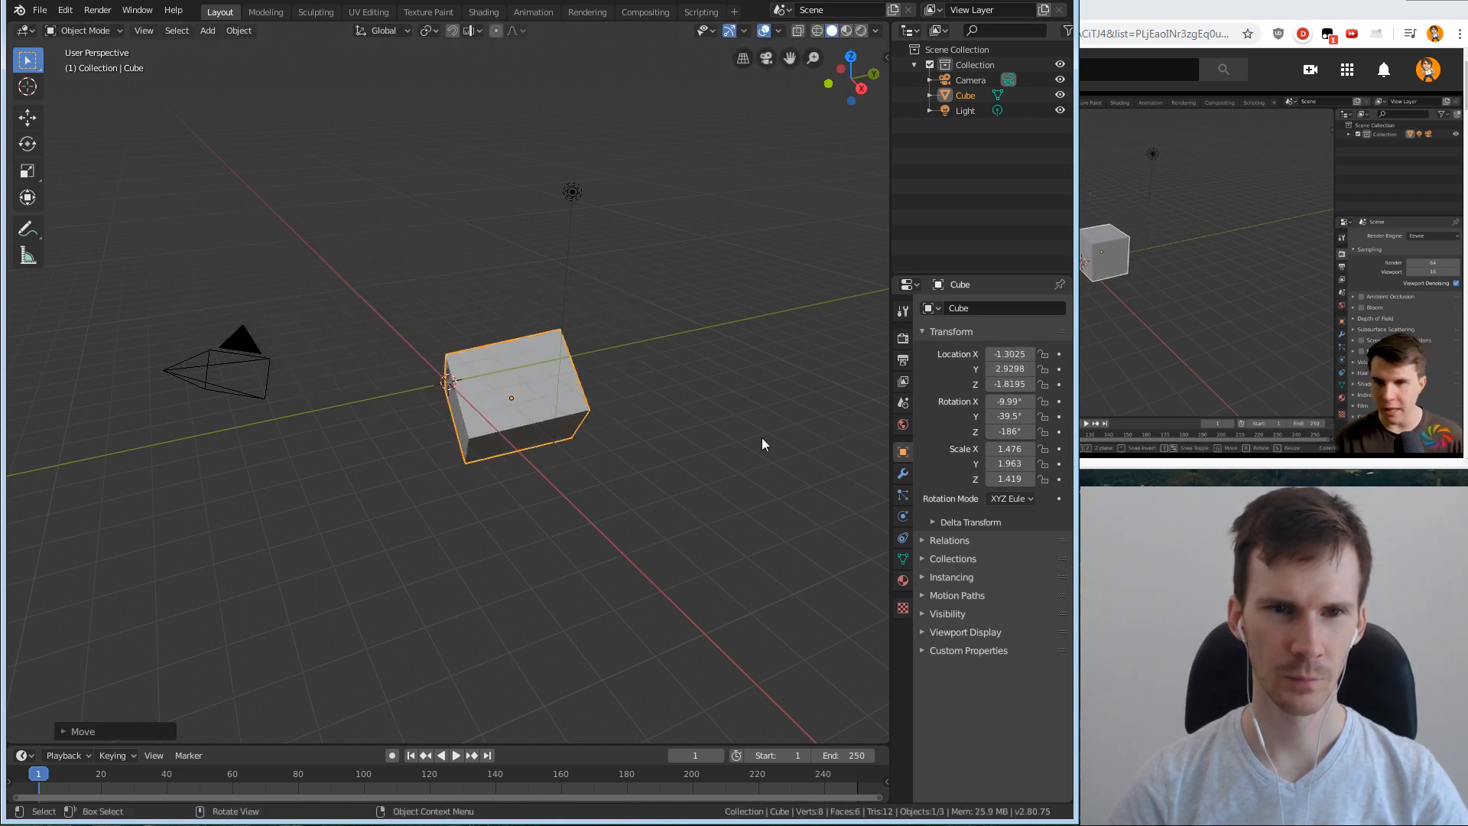
{"action": "key", "text": "g"}
{"action": "left_click", "coordinate": [338, 325]}
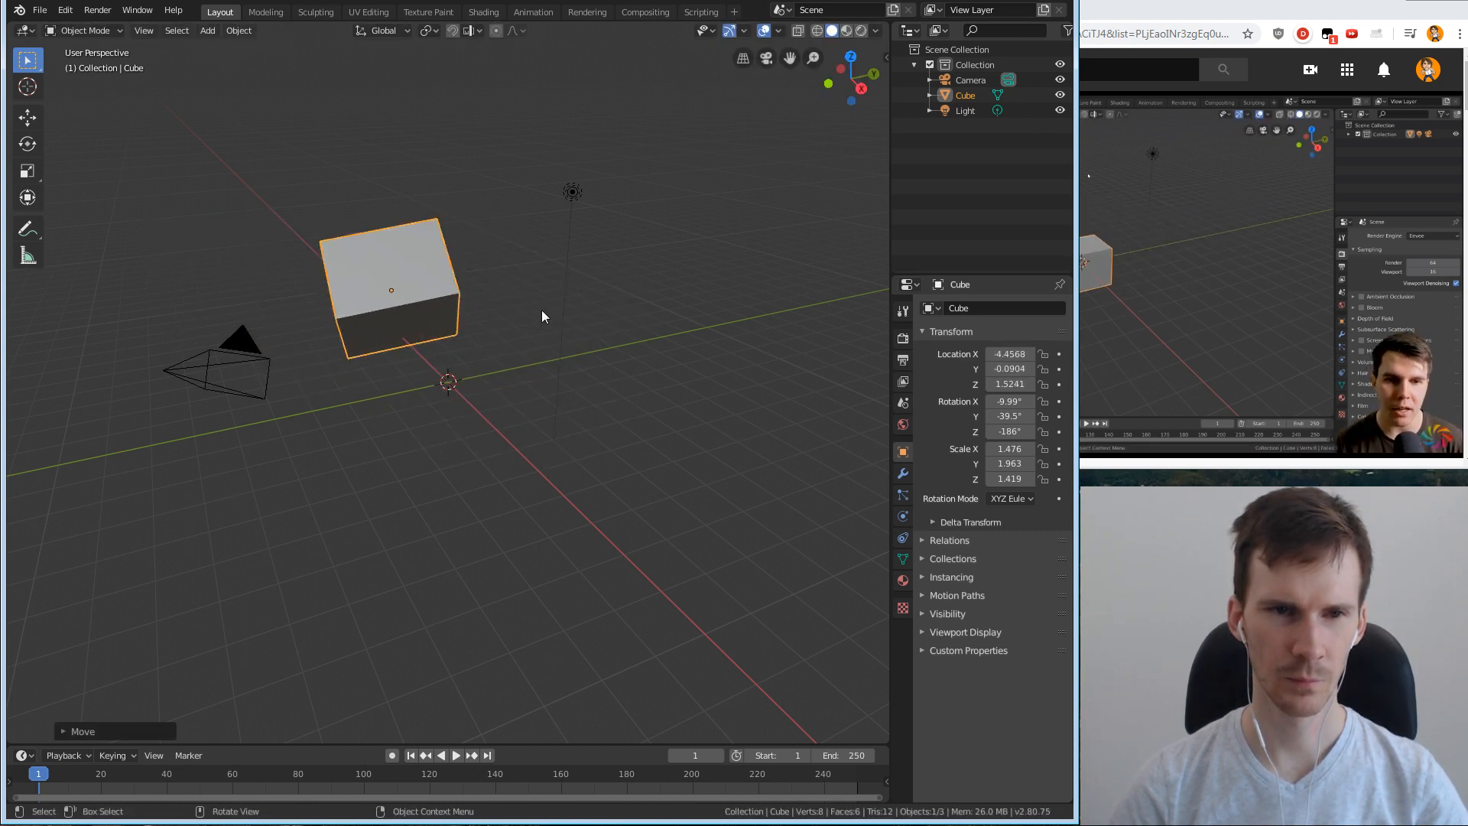
{"action": "key", "text": "g"}
{"action": "left_click", "coordinate": [622, 331]}
Select the light and move it freely to a slightly different place above the cube.
{"action": "left_click", "coordinate": [573, 191]}
{"action": "key", "text": "g"}
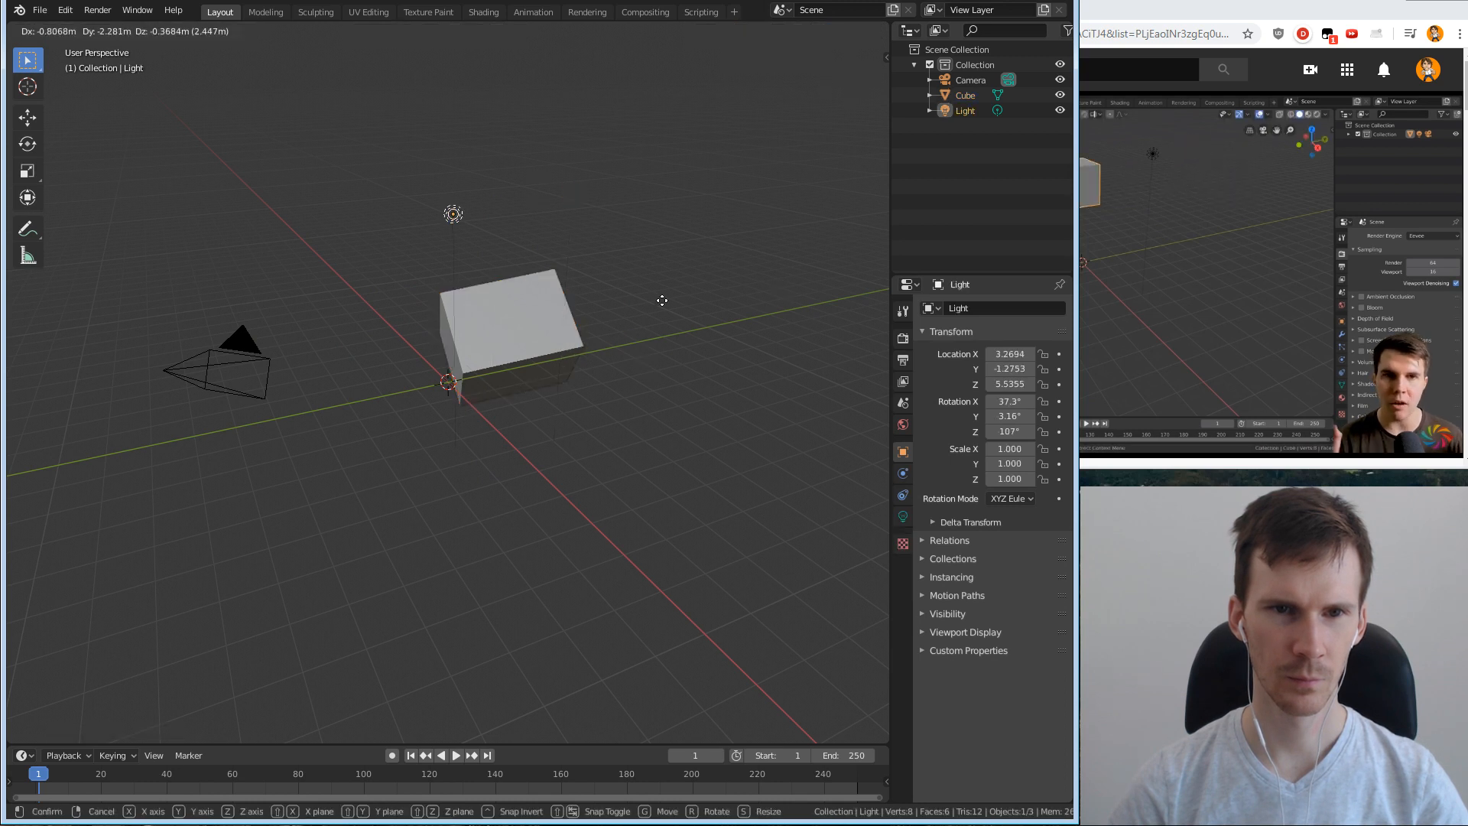
{"action": "key", "text": "Escape"}
{"action": "left_click", "coordinate": [502, 314]}
{"action": "key", "text": "g"}
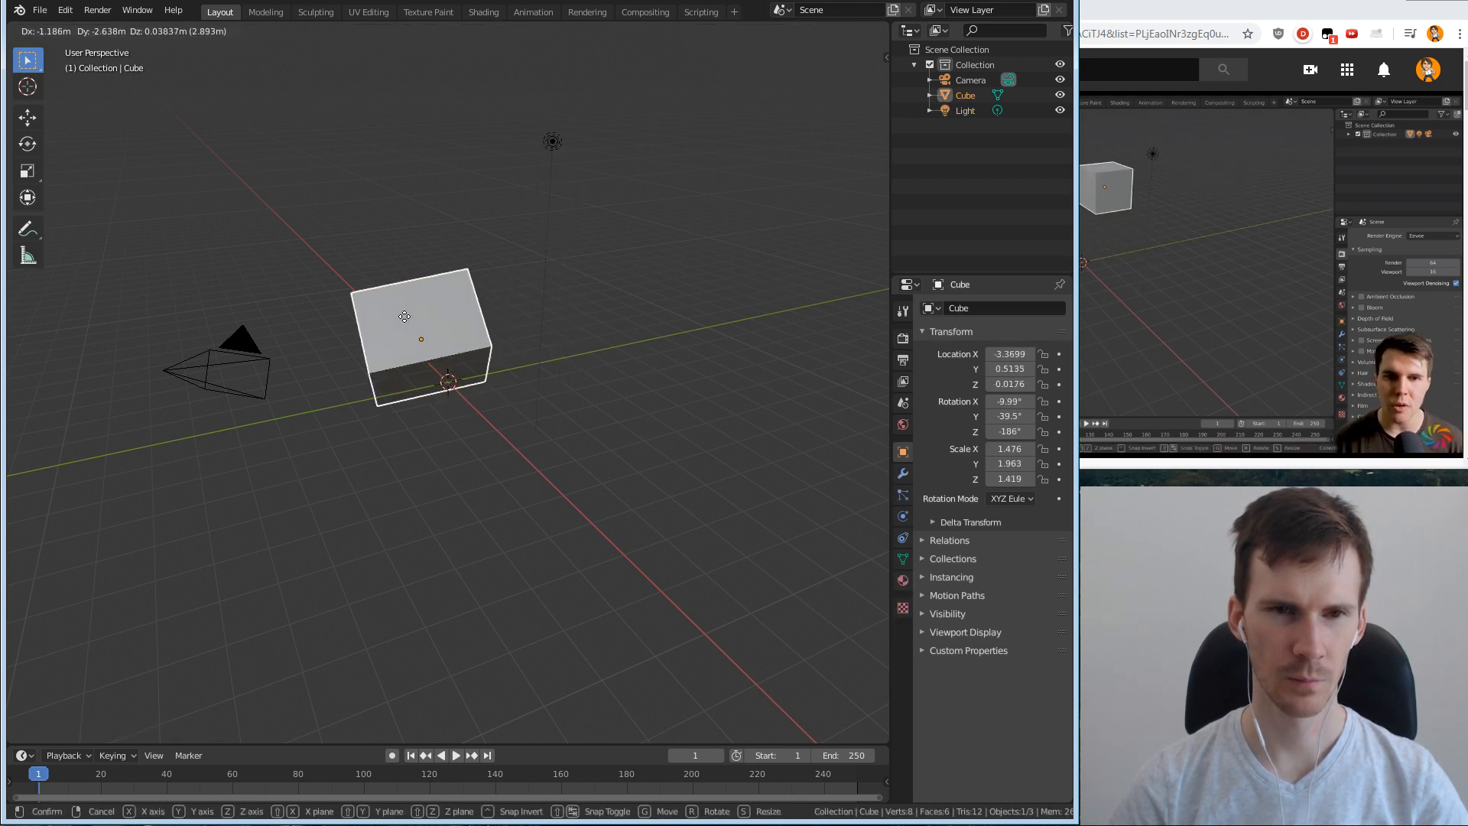
{"action": "key", "text": "Escape"}
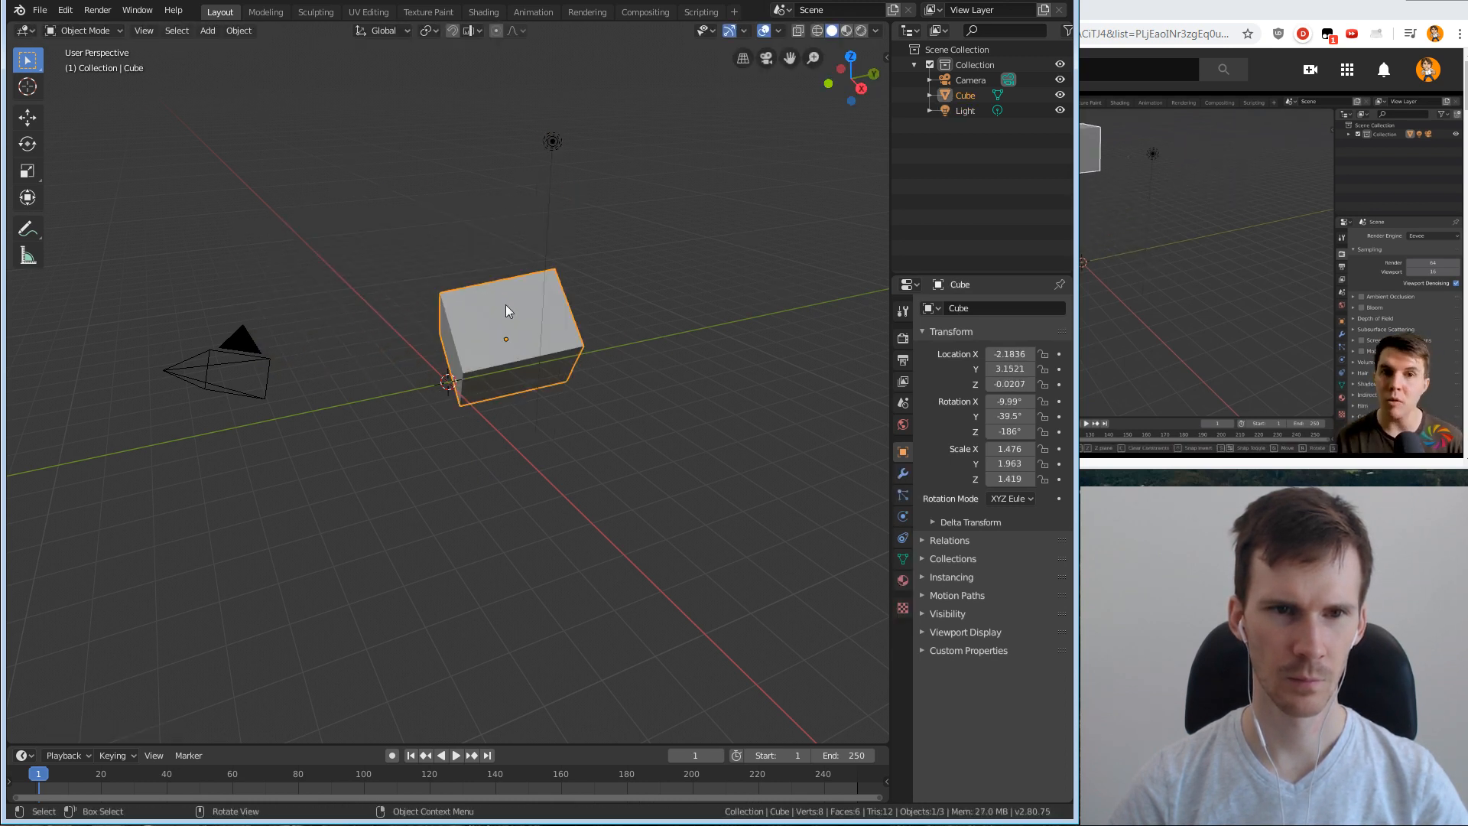
Try the Z and X axis constraints while moving the cube, and place it along the global Y axis at about Y -4.15 m.
{"action": "key", "text": "g"}
{"action": "key", "text": "z"}
{"action": "key", "text": "x"}
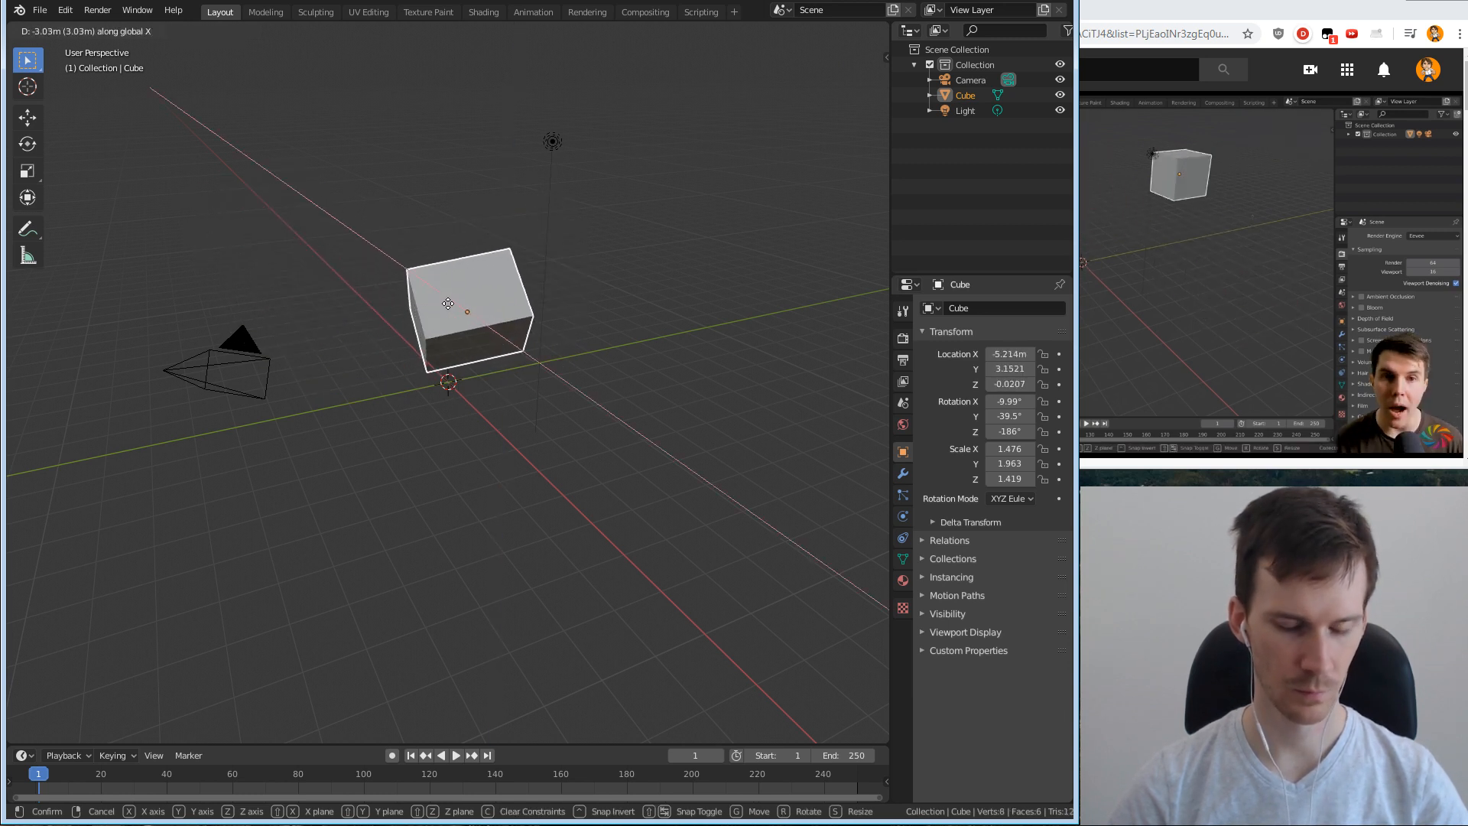
{"action": "key", "text": "z"}
{"action": "key", "text": "x"}
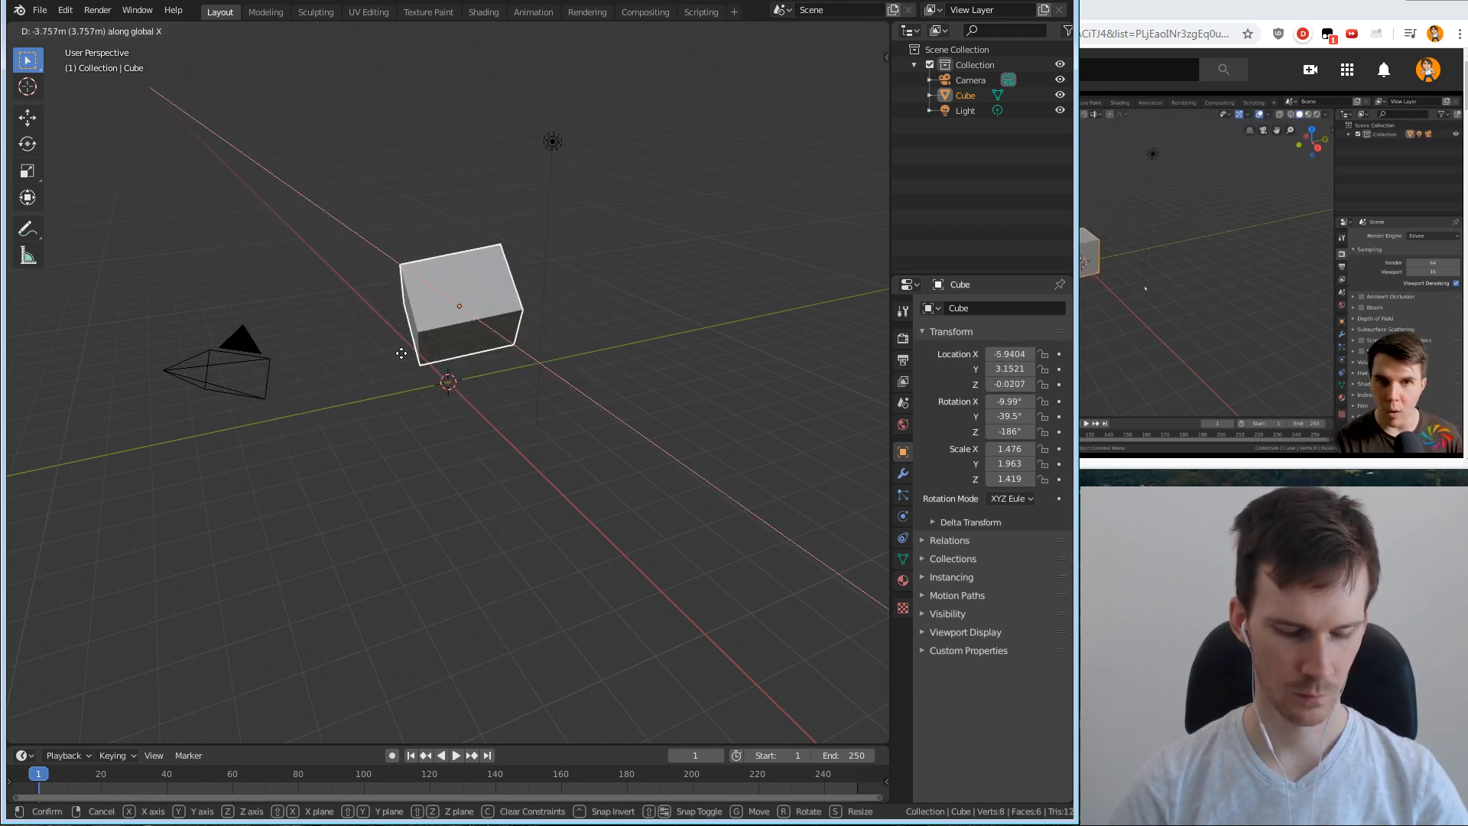
{"action": "key", "text": "y"}
{"action": "left_click", "coordinate": [256, 391]}
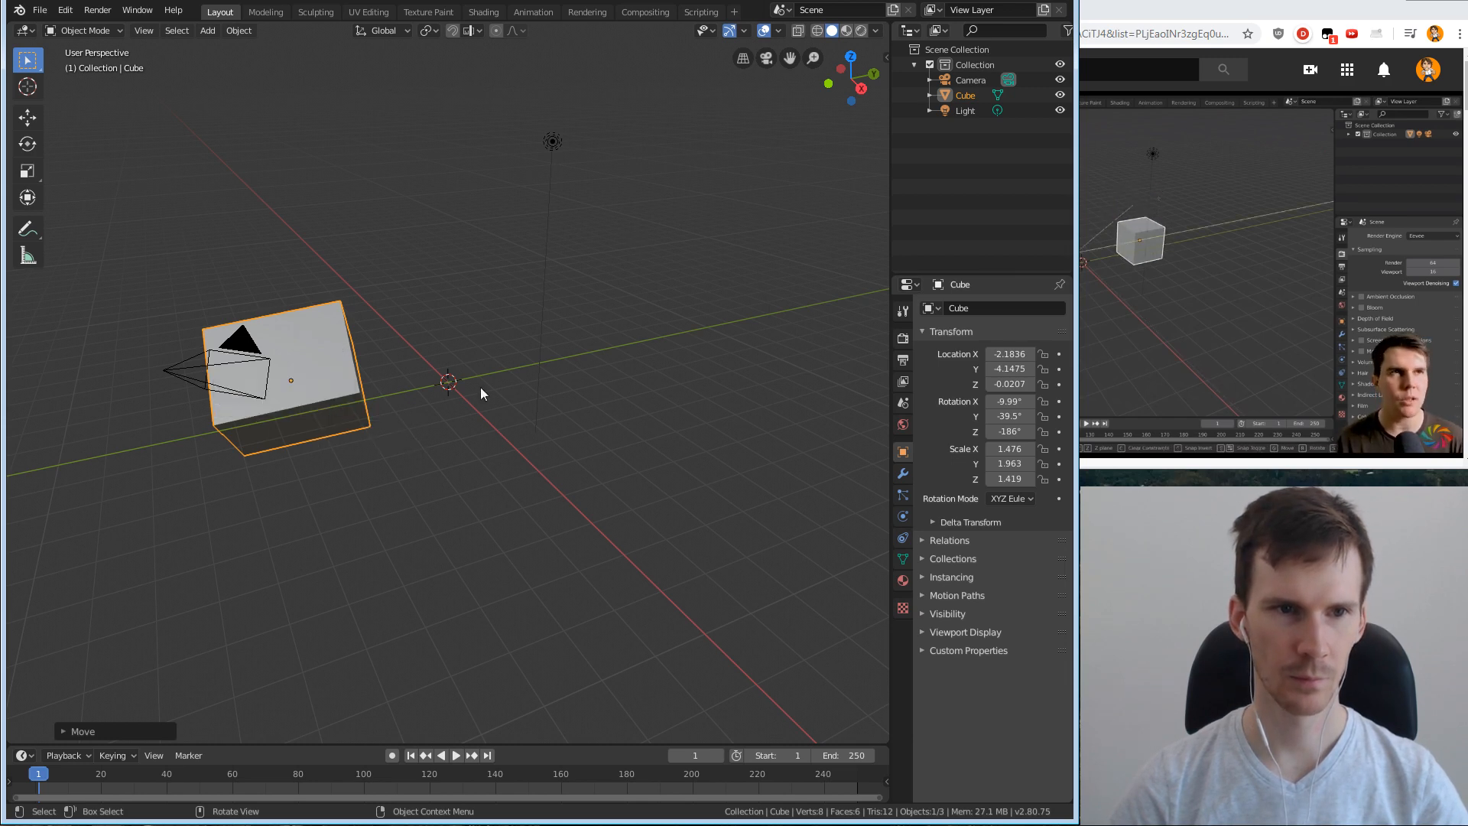
Move the cube with axis constraints, trying global Y, and place it along the global X axis at about X 0.90 m.
{"action": "left_click", "coordinate": [479, 359]}
{"action": "middle_click_drag", "start_coordinate": [314, 139], "coordinate": [304, 343]}
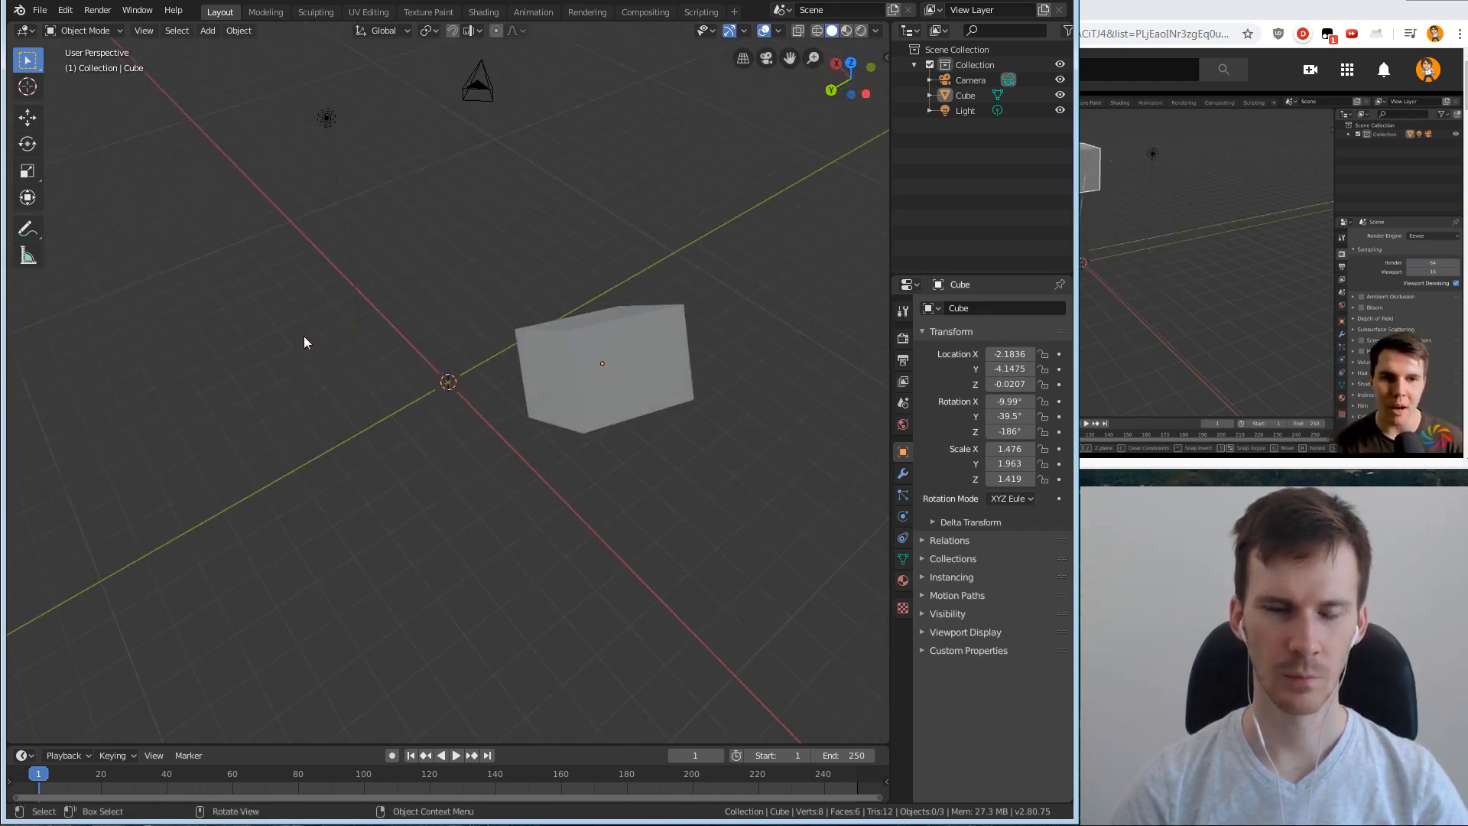
{"action": "middle_click_drag", "start_coordinate": [535, 361], "coordinate": [589, 392]}
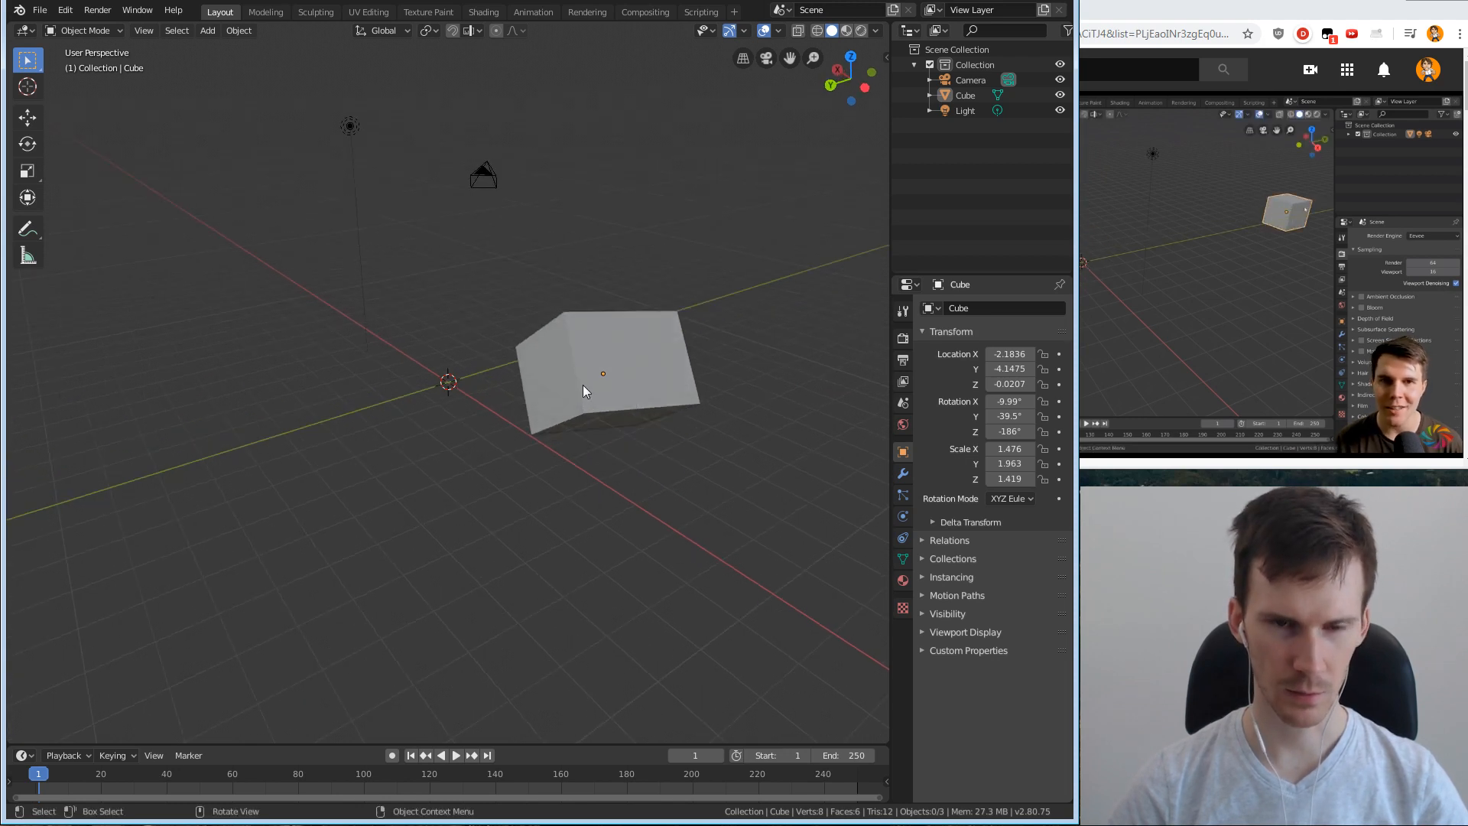
{"action": "left_click", "coordinate": [583, 385]}
{"action": "key", "text": "g"}
{"action": "key", "text": "x"}
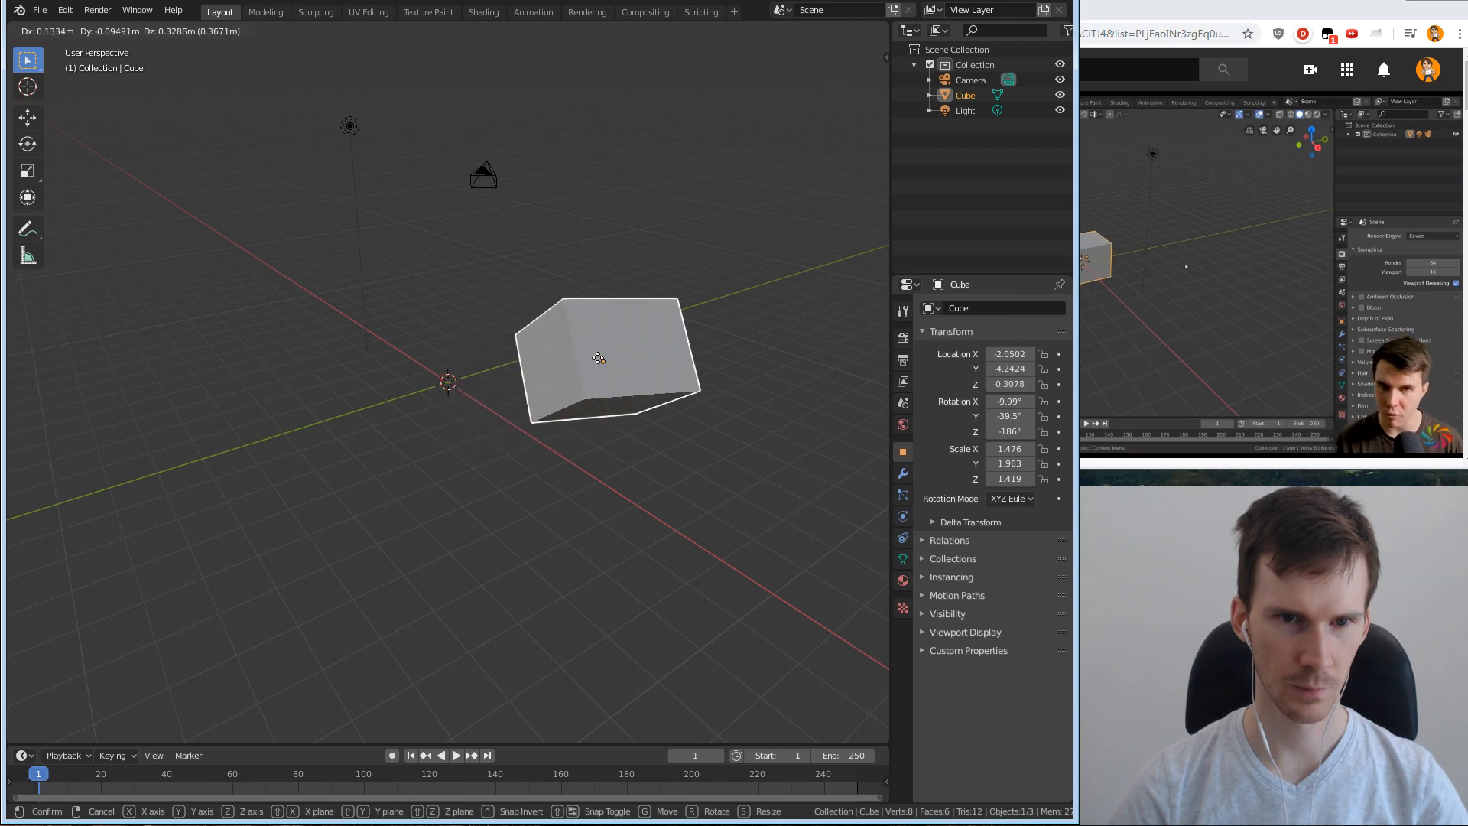
{"action": "key", "text": "y"}
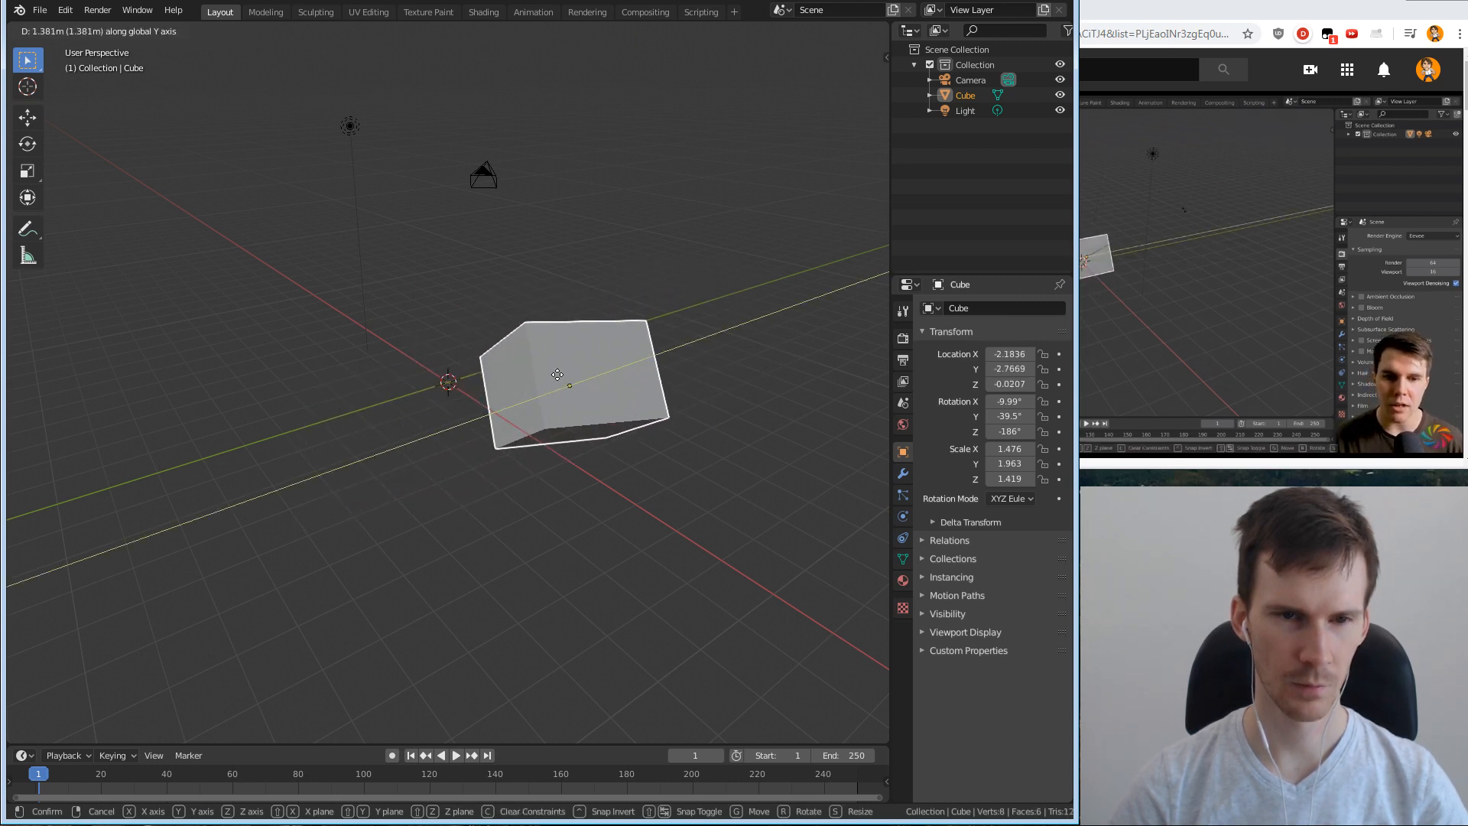
{"action": "key", "text": "x"}
{"action": "middle_click_drag", "start_coordinate": [440, 327], "coordinate": [610, 222]}
{"action": "middle_click_drag", "start_coordinate": [601, 416], "coordinate": [454, 449]}
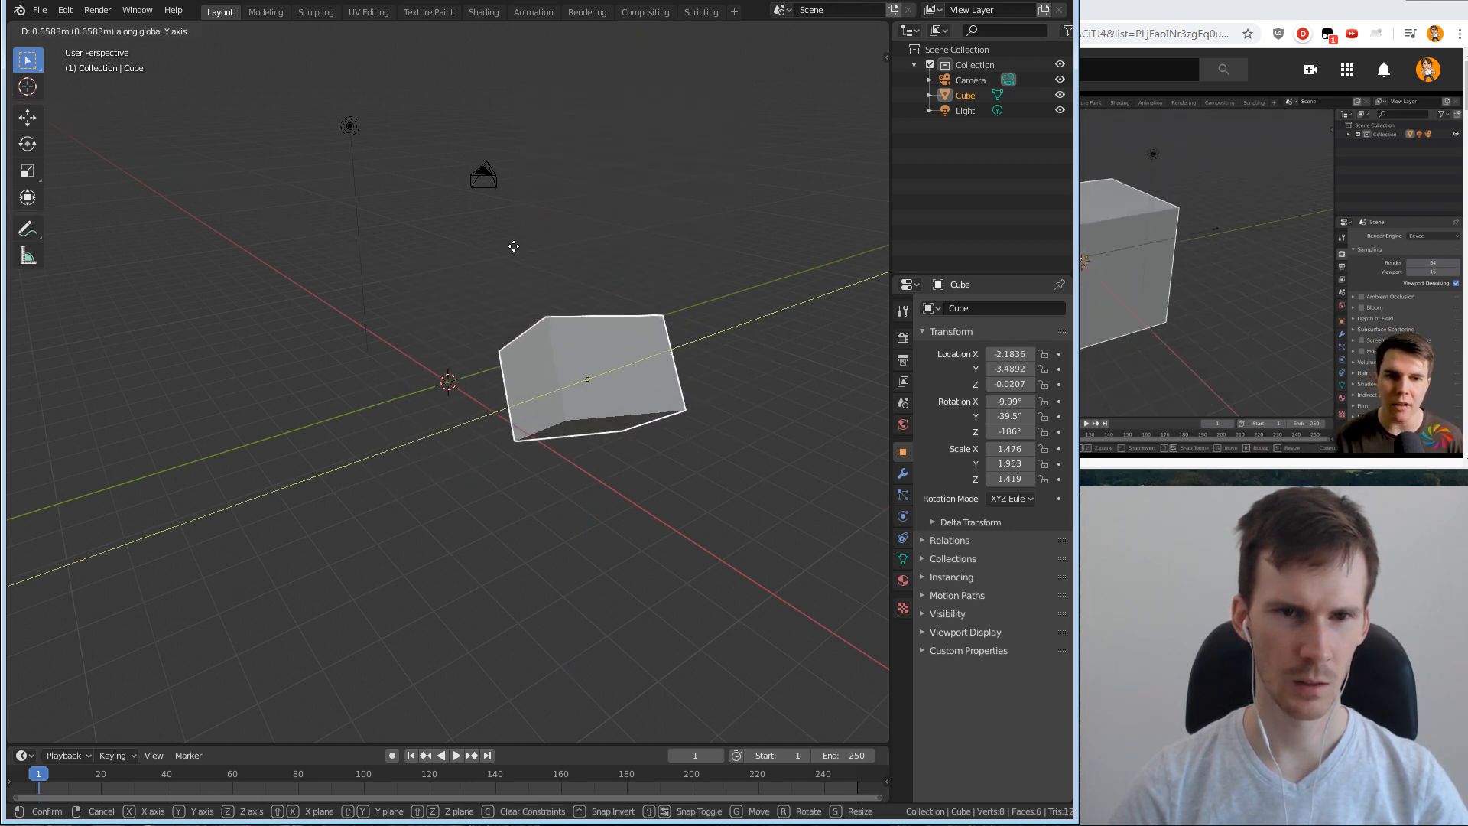
{"action": "middle_click_drag", "start_coordinate": [517, 306], "coordinate": [560, 229]}
{"action": "key", "text": "x"}
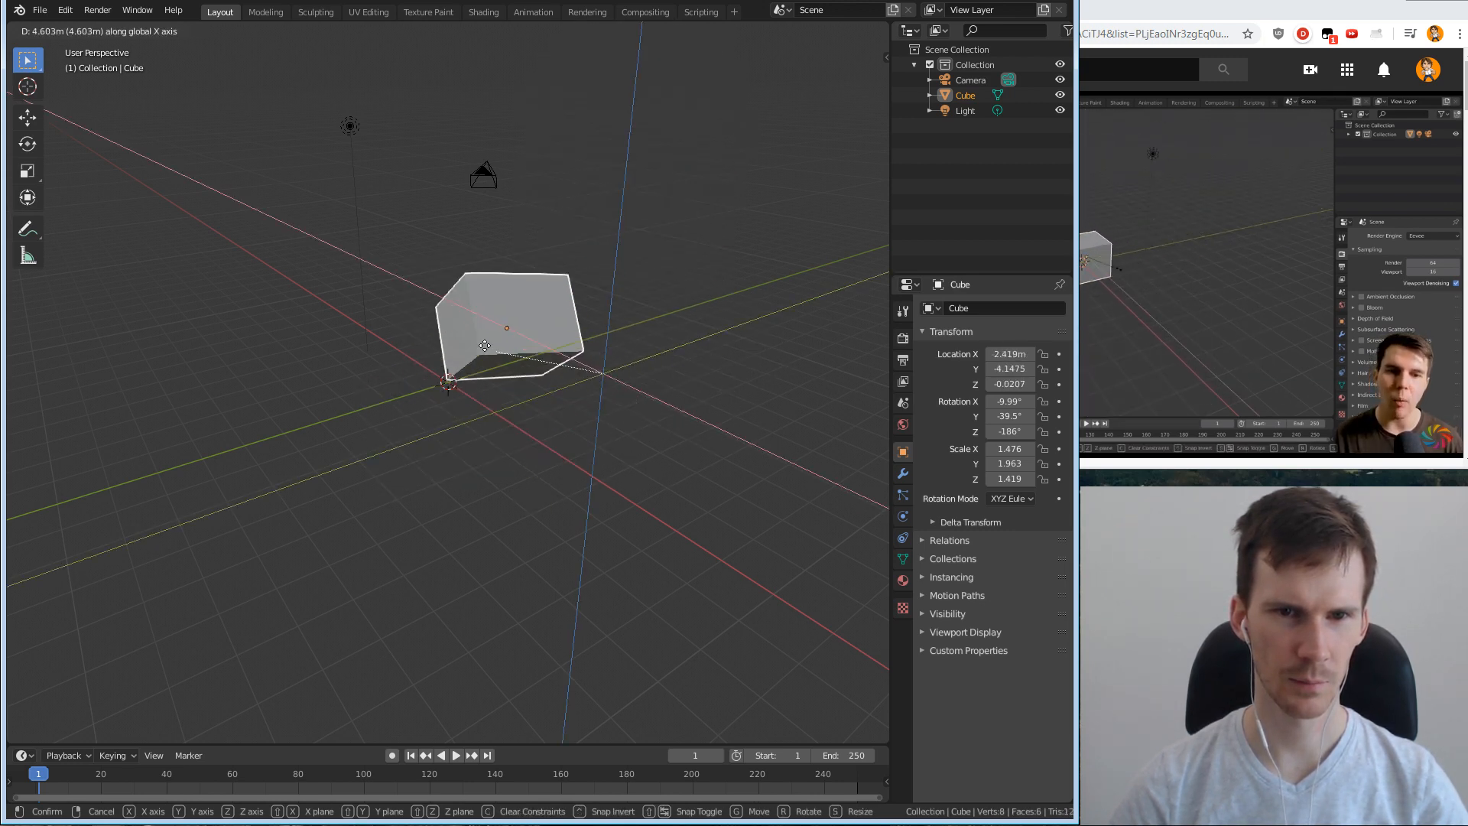
{"action": "left_click", "coordinate": [534, 361]}
Move the cube freely to about X 0.80, Y -4.26, Z -0.07 m and enlarge it to scale about 3.57, 4.75, 3.43.
{"action": "key", "text": "s"}
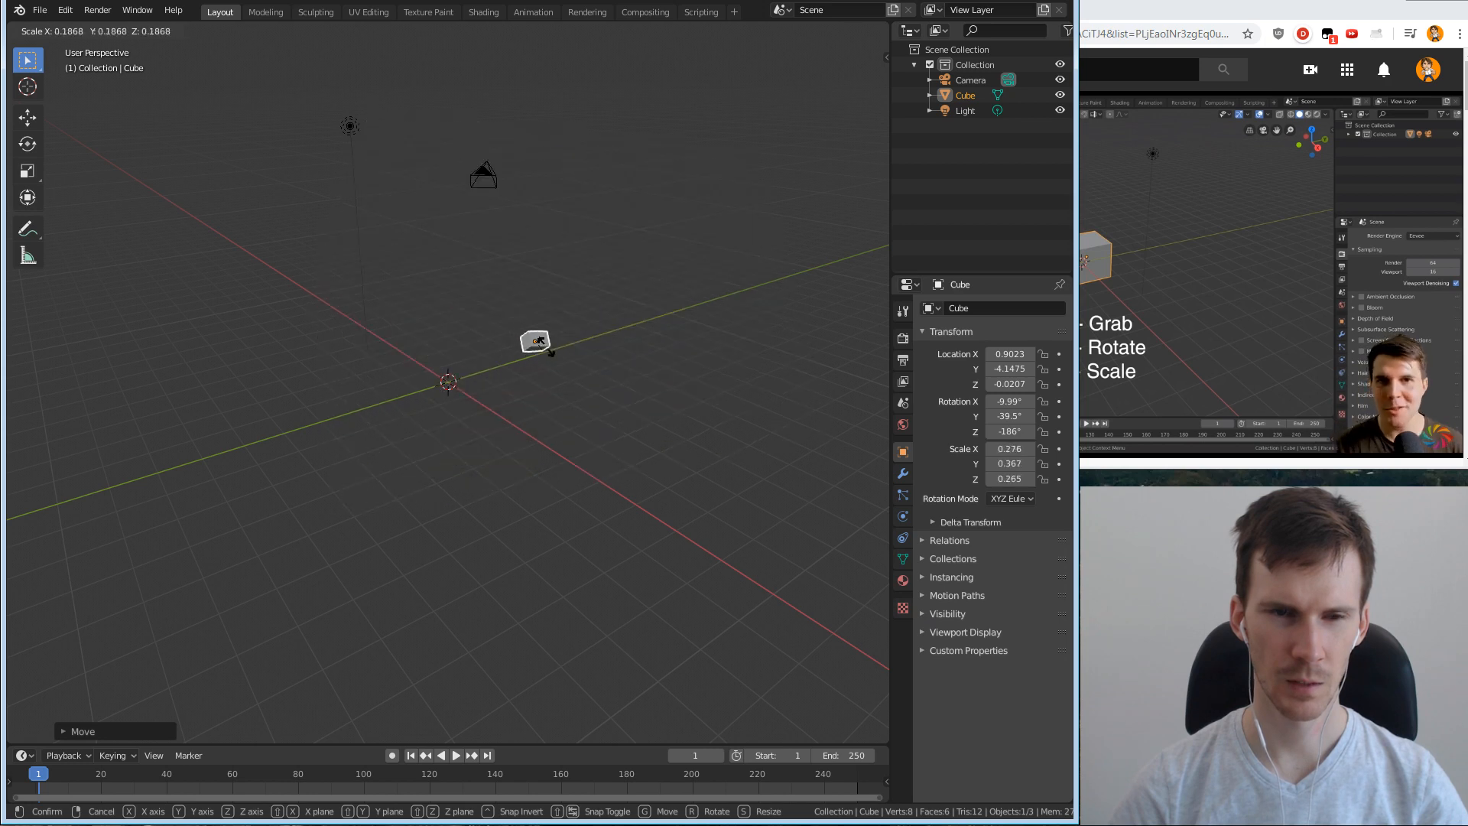
{"action": "key", "text": "Escape"}
{"action": "key", "text": "g"}
{"action": "left_click", "coordinate": [572, 392]}
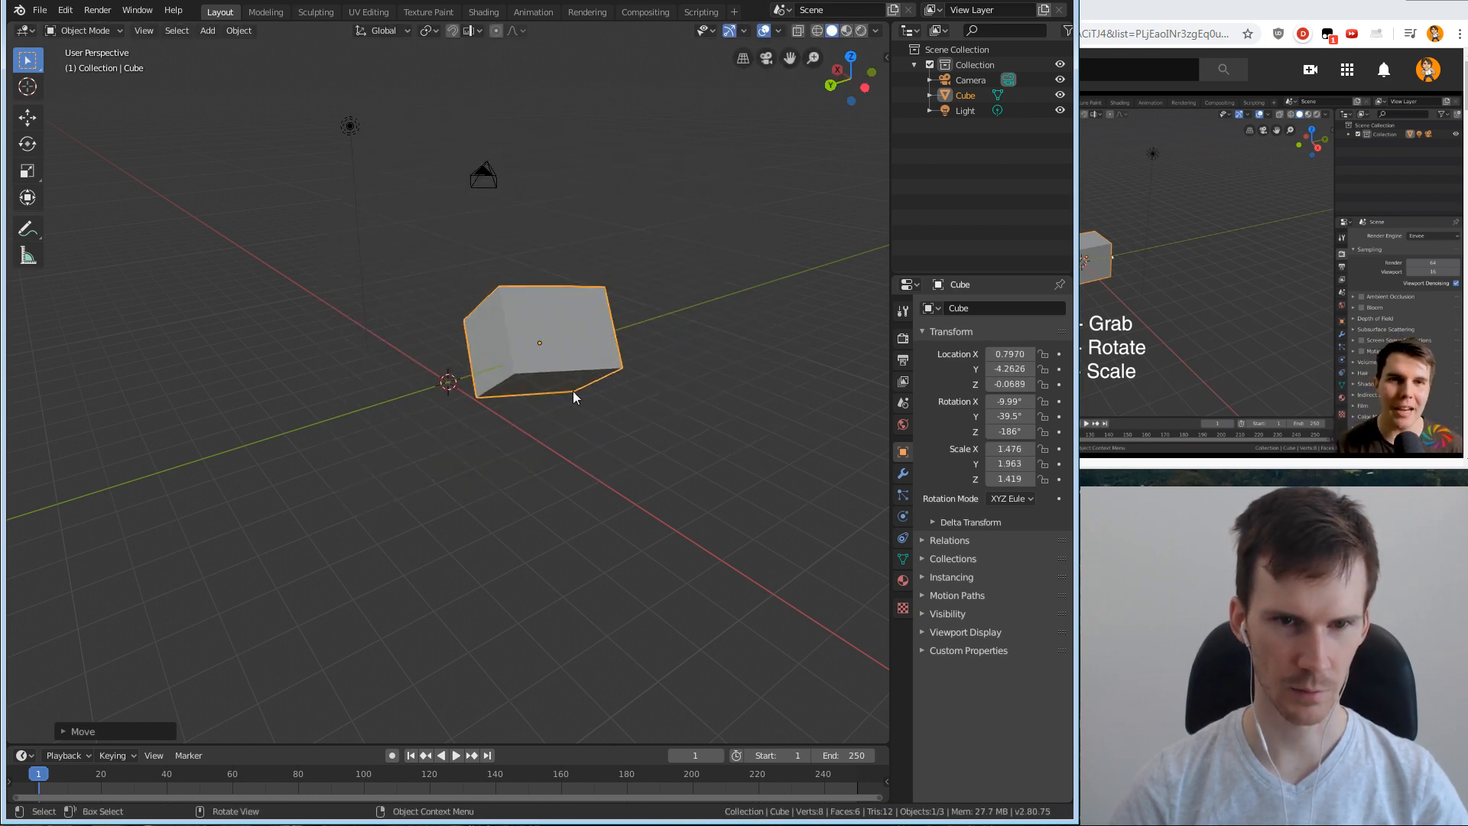
{"action": "key", "text": "s"}
{"action": "left_click", "coordinate": [604, 316]}
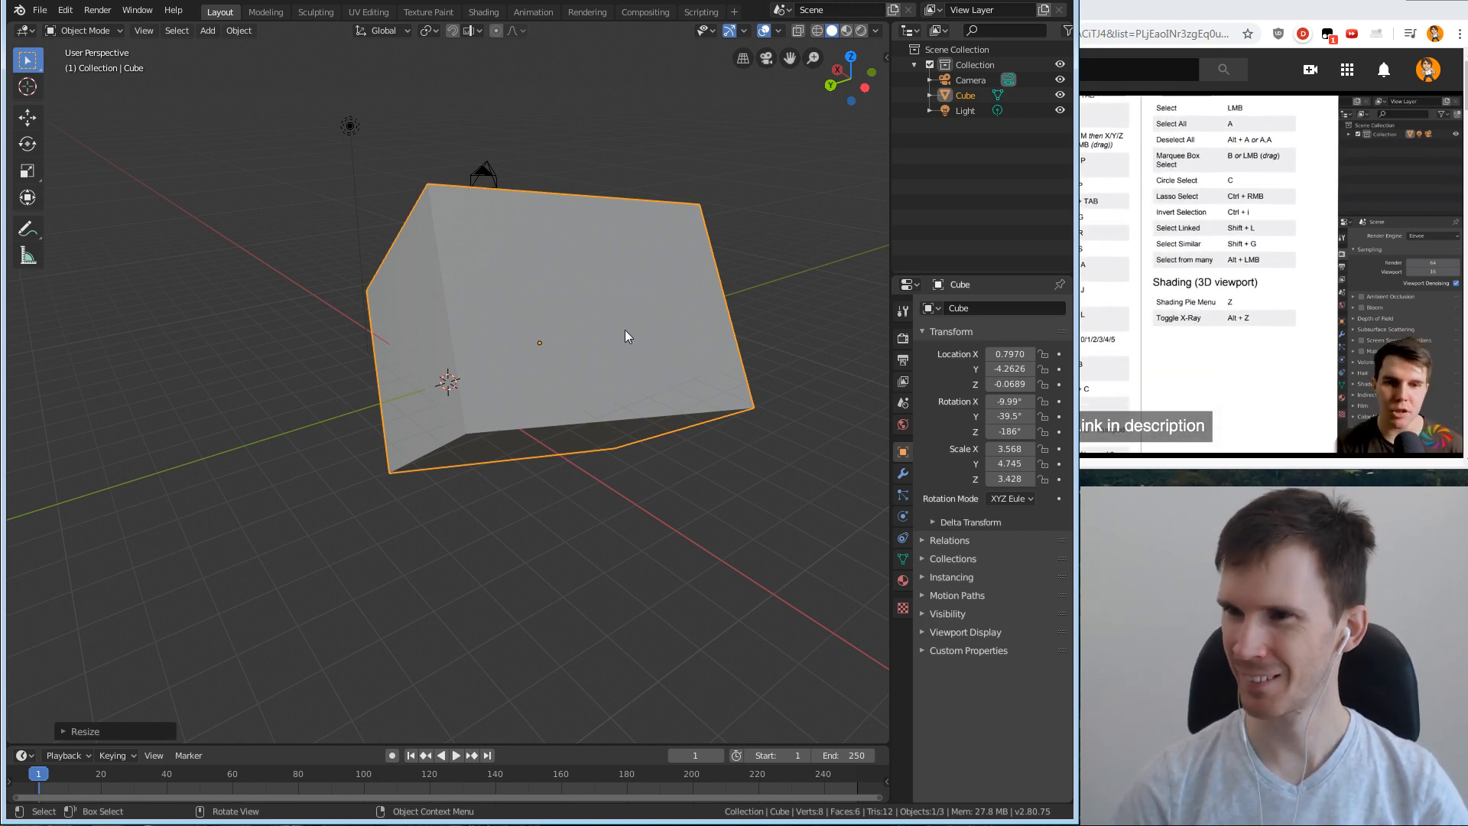
Rotate the cube, trying the global Y and Z constraints, to about X -578°, Y -153°, Z -4.33°.
{"action": "key", "text": "r"}
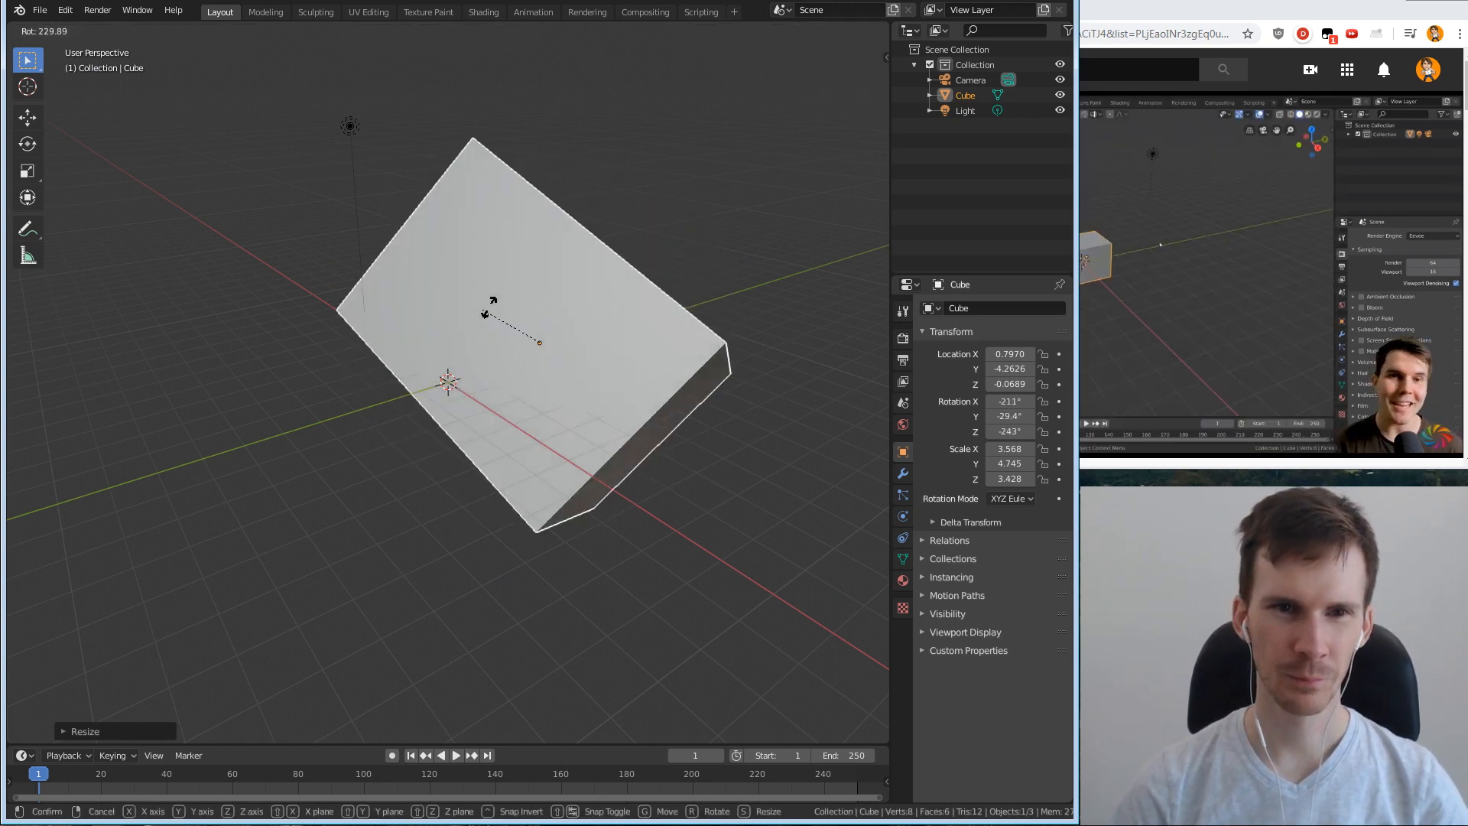
{"action": "key", "text": "y"}
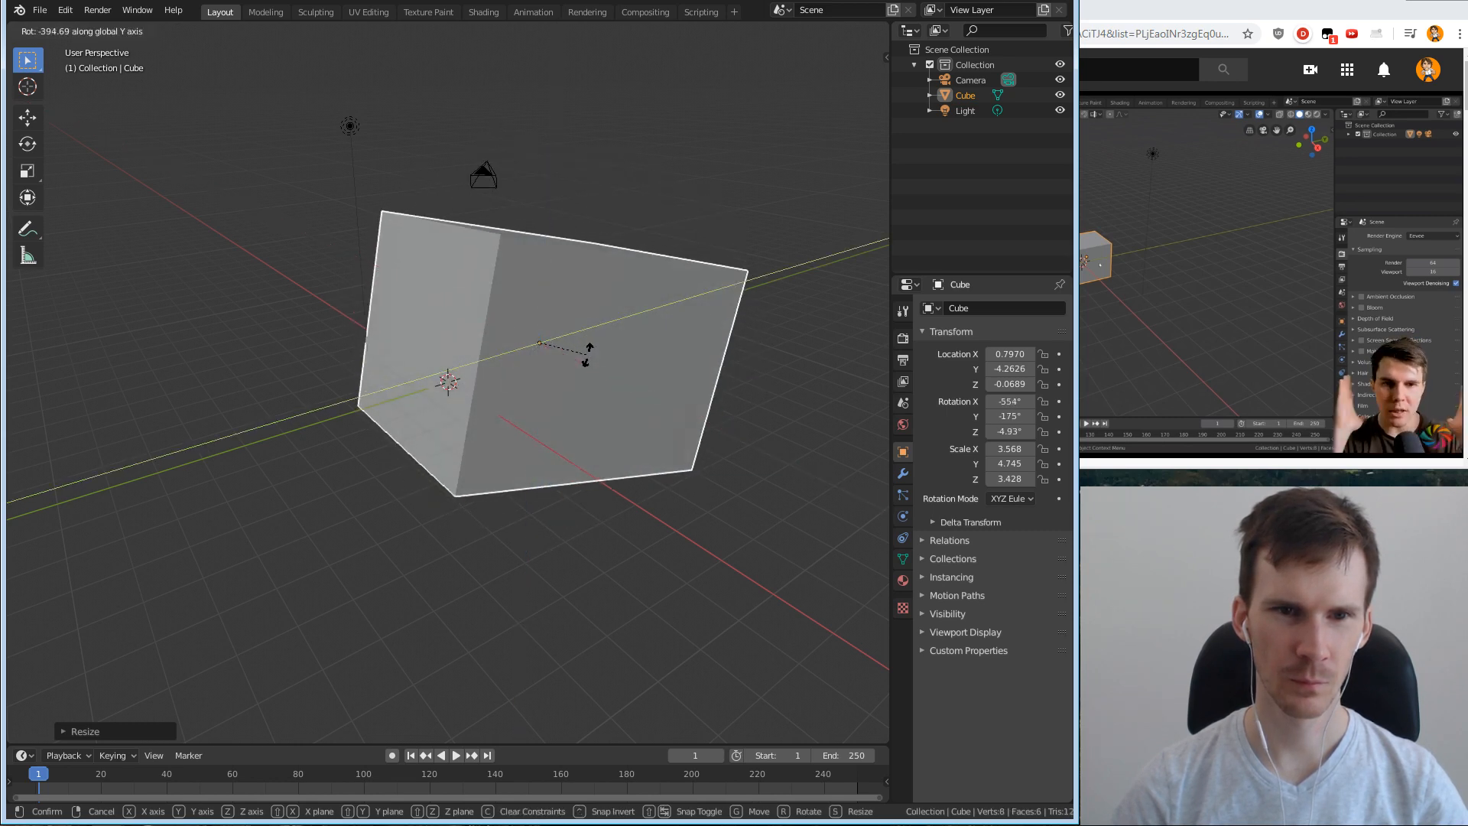
{"action": "key", "text": "z"}
{"action": "middle_click_drag", "start_coordinate": [598, 389], "coordinate": [596, 392]}
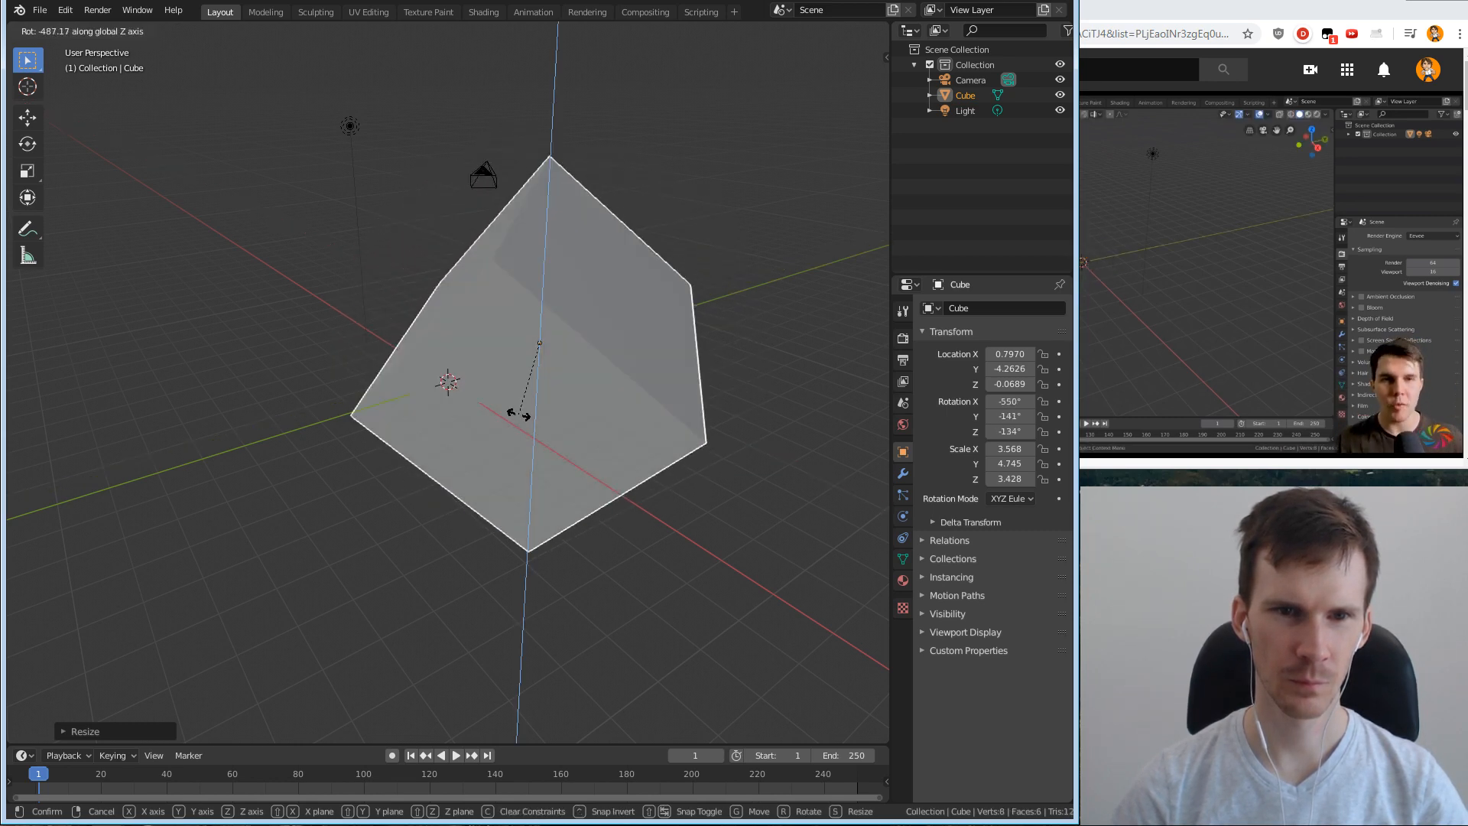
{"action": "middle_click", "coordinate": [646, 402]}
{"action": "left_click", "coordinate": [755, 361]}
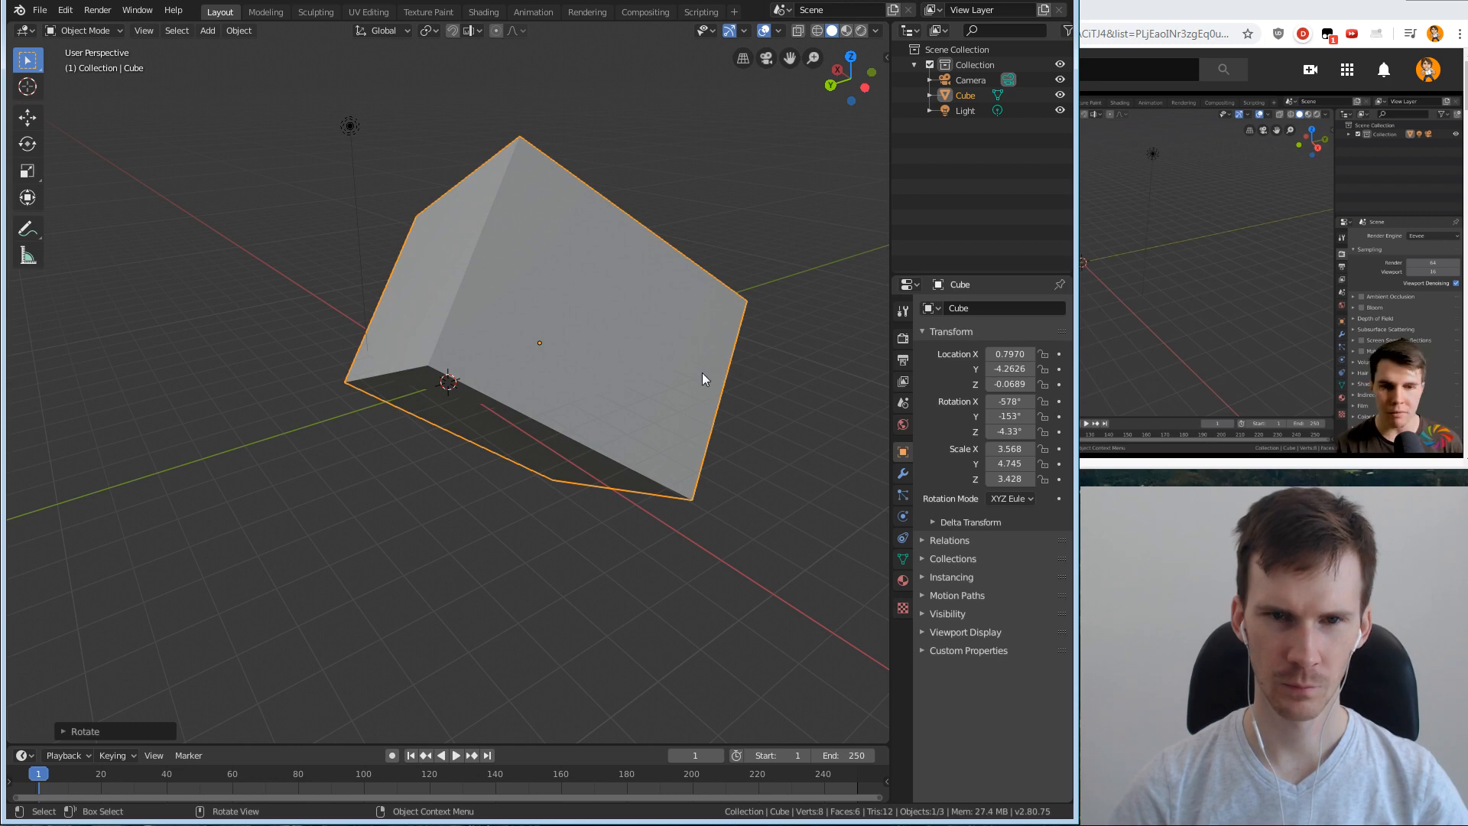
Orbit and pan the view away from the cube and turn on proportional editing.
{"action": "middle_click_drag", "start_coordinate": [479, 392], "coordinate": [4, 401]}
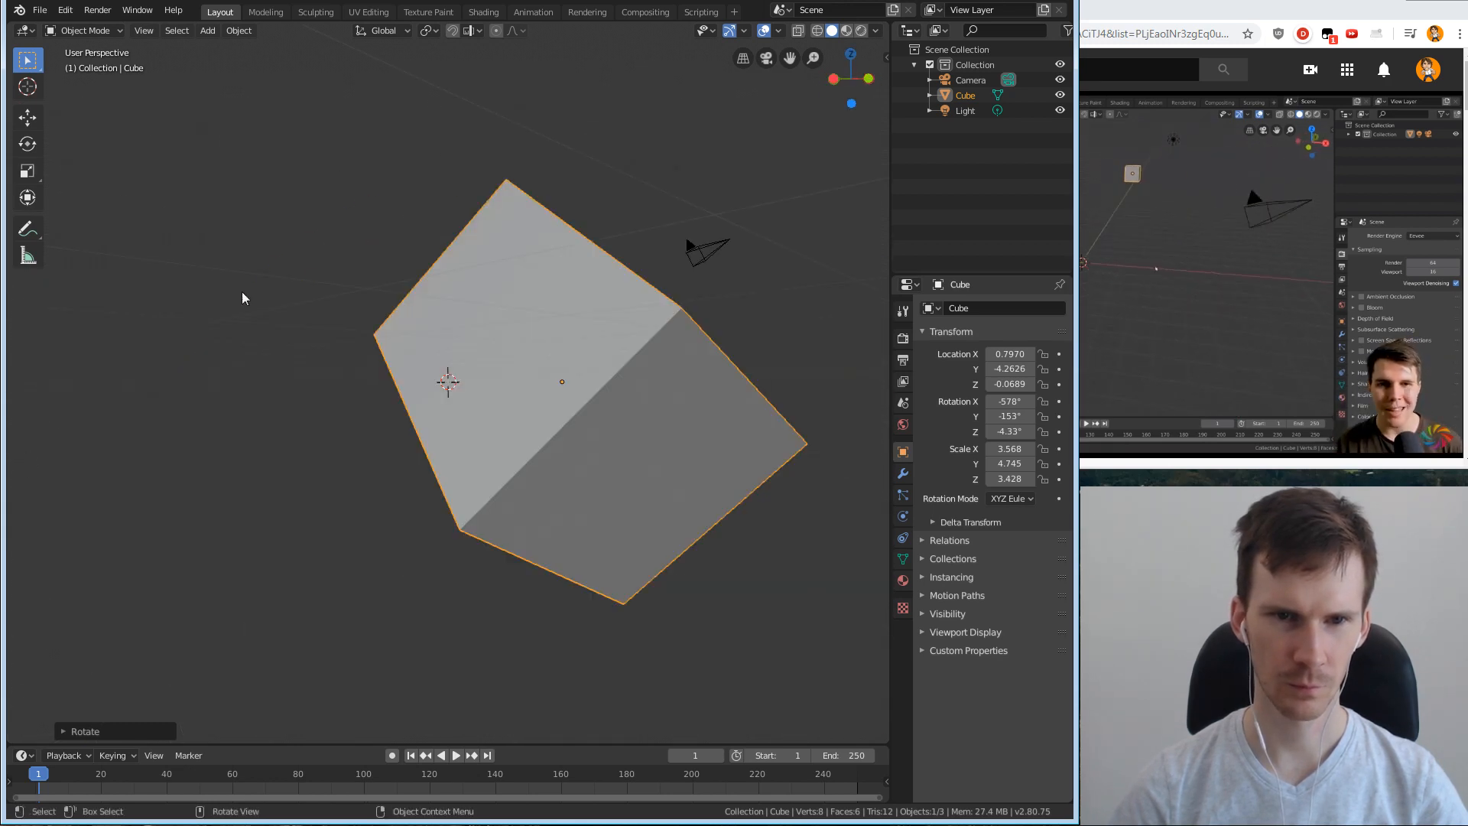
{"action": "middle_click_drag", "start_coordinate": [451, 348], "coordinate": [169, 426]}
{"action": "middle_click_drag", "start_coordinate": [548, 325], "coordinate": [507, 352]}
{"action": "middle_click_drag", "start_coordinate": [672, 304], "coordinate": [191, 398], "text": "shift"}
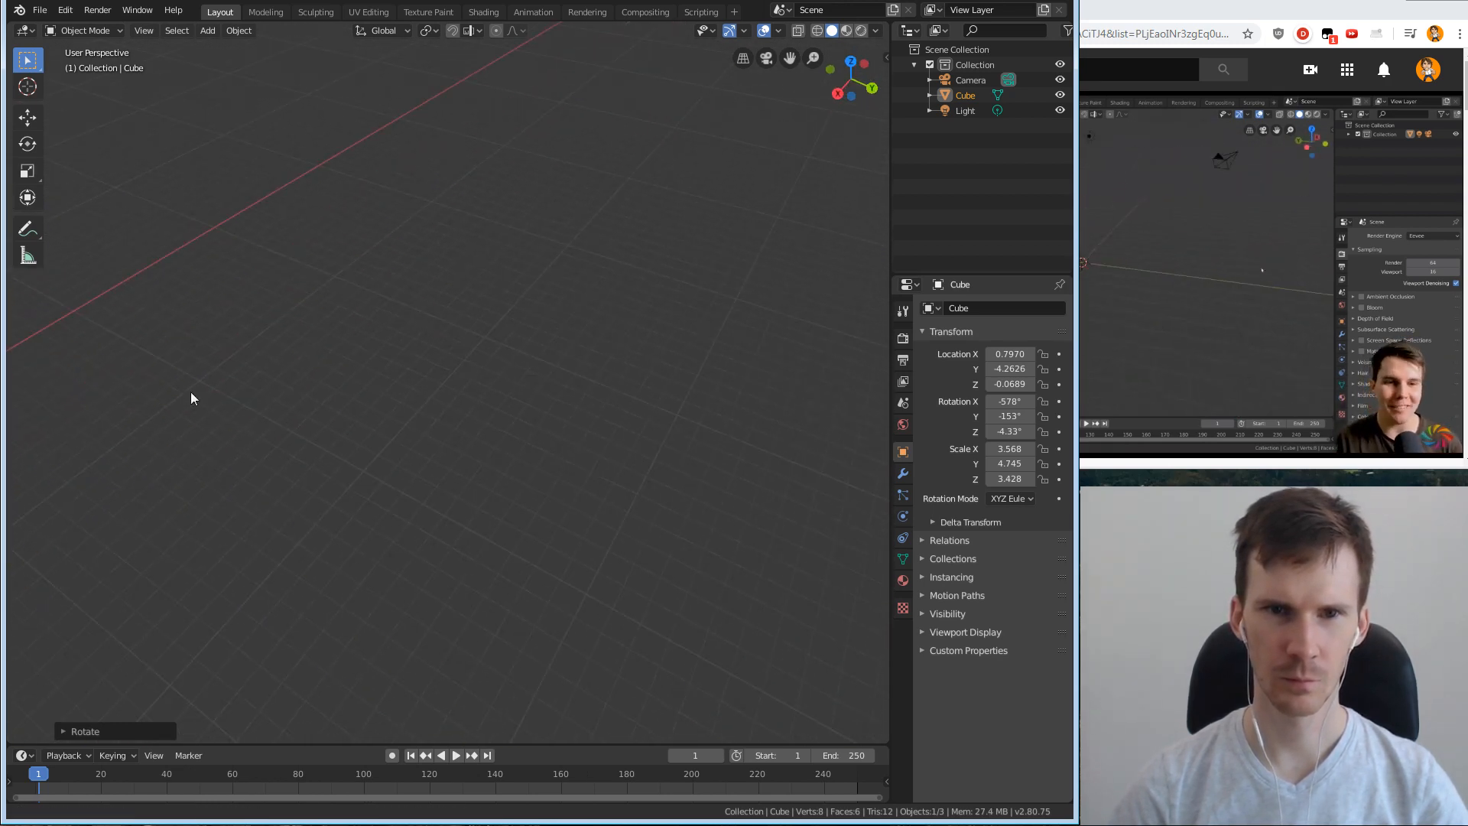
{"action": "key", "text": "o"}
{"action": "middle_click_drag", "start_coordinate": [446, 331], "coordinate": [370, 303]}
{"action": "middle_click_drag", "start_coordinate": [490, 210], "coordinate": [533, 291]}
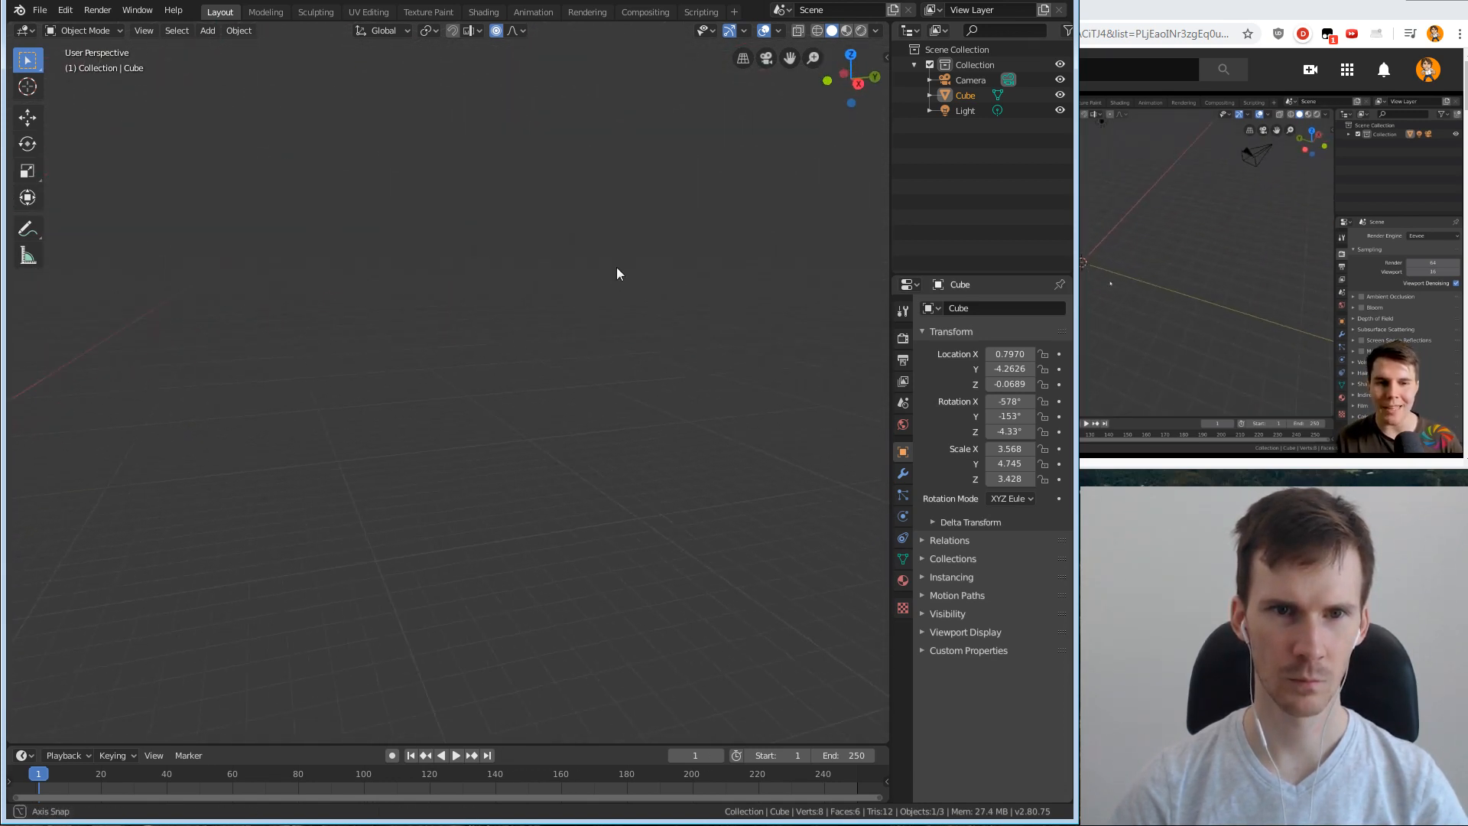
Practise zooming out and in on the cube and orbiting and panning around the scene.
{"action": "mouse_move", "coordinate": [569, 350]}
{"action": "middle_mouse_down"}
{"action": "mouse_move", "coordinate": [649, 341]}
{"action": "mouse_move", "coordinate": [652, 397]}
{"action": "mouse_move", "coordinate": [513, 346]}
{"action": "mouse_move", "coordinate": [582, 380]}
{"action": "mouse_move", "coordinate": [310, 380]}
{"action": "mouse_move", "coordinate": [632, 509]}
{"action": "mouse_move", "coordinate": [586, 431]}
{"action": "mouse_move", "coordinate": [541, 258]}
{"action": "mouse_move", "coordinate": [456, 380]}
{"action": "mouse_move", "coordinate": [489, 351]}
{"action": "mouse_move", "coordinate": [662, 351]}
{"action": "mouse_move", "coordinate": [541, 345]}
{"action": "middle_mouse_up"}
{"action": "scroll", "coordinate": [542, 341], "scroll_direction": "up", "scroll_amount": 2}
{"action": "scroll", "coordinate": [539, 348], "scroll_direction": "down", "scroll_amount": 6}
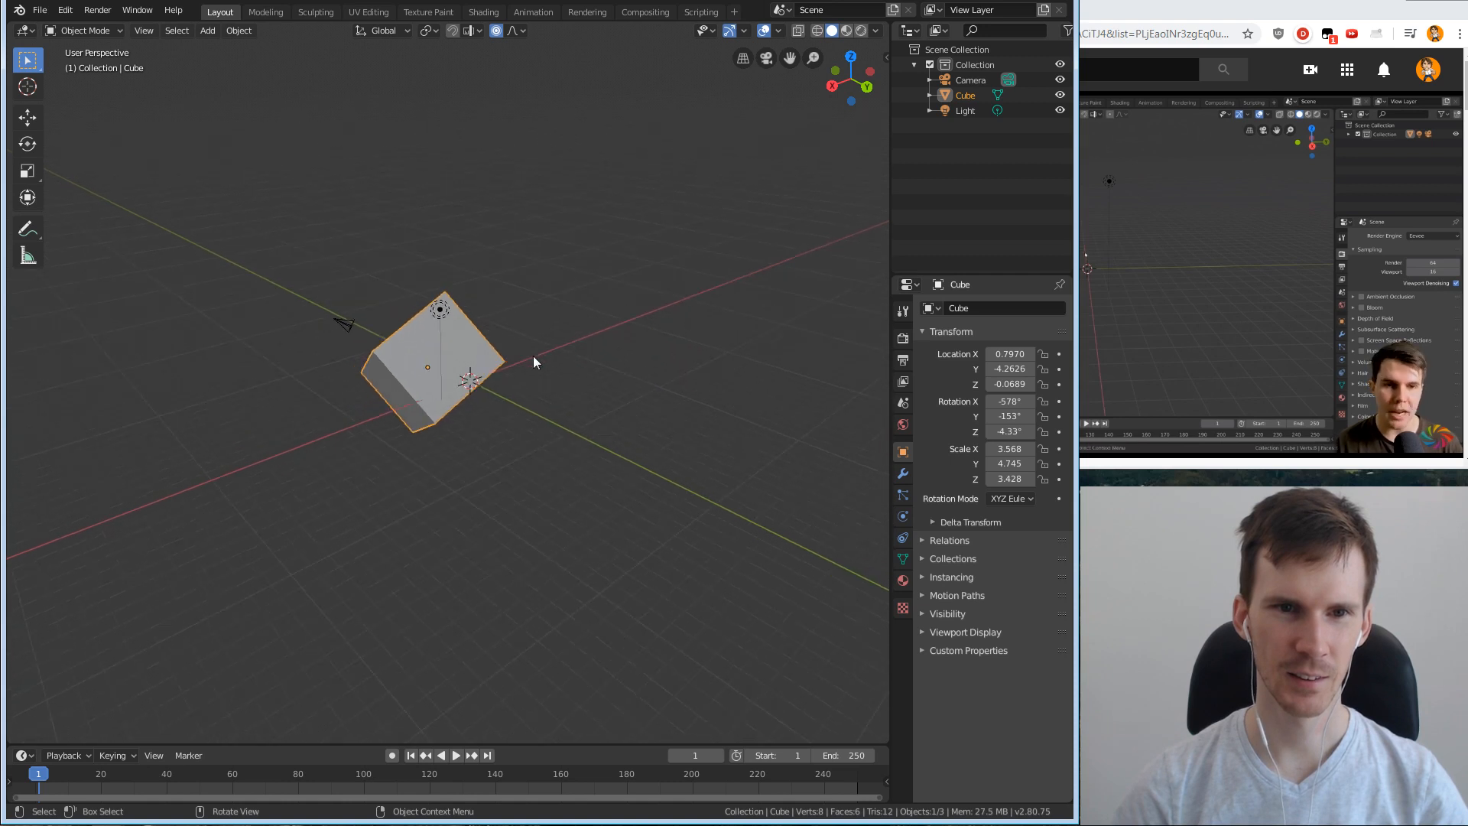
{"action": "scroll", "coordinate": [521, 366], "scroll_direction": "up", "scroll_amount": 5}
{"action": "scroll", "coordinate": [481, 372], "scroll_direction": "up", "scroll_amount": 4}
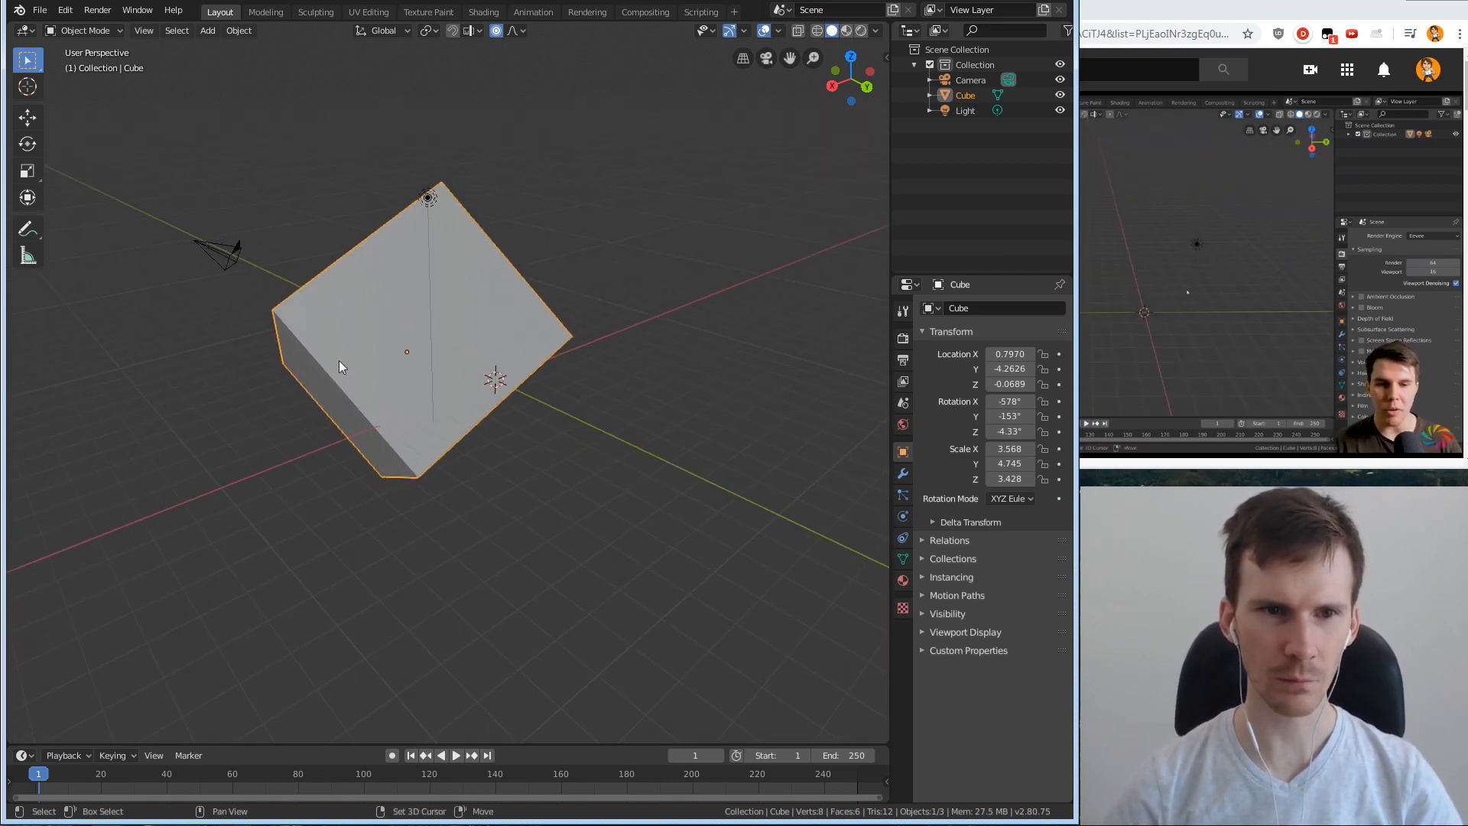
{"action": "middle_click_drag", "start_coordinate": [339, 365], "coordinate": [143, 403]}
{"action": "middle_click_drag", "start_coordinate": [371, 422], "coordinate": [579, 464]}
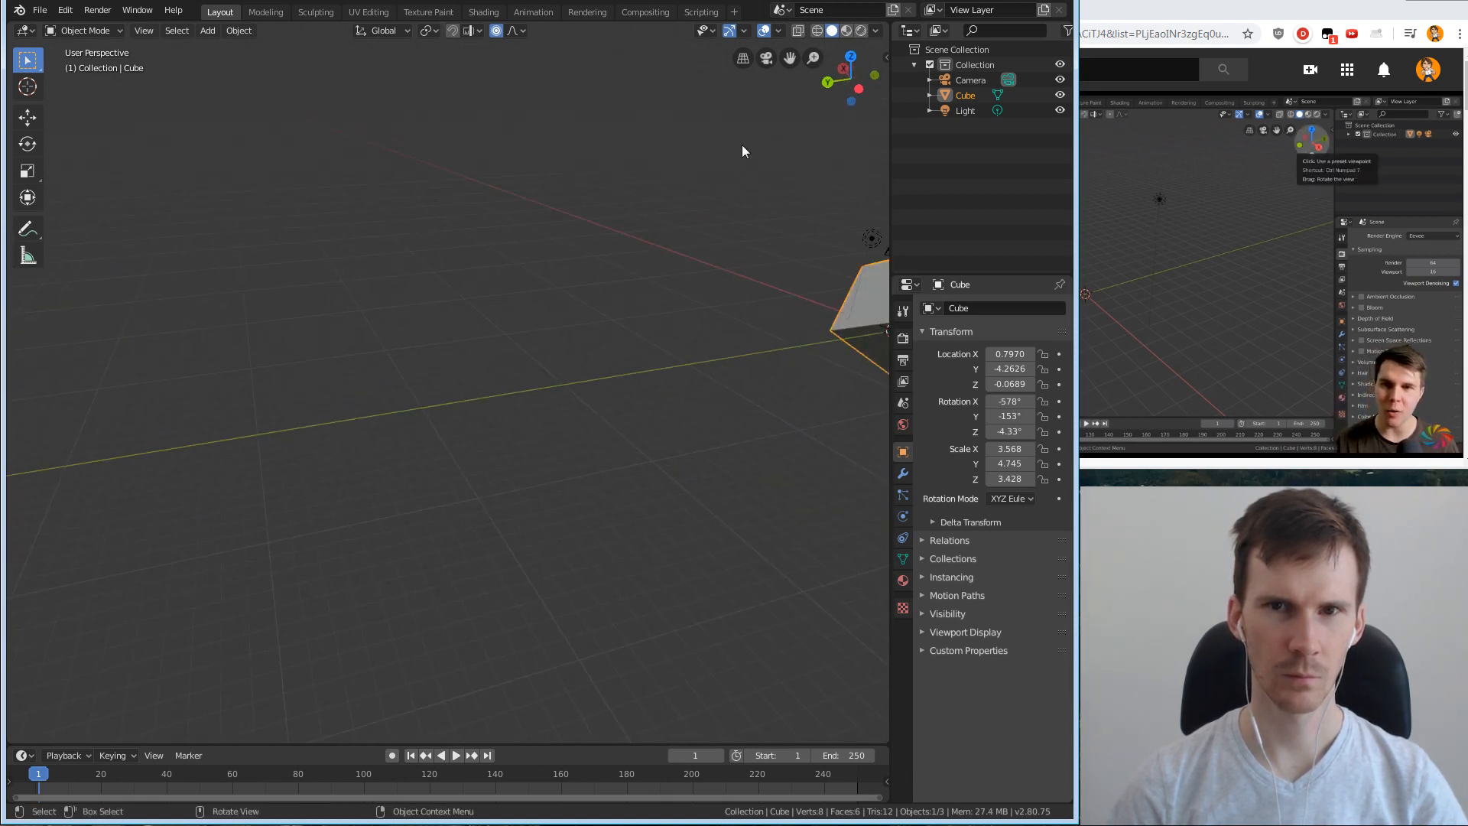
Practise orbiting with the axis gizmo and panning with the on-screen view control until the scene shows from the opposite side.
{"action": "left_click_drag", "start_coordinate": [851, 84], "coordinate": [757, 46]}
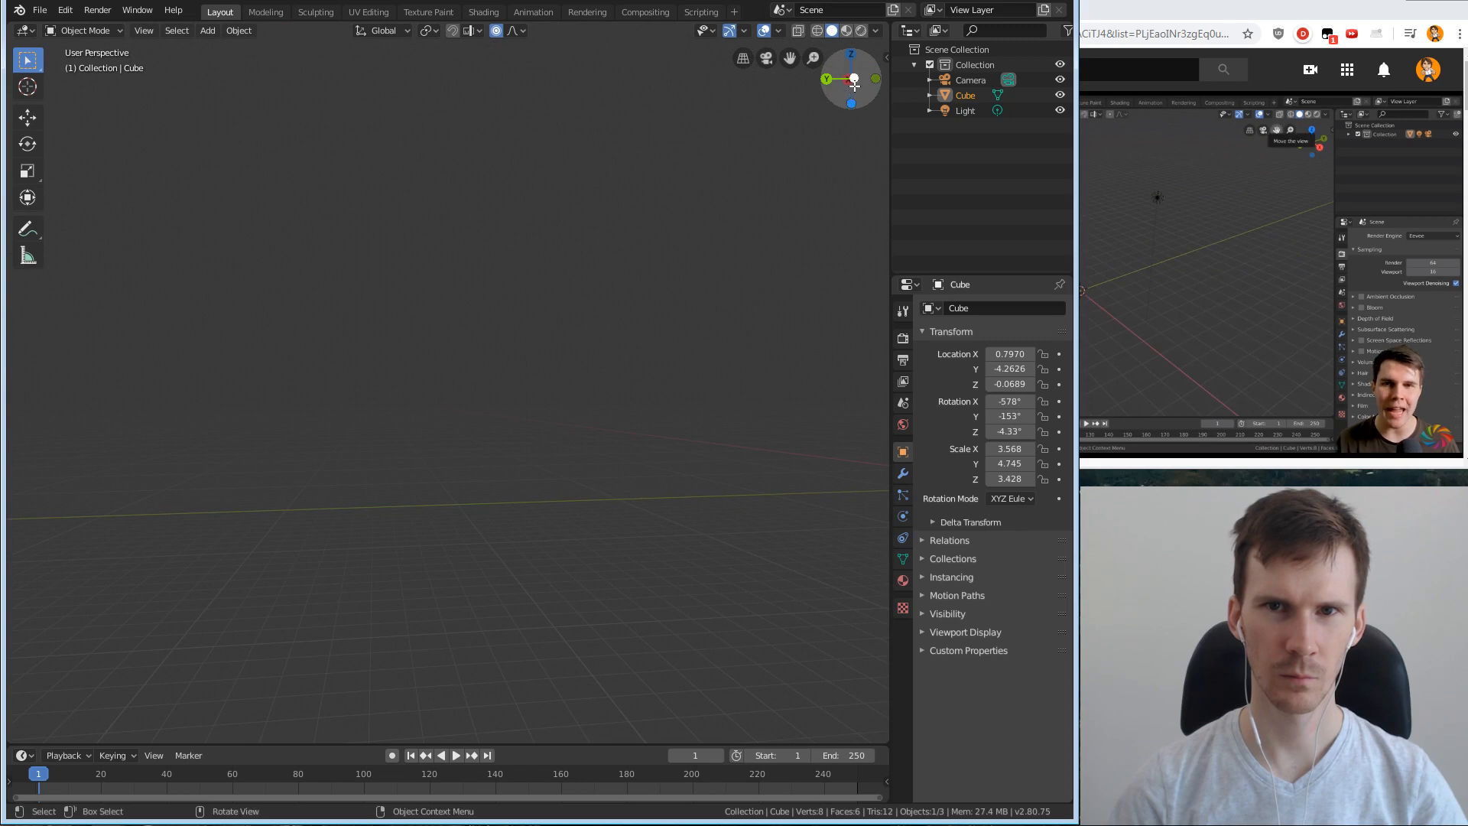
{"action": "left_click_drag", "start_coordinate": [854, 85], "coordinate": [789, 59]}
{"action": "left_click_drag", "start_coordinate": [649, 321], "coordinate": [321, 474]}
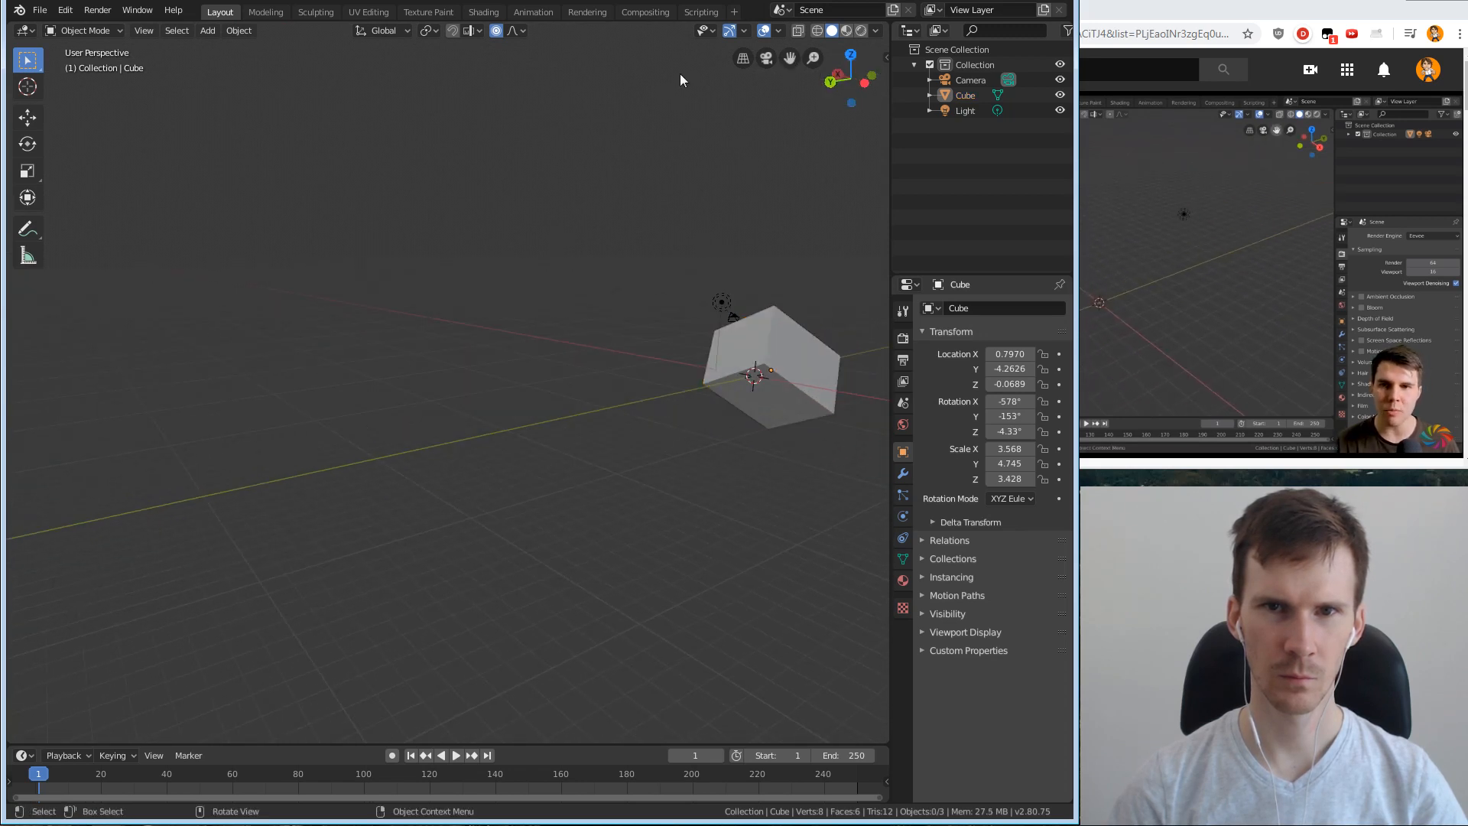
{"action": "left_click_drag", "start_coordinate": [789, 58], "coordinate": [884, 40]}
{"action": "middle_click_drag", "start_coordinate": [688, 168], "coordinate": [592, 295]}
{"action": "middle_click_drag", "start_coordinate": [200, 242], "coordinate": [511, 336], "text": "shift"}
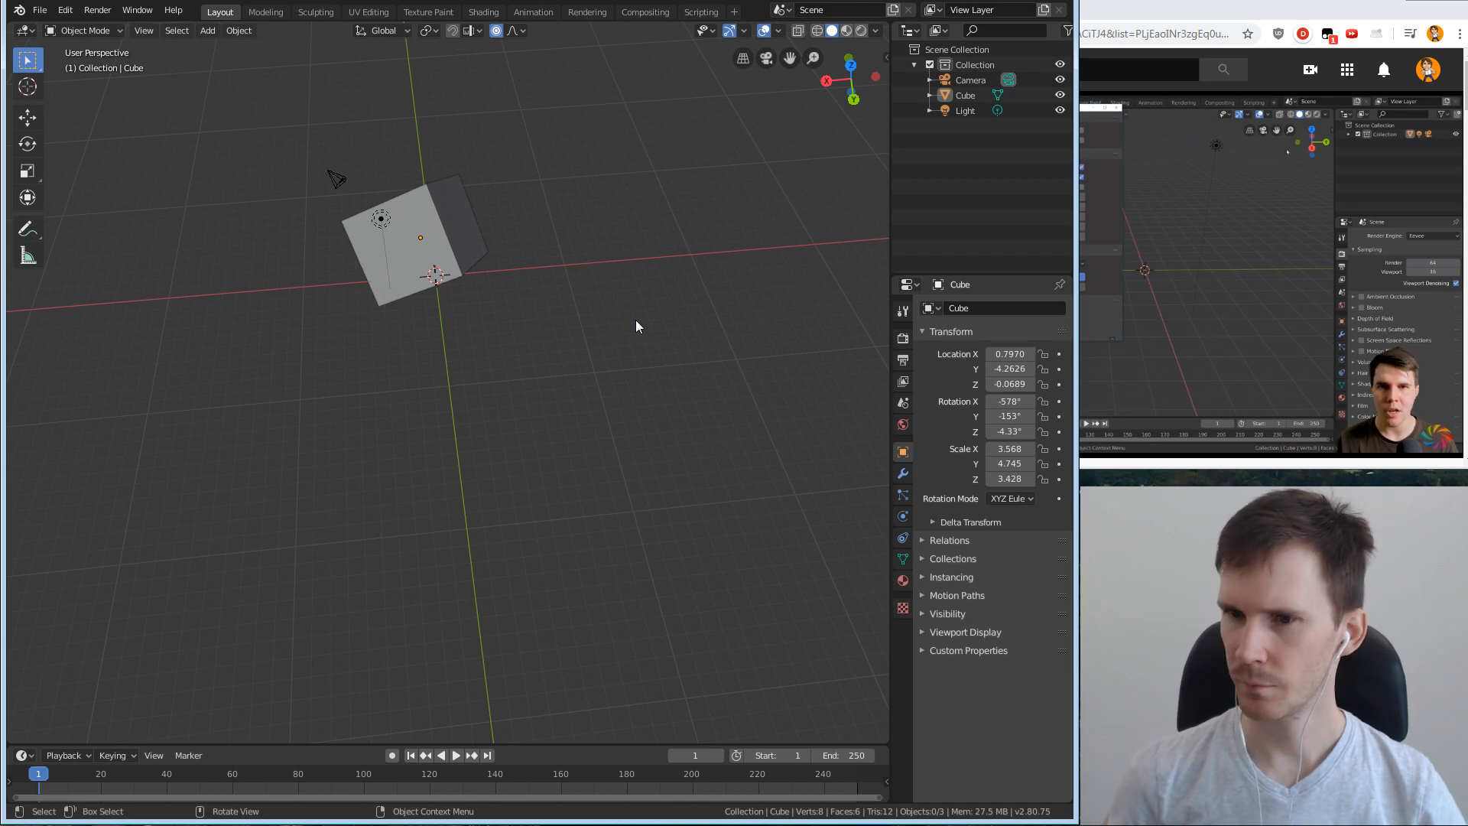
Practise zooming far out and back in on the cube, and try the camera view toggle.
{"action": "middle_click_drag", "start_coordinate": [588, 242], "coordinate": [504, 439]}
{"action": "scroll", "coordinate": [604, 343], "scroll_direction": "down", "scroll_amount": 10}
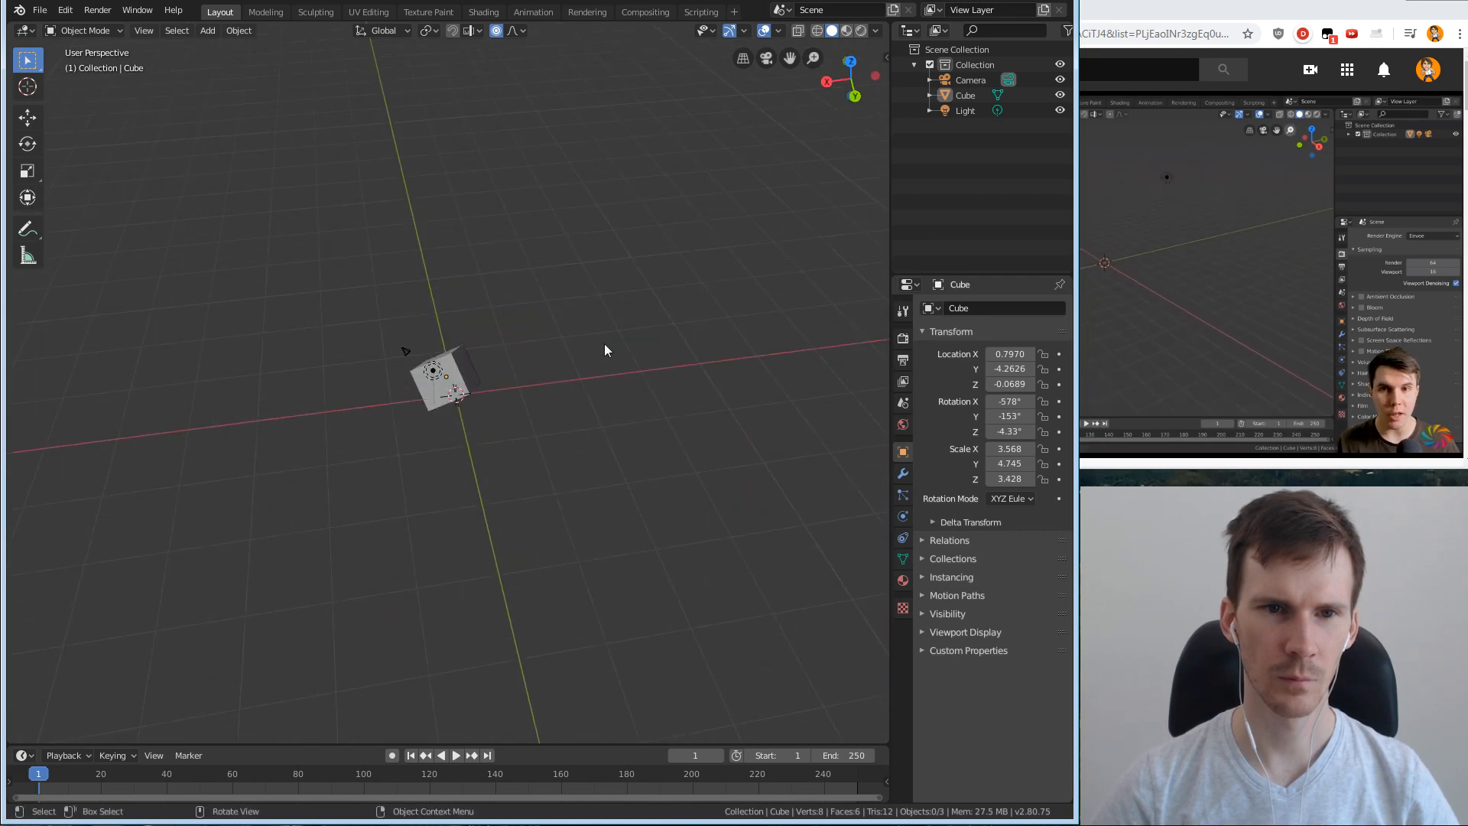
{"action": "scroll", "coordinate": [586, 357], "scroll_direction": "up", "scroll_amount": 8}
{"action": "scroll", "coordinate": [497, 380], "scroll_direction": "up", "scroll_amount": 5}
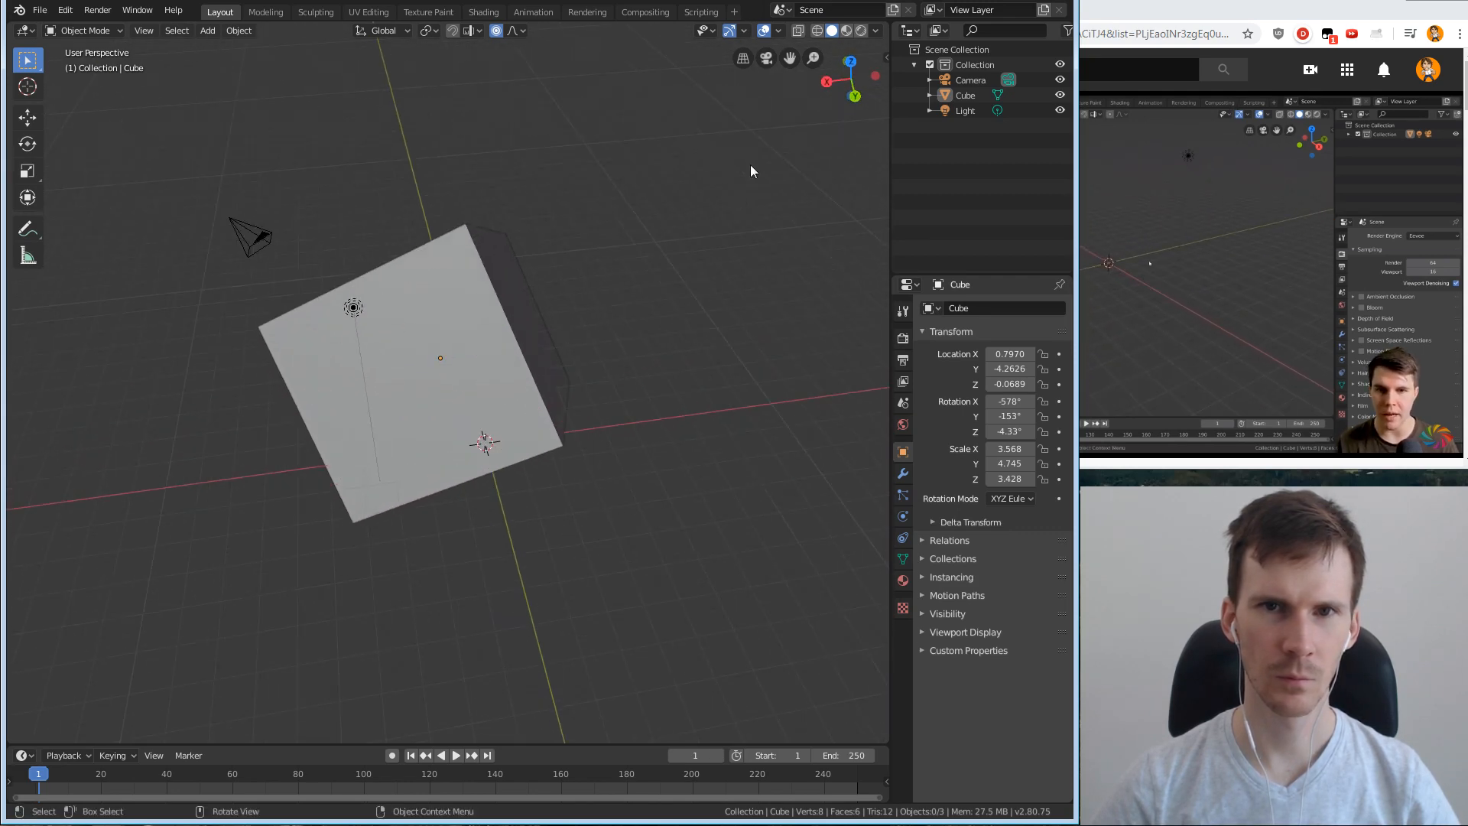
{"action": "key", "text": "KP_0"}
{"action": "left_click", "coordinate": [766, 58]}
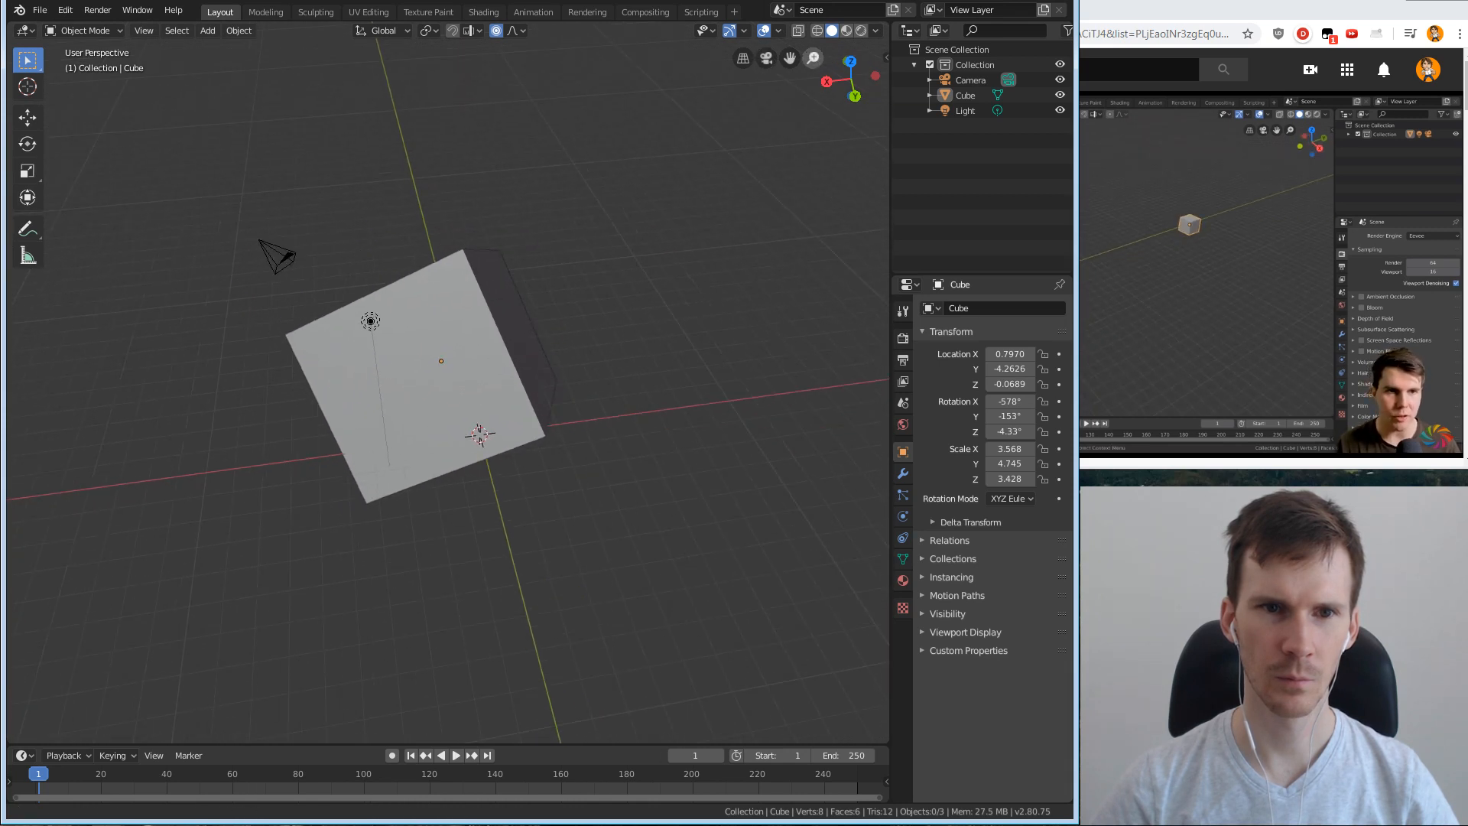
Look at the cube's object context options, pause the YouTube tutorial in the browser and return to Blender.
{"action": "middle_click_drag", "start_coordinate": [565, 252], "coordinate": [611, 386]}
{"action": "scroll", "coordinate": [720, 327], "scroll_direction": "down", "scroll_amount": 3}
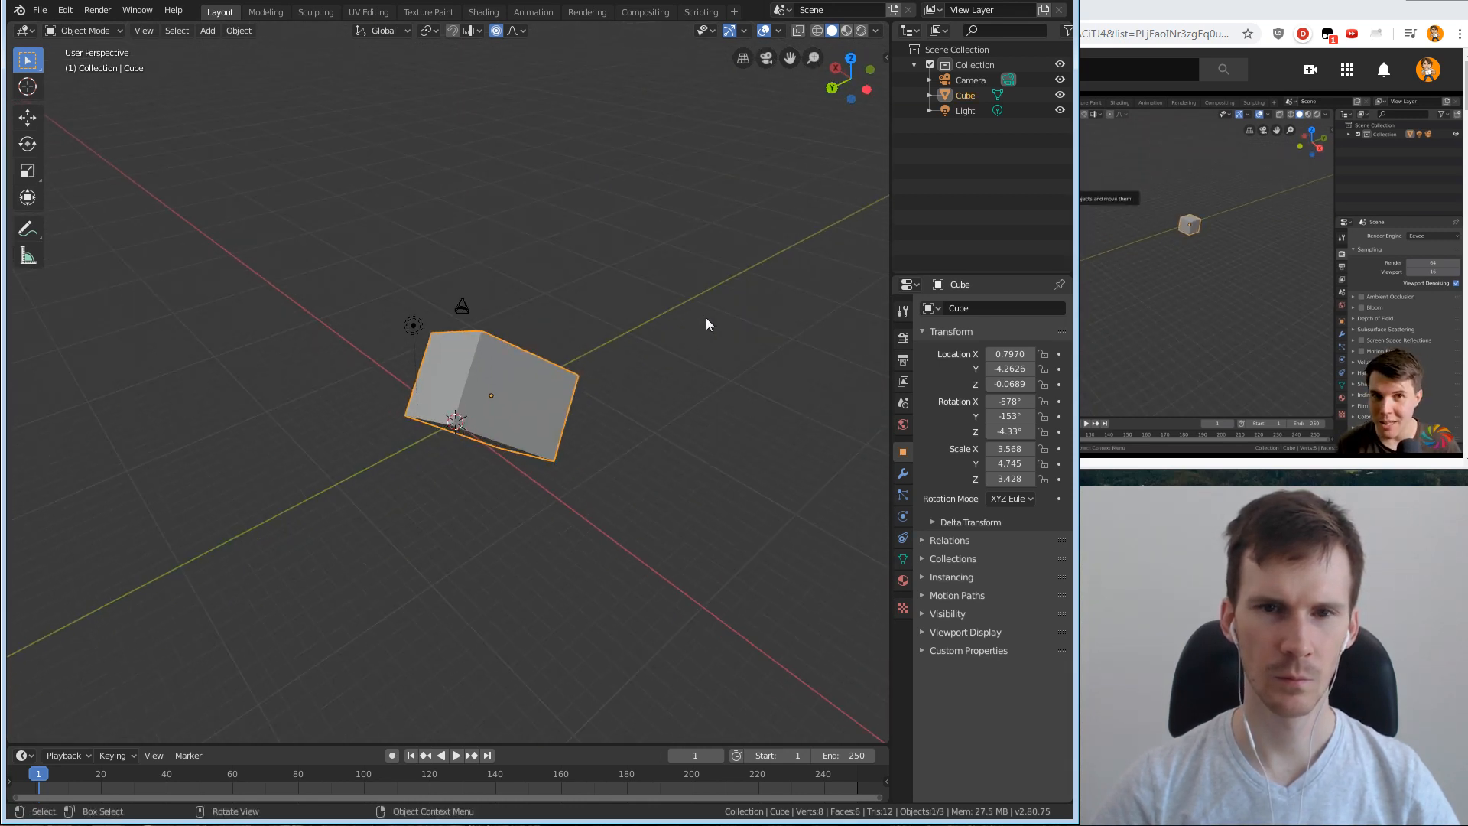
{"action": "middle_click_drag", "start_coordinate": [705, 318], "coordinate": [674, 390]}
{"action": "right_click", "coordinate": [507, 398]}
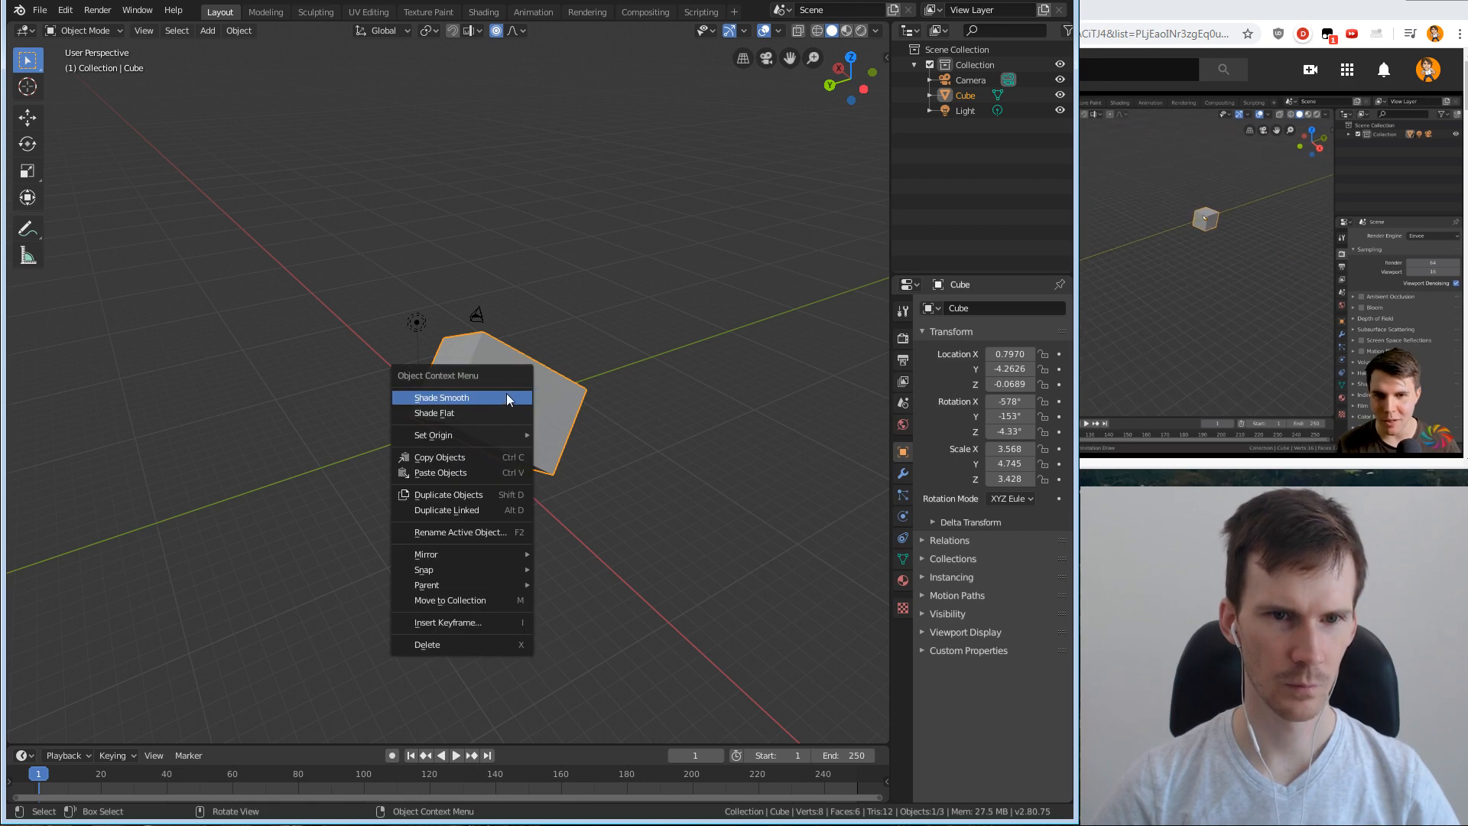
{"action": "left_click", "coordinate": [1181, 275]}
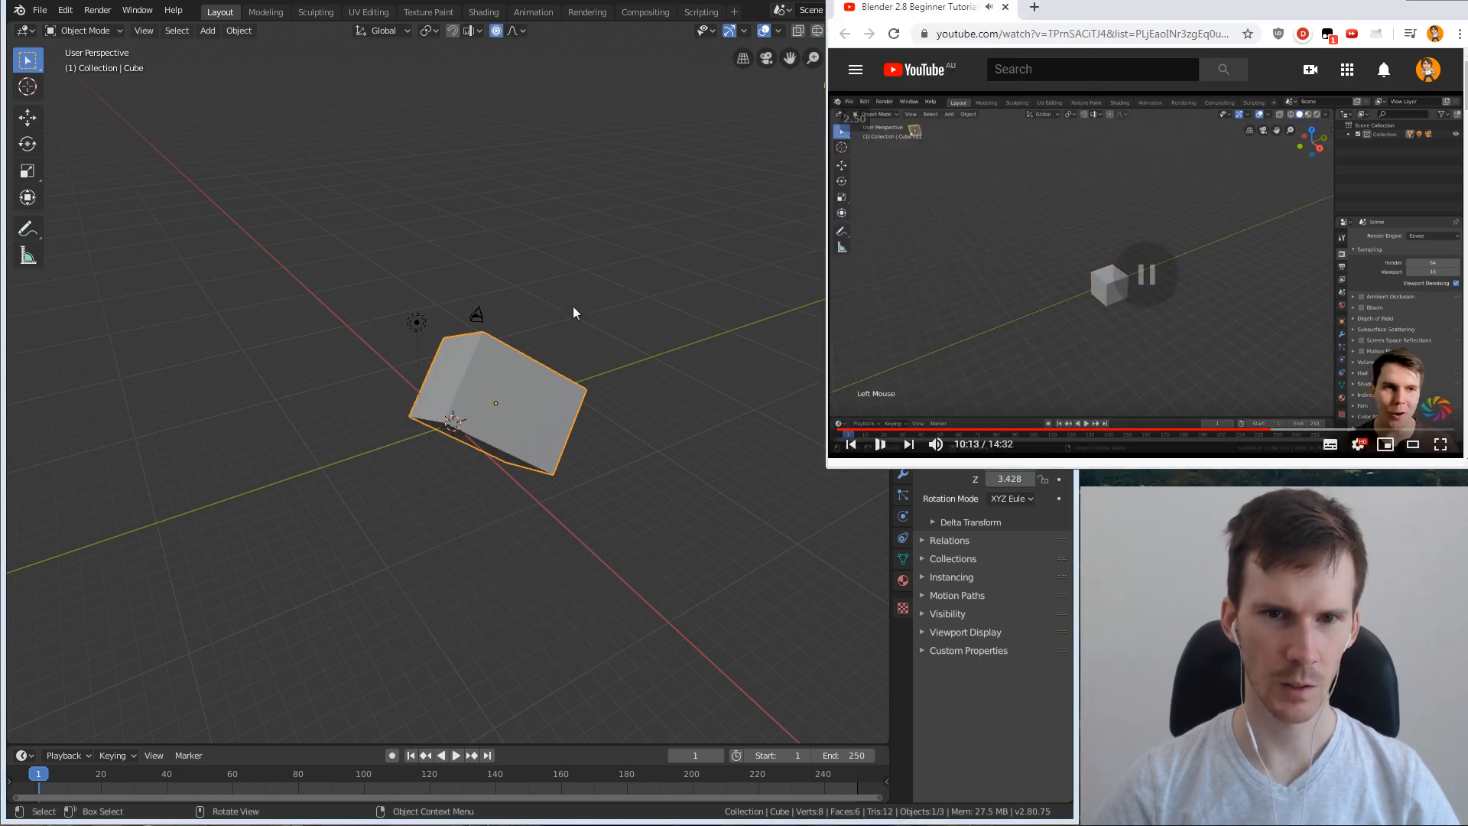
{"action": "left_click", "coordinate": [648, 3]}
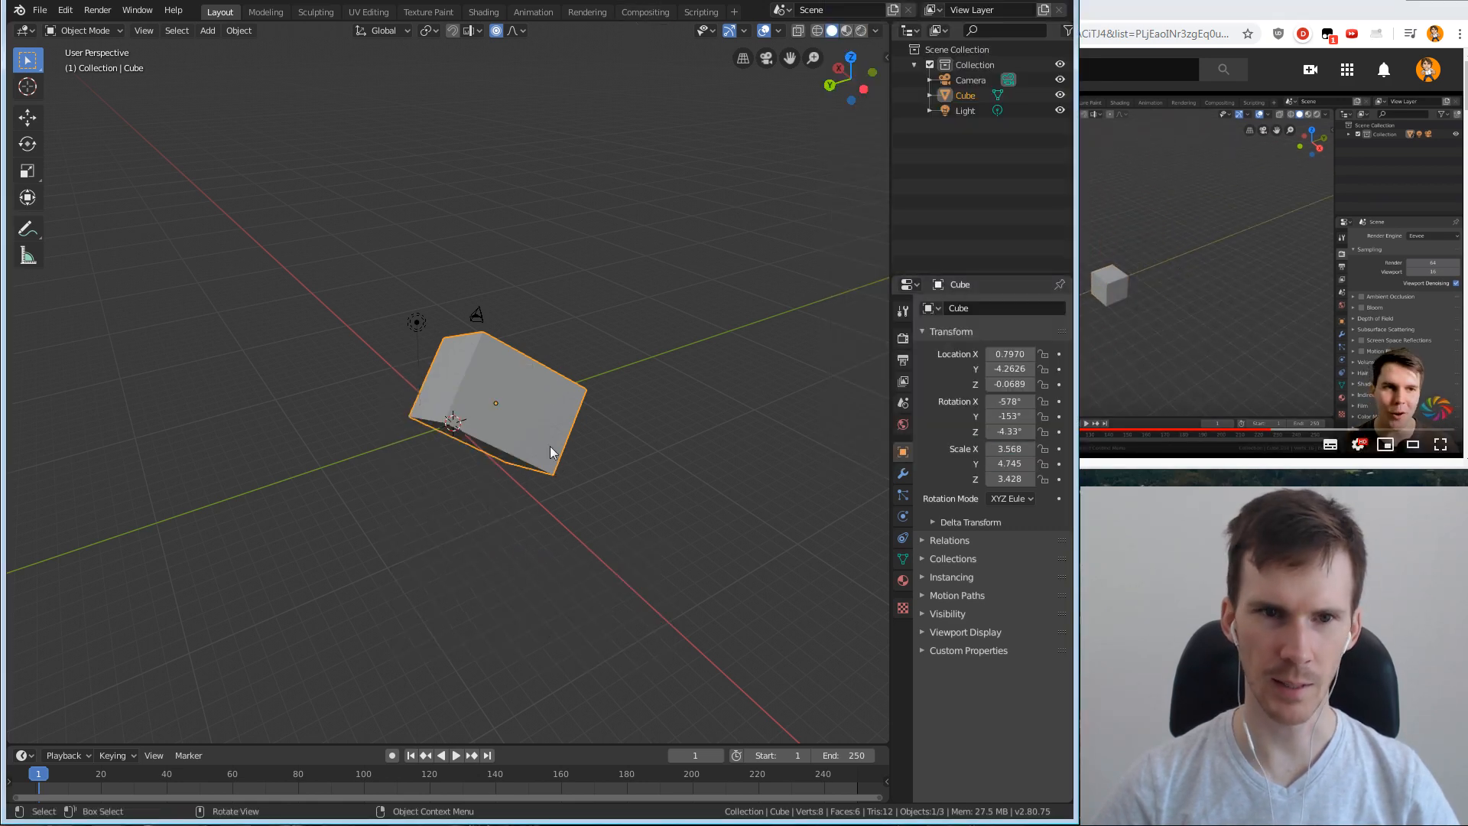
Deselect and reselect the cube, and look through its object context options.
{"action": "right_click", "coordinate": [535, 400]}
{"action": "left_click", "coordinate": [657, 424]}
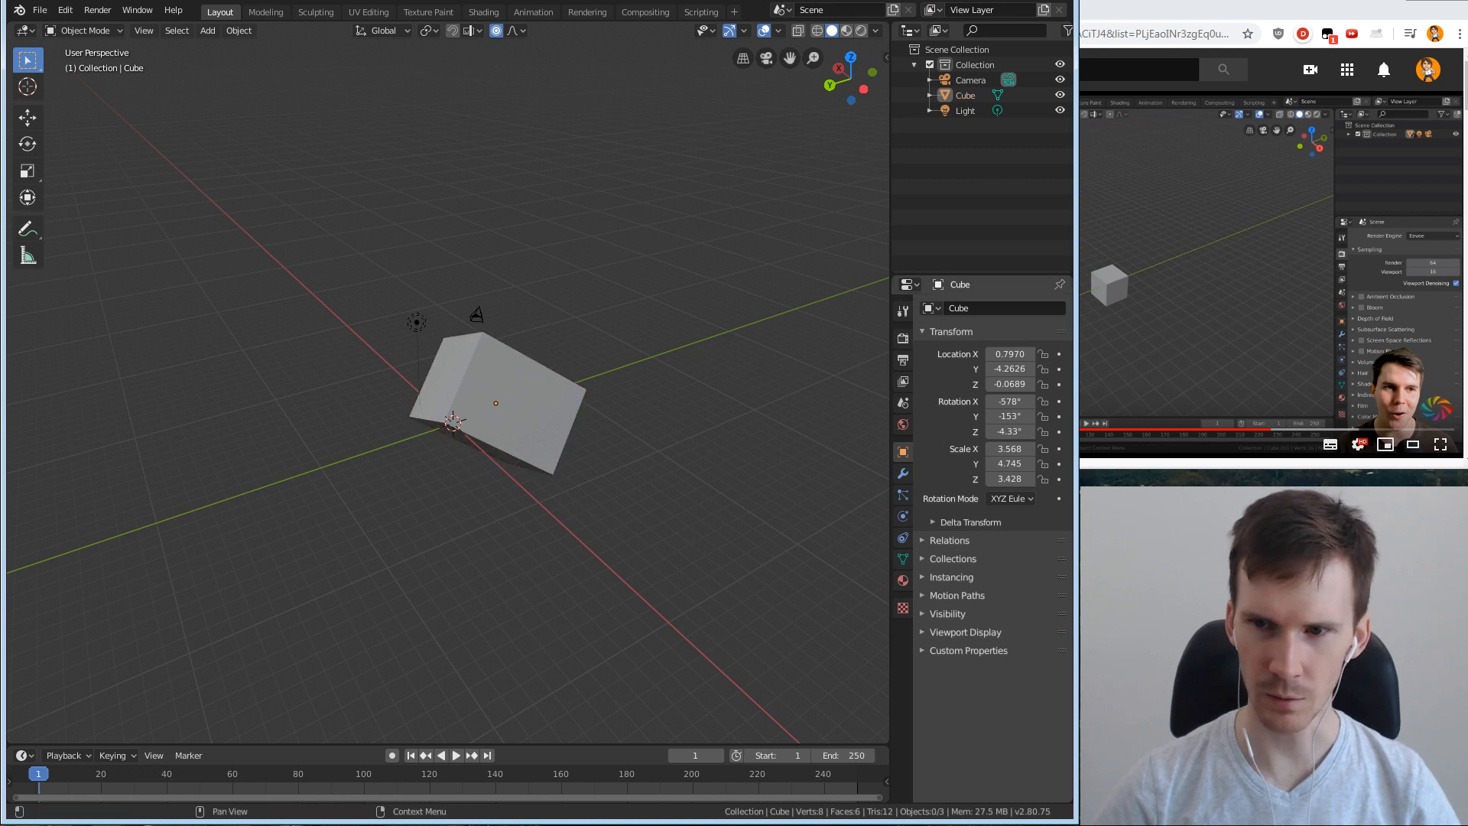
{"action": "left_click", "coordinate": [1209, 480]}
{"action": "left_click", "coordinate": [524, 393]}
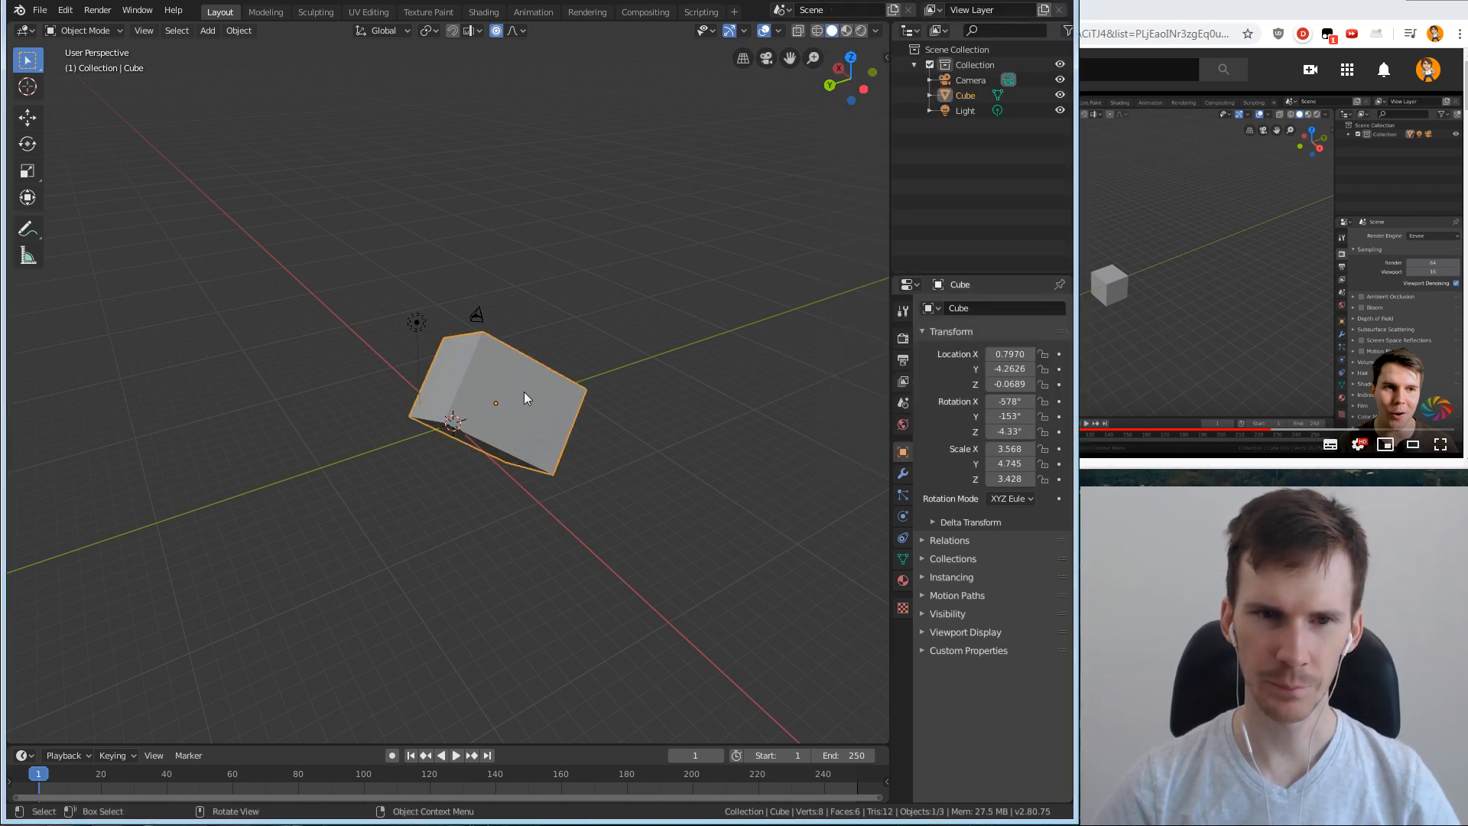
{"action": "right_click", "coordinate": [523, 399]}
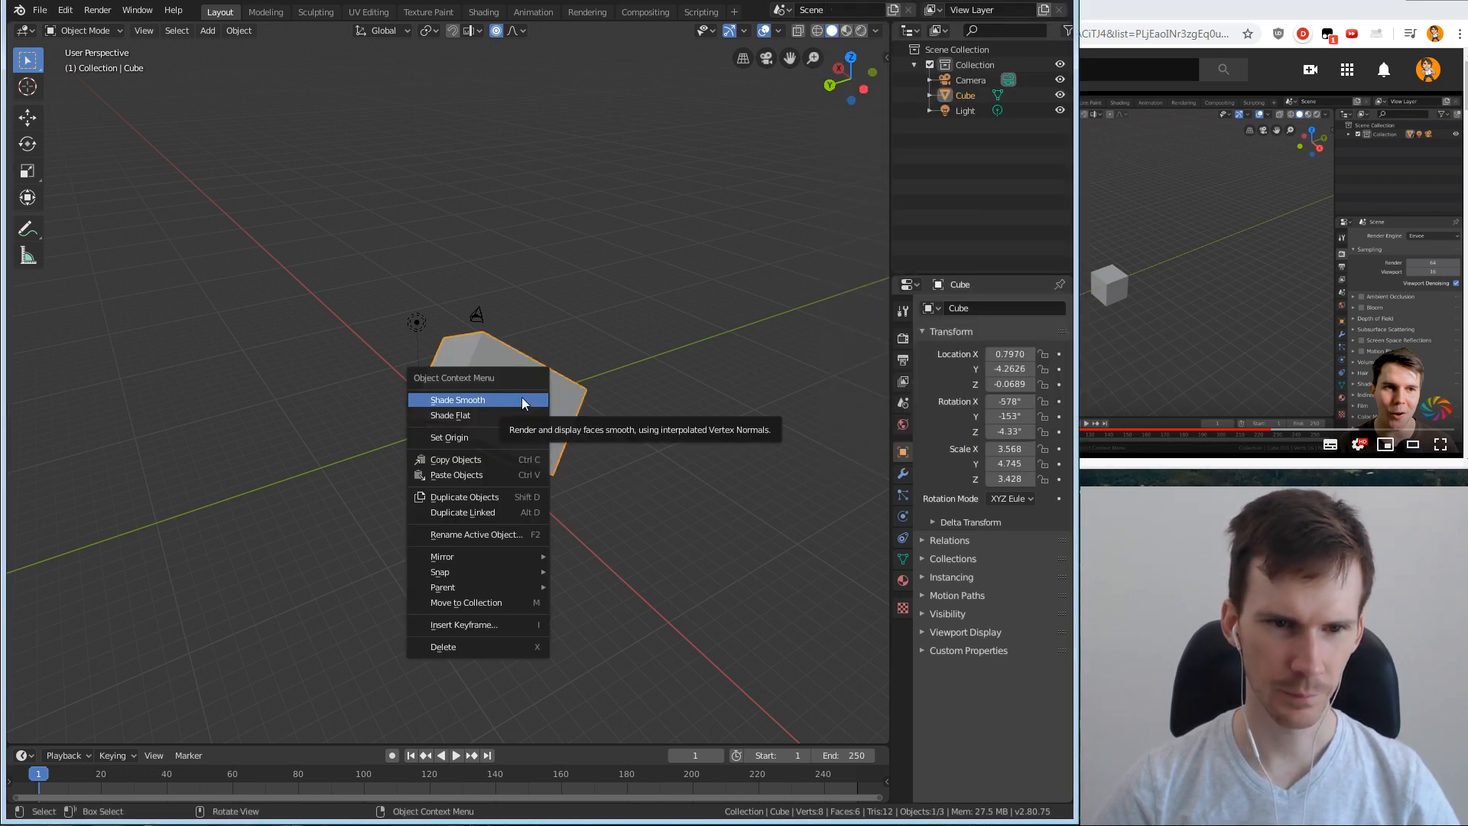
Rewind the YouTube tutorial by ten seconds, return to Blender and look through the available object operations such as duplicating.
{"action": "left_click", "coordinate": [1131, 466]}
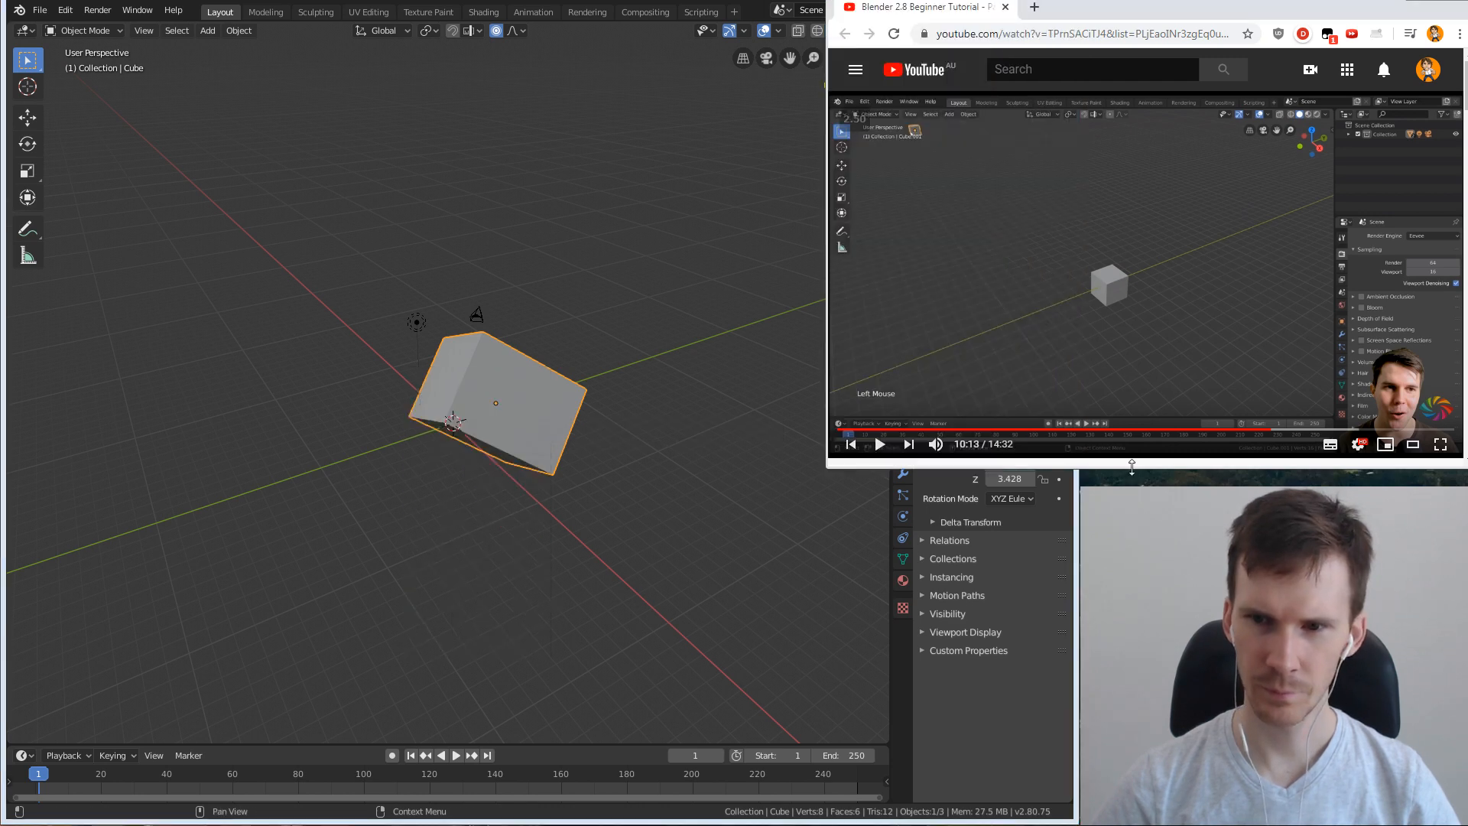
{"action": "key", "text": "j"}
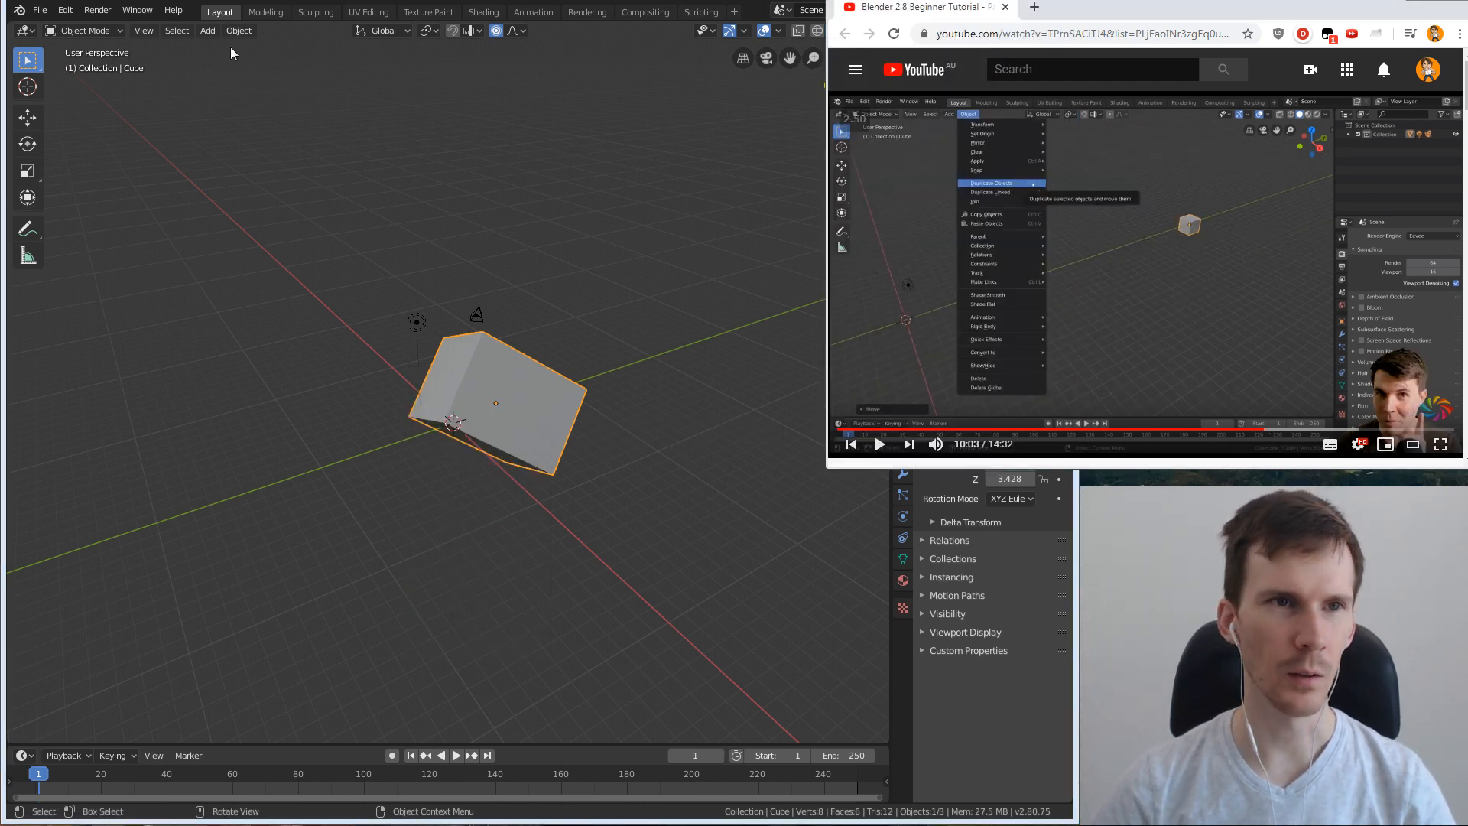
{"action": "left_click", "coordinate": [238, 30]}
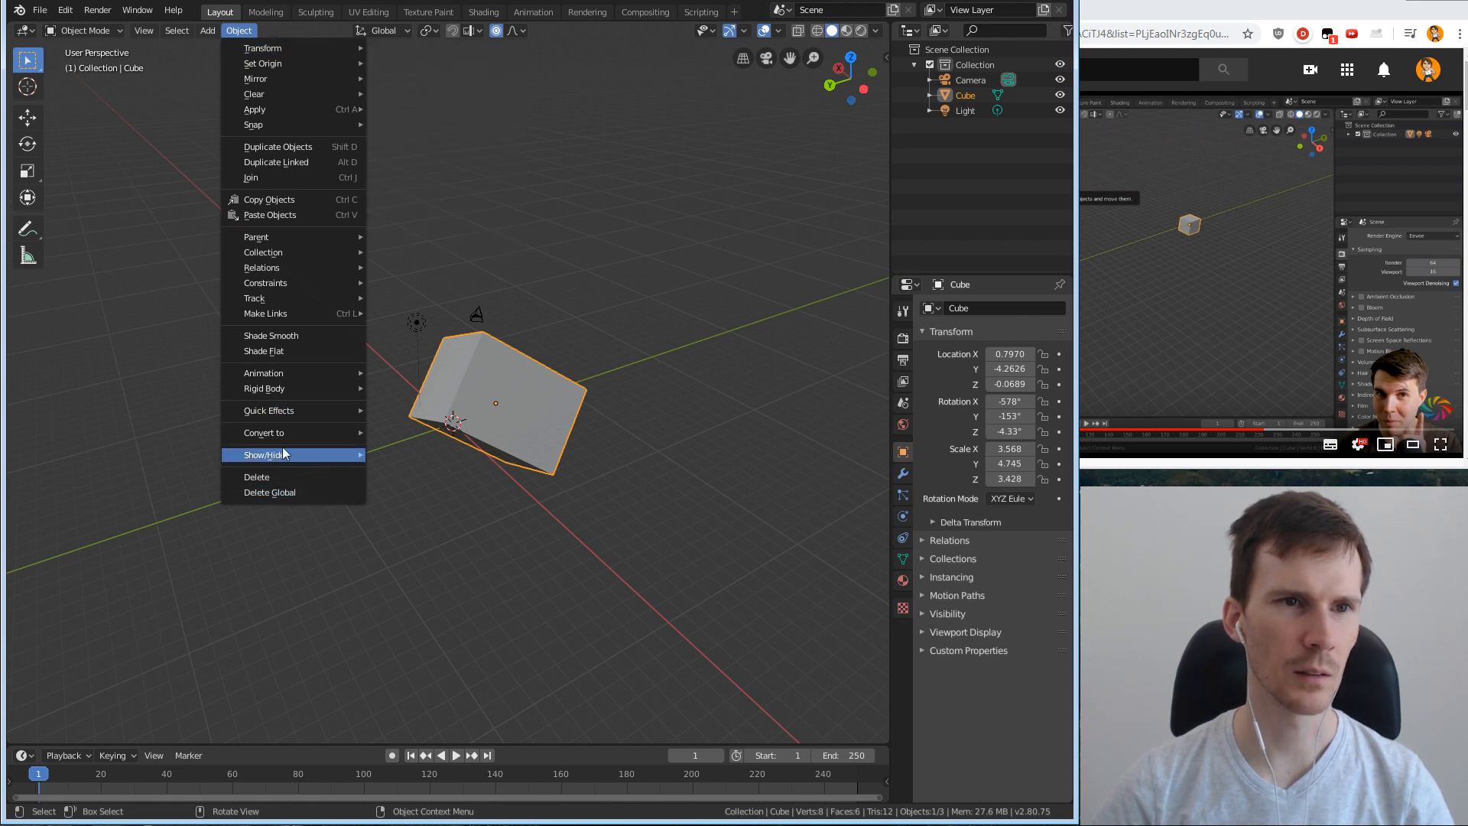
{"action": "left_click", "coordinate": [599, 243]}
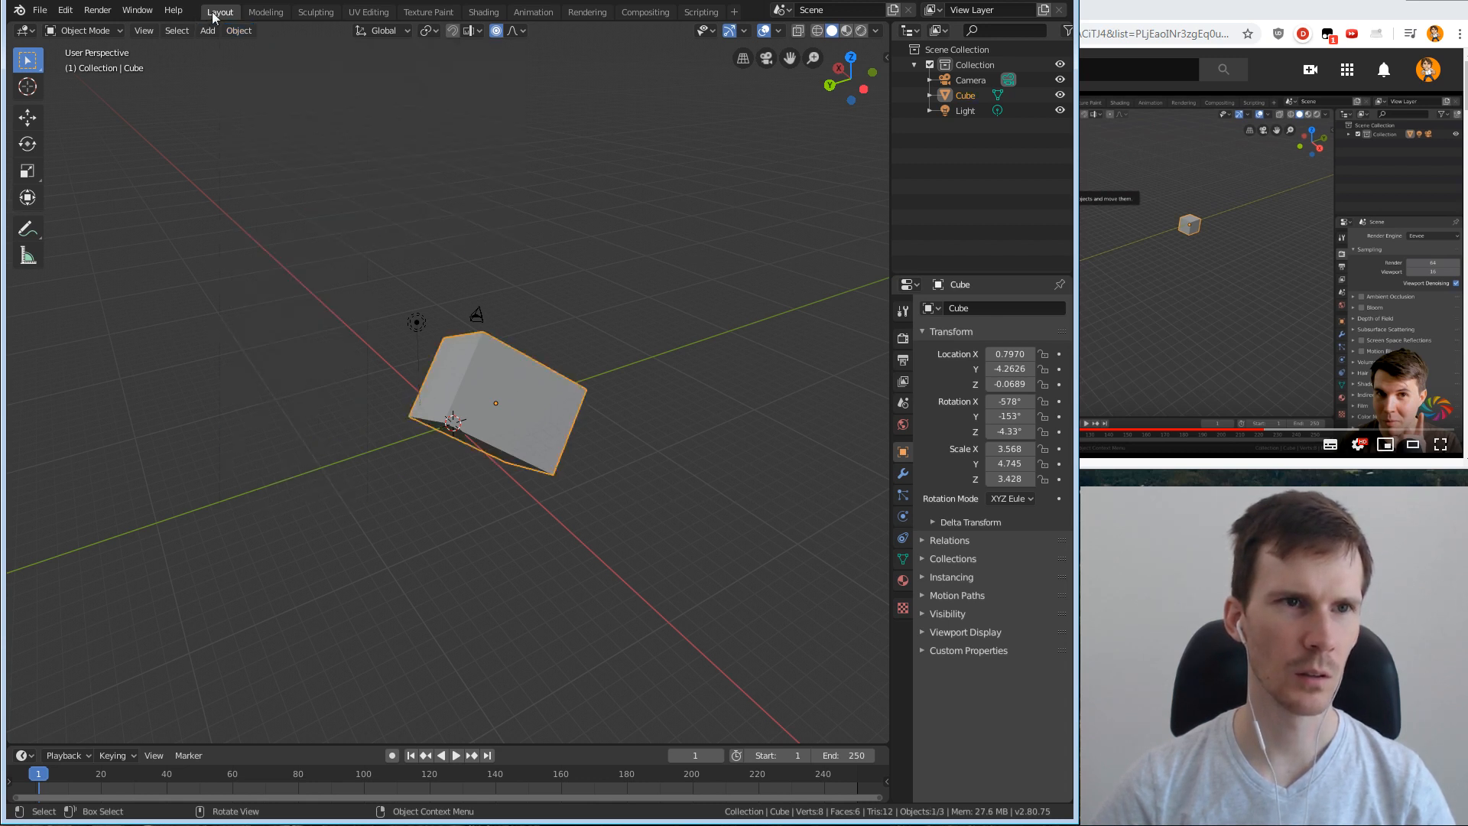
{"action": "left_click", "coordinate": [237, 31]}
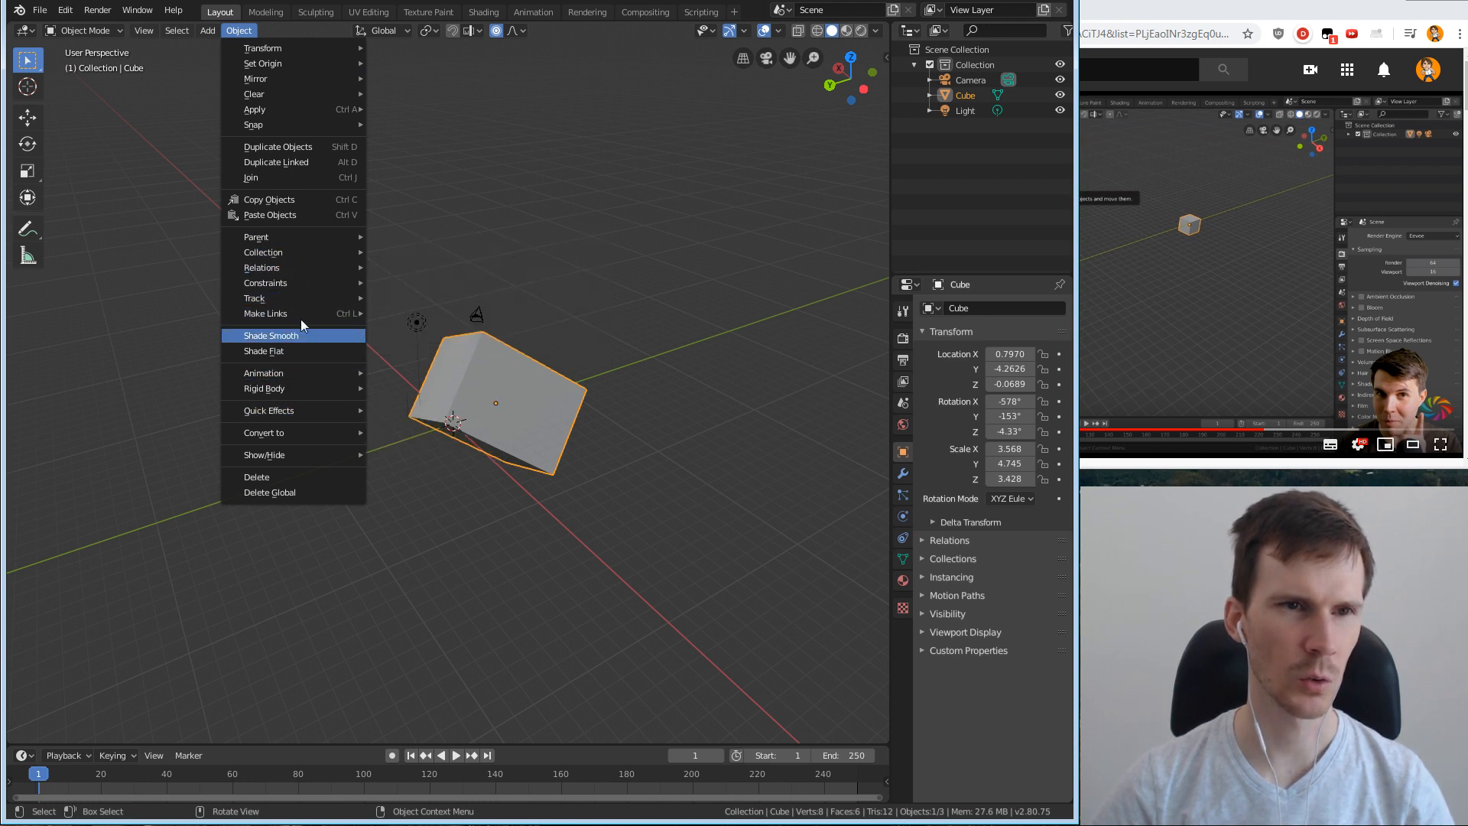
{"action": "left_click", "coordinate": [700, 259]}
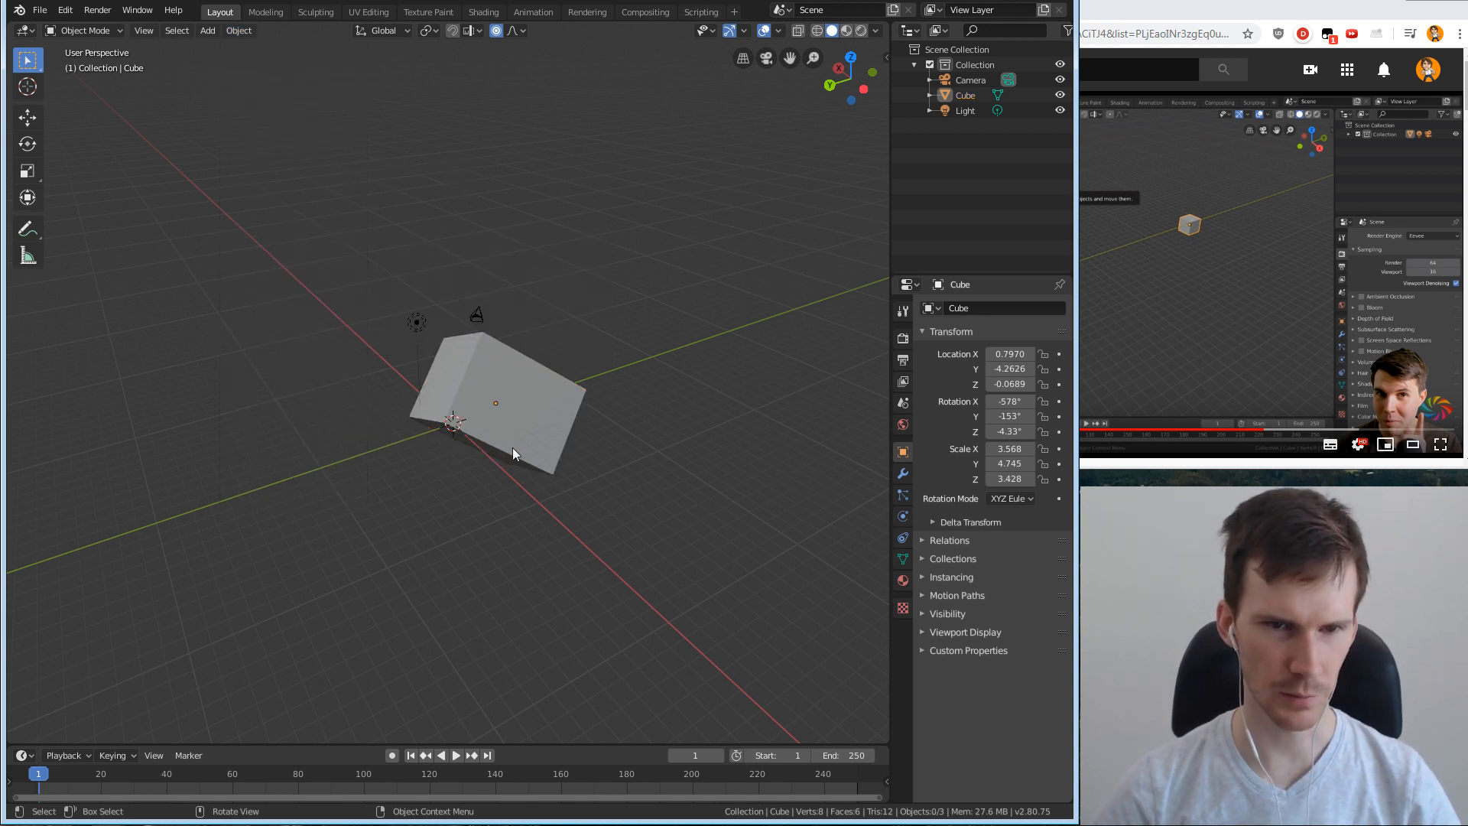
Duplicate the cube and move the copy far away, to about X -1.17, Y -48.09 and Z 8.56.
{"action": "left_click", "coordinate": [513, 446]}
{"action": "key", "text": "shift+d"}
{"action": "left_click", "coordinate": [700, 377]}
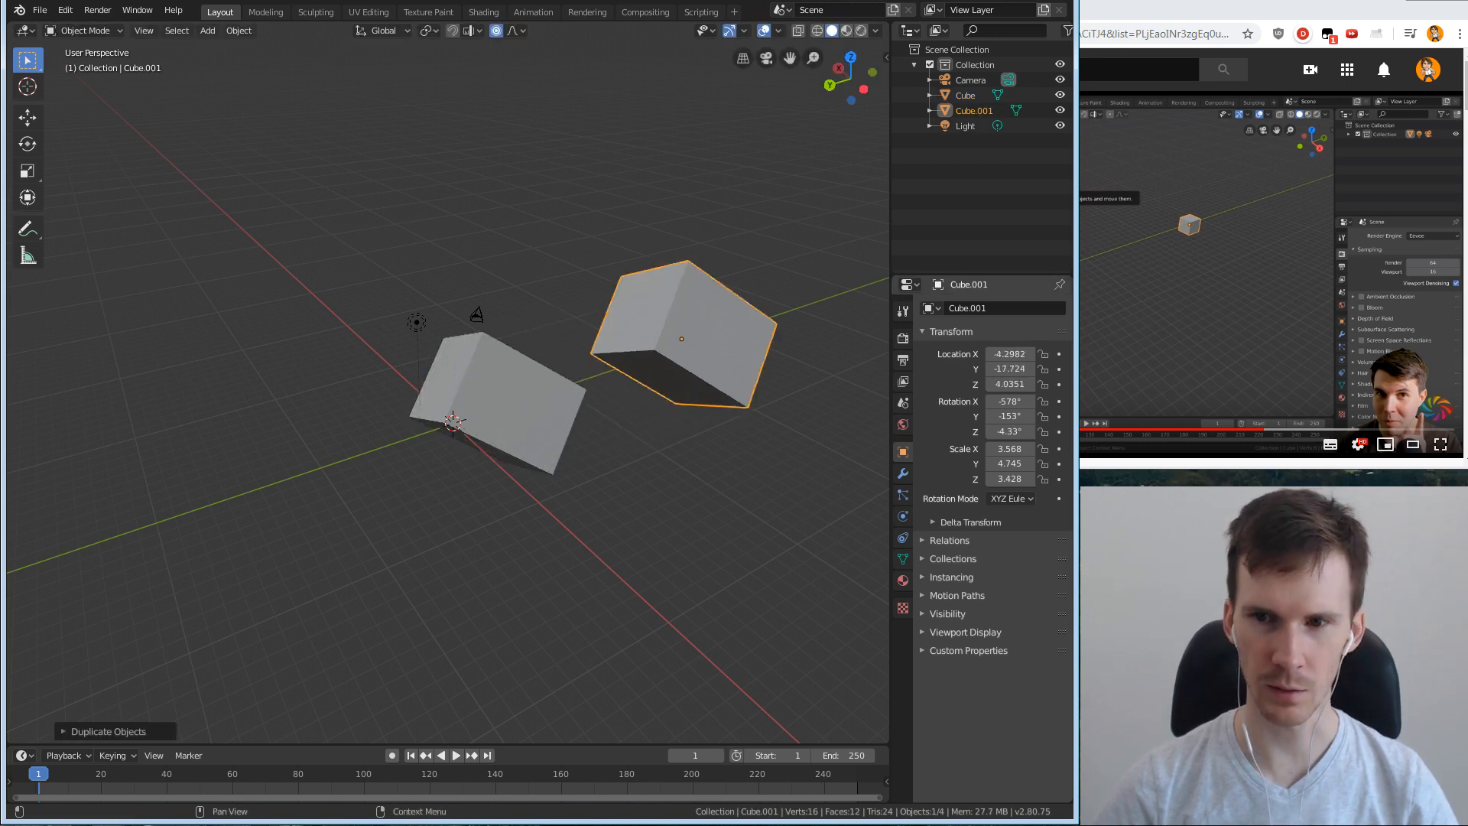
{"action": "middle_click_drag", "start_coordinate": [521, 428], "coordinate": [768, 437]}
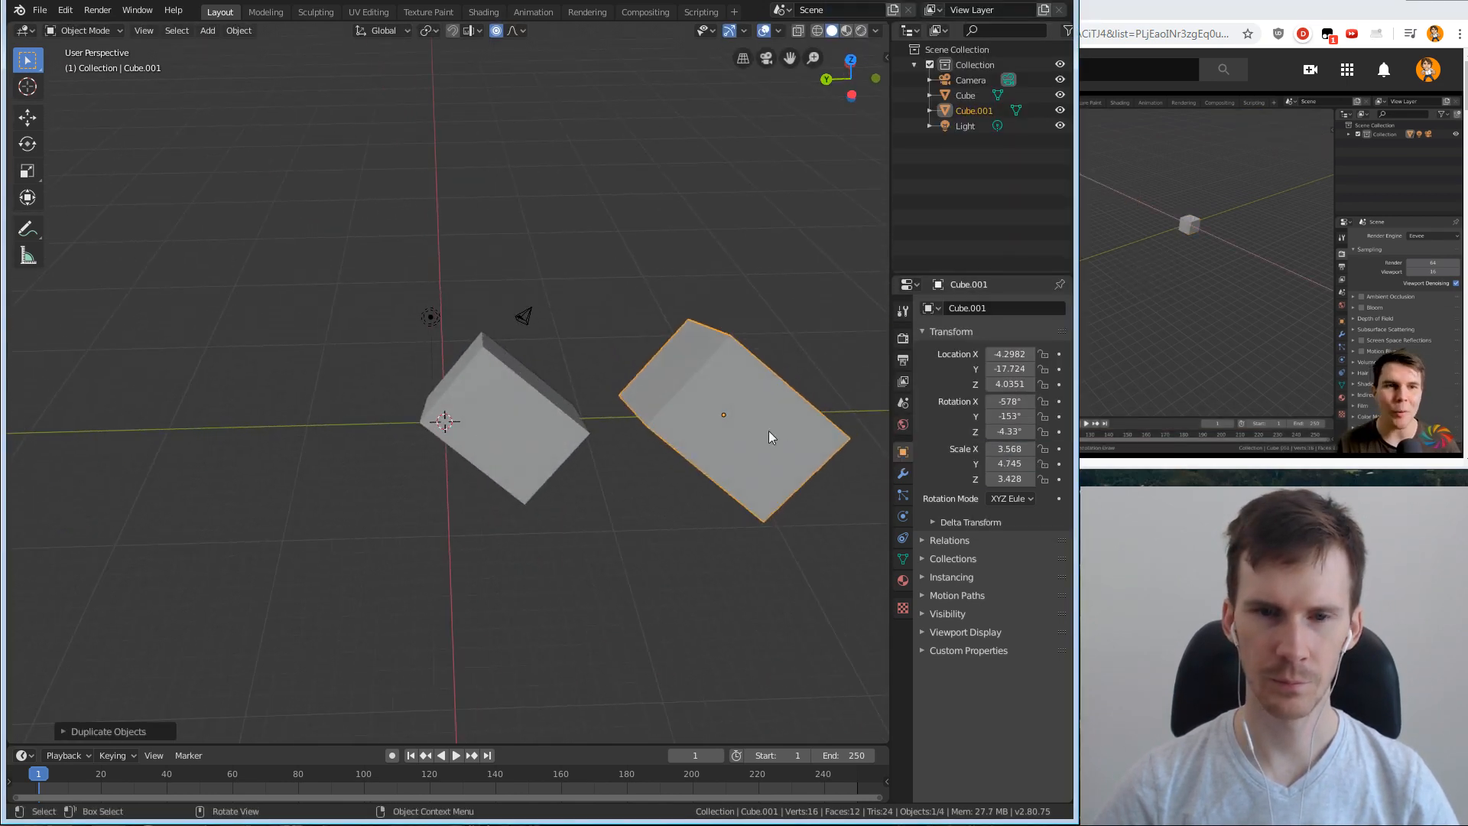
{"action": "key", "text": "g"}
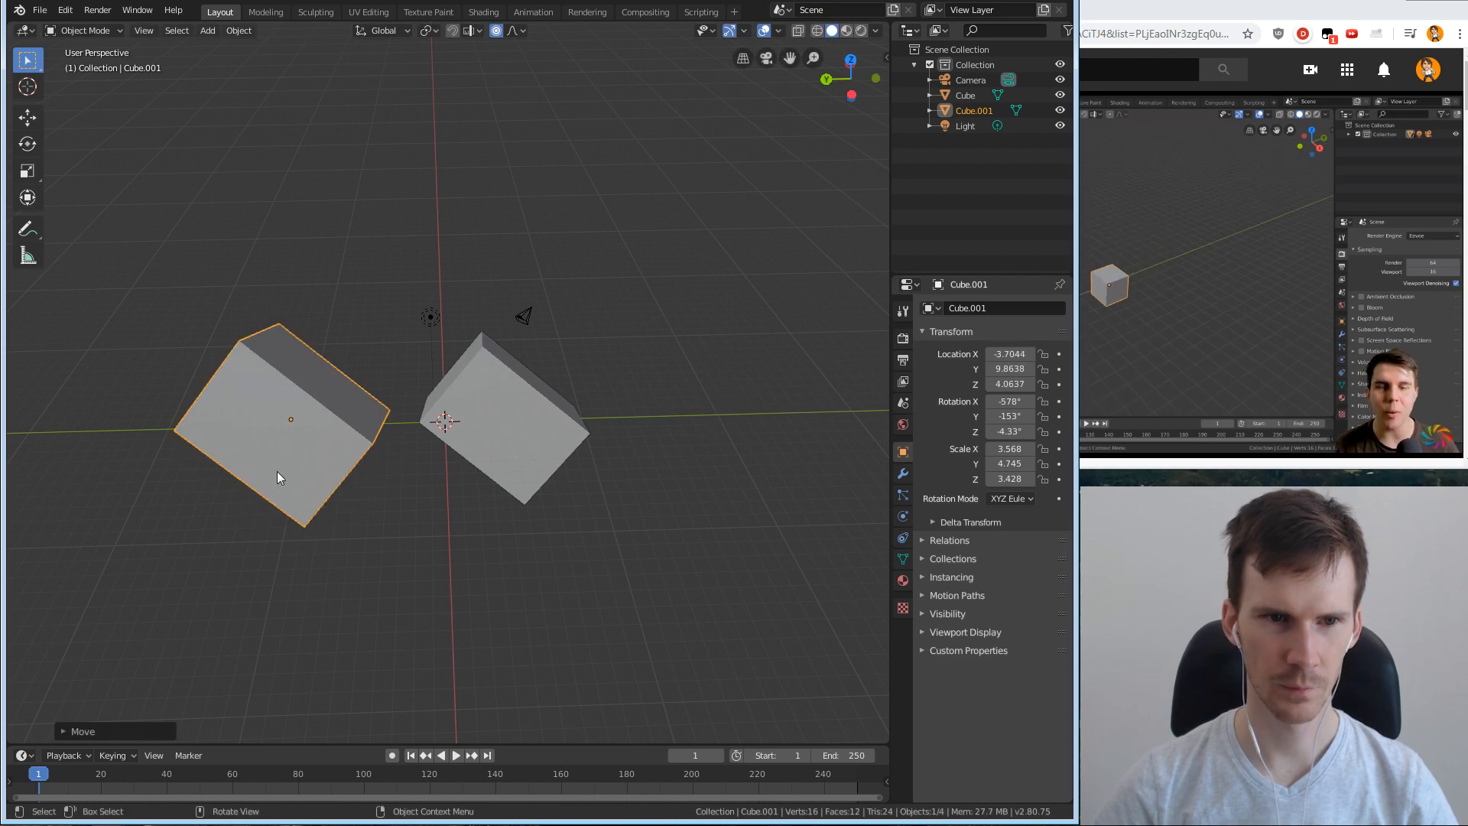
{"action": "left_click", "coordinate": [312, 314]}
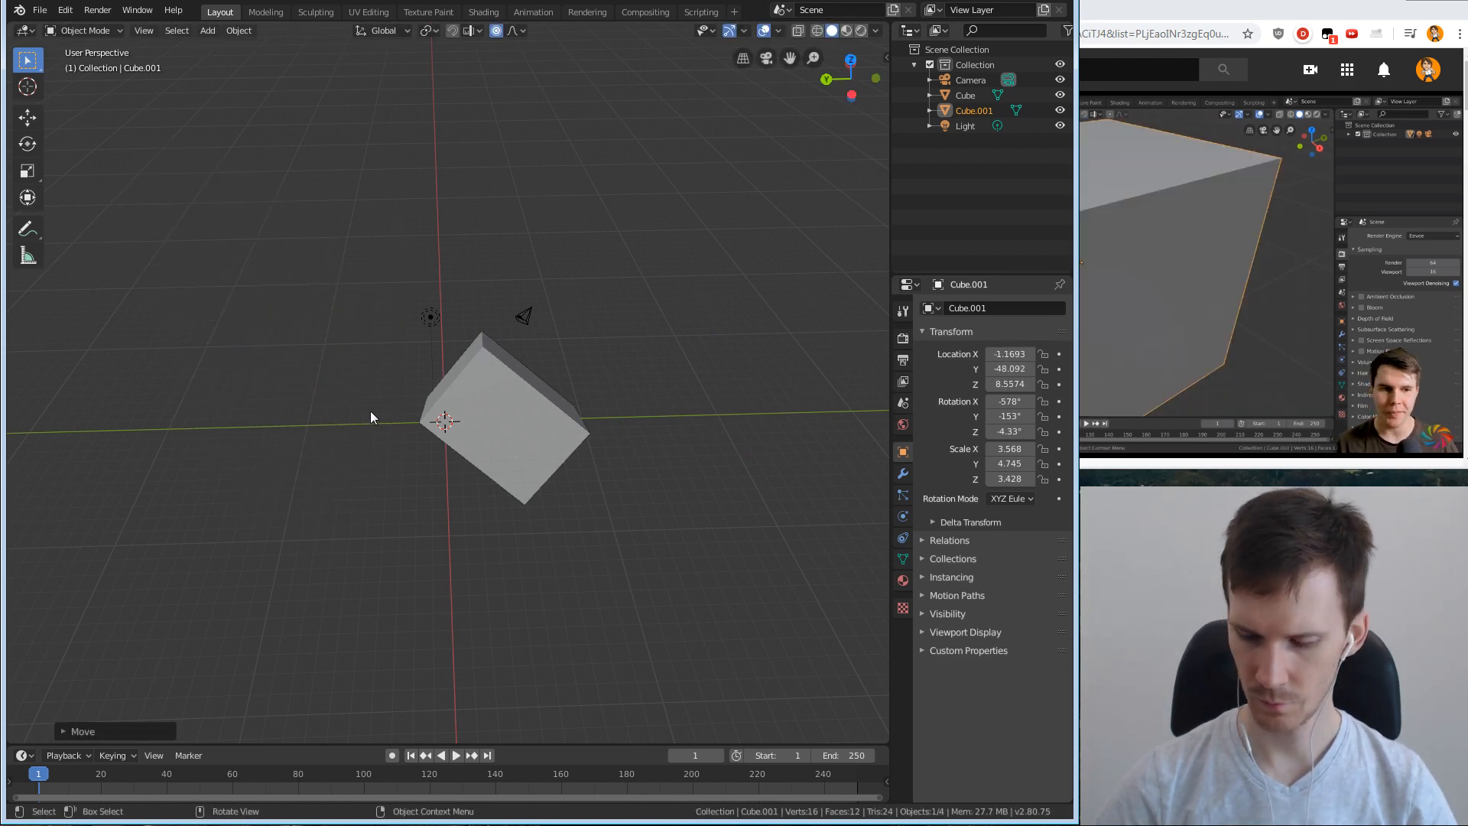
Practise framing the view on the duplicate cube and on the original cube, zooming and orbiting around each.
{"action": "key", "text": "KP_Decimal"}
{"action": "scroll", "coordinate": [353, 405], "scroll_direction": "down", "scroll_amount": 3}
{"action": "mouse_move", "coordinate": [456, 382]}
{"action": "middle_mouse_down"}
{"action": "mouse_move", "coordinate": [335, 367]}
{"action": "mouse_move", "coordinate": [454, 355]}
{"action": "middle_mouse_up"}
{"action": "scroll", "coordinate": [454, 354], "scroll_direction": "up", "scroll_amount": 4}
{"action": "scroll", "coordinate": [455, 355], "scroll_direction": "down", "scroll_amount": 4}
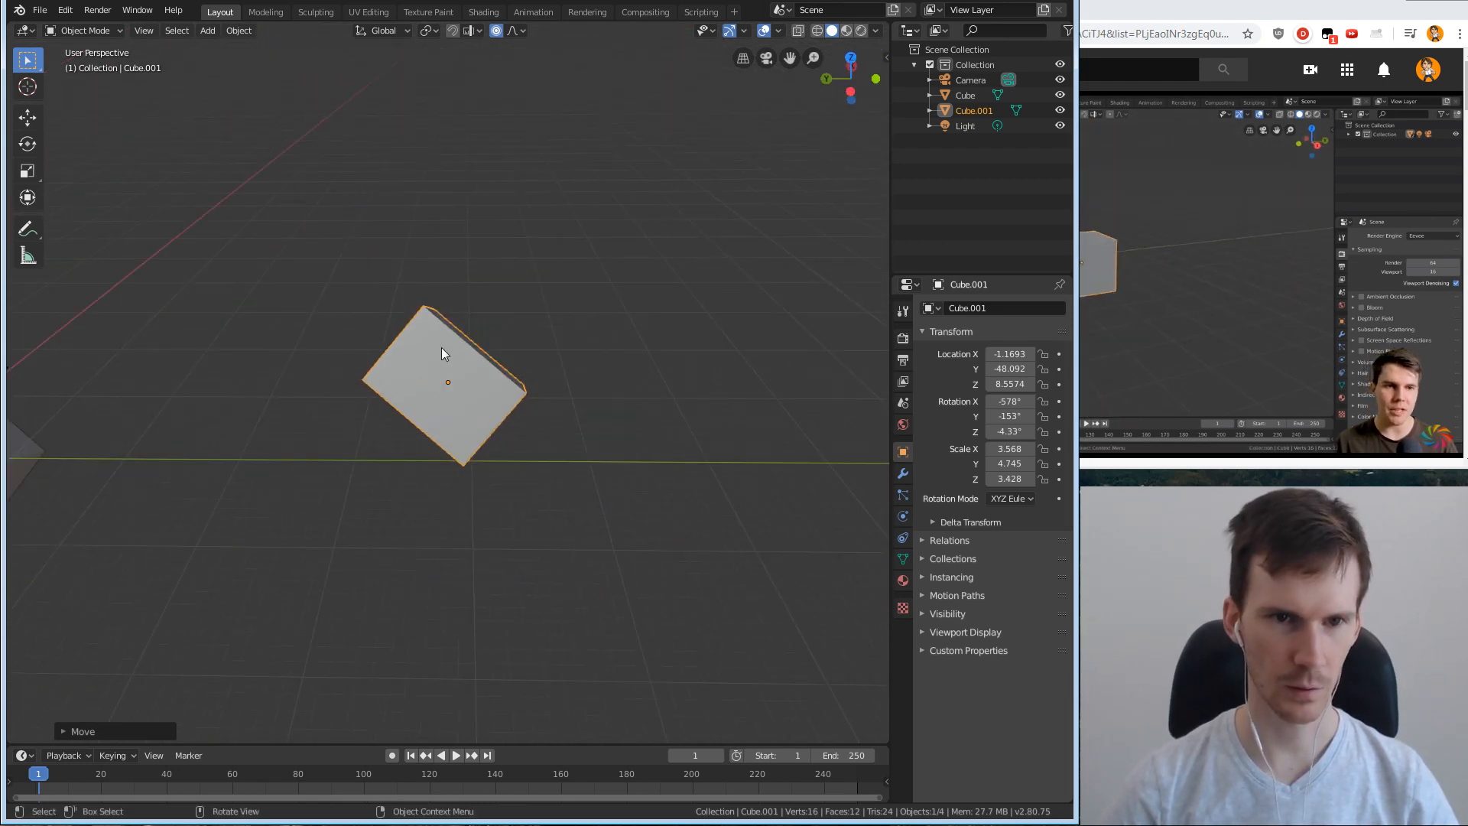
{"action": "left_click", "coordinate": [34, 462]}
{"action": "key", "text": "KP_Decimal"}
{"action": "scroll", "coordinate": [291, 377], "scroll_direction": "down", "scroll_amount": 3}
{"action": "middle_click_drag", "start_coordinate": [291, 377], "coordinate": [587, 309]}
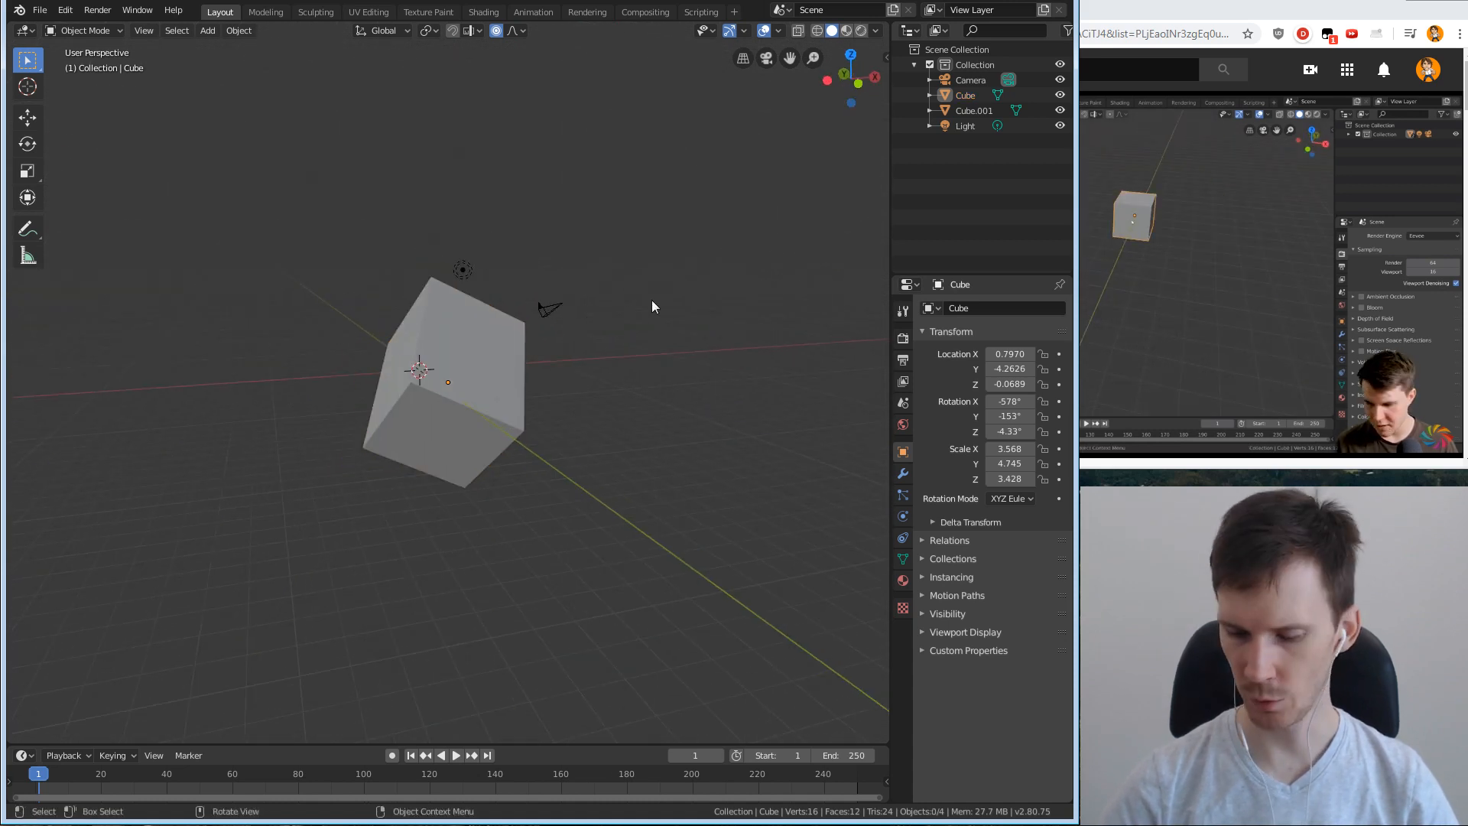
{"action": "middle_click_drag", "start_coordinate": [660, 341], "coordinate": [747, 349]}
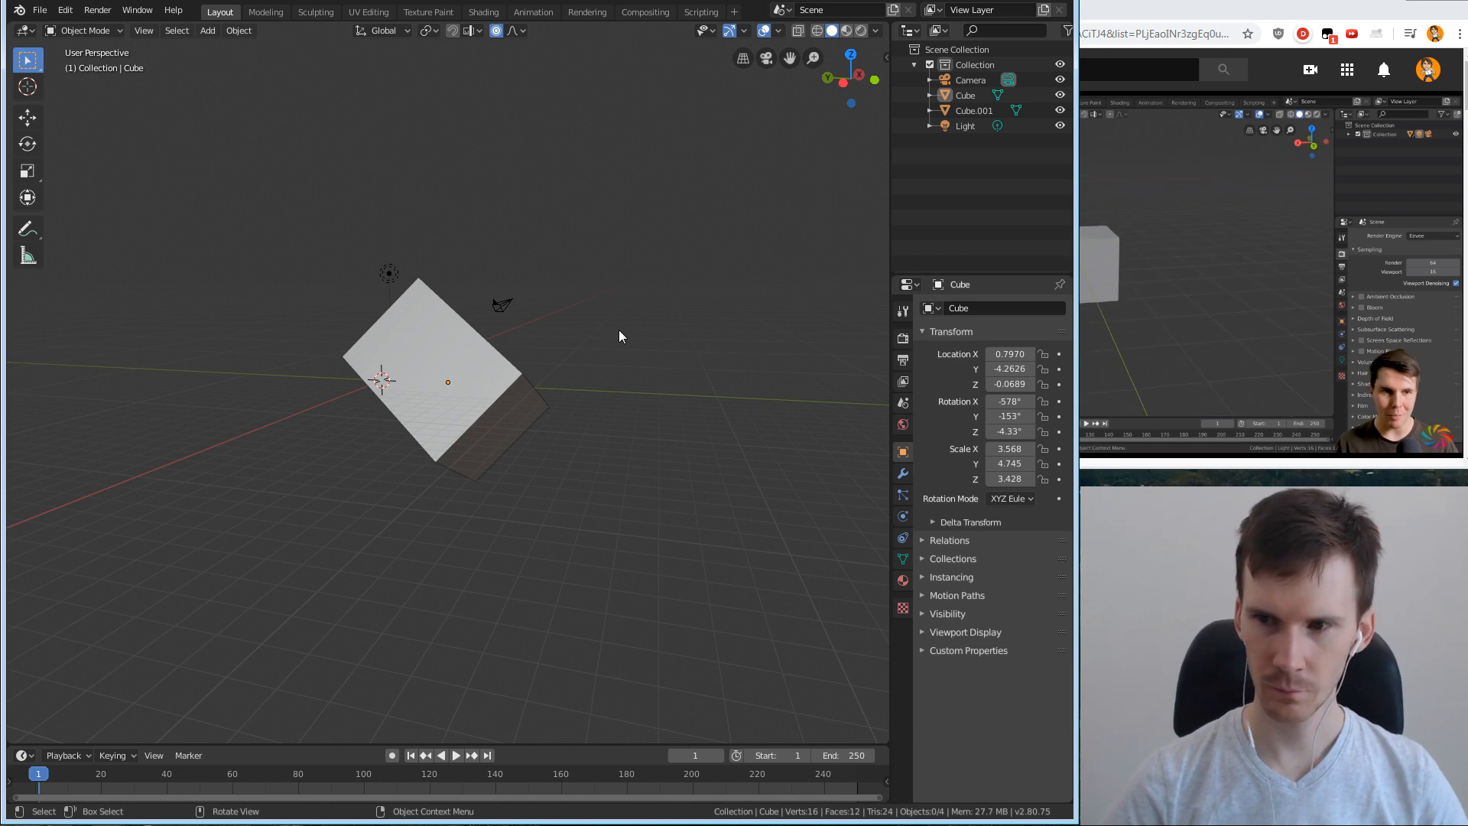
{"action": "middle_click_drag", "start_coordinate": [603, 367], "coordinate": [648, 324]}
Try the right, left, selected-object and camera views, leave the camera view and orbit around the duplicate cube.
{"action": "key", "text": "grave"}
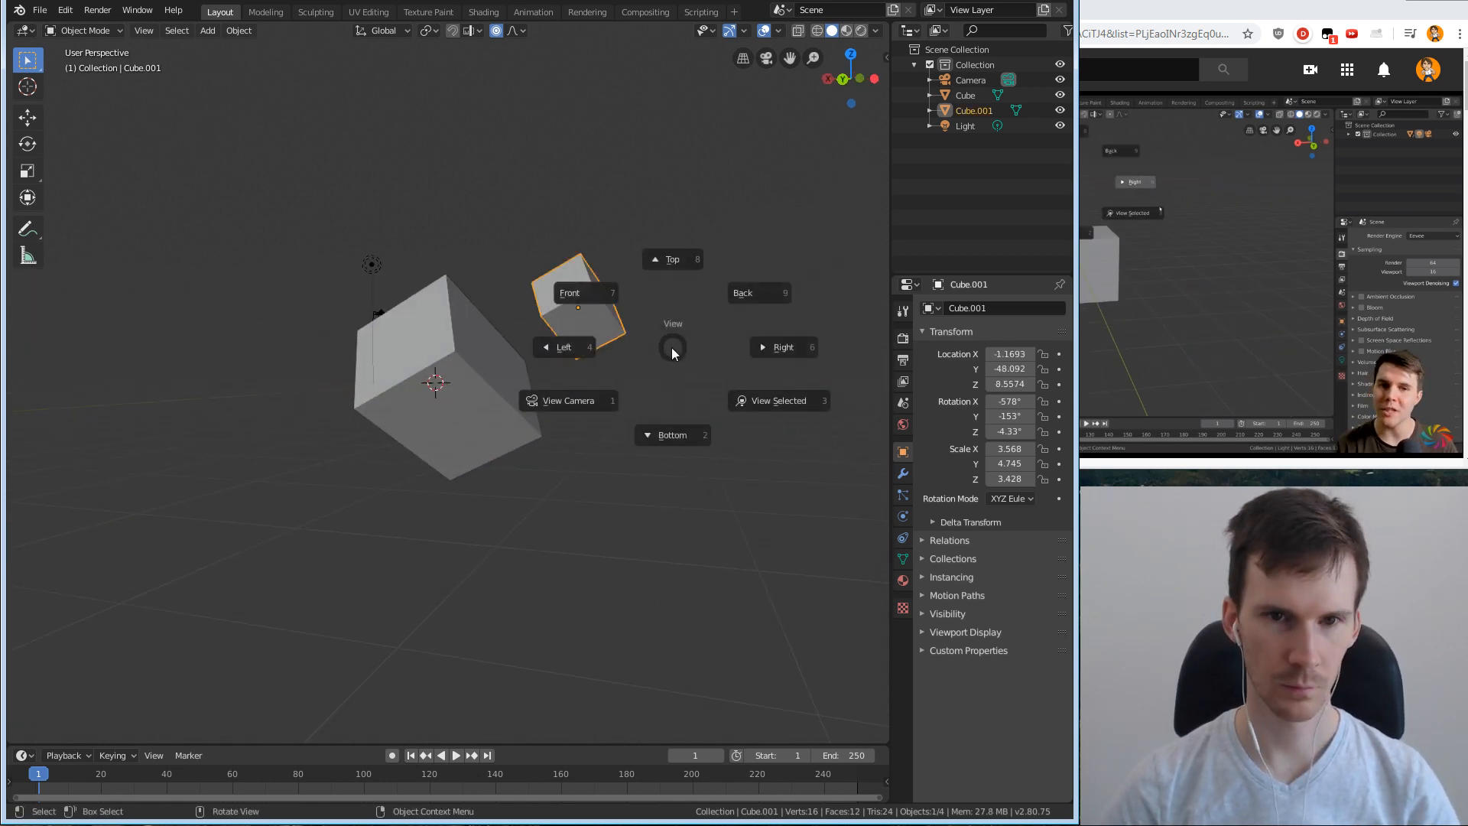
{"action": "left_click", "coordinate": [765, 379]}
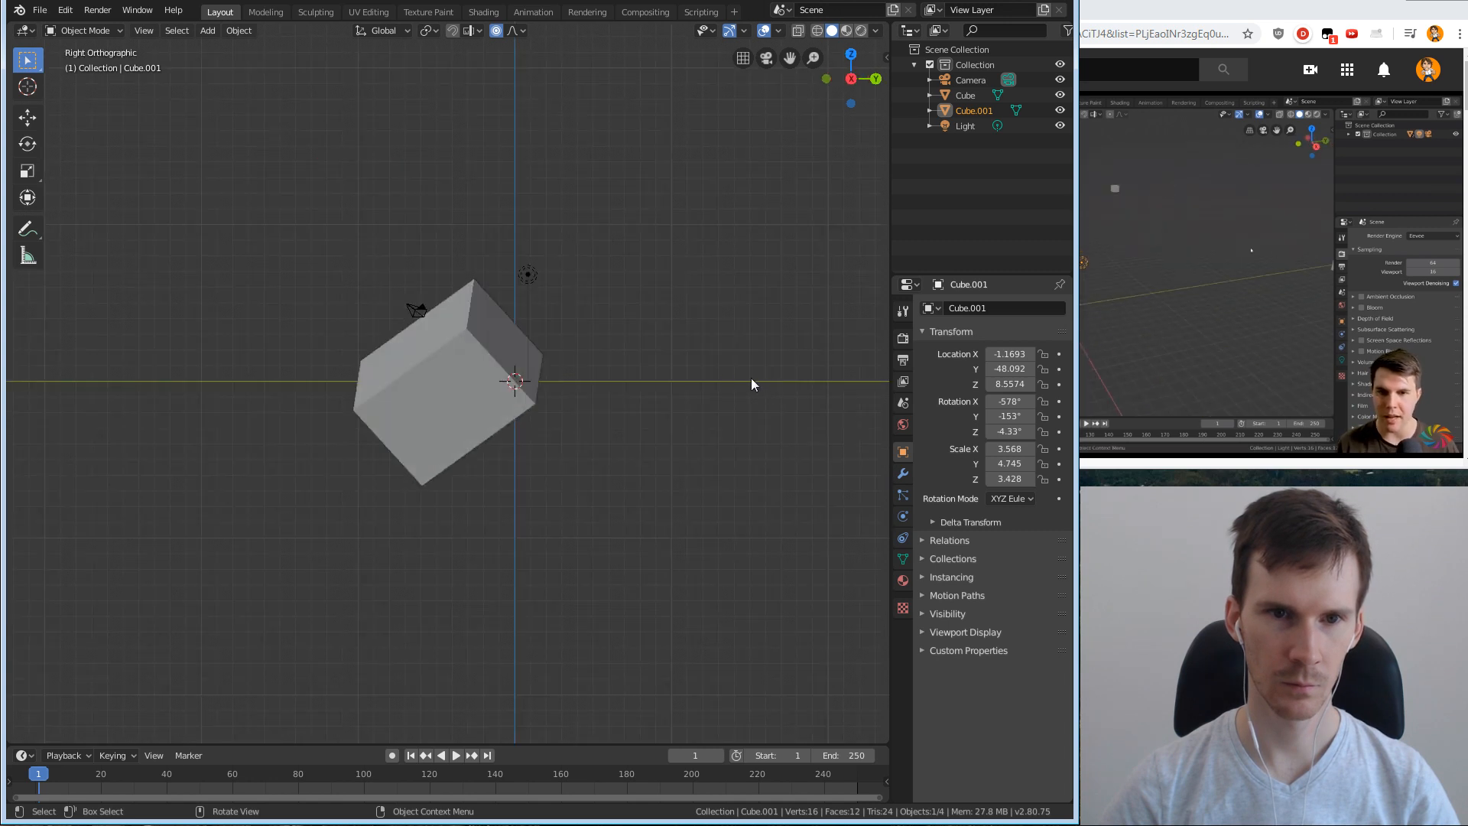
{"action": "key", "text": "grave"}
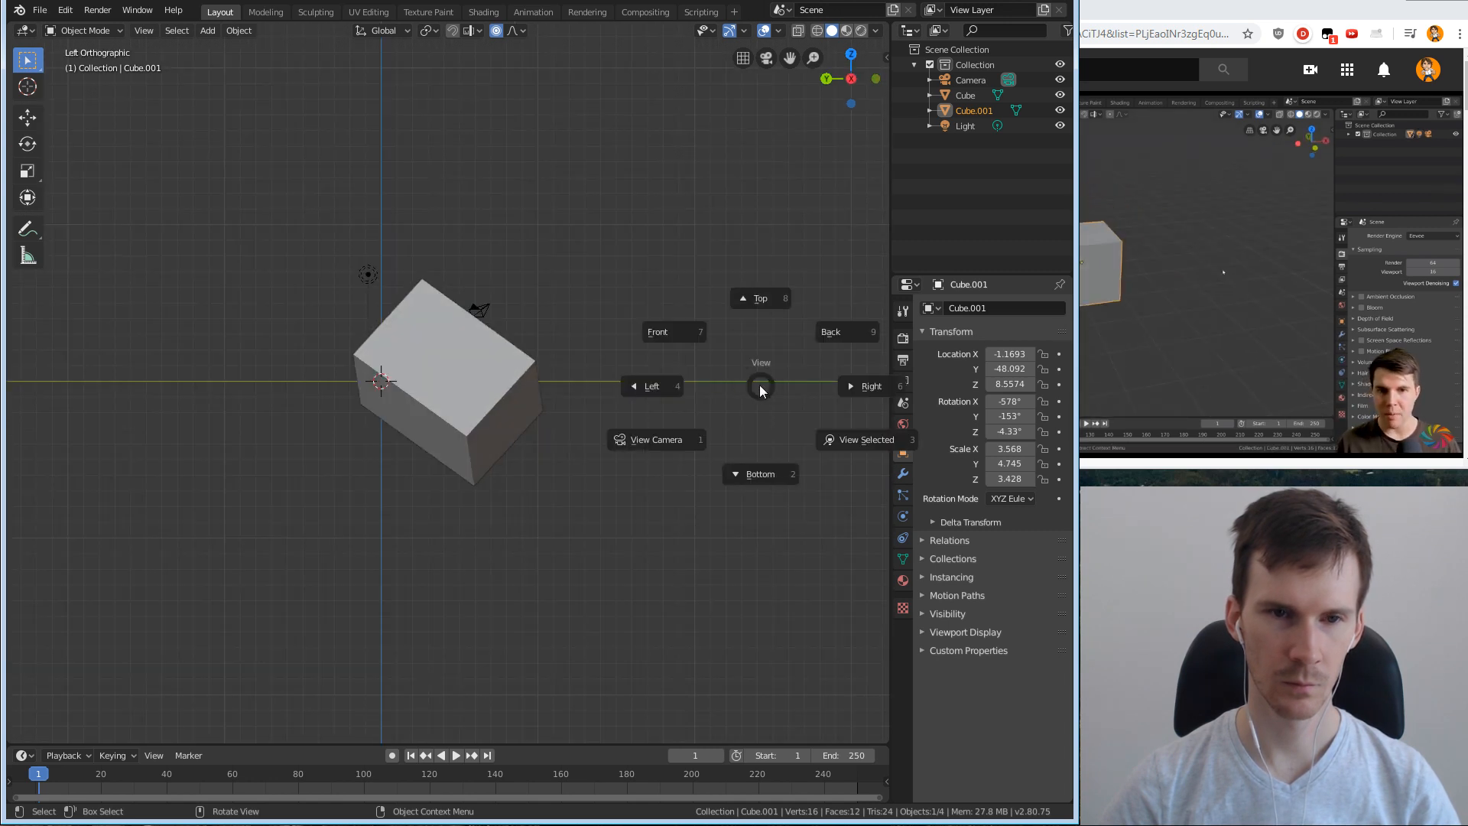
{"action": "left_click", "coordinate": [850, 439]}
{"action": "key", "text": "grave"}
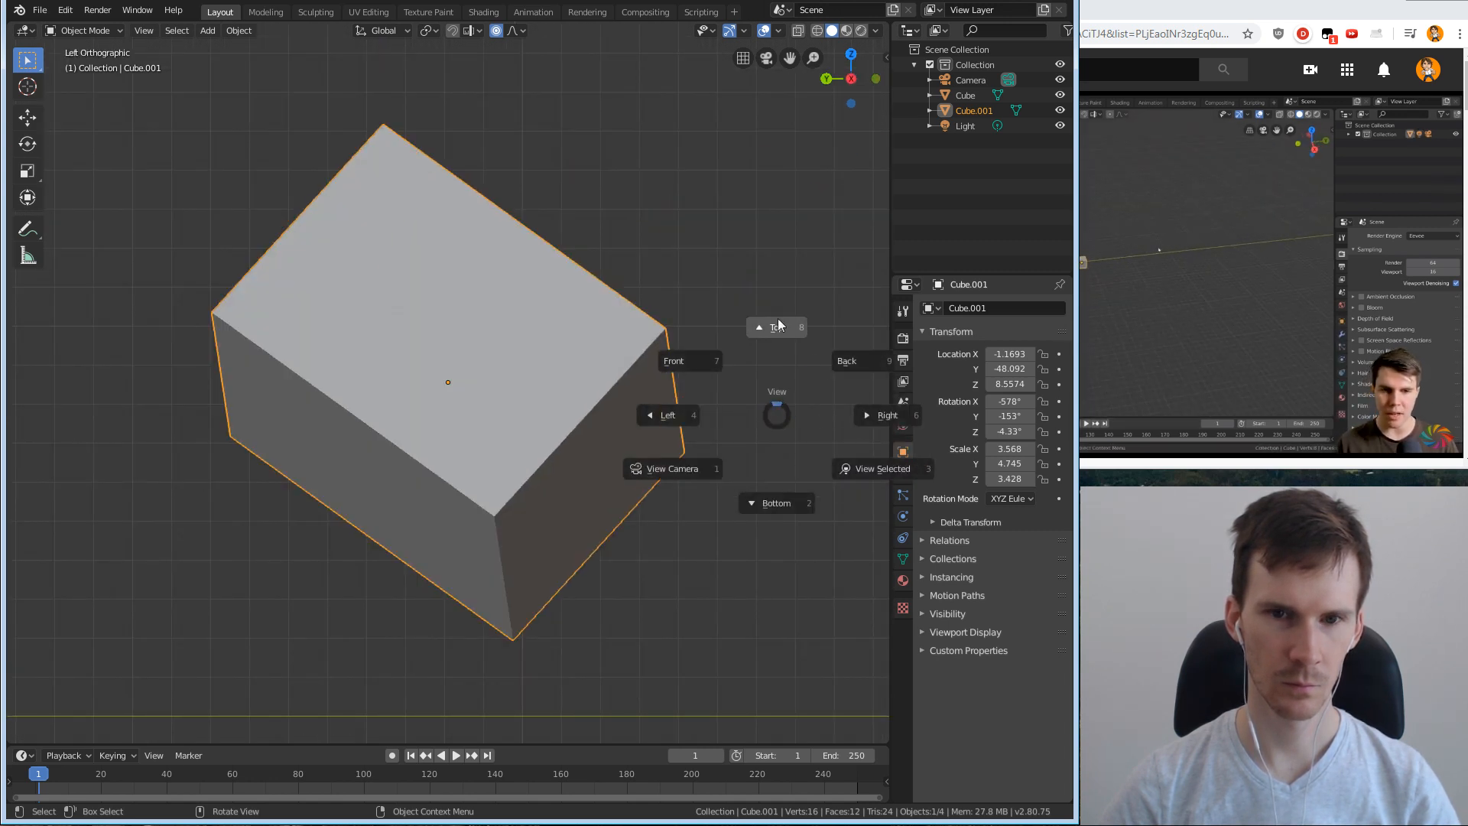
{"action": "left_click", "coordinate": [690, 461]}
{"action": "scroll", "coordinate": [697, 446], "scroll_direction": "down", "scroll_amount": 3}
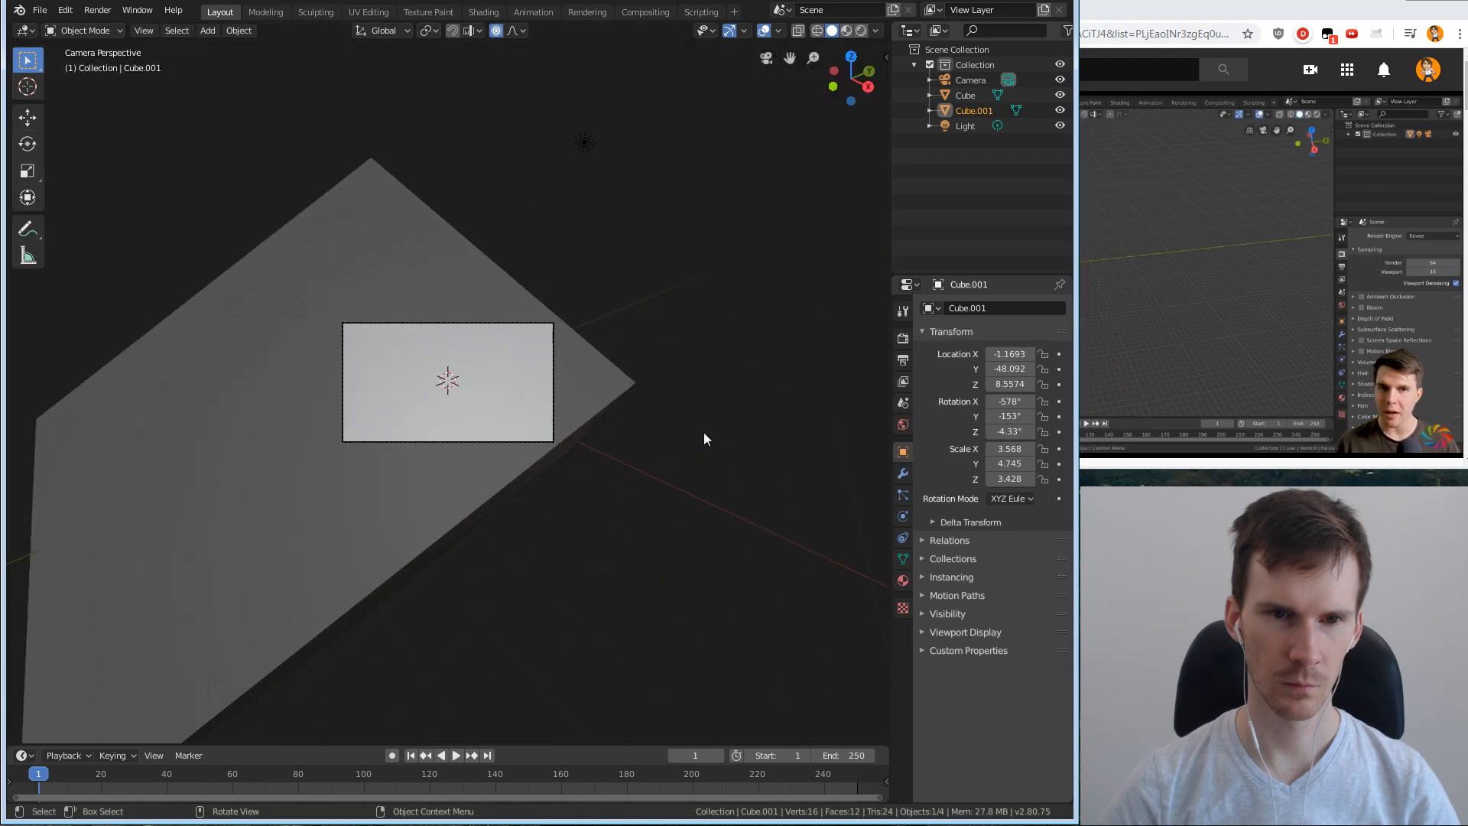
{"action": "left_click", "coordinate": [767, 58]}
{"action": "scroll", "coordinate": [639, 364], "scroll_direction": "down", "scroll_amount": 6}
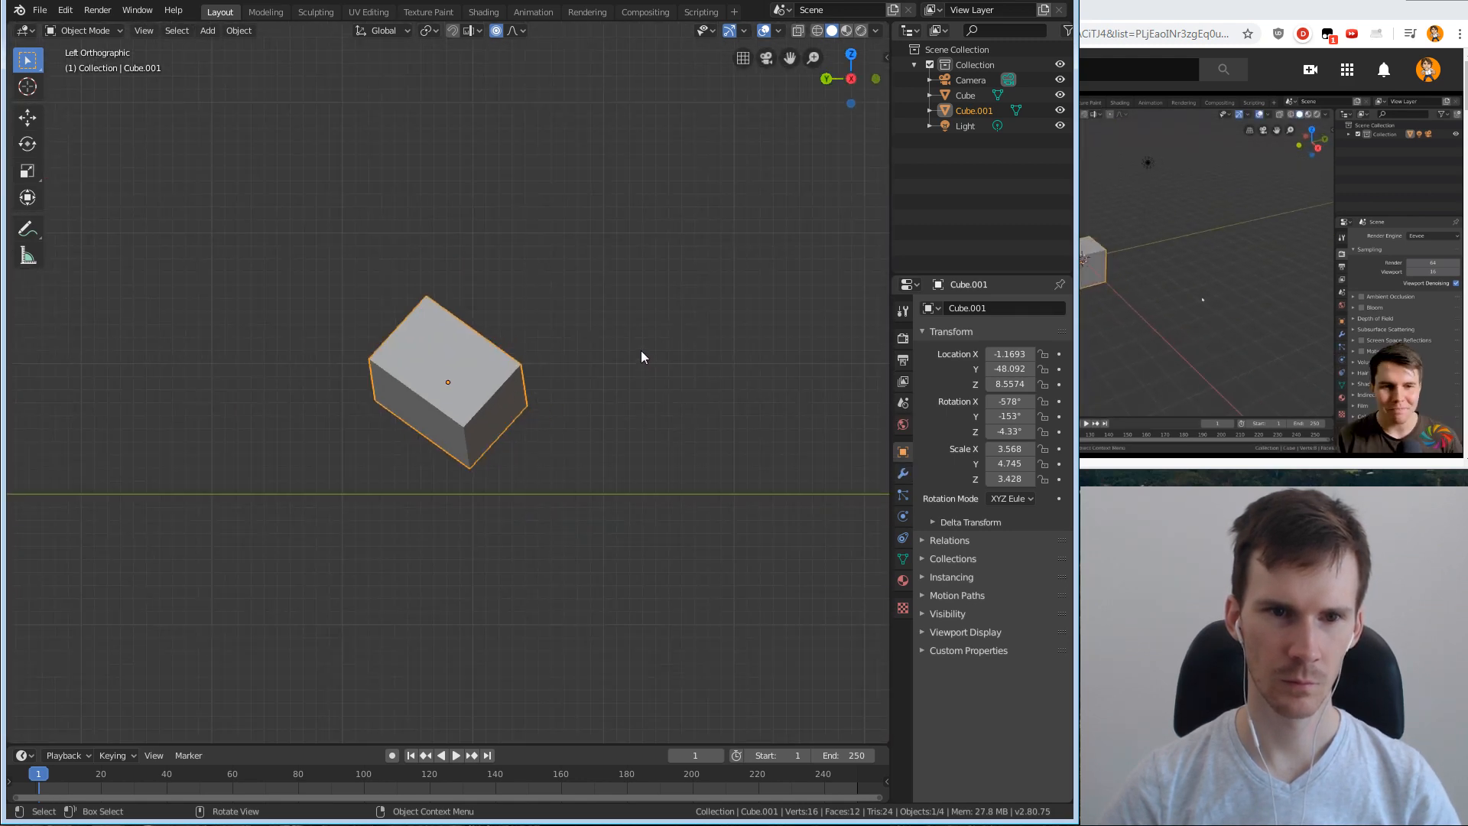
{"action": "scroll", "coordinate": [640, 351], "scroll_direction": "up", "scroll_amount": 3}
{"action": "middle_click_drag", "start_coordinate": [538, 433], "coordinate": [629, 357]}
{"action": "middle_click_drag", "start_coordinate": [494, 499], "coordinate": [510, 480]}
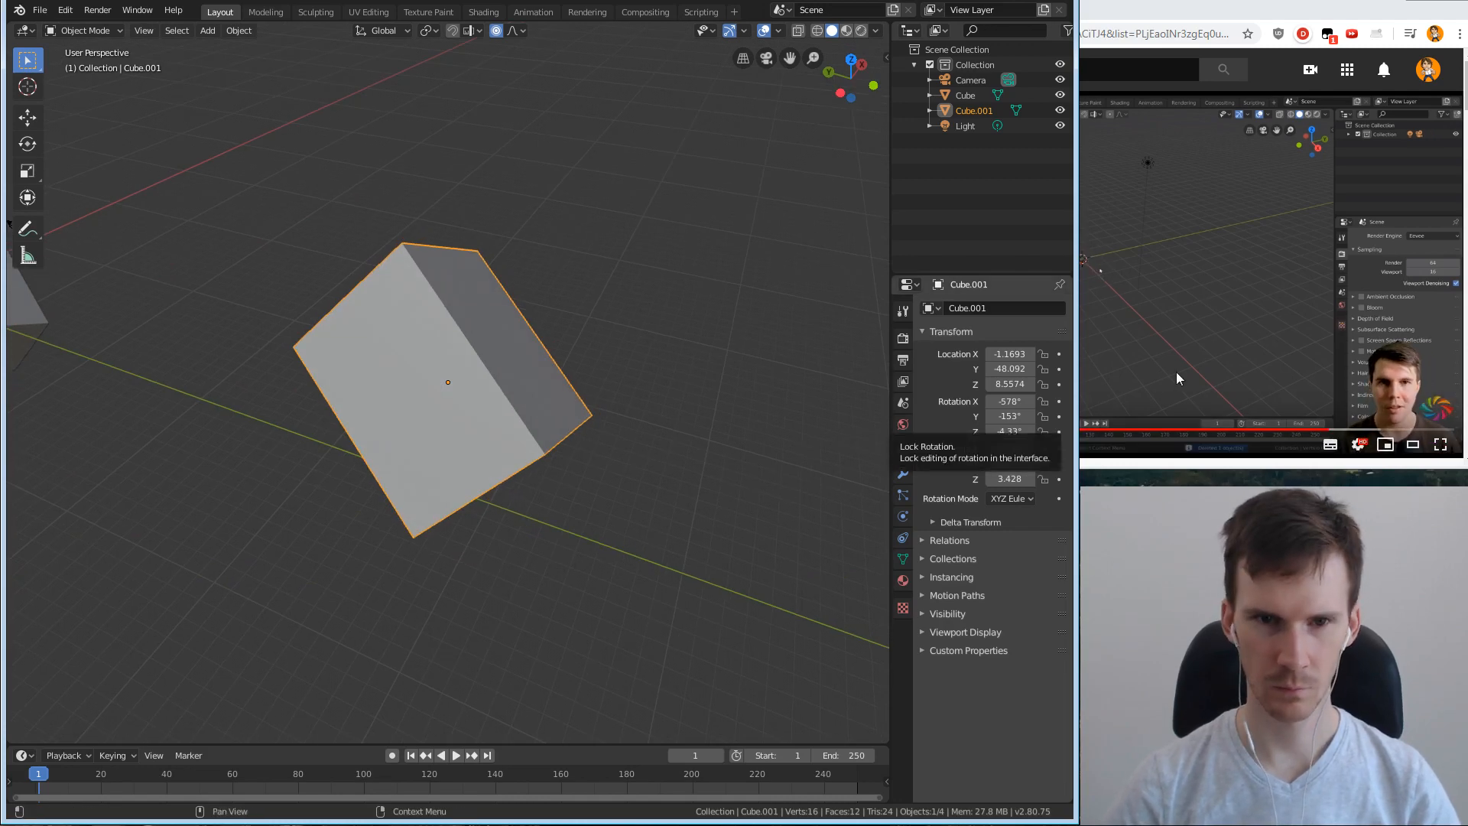
Deselect the duplicate cube and cycle through the top, front, right and camera views.
{"action": "left_click", "coordinate": [635, 328]}
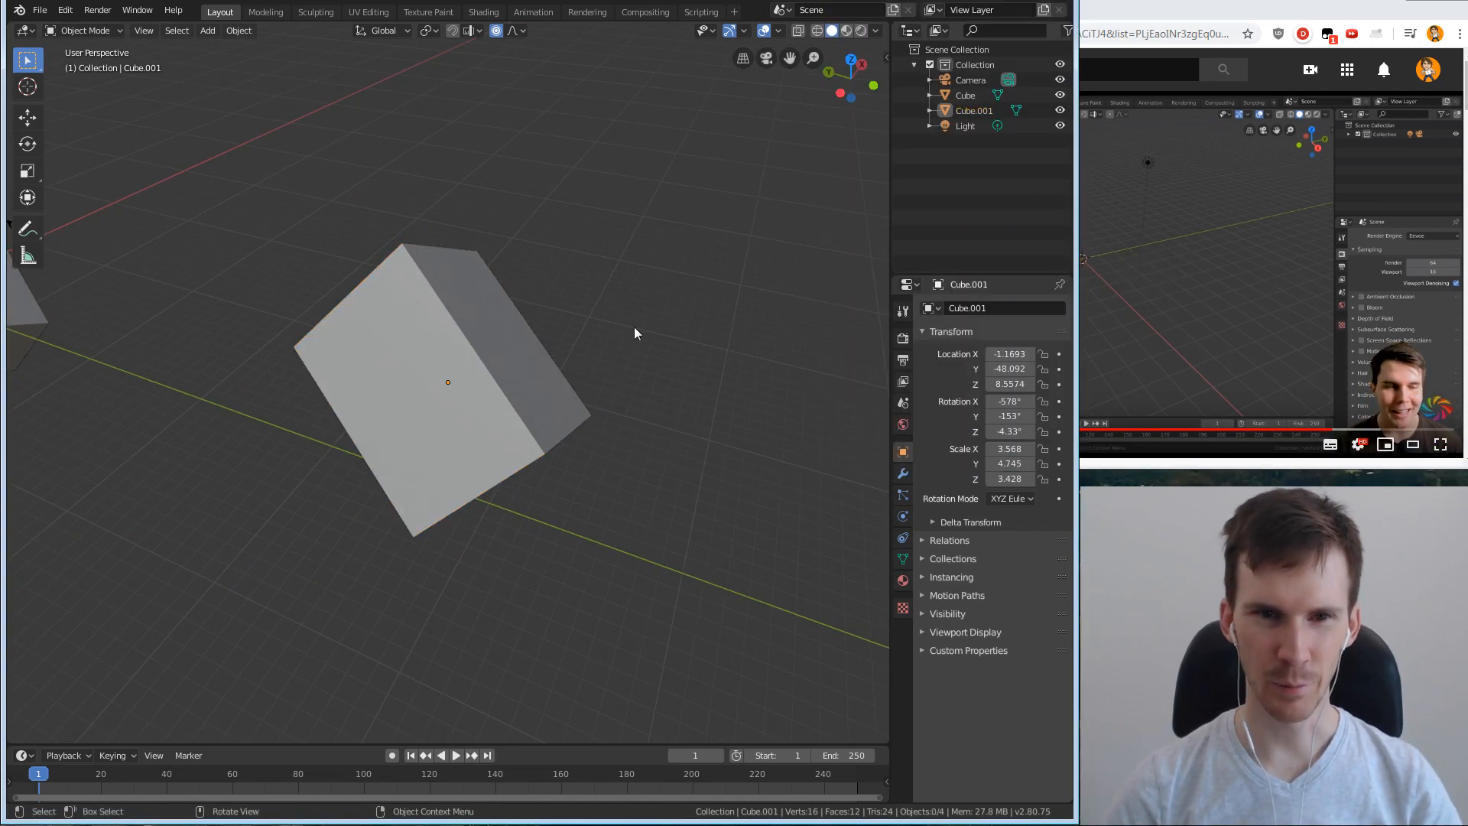
{"action": "key", "text": "KP_7"}
{"action": "key", "text": "KP_4"}
{"action": "key", "text": "KP_1"}
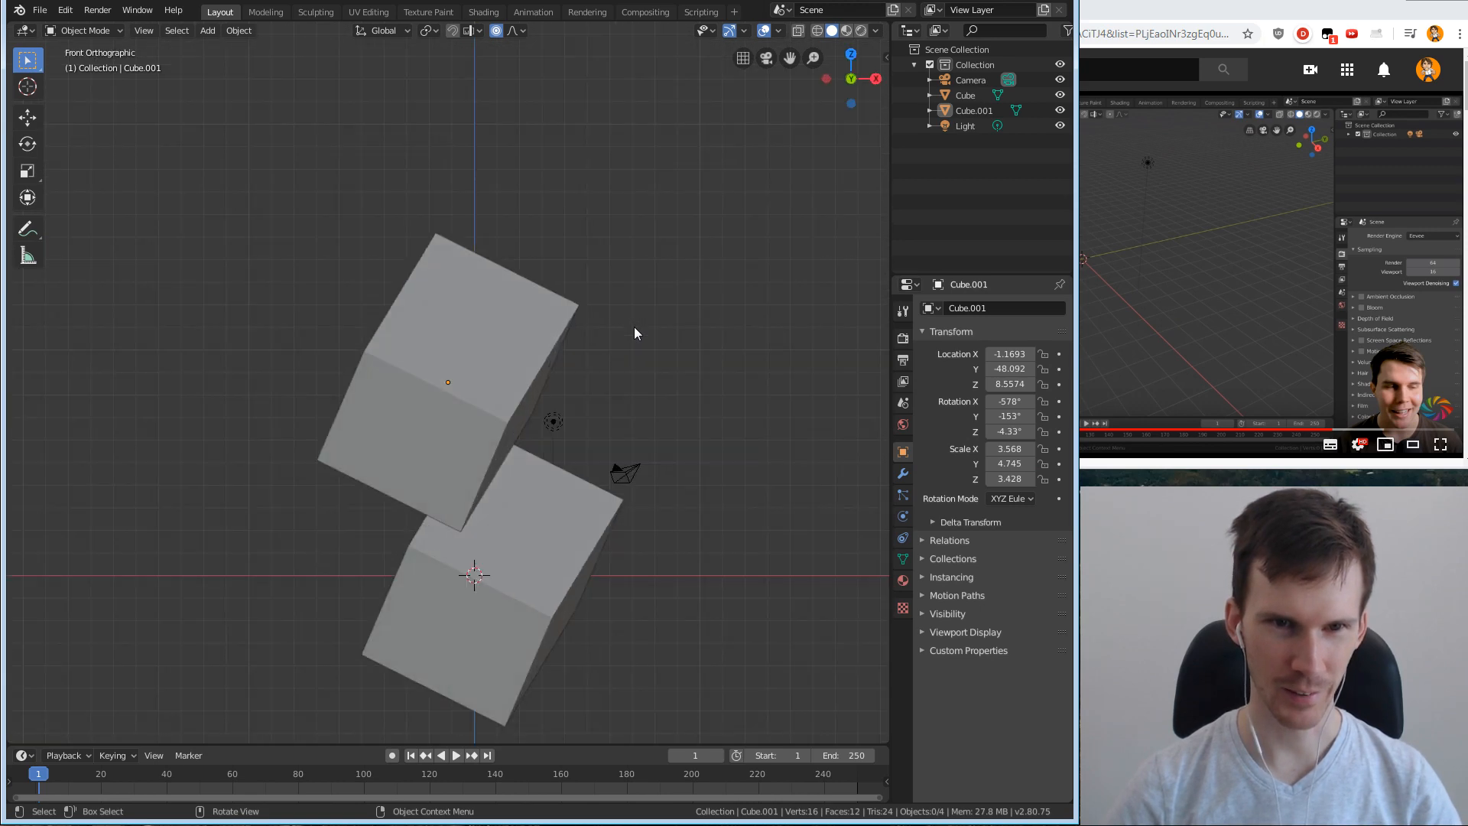
{"action": "key", "text": "KP_3"}
{"action": "key", "text": "KP_0"}
{"action": "key", "text": "KP_0"}
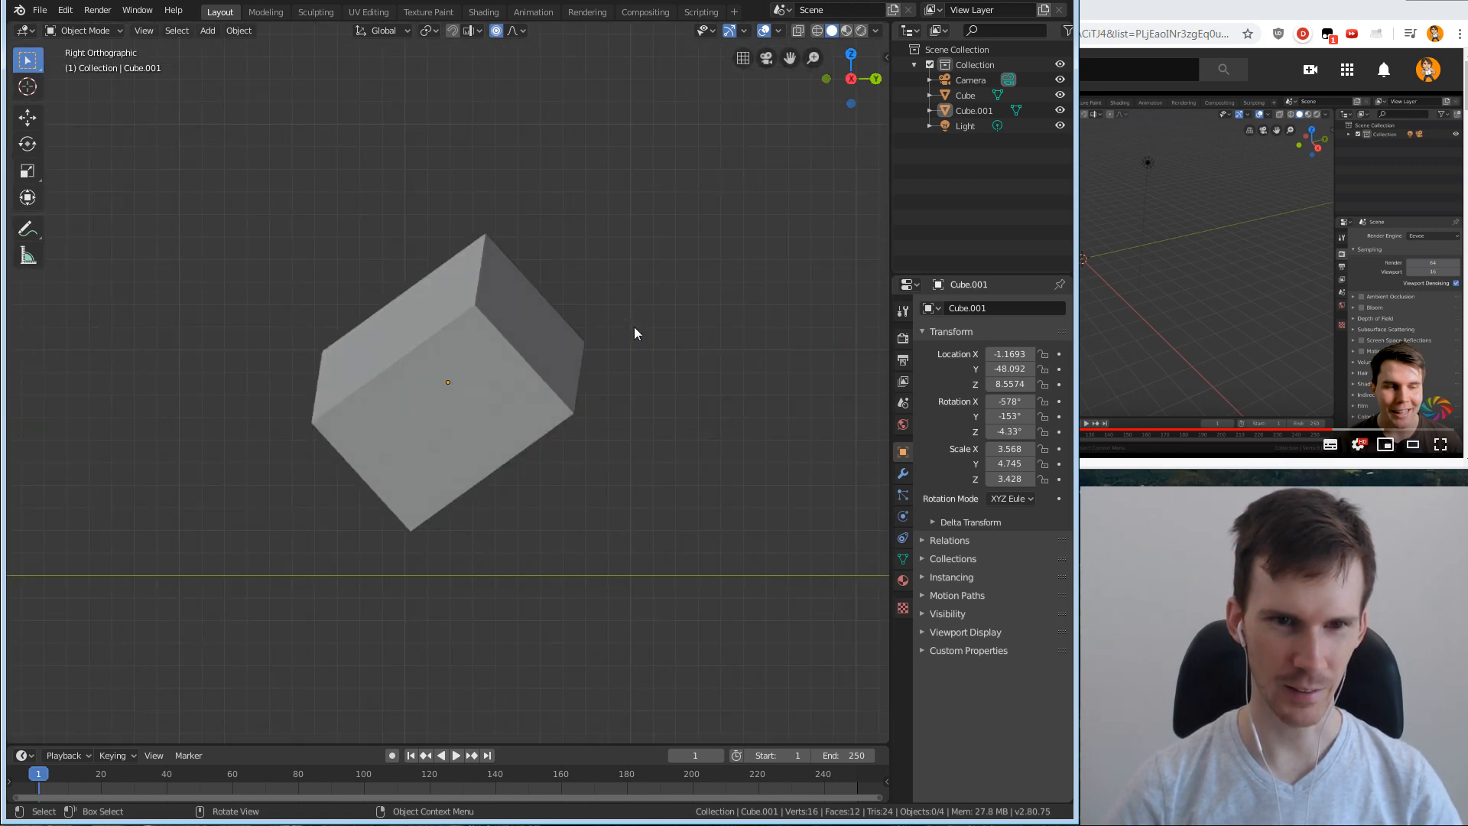
{"action": "key", "text": "KP_0"}
{"action": "key", "text": "KP_0"}
{"action": "key", "text": "KP_7"}
{"action": "key", "text": "KP_3"}
{"action": "key", "text": "KP_1"}
{"action": "key", "text": "KP_8"}
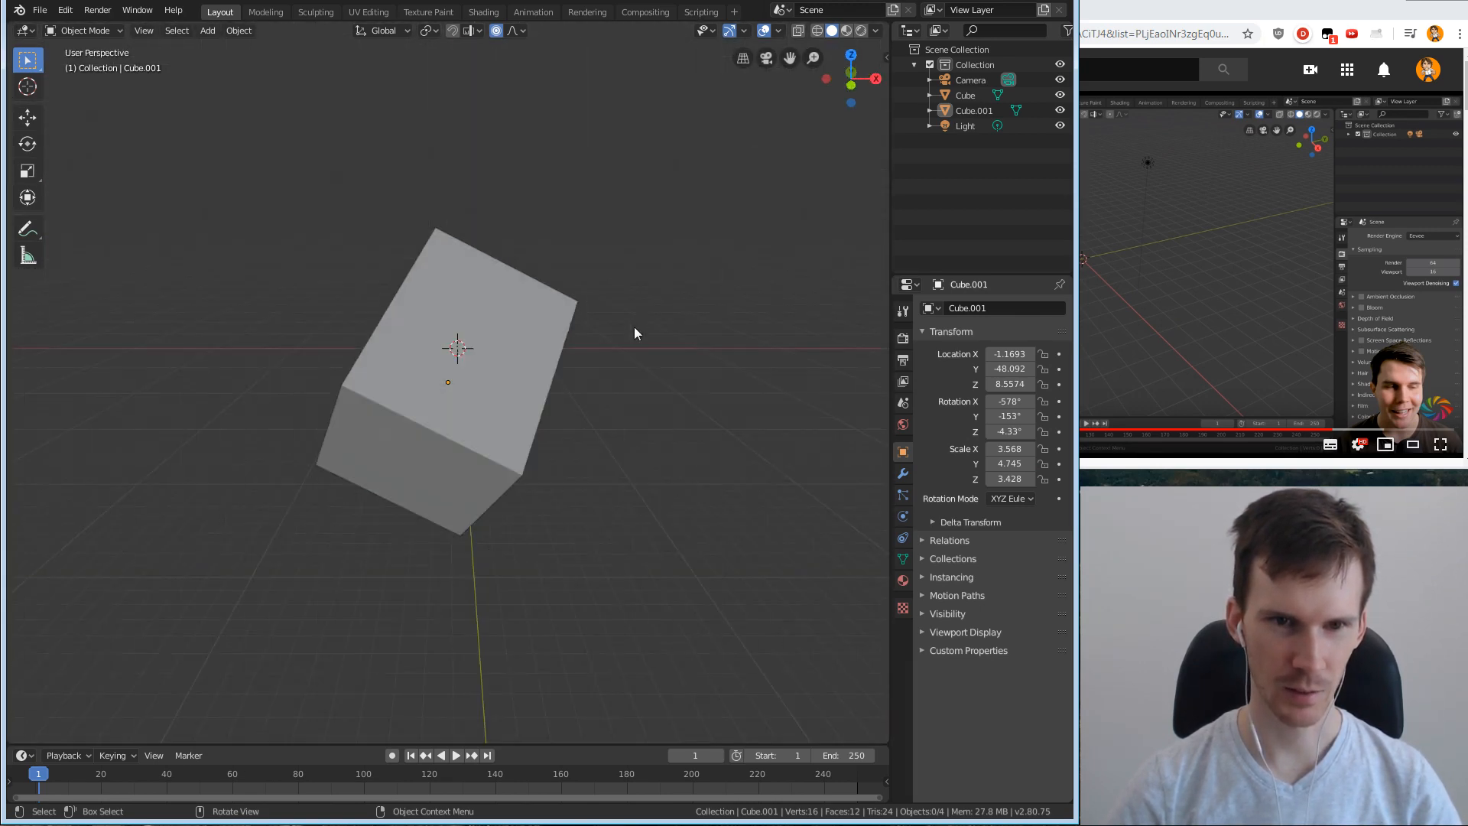
Practise flipping to the opposite view, switching between perspective and orthographic, and rotating the view in increments.
{"action": "key", "text": "KP_7"}
{"action": "key", "text": "KP_9"}
{"action": "key", "text": "KP_9"}
{"action": "key", "text": "KP_9"}
{"action": "key", "text": "KP_9"}
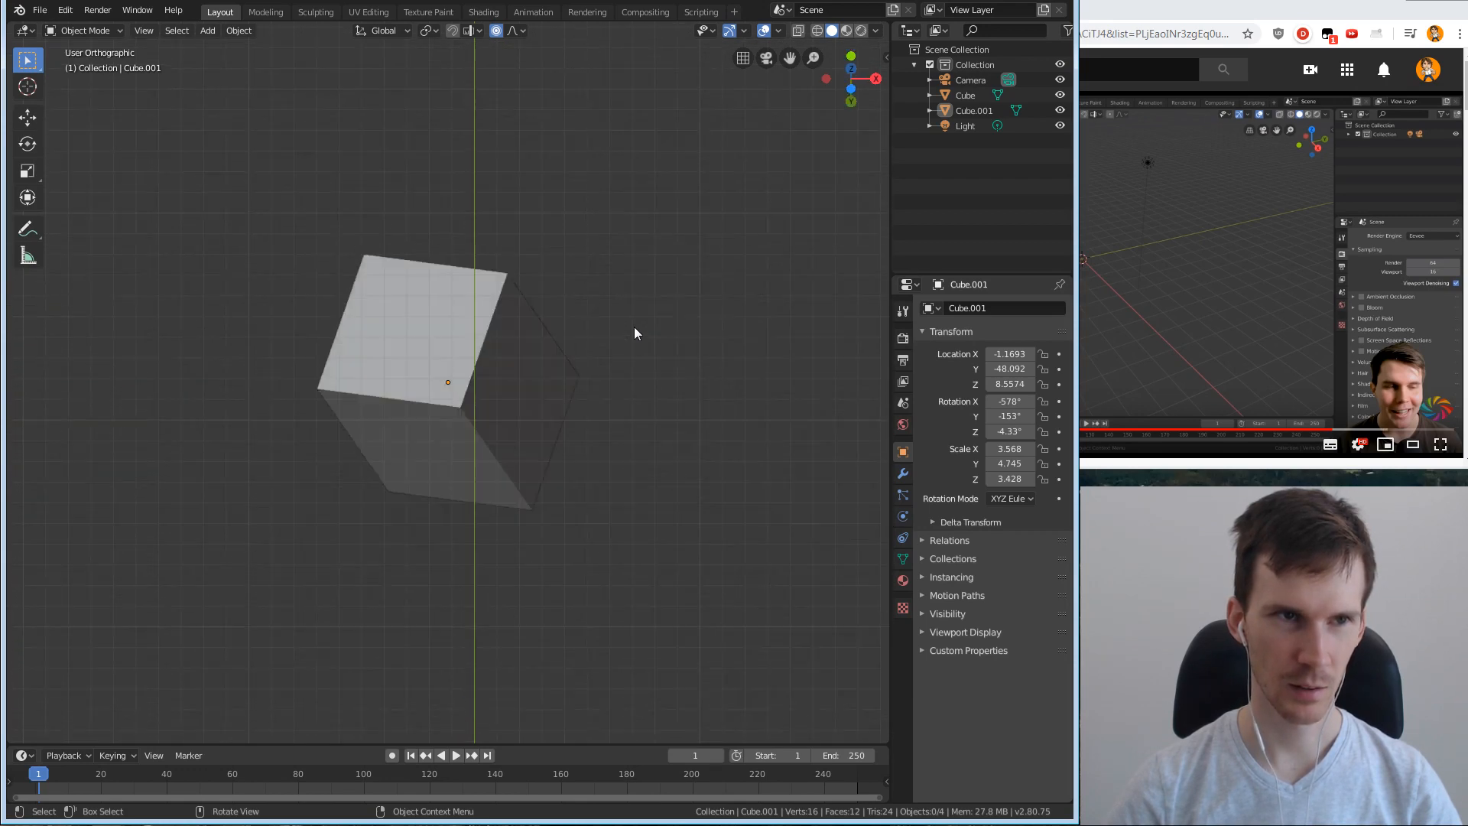
{"action": "key", "text": "KP_8"}
{"action": "key", "text": "KP_5"}
{"action": "key", "text": "KP_8"}
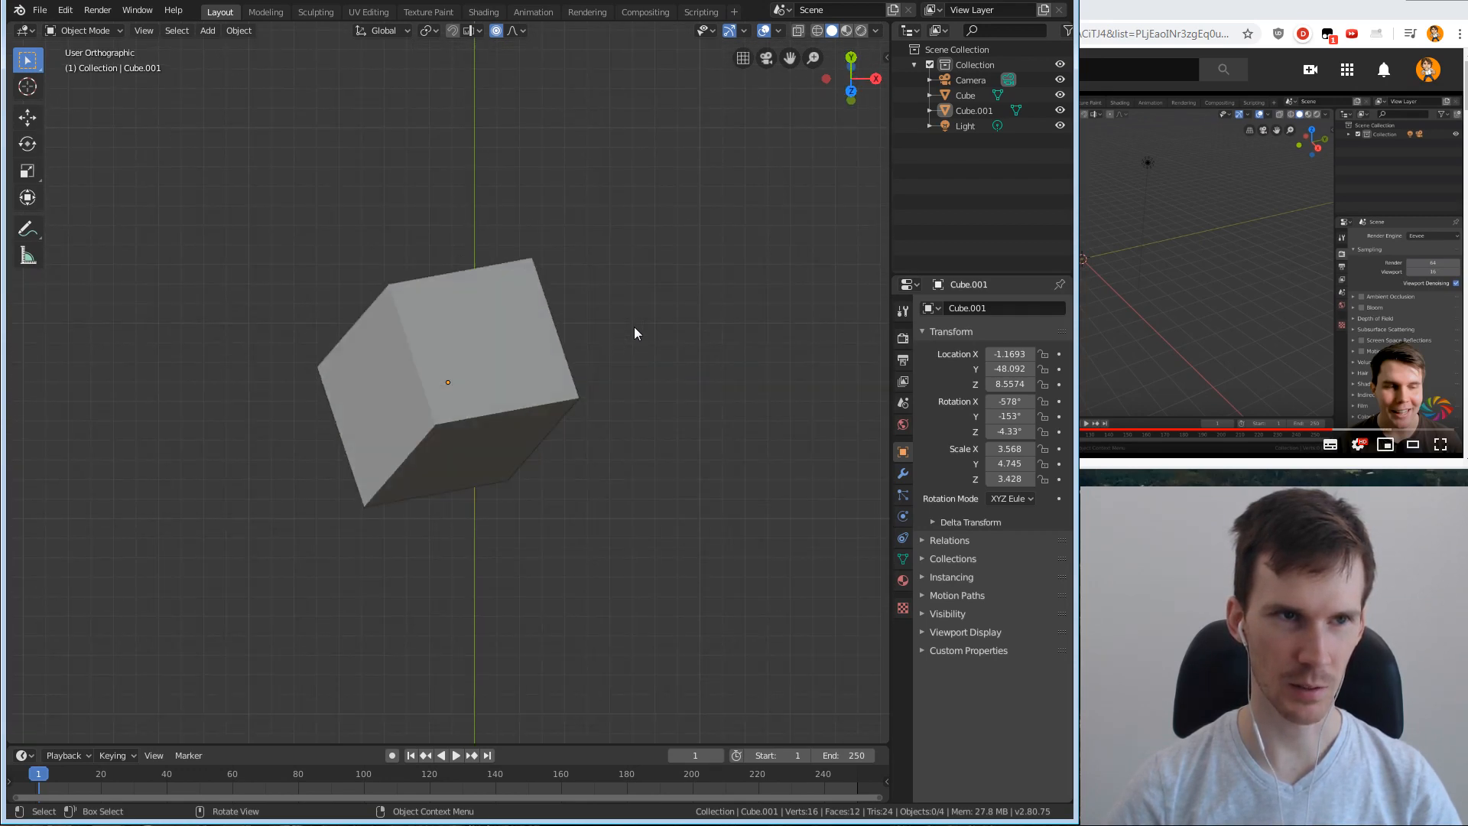
{"action": "key", "text": "KP_5"}
{"action": "key", "text": "KP_2"}
{"action": "key", "text": "KP_8"}
{"action": "key", "text": "KP_8"}
{"action": "key", "text": "KP_8"}
{"action": "key", "text": "KP_8"}
{"action": "key", "text": "KP_8"}
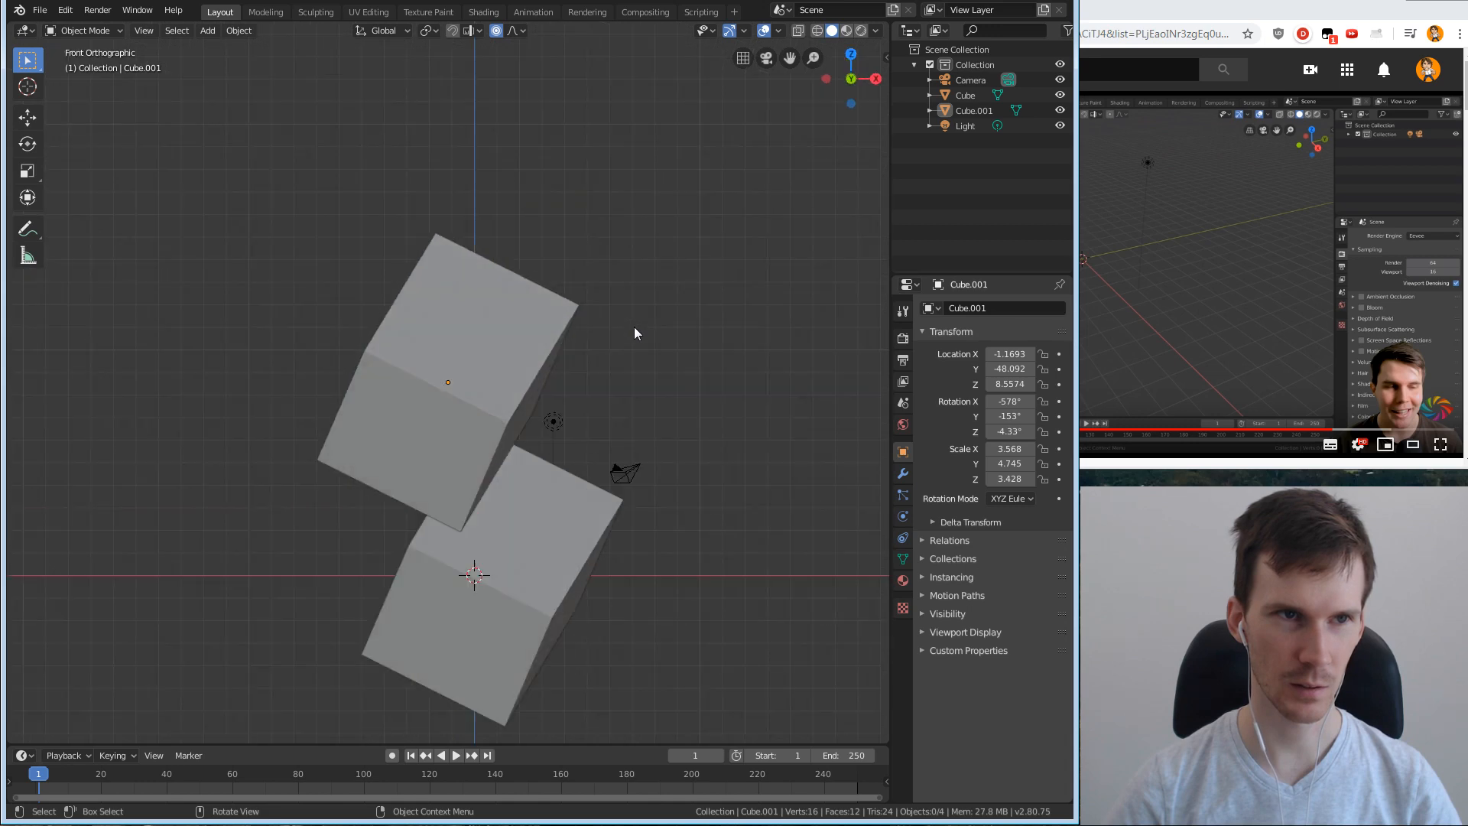
Resume the YouTube tutorial in the browser, return to Blender and delete the duplicate cube.
{"action": "middle_click_drag", "start_coordinate": [552, 306], "coordinate": [408, 397]}
{"action": "left_click", "coordinate": [1117, 327]}
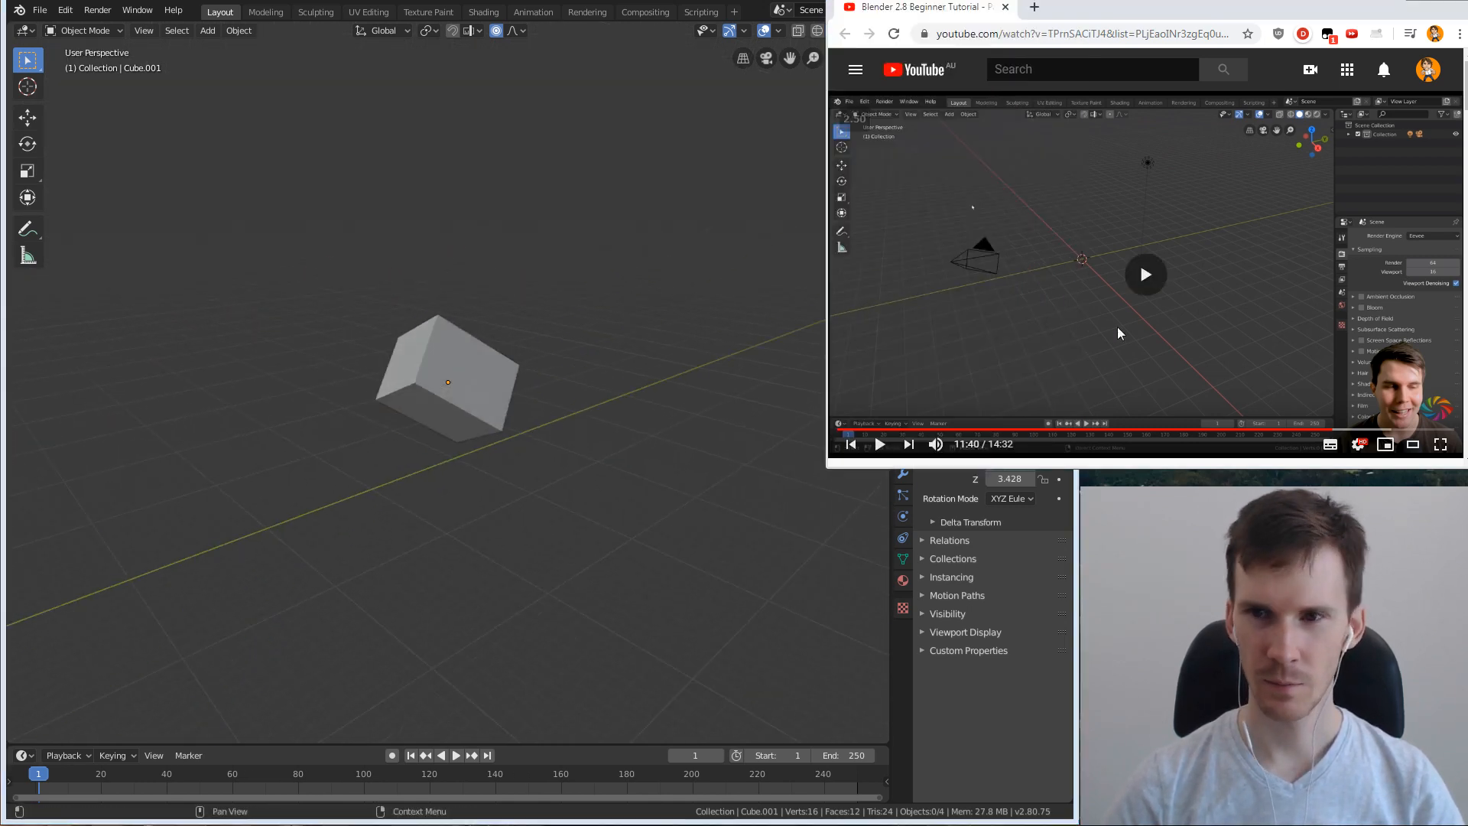
{"action": "left_click", "coordinate": [493, 382]}
{"action": "left_click", "coordinate": [494, 383]}
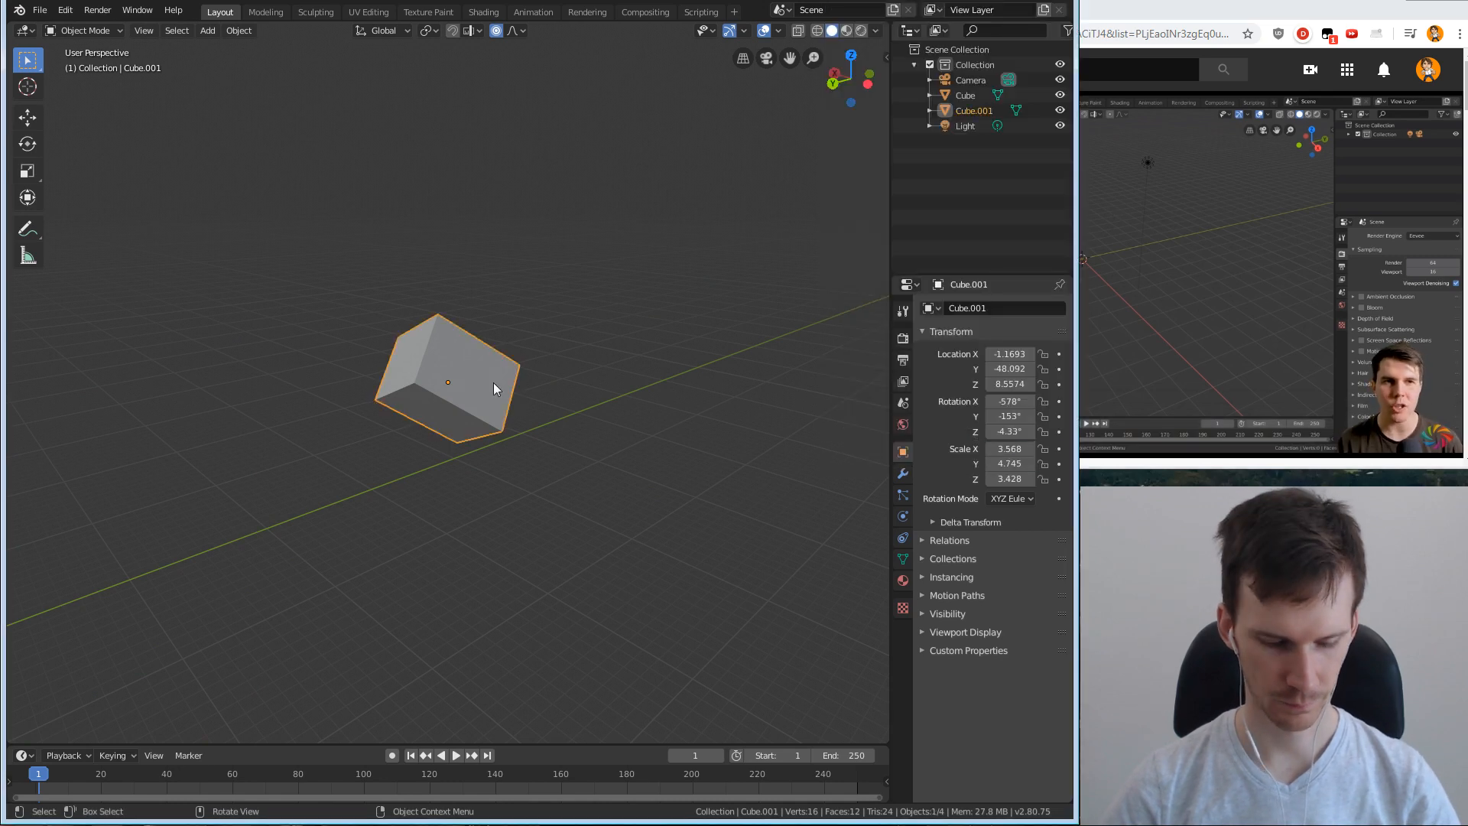
{"action": "key", "text": "x"}
{"action": "key", "text": "Return"}
Delete the original cube near the world origin.
{"action": "middle_click_drag", "start_coordinate": [471, 417], "coordinate": [133, 519]}
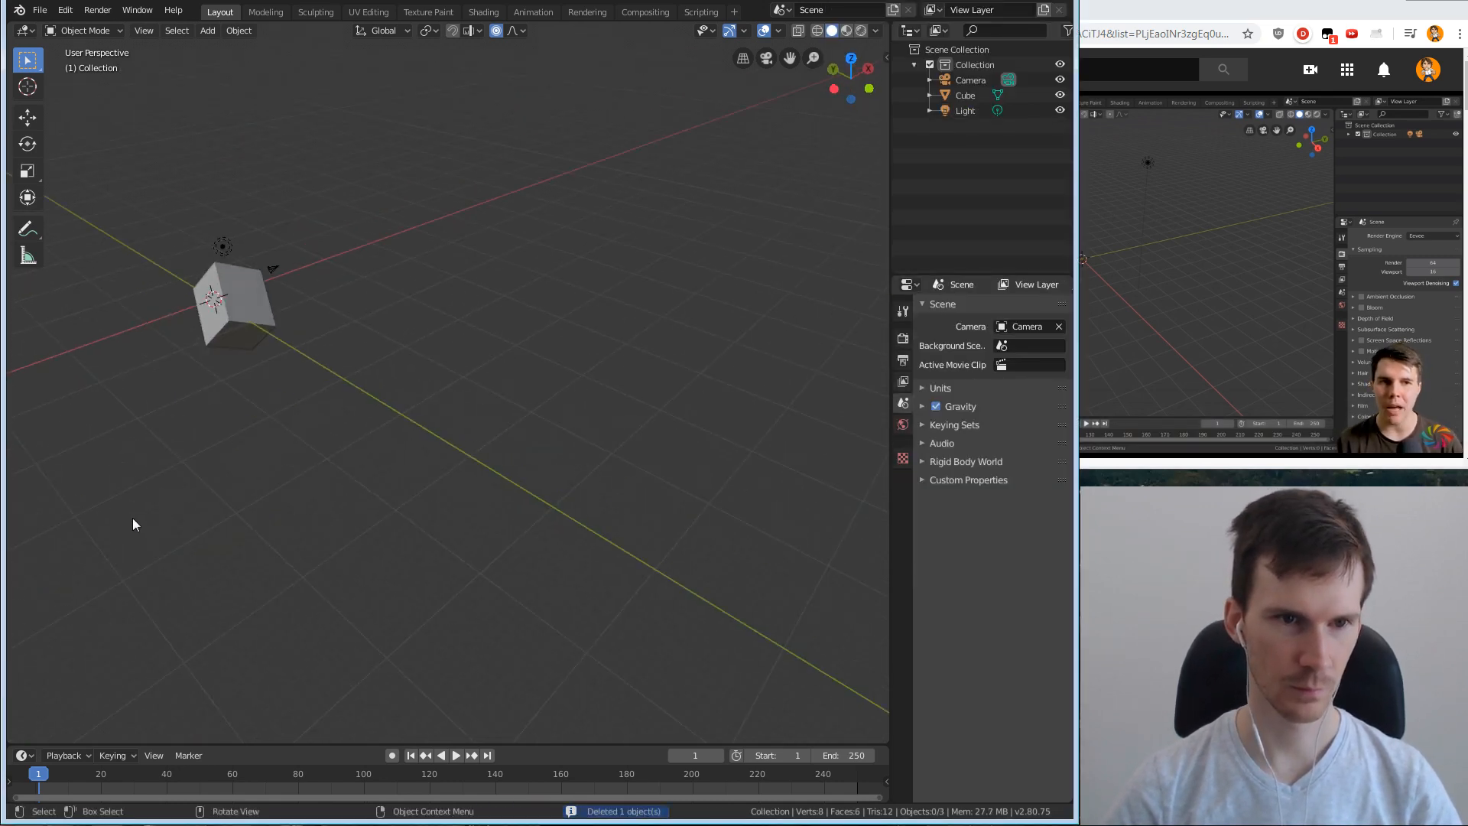
{"action": "left_click", "coordinate": [249, 327]}
{"action": "key", "text": "x"}
{"action": "key", "text": "Return"}
Add a Monkey mesh at the world origin.
{"action": "middle_click_drag", "start_coordinate": [235, 337], "coordinate": [225, 383]}
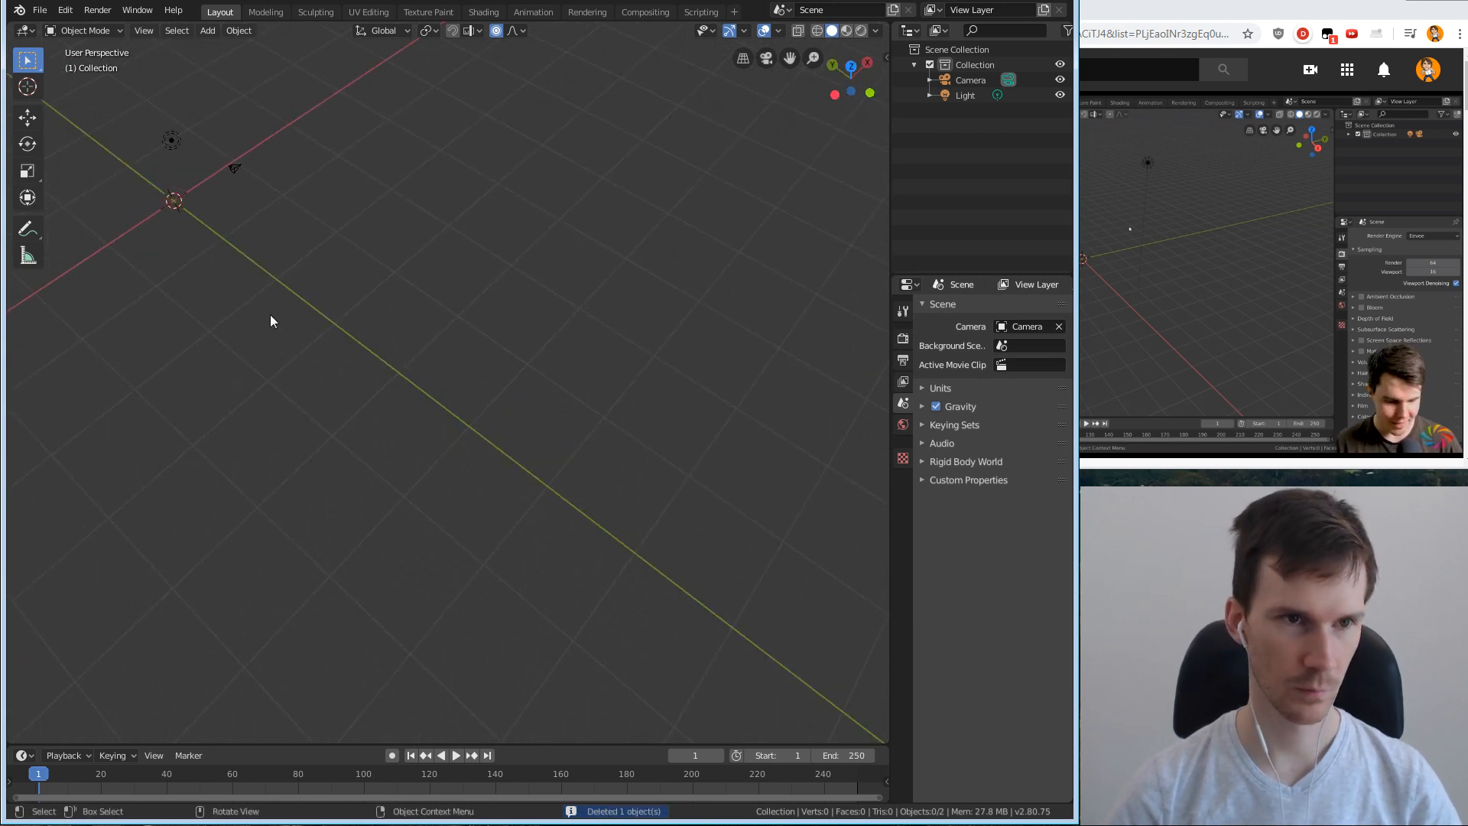
{"action": "middle_click_drag", "start_coordinate": [268, 318], "coordinate": [494, 442]}
{"action": "middle_click_drag", "start_coordinate": [510, 343], "coordinate": [374, 480]}
{"action": "middle_click_drag", "start_coordinate": [276, 584], "coordinate": [259, 589]}
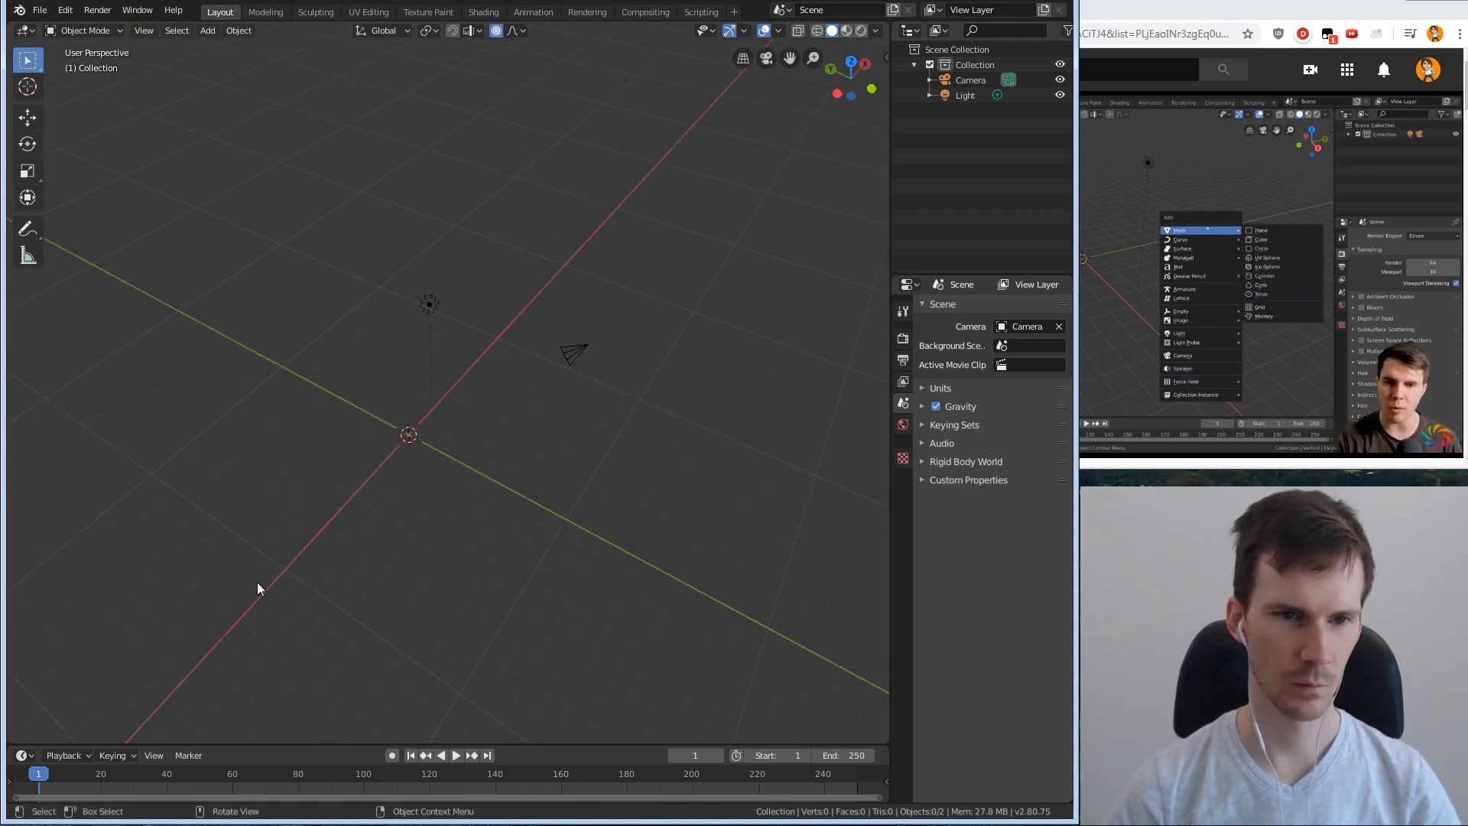
{"action": "key", "text": "shift+a"}
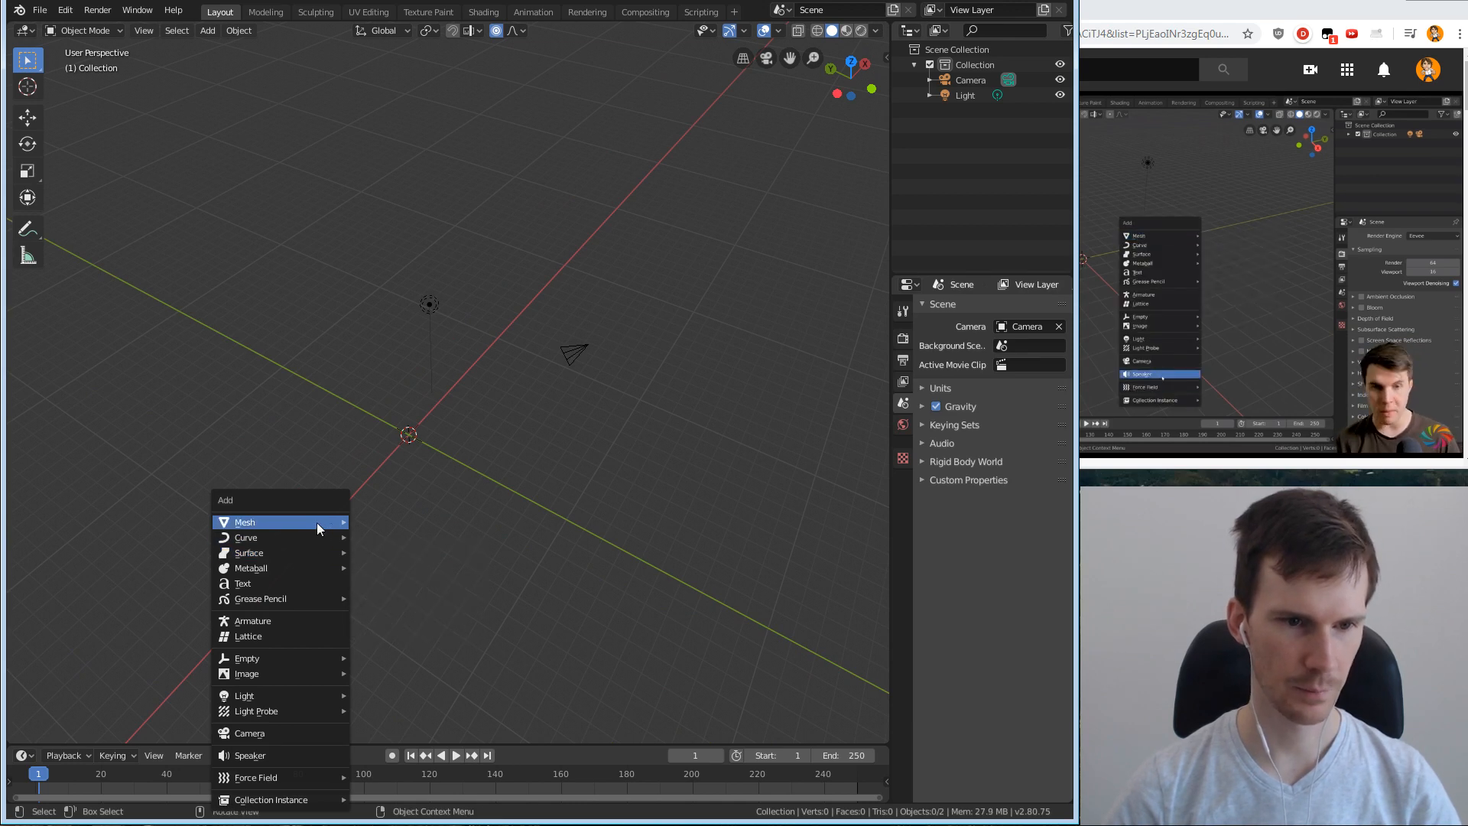
{"action": "mouse_move", "coordinate": [304, 523]}
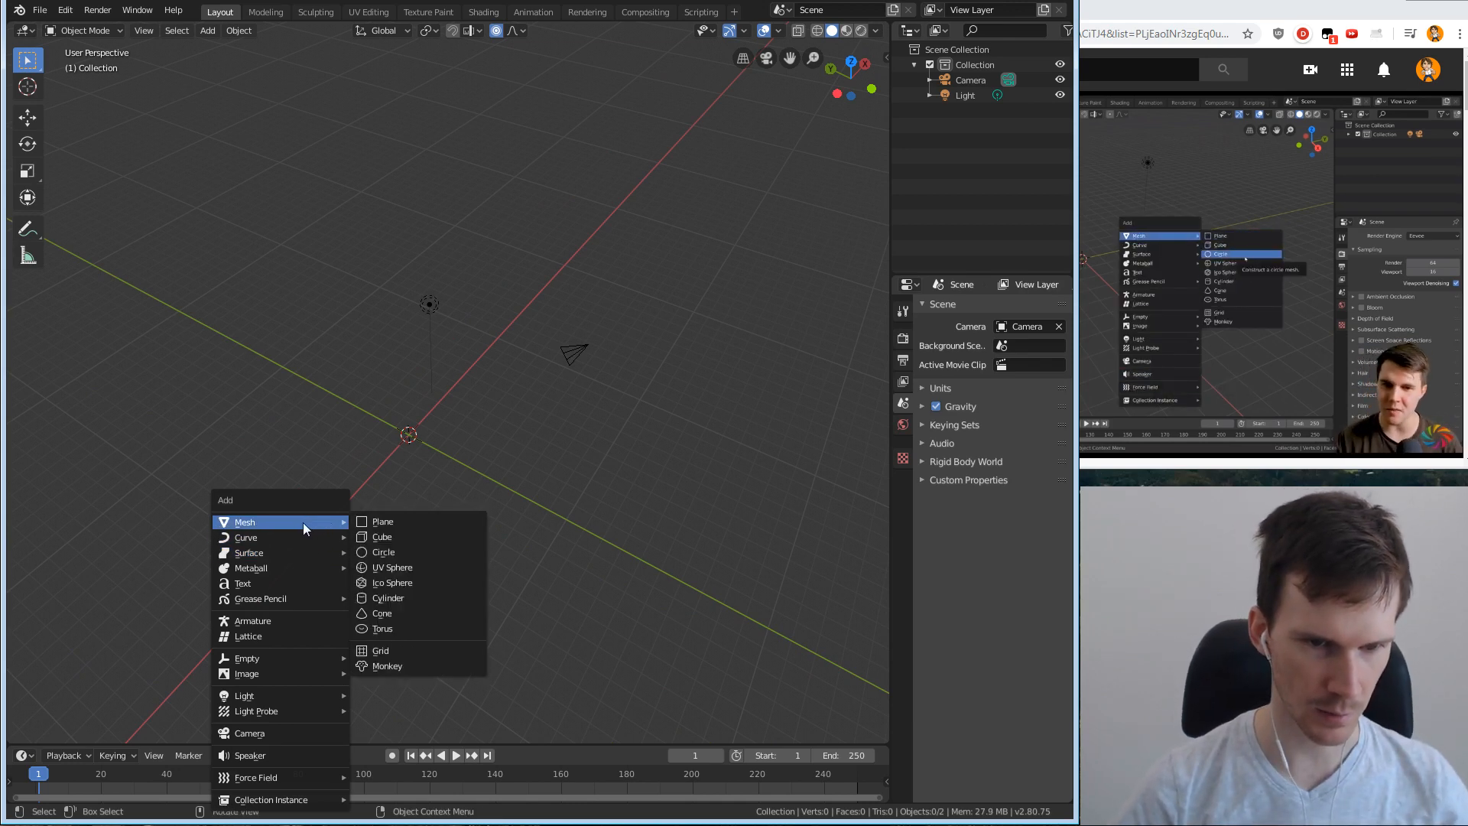
{"action": "left_click", "coordinate": [399, 665]}
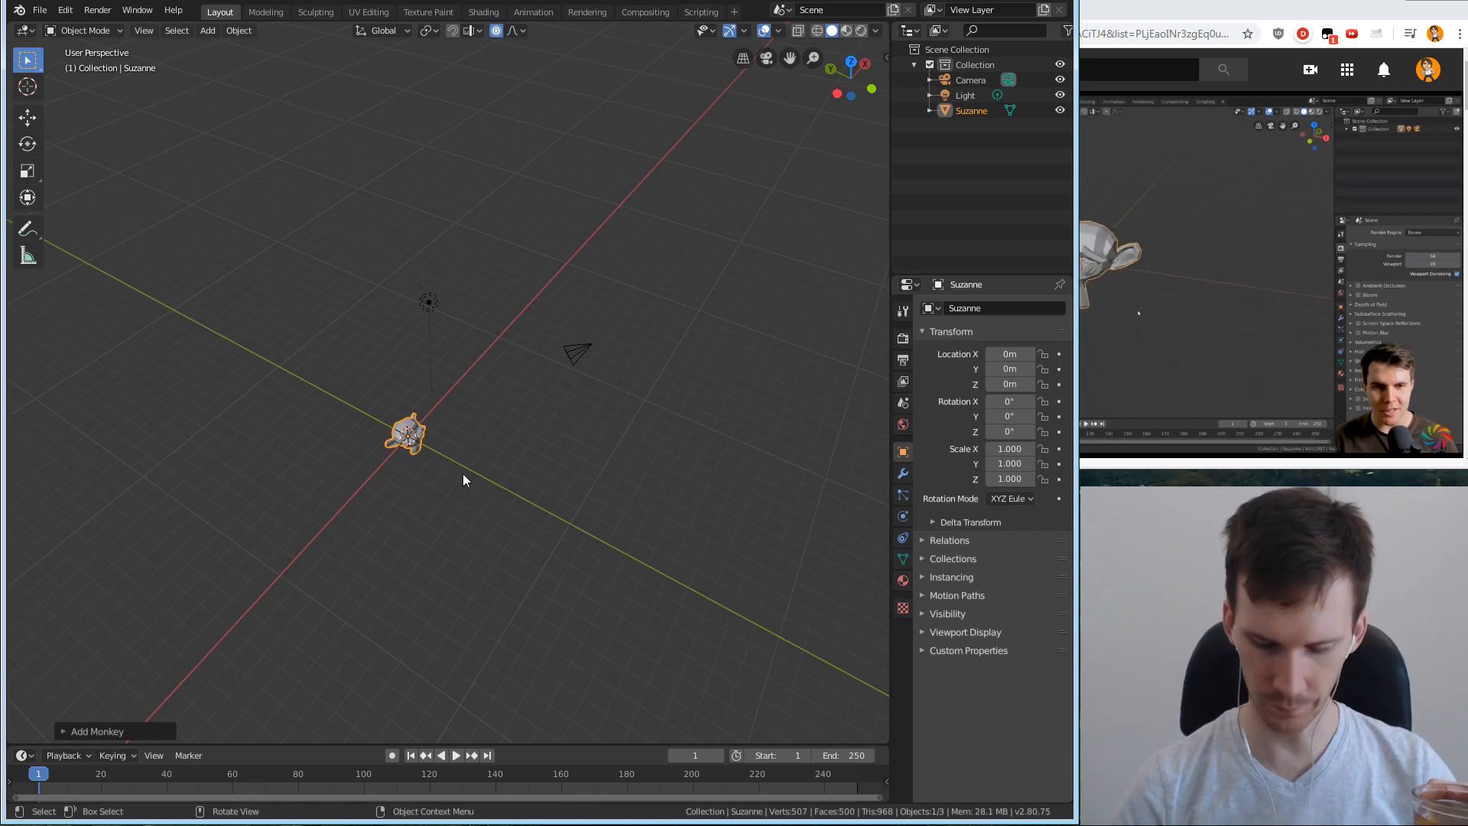
Examine the monkey up close and watch the tutorial's Quick Smoke demonstration in the browser before returning to Blender.
{"action": "key", "text": "KP_Decimal"}
{"action": "middle_click_drag", "start_coordinate": [470, 483], "coordinate": [418, 447]}
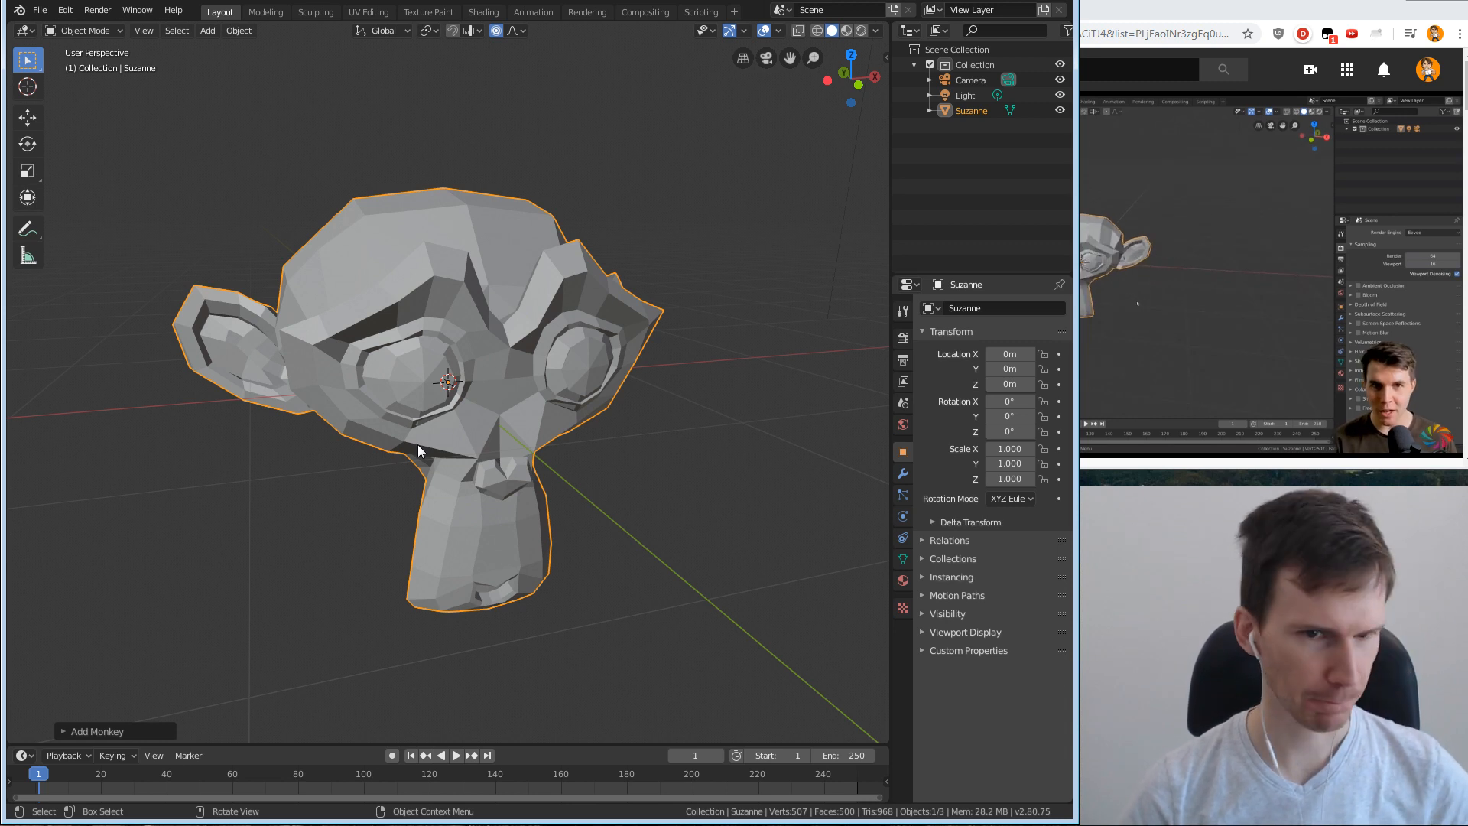
{"action": "scroll", "coordinate": [444, 442], "scroll_direction": "down", "scroll_amount": 7}
{"action": "scroll", "coordinate": [444, 442], "scroll_direction": "up", "scroll_amount": 4}
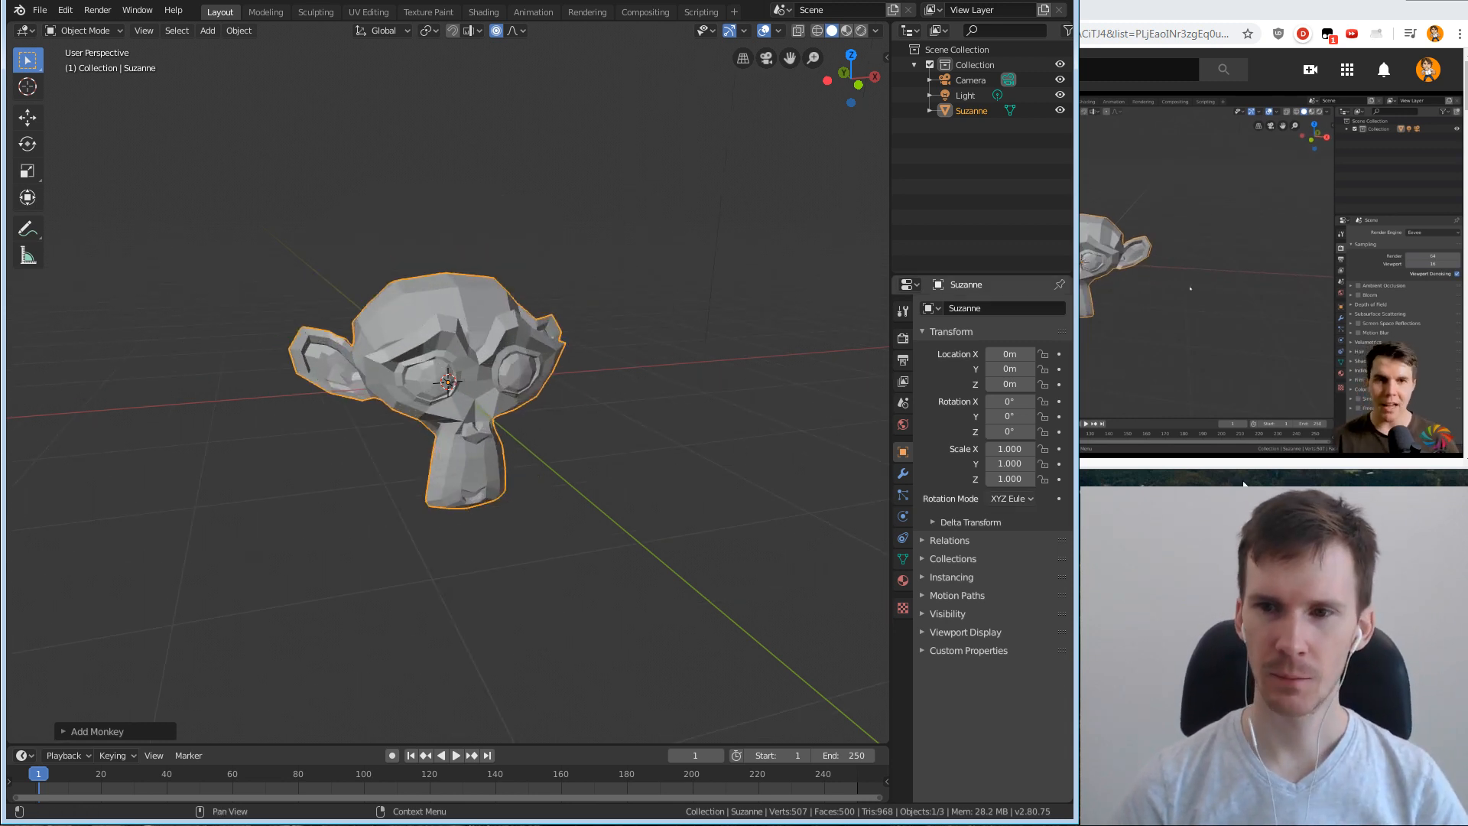
{"action": "left_click", "coordinate": [1238, 468]}
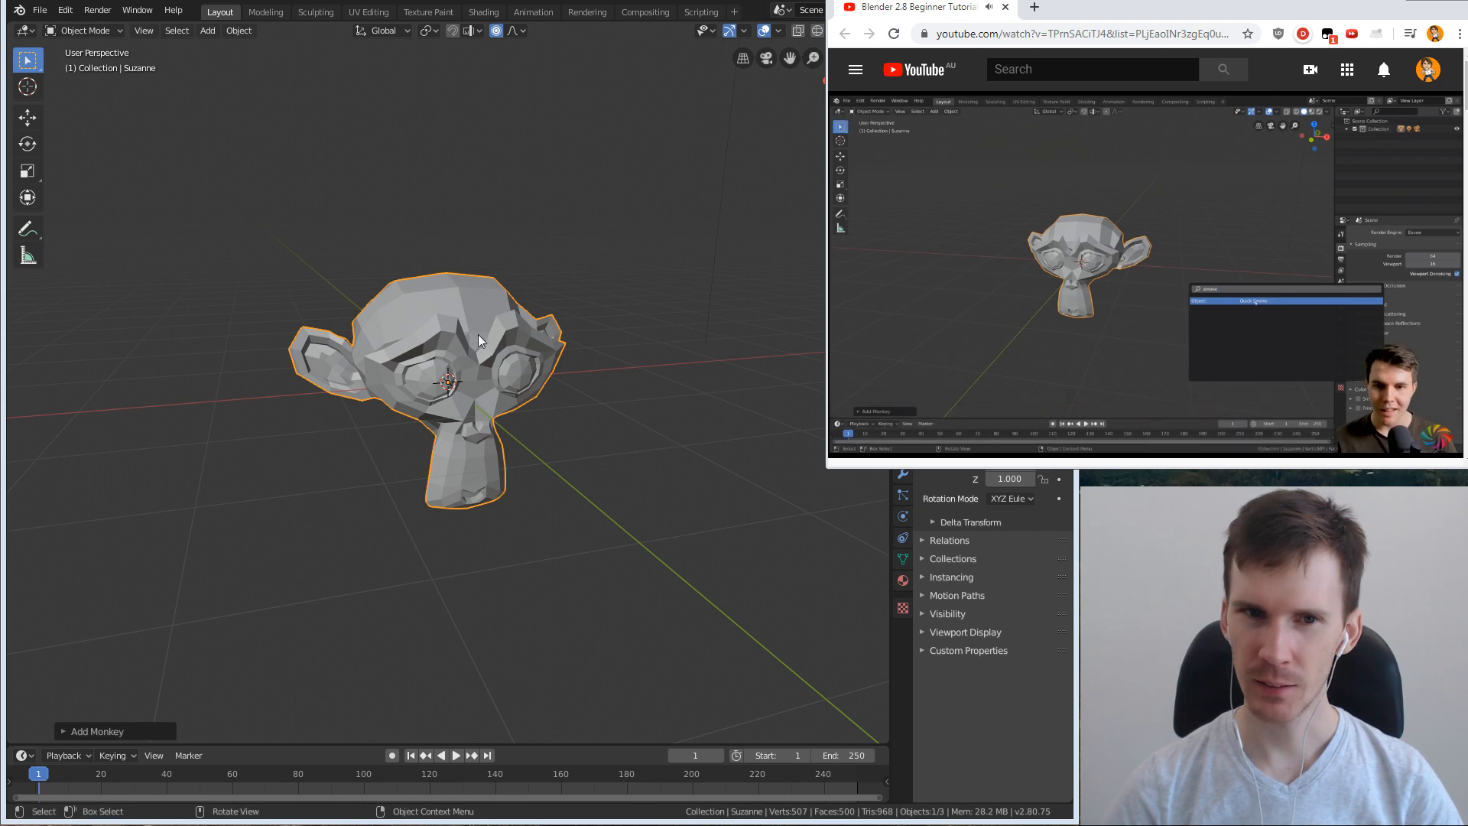
{"action": "left_click", "coordinate": [448, 334]}
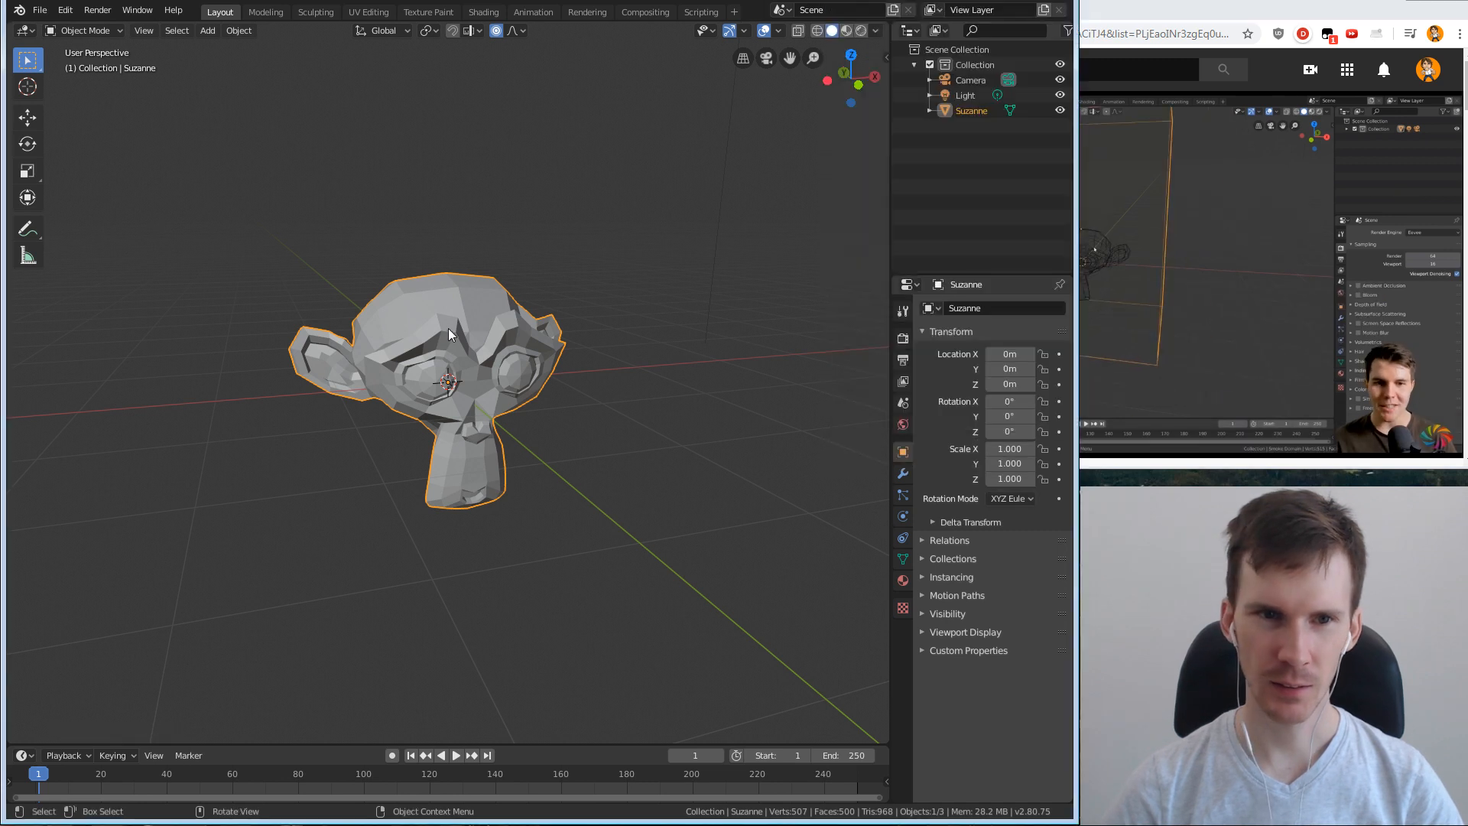
{"action": "left_click", "coordinate": [1233, 468]}
{"action": "key", "text": "Down"}
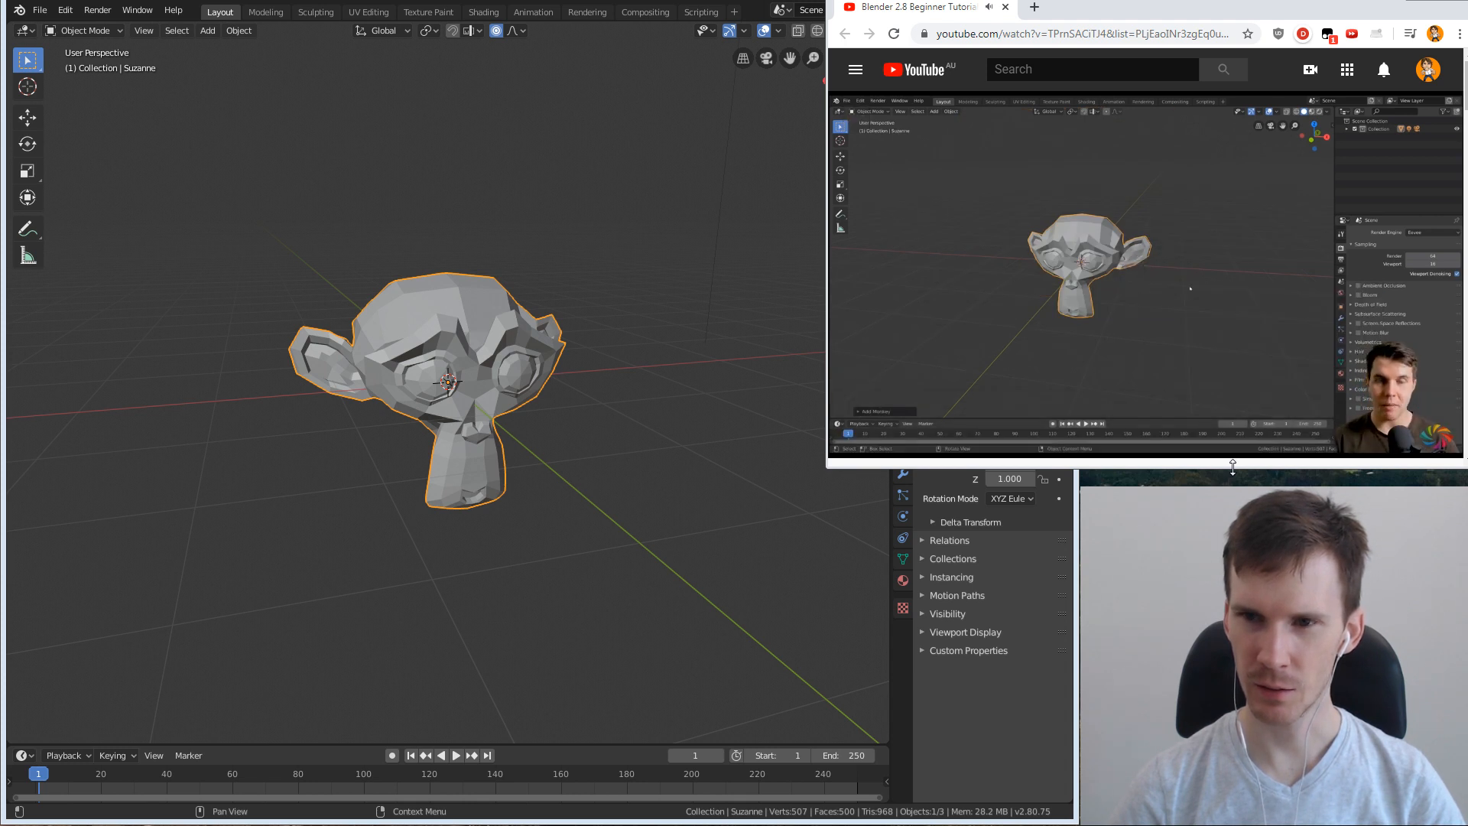
{"action": "left_click", "coordinate": [581, 386]}
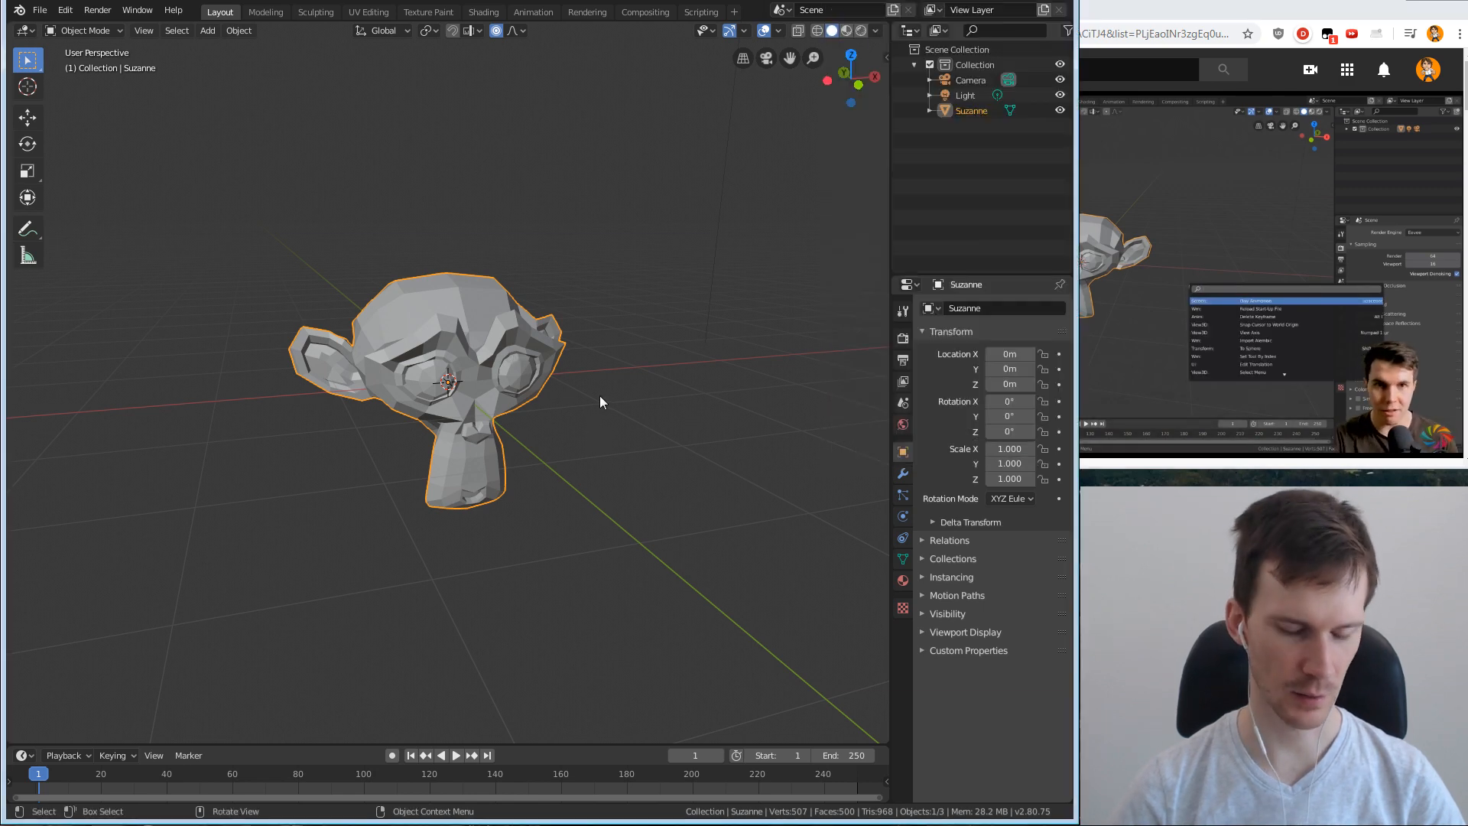
Find Quick Smoke with the operator search term "smoke" and apply it to the monkey.
{"action": "key", "text": "F3"}
{"action": "type", "text": "smoke"}
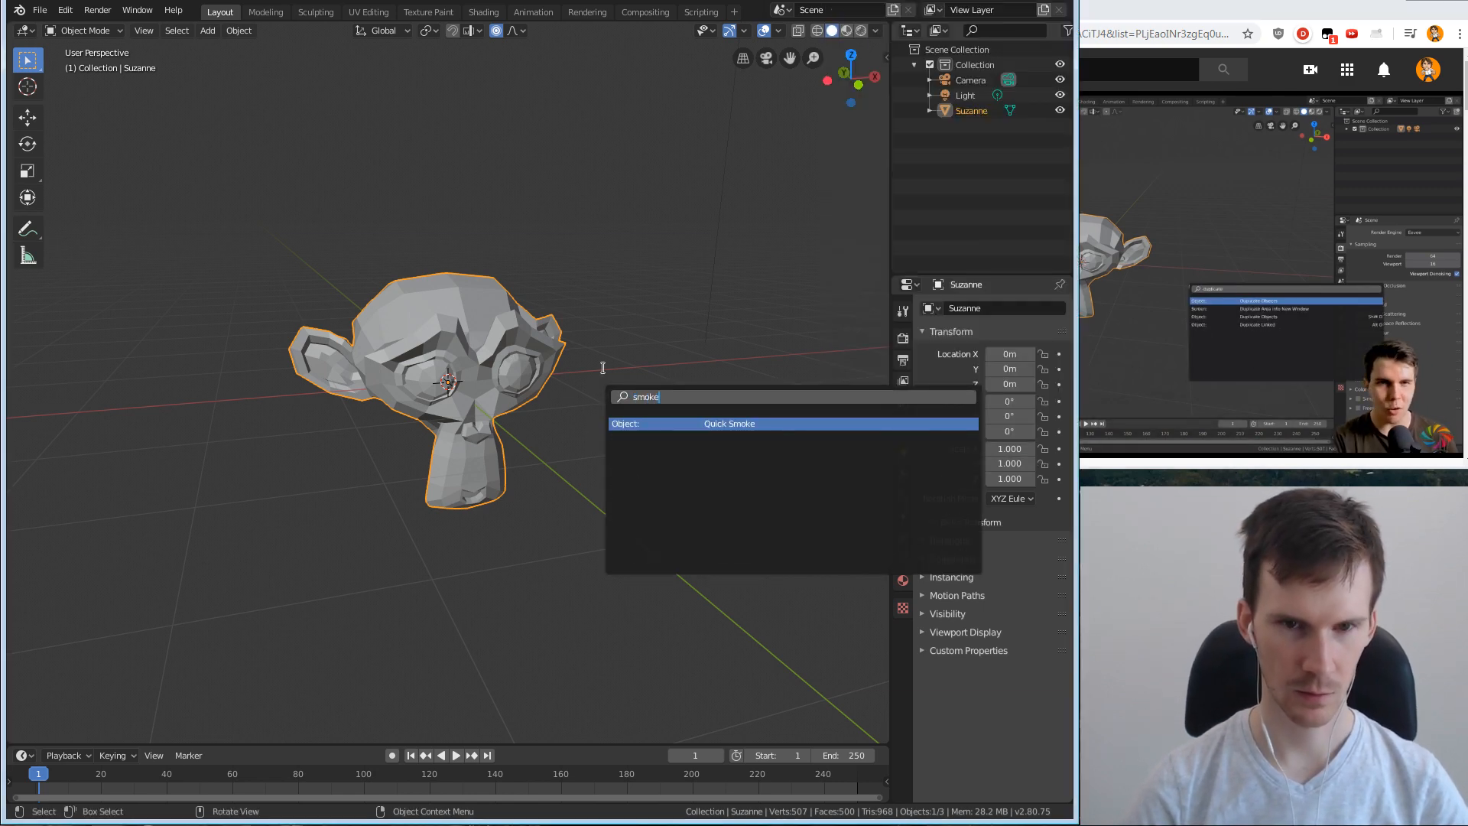
{"action": "left_click", "coordinate": [761, 424]}
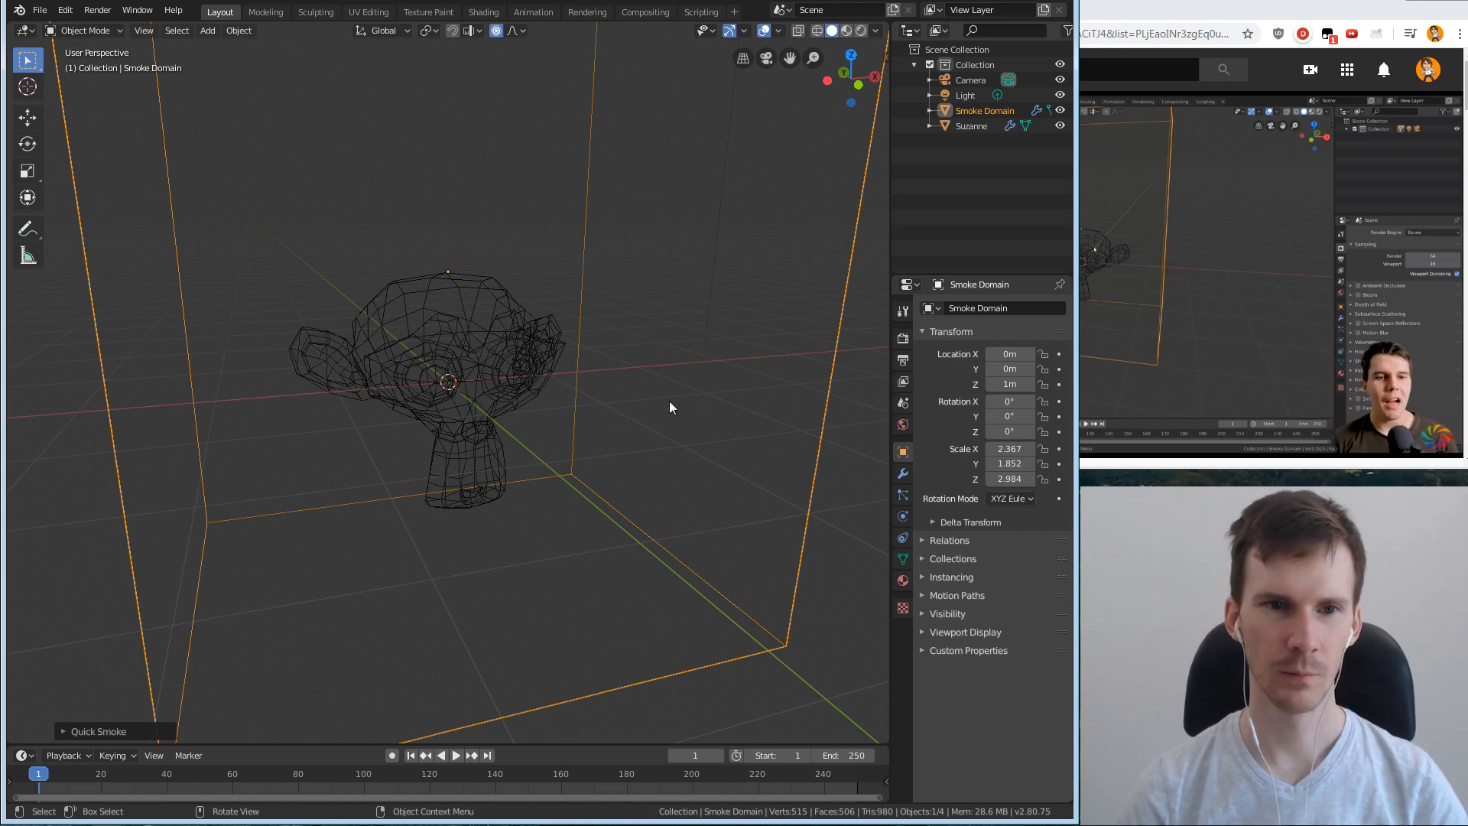
Play the animation to preview the smoke inside its domain, and stop playback at frame 110.
{"action": "scroll", "coordinate": [627, 394], "scroll_direction": "down", "scroll_amount": 4}
{"action": "middle_click_drag", "start_coordinate": [580, 382], "coordinate": [526, 396]}
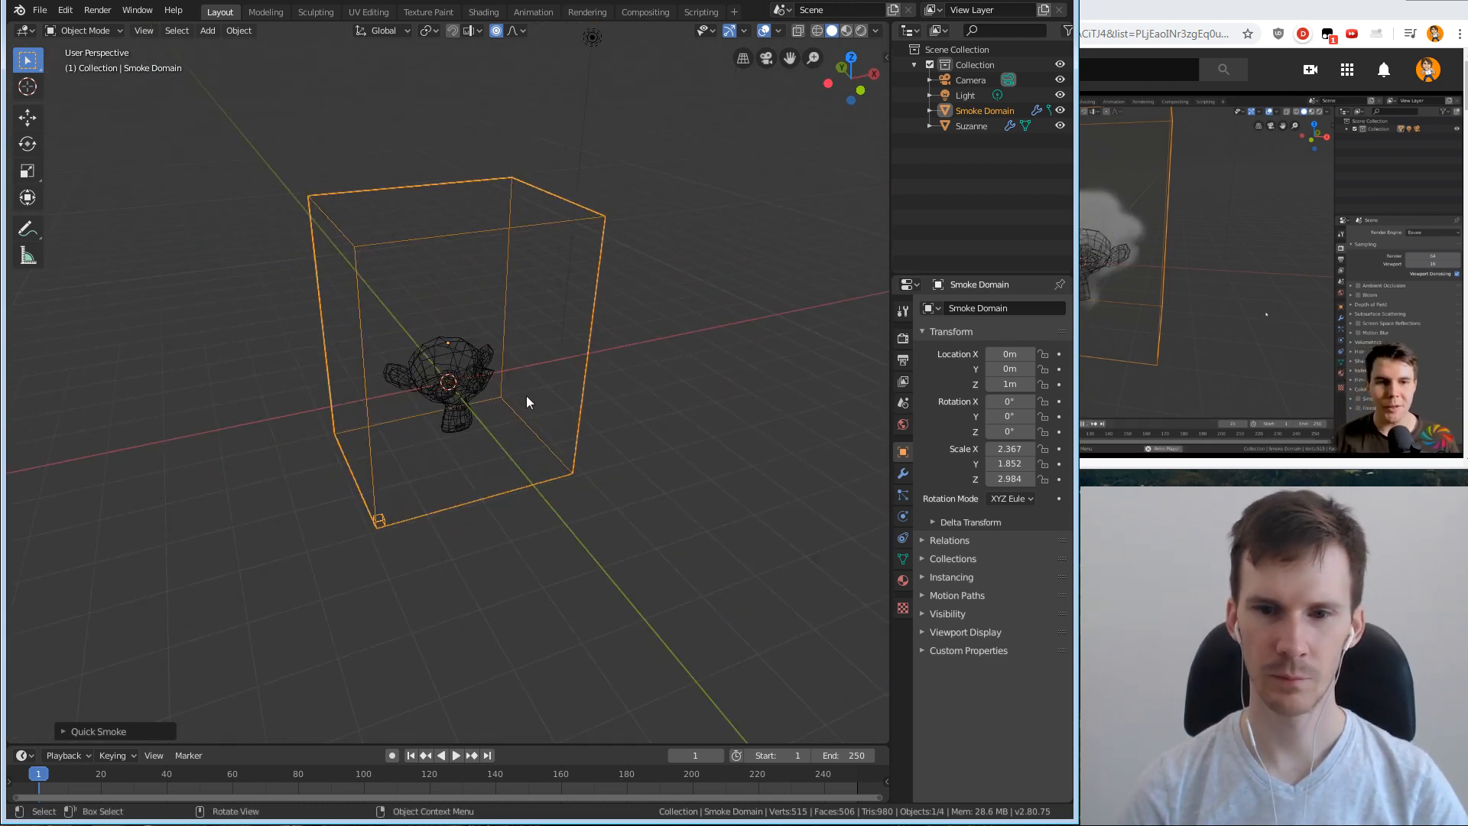
{"action": "left_click", "coordinate": [459, 754]}
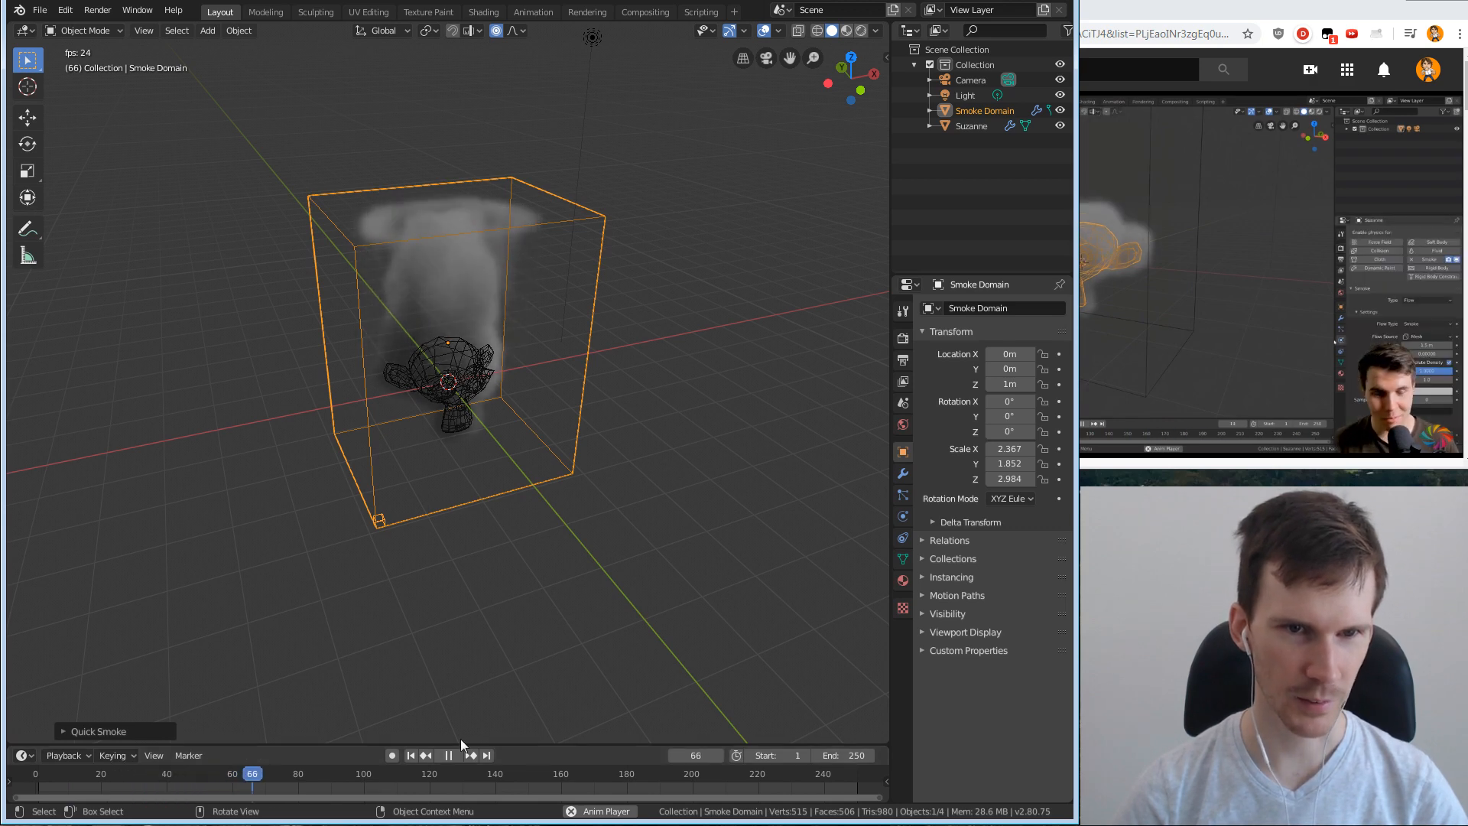
{"action": "middle_click_drag", "start_coordinate": [489, 581], "coordinate": [509, 516]}
{"action": "left_click", "coordinate": [447, 754]}
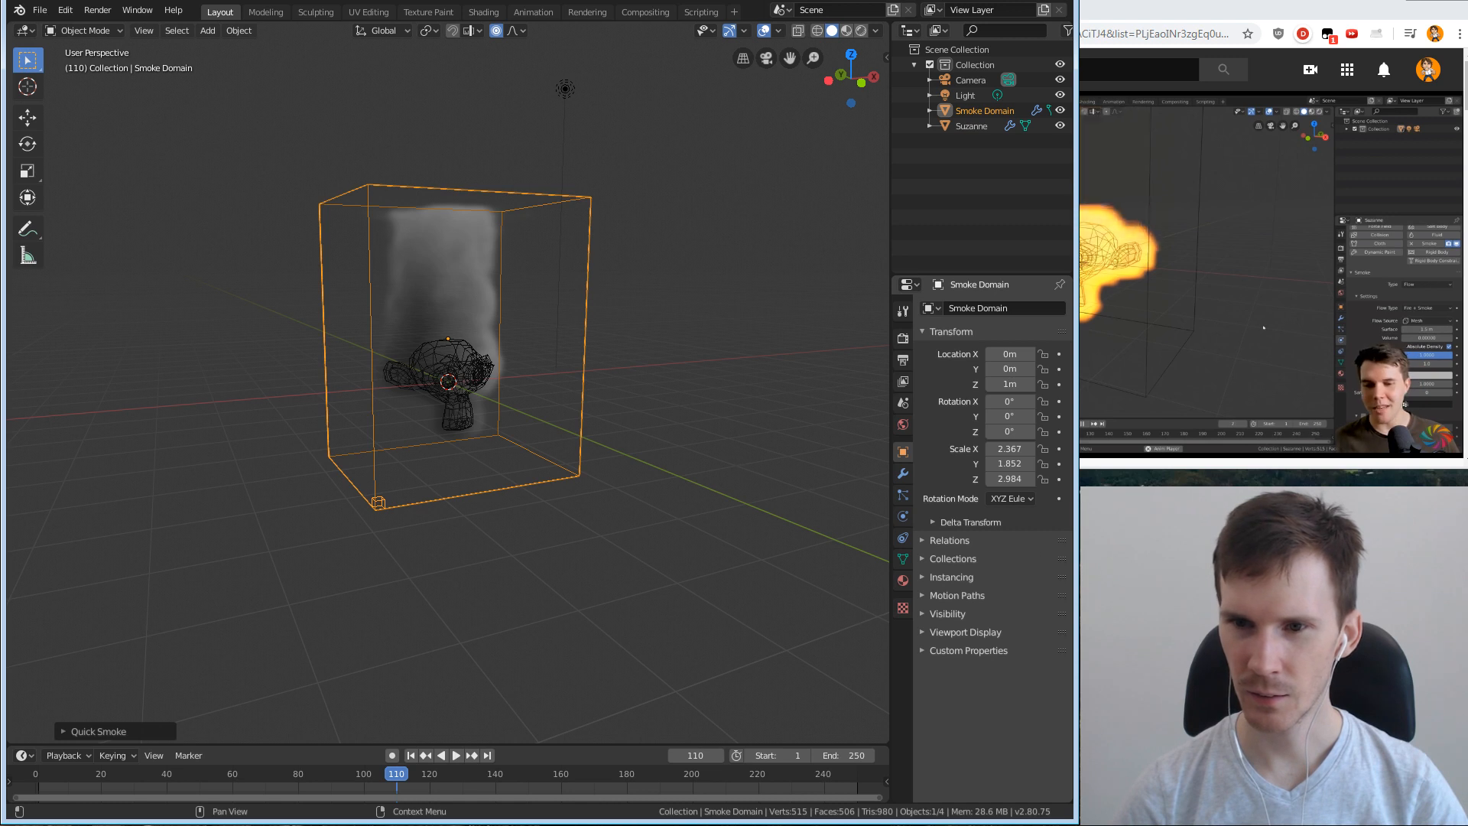
Watch and pause the tutorial's fire demonstration, and set the monkey's smoke flow type to Fire + Smoke in Blender.
{"action": "left_click", "coordinate": [1172, 466]}
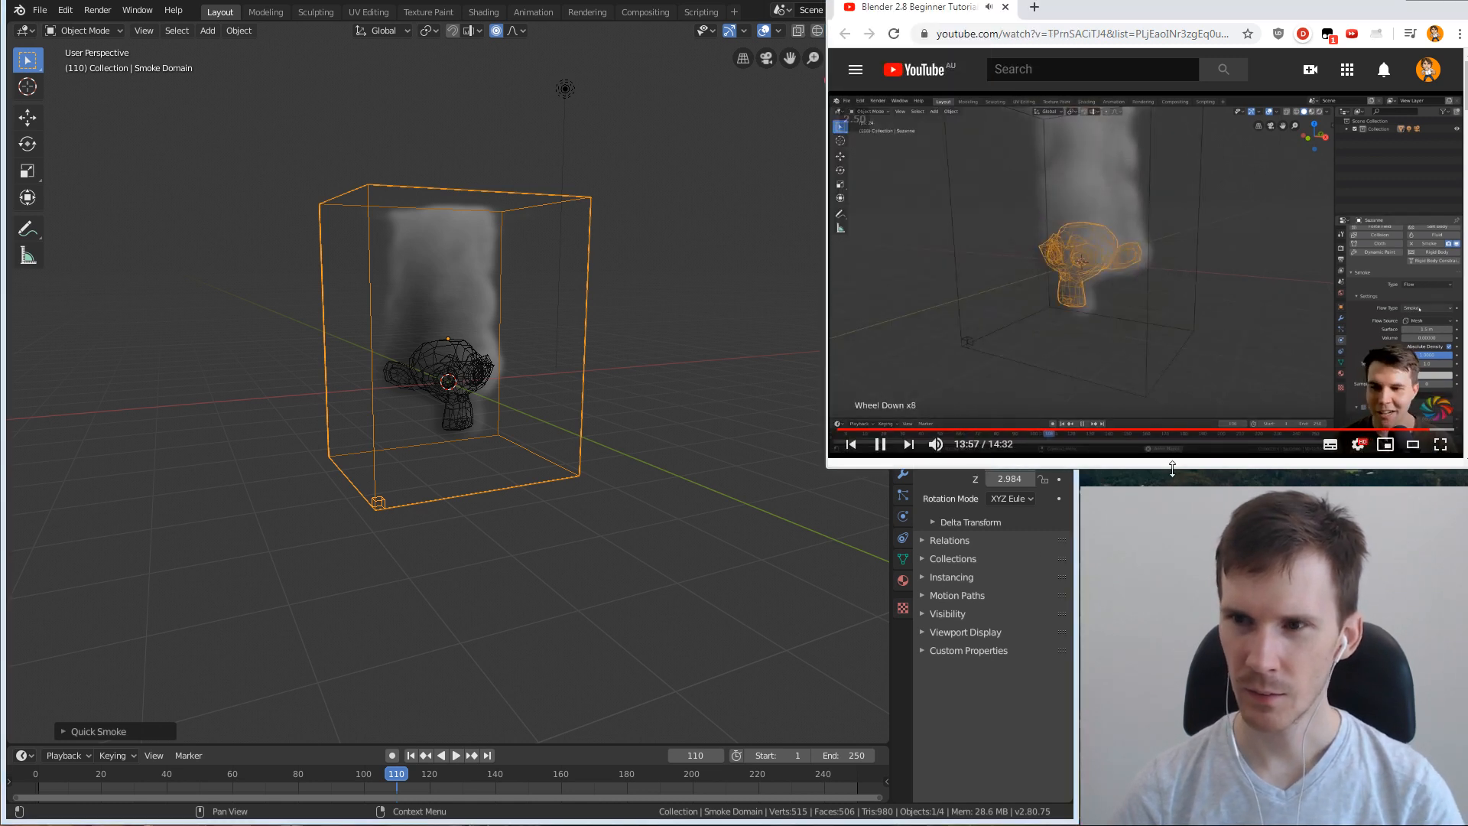
{"action": "left_click", "coordinate": [1141, 355]}
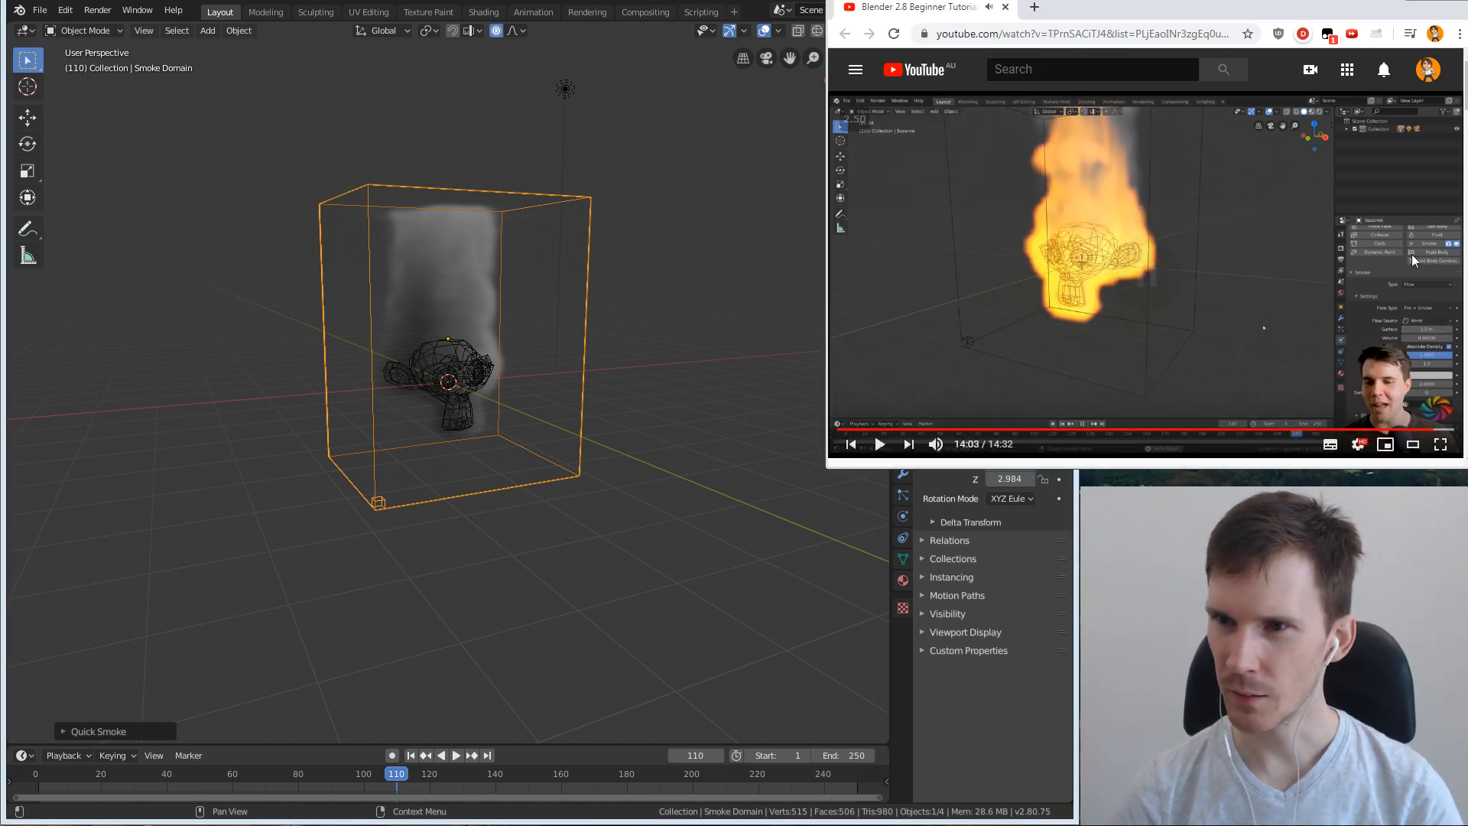
{"action": "left_click", "coordinate": [828, 612]}
{"action": "left_click", "coordinate": [489, 374]}
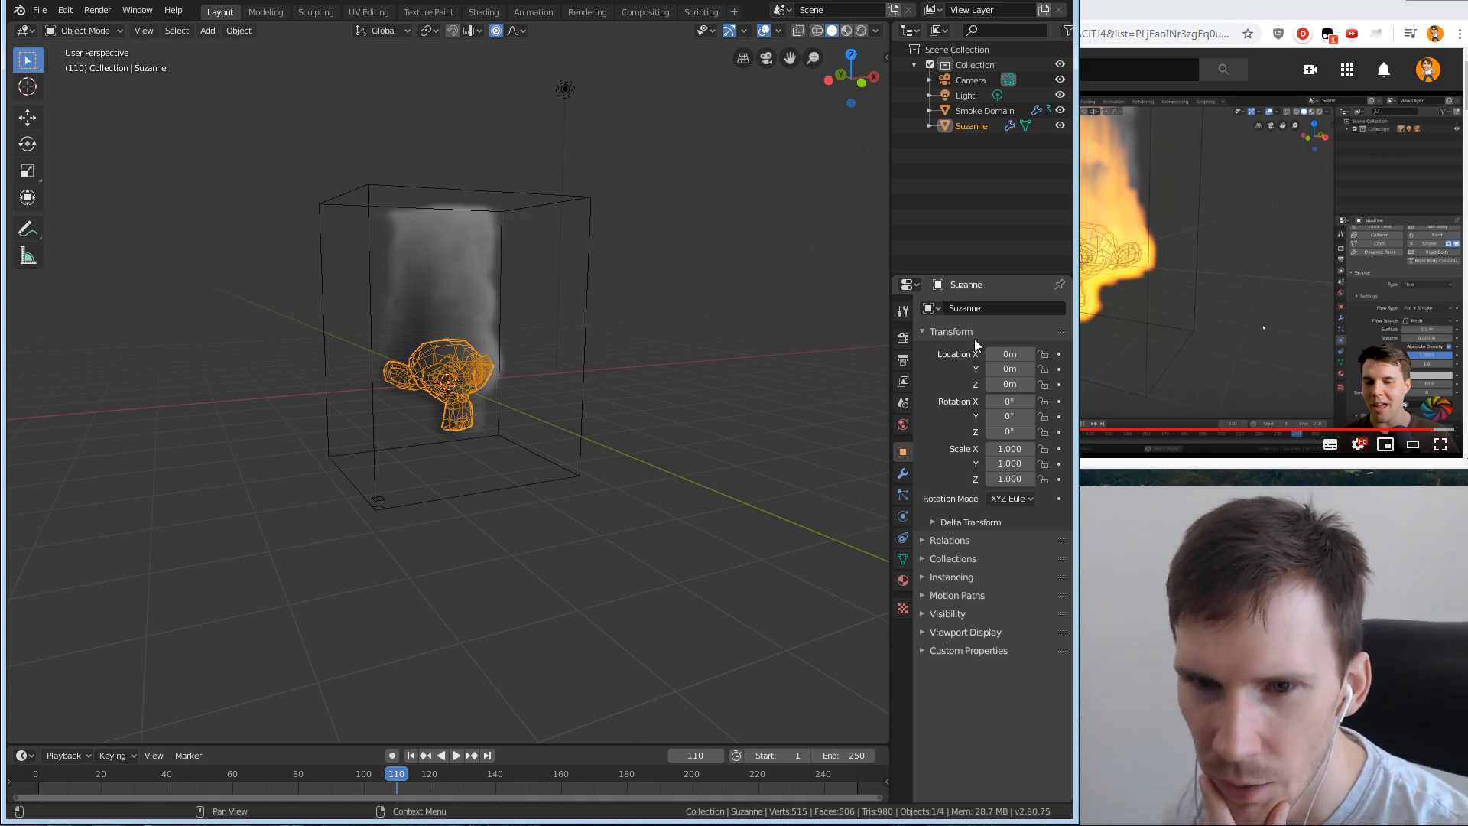
{"action": "left_click", "coordinate": [903, 516]}
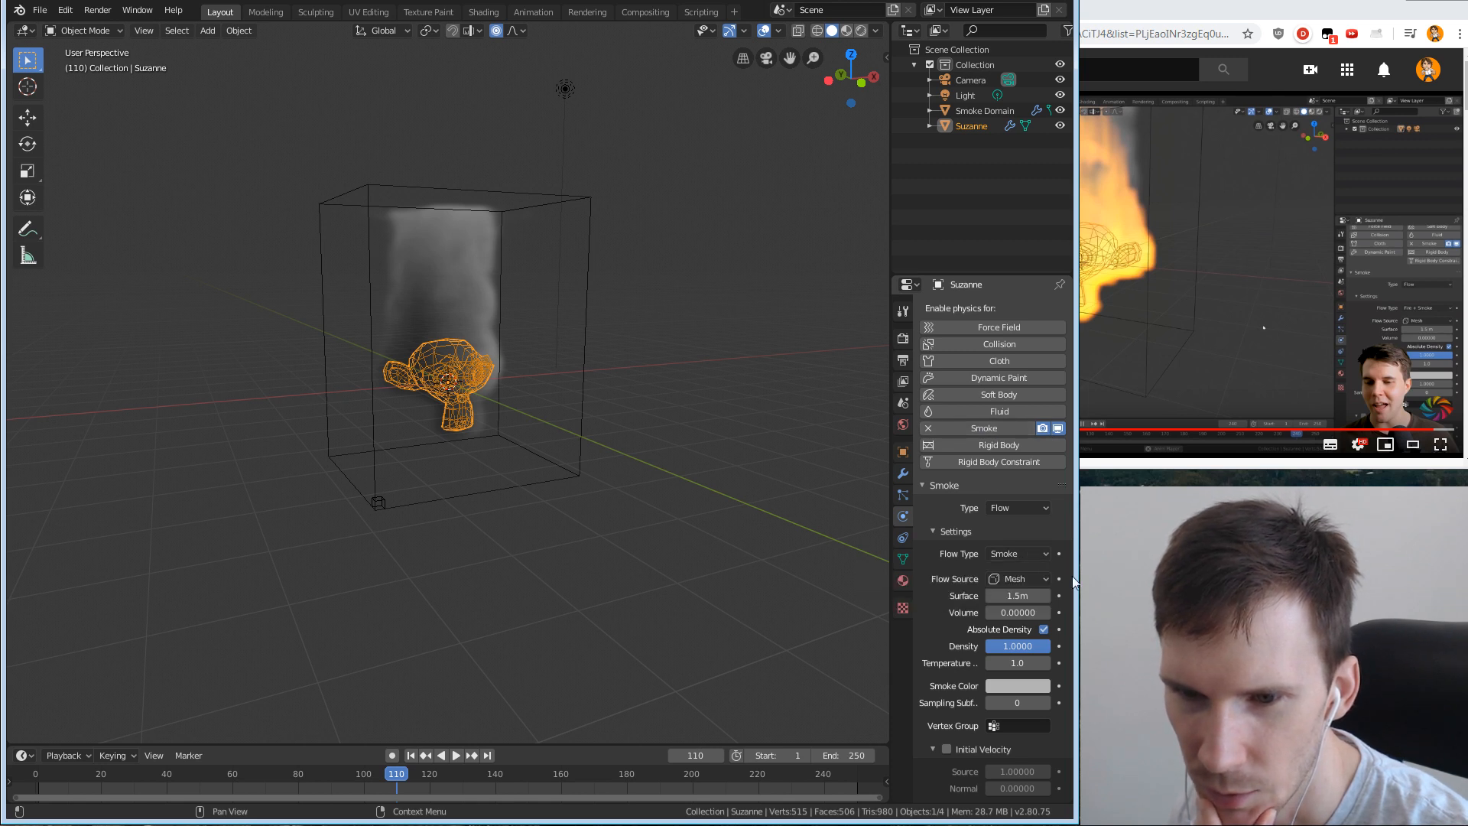
{"action": "left_click", "coordinate": [1021, 553]}
{"action": "left_click", "coordinate": [1012, 599]}
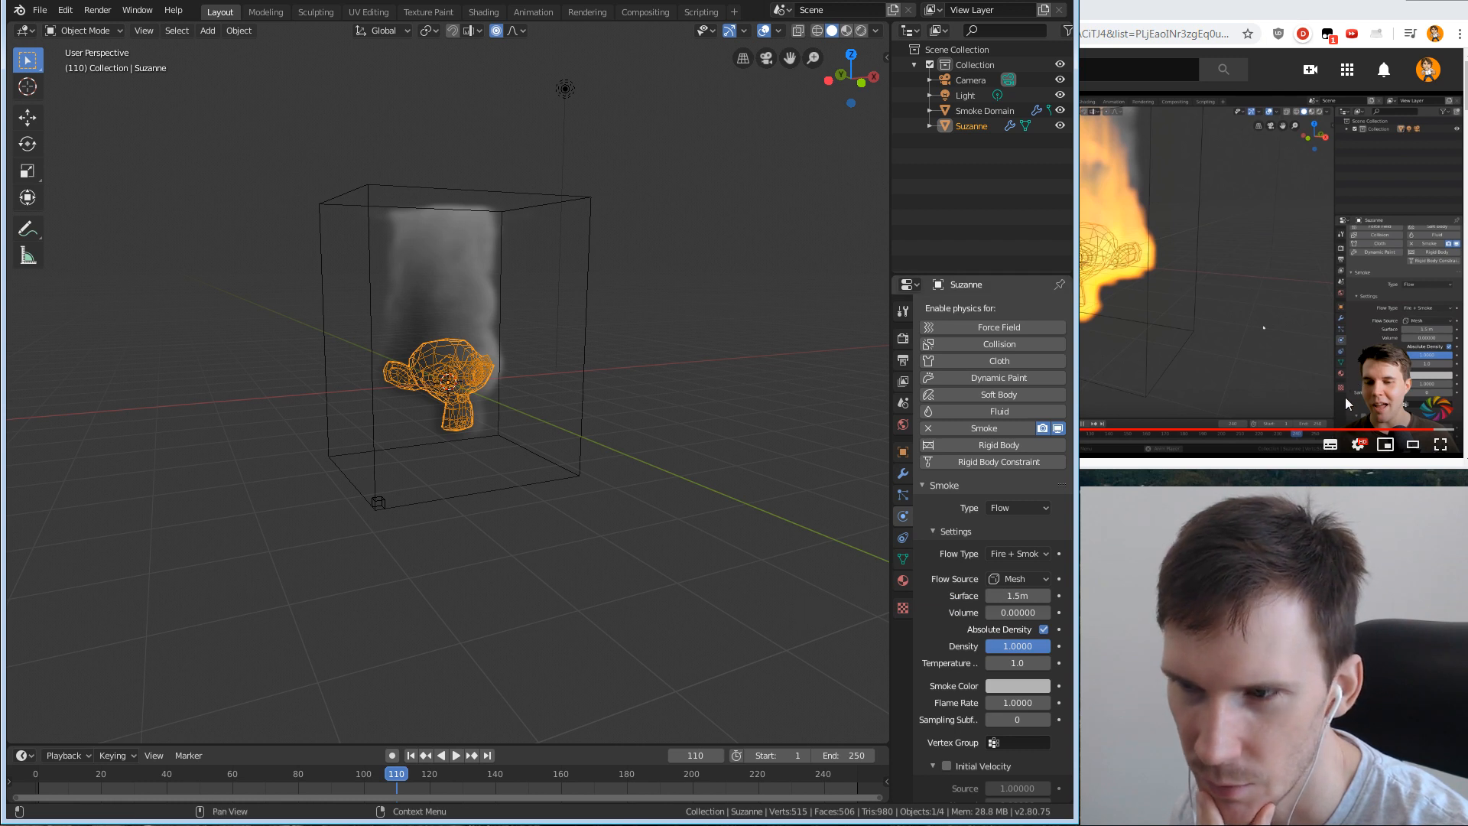
Pause the tutorial, replay the Blender simulation from frame 1 and examine the burning monkey from another side.
{"action": "left_click", "coordinate": [1290, 468]}
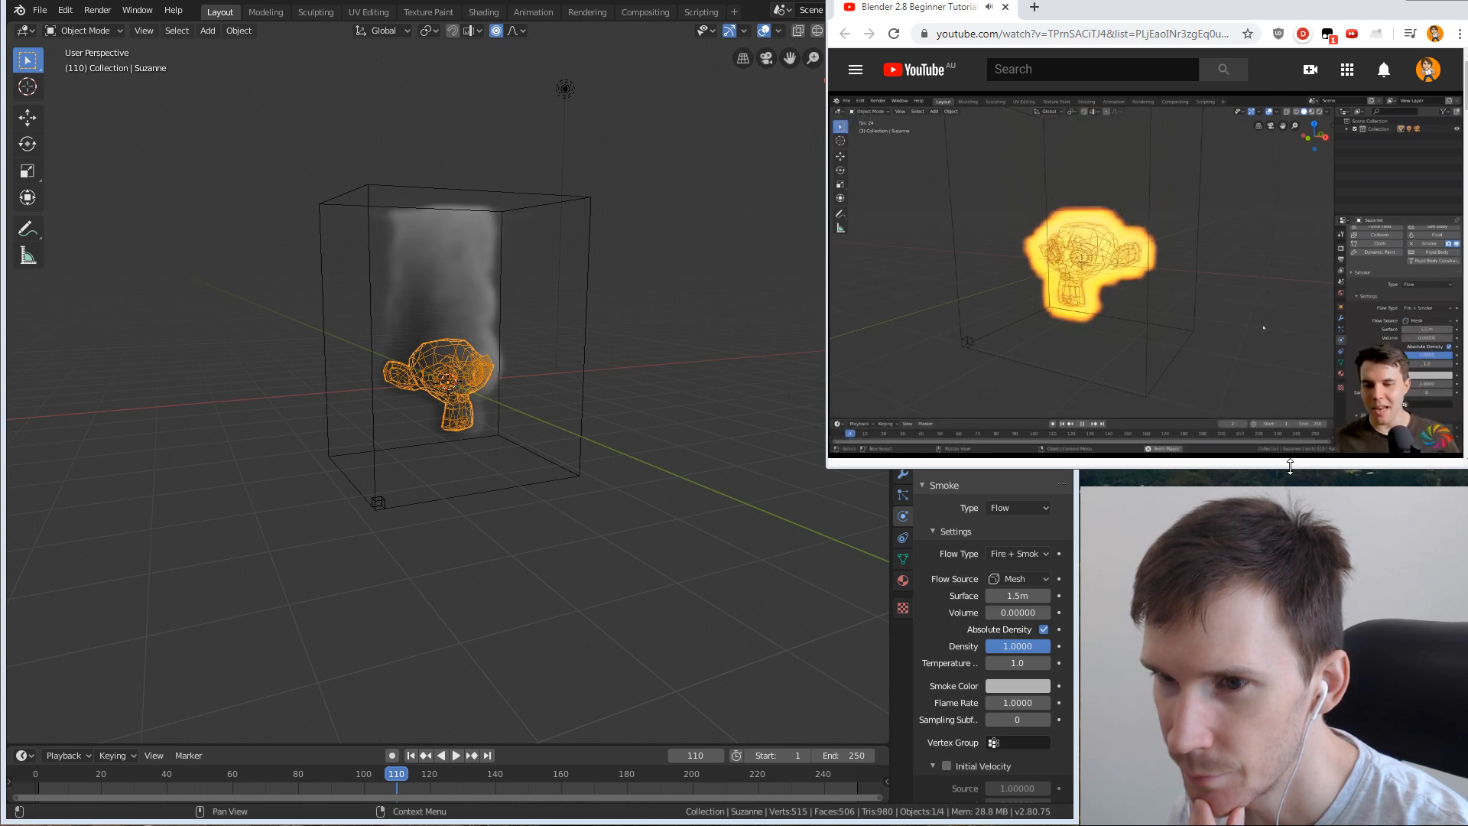
{"action": "key", "text": "space"}
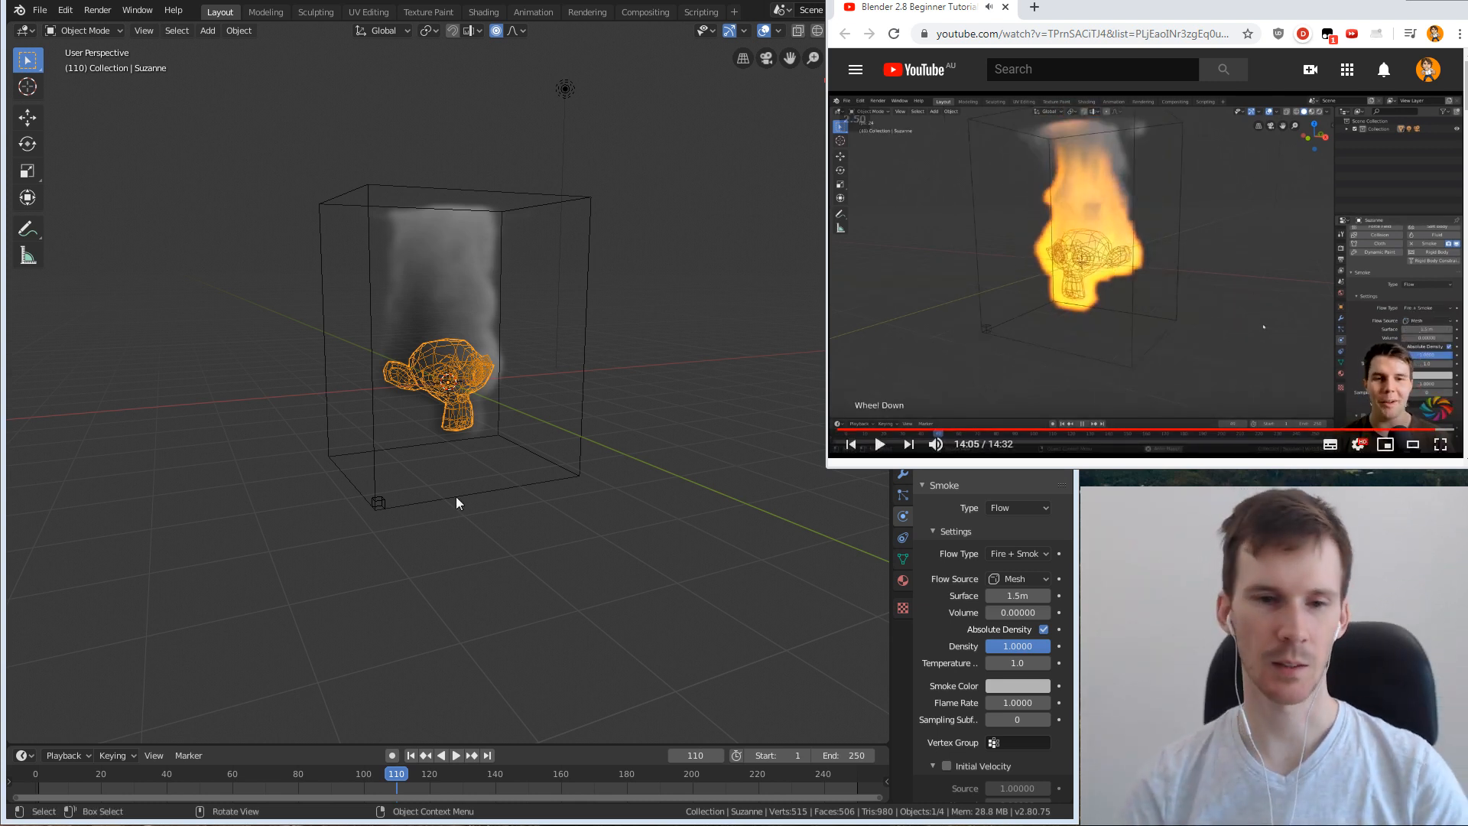
{"action": "left_click", "coordinate": [411, 755]}
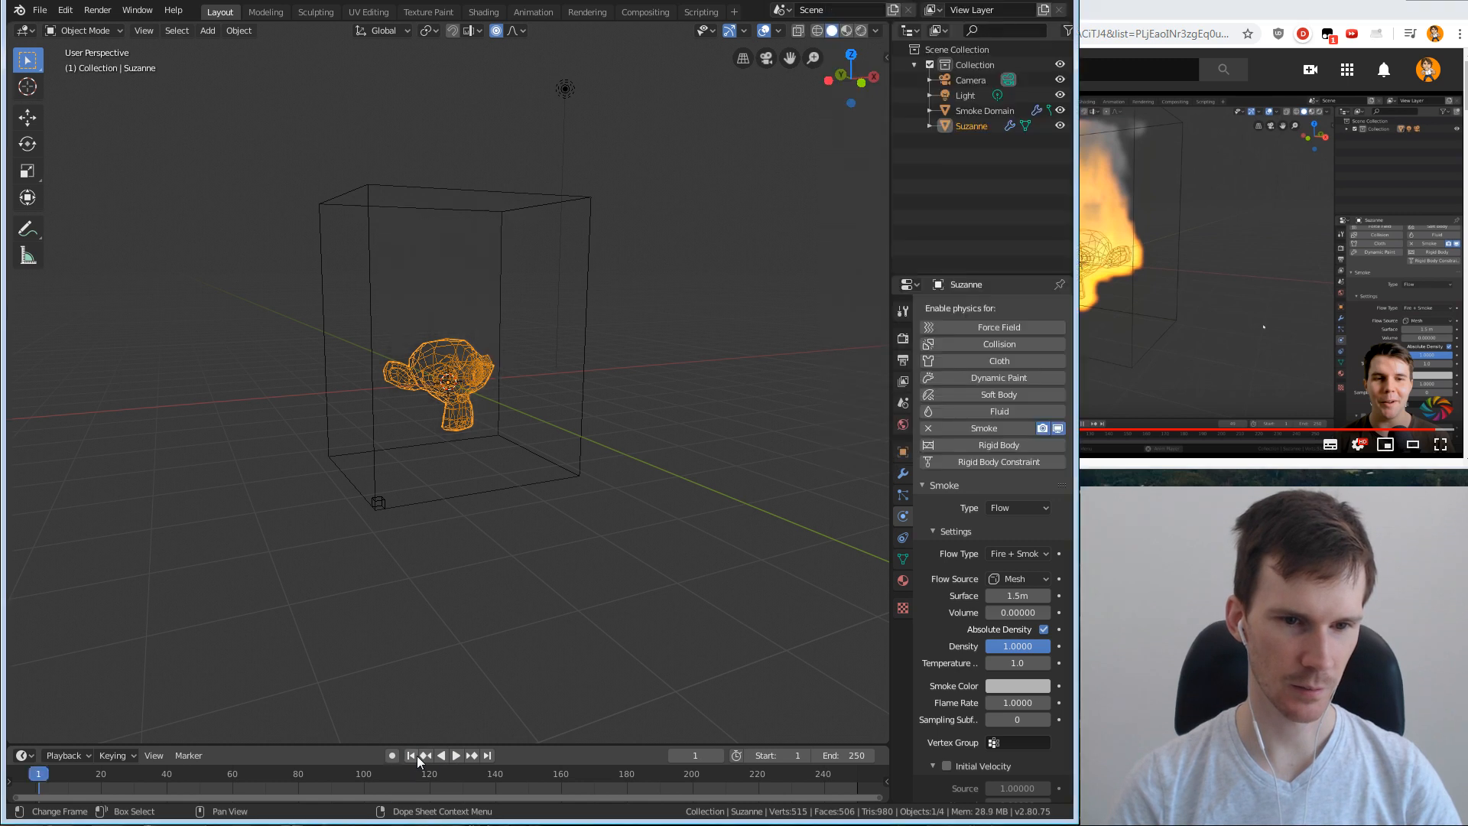
{"action": "left_click", "coordinate": [456, 756]}
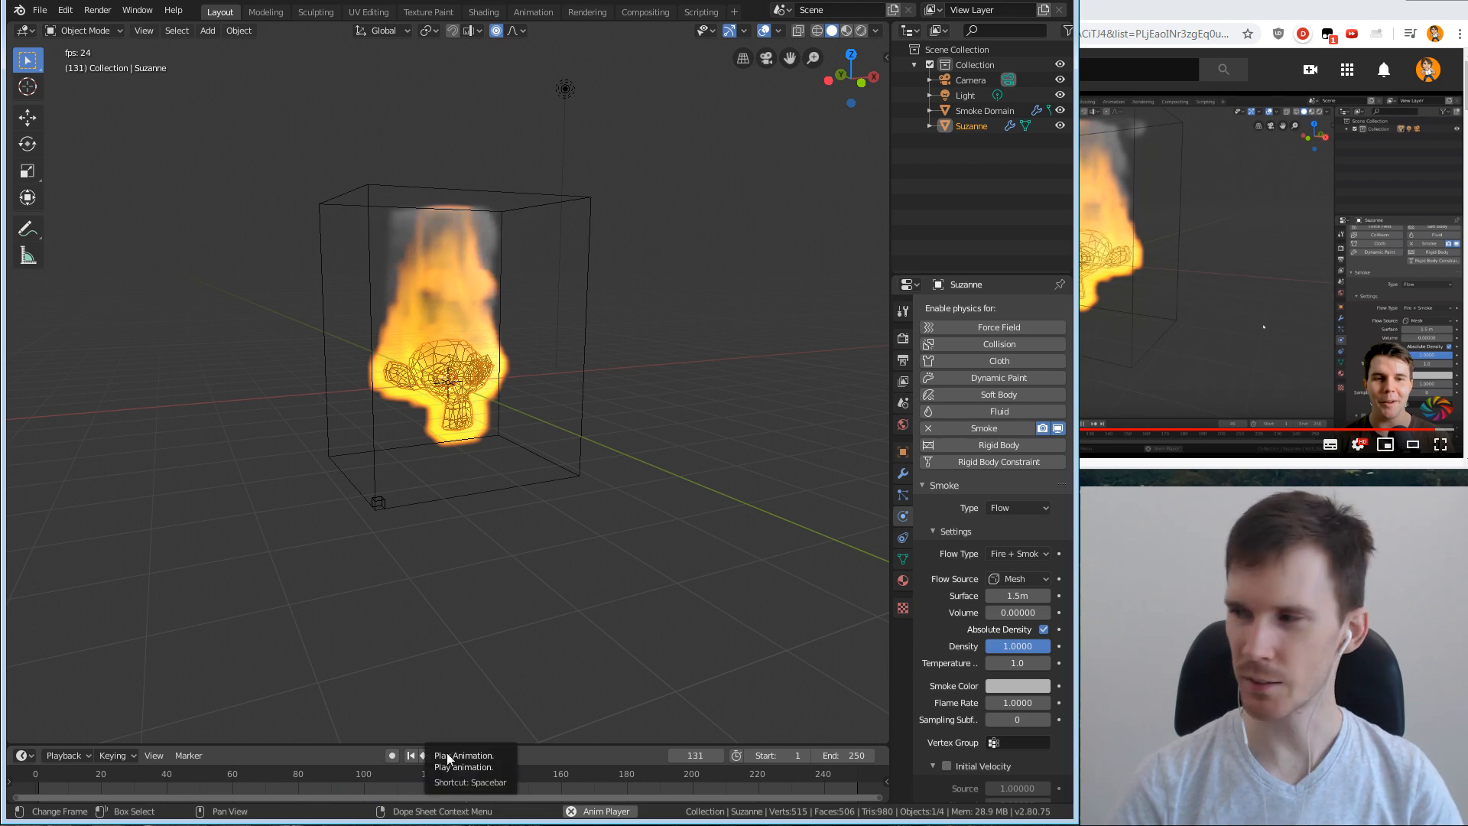
{"action": "scroll", "coordinate": [535, 445], "scroll_direction": "up", "scroll_amount": 5}
{"action": "scroll", "coordinate": [503, 397], "scroll_direction": "down", "scroll_amount": 2}
{"action": "middle_click_drag", "start_coordinate": [407, 374], "coordinate": [631, 403]}
{"action": "middle_click_drag", "start_coordinate": [428, 428], "coordinate": [617, 419]}
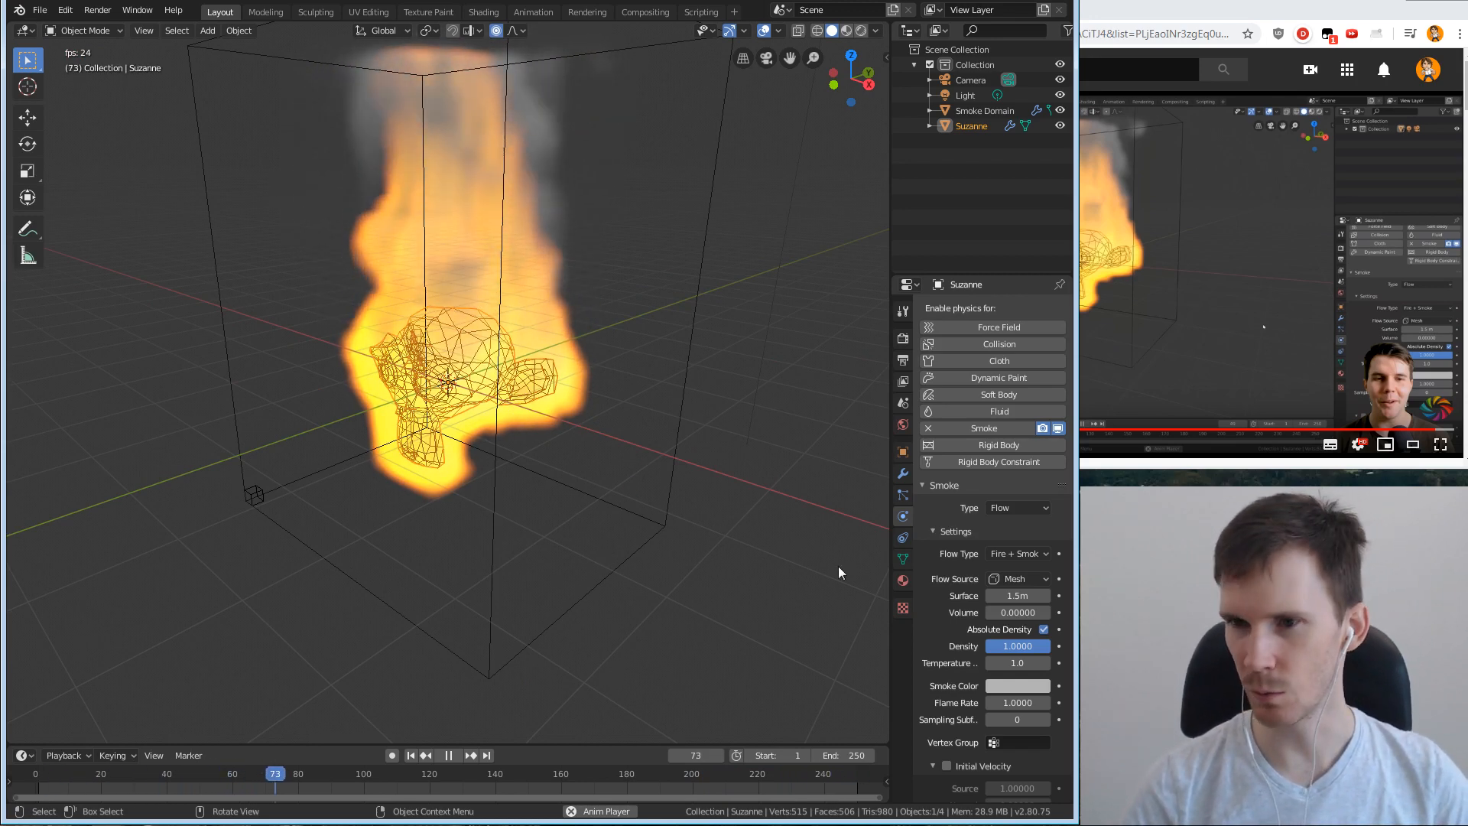
Resume the tutorial in the browser, enable uBlock Origin for the page and continue to "Part 2, Level 1: Modelling".
{"action": "left_click", "coordinate": [1242, 275]}
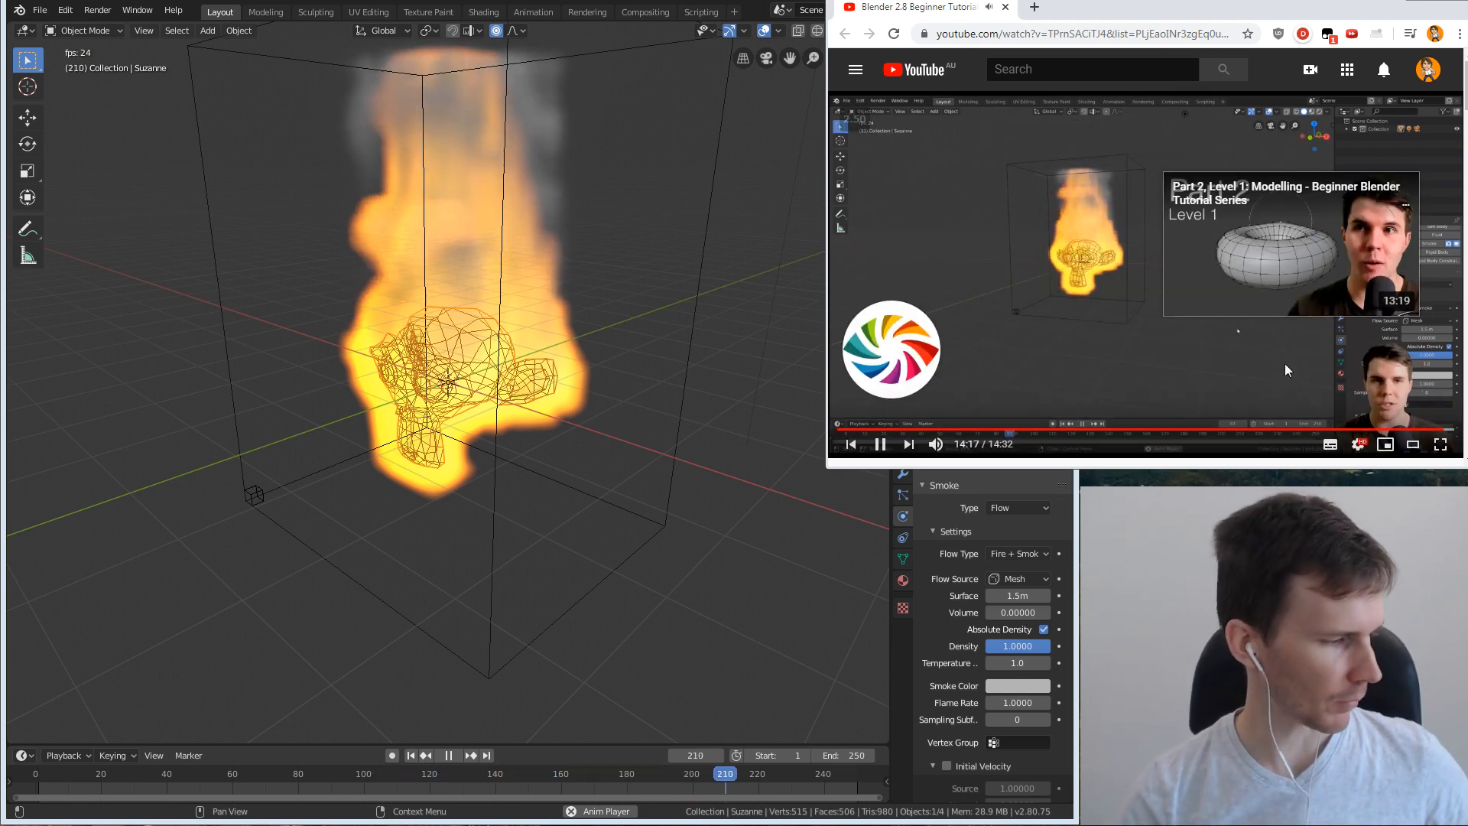
{"action": "left_click", "coordinate": [1278, 34]}
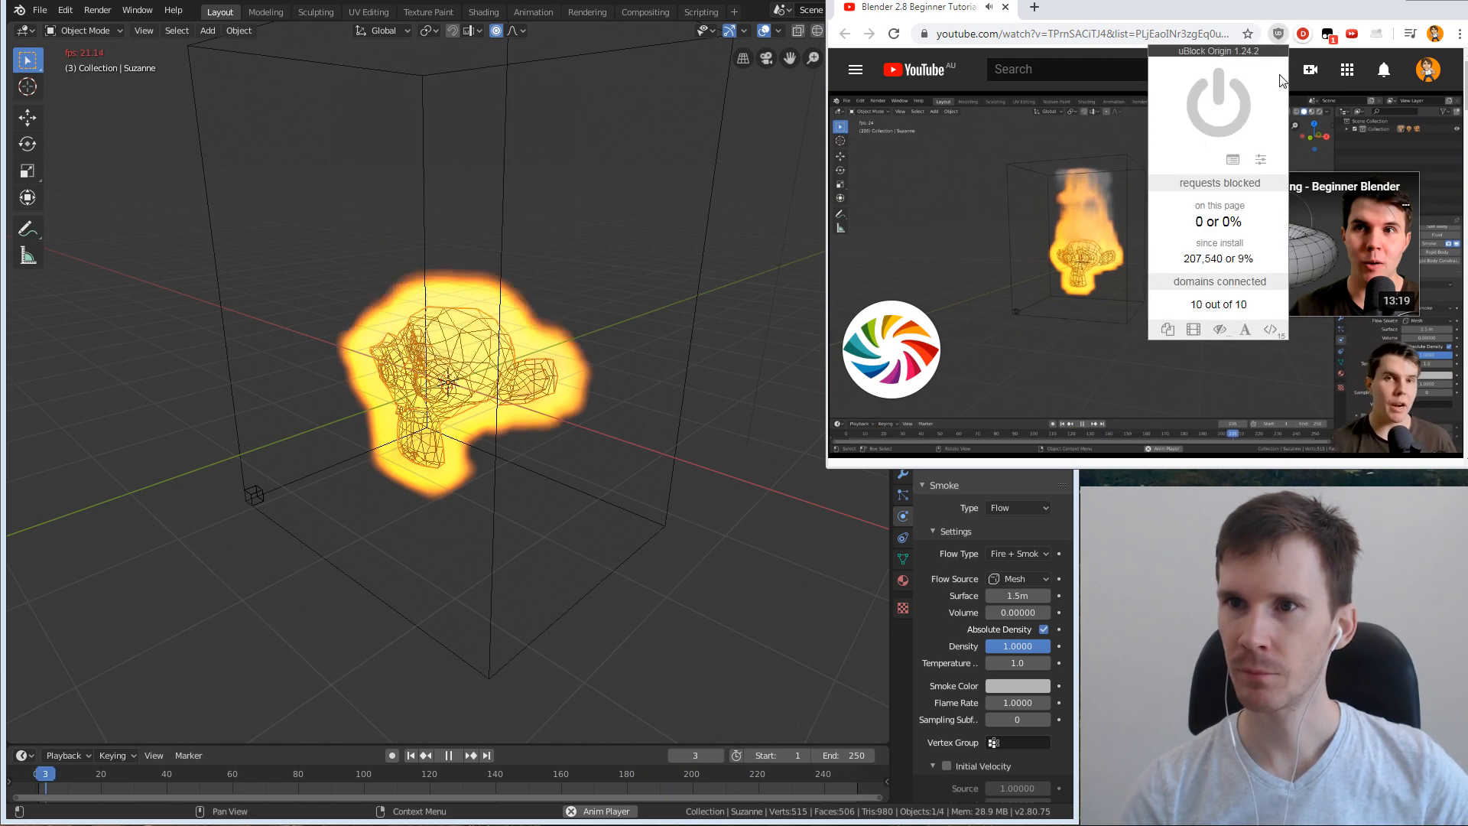
{"action": "left_click", "coordinate": [1219, 103]}
{"action": "left_click", "coordinate": [1332, 21]}
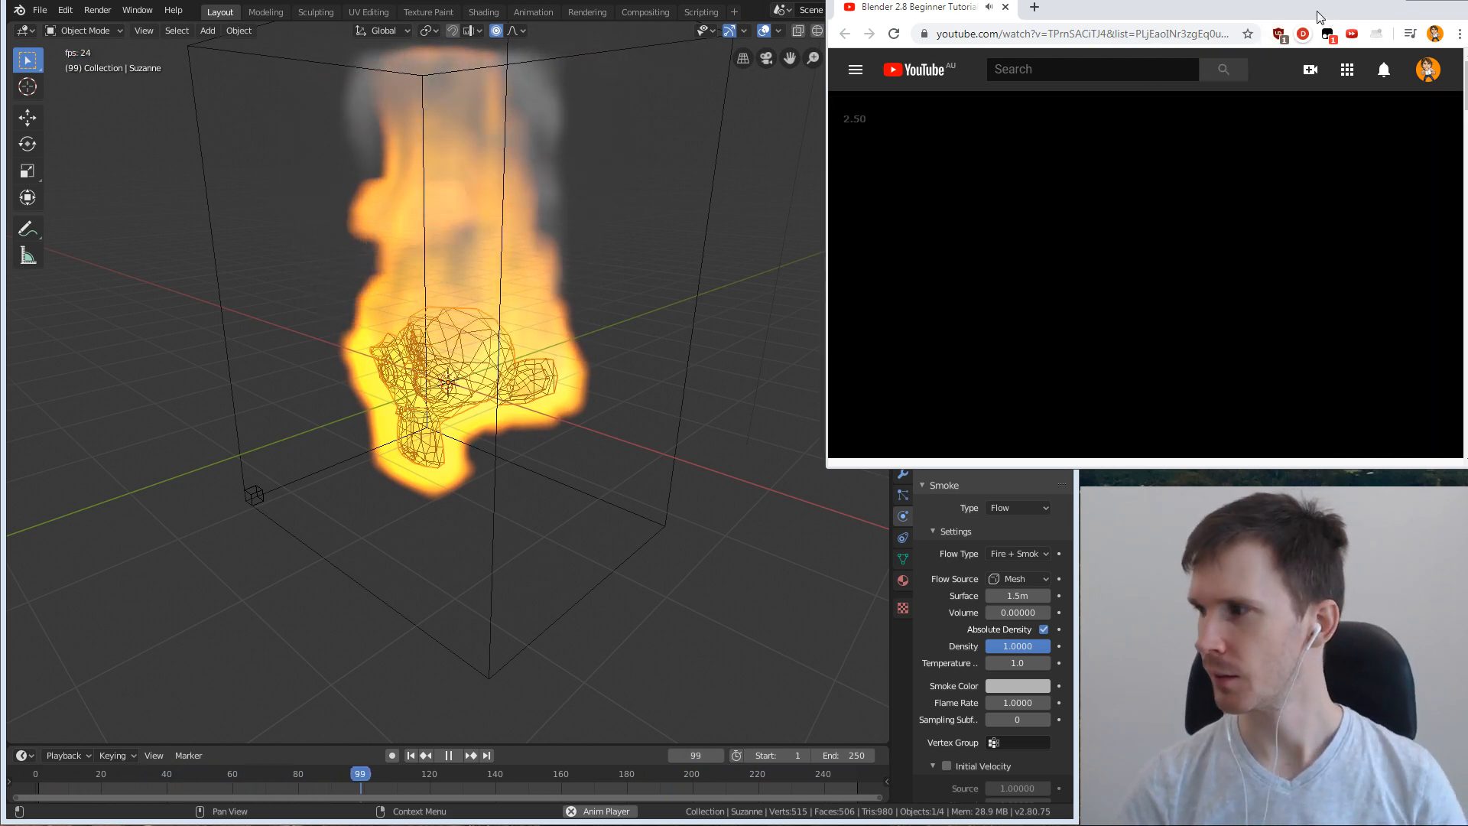
{"action": "left_click", "coordinate": [1401, 385]}
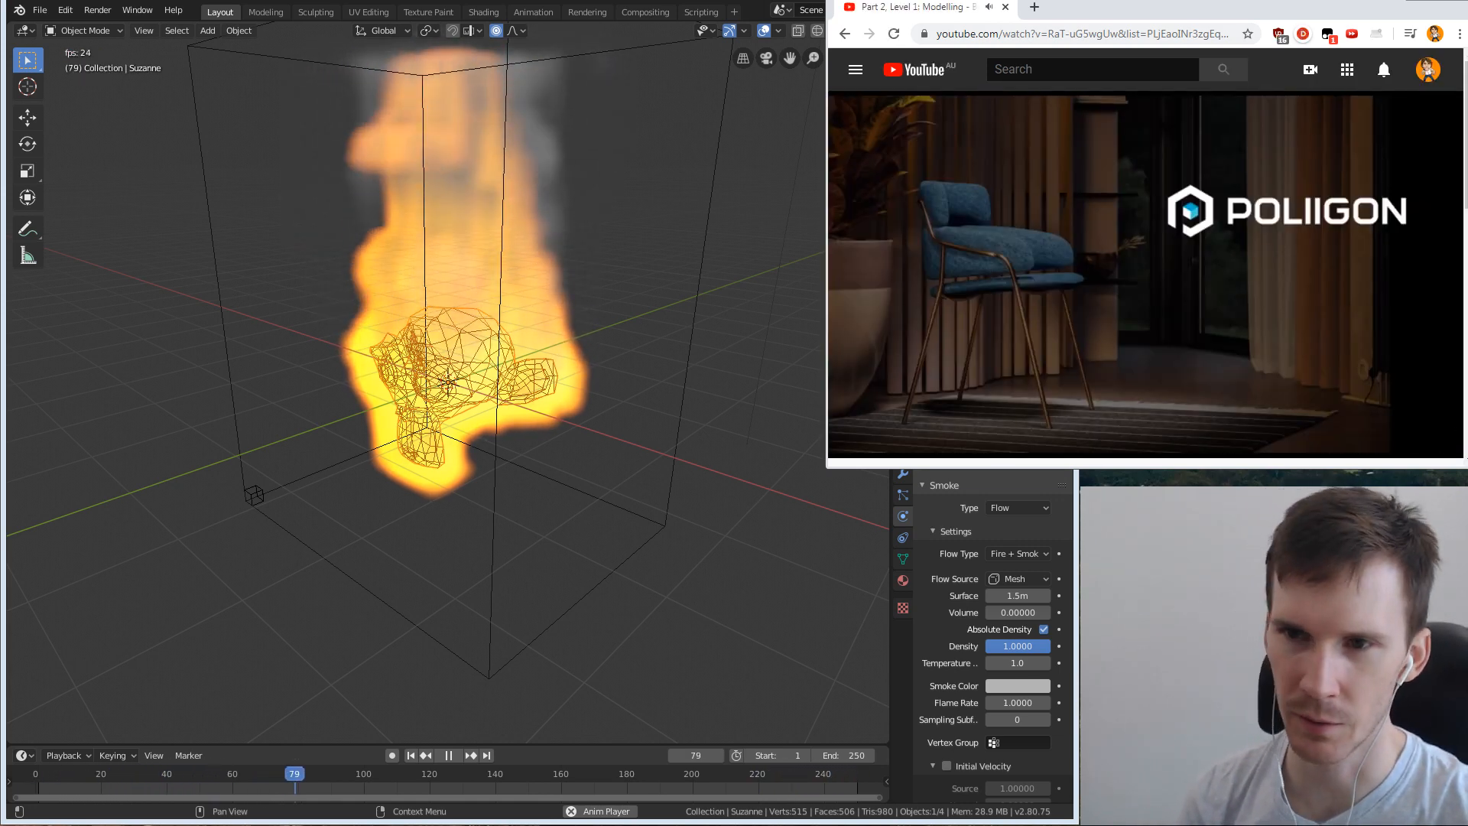
Speed up playback of the Part 2 tutorial video to 2.70x.
{"action": "key", "text": "shift+period"}
{"action": "key", "text": "shift+period"}
{"action": "key", "text": "shift+period"}
{"action": "key", "text": "shift+period"}
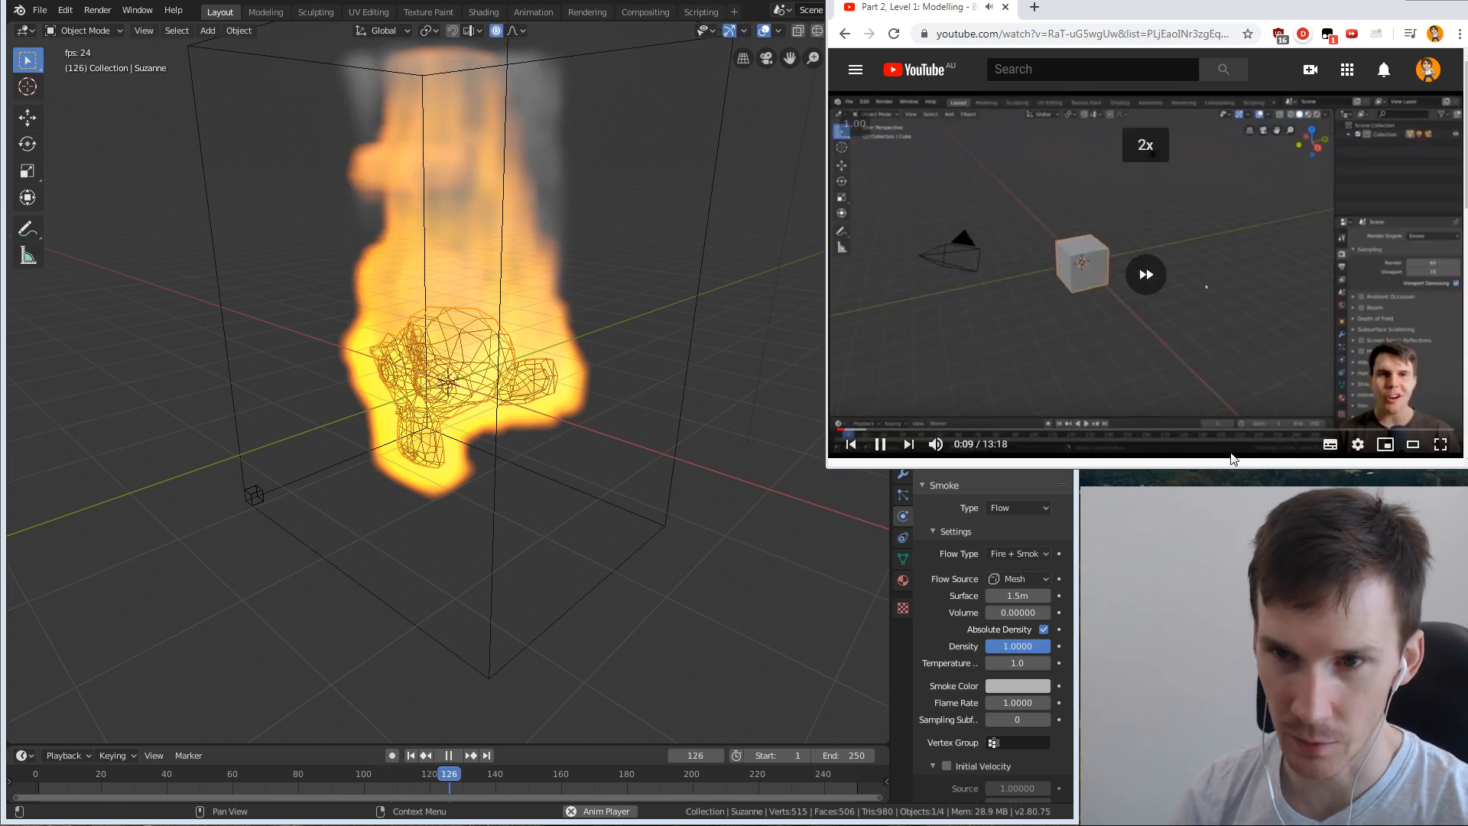
{"action": "key", "text": "shift+comma"}
{"action": "key", "text": "shift+period"}
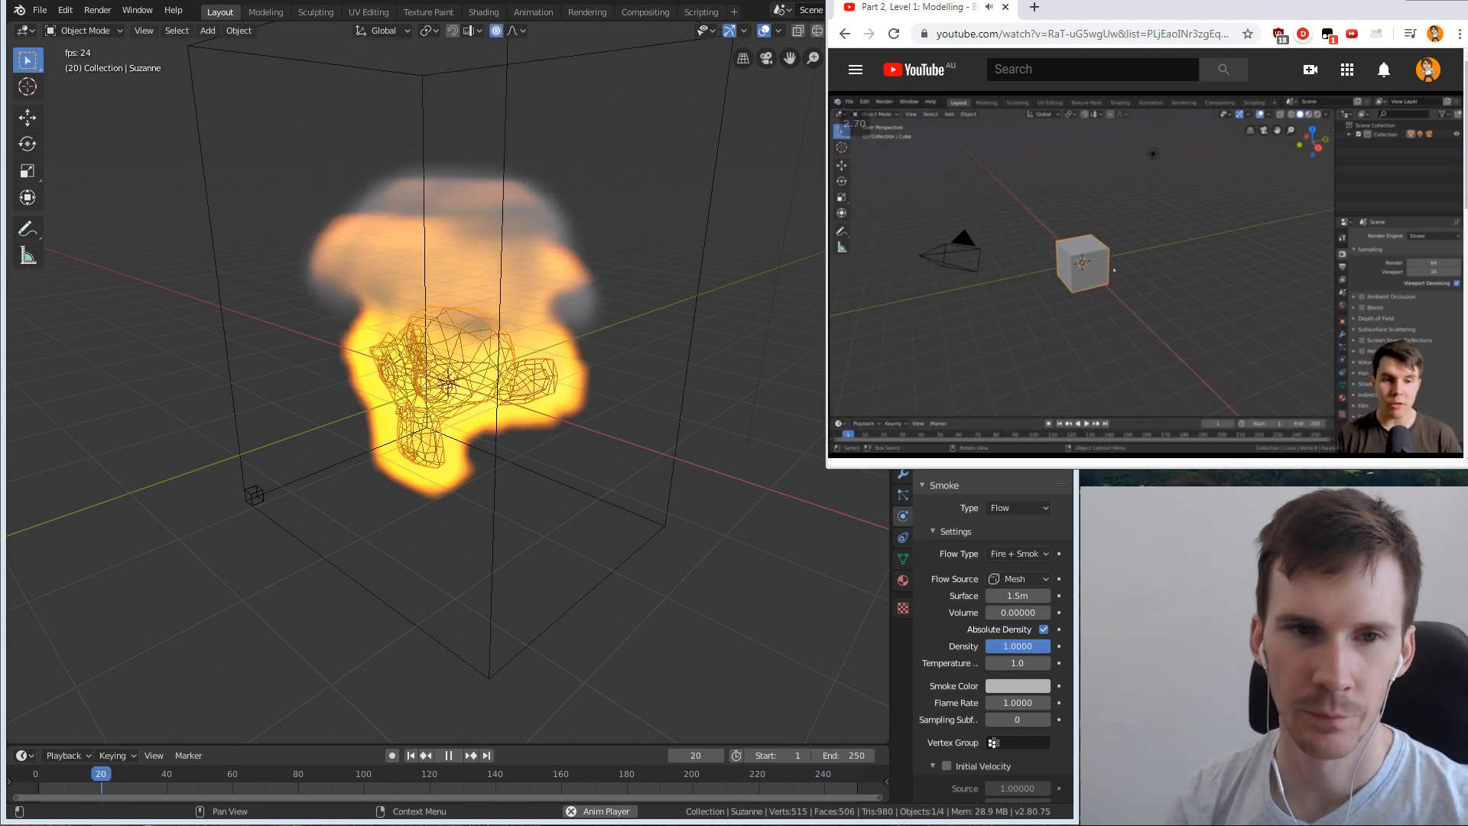
Pause the tutorial and start a new General file in Blender, discarding the unsaved smoke scene.
{"action": "left_click", "coordinate": [435, 244]}
{"action": "left_click", "coordinate": [1165, 329]}
{"action": "left_click", "coordinate": [741, 285]}
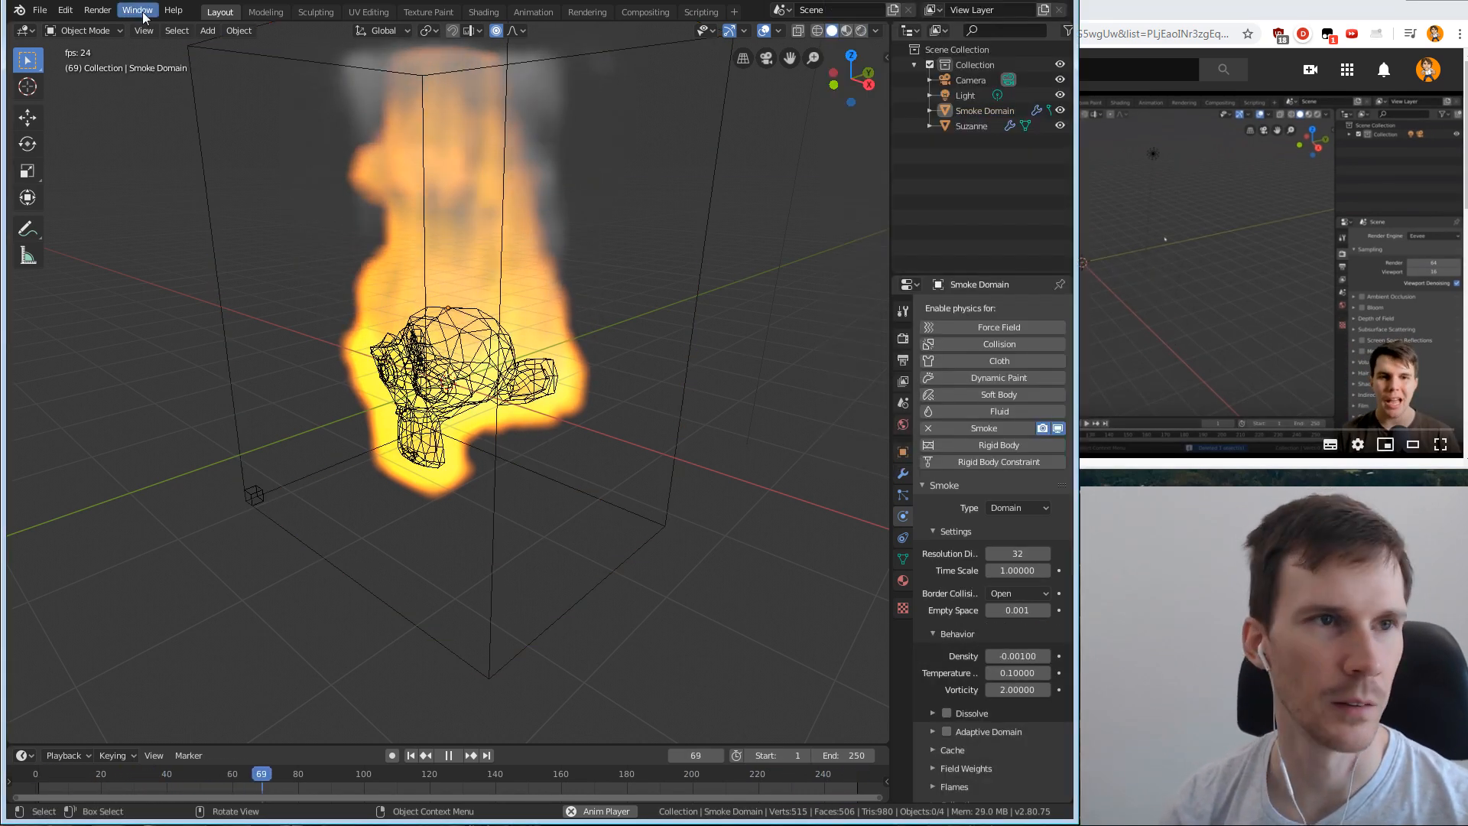
{"action": "left_click", "coordinate": [39, 10]}
{"action": "mouse_move", "coordinate": [59, 29]}
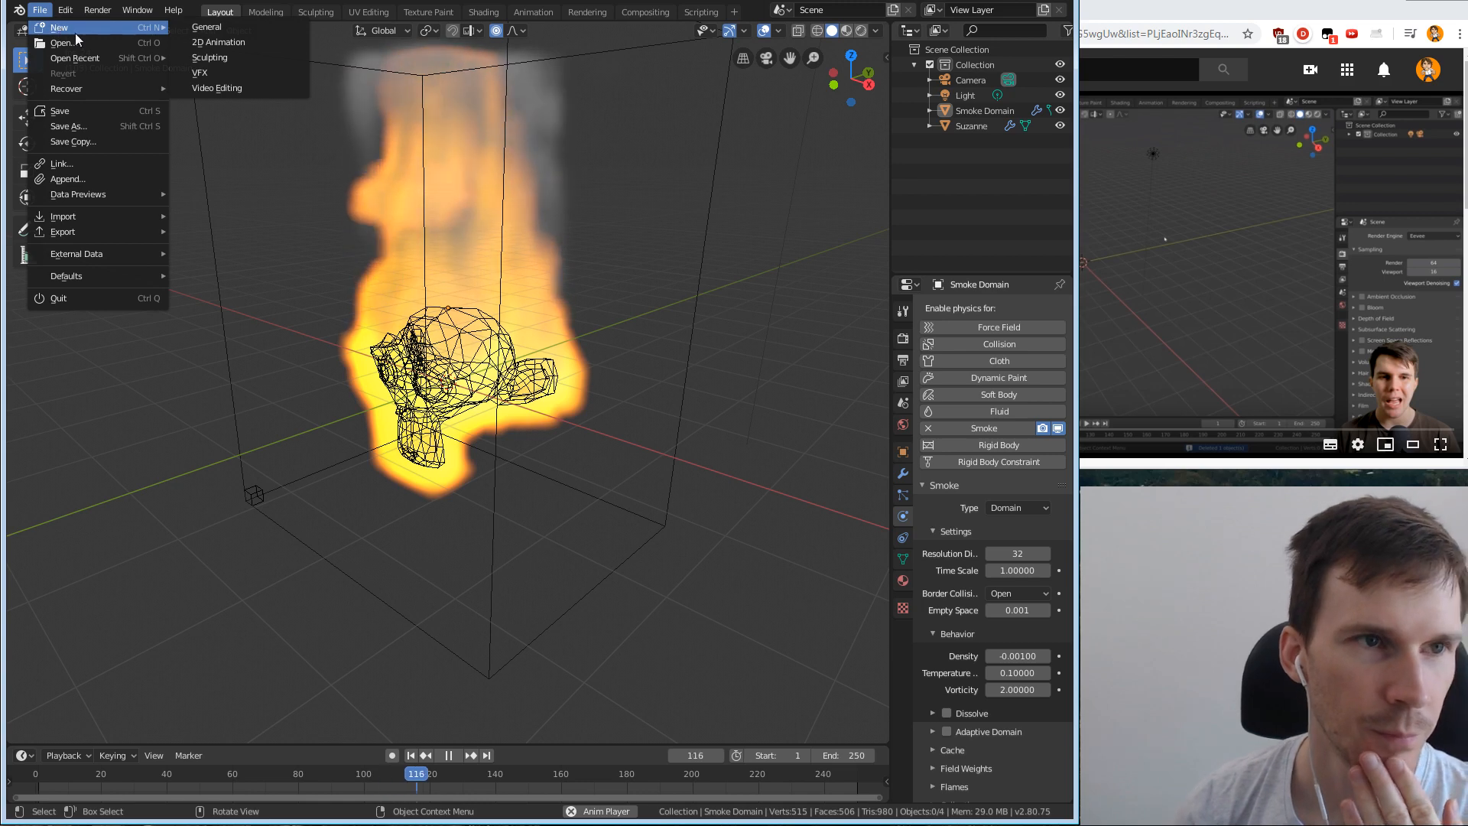
{"action": "left_click", "coordinate": [248, 30]}
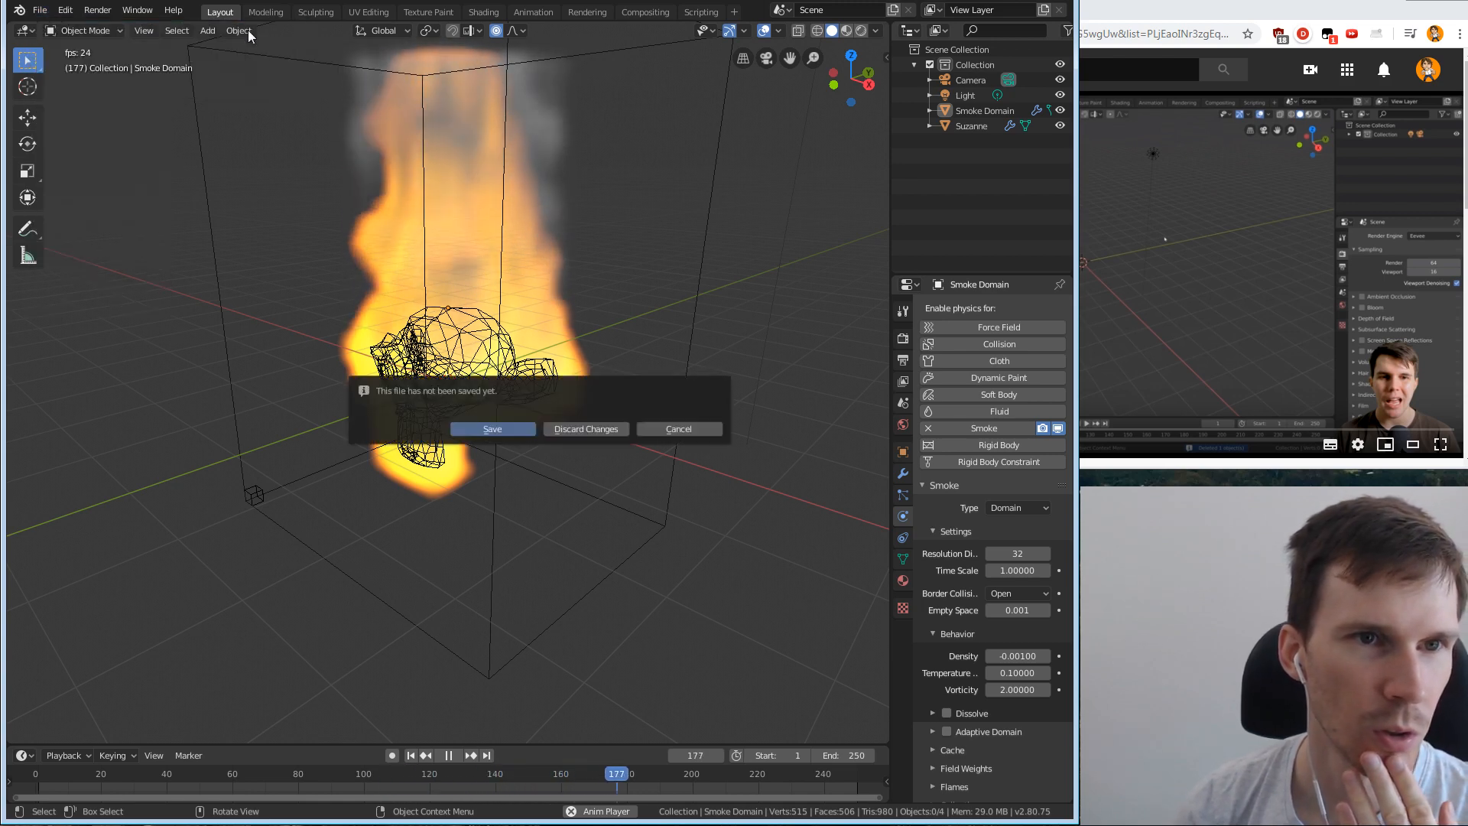
{"action": "left_click", "coordinate": [612, 430]}
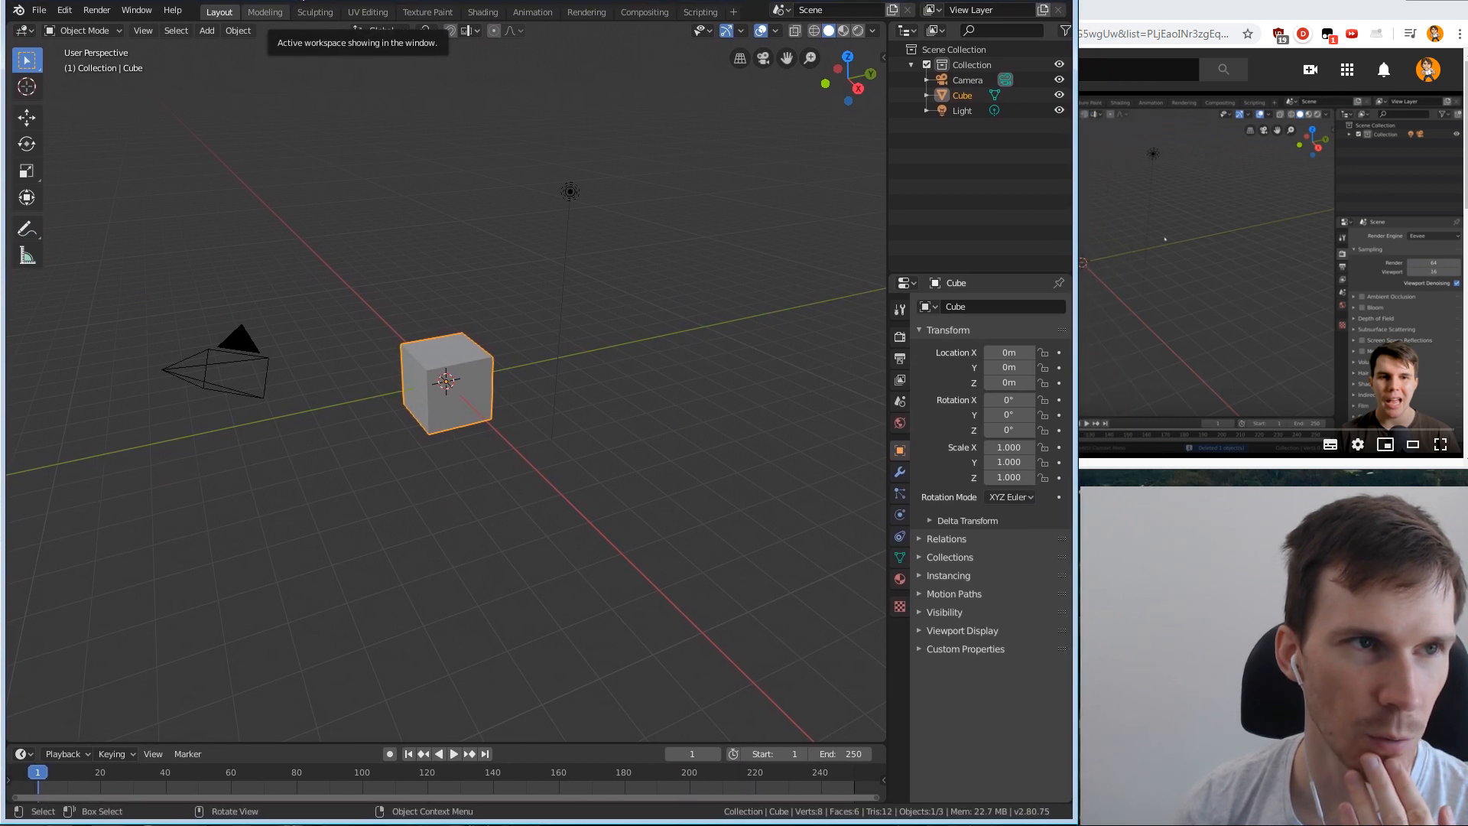
Open a second Blender 2.80 window and move it away from the upper edge of the screen.
{"action": "left_click", "coordinate": [65, 10]}
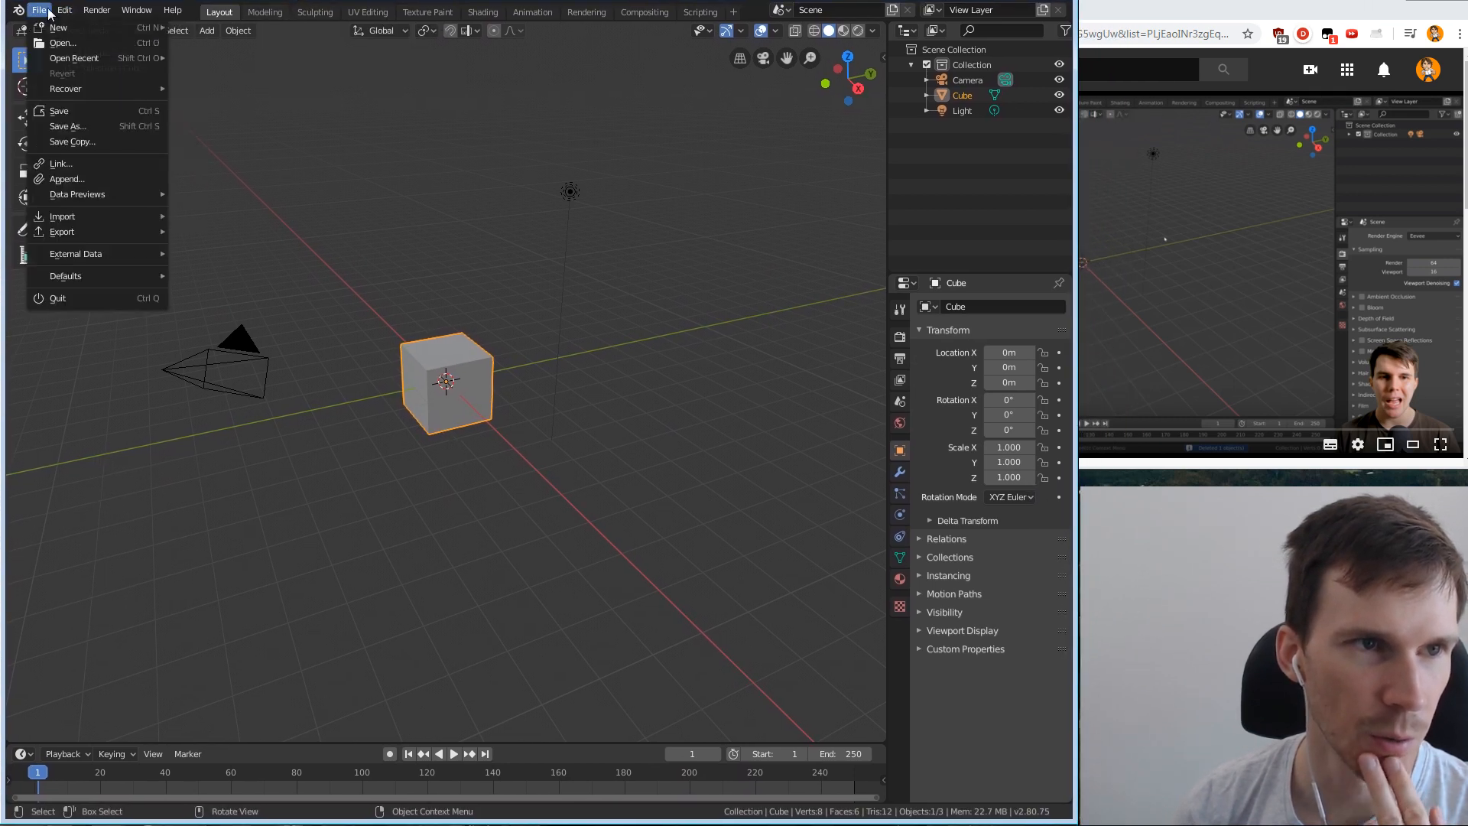
{"action": "left_click", "coordinate": [48, 11]}
{"action": "left_click", "coordinate": [1210, 10]}
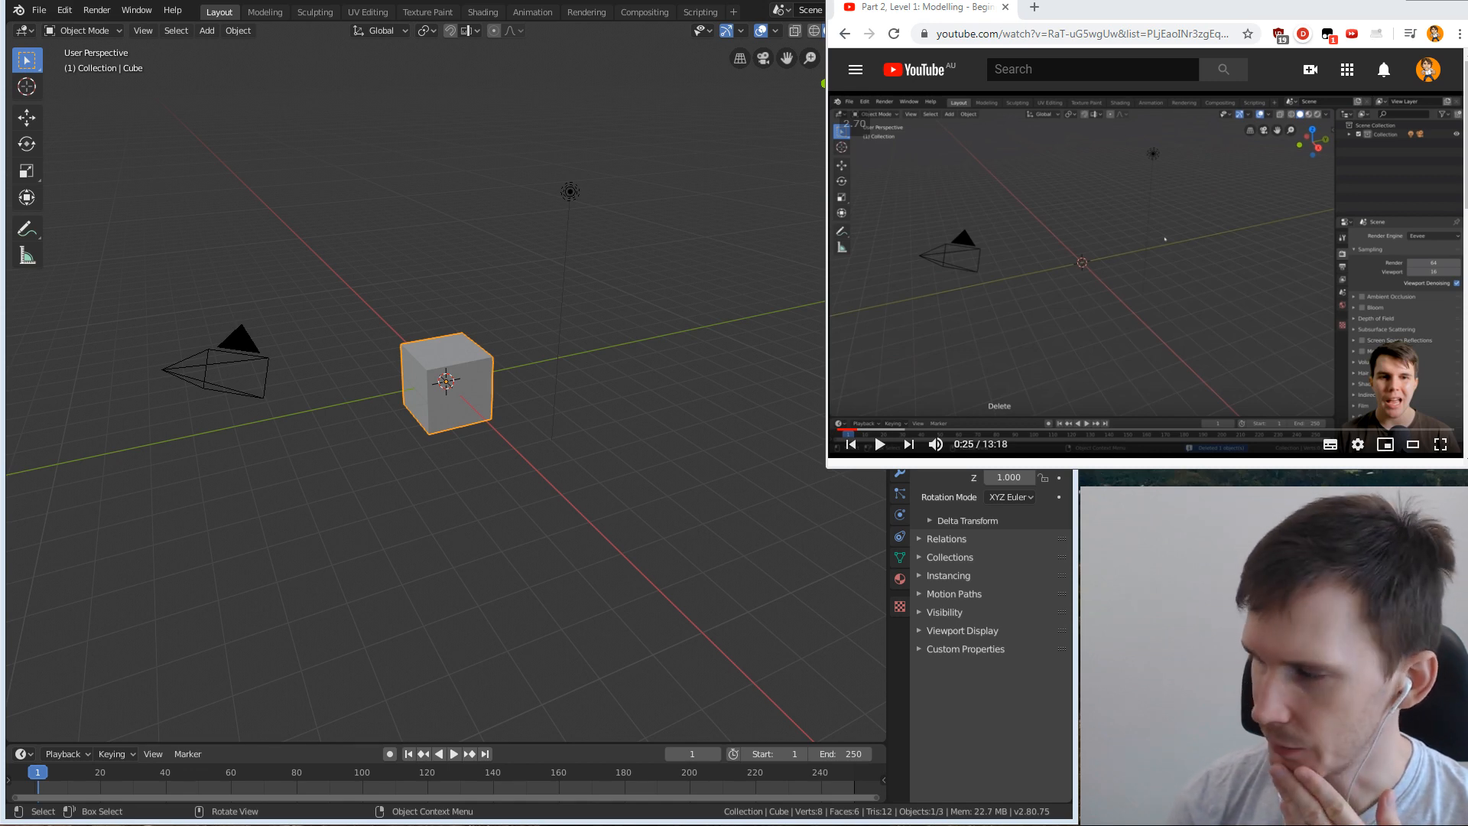
{"action": "middle_click_drag", "start_coordinate": [765, 360], "coordinate": [654, 415]}
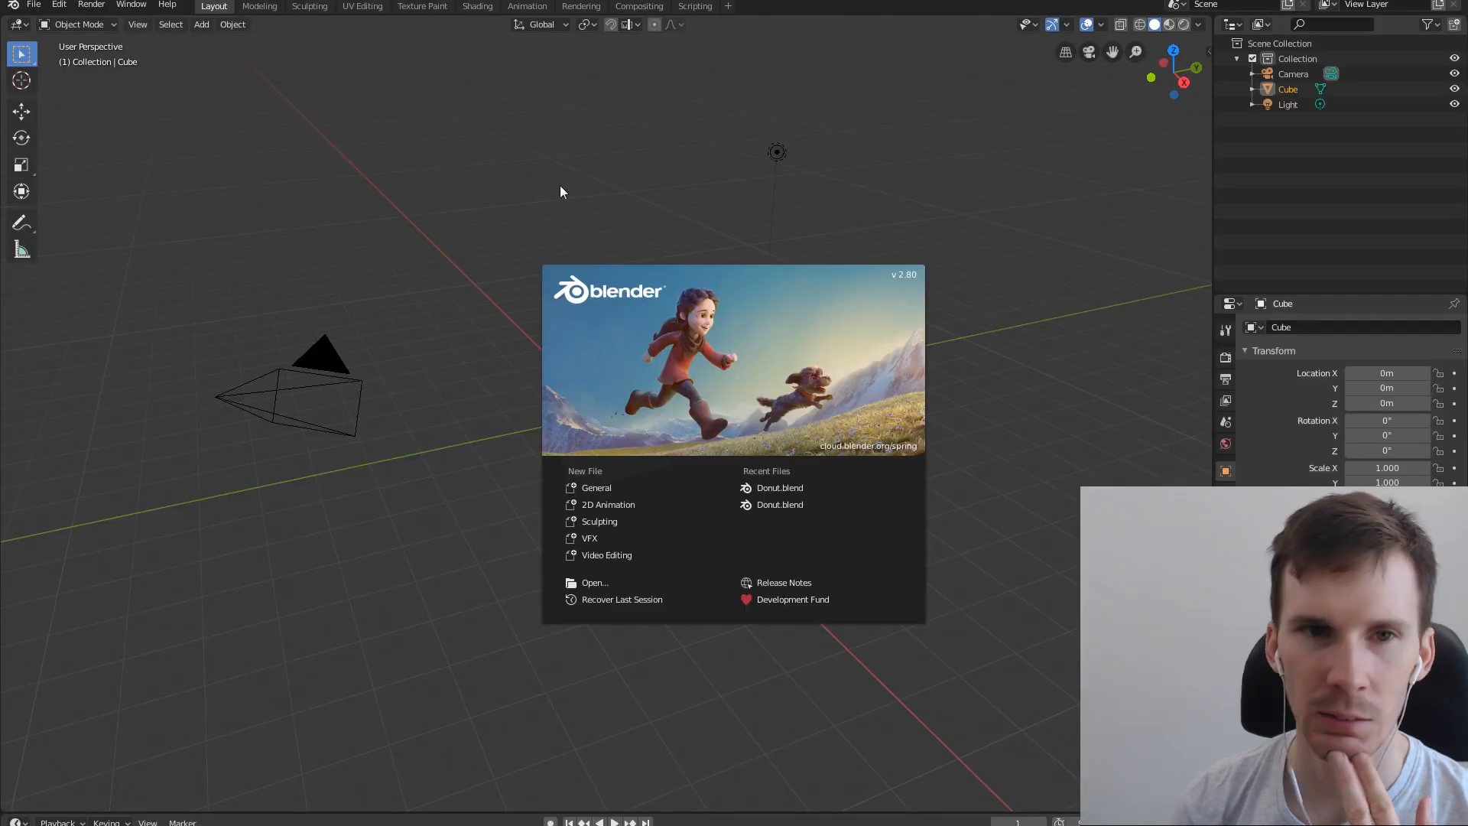
{"action": "left_click_drag", "start_coordinate": [416, 2], "coordinate": [521, 58]}
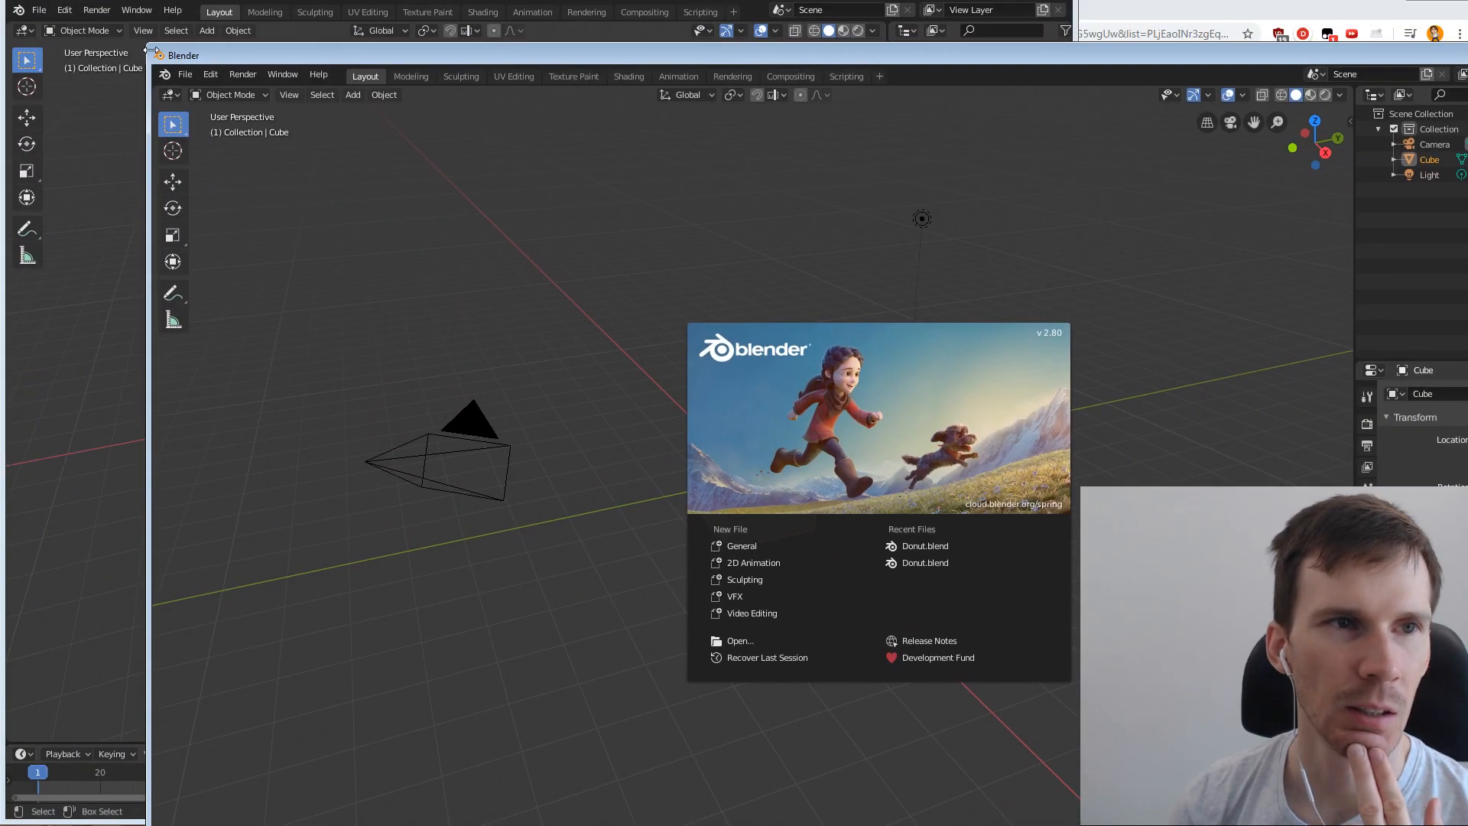
Move and resize the second Blender window to fit beside the tutorial browser.
{"action": "left_click_drag", "start_coordinate": [149, 47], "coordinate": [411, 186]}
{"action": "left_click_drag", "start_coordinate": [767, 194], "coordinate": [365, 1]}
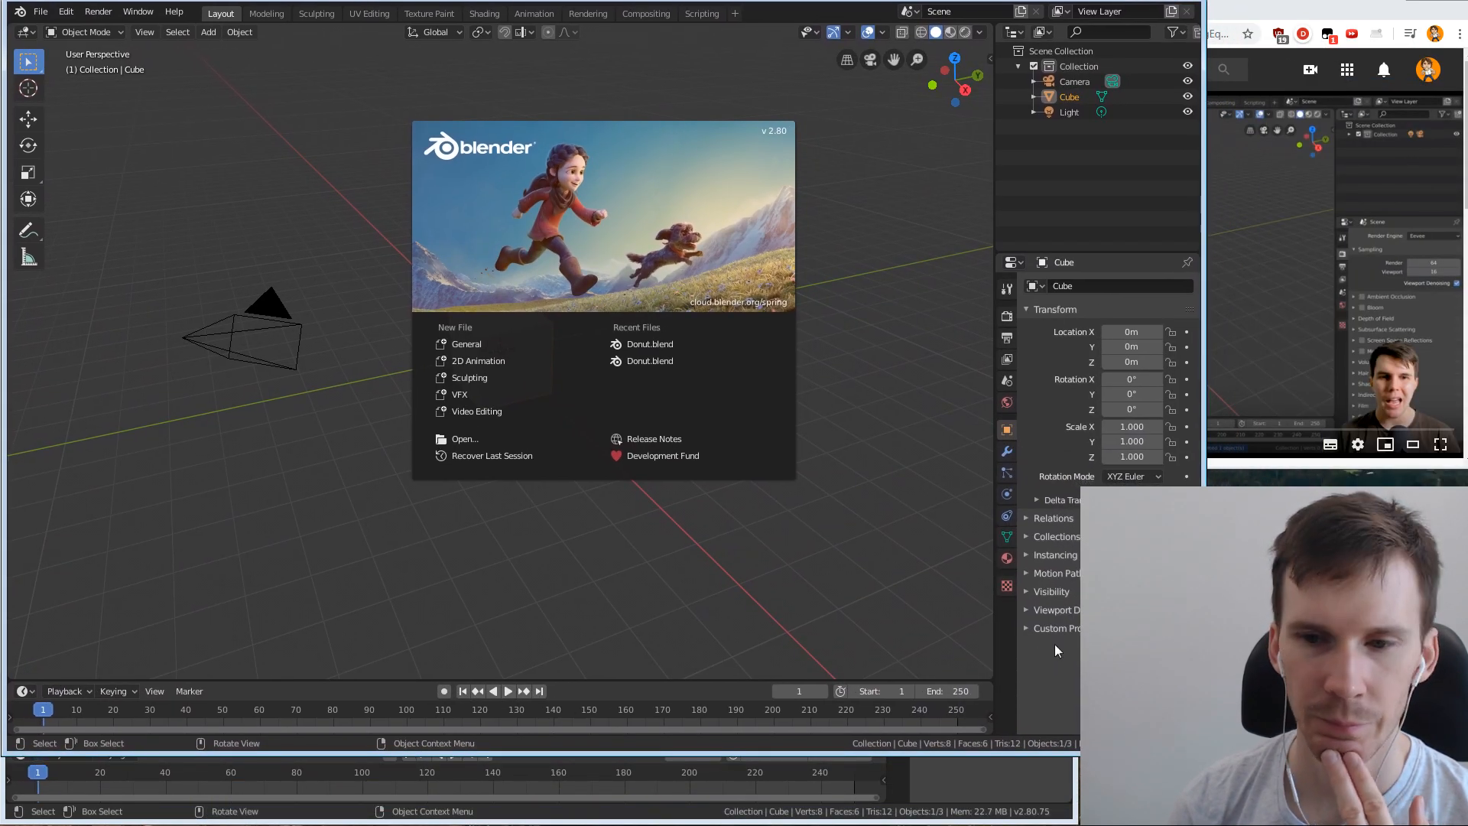
{"action": "left_click_drag", "start_coordinate": [1205, 755], "coordinate": [1076, 822]}
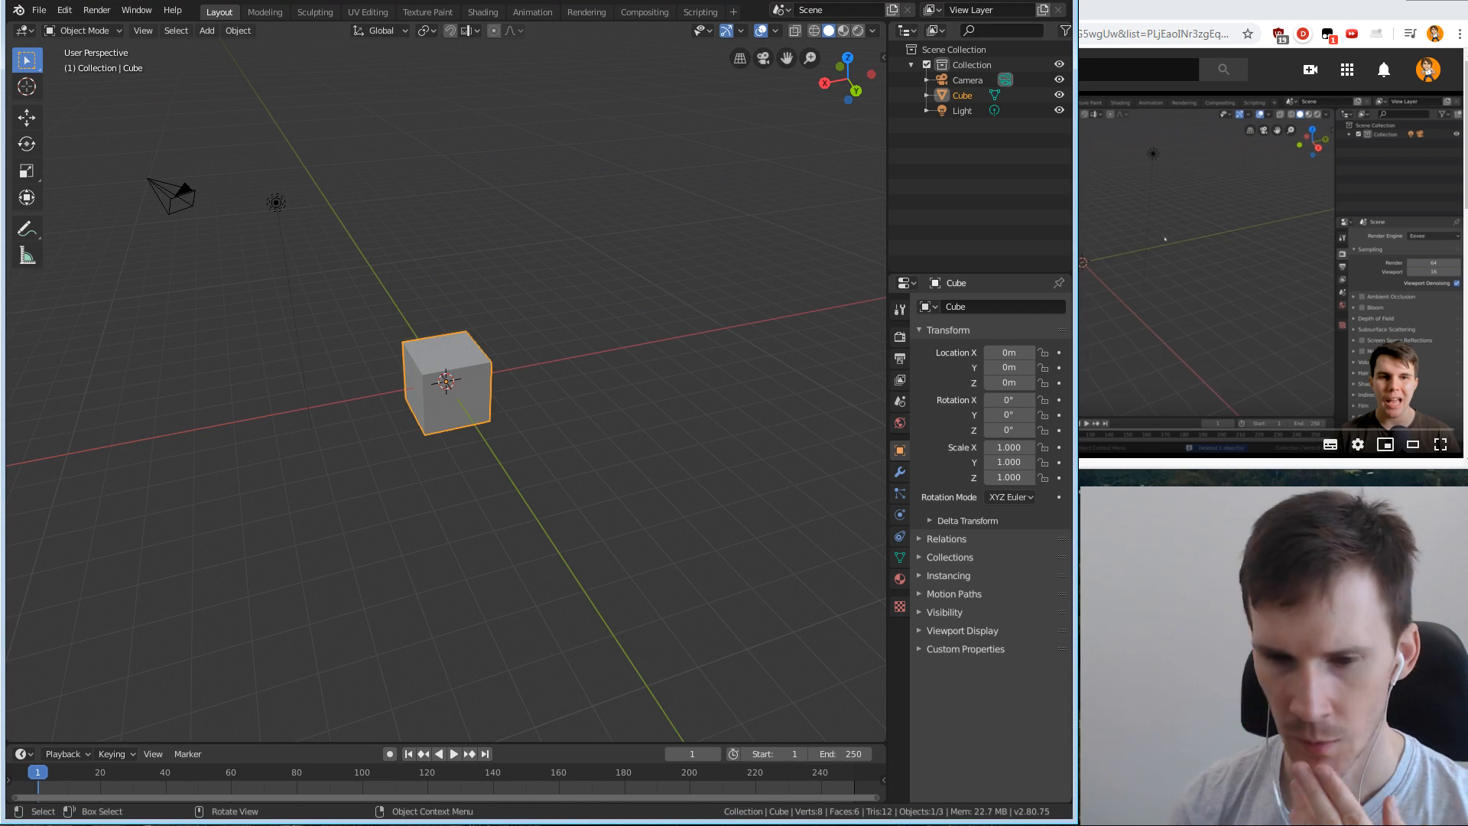
Resume the Part 2 tutorial video in the browser and delete the default cube from the Blender scene.
{"action": "left_click", "coordinate": [1214, 10]}
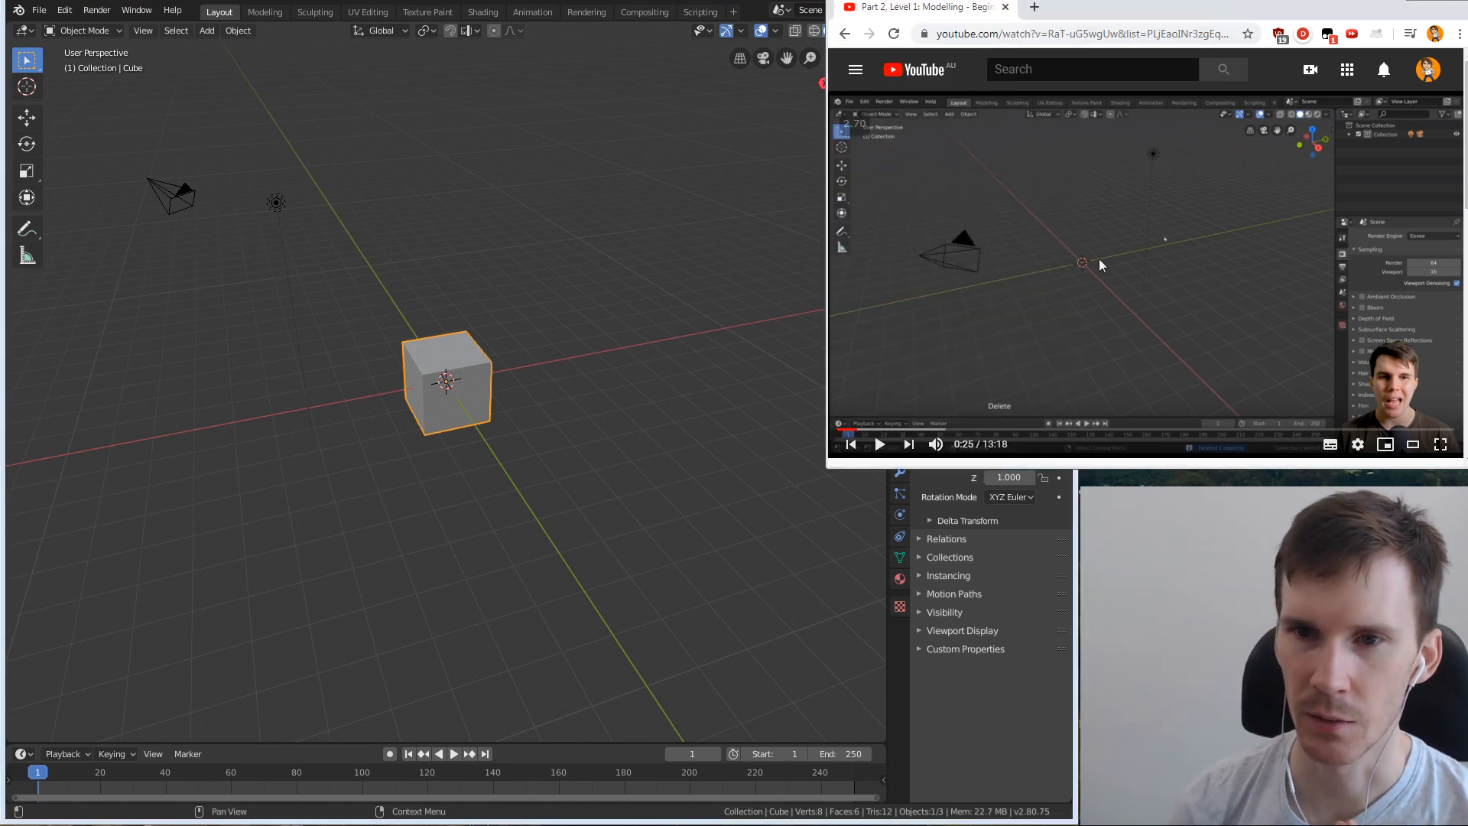
{"action": "left_click", "coordinate": [1092, 242]}
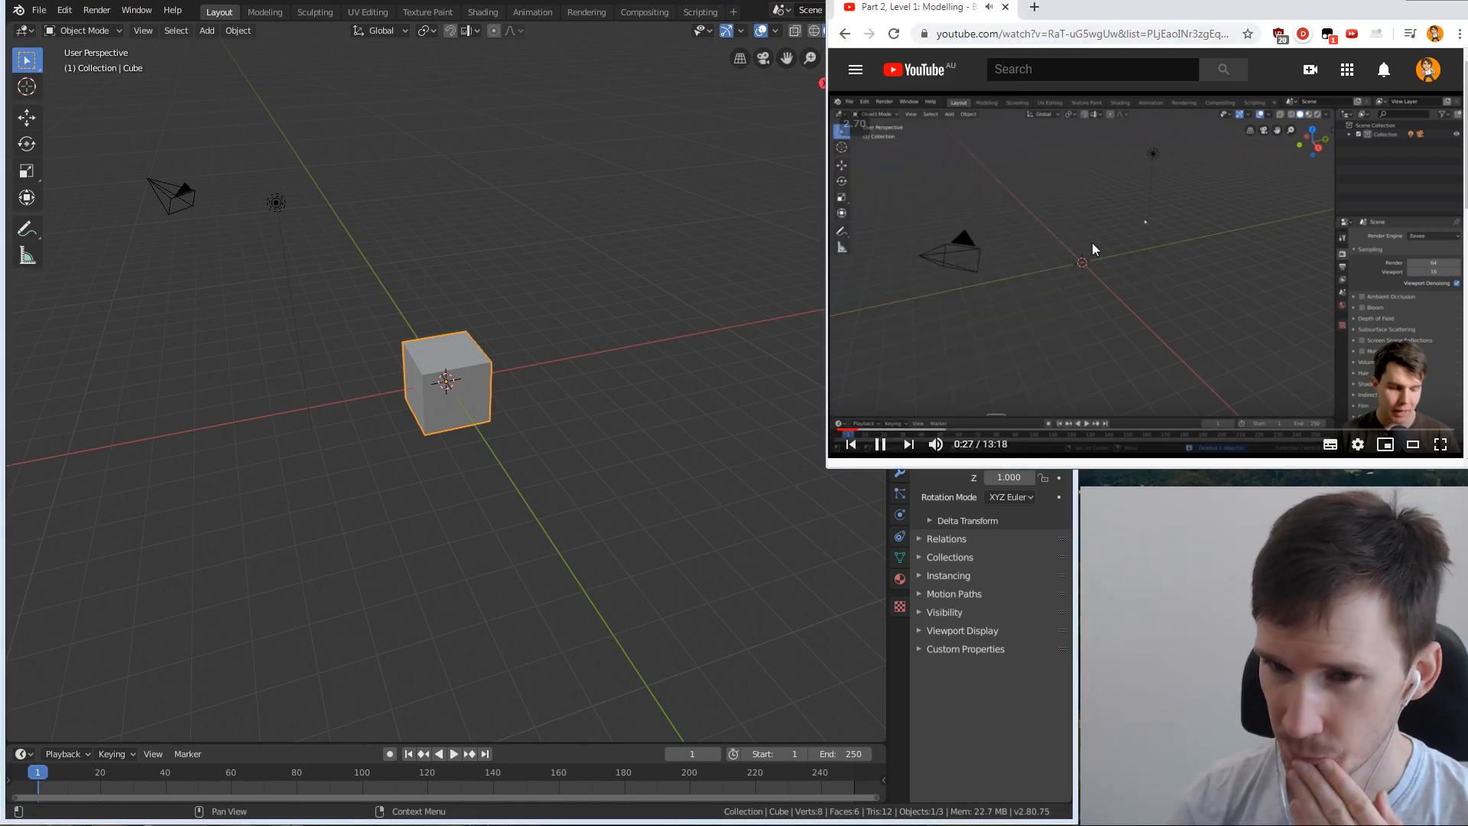
{"action": "left_click", "coordinate": [456, 392]}
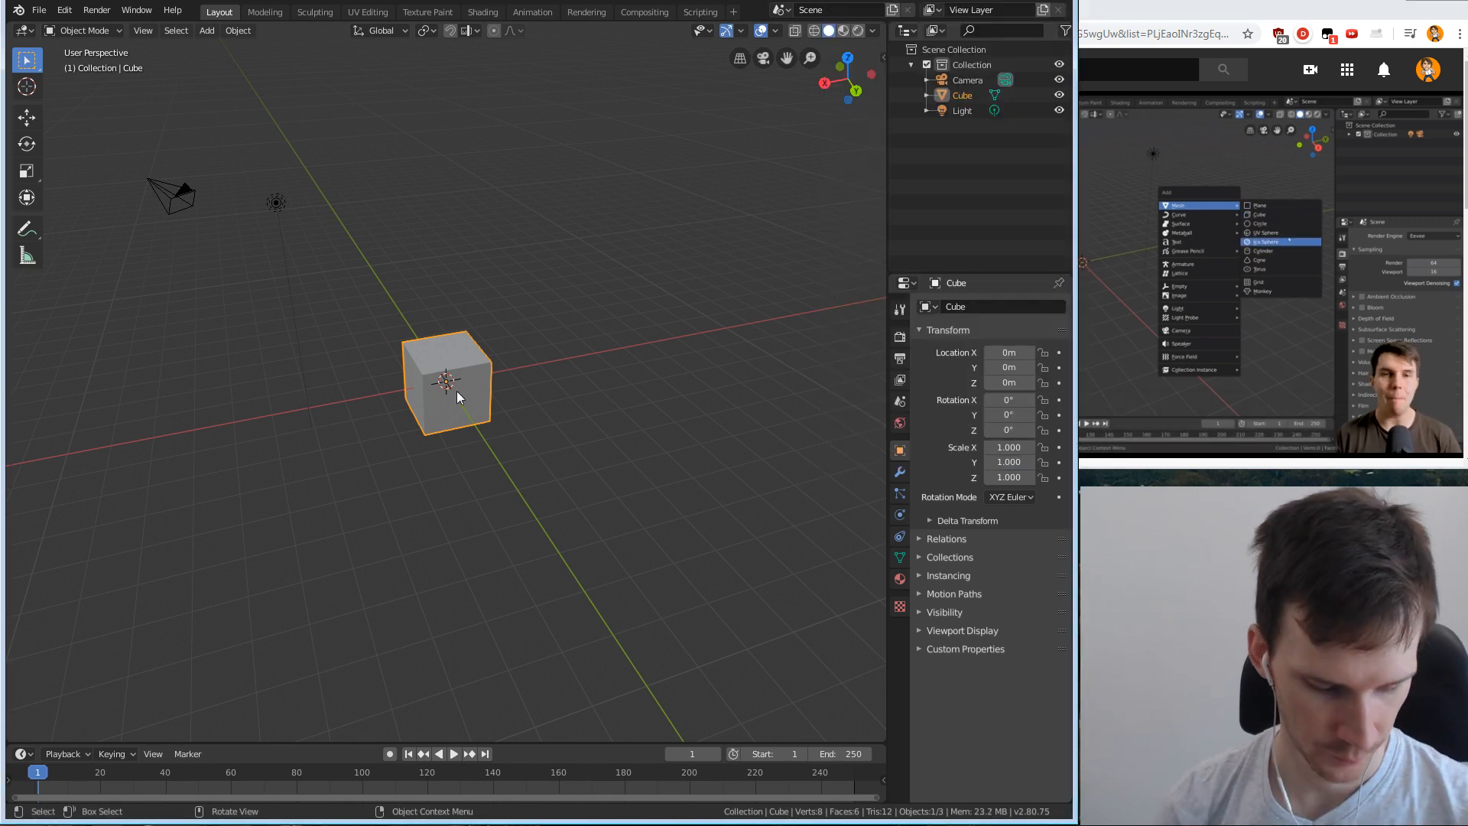
{"action": "key", "text": "x"}
{"action": "left_click", "coordinate": [458, 391]}
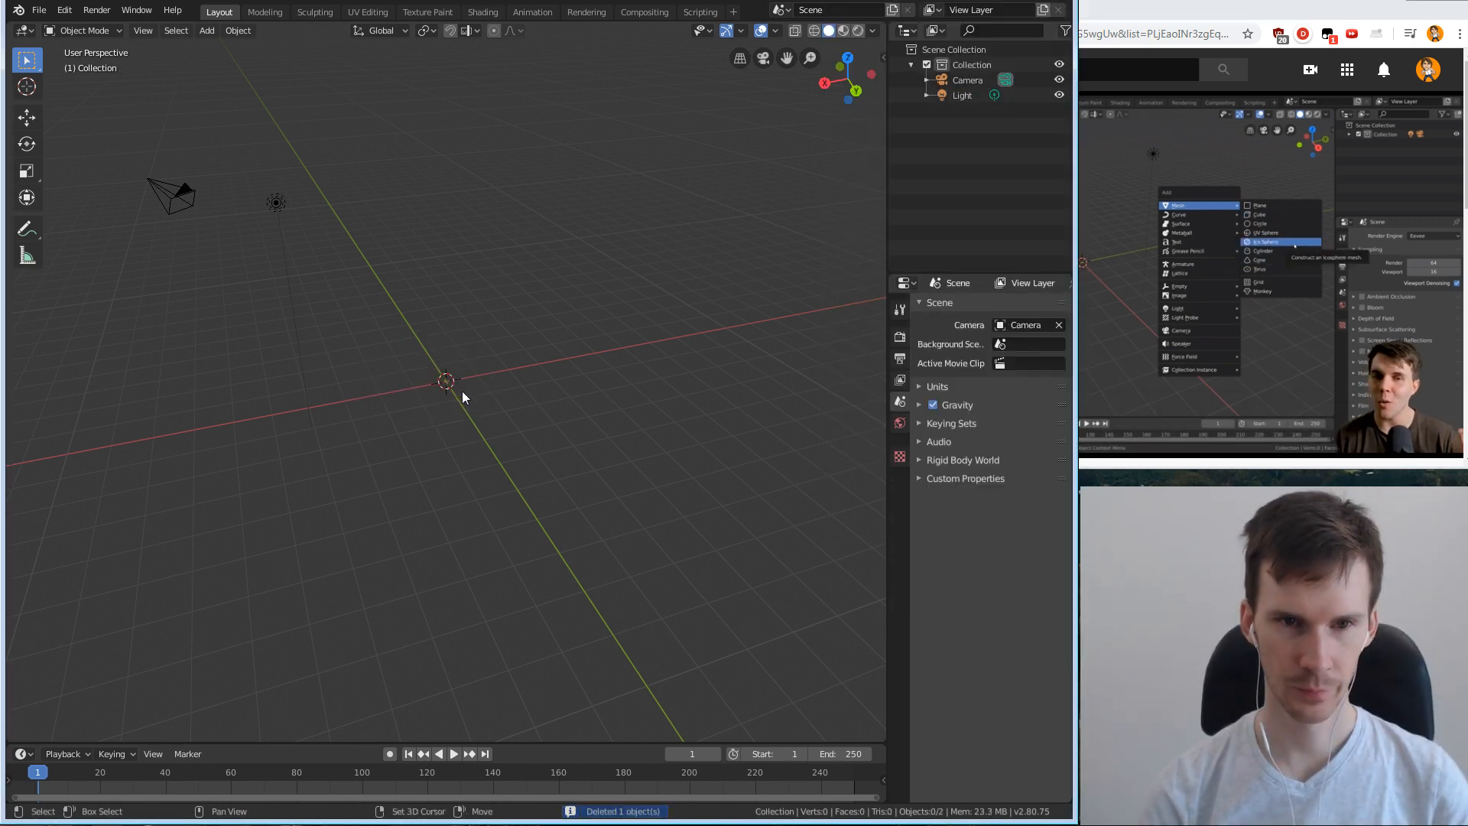
Add a torus mesh at the scene origin and expand its Add Torus settings.
{"action": "key", "text": "shift+a"}
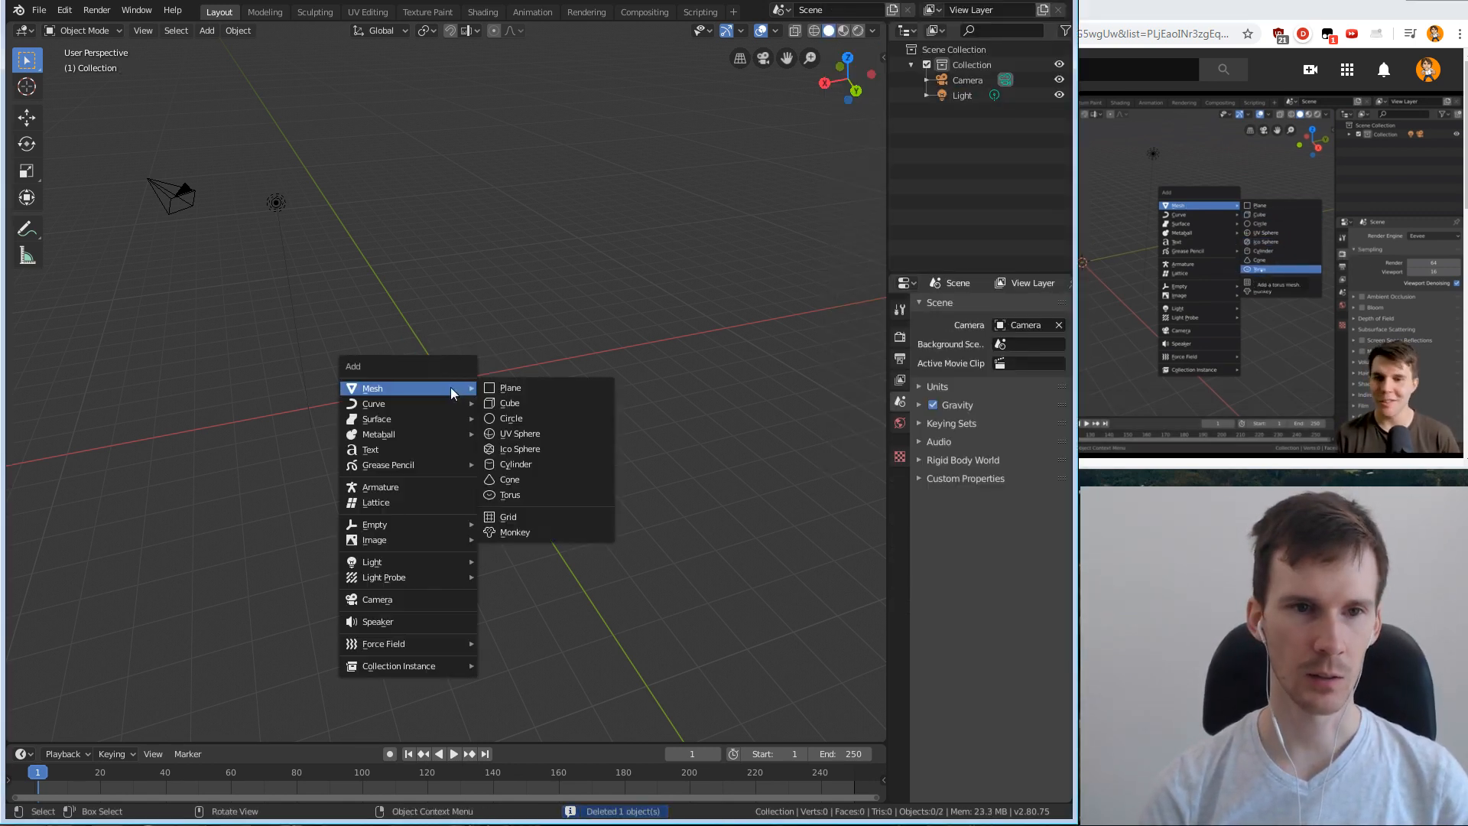
{"action": "left_click", "coordinate": [525, 493]}
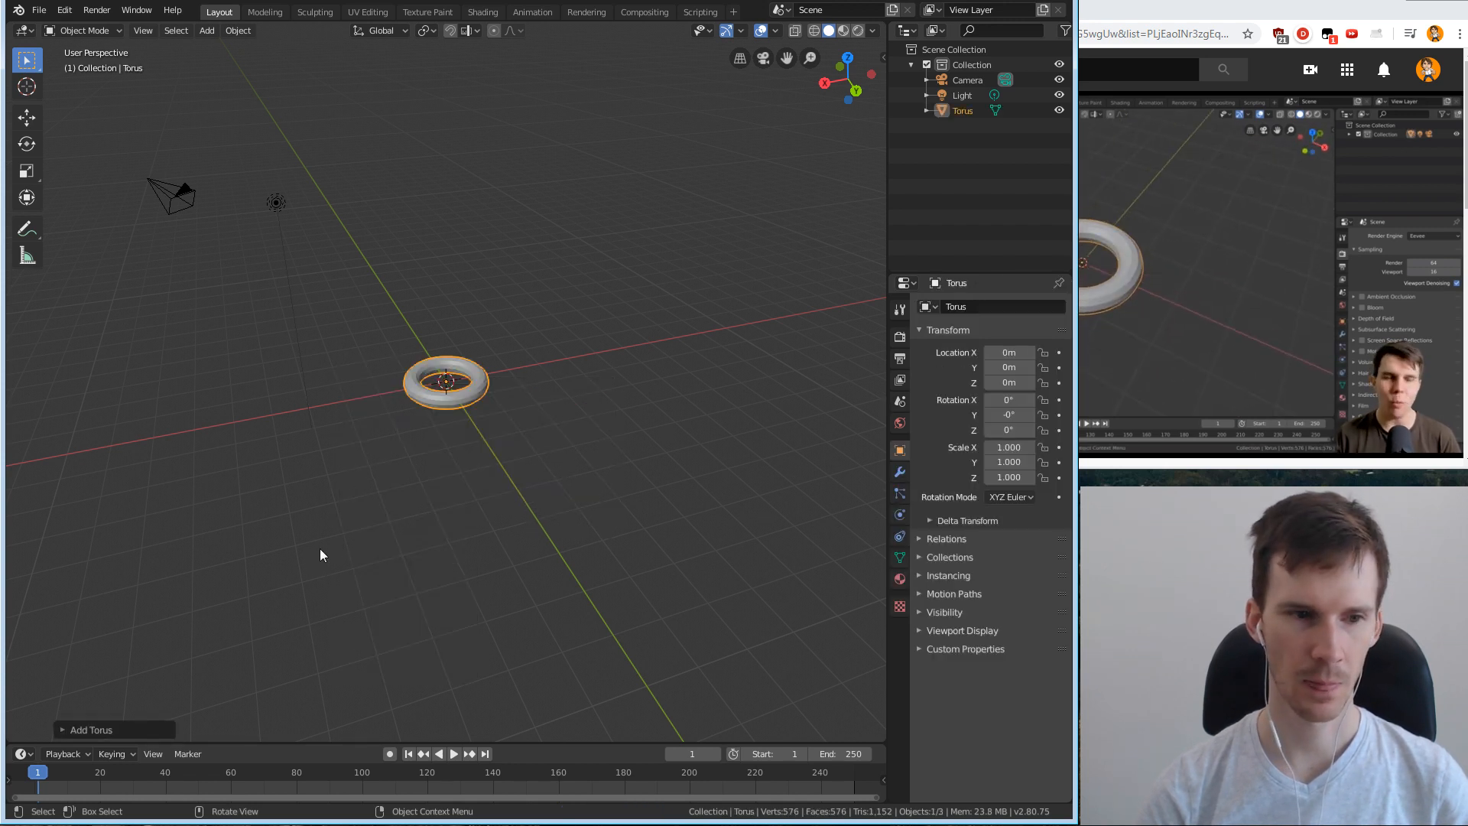
{"action": "left_click", "coordinate": [63, 731]}
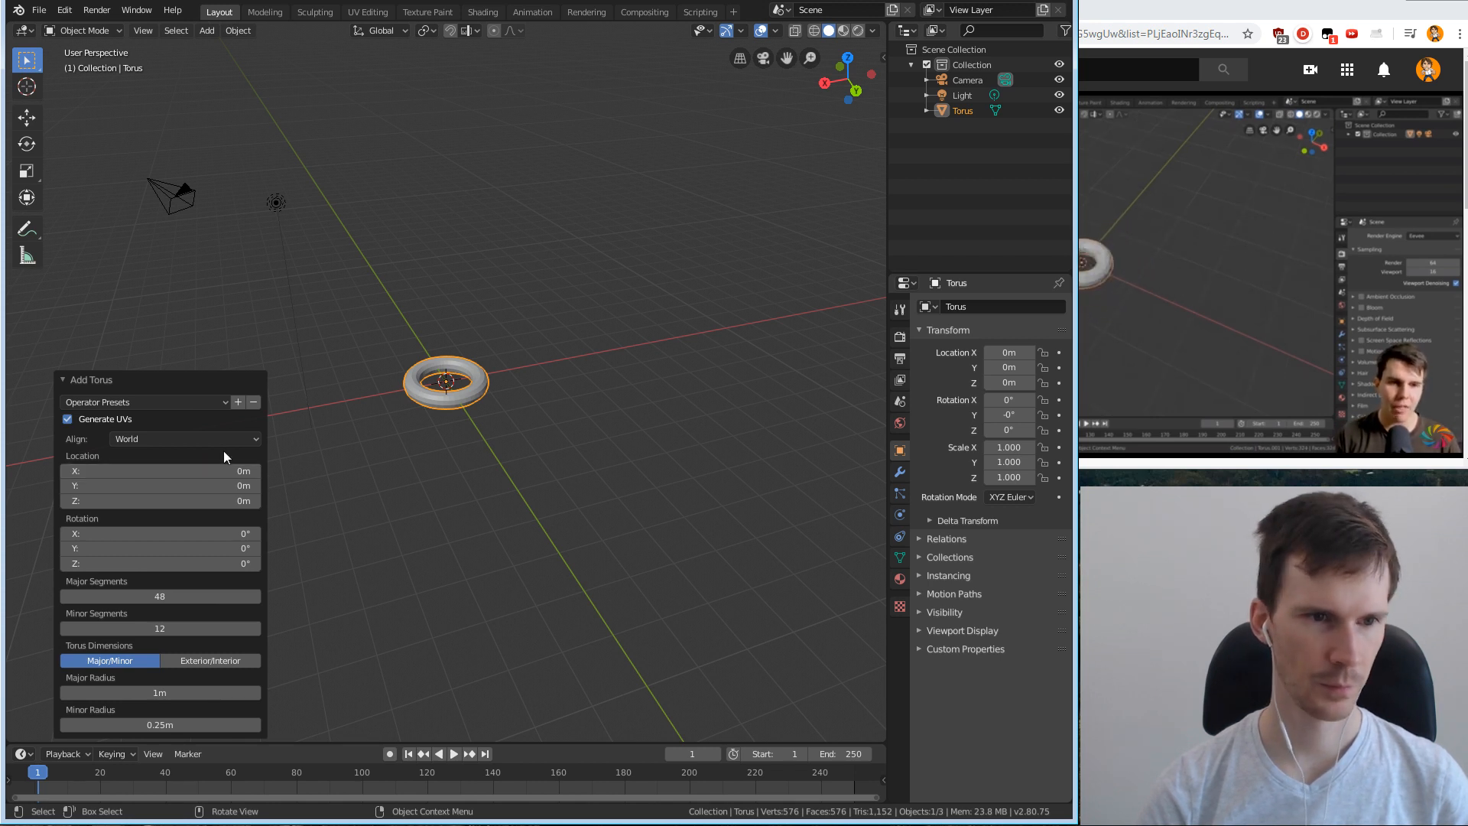
Set the torus's major radius to 0.4 m and reopen that value for editing.
{"action": "left_click", "coordinate": [1256, 468]}
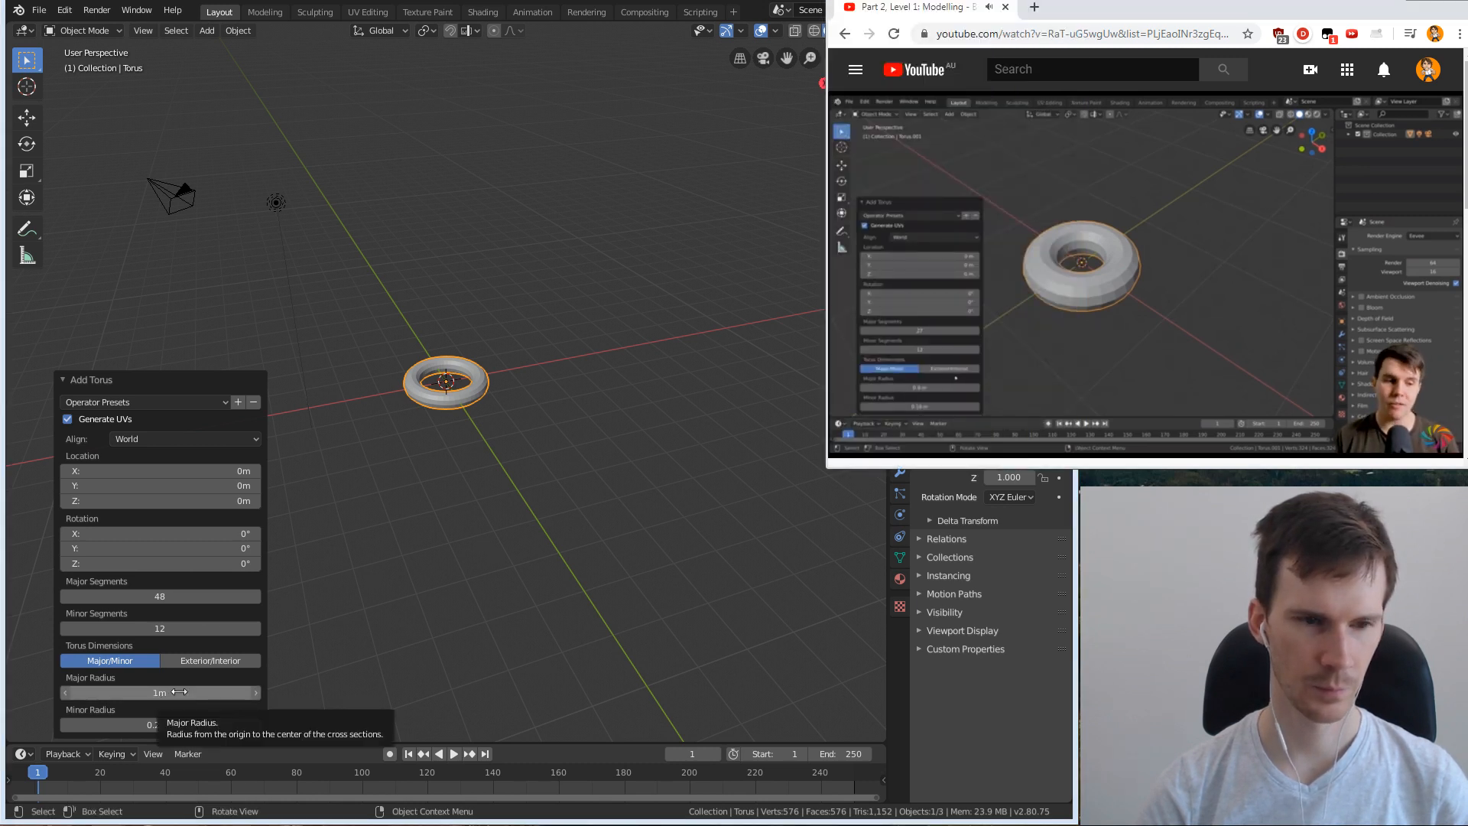
{"action": "mouse_move", "coordinate": [178, 692]}
{"action": "left_mouse_down"}
{"action": "mouse_move", "coordinate": [130, 691]}
{"action": "mouse_move", "coordinate": [180, 692]}
{"action": "left_mouse_up"}
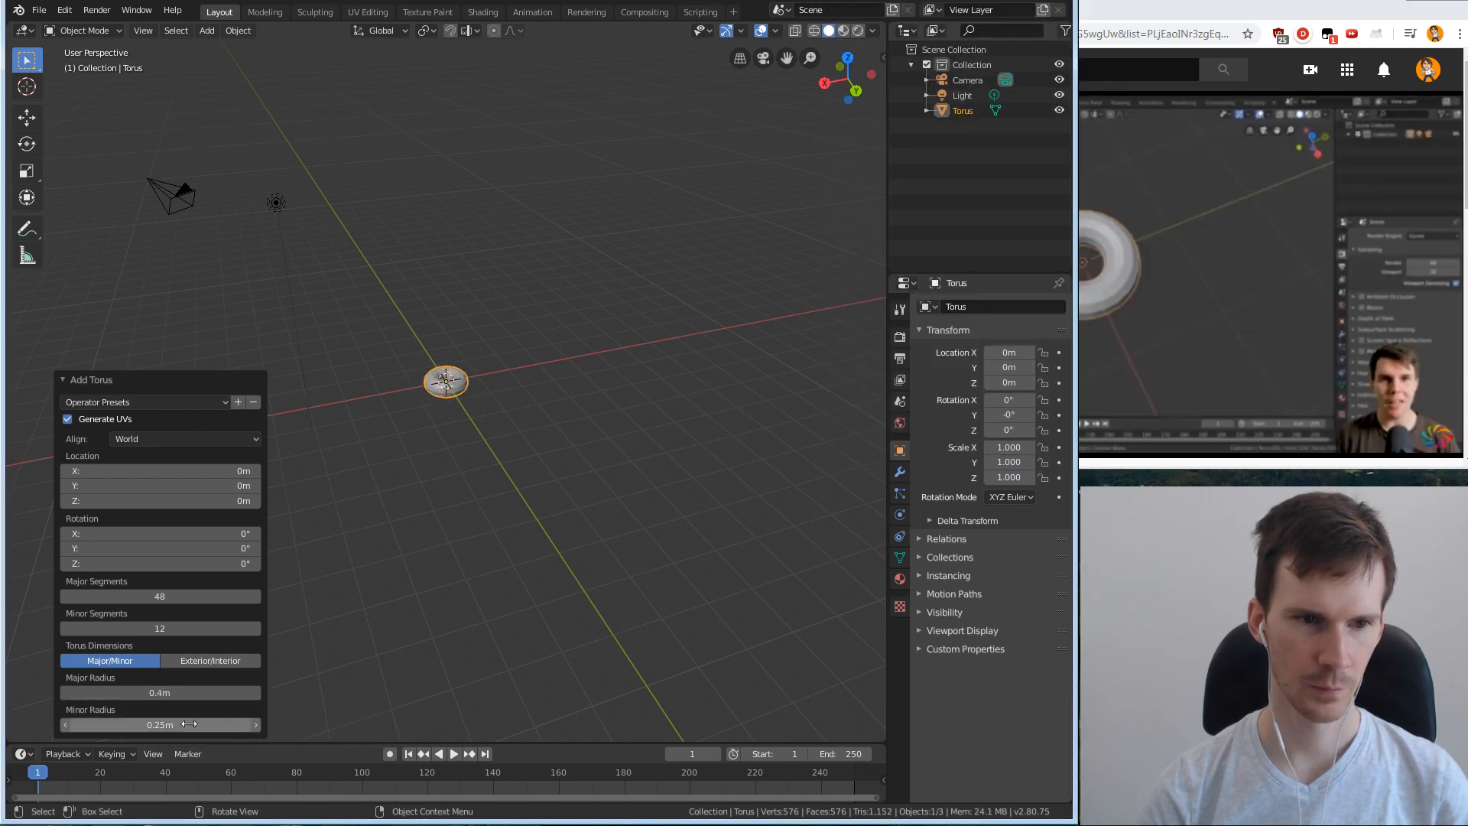
{"action": "left_click", "coordinate": [177, 693]}
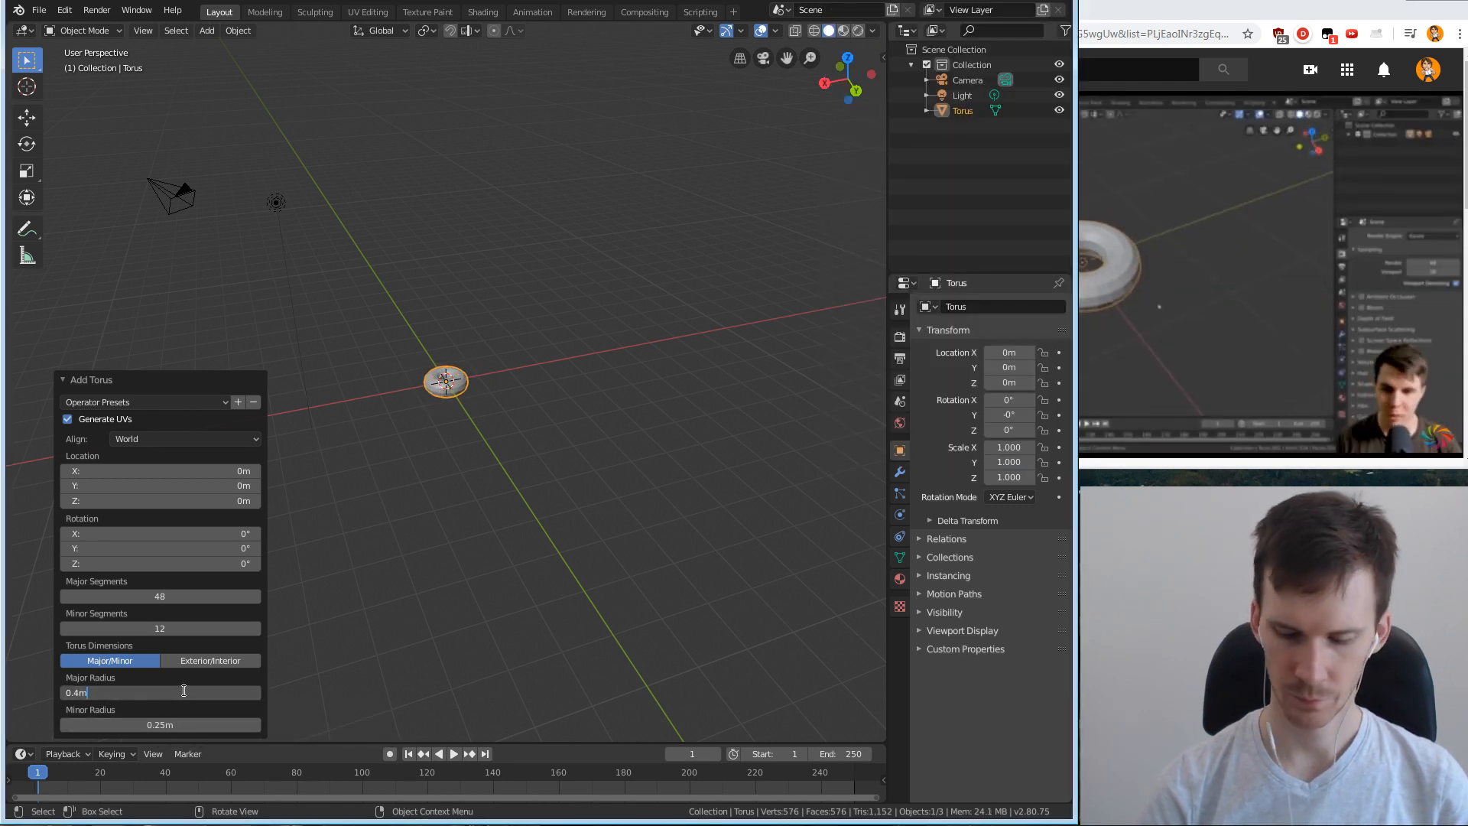
{"action": "key", "text": "BackSpace"}
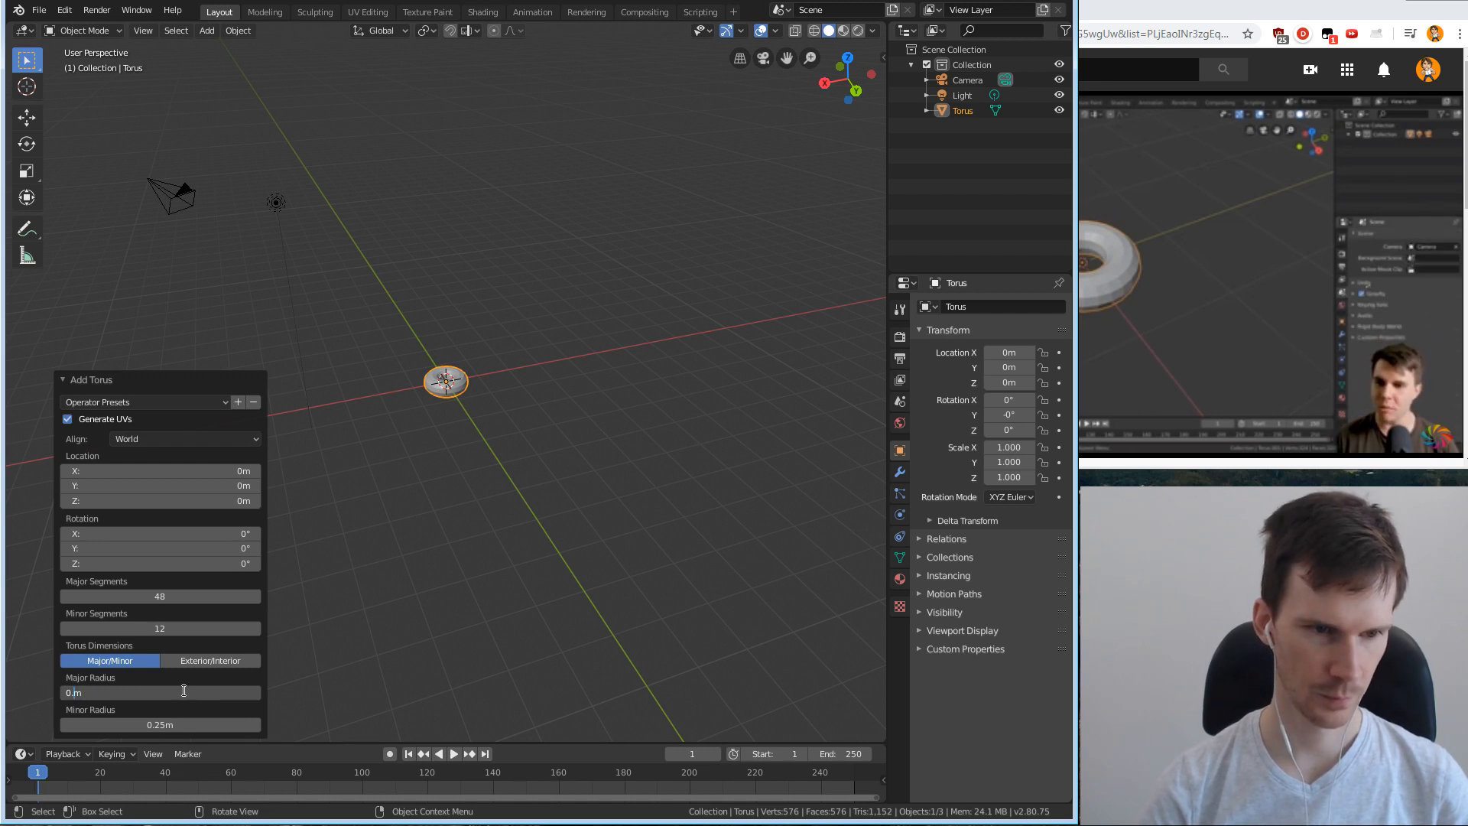
{"action": "type", "text": "4"}
{"action": "key", "text": "BackSpace"}
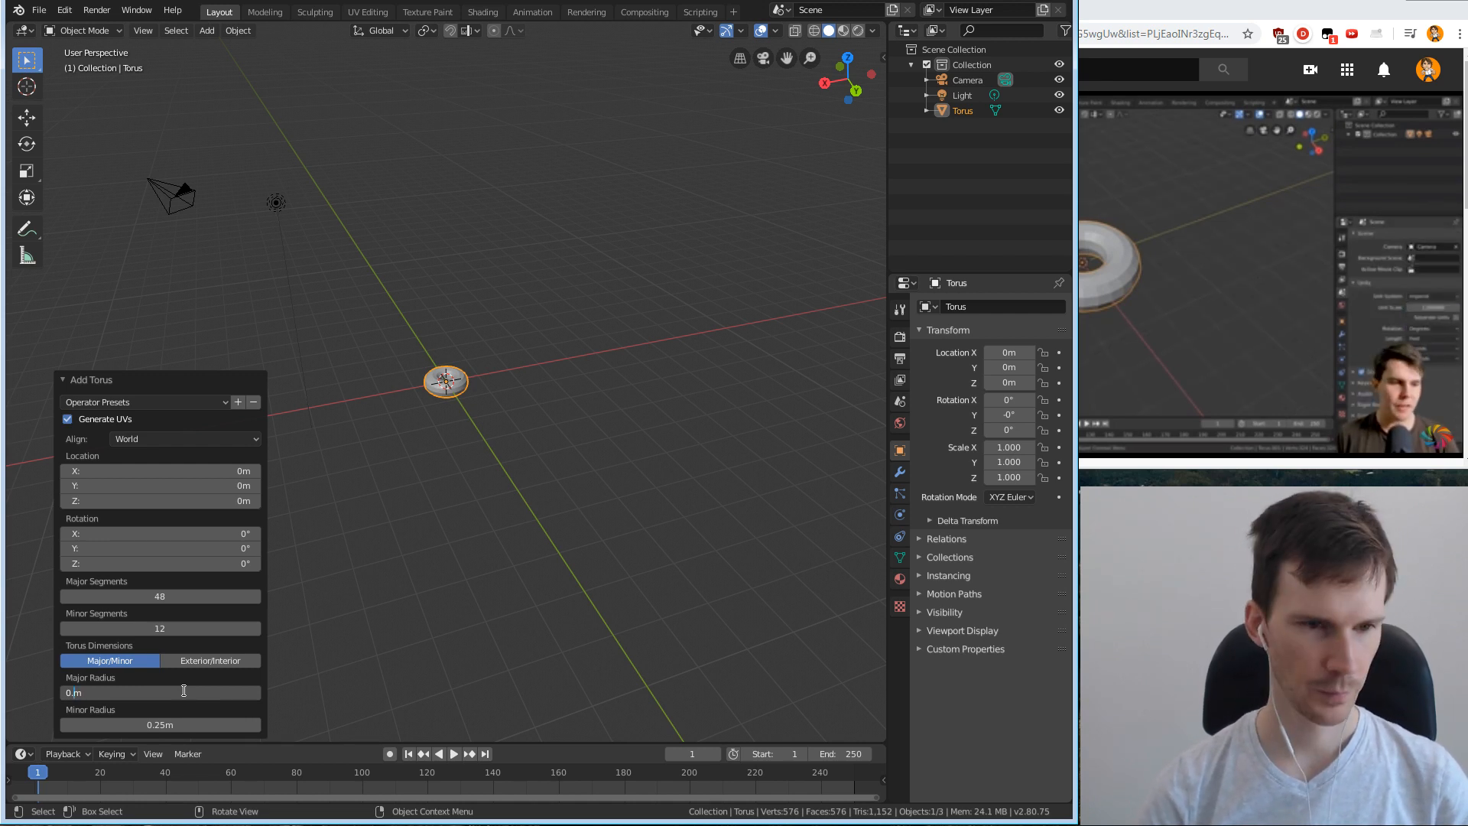
Pause the tutorial, skip on to Part 3 and go back to "Part 2, Level 1: Modelling" through the playlist.
{"action": "left_click", "coordinate": [1185, 308]}
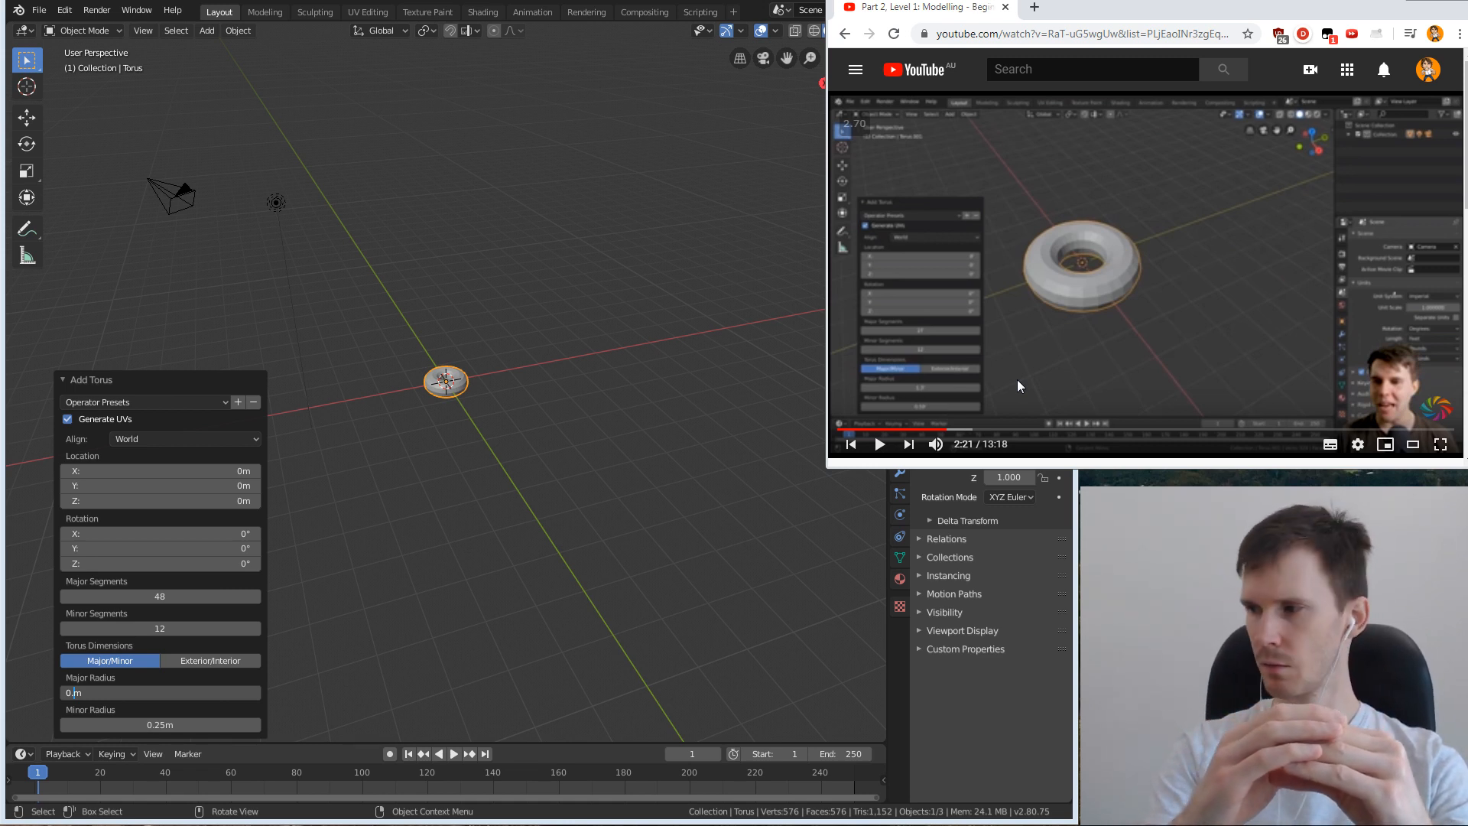
{"action": "key", "text": "shift+n"}
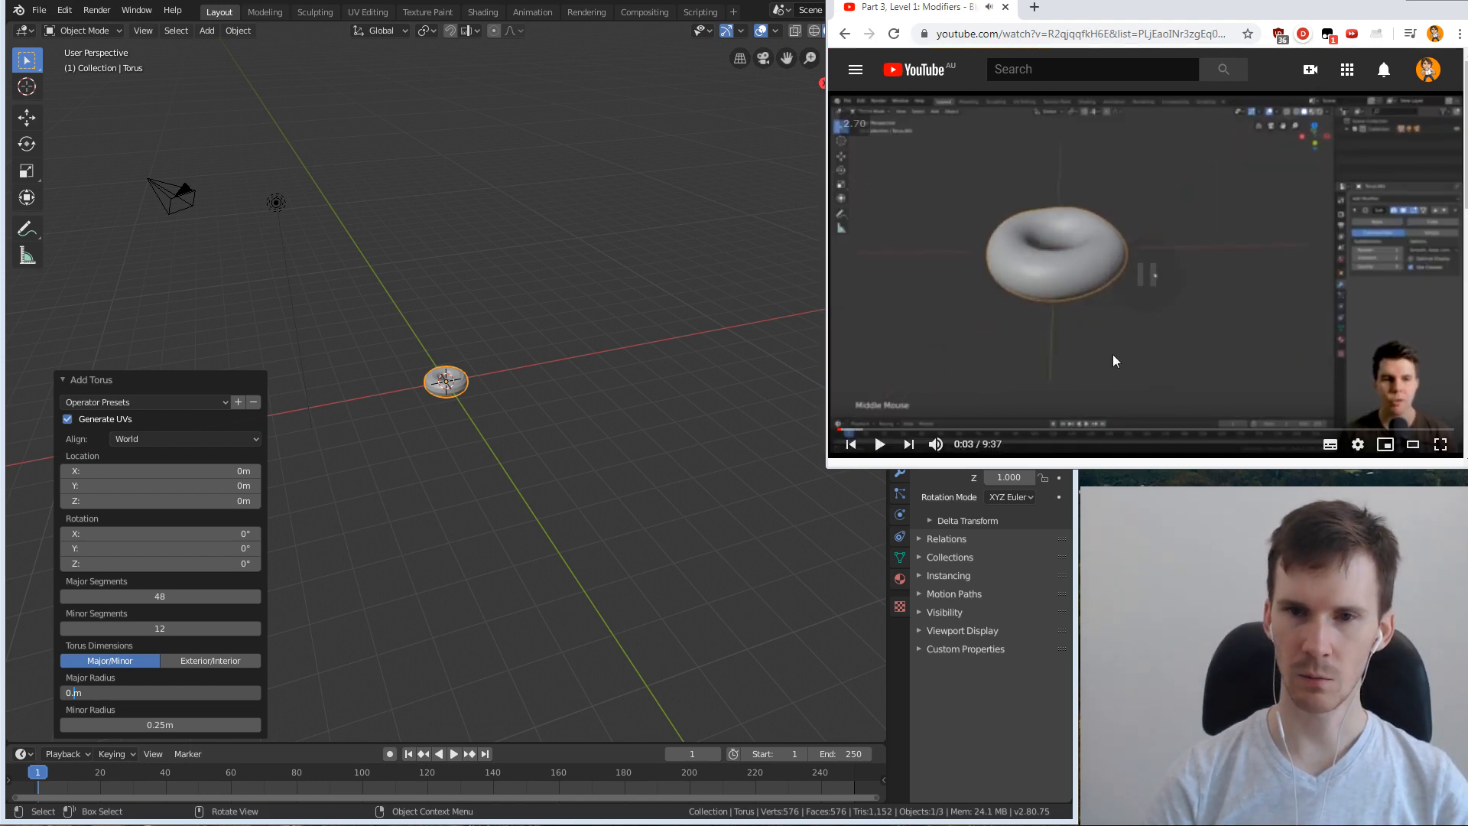
{"action": "left_click", "coordinate": [849, 446]}
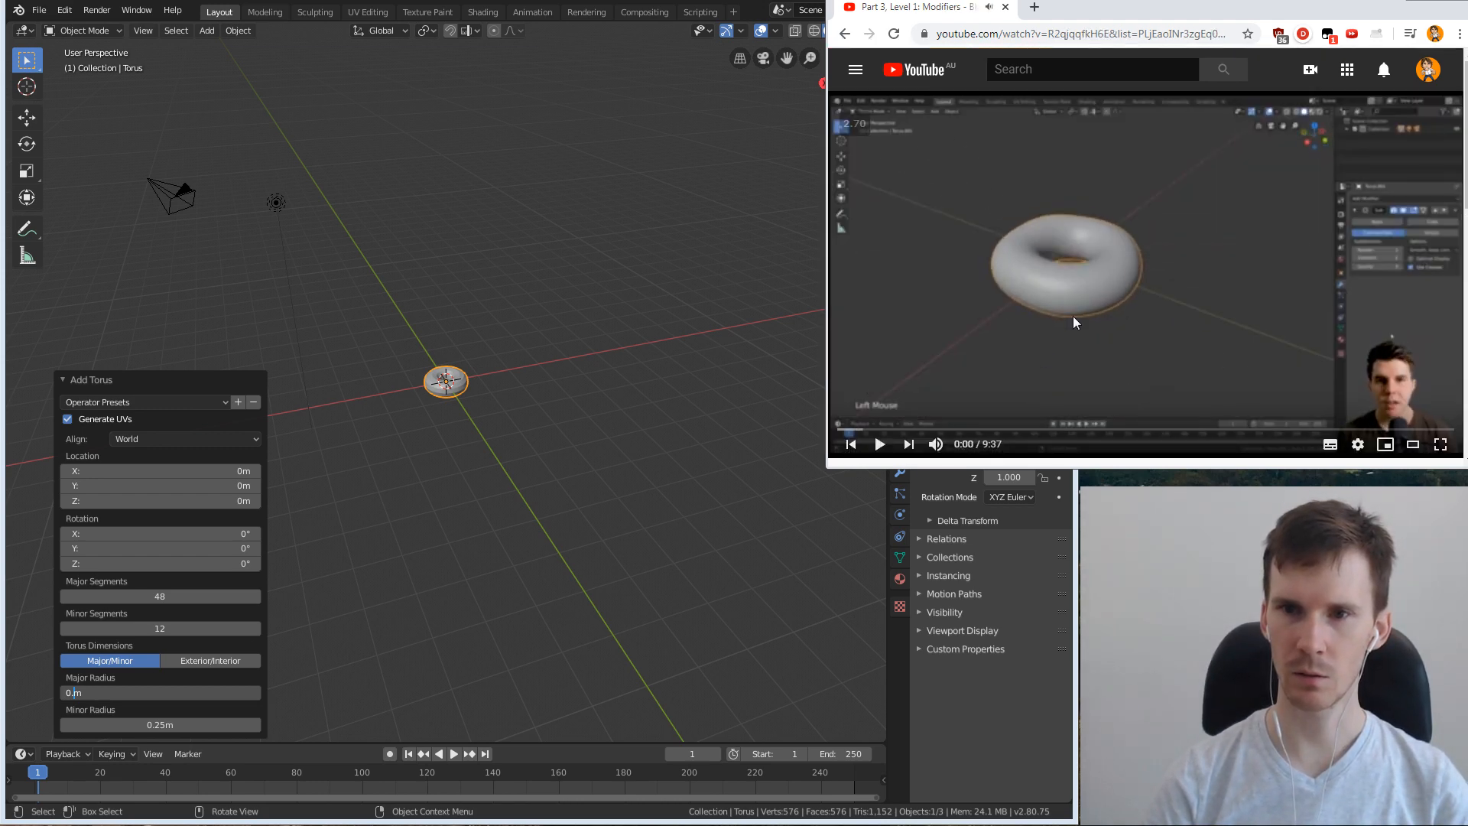
{"action": "scroll", "coordinate": [1226, 314], "scroll_direction": "down", "scroll_amount": 4}
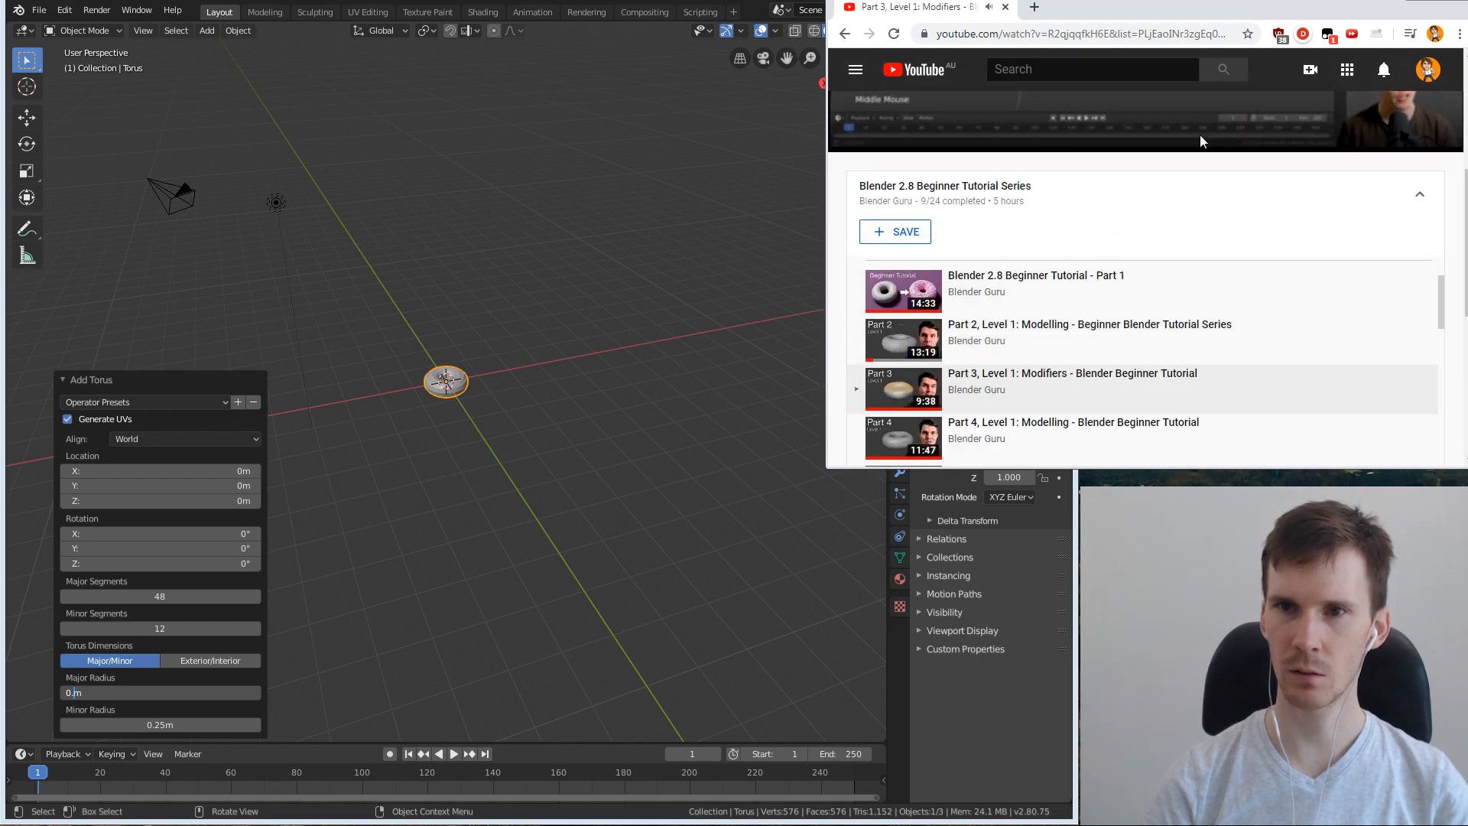
{"action": "scroll", "coordinate": [1203, 101], "scroll_direction": "up", "scroll_amount": 3}
{"action": "scroll", "coordinate": [1191, 243], "scroll_direction": "down", "scroll_amount": 5}
{"action": "scroll", "coordinate": [1132, 264], "scroll_direction": "up", "scroll_amount": 2}
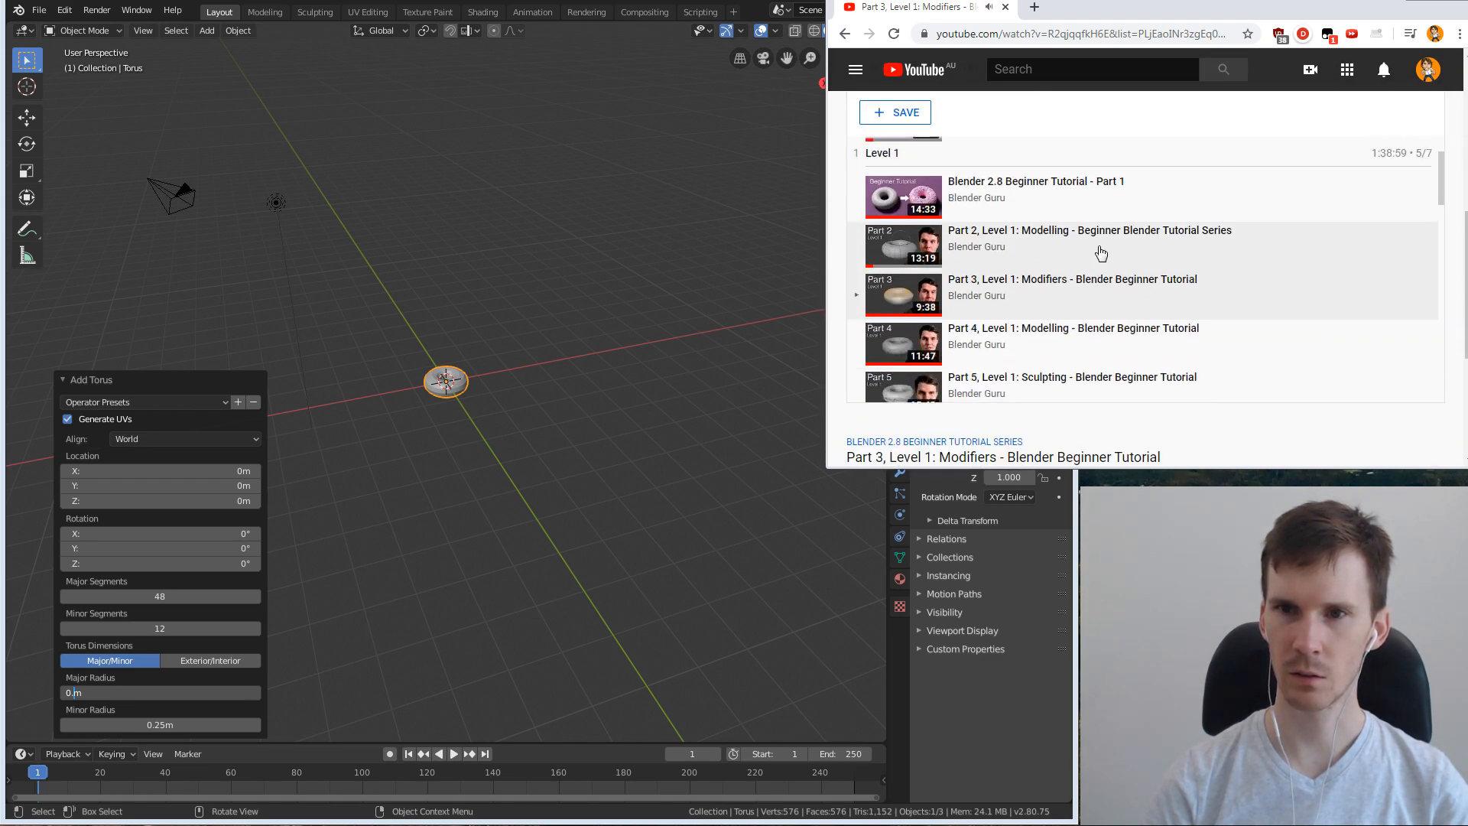
{"action": "left_click", "coordinate": [1097, 291]}
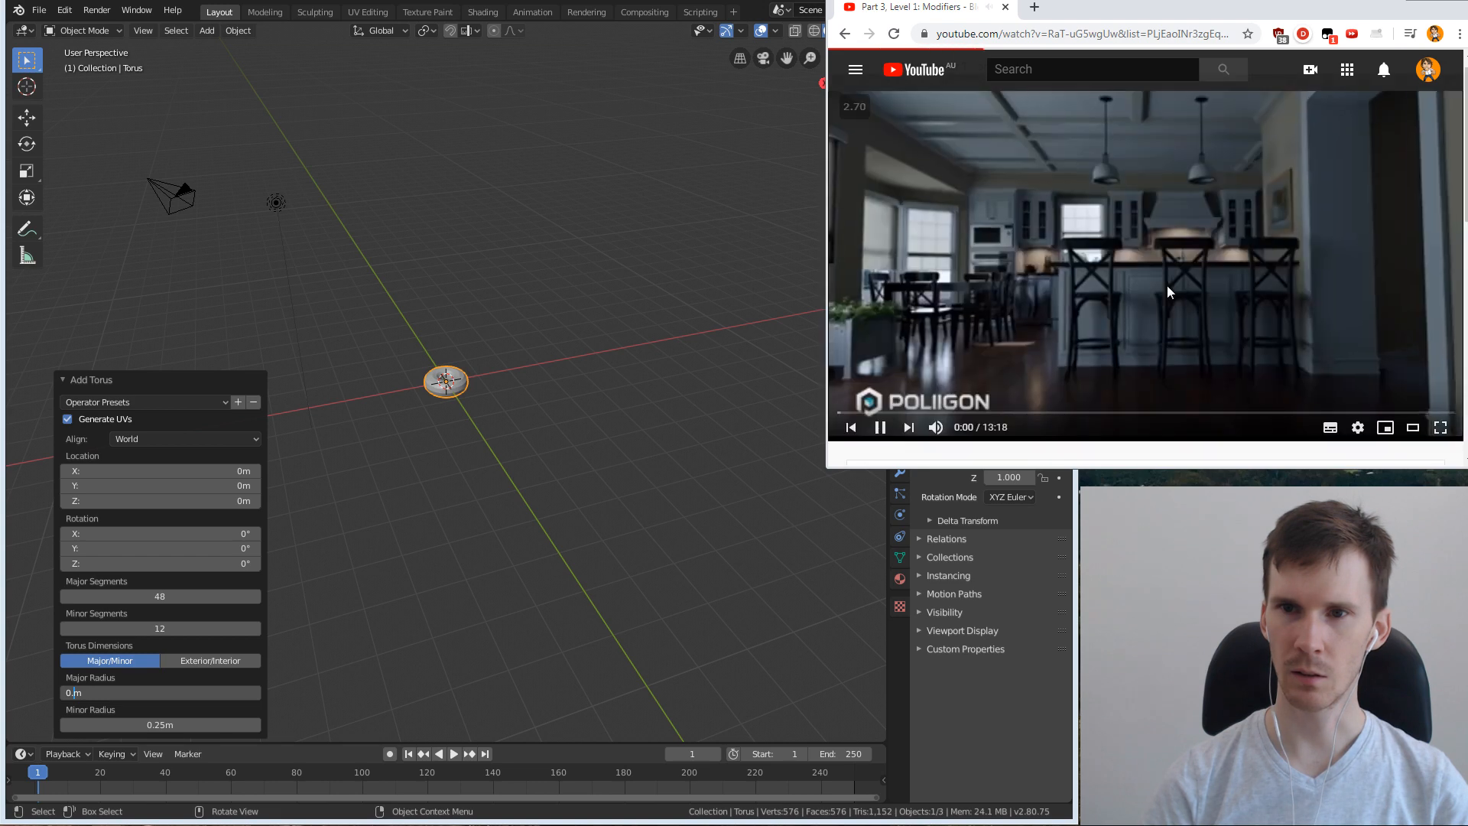
Restart the Part 2 tutorial and skip forward to the section where the torus has been added.
{"action": "key", "text": "Right"}
{"action": "key", "text": "Right"}
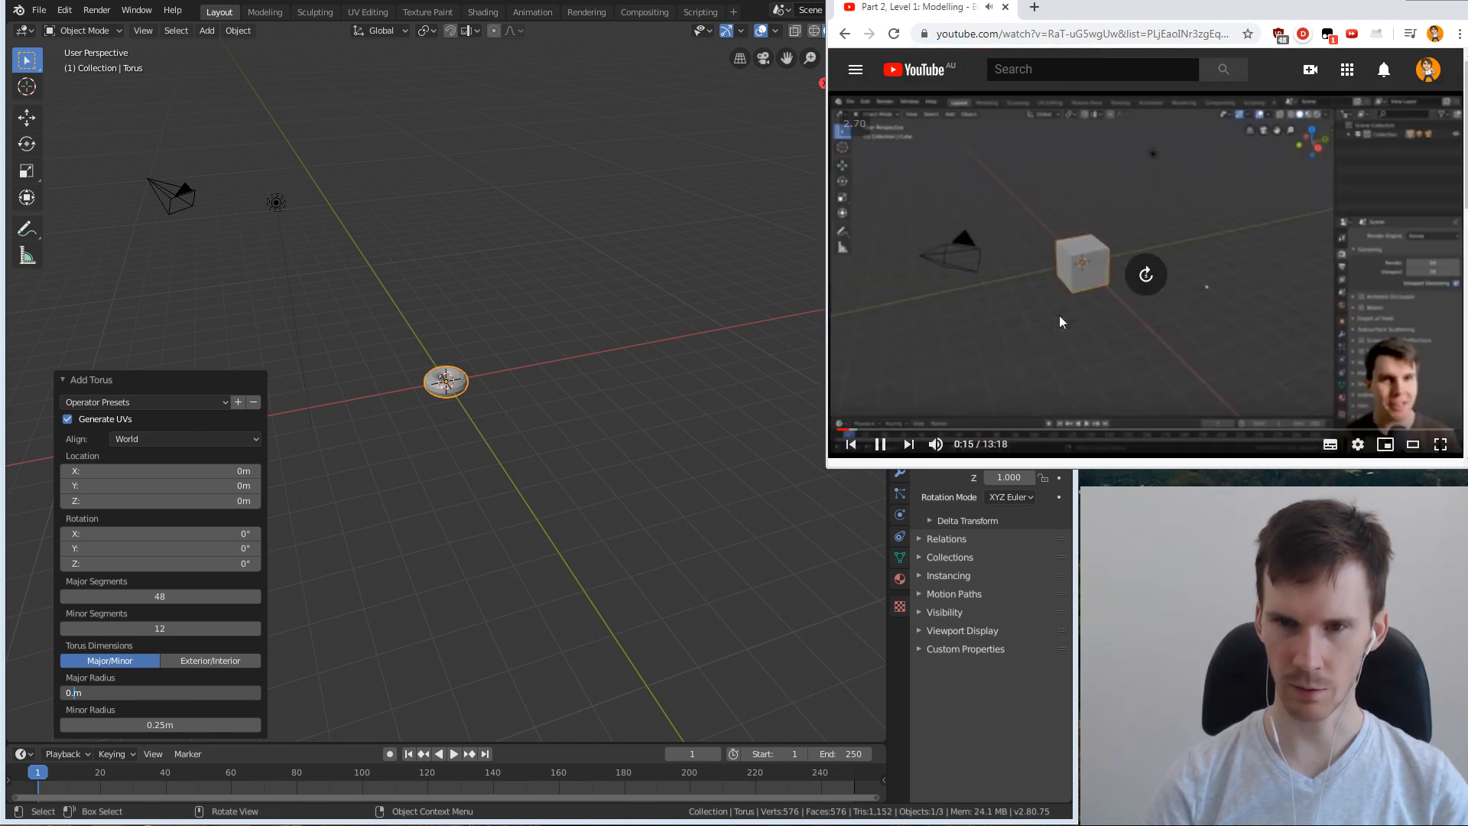
{"action": "key", "text": "0"}
{"action": "key", "text": "l"}
{"action": "key", "text": "l"}
{"action": "key", "text": "l"}
{"action": "key", "text": "l"}
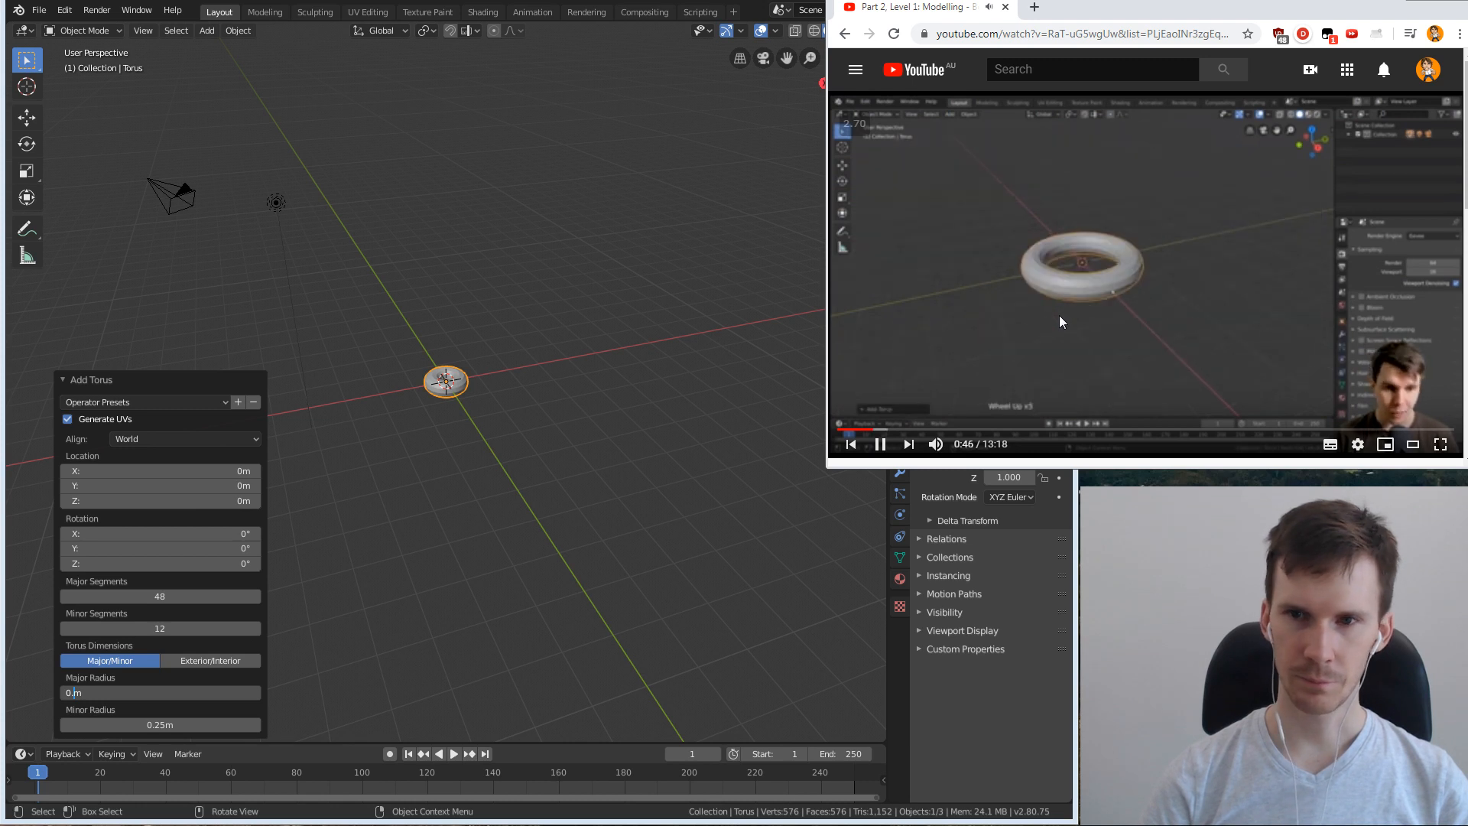
Return to Blender and set the torus's major radius to 10 cm.
{"action": "left_click", "coordinate": [623, 3]}
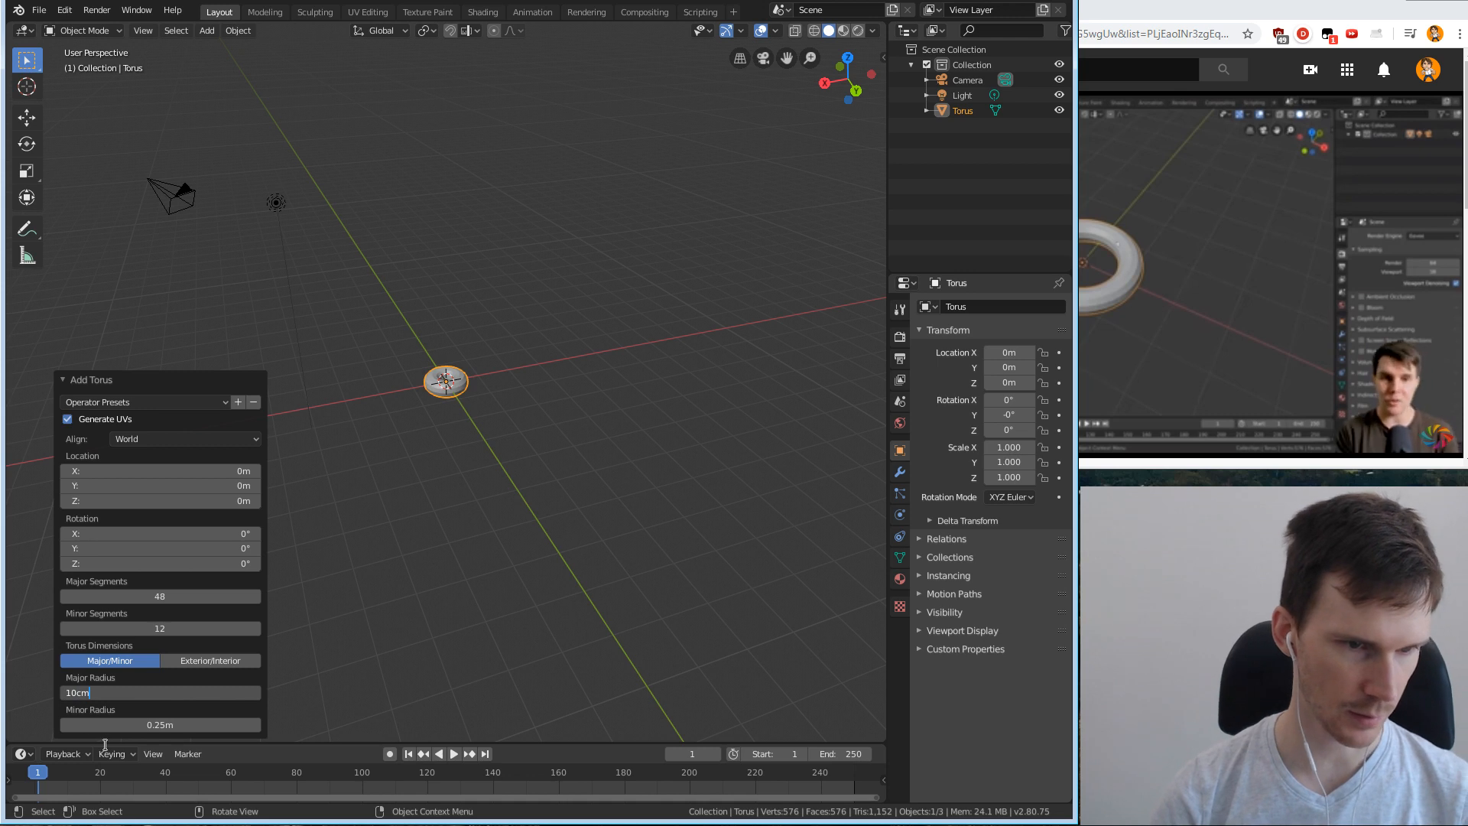
{"action": "key", "text": "Return"}
{"action": "left_click", "coordinate": [174, 692]}
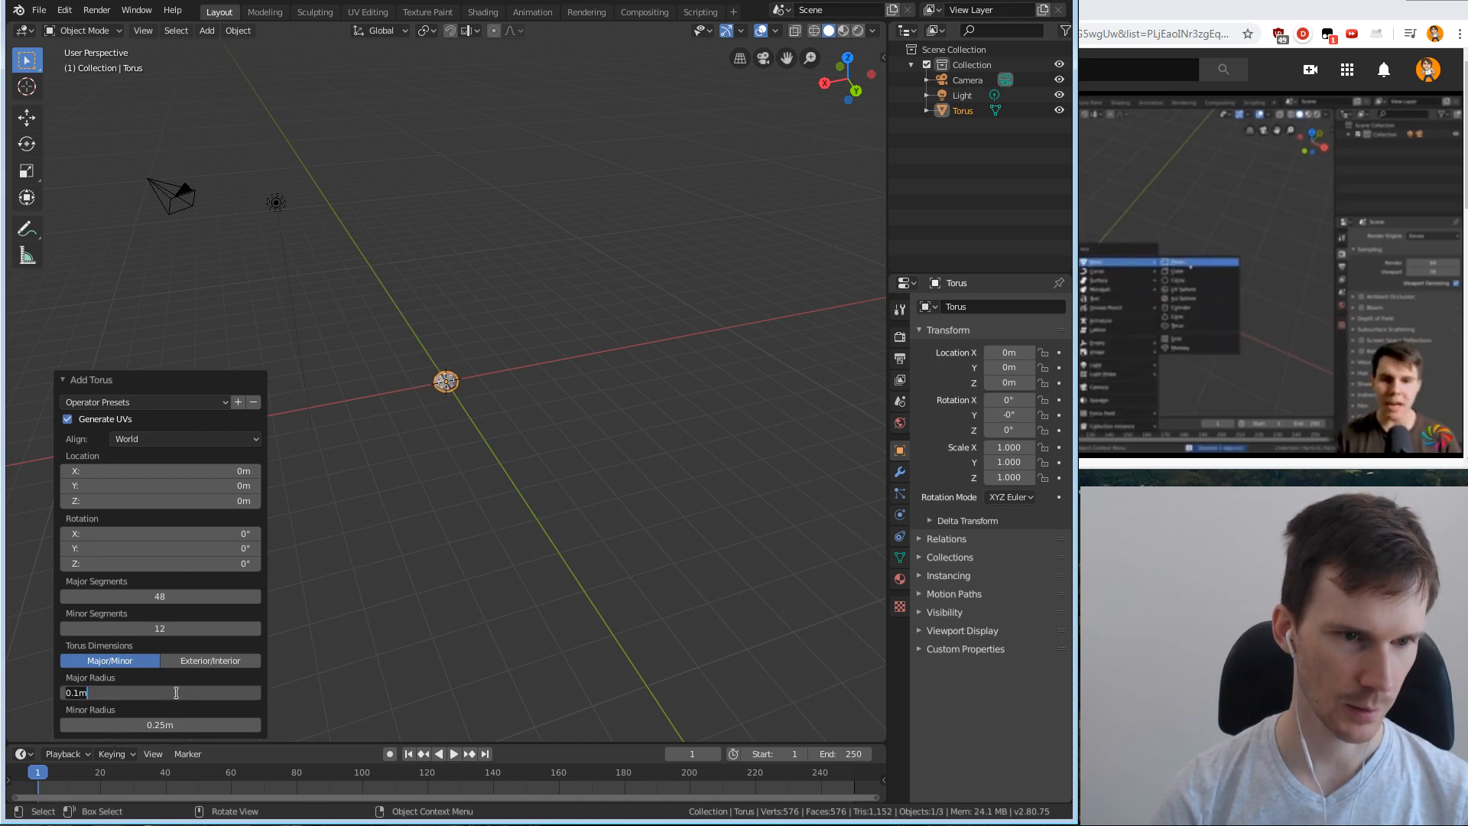
{"action": "key", "text": "Return"}
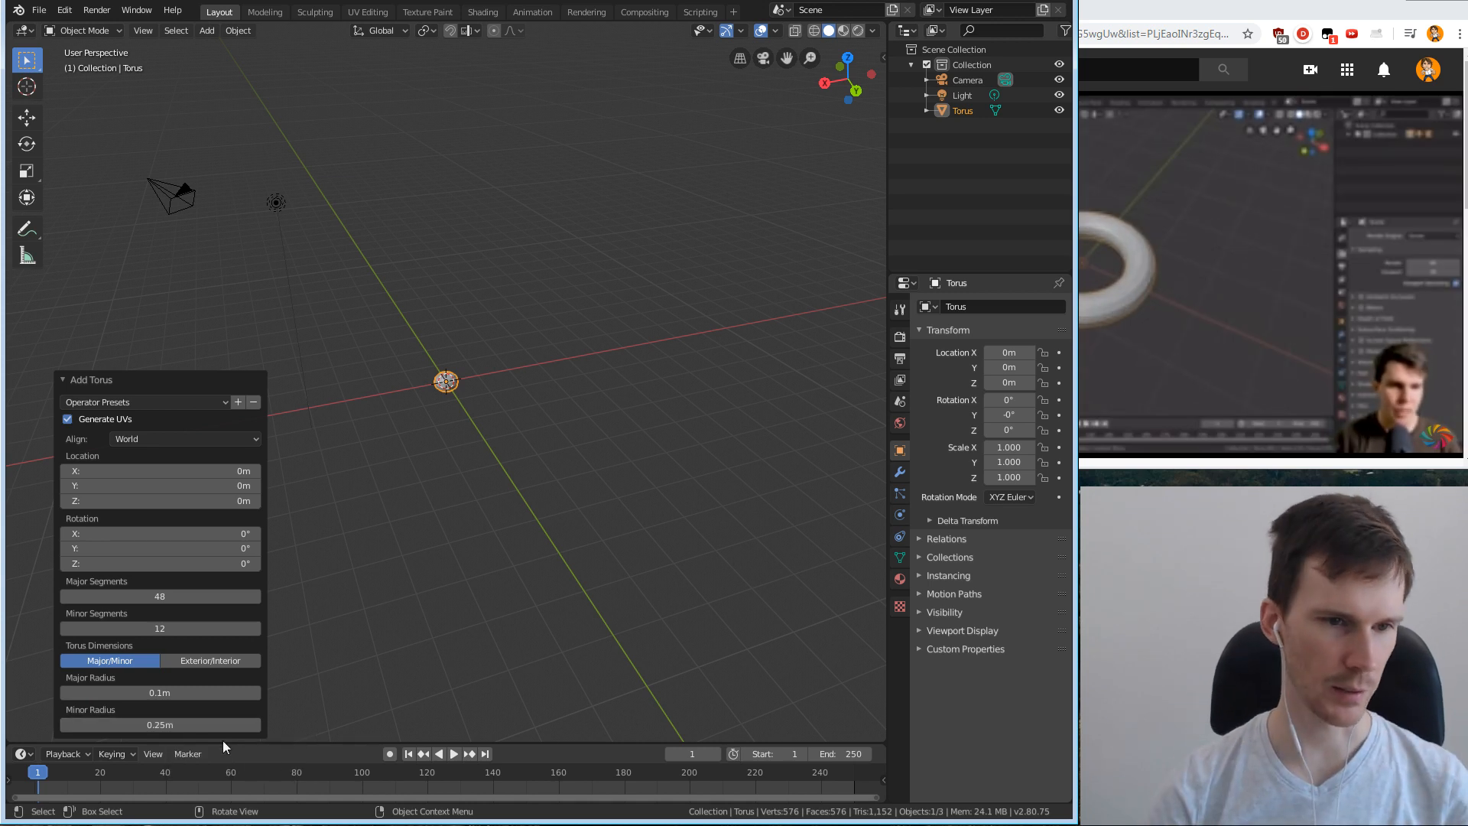
Set the torus's major radius to 0.05 m.
{"action": "left_click", "coordinate": [158, 689]}
{"action": "double_click", "coordinate": [163, 692]}
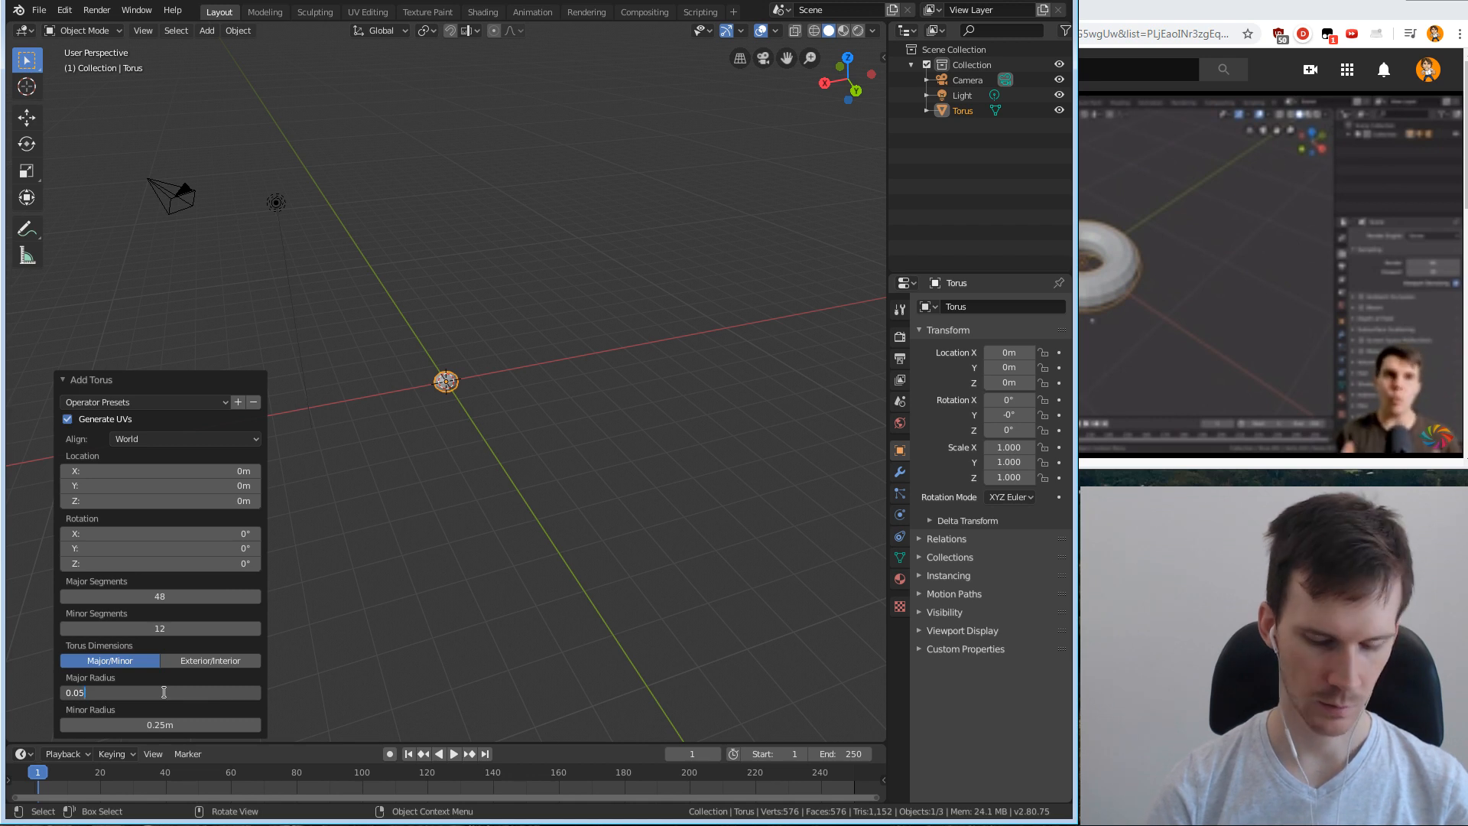
{"action": "type", "text": "05m"}
{"action": "key", "text": "Return"}
Set the torus's minor radius to 0.01 m.
{"action": "left_click", "coordinate": [175, 725]}
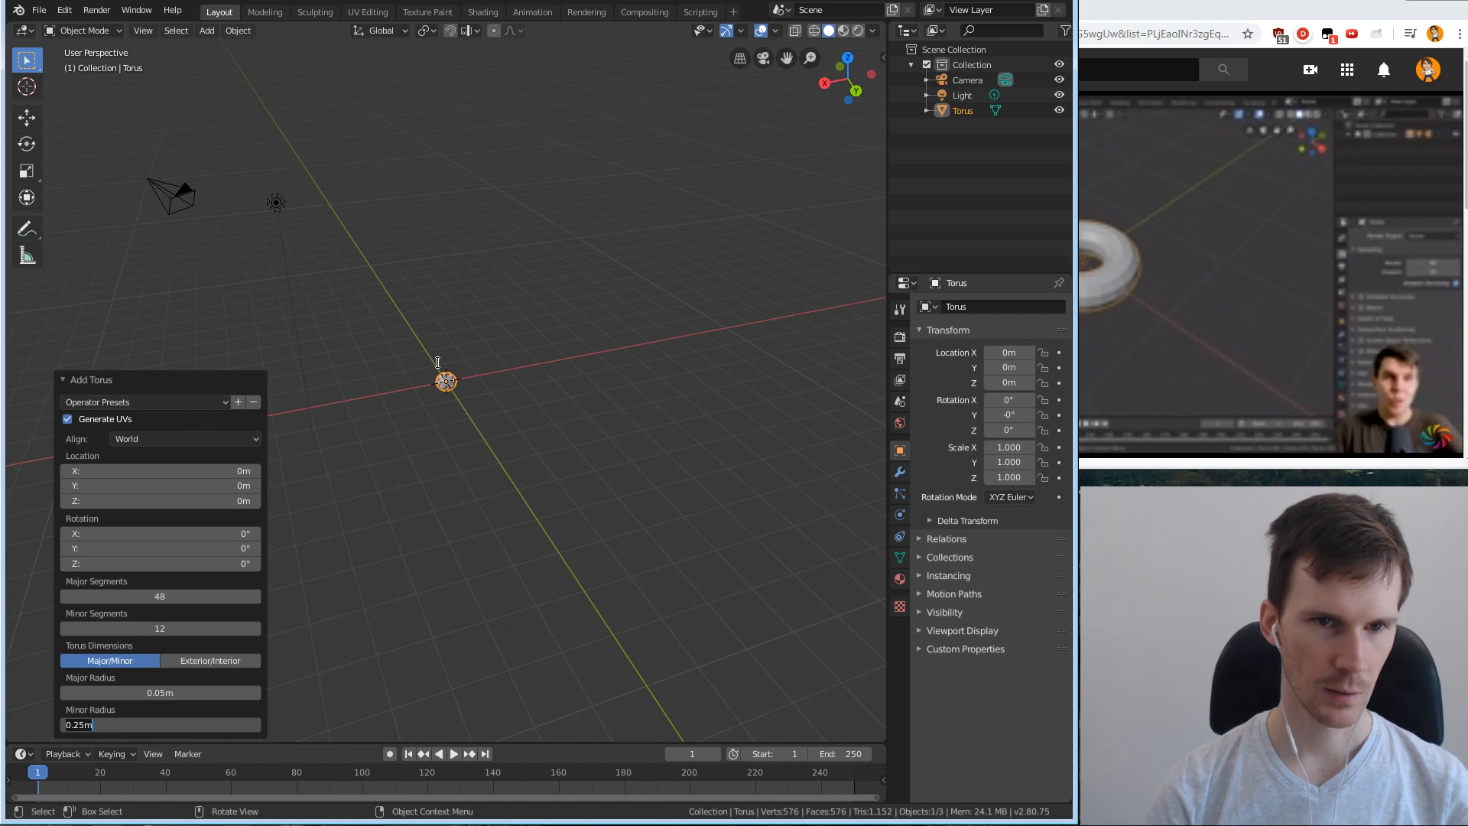
{"action": "left_click", "coordinate": [116, 726]}
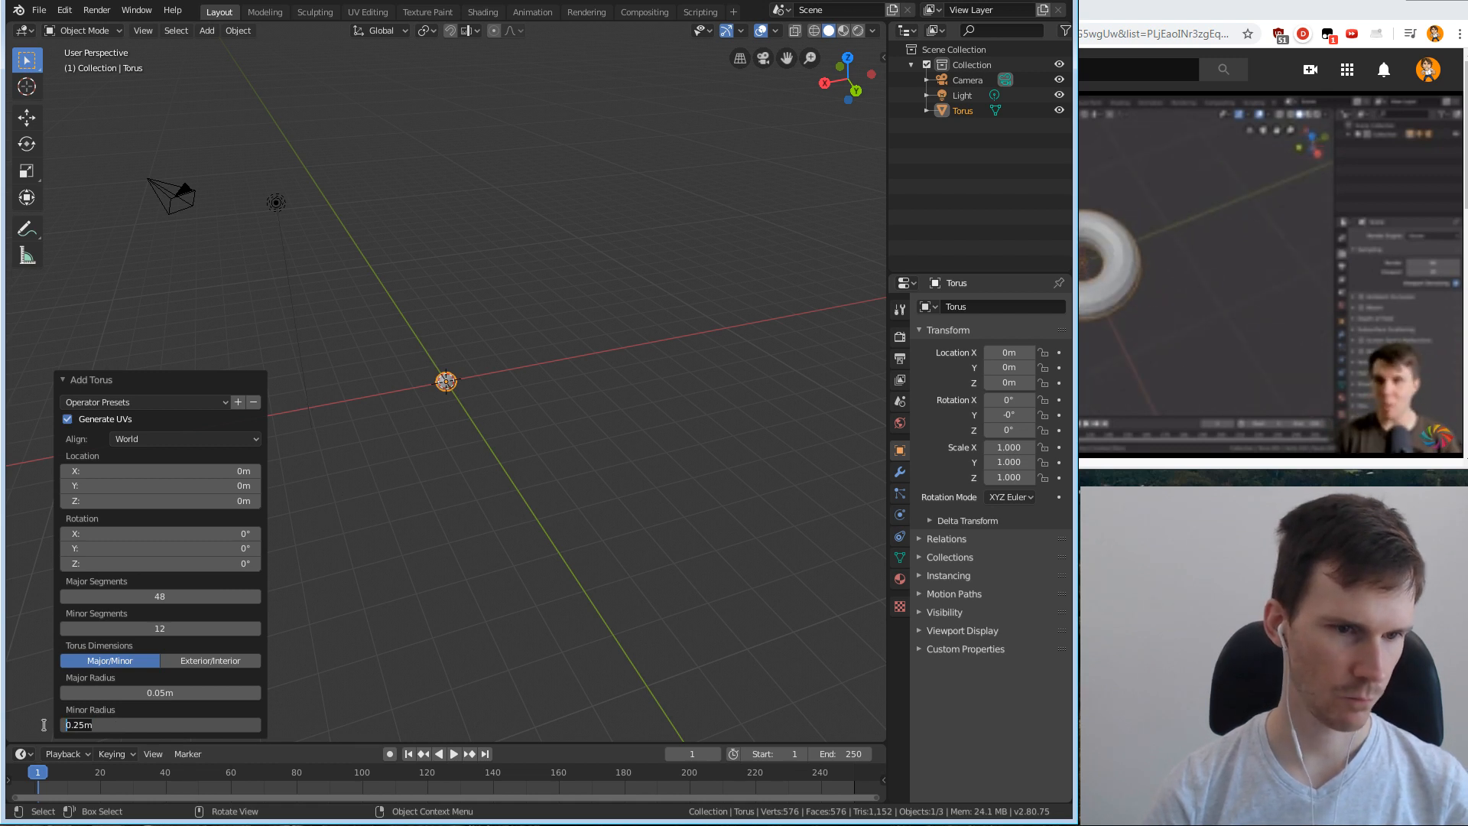
{"action": "type", "text": "1"}
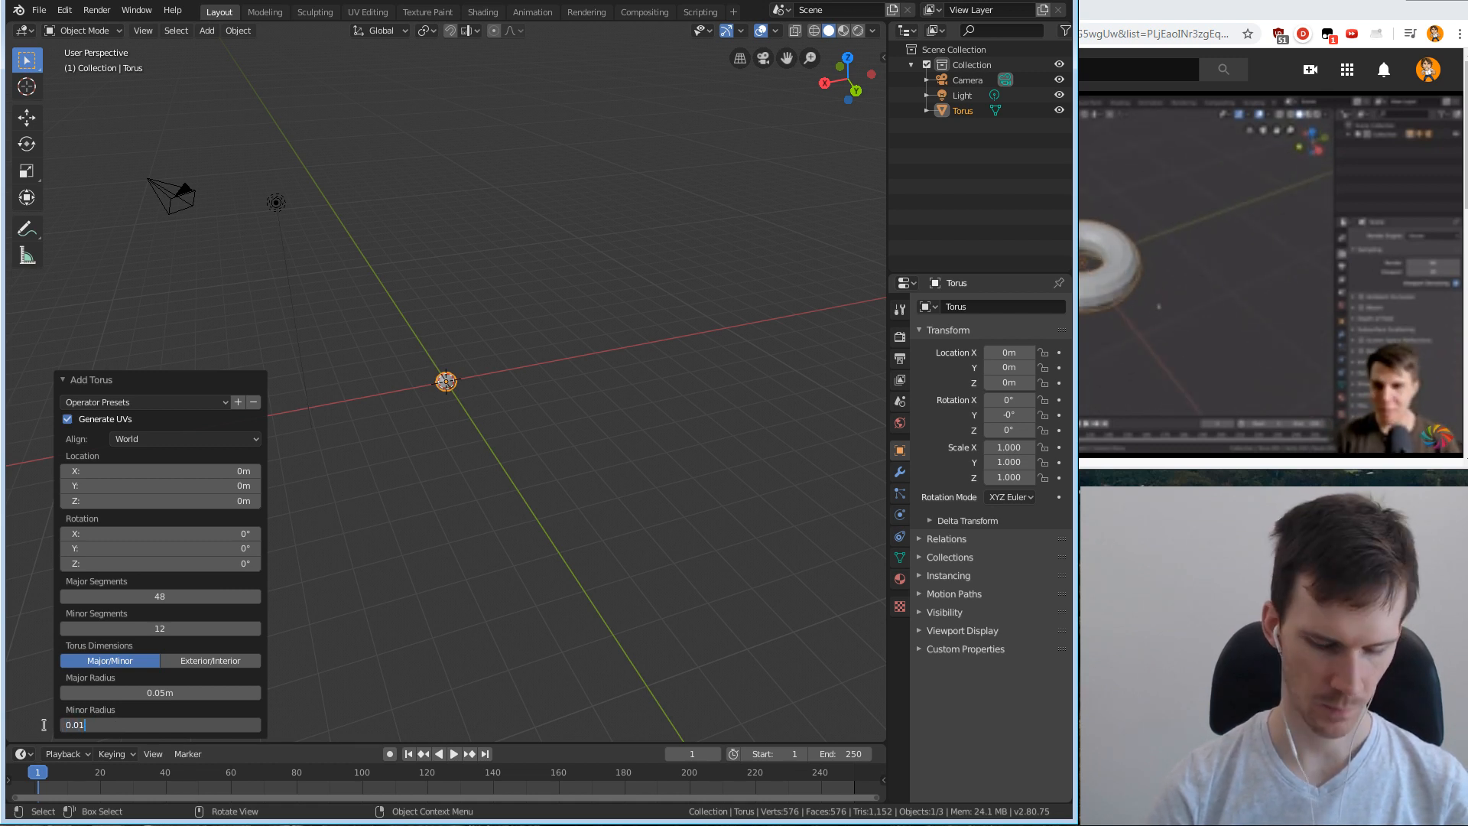
{"action": "type", "text": "cm"}
{"action": "key", "text": "Return"}
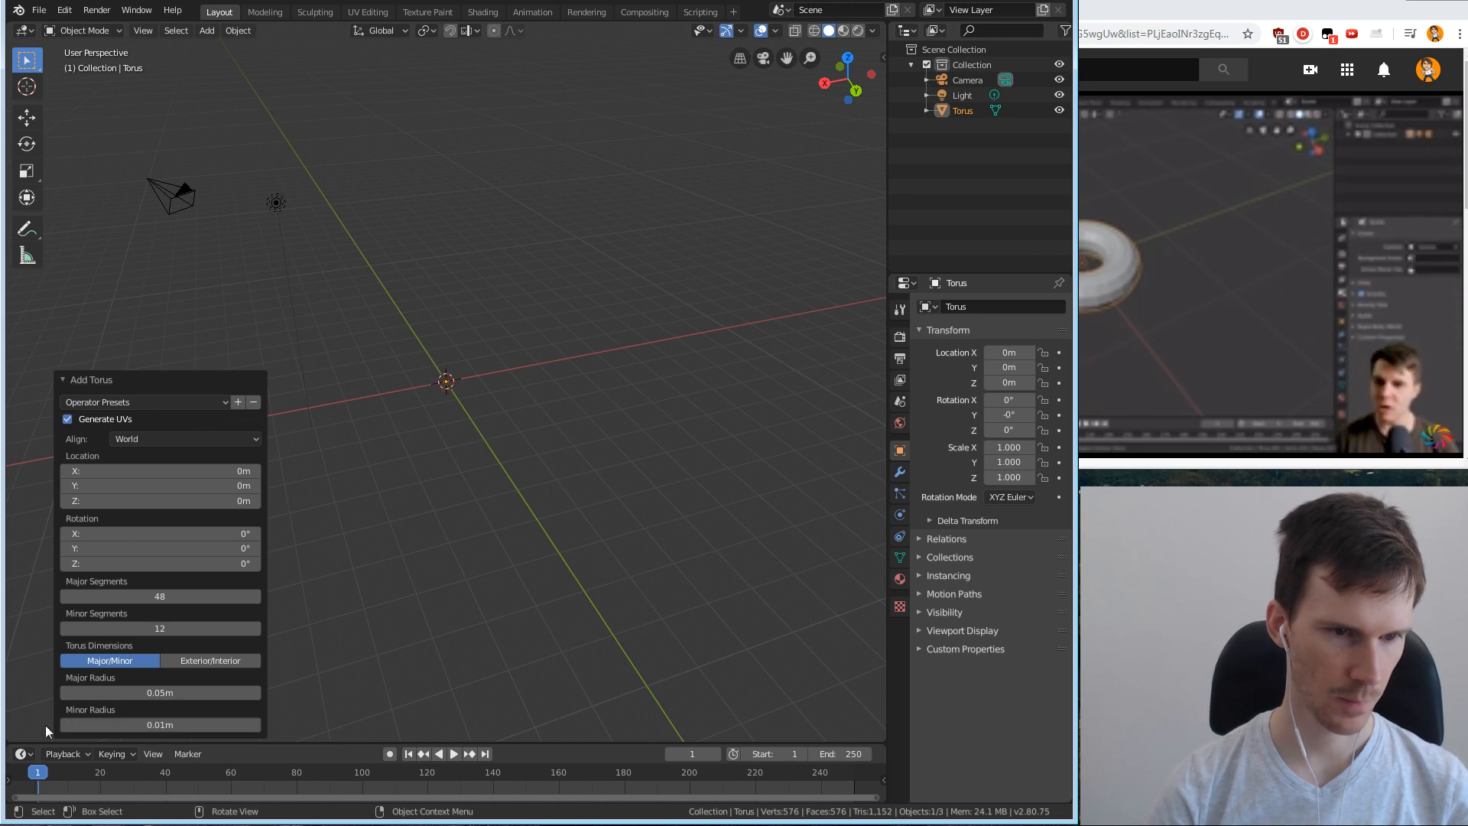
Thicken the torus to donut proportions by setting its minor radius to 0.028 m.
{"action": "scroll", "coordinate": [434, 383], "scroll_direction": "up", "scroll_amount": 10}
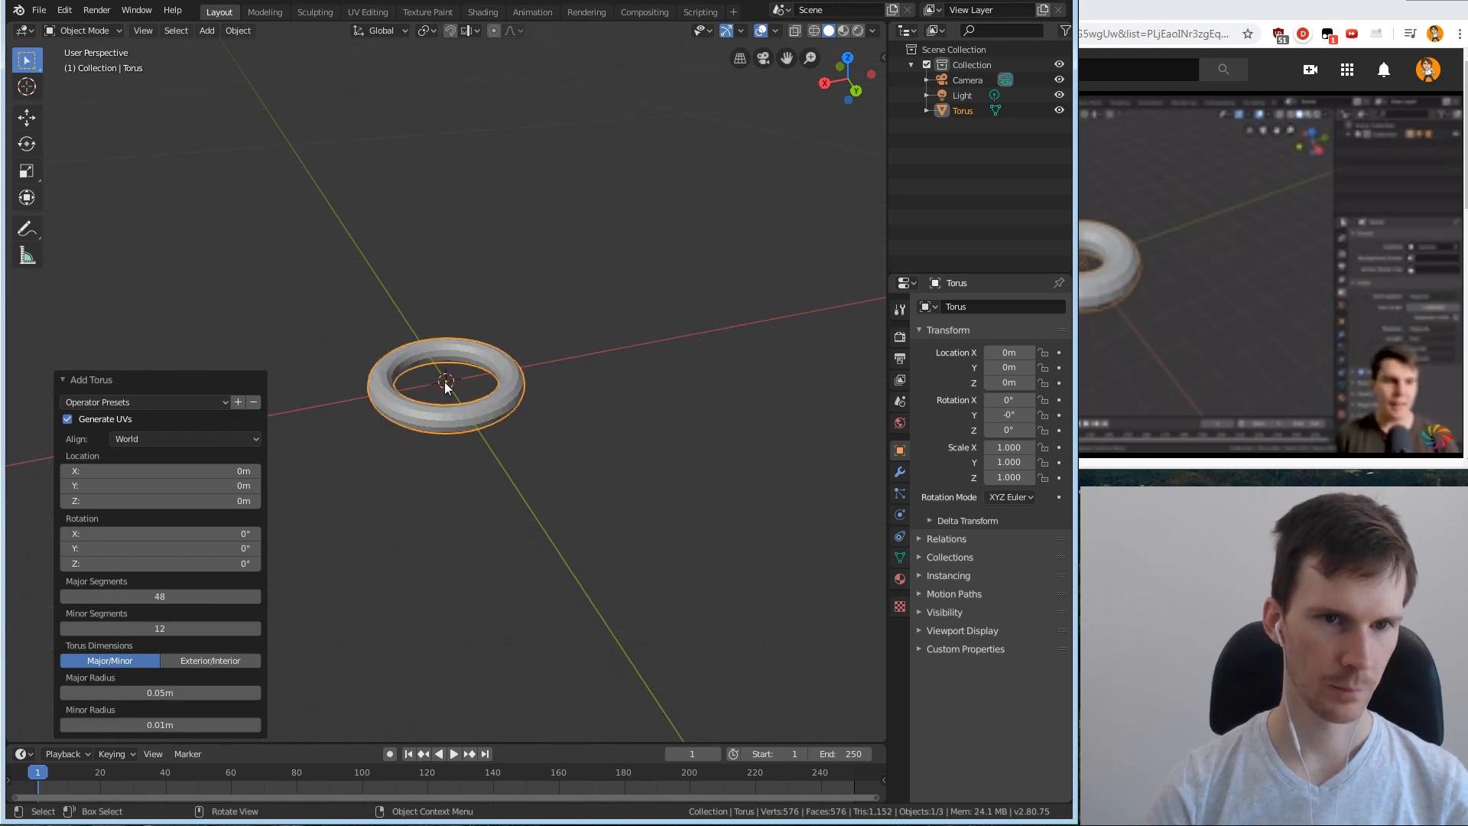
{"action": "middle_click_drag", "start_coordinate": [434, 394], "coordinate": [437, 412]}
{"action": "mouse_move", "coordinate": [172, 724]}
{"action": "left_mouse_down"}
{"action": "mouse_move", "coordinate": [237, 724]}
{"action": "mouse_move", "coordinate": [193, 725]}
{"action": "left_mouse_up"}
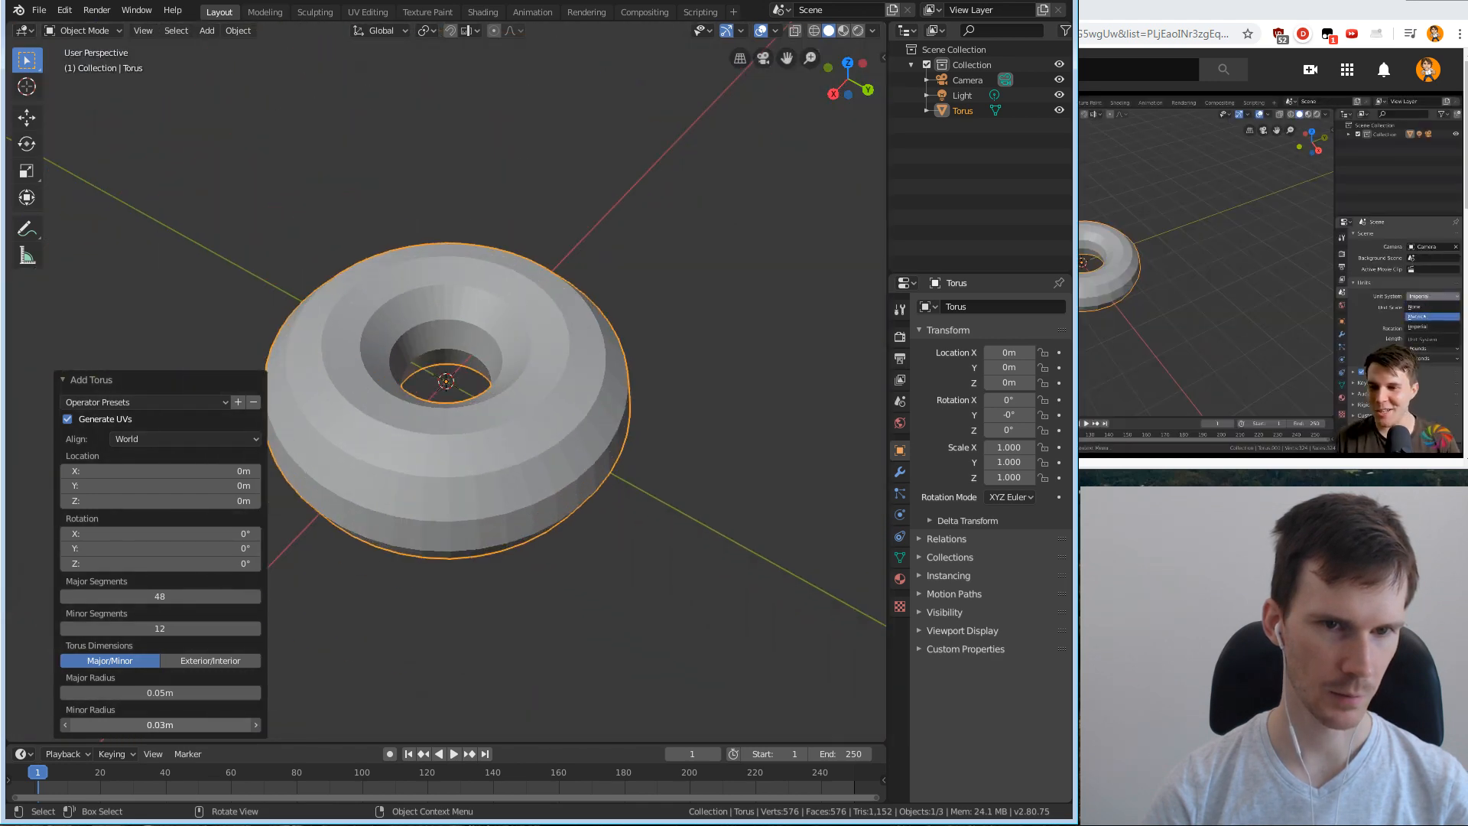
{"action": "left_click", "coordinate": [158, 723]}
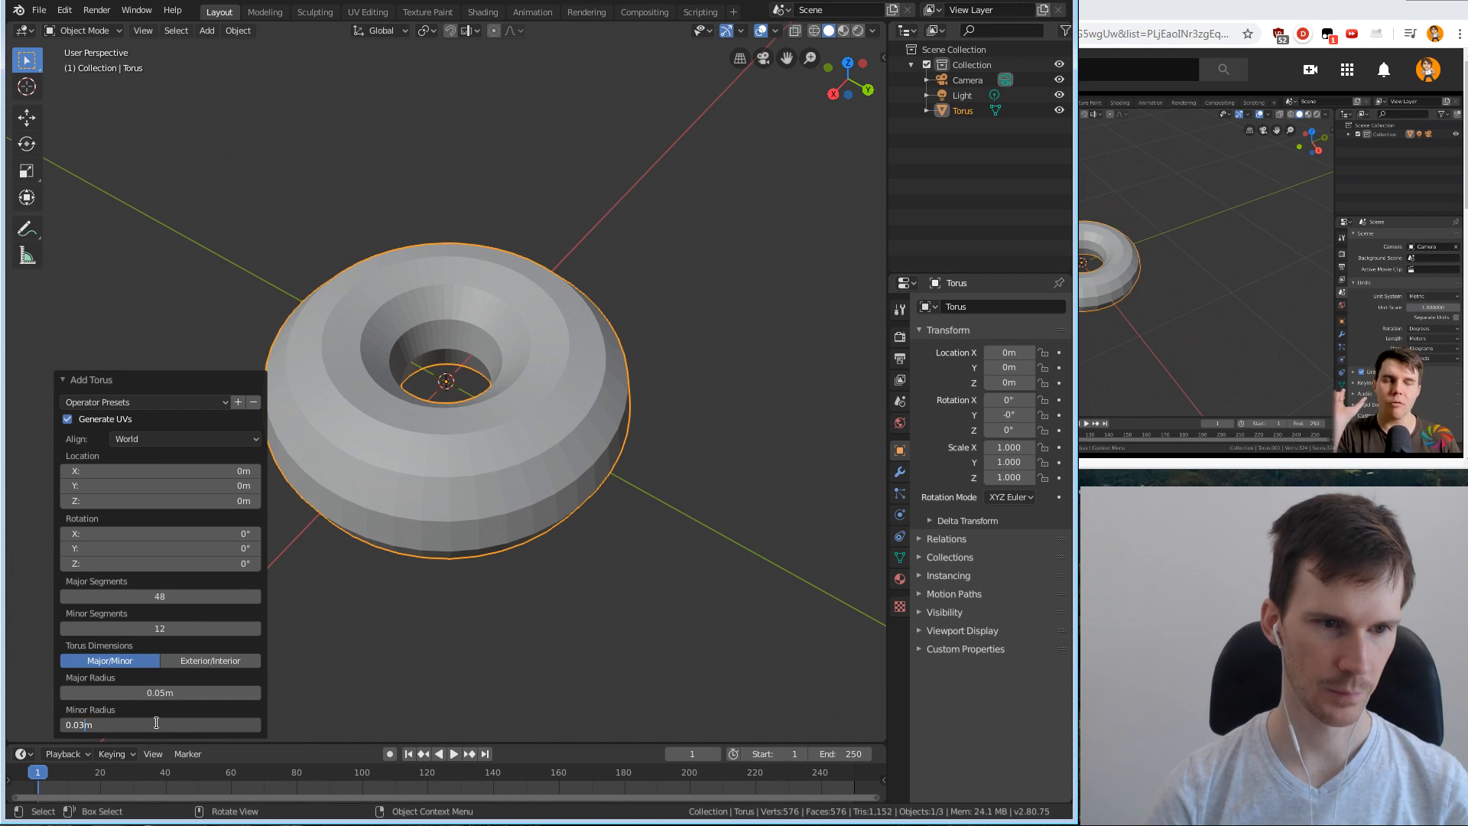
{"action": "type", "text": "0.028"}
{"action": "key", "text": "Return"}
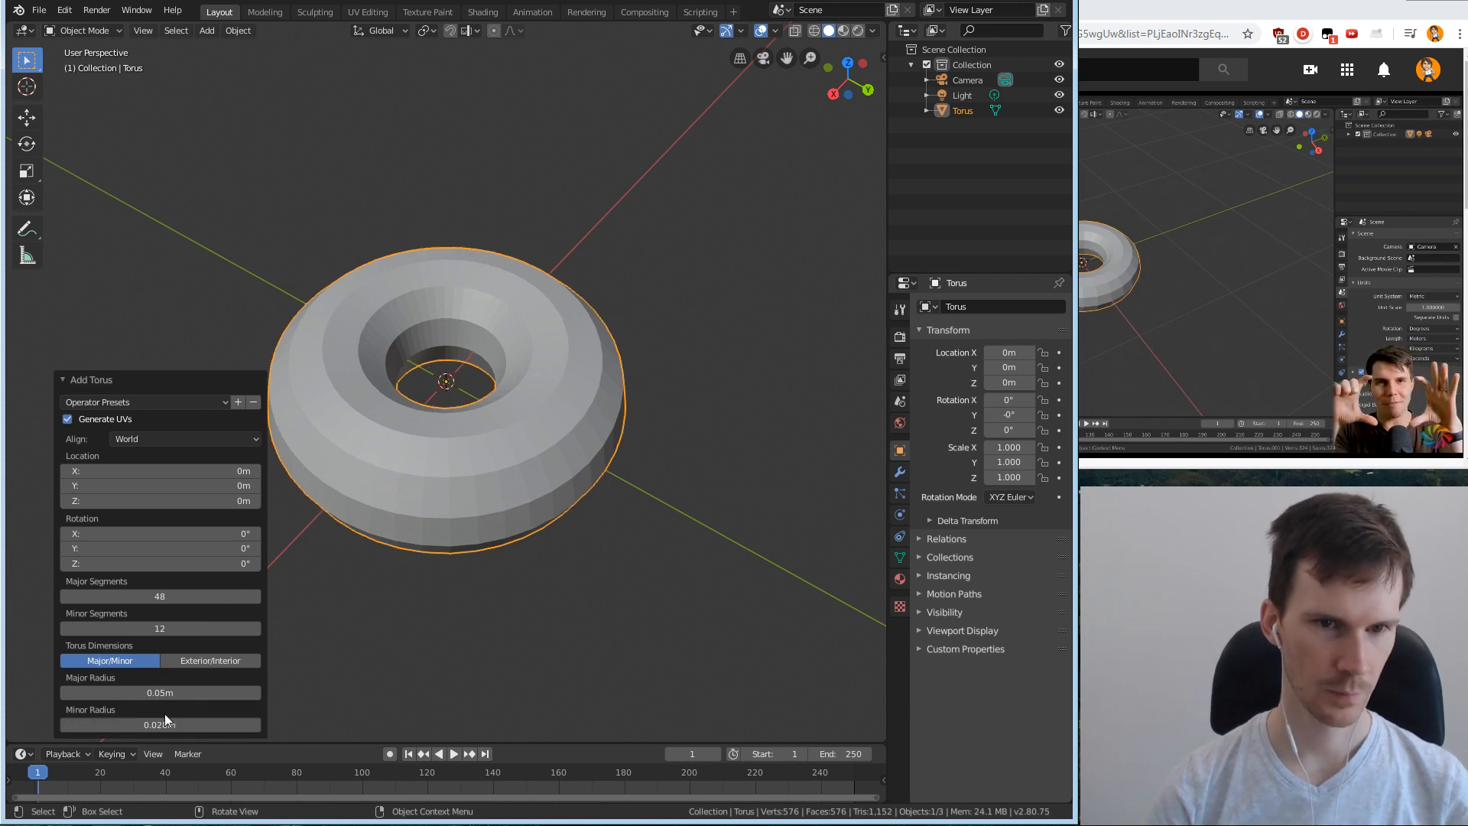
{"action": "middle_click_drag", "start_coordinate": [457, 443], "coordinate": [490, 437]}
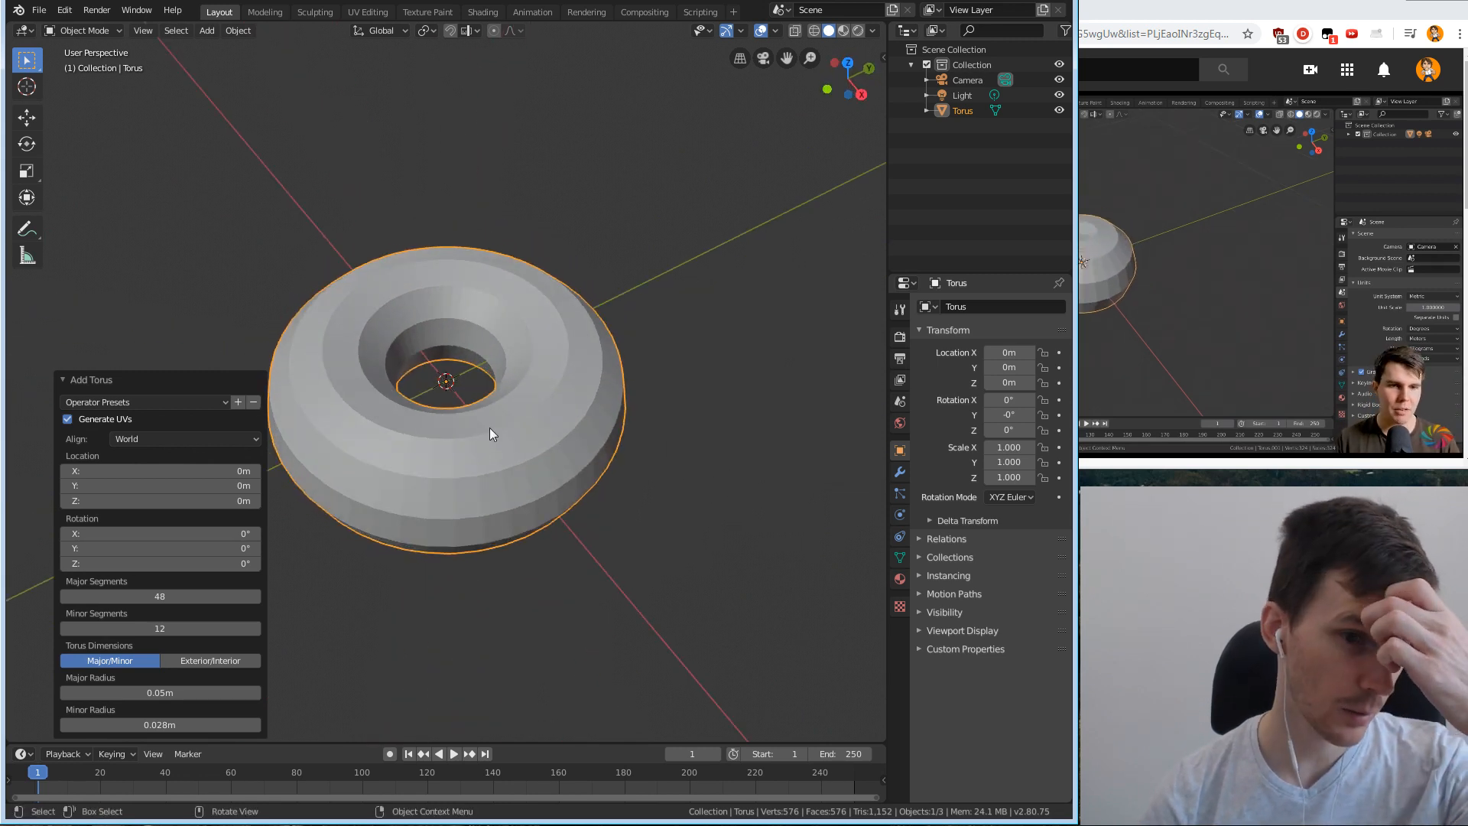
Lower the torus's major segments to 18.
{"action": "middle_click_drag", "start_coordinate": [429, 626], "coordinate": [612, 489]}
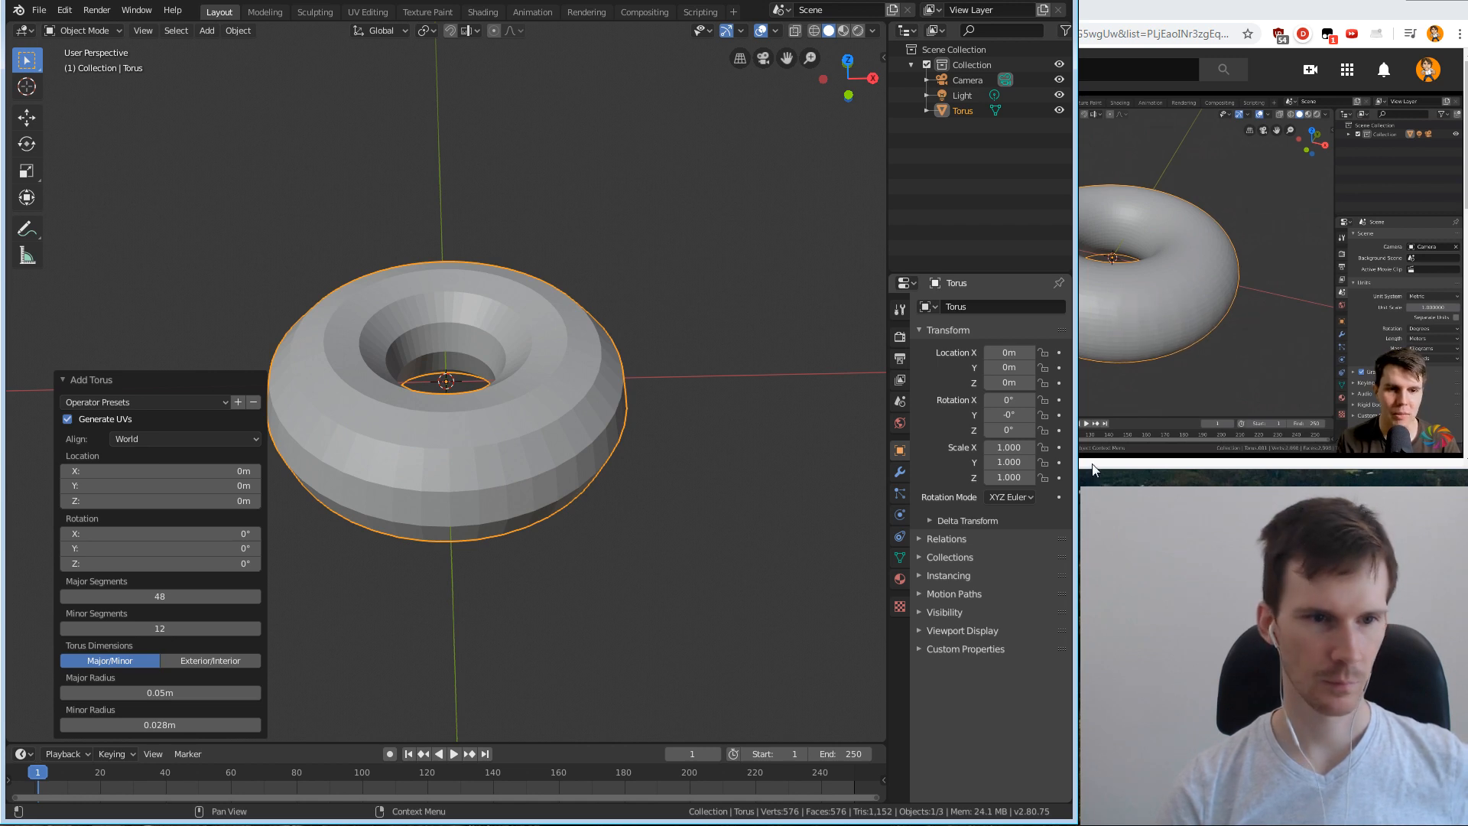
{"action": "left_click_drag", "start_coordinate": [199, 595], "coordinate": [101, 628]}
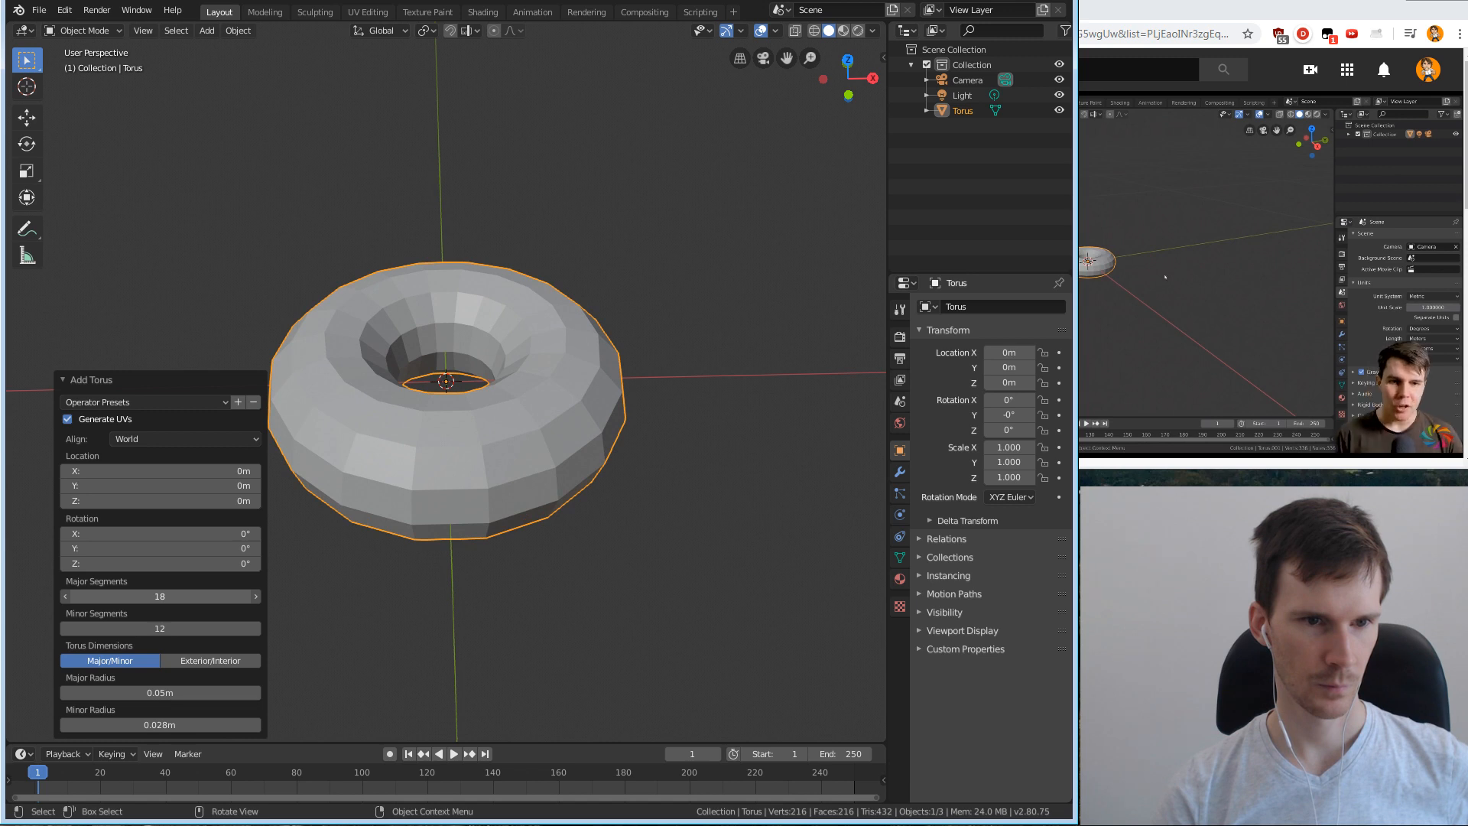
Switch to the YouTube tutorial and replay the torus segment settings from 4:40, pausing at 4:43.
{"action": "left_click", "coordinate": [1281, 194]}
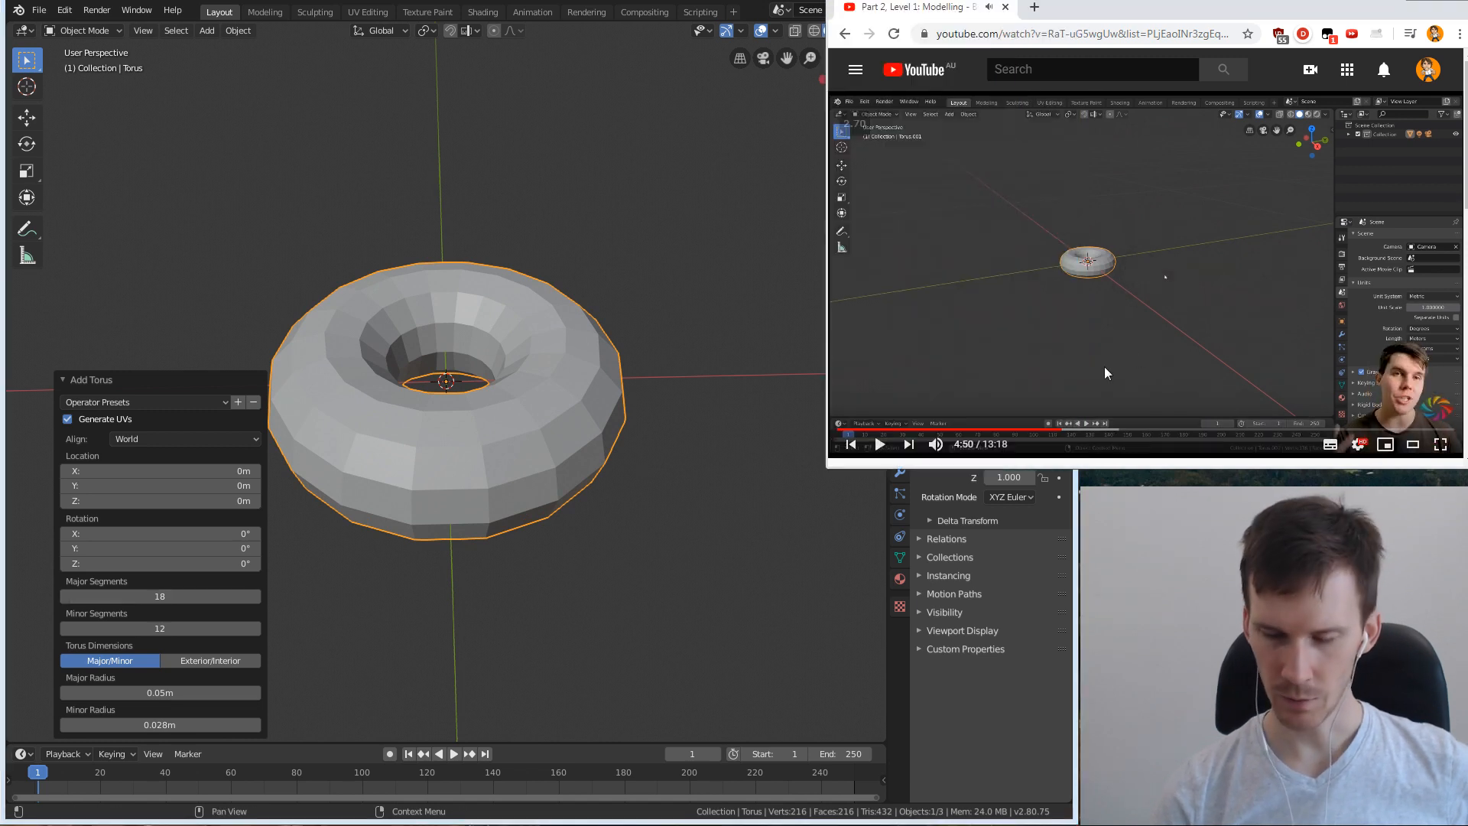
{"action": "key", "text": "j"}
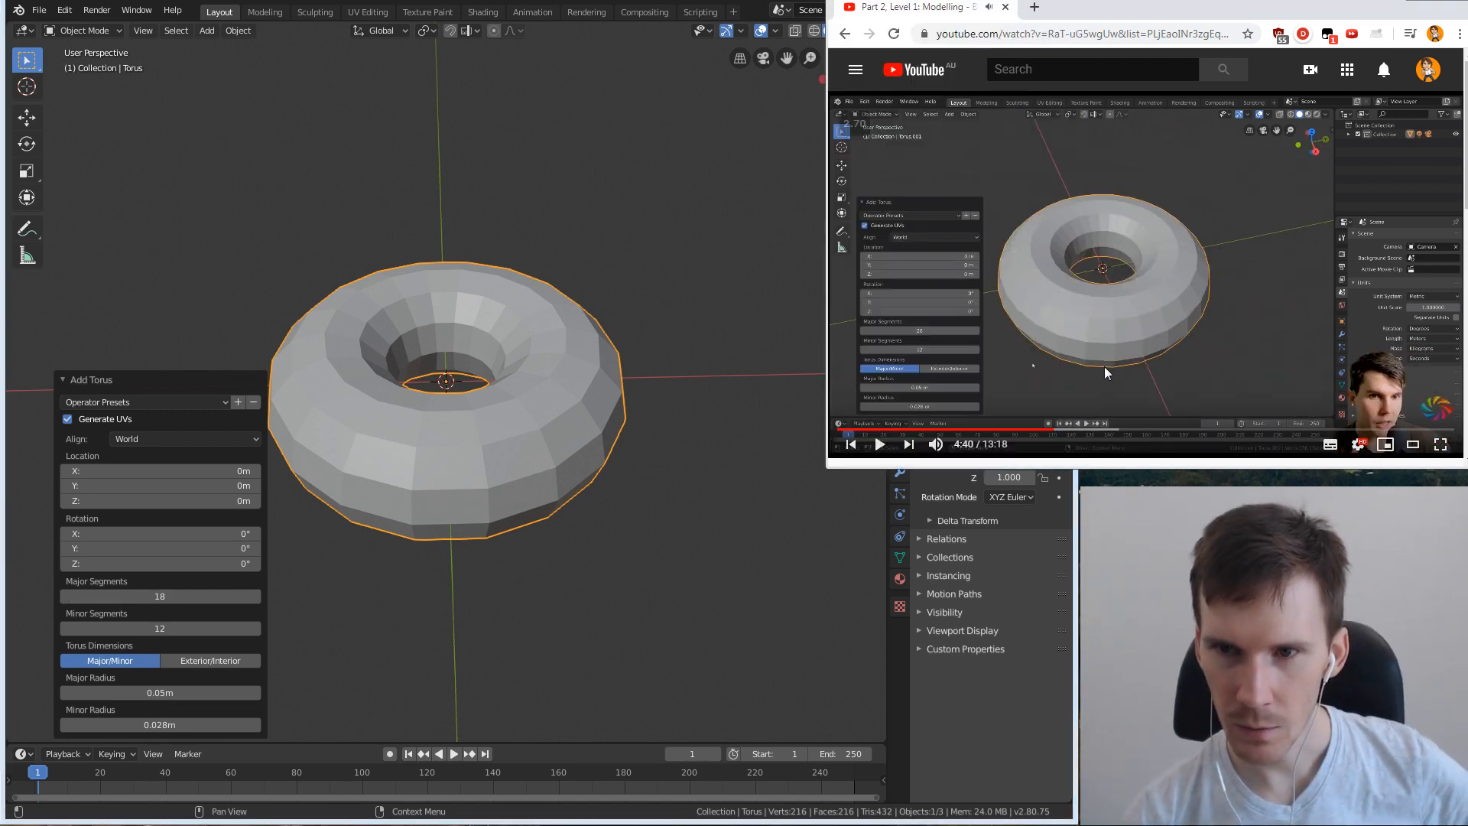
{"action": "left_click", "coordinate": [1104, 366]}
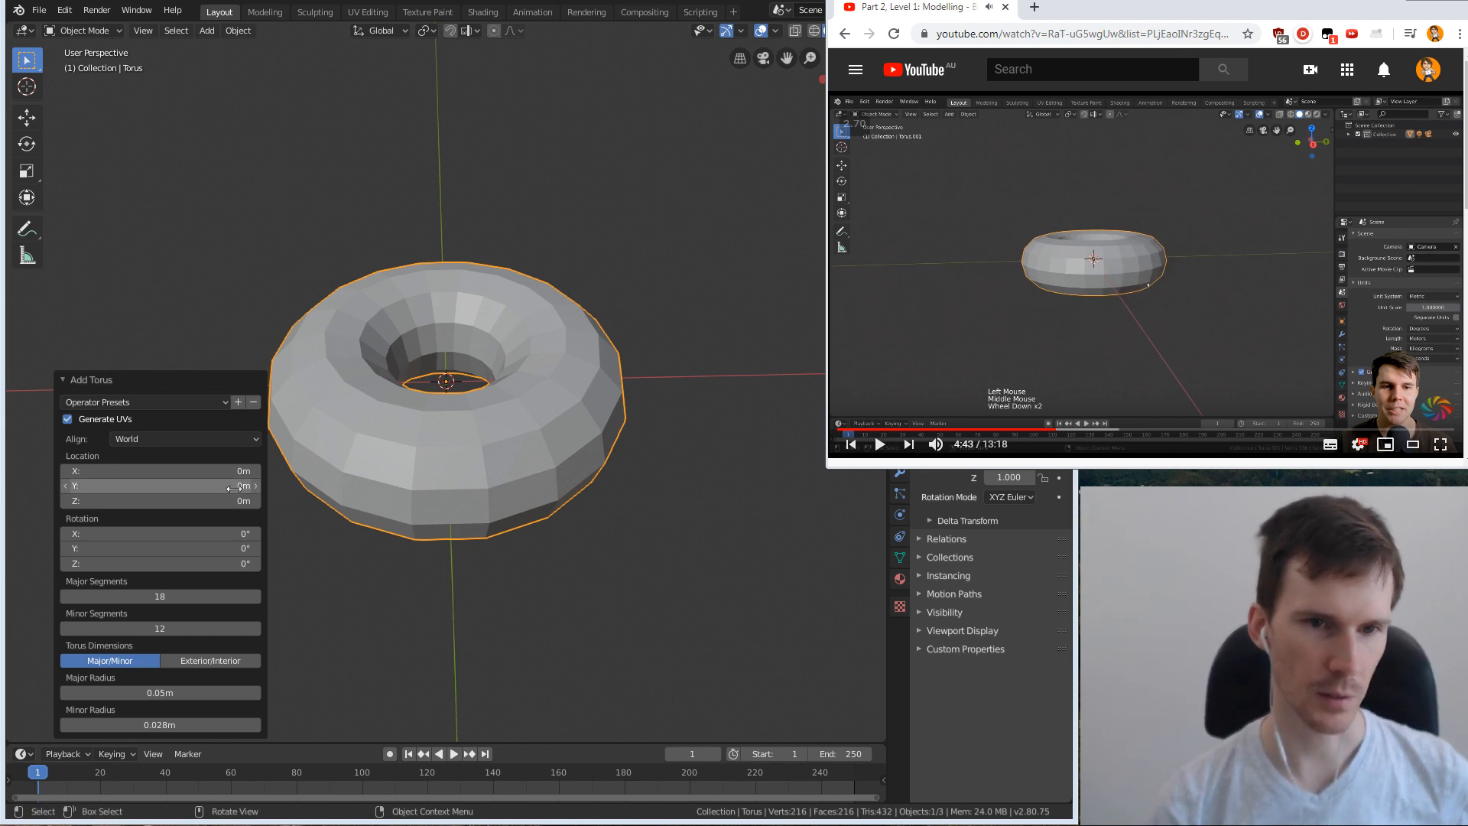
Raise the torus's major segments to 28, checking the outline from the side.
{"action": "left_click", "coordinate": [151, 597]}
{"action": "left_click_drag", "start_coordinate": [151, 597], "coordinate": [162, 597]}
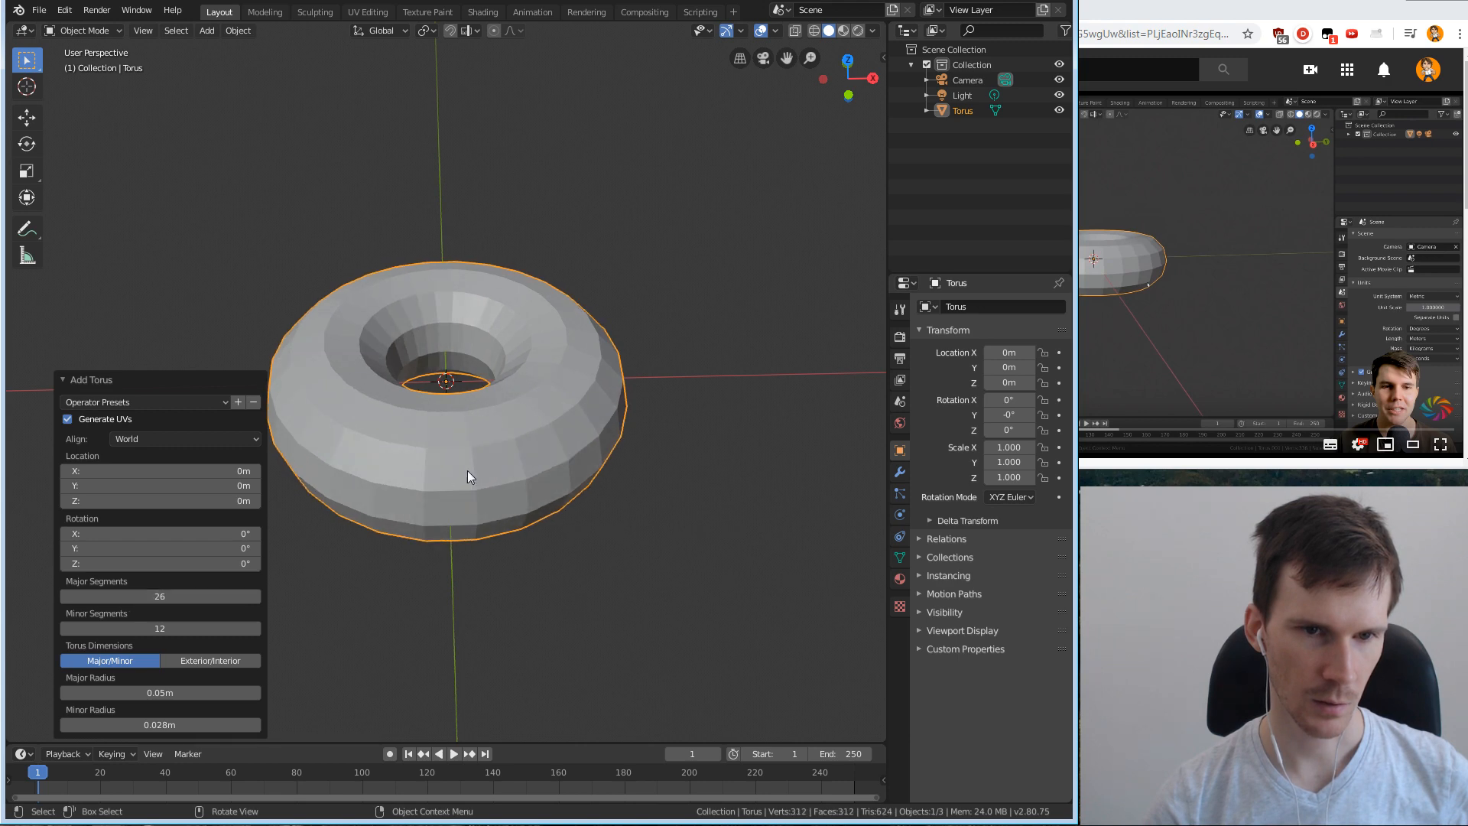
{"action": "scroll", "coordinate": [468, 475], "scroll_direction": "up", "scroll_amount": 5}
{"action": "scroll", "coordinate": [469, 493], "scroll_direction": "down", "scroll_amount": 2}
{"action": "middle_click_drag", "start_coordinate": [477, 497], "coordinate": [504, 478]}
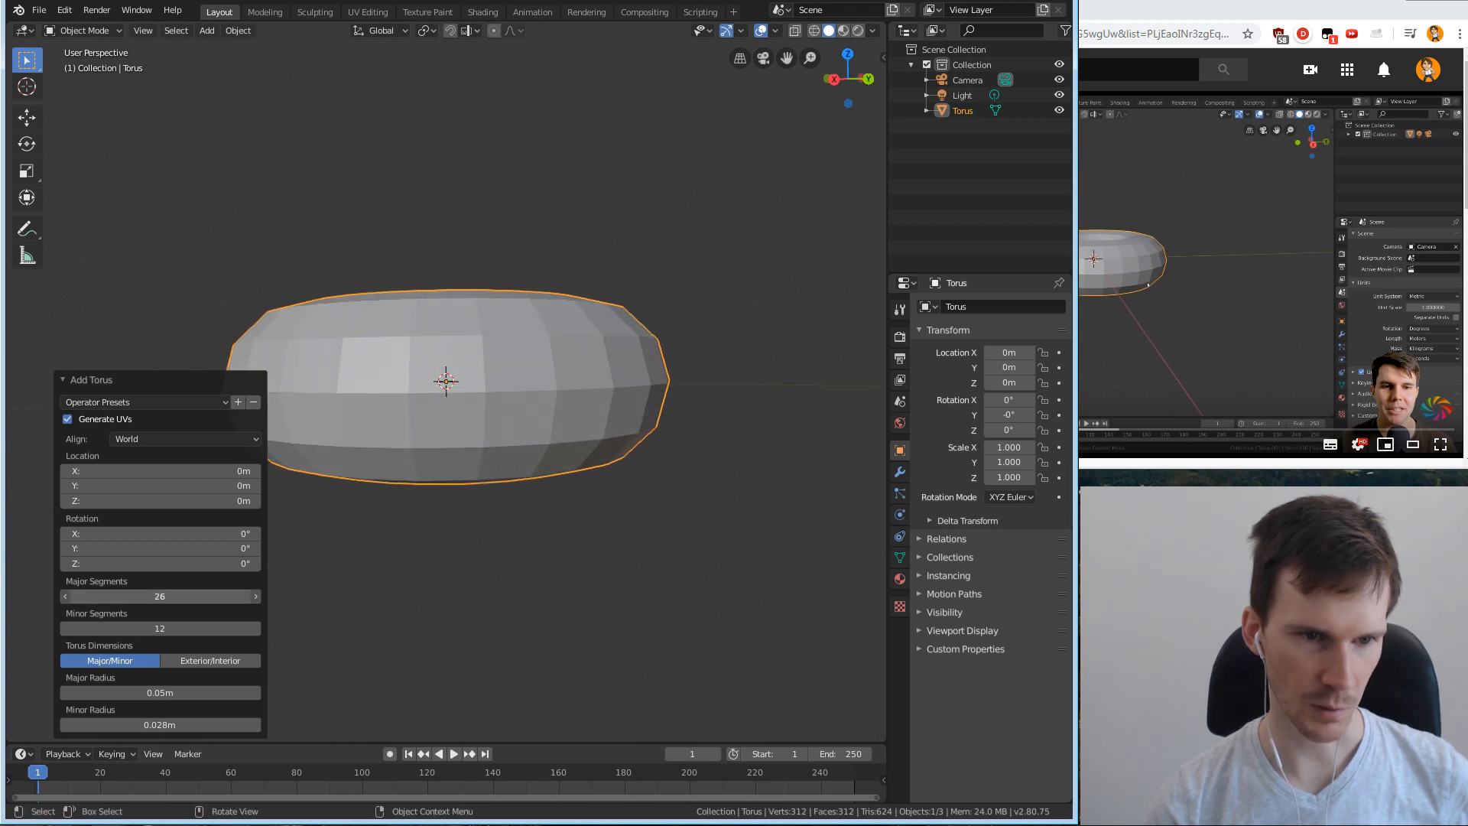
{"action": "left_click_drag", "start_coordinate": [160, 596], "coordinate": [163, 597]}
{"action": "middle_click_drag", "start_coordinate": [419, 521], "coordinate": [529, 533]}
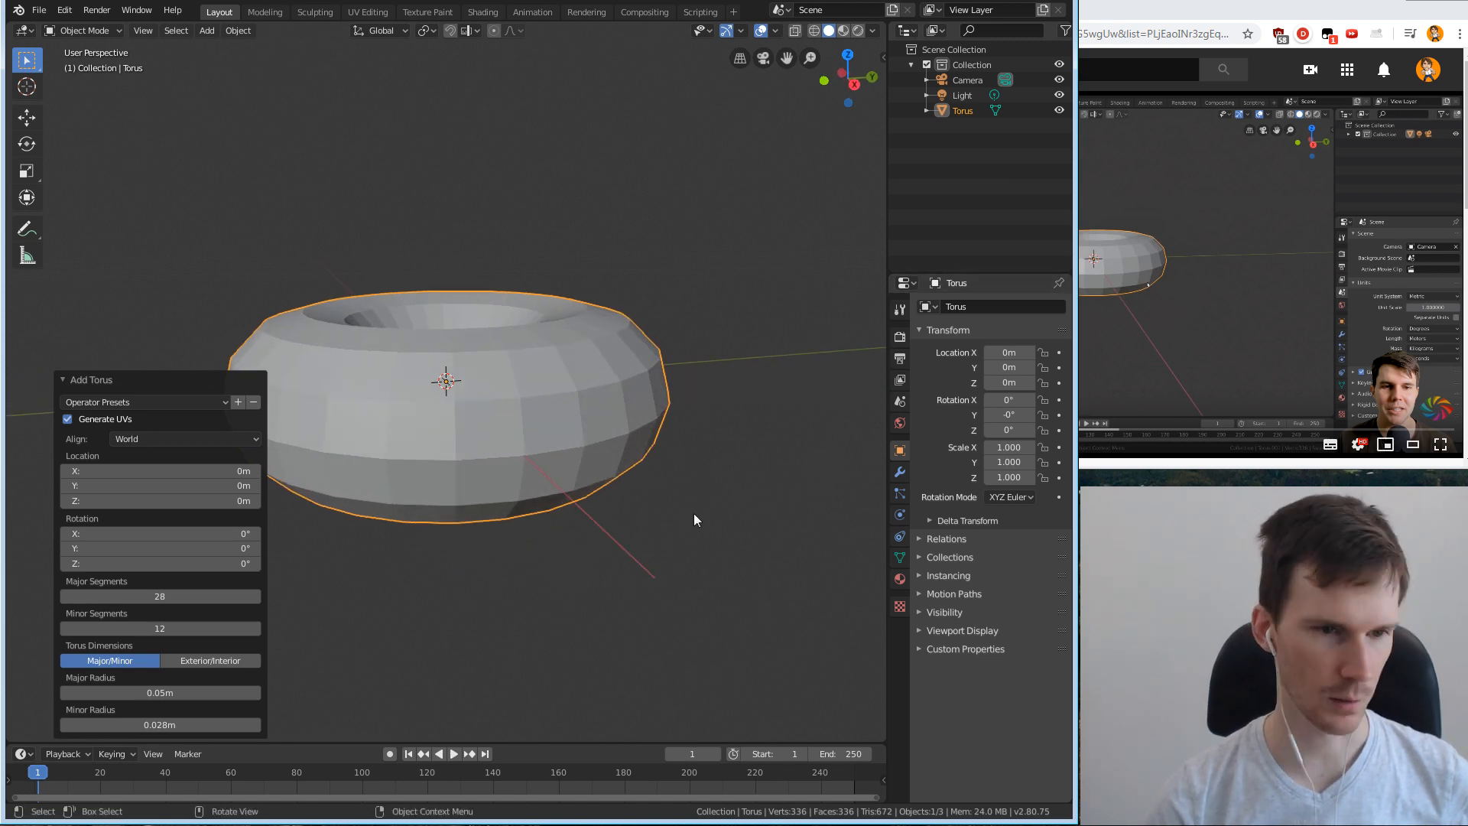
Nudge the torus's X location to 0.01 m, leaving its major segments as they are.
{"action": "left_click", "coordinate": [255, 470]}
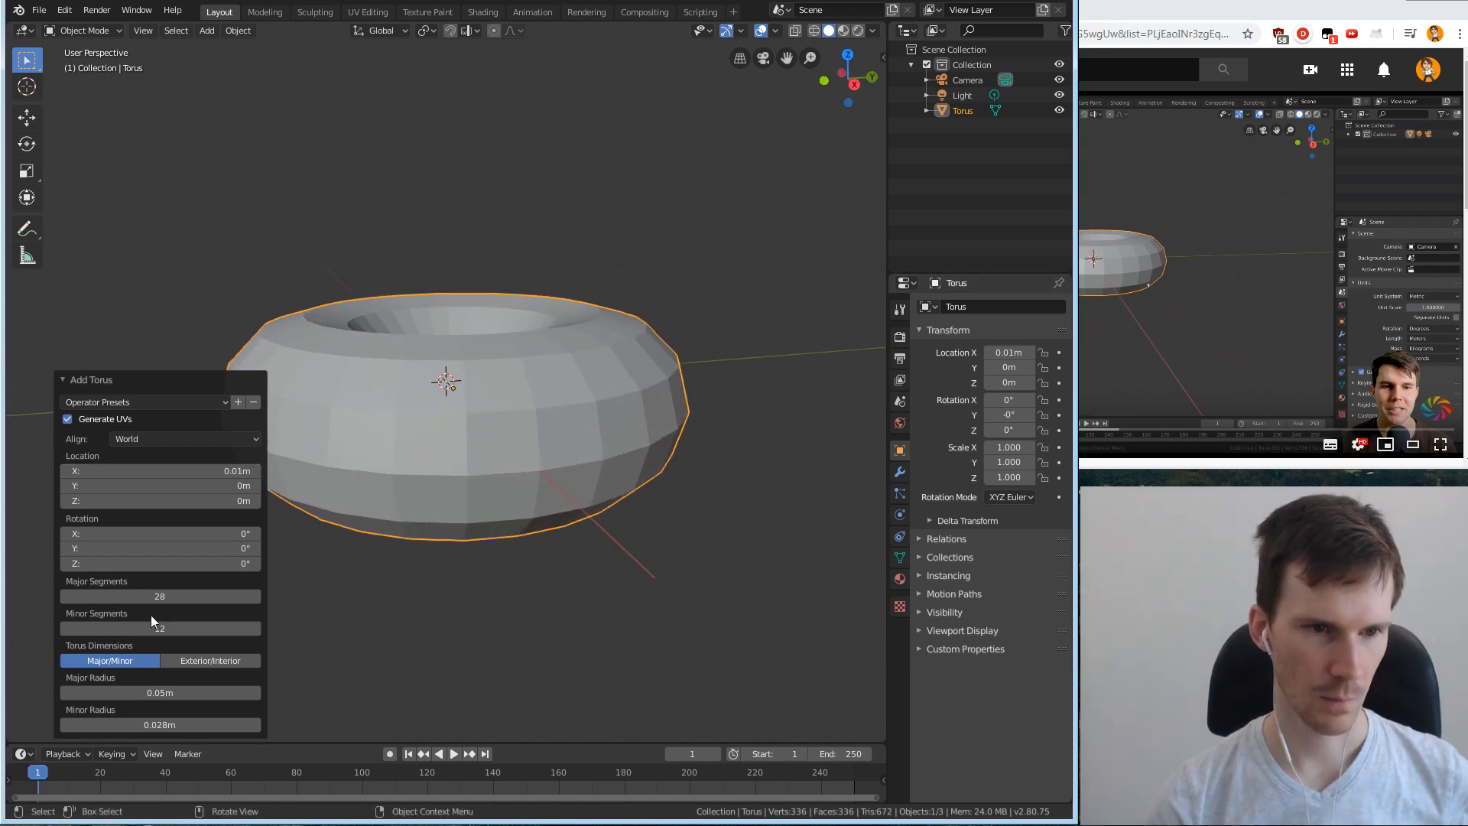
{"action": "left_click", "coordinate": [180, 598]}
{"action": "key", "text": "Escape"}
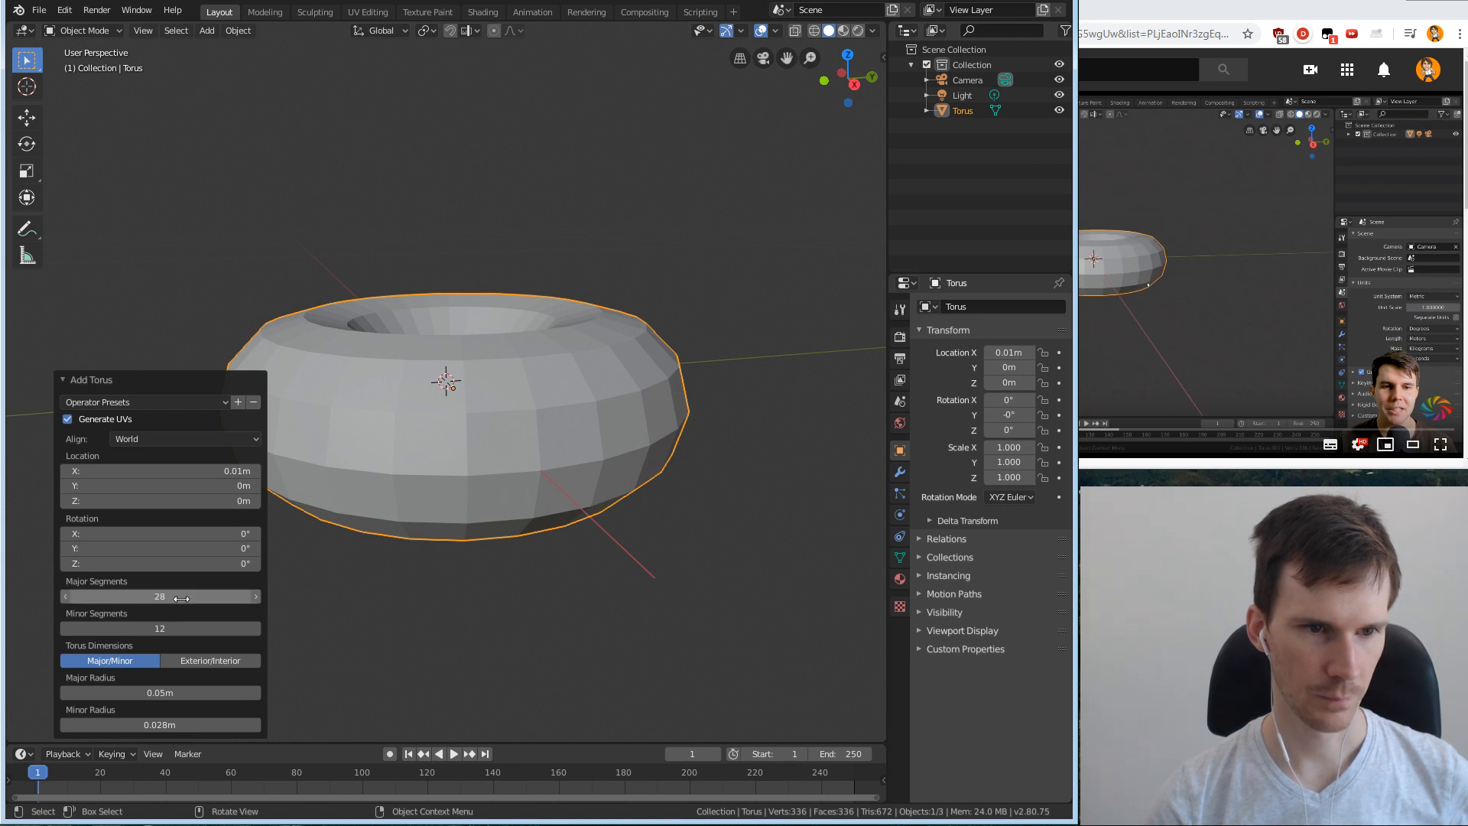
{"action": "middle_click_drag", "start_coordinate": [548, 405], "coordinate": [652, 453]}
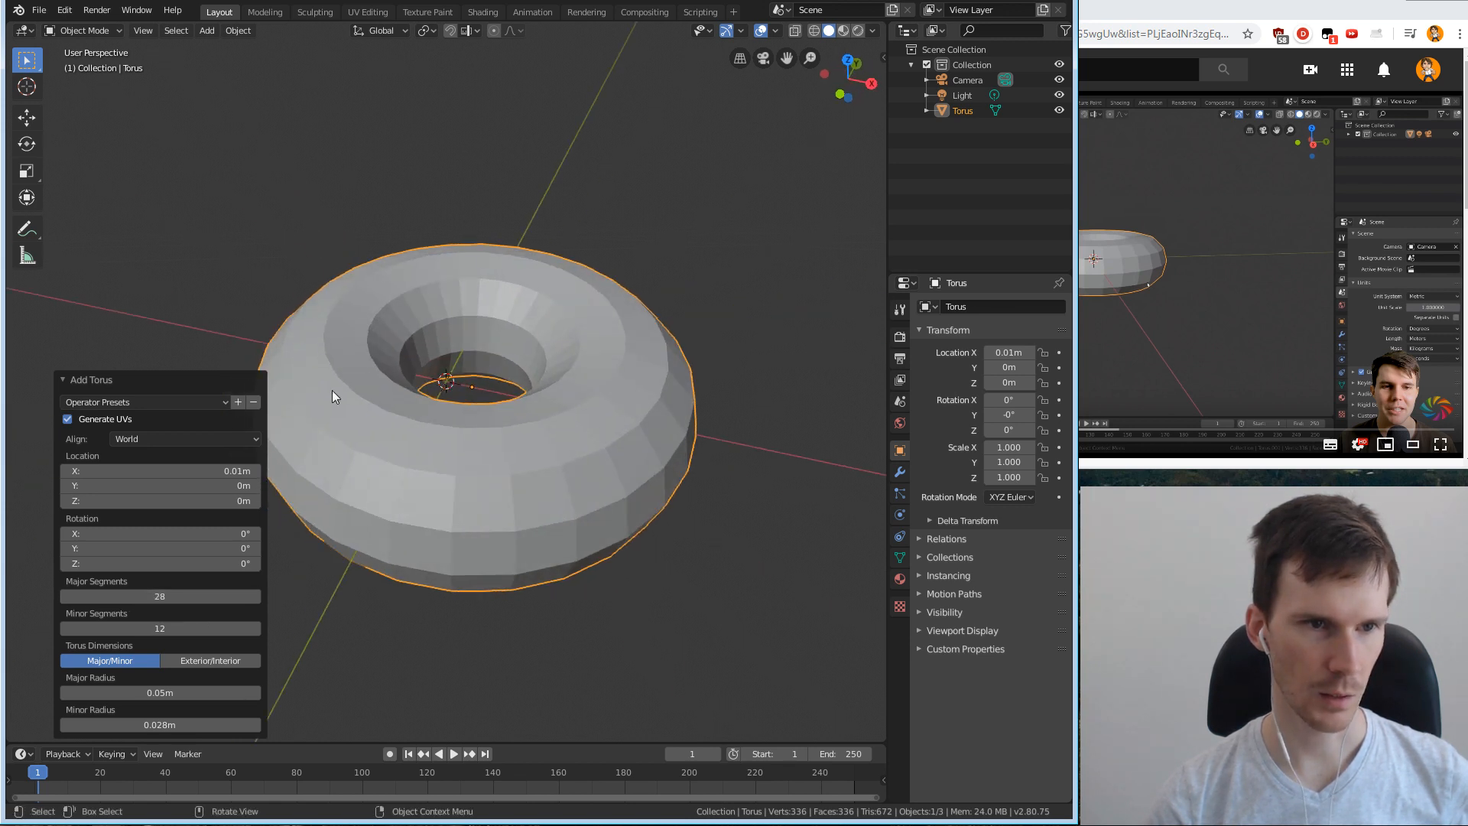
Play the tutorial on to 5:47 and pause it, deselecting the torus meanwhile.
{"action": "left_click", "coordinate": [361, 253]}
{"action": "left_click", "coordinate": [1220, 342]}
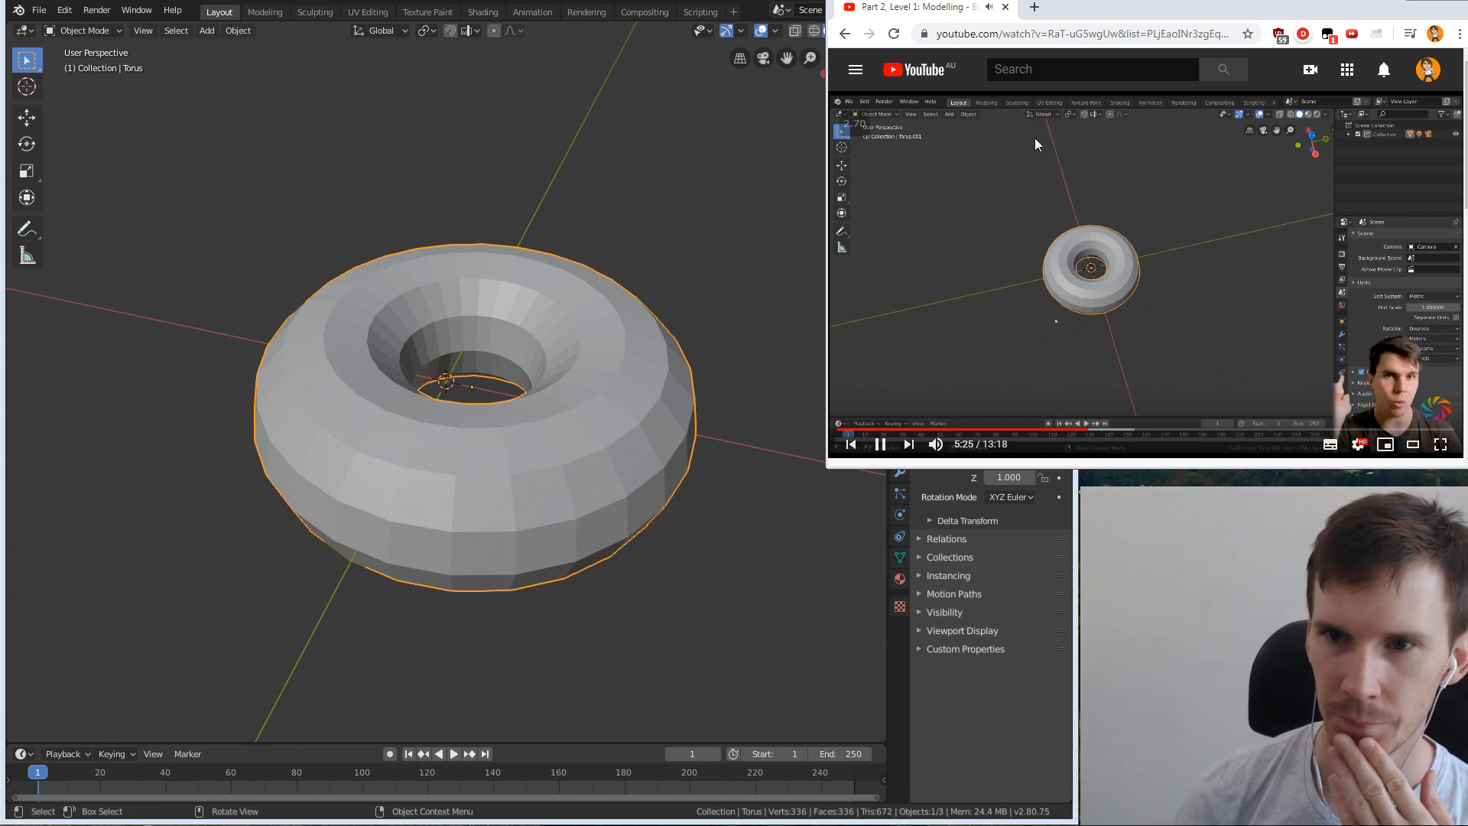
{"action": "middle_click_drag", "start_coordinate": [575, 410], "coordinate": [613, 400]}
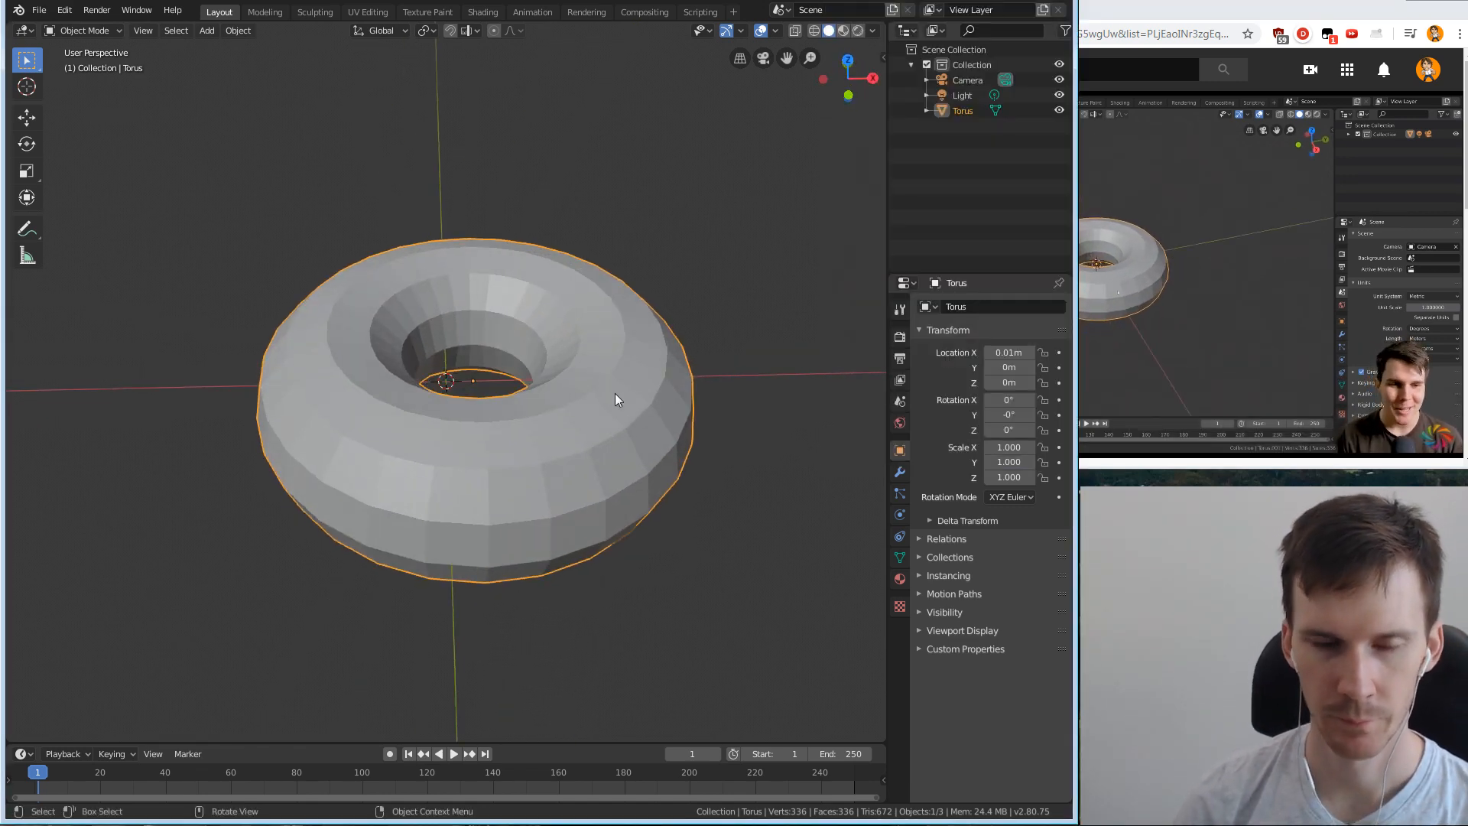
{"action": "left_click", "coordinate": [648, 139]}
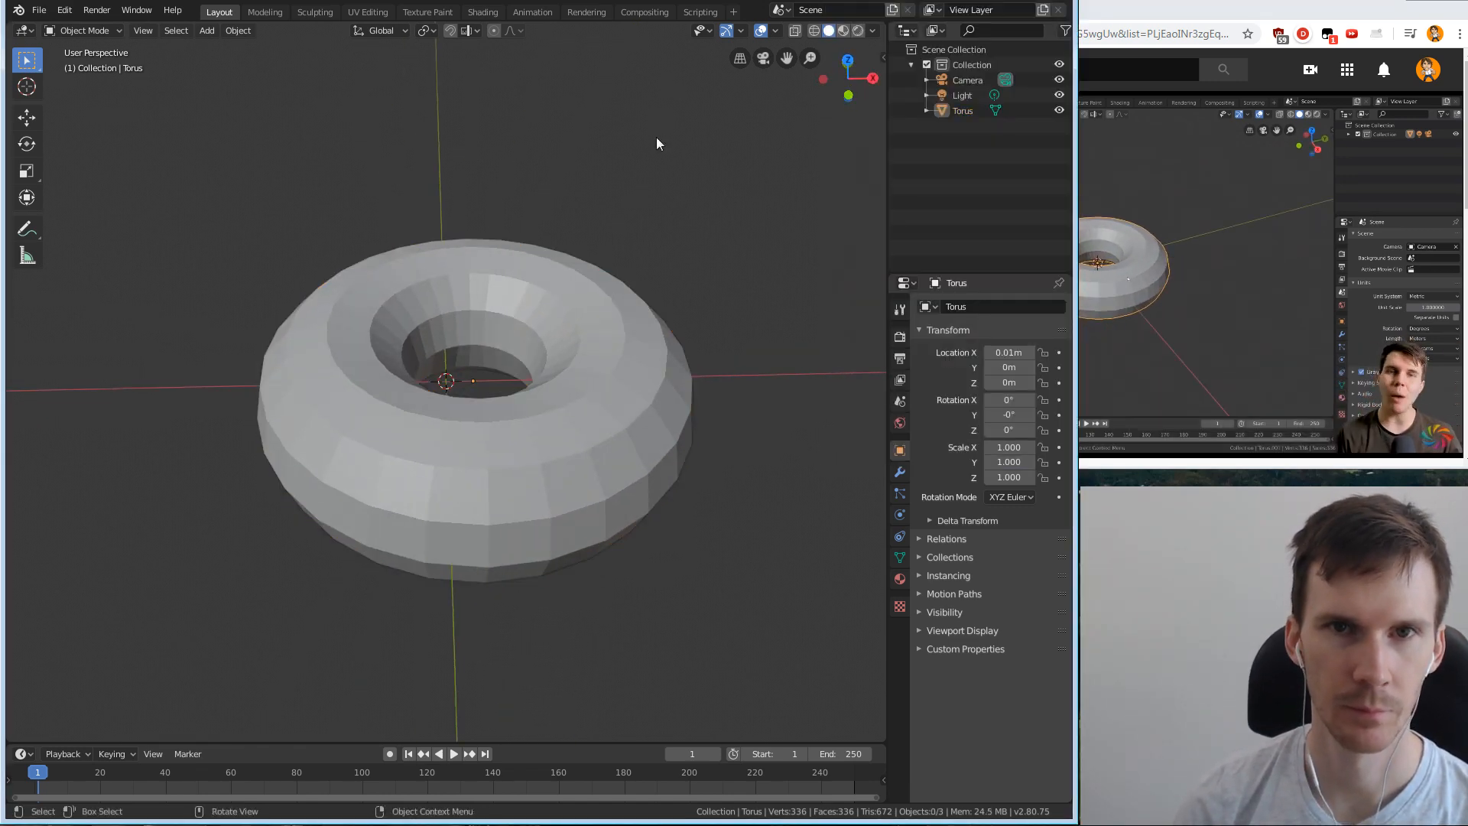
{"action": "scroll", "coordinate": [653, 290], "scroll_direction": "down", "scroll_amount": 1}
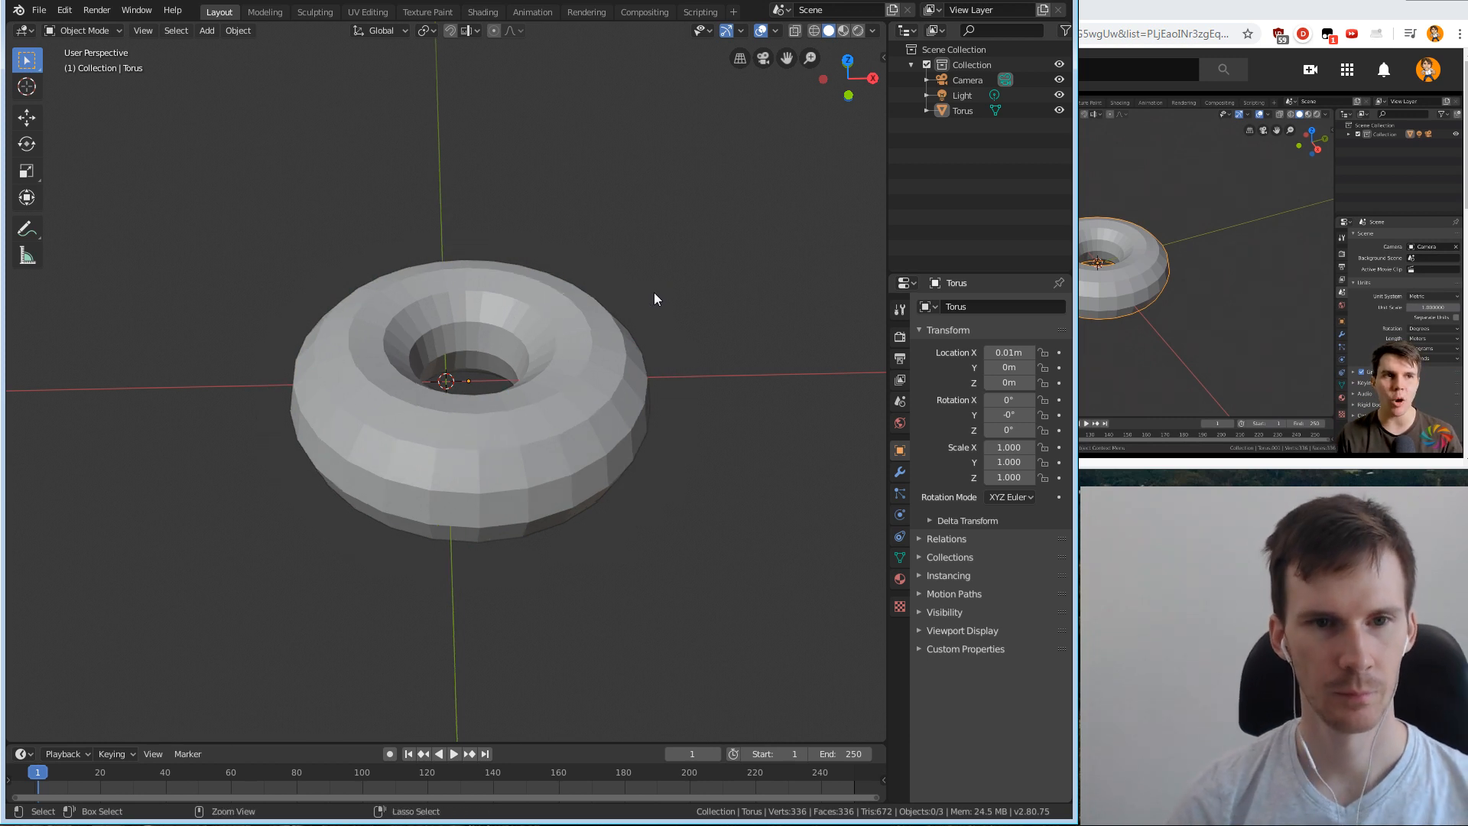
{"action": "scroll", "coordinate": [656, 291], "scroll_direction": "up", "scroll_amount": 1}
{"action": "scroll", "coordinate": [658, 295], "scroll_direction": "down", "scroll_amount": 2}
{"action": "scroll", "coordinate": [657, 297], "scroll_direction": "up", "scroll_amount": 2}
{"action": "scroll", "coordinate": [658, 297], "scroll_direction": "down", "scroll_amount": 1}
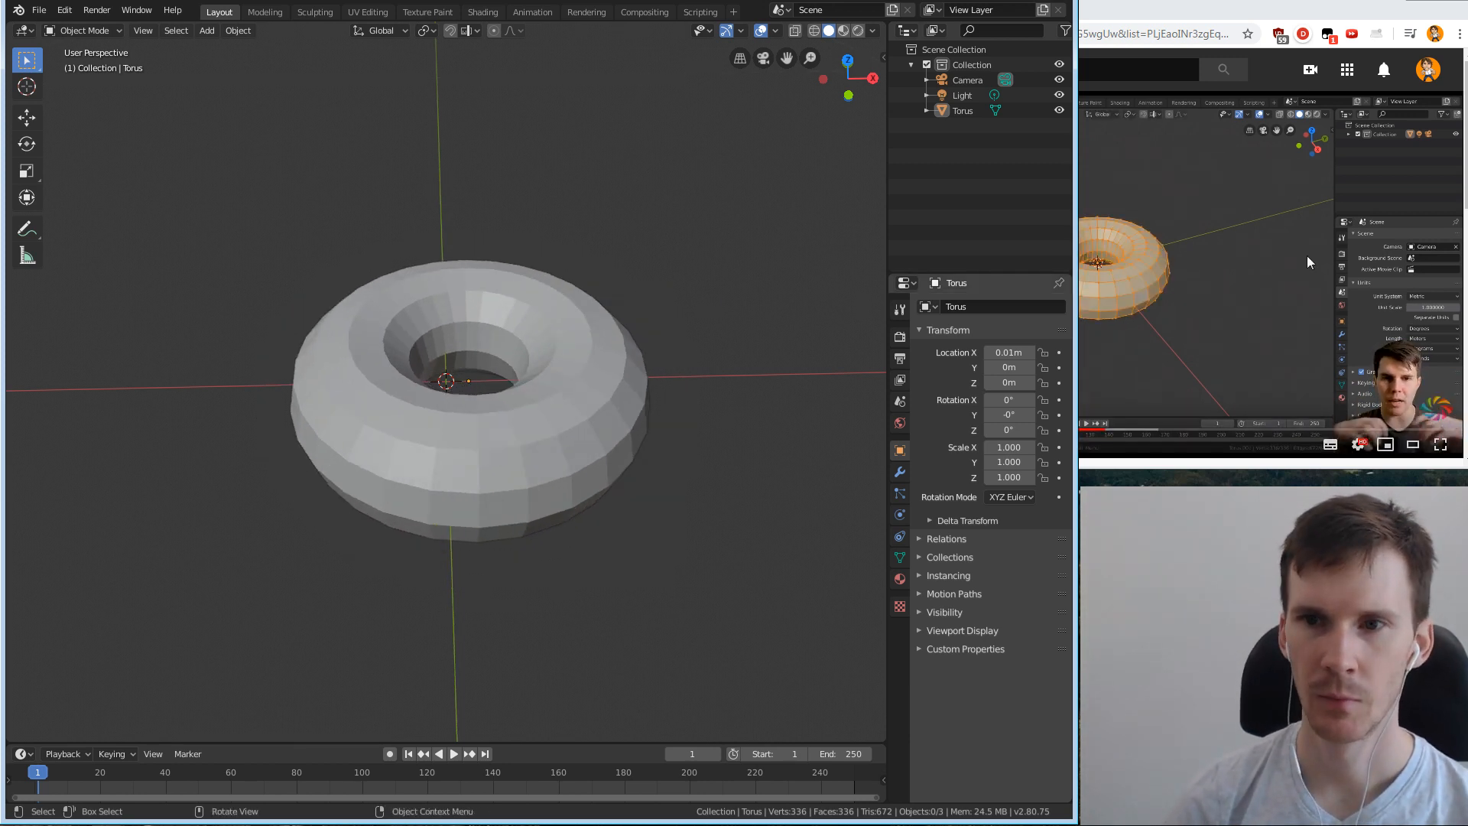
{"action": "left_click", "coordinate": [1306, 255]}
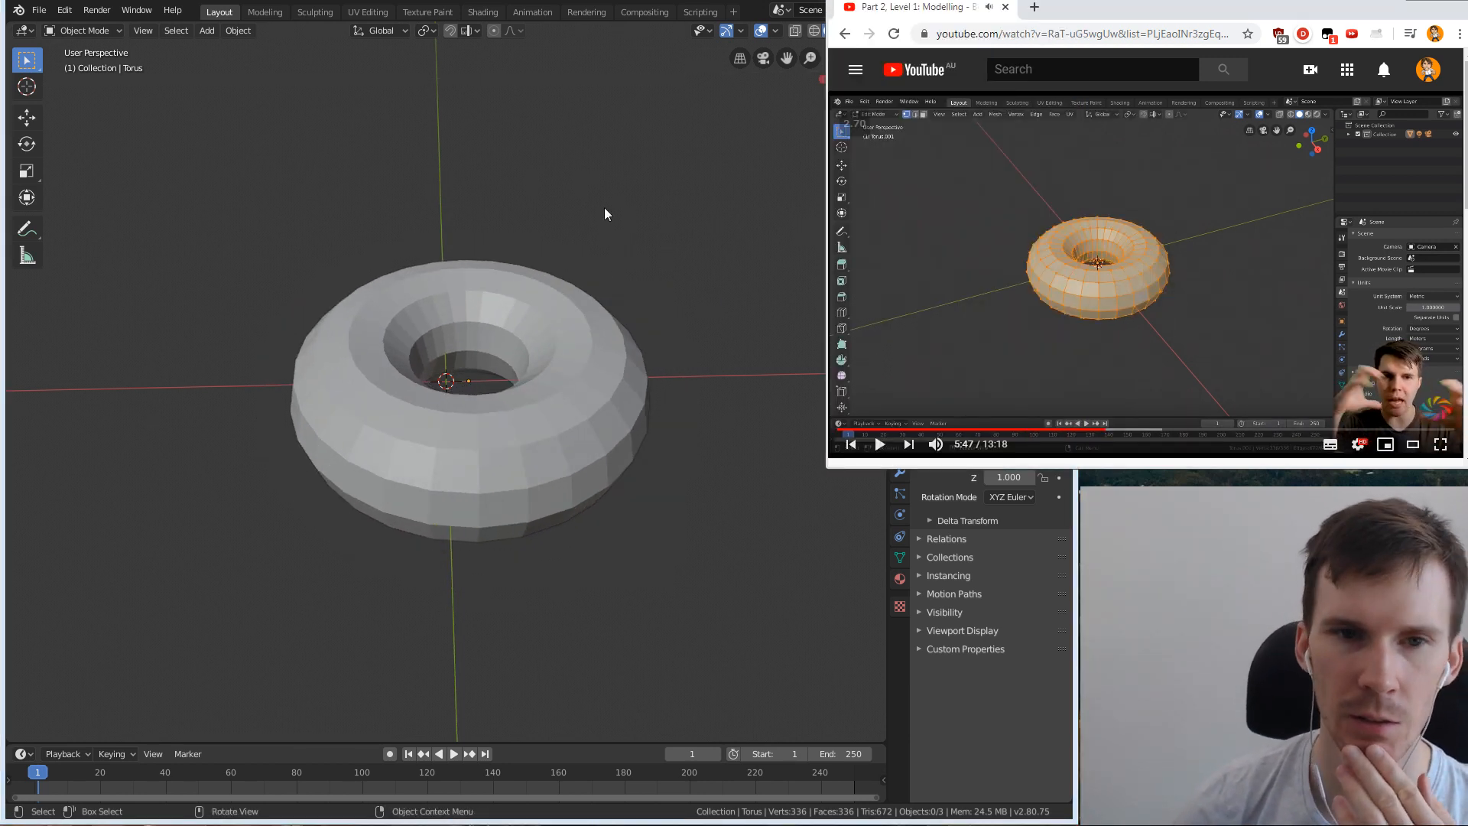
Launch a second Blender instance, dismiss its splash screen, and return to the torus scene.
{"action": "left_click", "coordinate": [604, 208]}
{"action": "scroll", "coordinate": [591, 237], "scroll_direction": "up", "scroll_amount": 1}
{"action": "scroll", "coordinate": [590, 236], "scroll_direction": "up", "scroll_amount": 1}
{"action": "scroll", "coordinate": [589, 232], "scroll_direction": "down", "scroll_amount": 1}
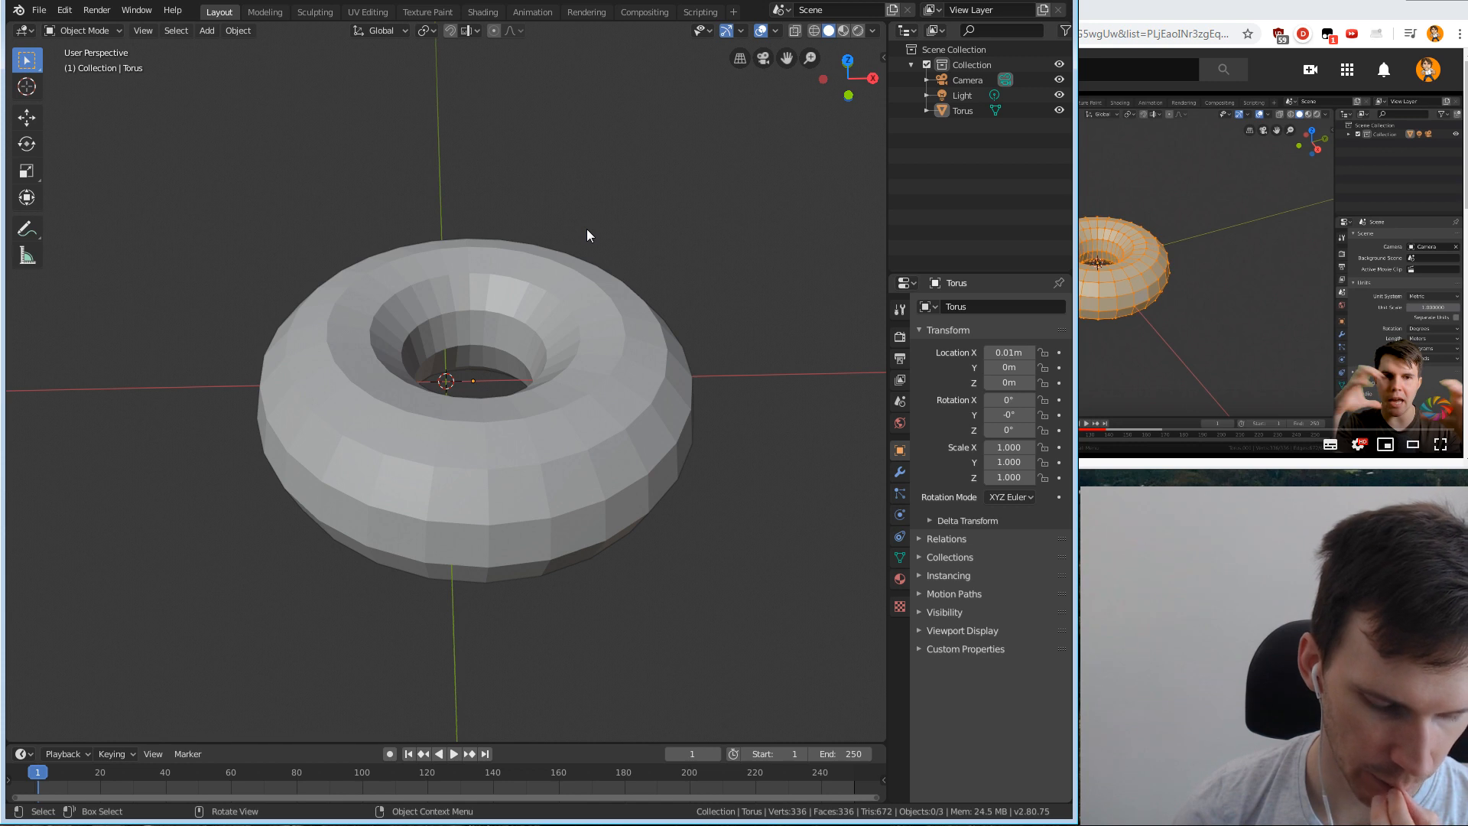
{"action": "right_click", "coordinate": [849, 822]}
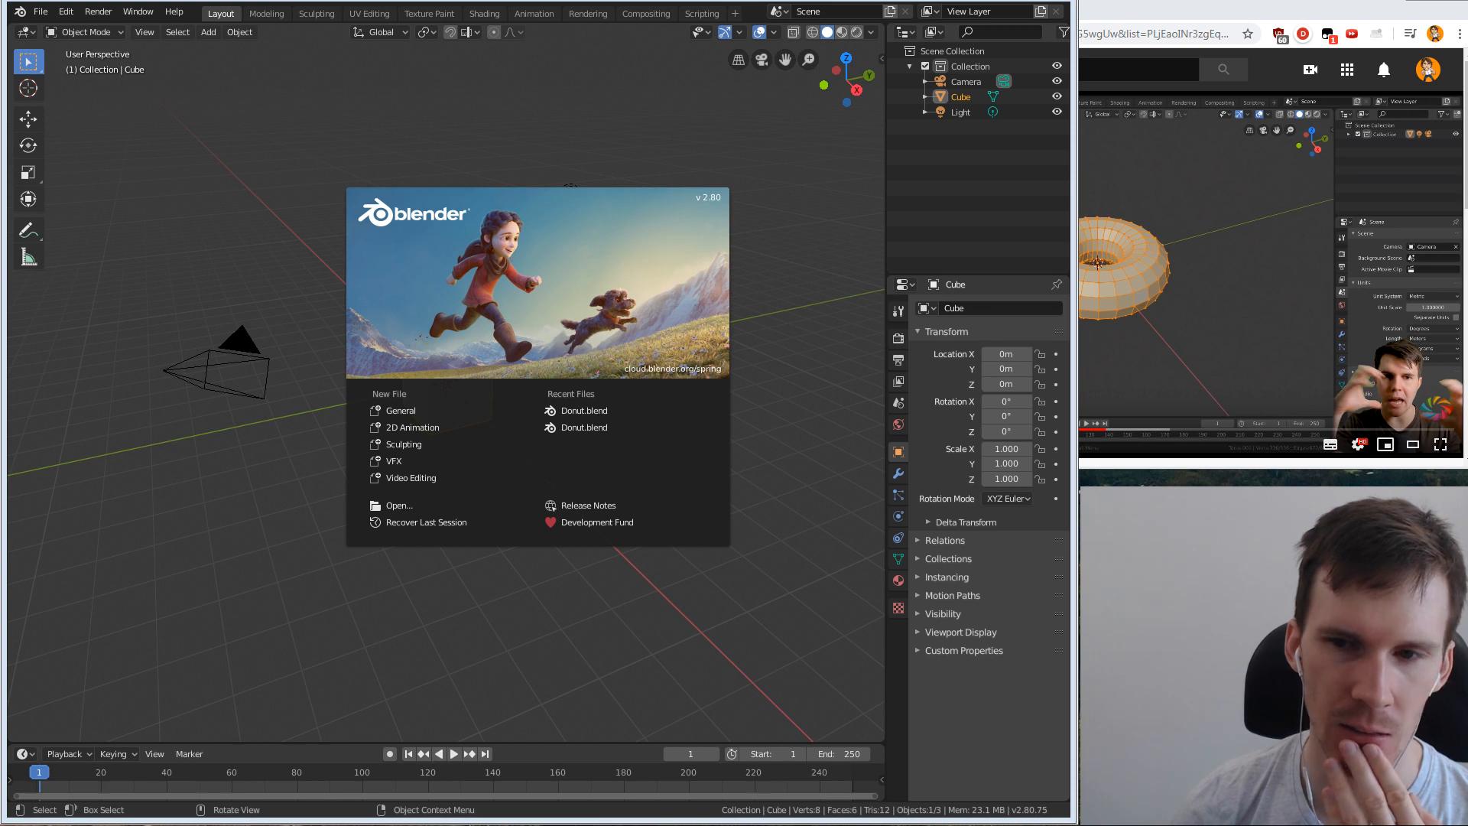
{"action": "left_click", "coordinate": [862, 208]}
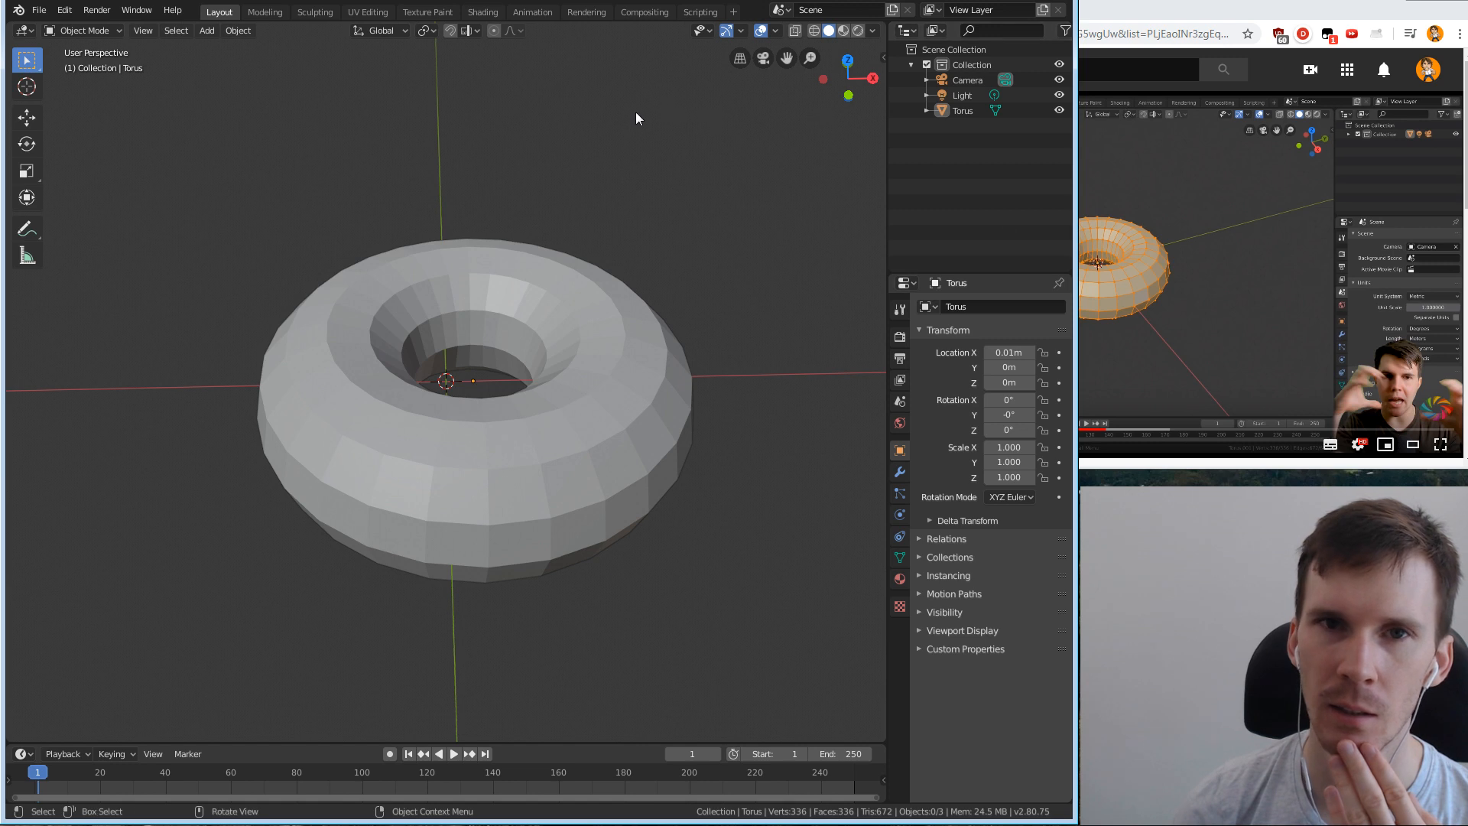
Resume the tutorial from 5:47 and inspect the torus's offset from the origin from above.
{"action": "left_click", "coordinate": [1206, 7]}
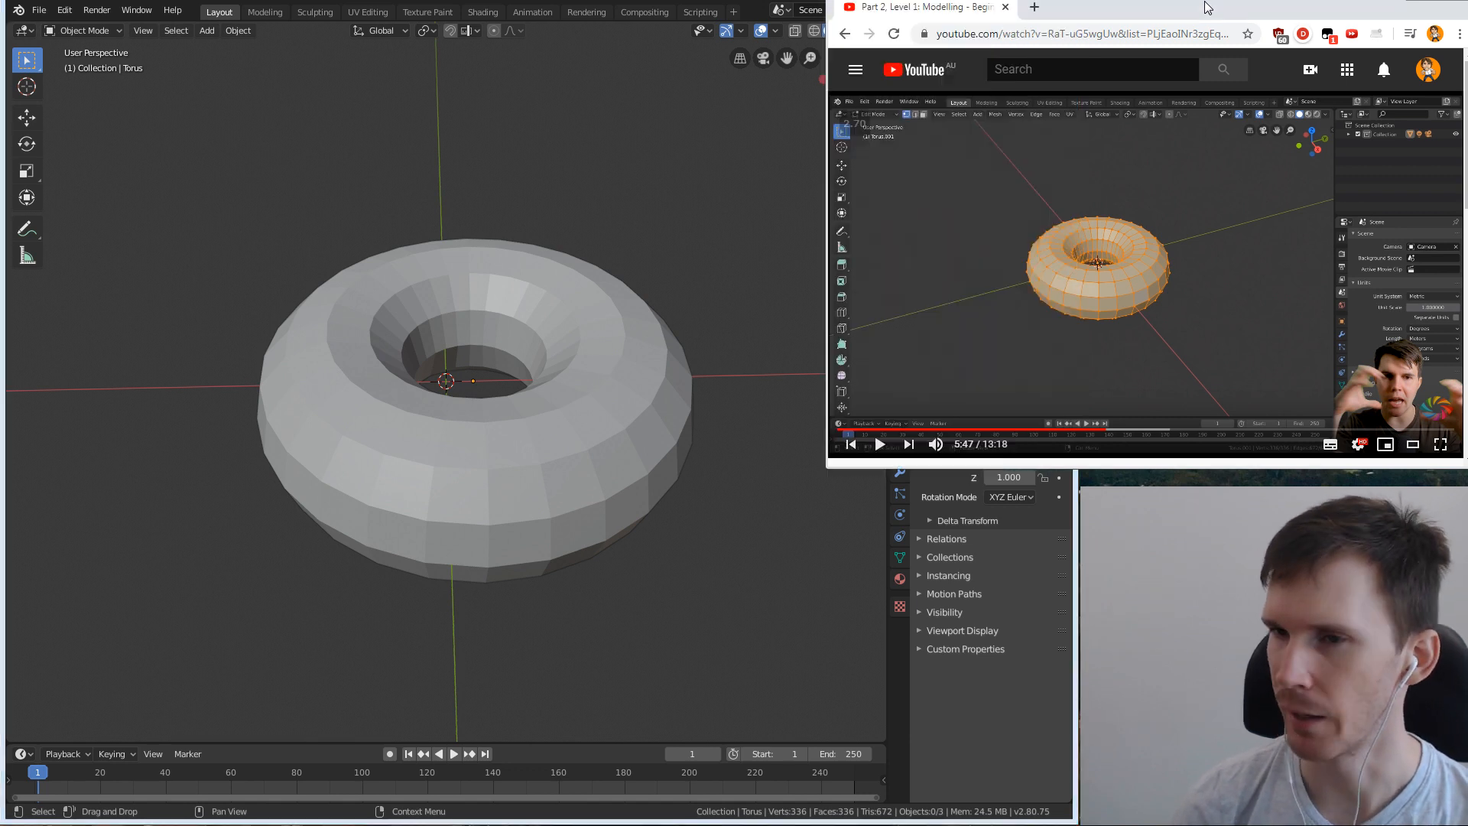
{"action": "left_click", "coordinate": [1032, 336]}
{"action": "left_click", "coordinate": [579, 360]}
{"action": "mouse_move", "coordinate": [579, 361]}
{"action": "middle_mouse_down"}
{"action": "mouse_move", "coordinate": [677, 426]}
{"action": "mouse_move", "coordinate": [704, 380]}
{"action": "mouse_move", "coordinate": [600, 374]}
{"action": "middle_mouse_up"}
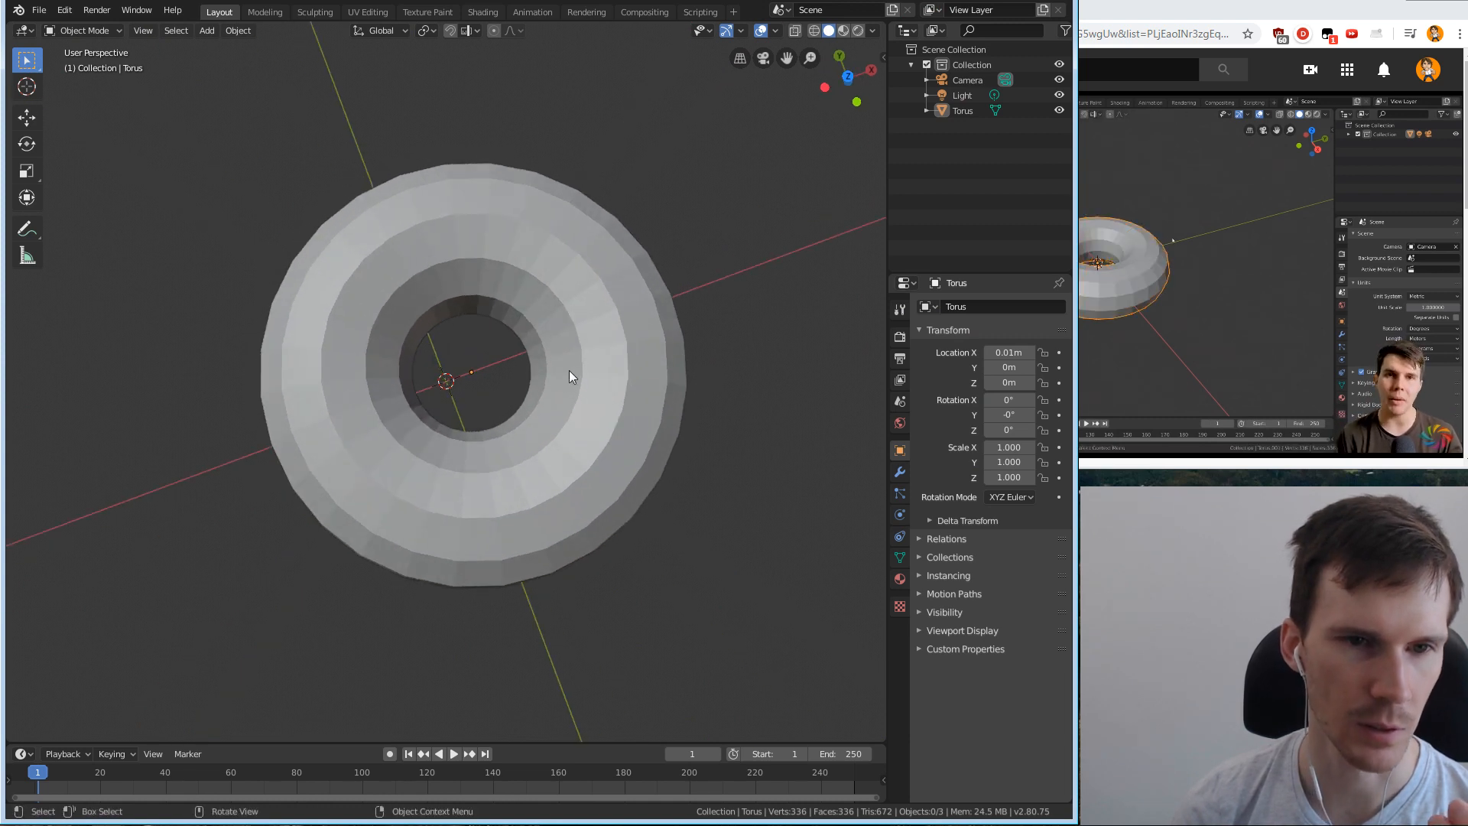
Reset the torus's X location to 0 m and deselect the torus.
{"action": "left_click", "coordinate": [599, 400]}
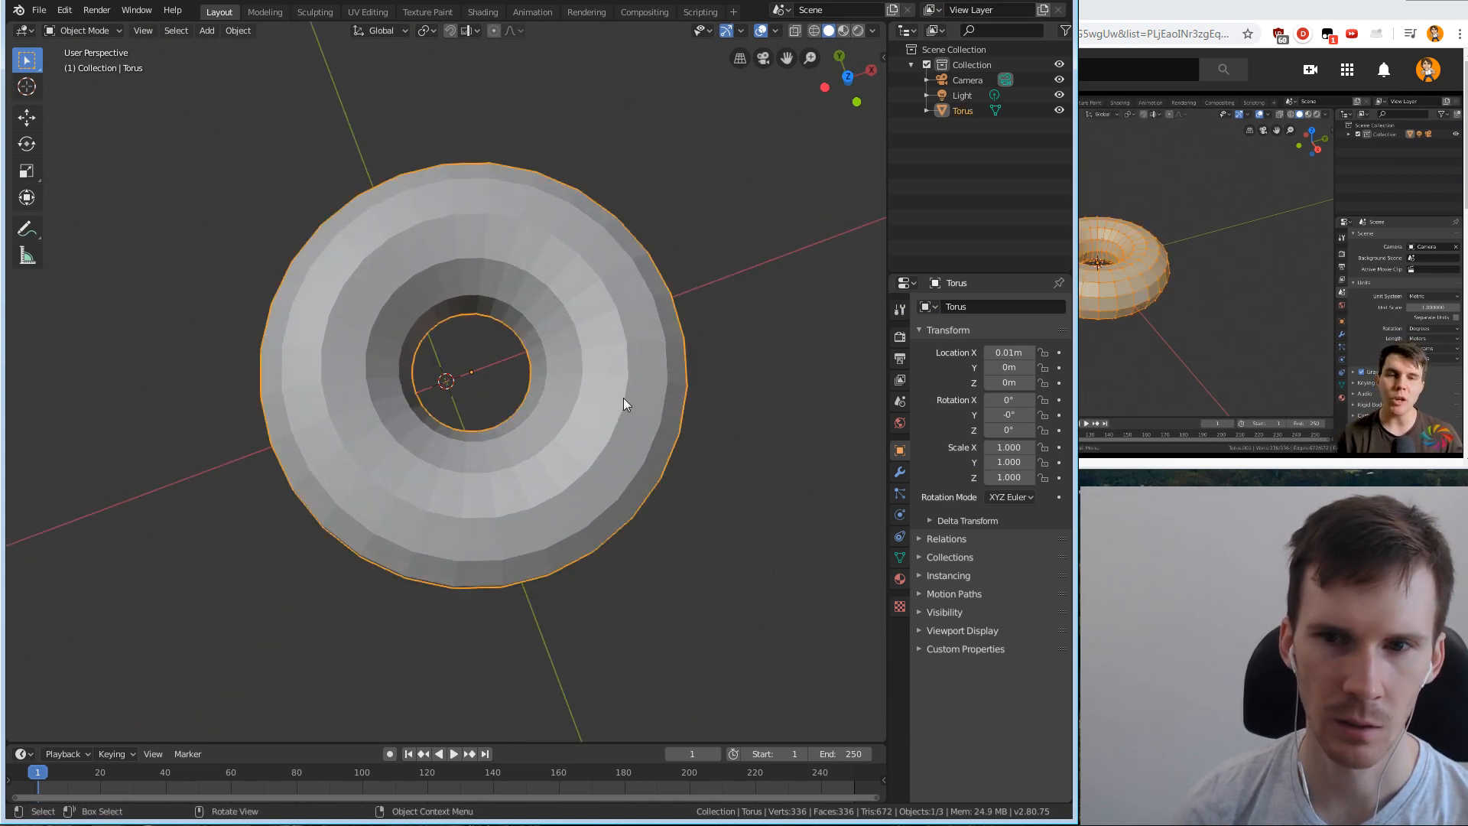
{"action": "left_click", "coordinate": [1028, 352]}
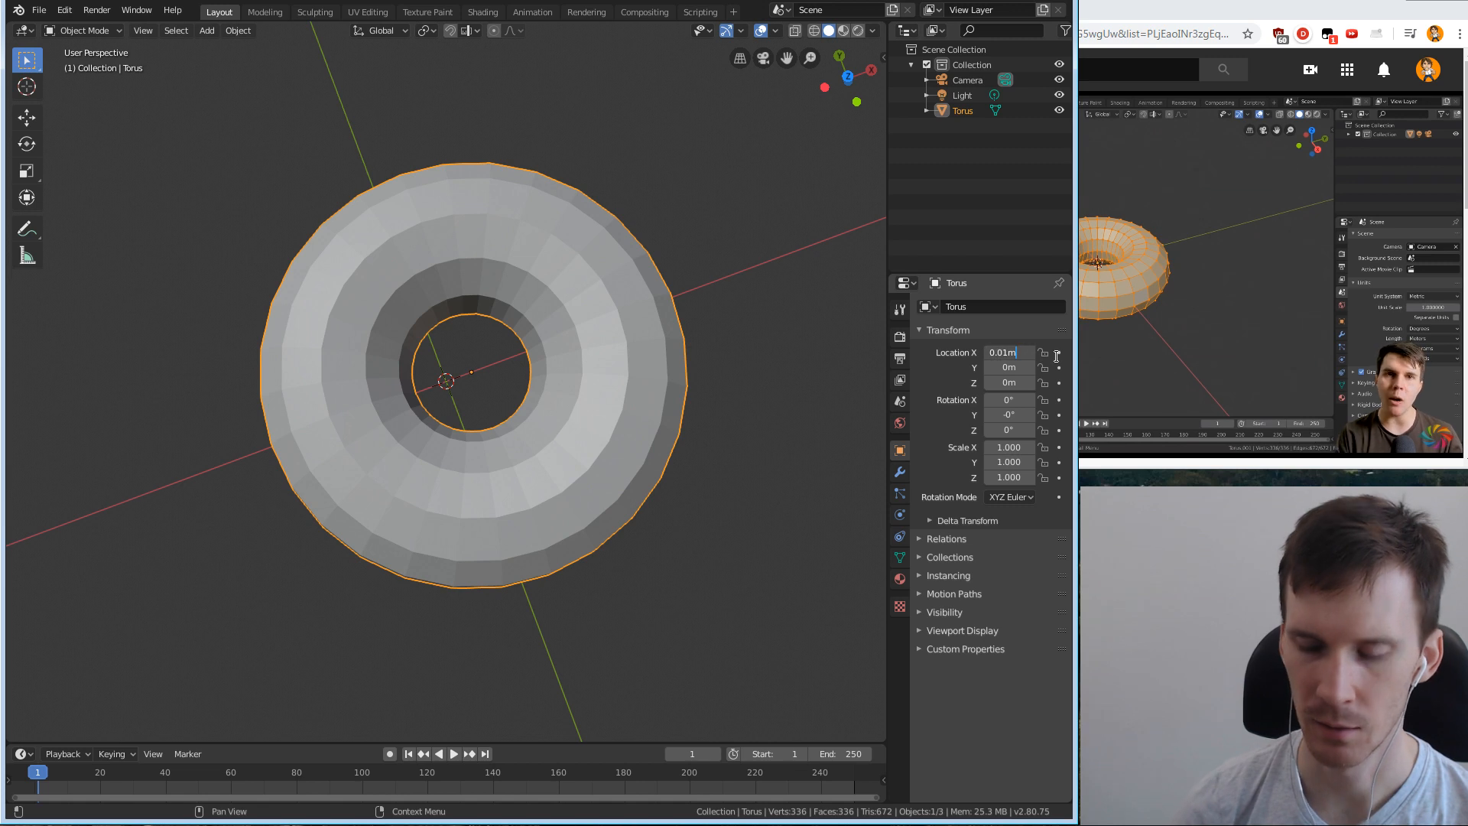
{"action": "key", "text": "BackSpace"}
{"action": "key", "text": "BackSpace"}
{"action": "key", "text": "Return"}
{"action": "left_click", "coordinate": [783, 346]}
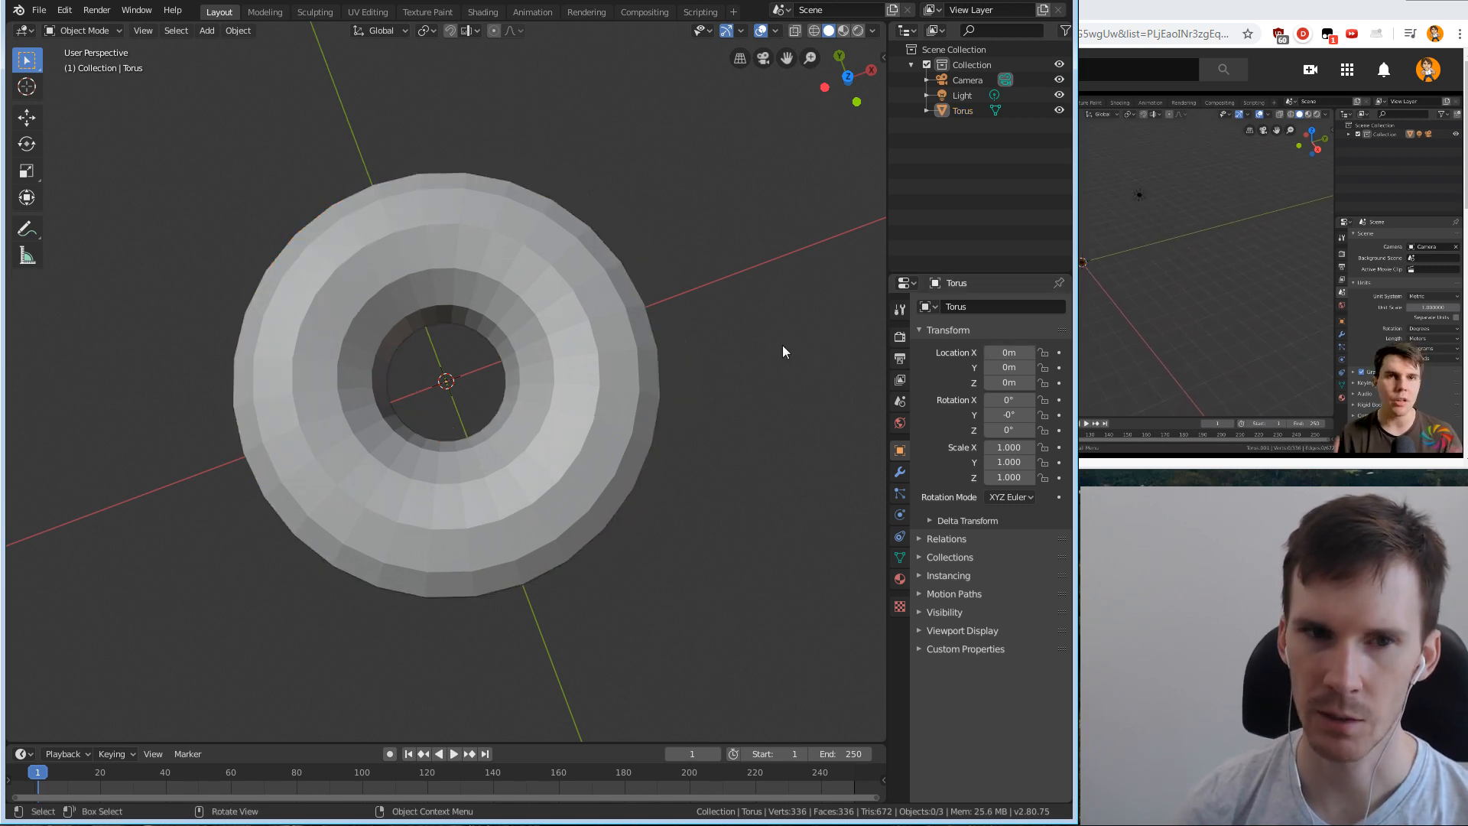
{"action": "left_click", "coordinate": [591, 341]}
{"action": "middle_click_drag", "start_coordinate": [691, 375], "coordinate": [709, 333]}
{"action": "left_click", "coordinate": [737, 283]}
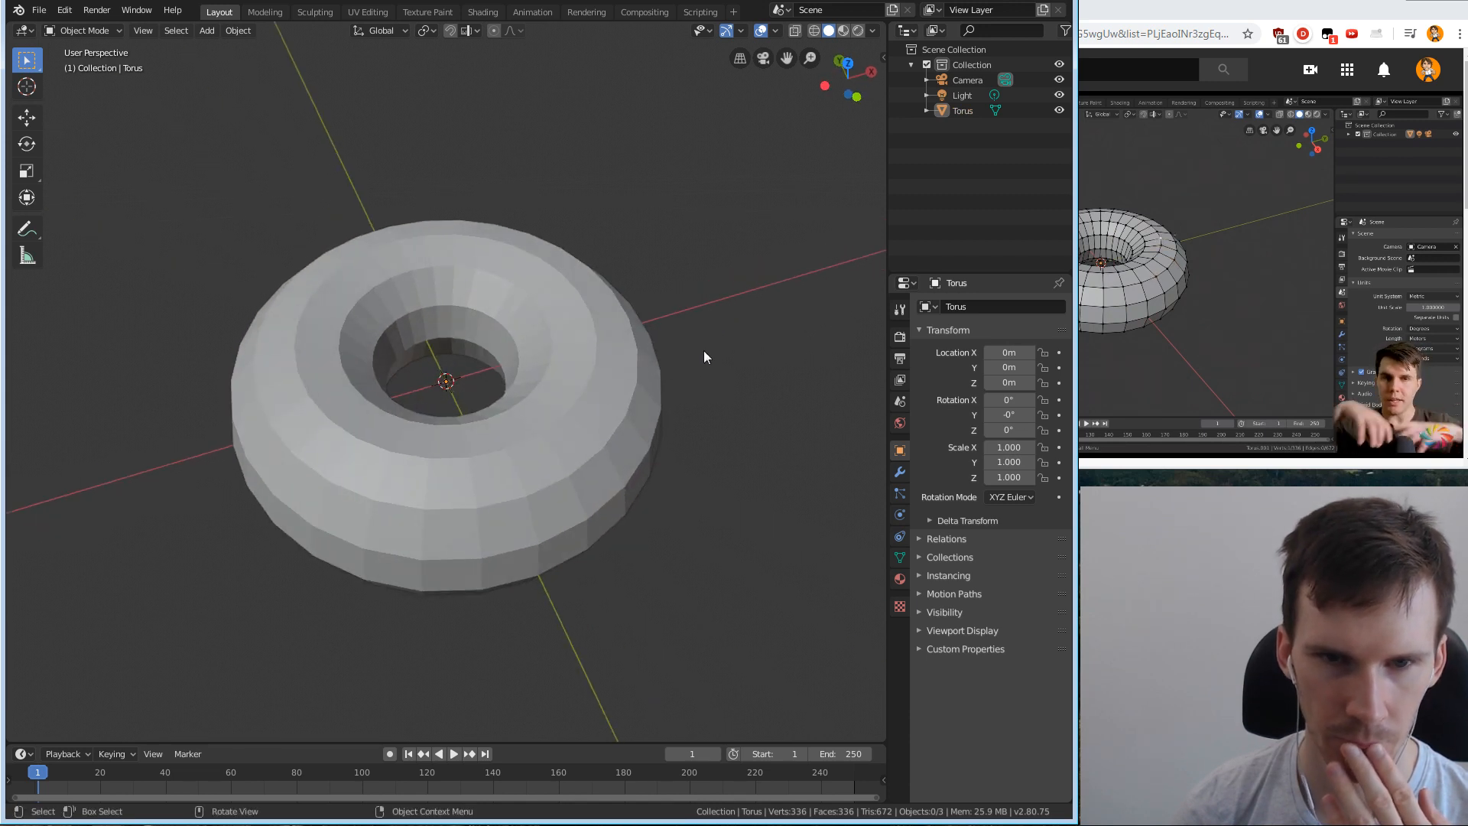
{"action": "left_click", "coordinate": [1171, 466]}
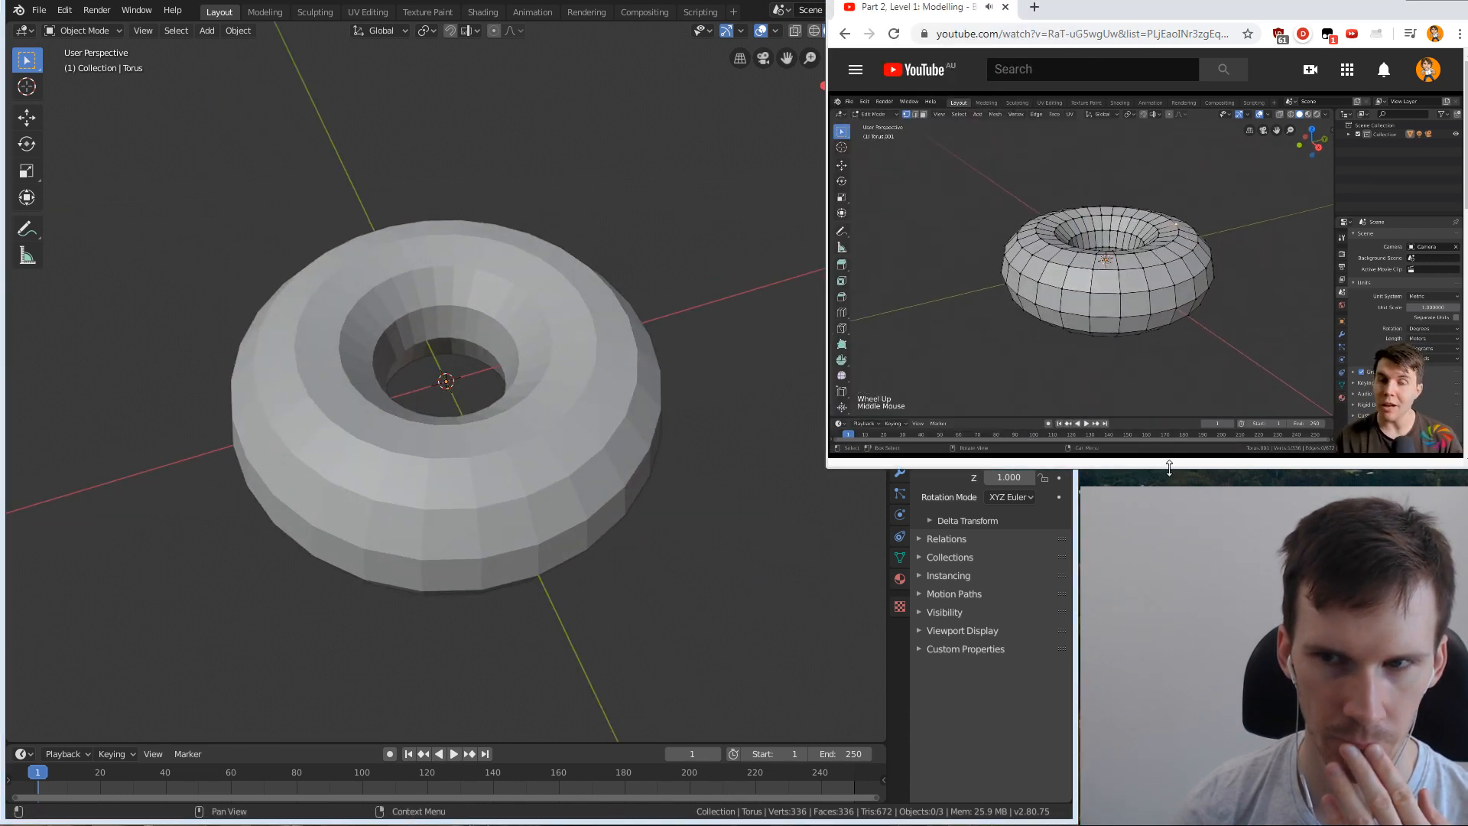
{"action": "middle_click_drag", "start_coordinate": [740, 436], "coordinate": [746, 412]}
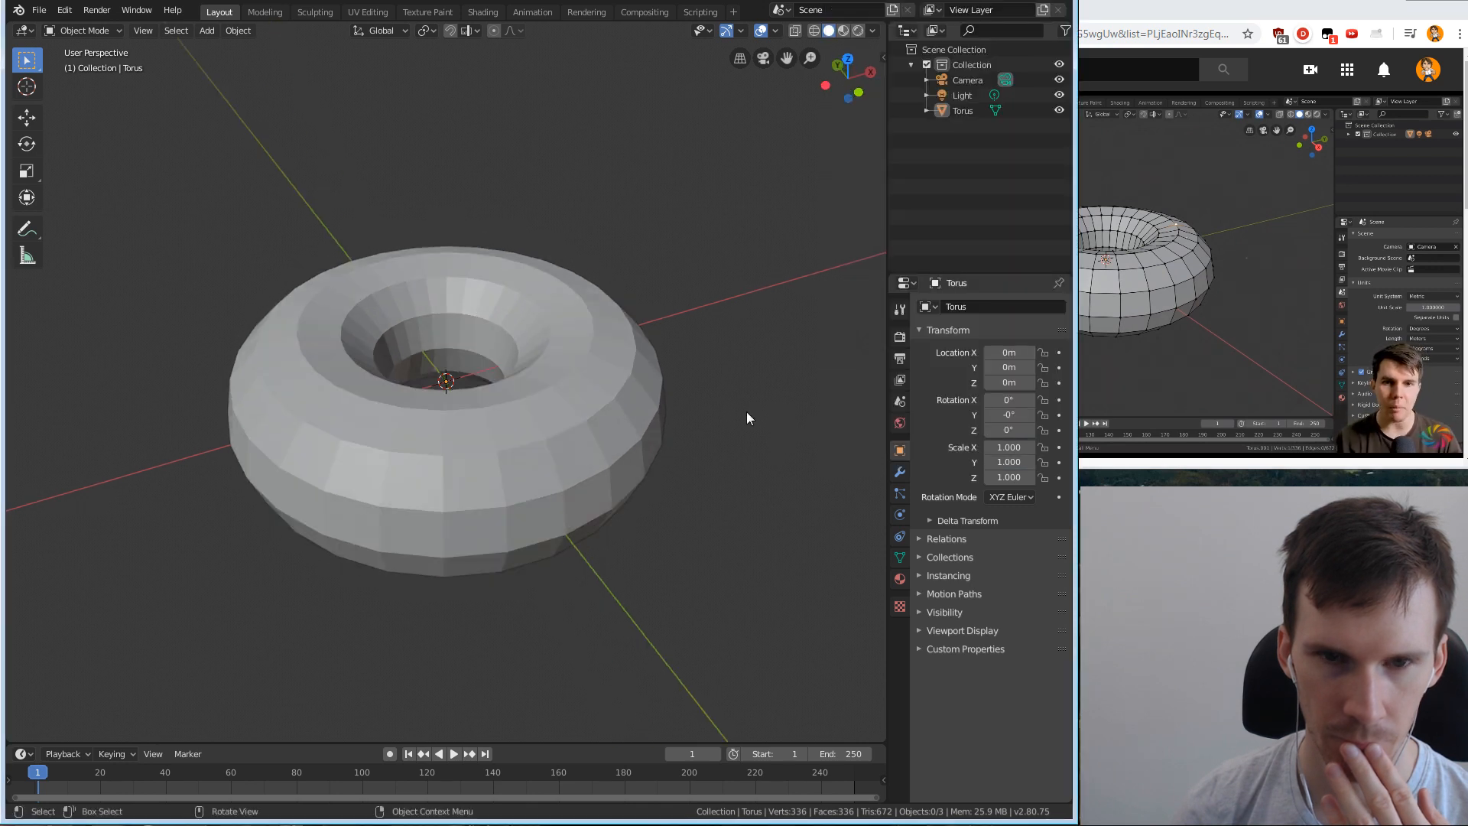
Pause the tutorial, seek back to 5:01, and play it while skipping forward to about 5:33.
{"action": "left_click", "coordinate": [1228, 468]}
{"action": "left_click", "coordinate": [1151, 349]}
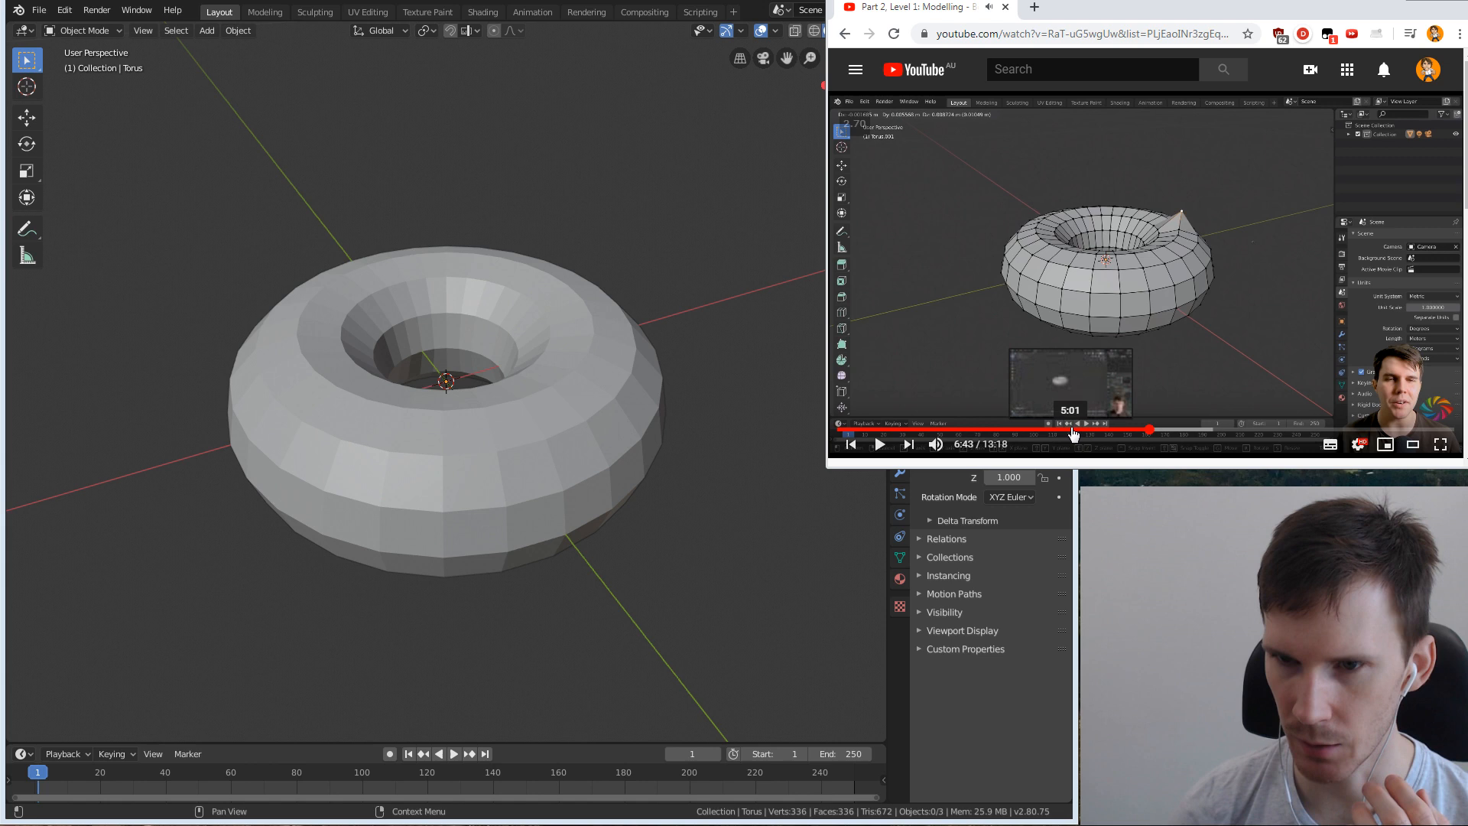
{"action": "left_click", "coordinate": [1071, 431]}
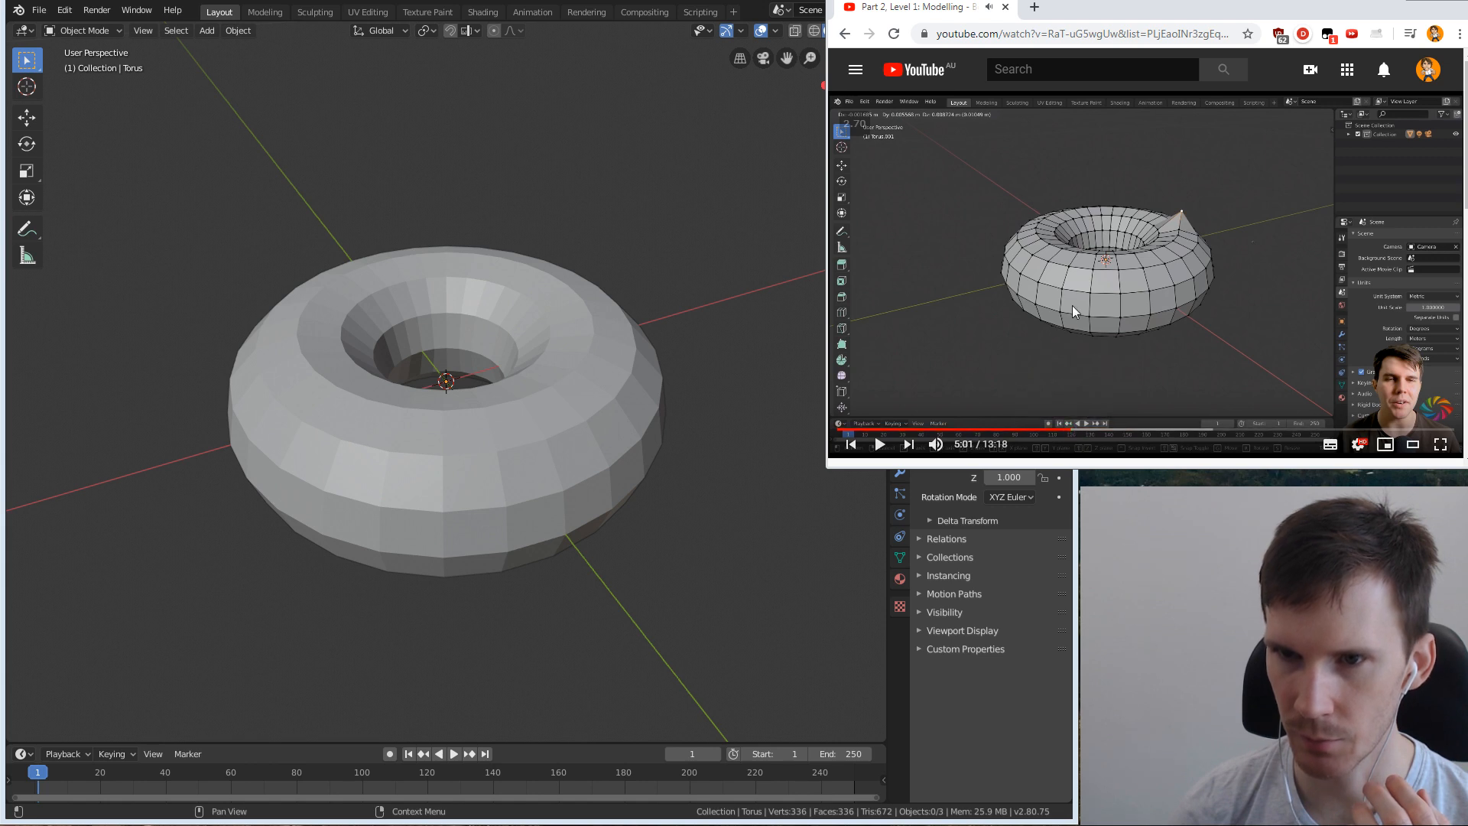
{"action": "left_click", "coordinate": [1138, 310]}
{"action": "key", "text": "Right"}
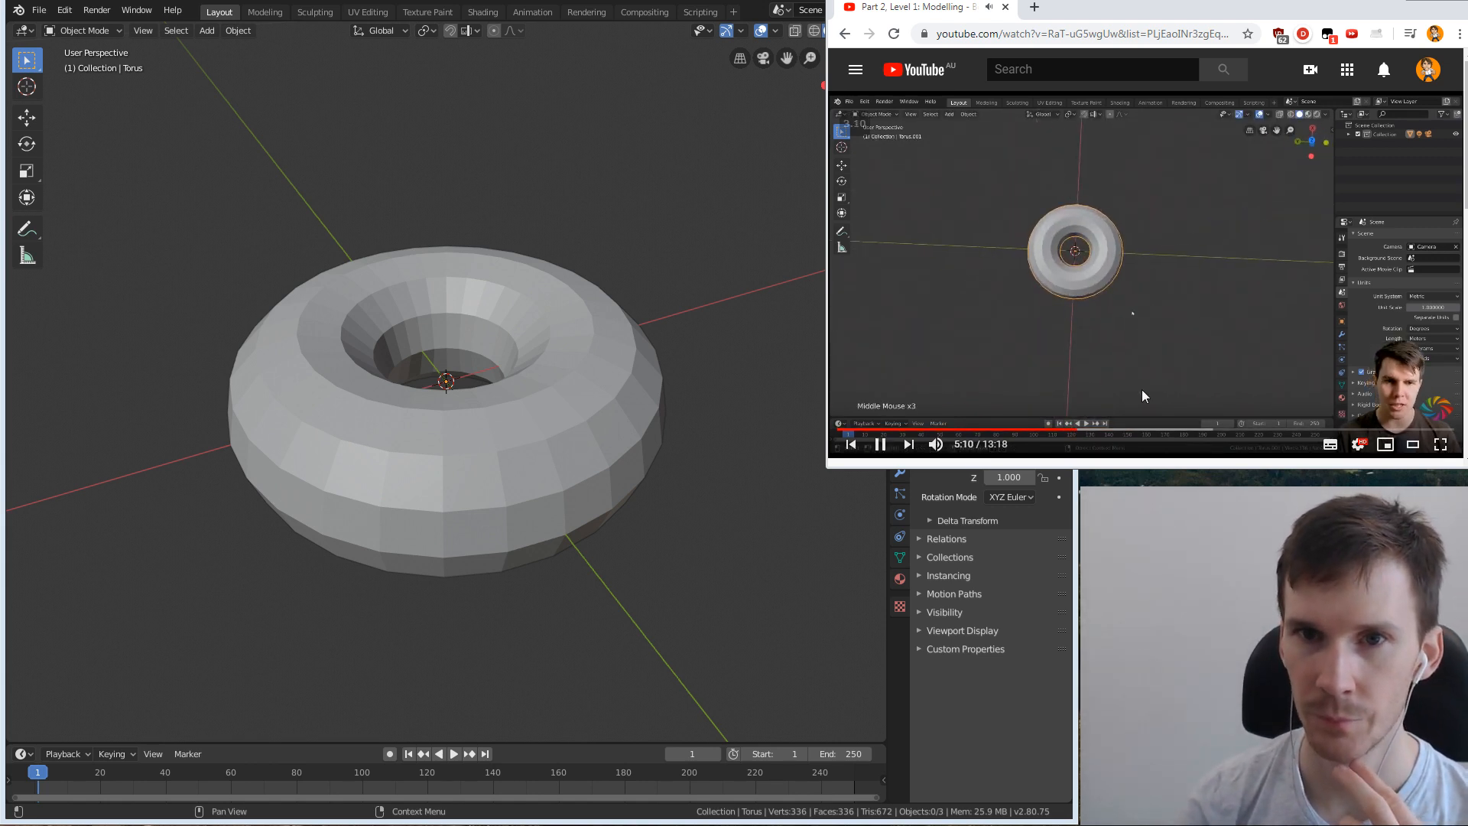
{"action": "key", "text": "Right"}
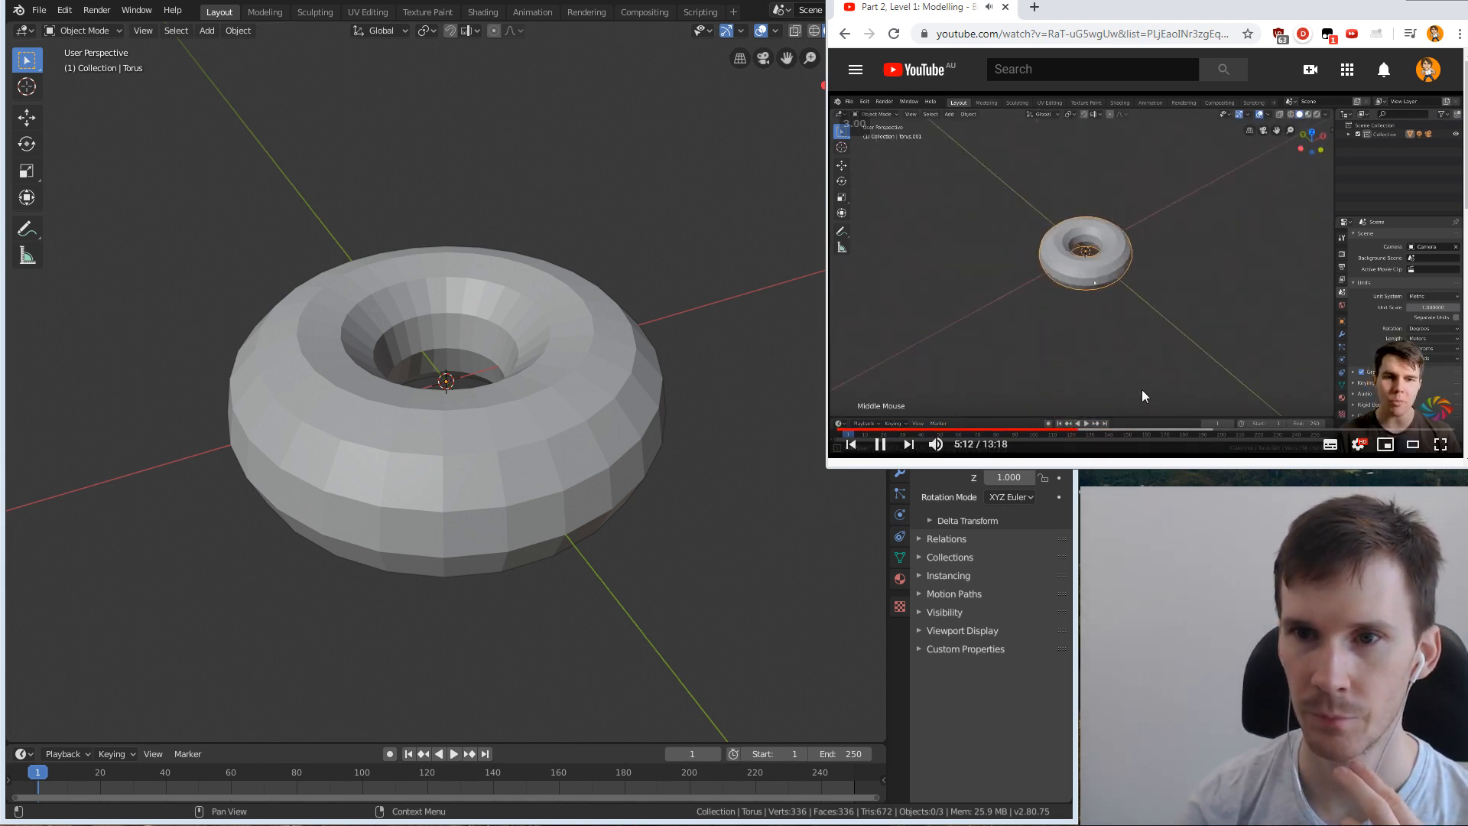
{"action": "key", "text": "Right"}
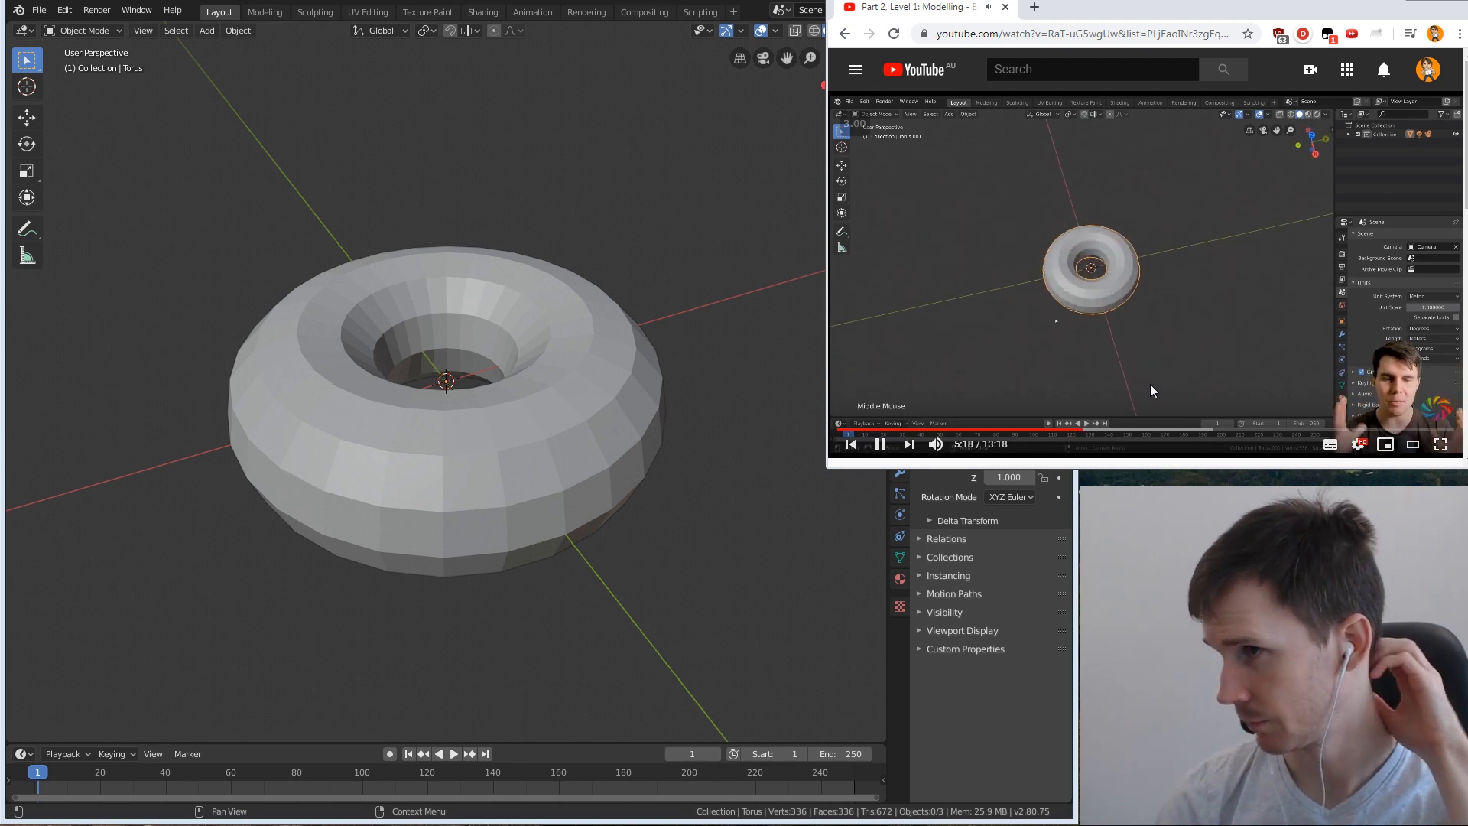
{"action": "key", "text": "Right"}
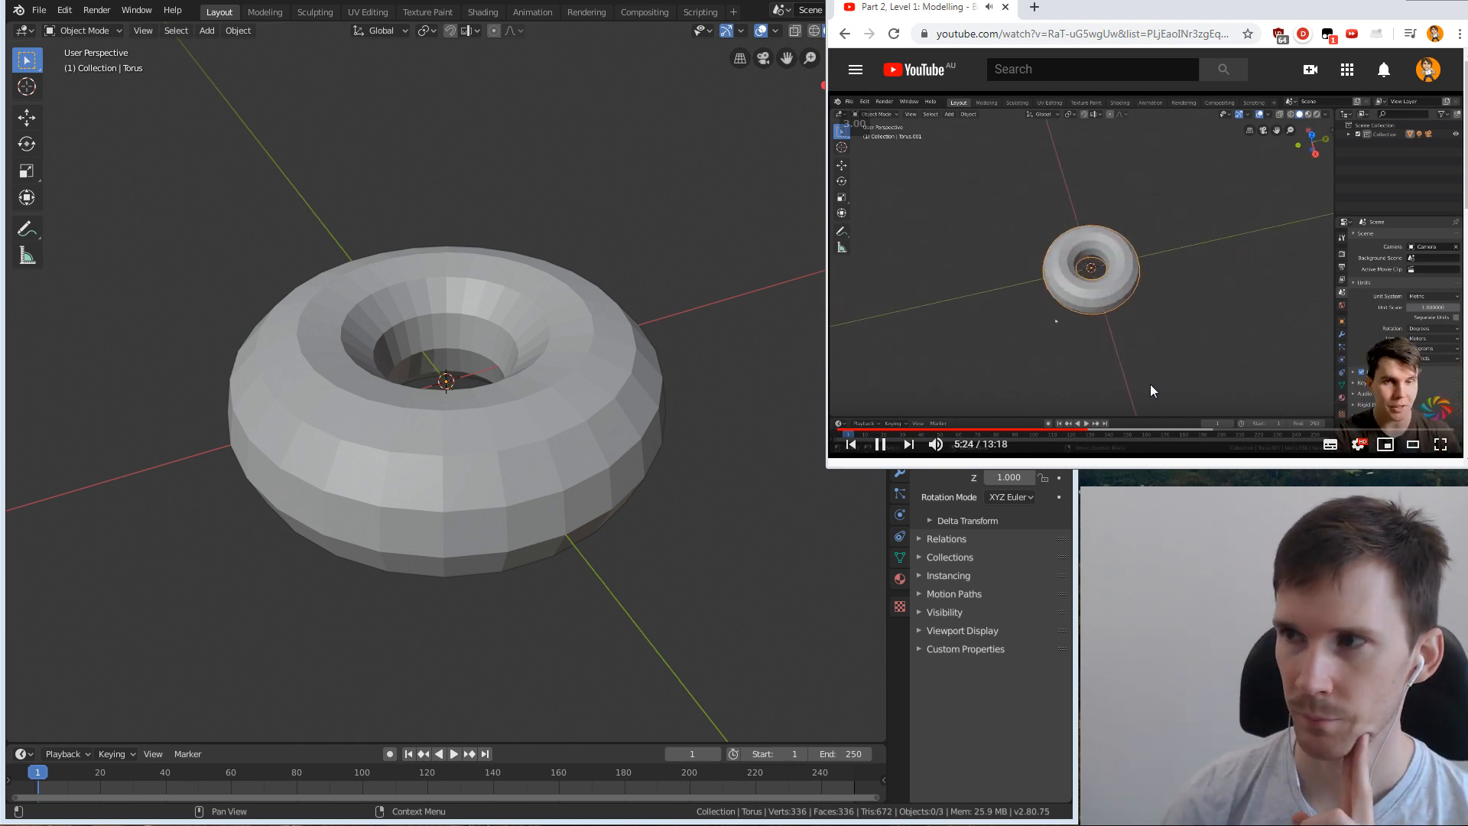
{"action": "key", "text": "Right"}
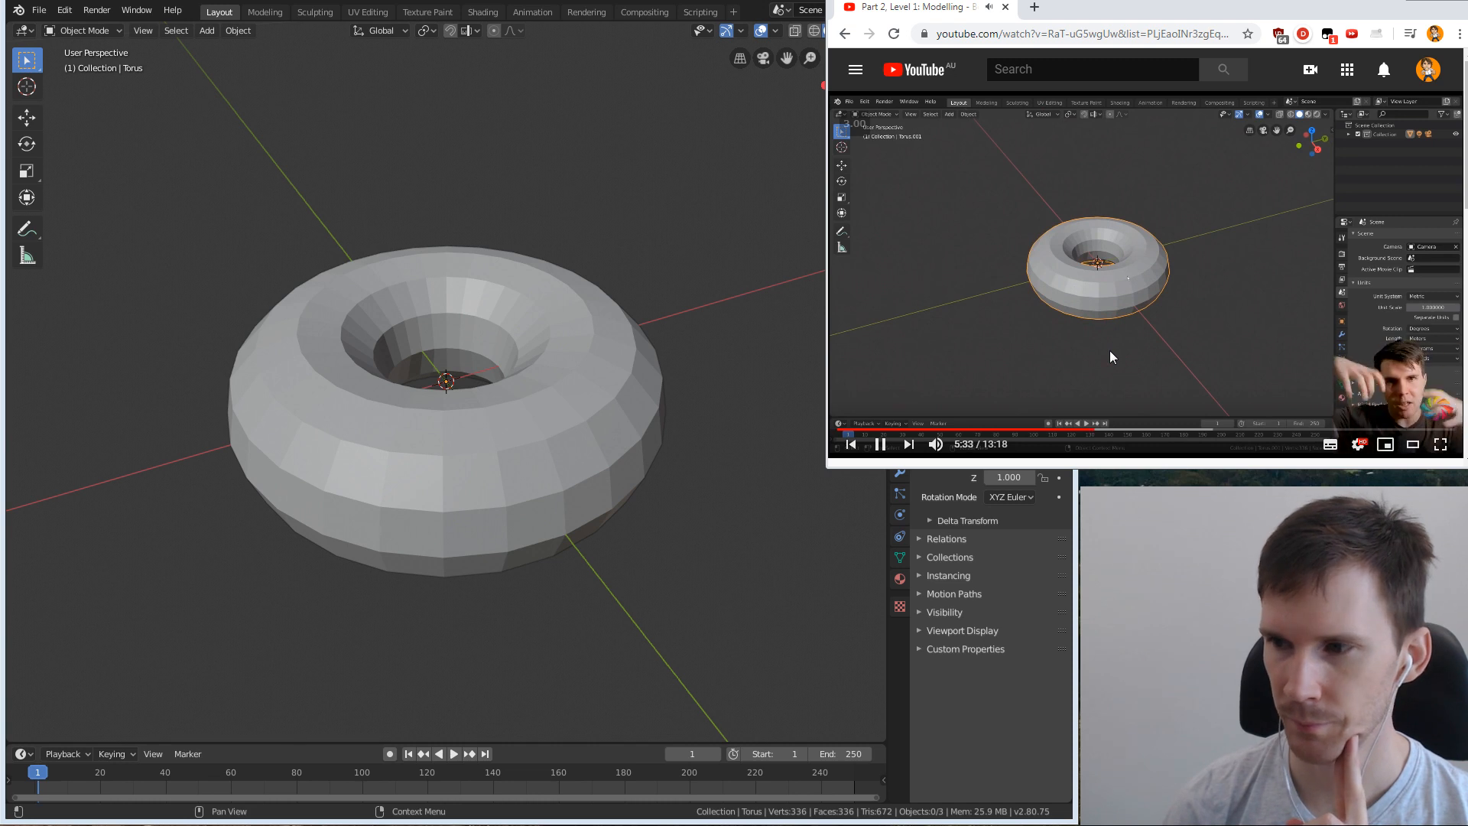
Skip ahead in the tutorial, put the torus in Edit Mode, and practise toggling between Object Mode and Edit Mode.
{"action": "key", "text": "Right"}
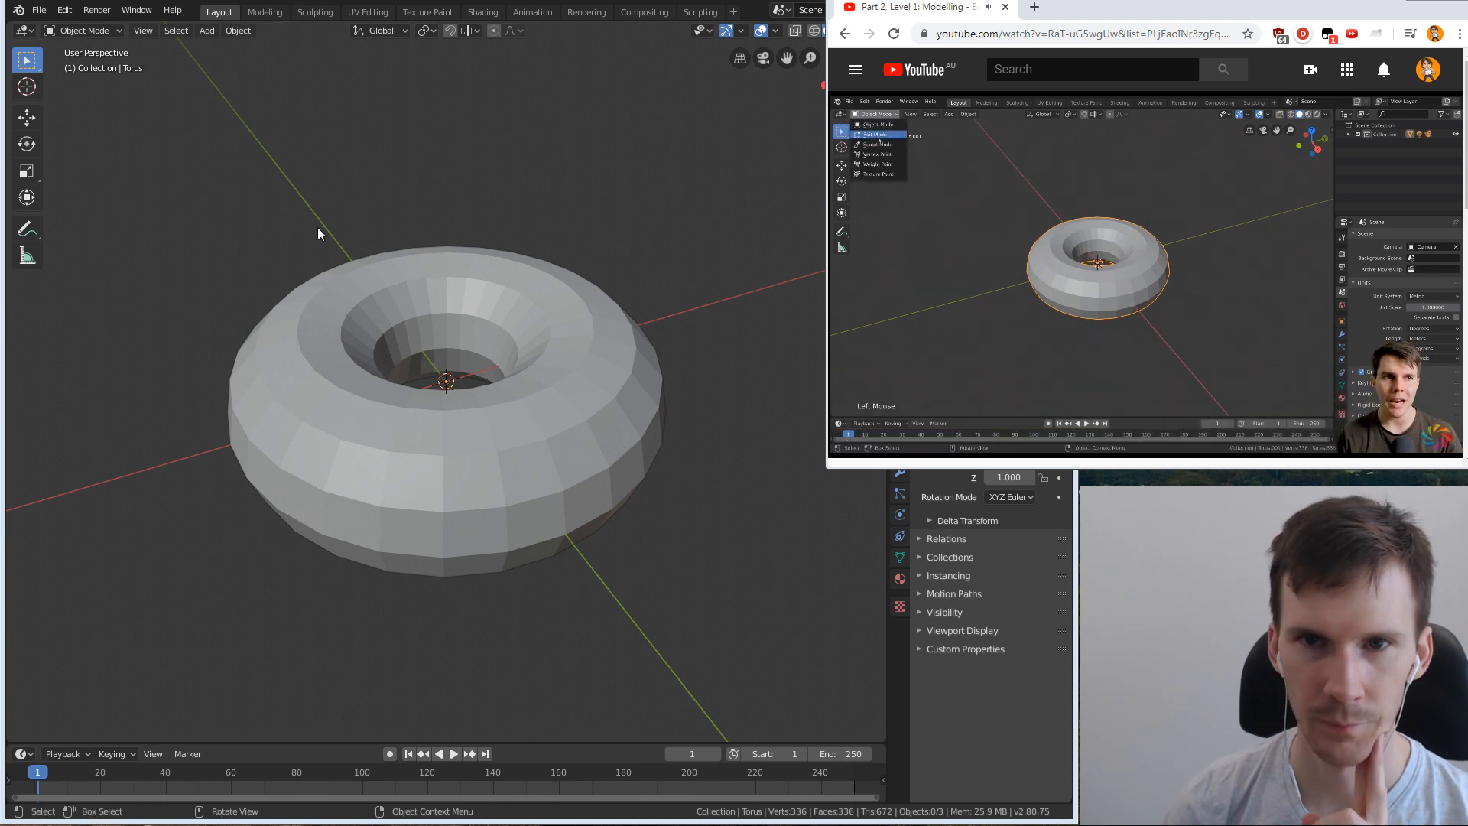
{"action": "left_click", "coordinate": [71, 30]}
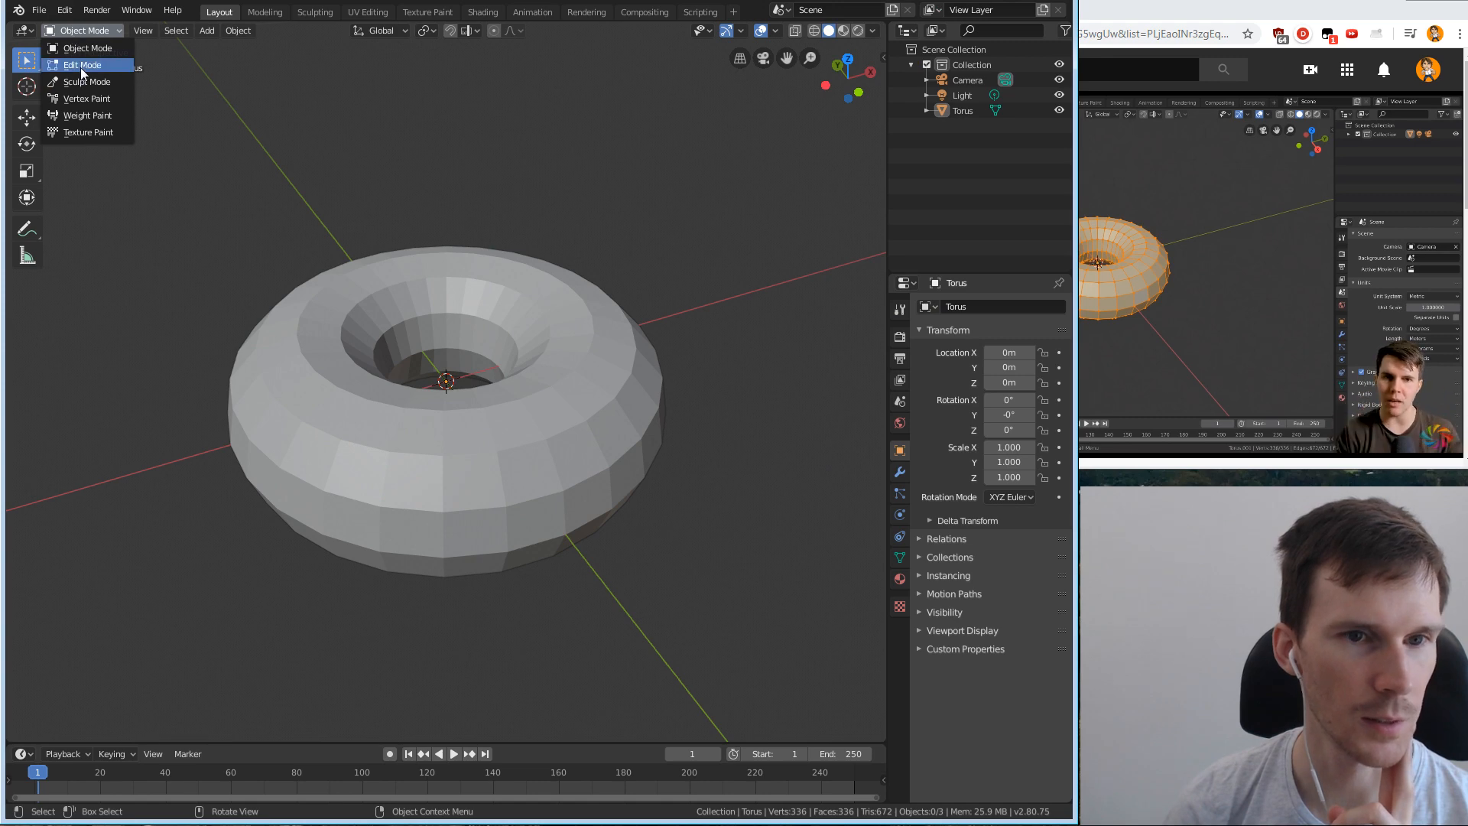
{"action": "left_click", "coordinate": [80, 66]}
{"action": "left_click", "coordinate": [62, 30]}
{"action": "left_click", "coordinate": [62, 29]}
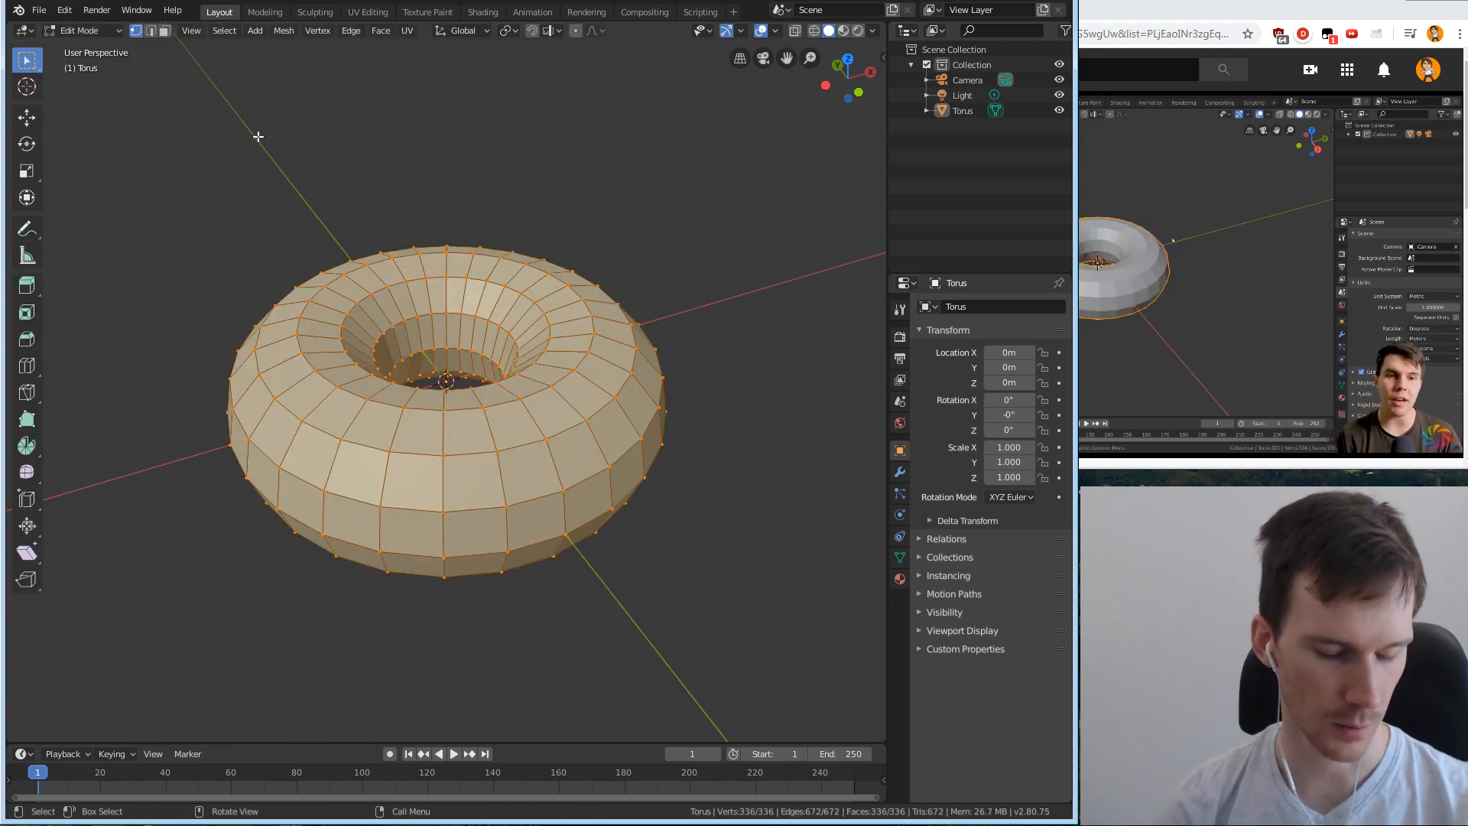
{"action": "key", "text": "Tab"}
{"action": "key", "text": "Tab"}
{"action": "key", "text": "Tab"}
{"action": "key", "text": "Tab"}
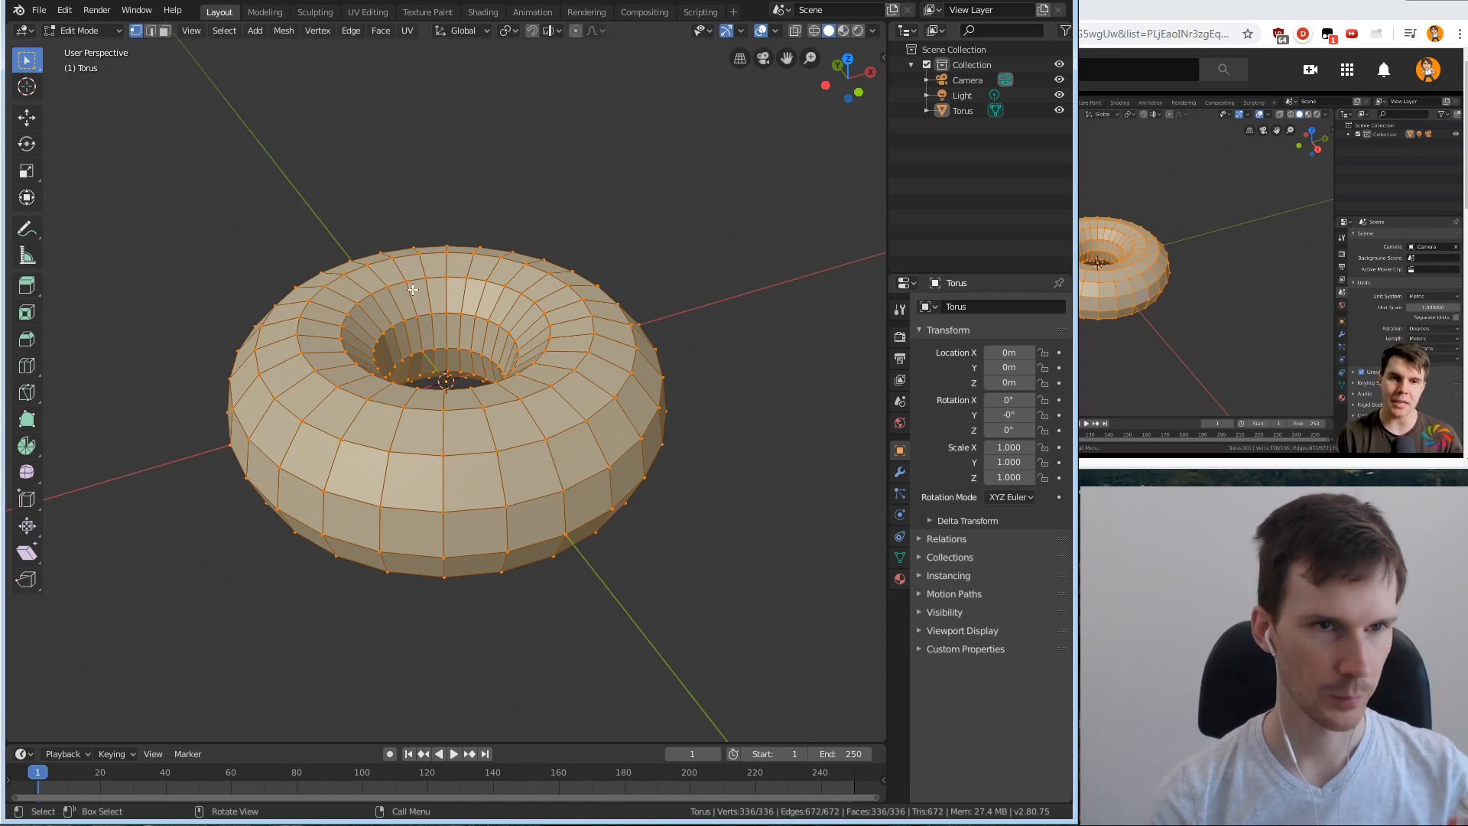
View the torus mesh from several angles and deselect all of its vertices.
{"action": "middle_click_drag", "start_coordinate": [413, 289], "coordinate": [521, 339]}
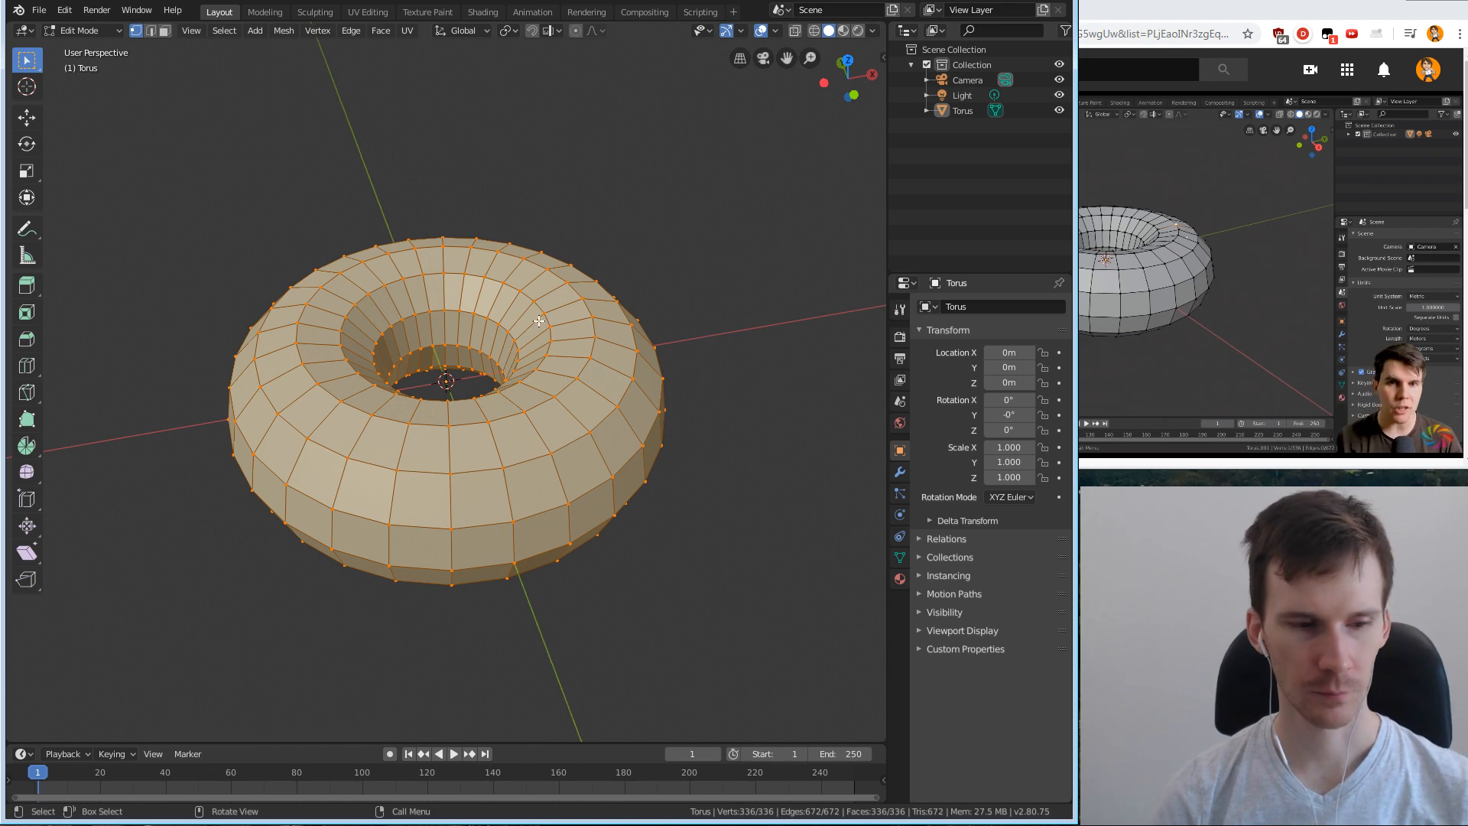
{"action": "middle_click_drag", "start_coordinate": [628, 343], "coordinate": [661, 314]}
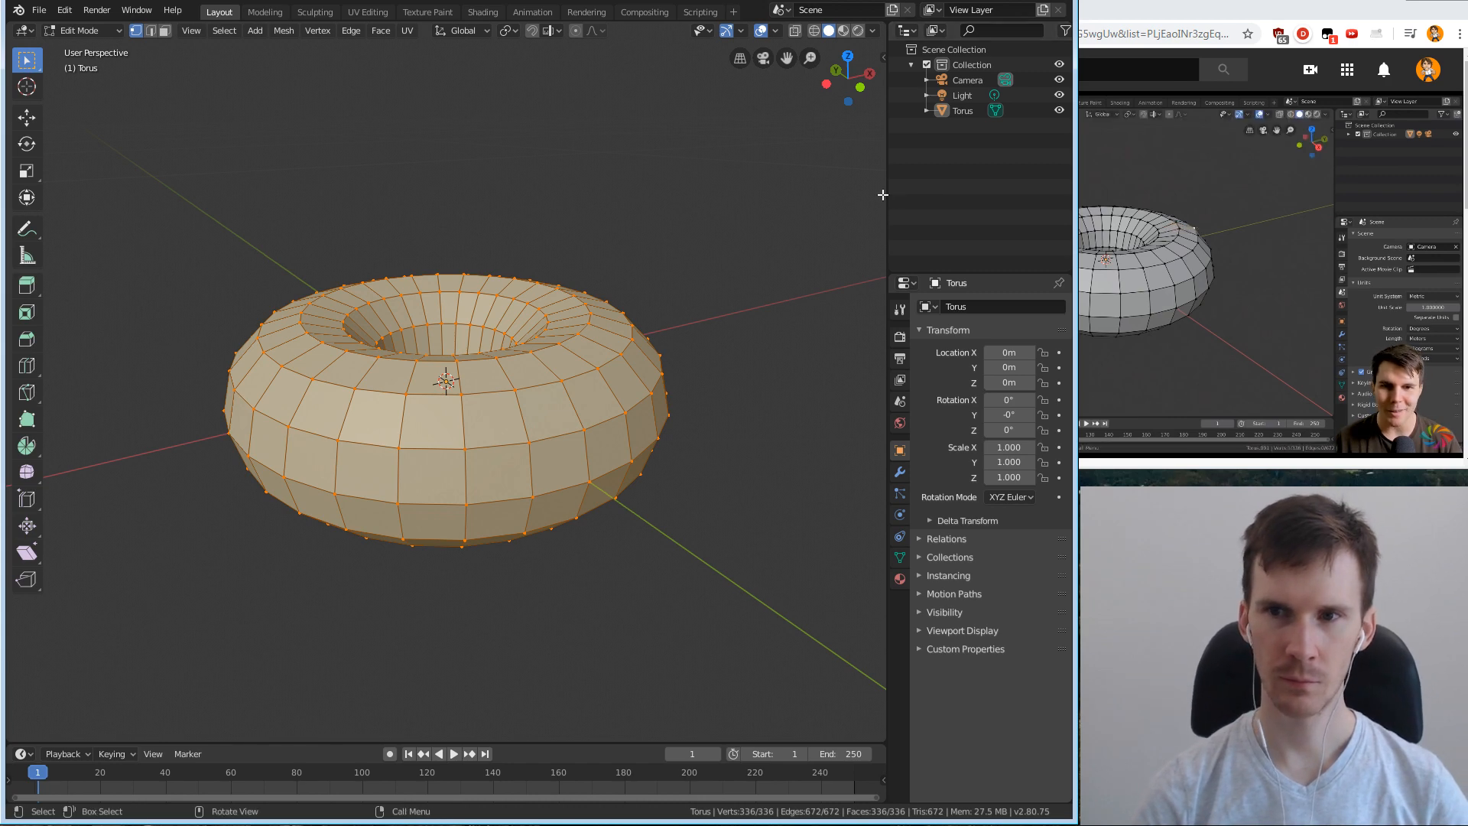
{"action": "middle_click_drag", "start_coordinate": [698, 344], "coordinate": [724, 367]}
{"action": "key", "text": "alt+a"}
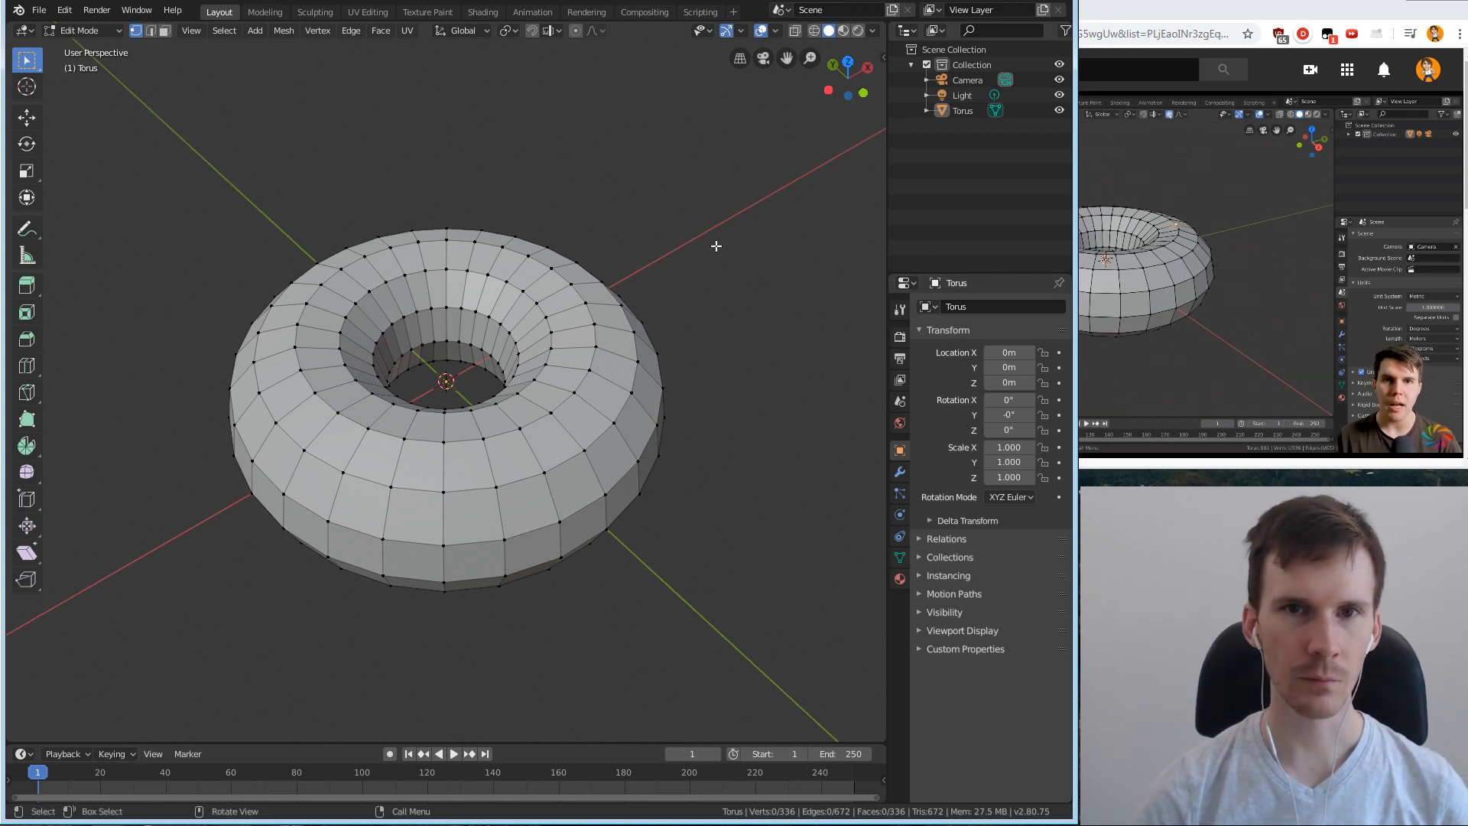
Enable proportional editing, check its falloff options with Smooth active, and select a vertex on the torus's upper outer side.
{"action": "middle_click_drag", "start_coordinate": [686, 255], "coordinate": [652, 251]}
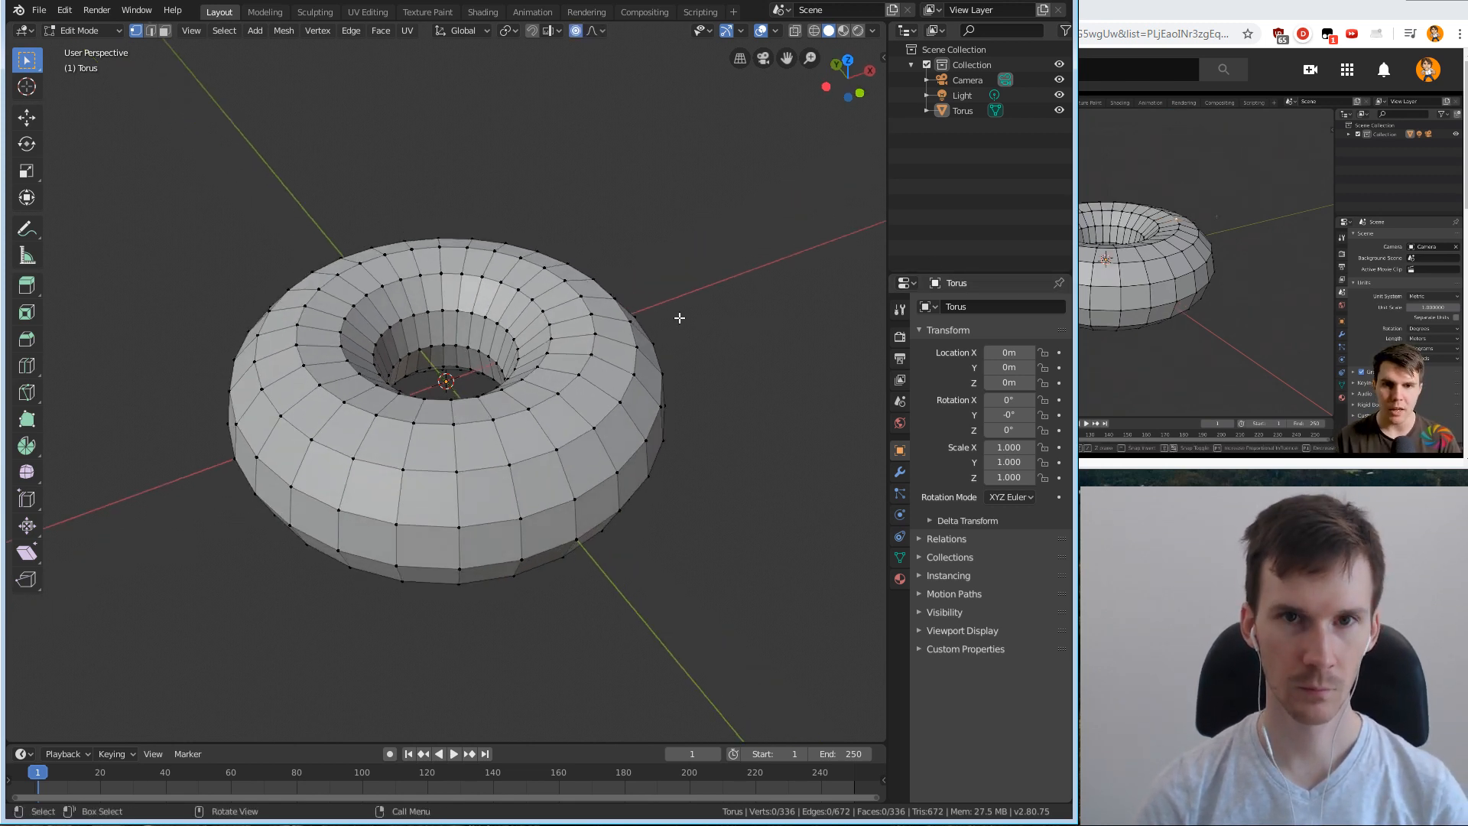
{"action": "left_click", "coordinate": [599, 31]}
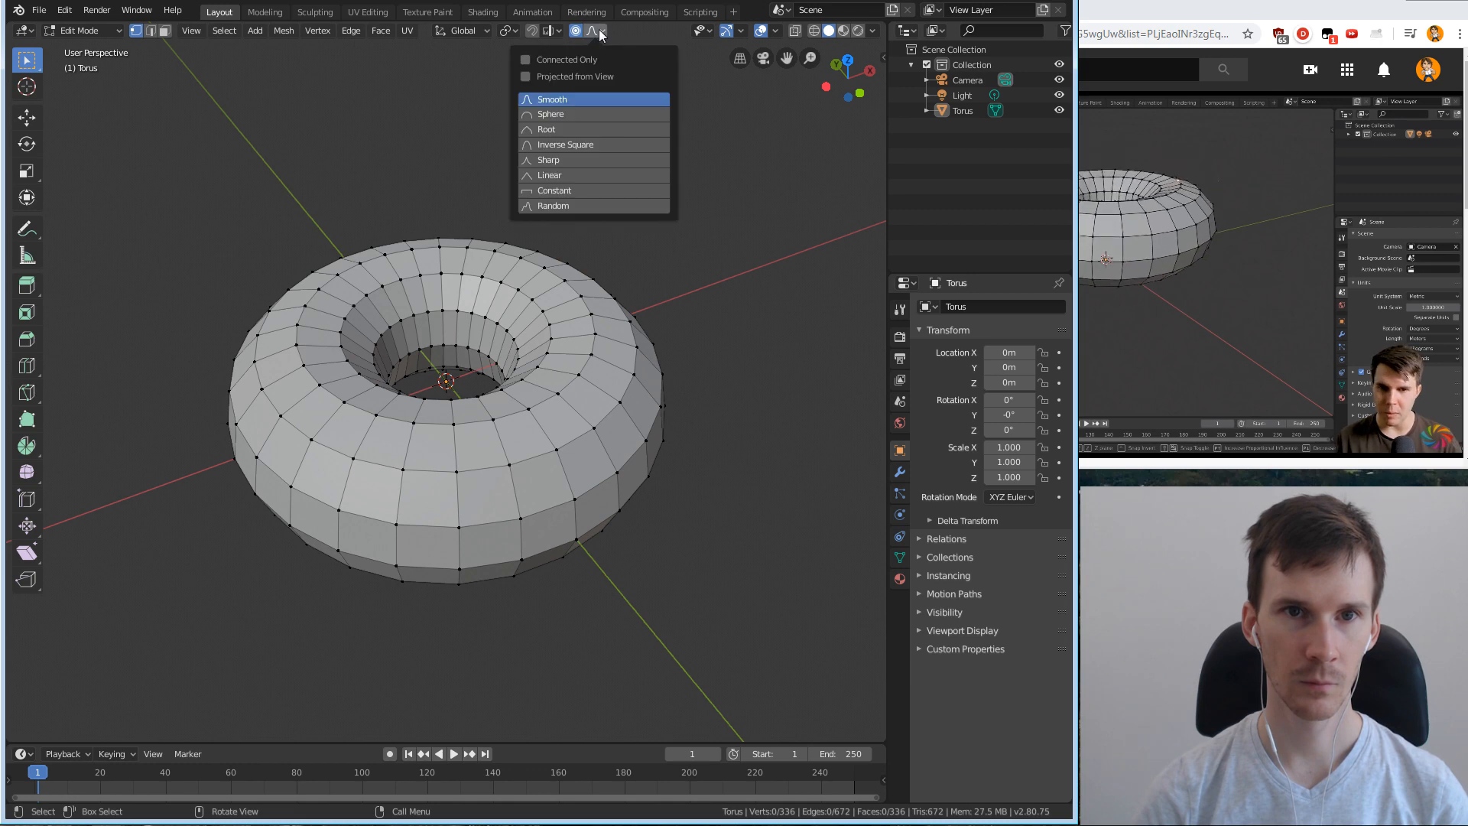
{"action": "left_click", "coordinate": [635, 354]}
Try moving the selected vertex with proportional editing and changing its area of influence.
{"action": "key", "text": "g"}
{"action": "left_click", "coordinate": [662, 340]}
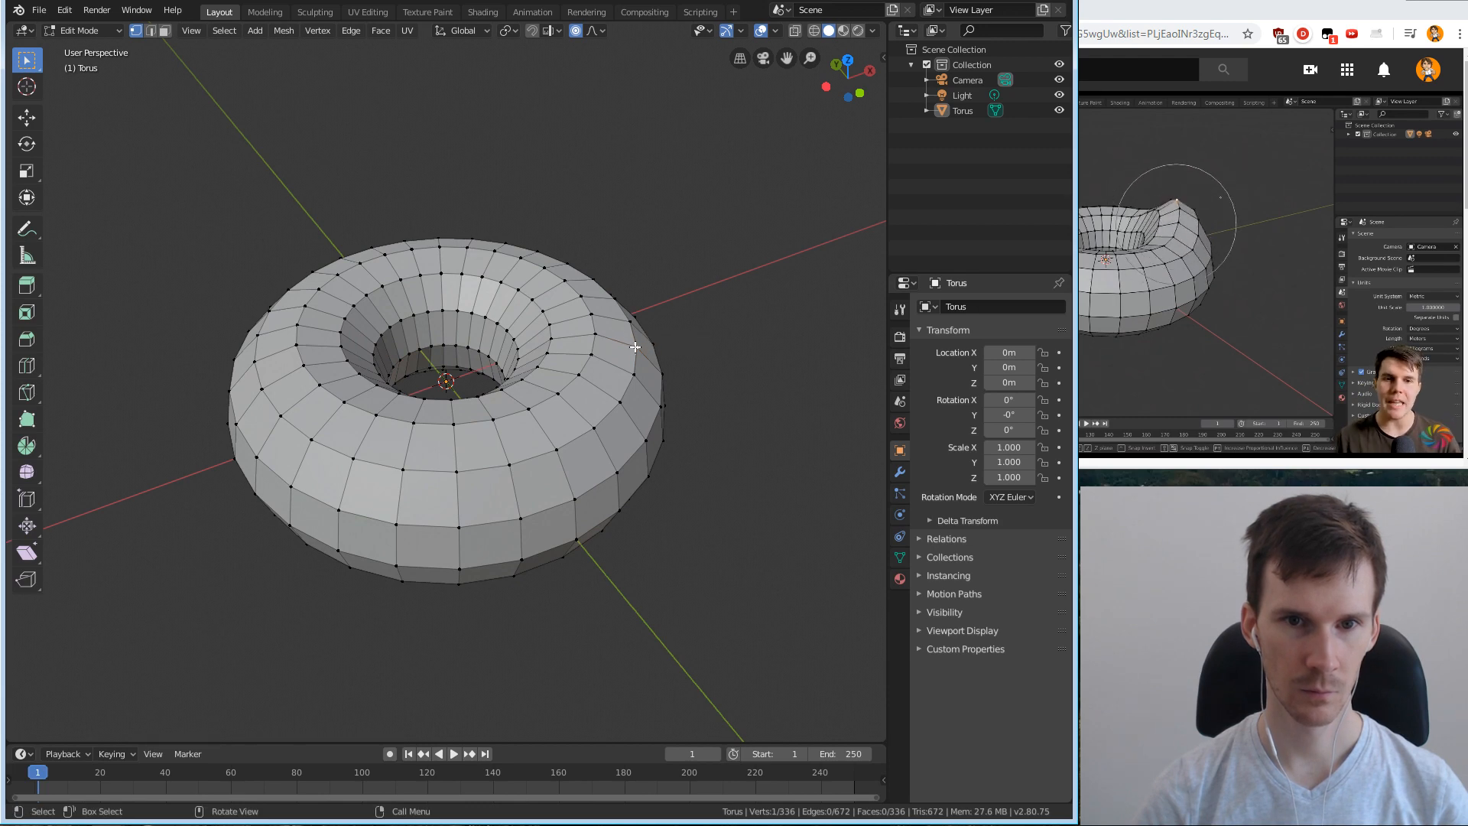
{"action": "key", "text": "g"}
{"action": "left_click", "coordinate": [641, 341]}
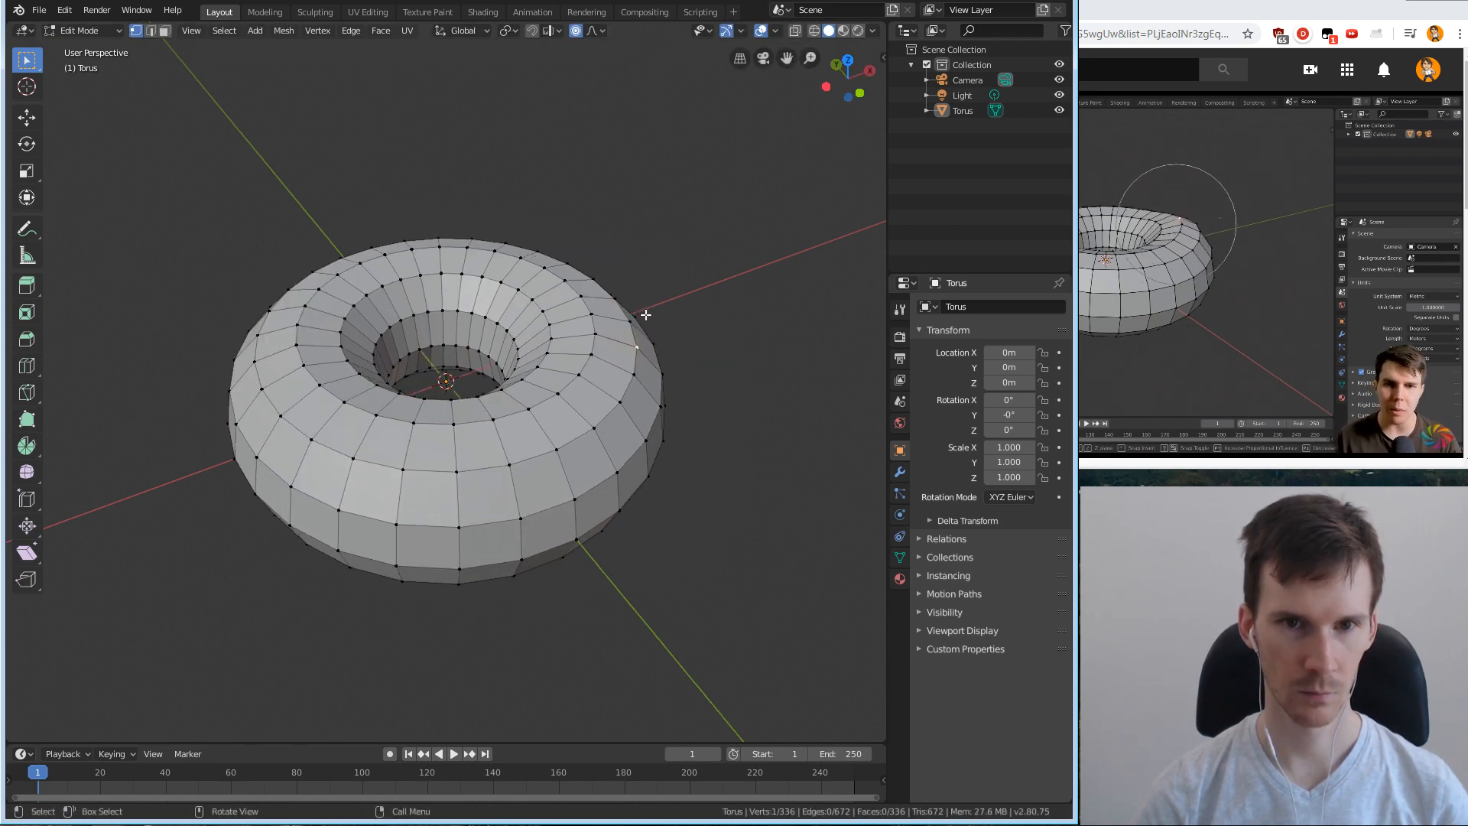
{"action": "scroll", "coordinate": [649, 322], "scroll_direction": "down", "scroll_amount": 4}
{"action": "scroll", "coordinate": [652, 319], "scroll_direction": "up", "scroll_amount": 5}
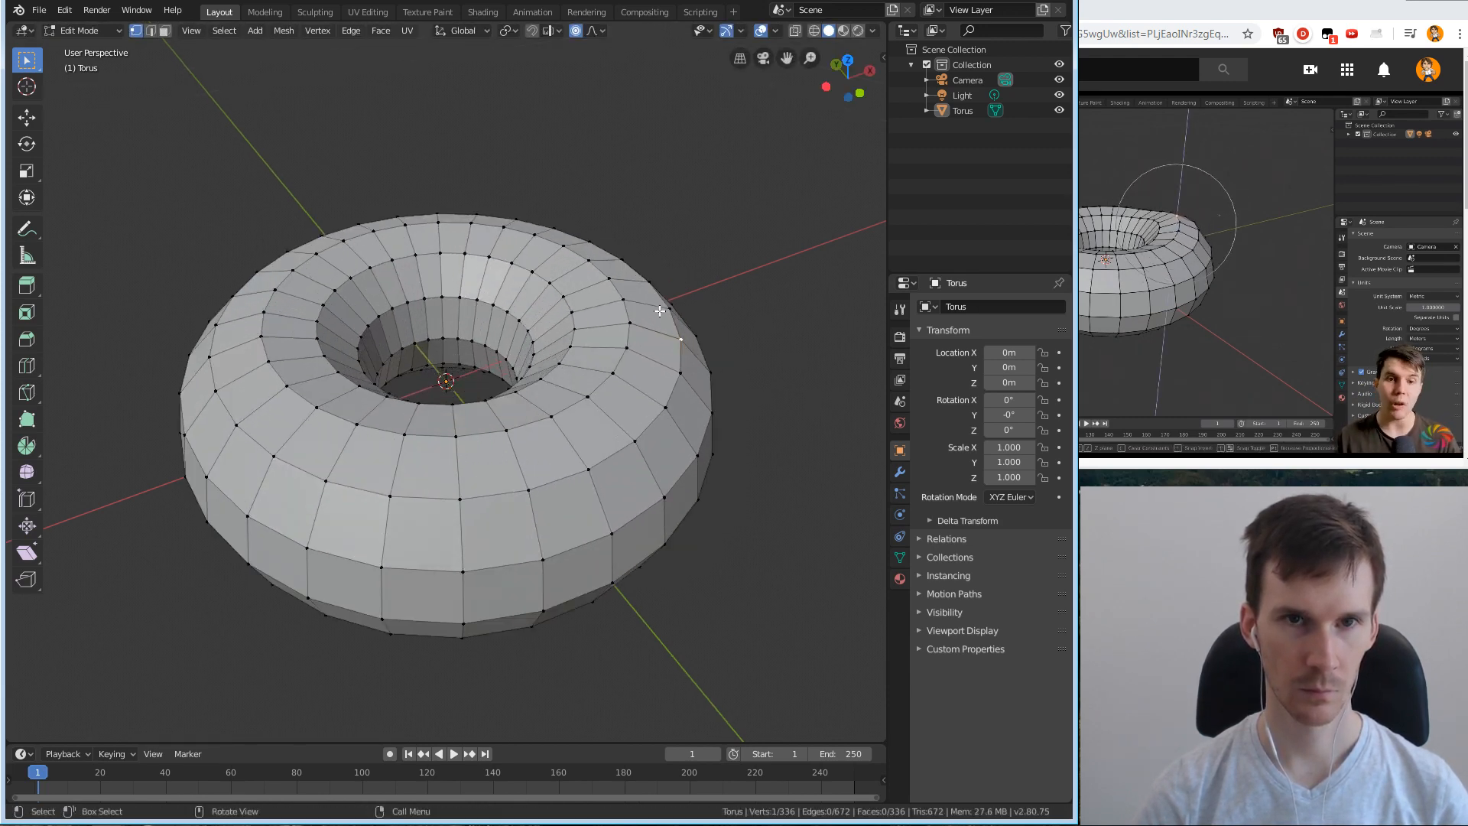
Pause the tutorial to check the torus, then resume it and rewind to replay the proportional editing demonstration.
{"action": "left_click", "coordinate": [1222, 298]}
{"action": "middle_click_drag", "start_coordinate": [587, 232], "coordinate": [564, 223]}
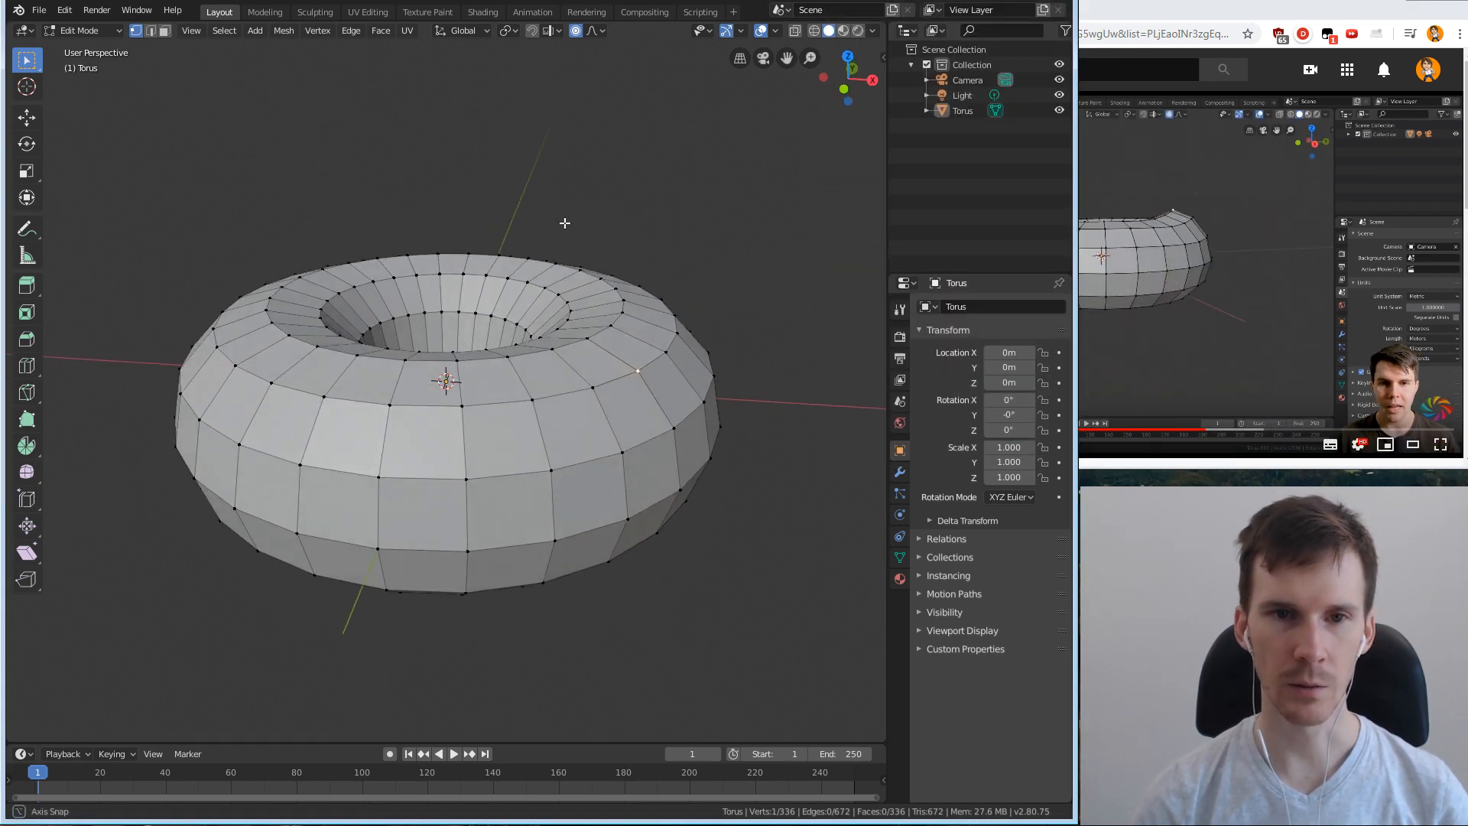
{"action": "scroll", "coordinate": [563, 222], "scroll_direction": "down", "scroll_amount": 1}
{"action": "left_click", "coordinate": [1266, 423]}
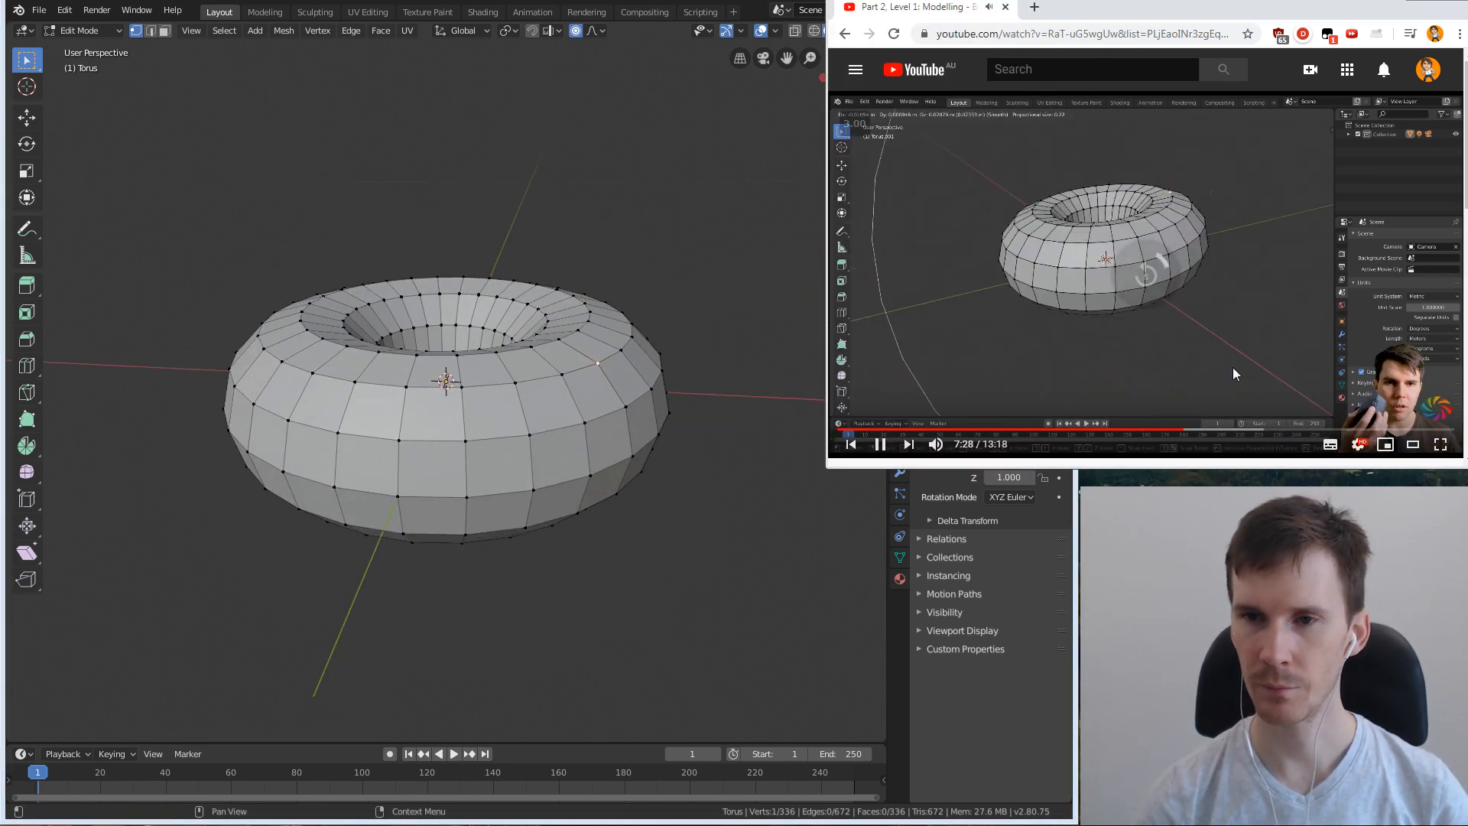
{"action": "key", "text": "Left"}
{"action": "key", "text": "Left"}
{"action": "key", "text": "Left"}
{"action": "key", "text": "Left"}
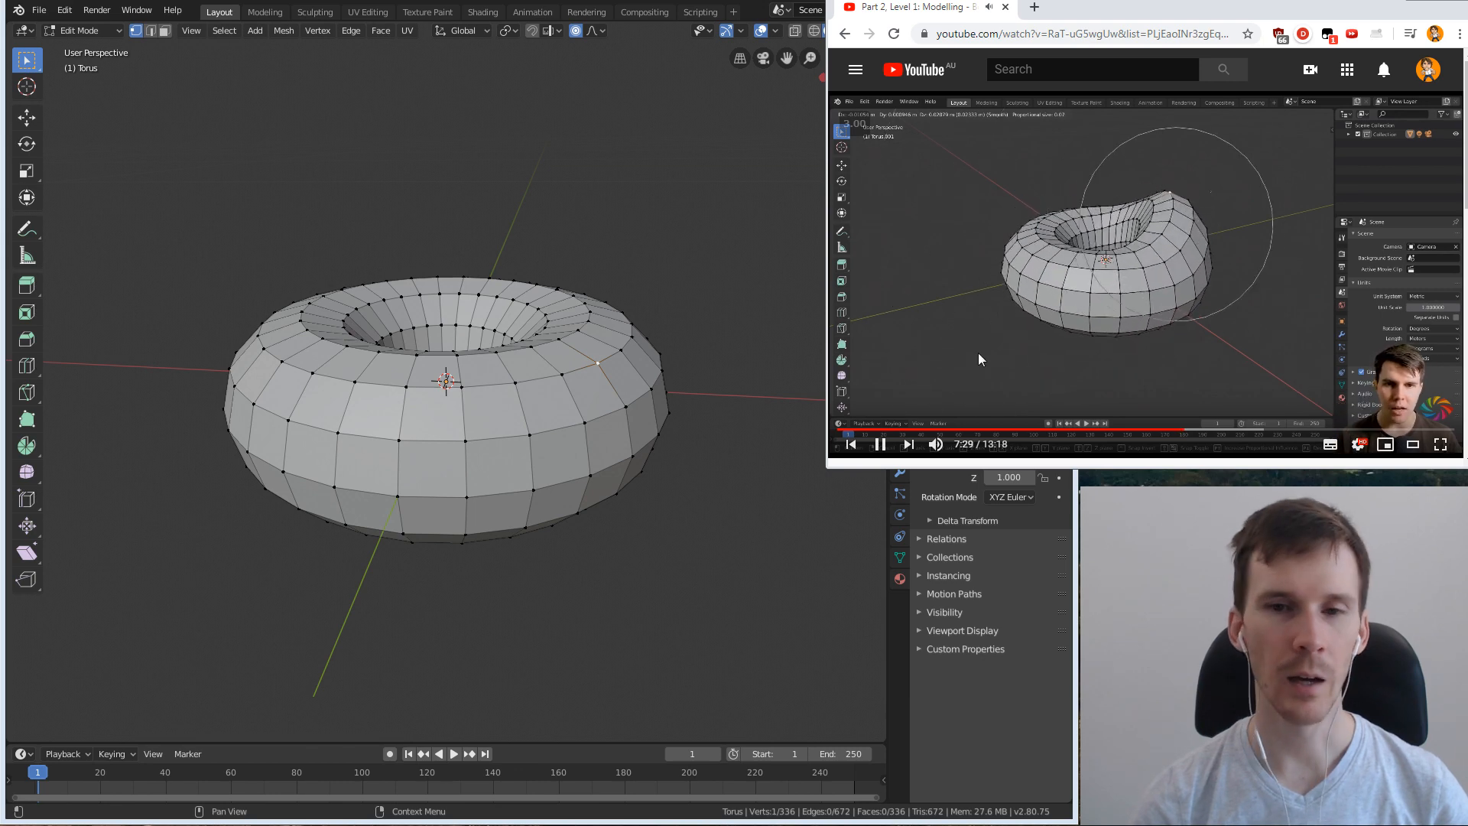
Try moving a vertex on the torus's upper outer side while widening and narrowing the proportional influence radius.
{"action": "left_click", "coordinate": [631, 191]}
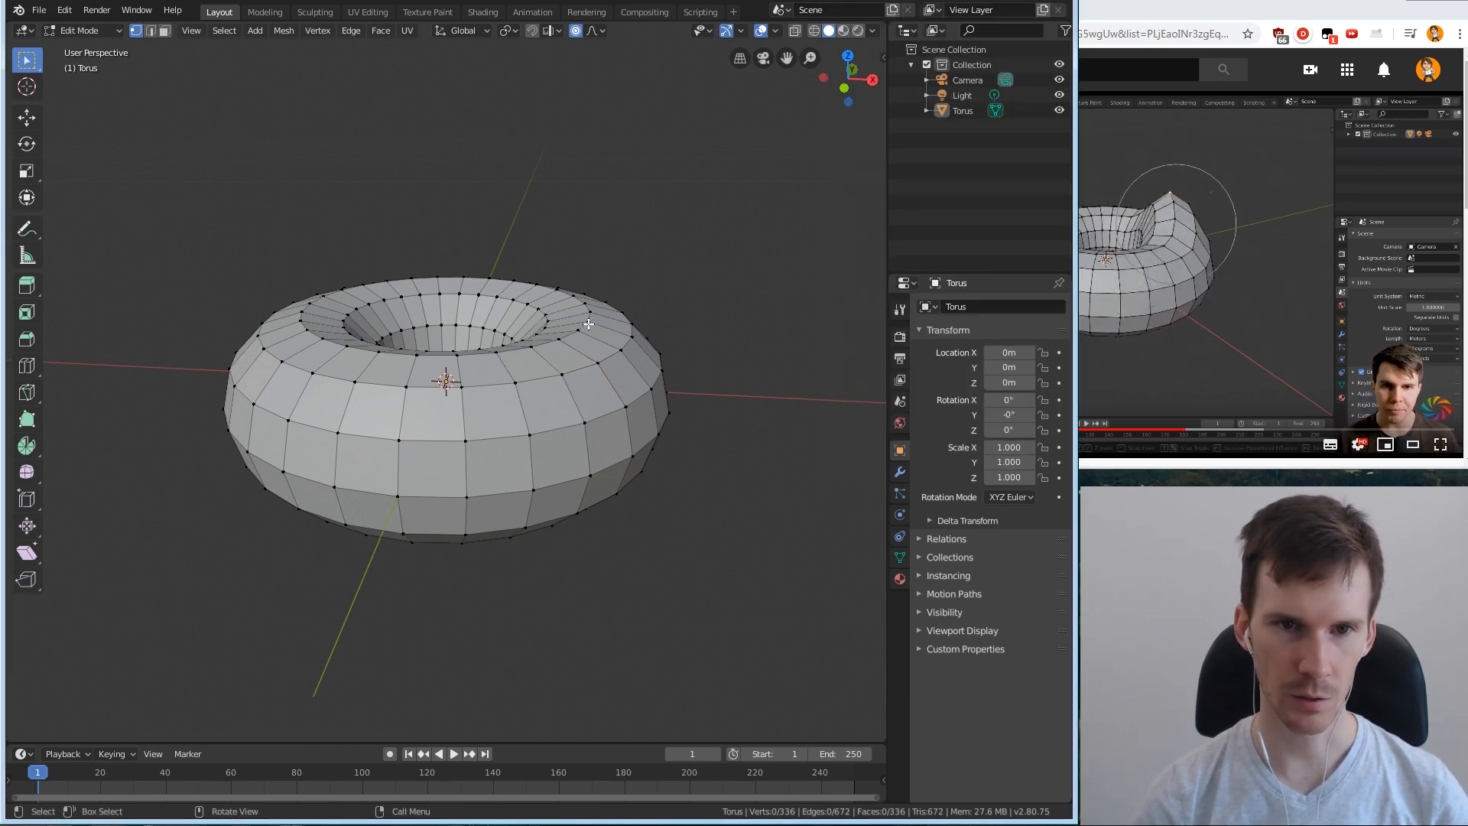
{"action": "middle_click_drag", "start_coordinate": [644, 330], "coordinate": [646, 349]}
{"action": "key", "text": "g"}
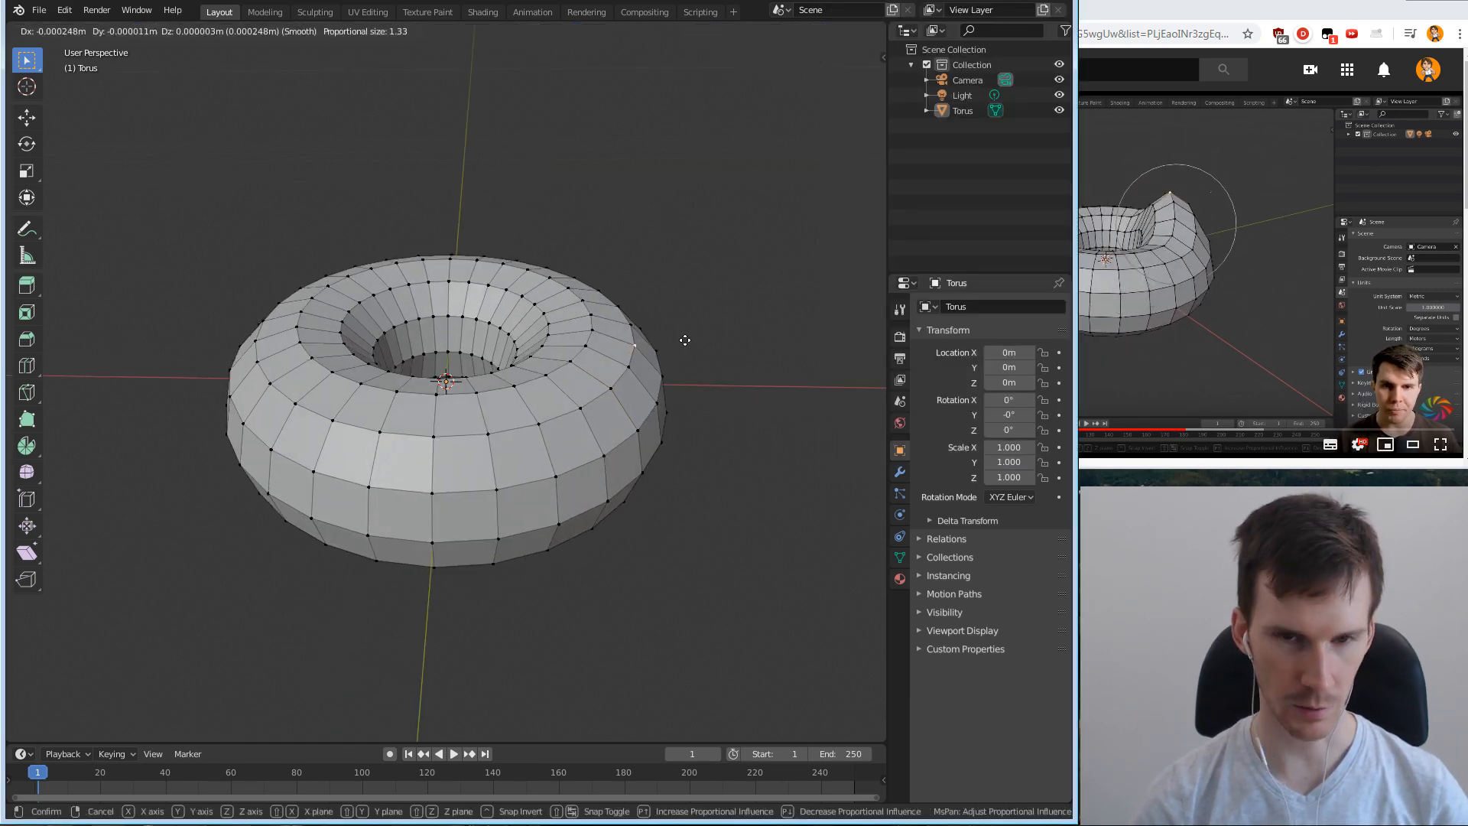
{"action": "scroll", "coordinate": [688, 342], "scroll_direction": "down", "scroll_amount": 8}
{"action": "scroll", "coordinate": [705, 344], "scroll_direction": "down", "scroll_amount": 4}
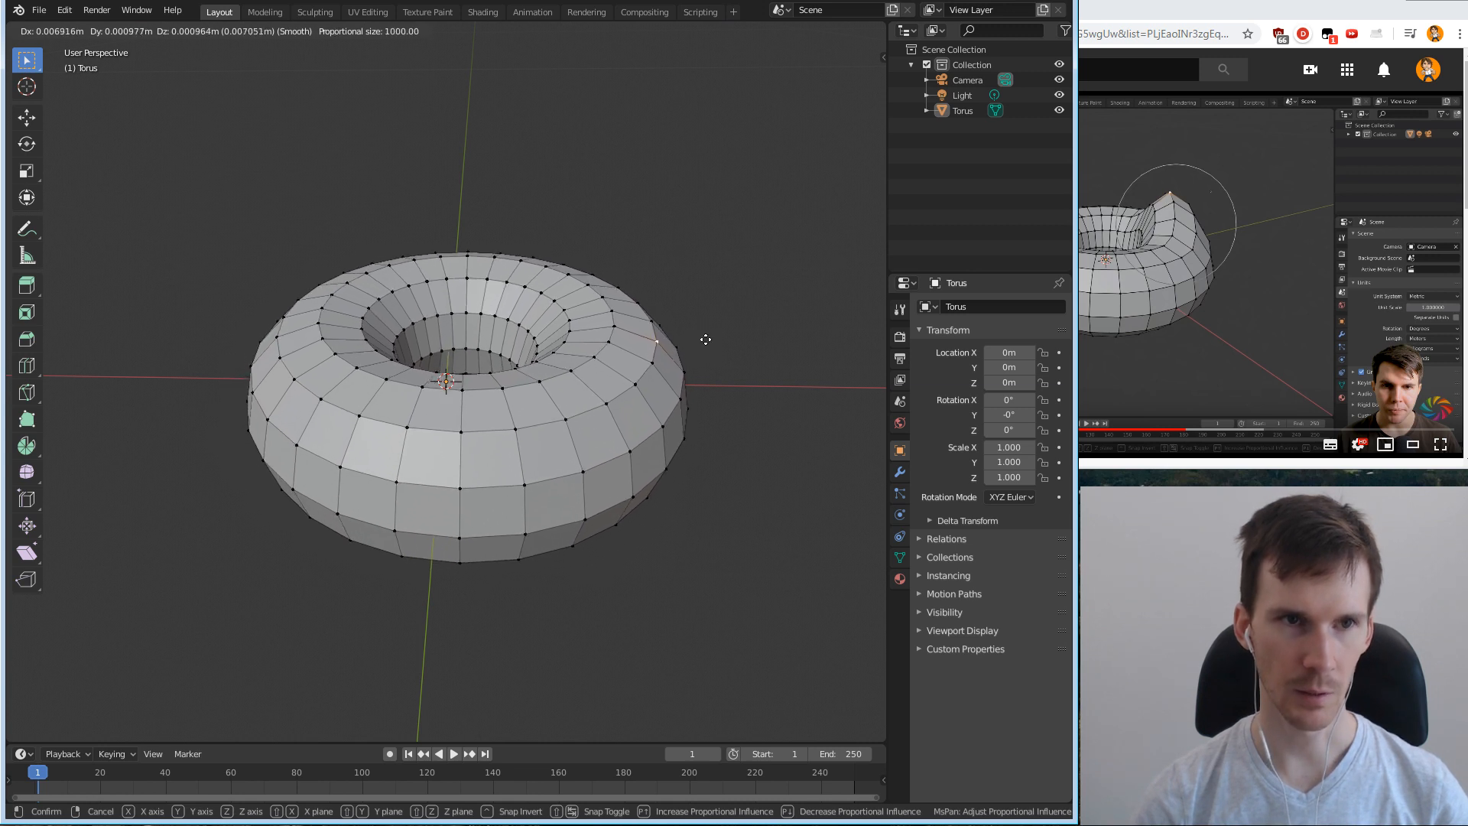
{"action": "scroll", "coordinate": [709, 344], "scroll_direction": "up", "scroll_amount": 20}
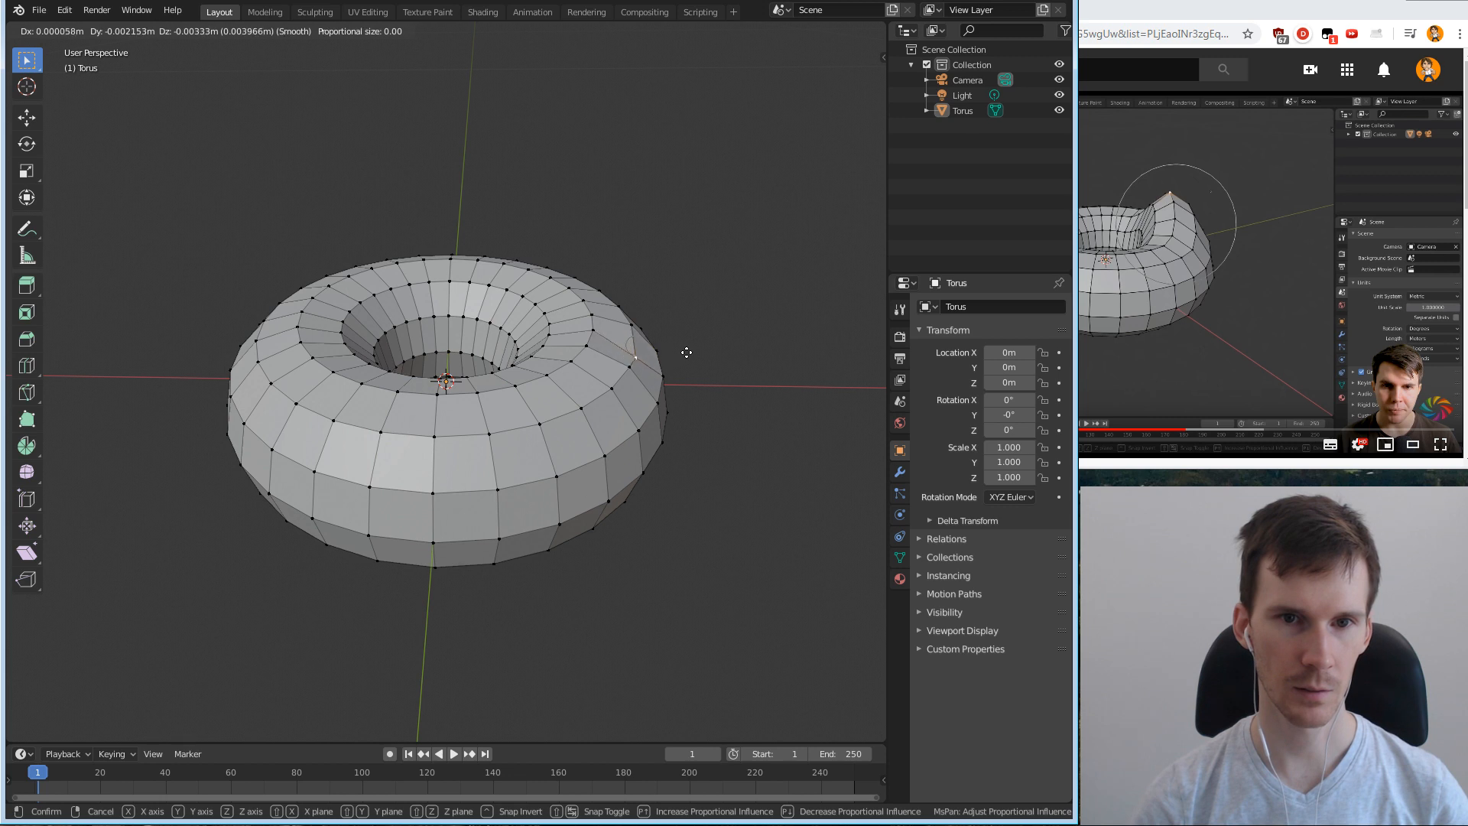
{"action": "scroll", "coordinate": [692, 351], "scroll_direction": "down", "scroll_amount": 2}
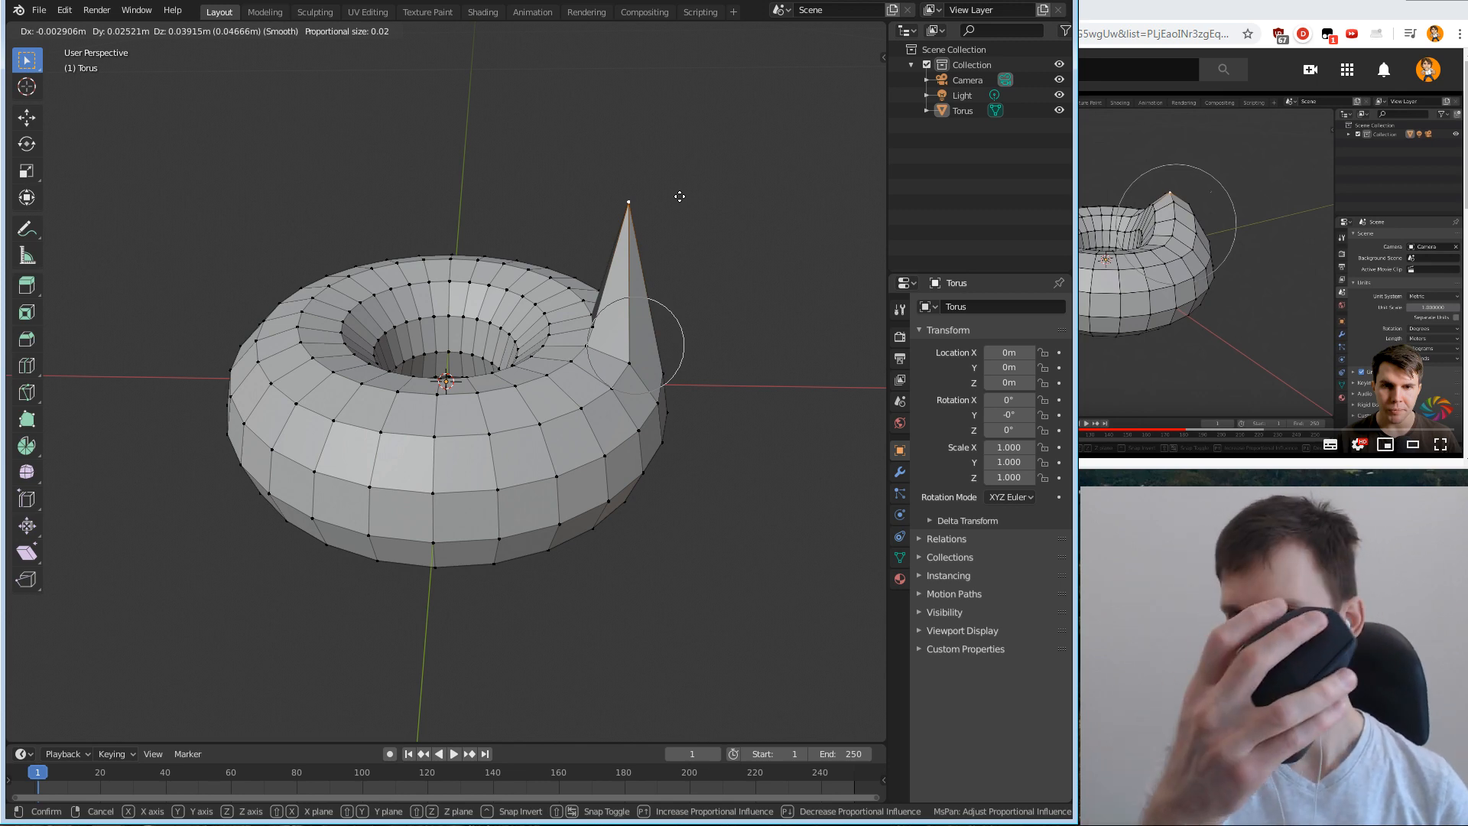
{"action": "scroll", "coordinate": [680, 196], "scroll_direction": "down", "scroll_amount": 15}
{"action": "scroll", "coordinate": [679, 197], "scroll_direction": "up", "scroll_amount": 15}
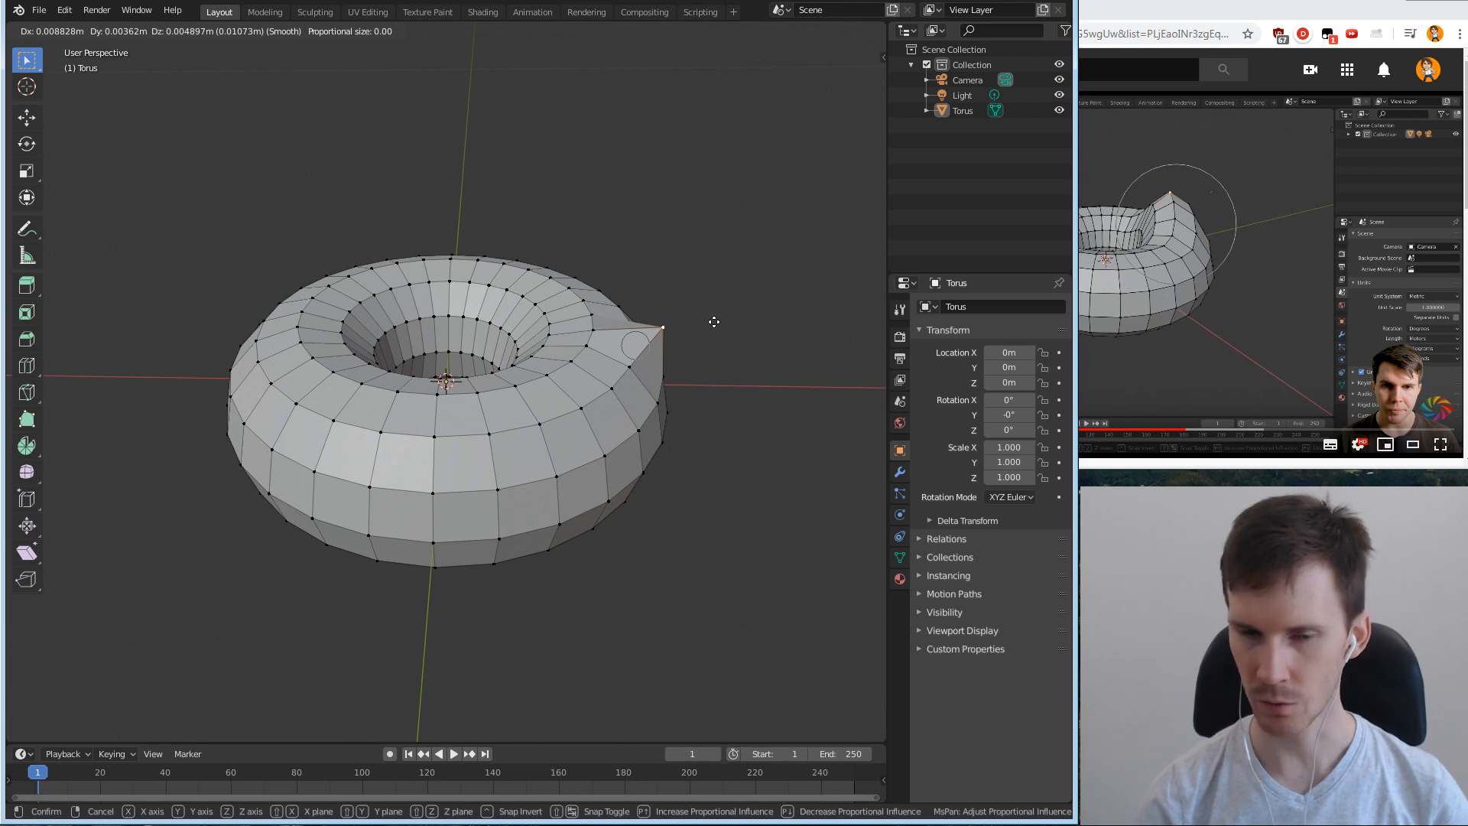
{"action": "scroll", "coordinate": [714, 322], "scroll_direction": "up", "scroll_amount": 1}
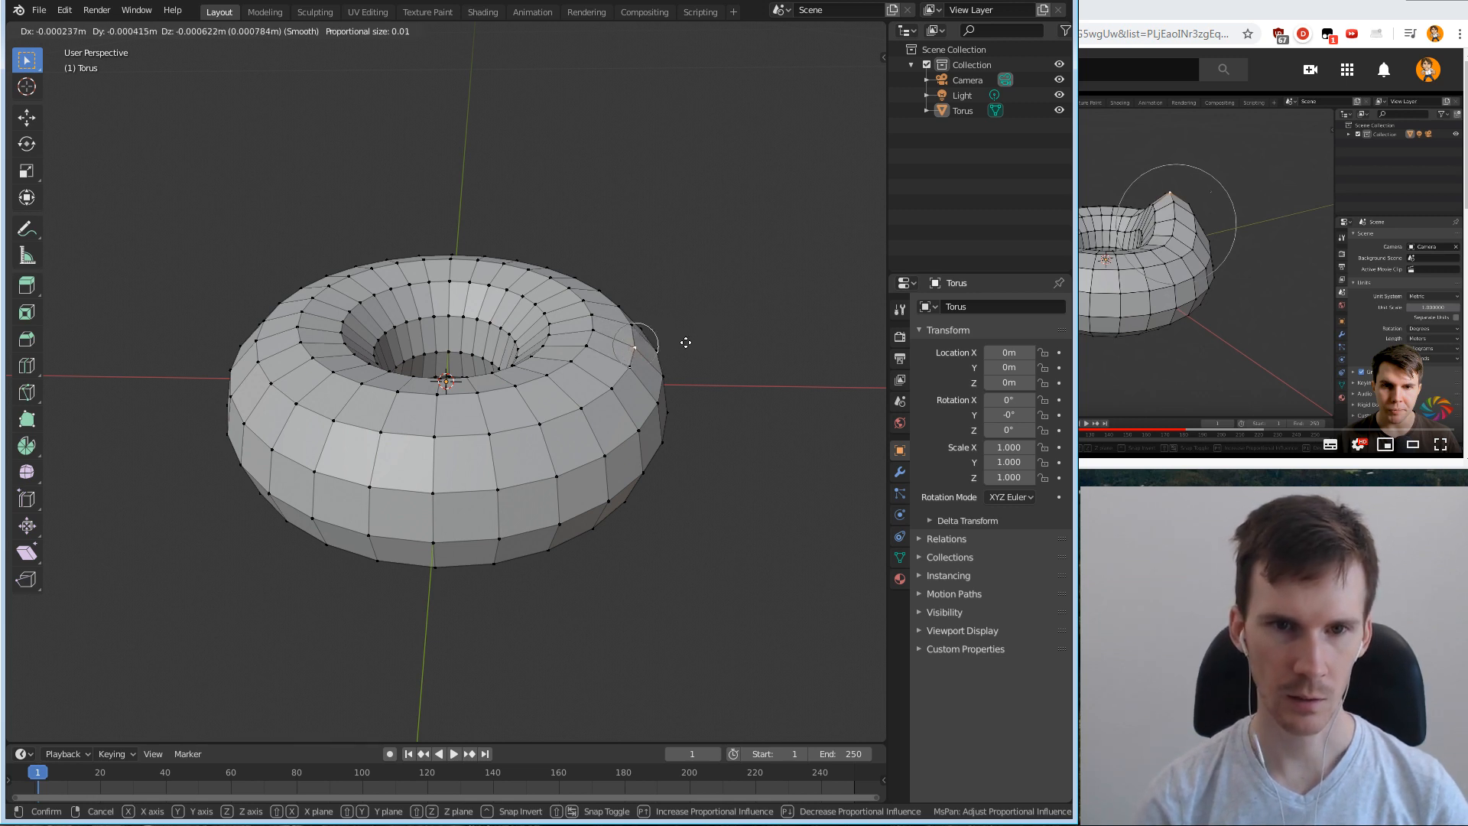
Try constraining the vertex move to the X axis and excluding the X and Z axes, then cancel the move.
{"action": "key", "text": "x"}
{"action": "key", "text": "x"}
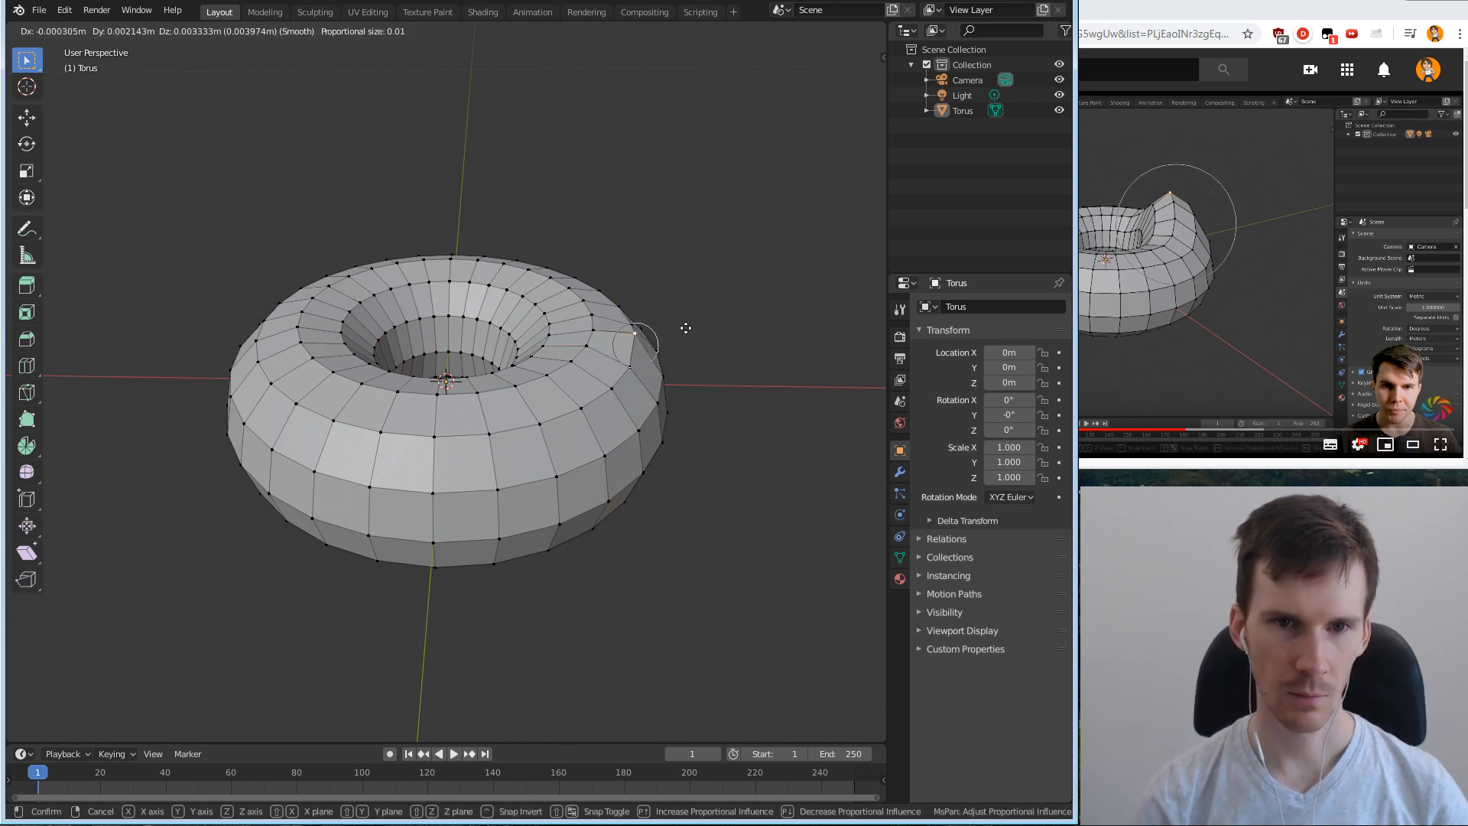
{"action": "key", "text": "shift+x"}
{"action": "key", "text": "shift+z"}
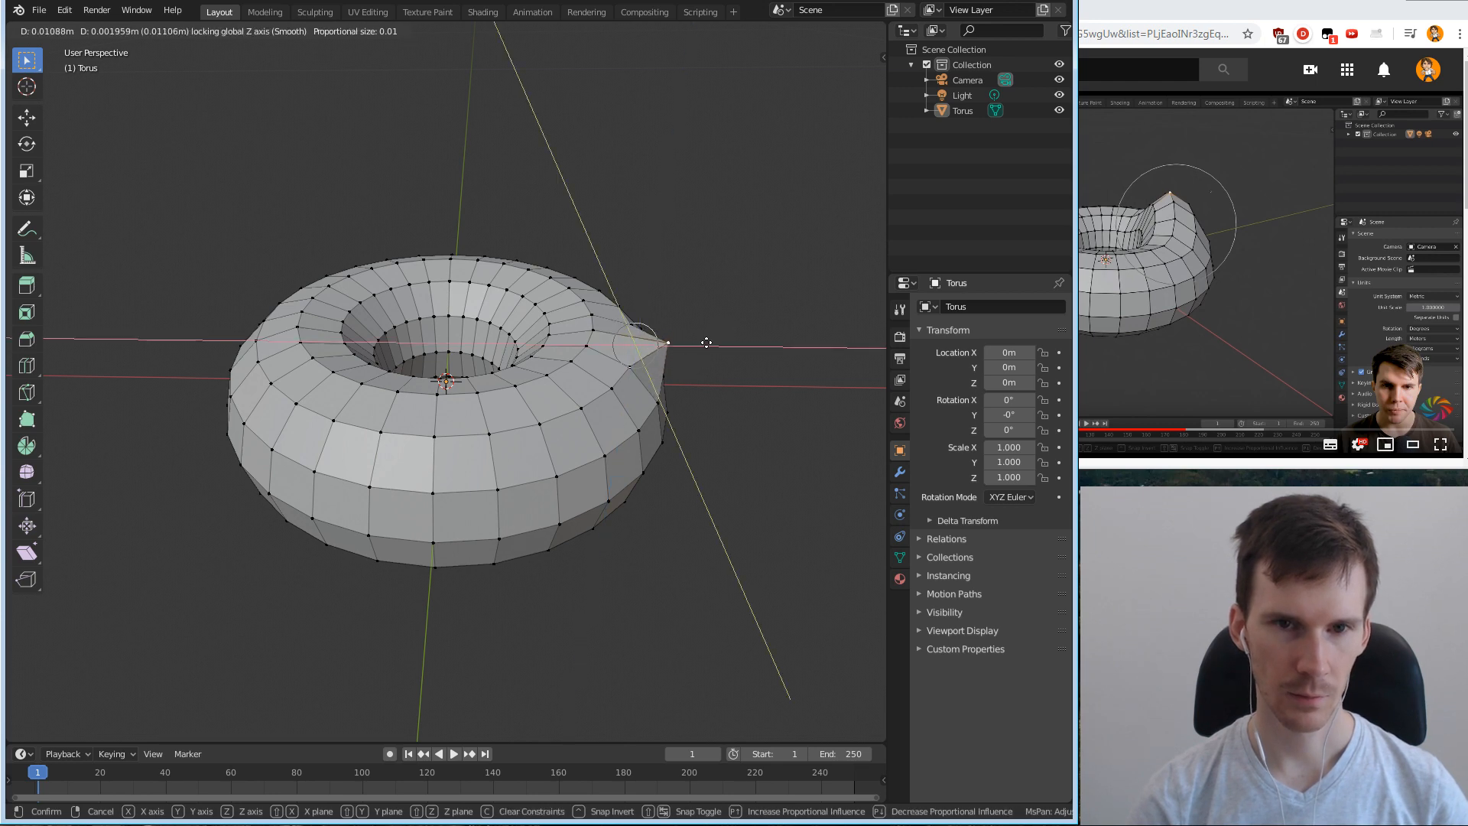
{"action": "key", "text": "shift+z"}
{"action": "right_click", "coordinate": [726, 320]}
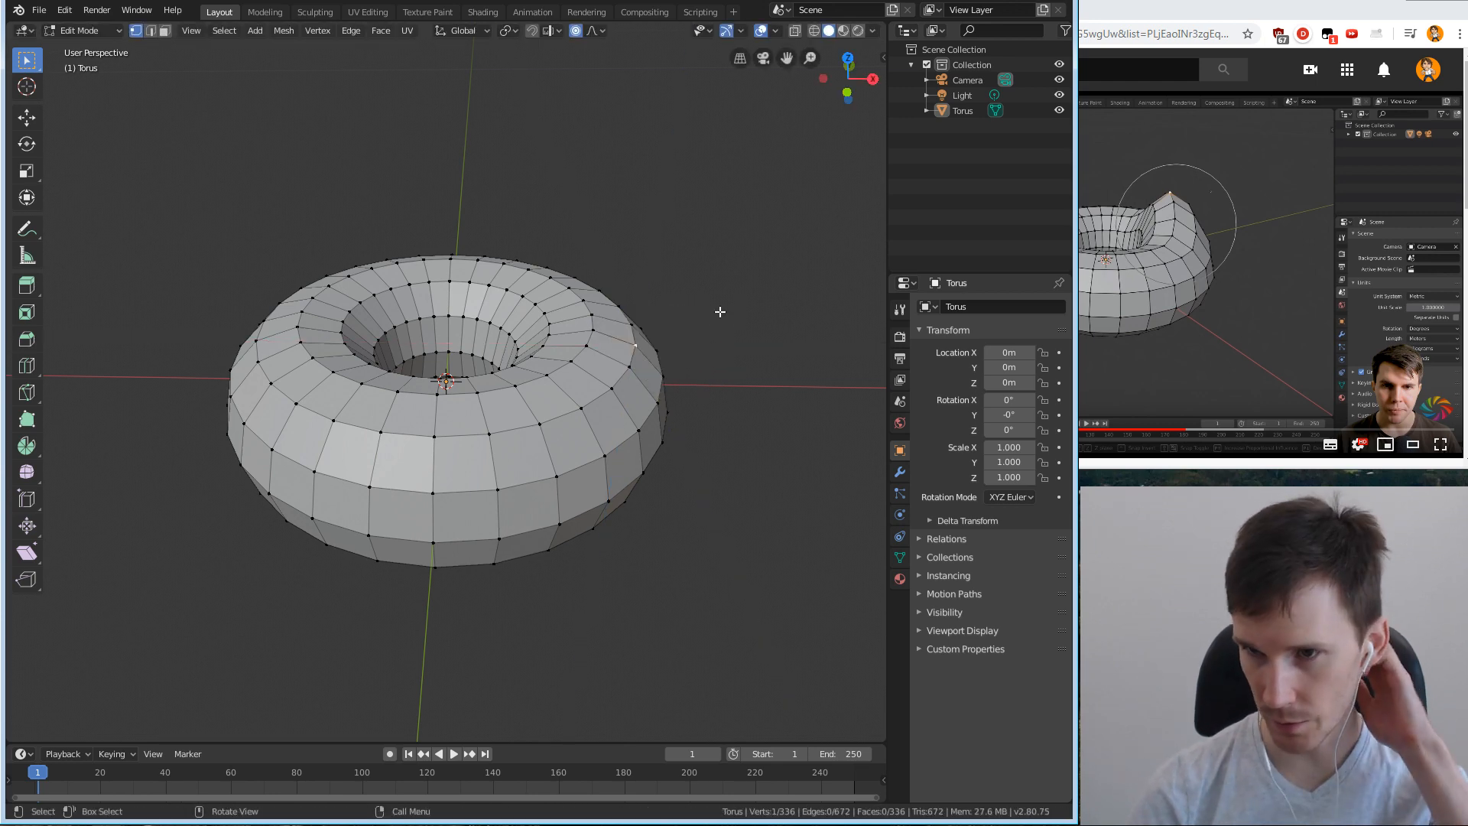
Examine how the near side of the torus is clipped at close range.
{"action": "scroll", "coordinate": [733, 309], "scroll_direction": "up", "scroll_amount": 5}
{"action": "scroll", "coordinate": [734, 315], "scroll_direction": "down", "scroll_amount": 2}
{"action": "middle_click_drag", "start_coordinate": [735, 329], "coordinate": [658, 365]}
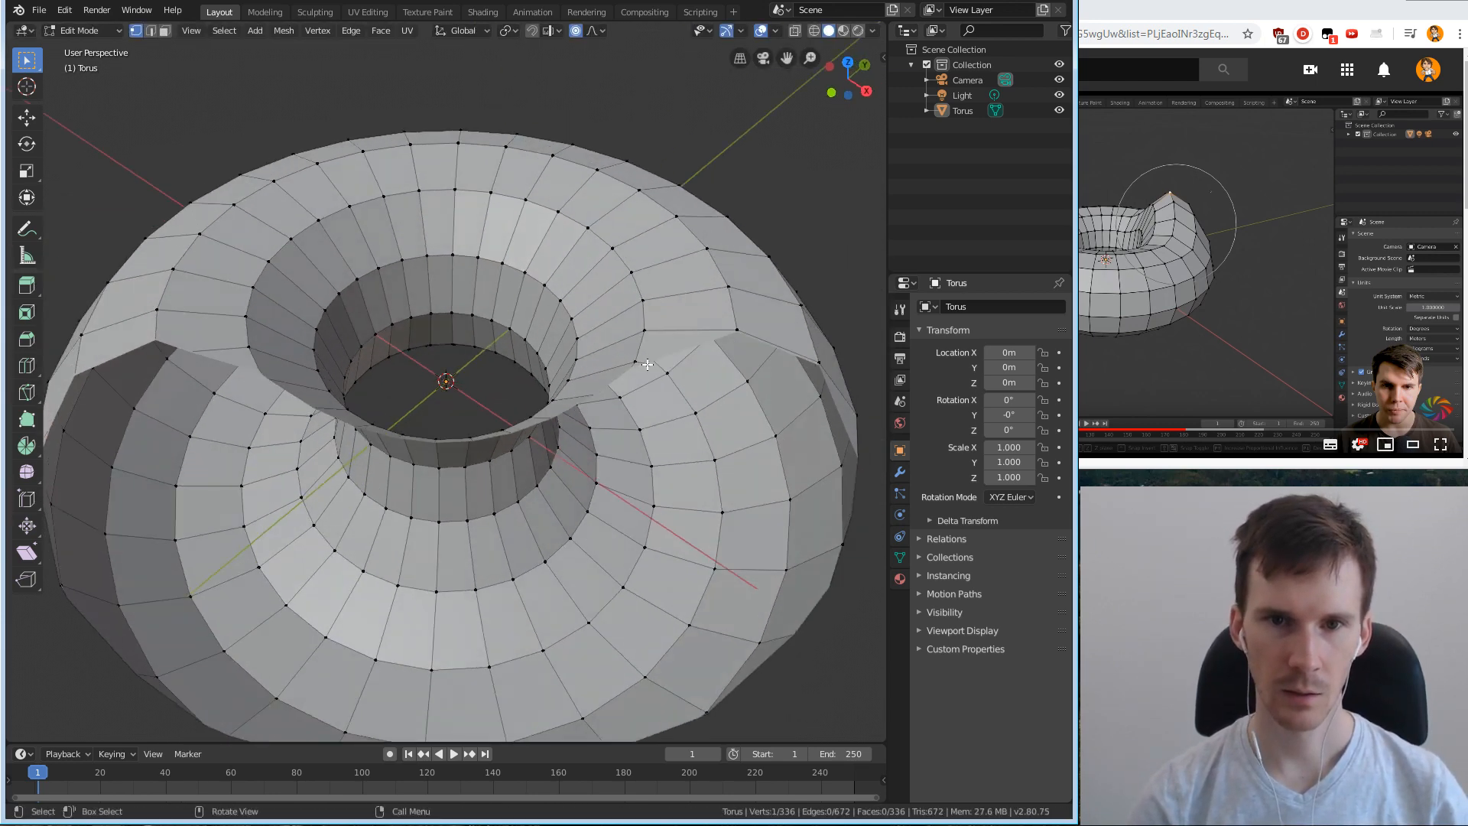
{"action": "scroll", "coordinate": [658, 367], "scroll_direction": "down", "scroll_amount": 3}
{"action": "scroll", "coordinate": [661, 400], "scroll_direction": "up", "scroll_amount": 1}
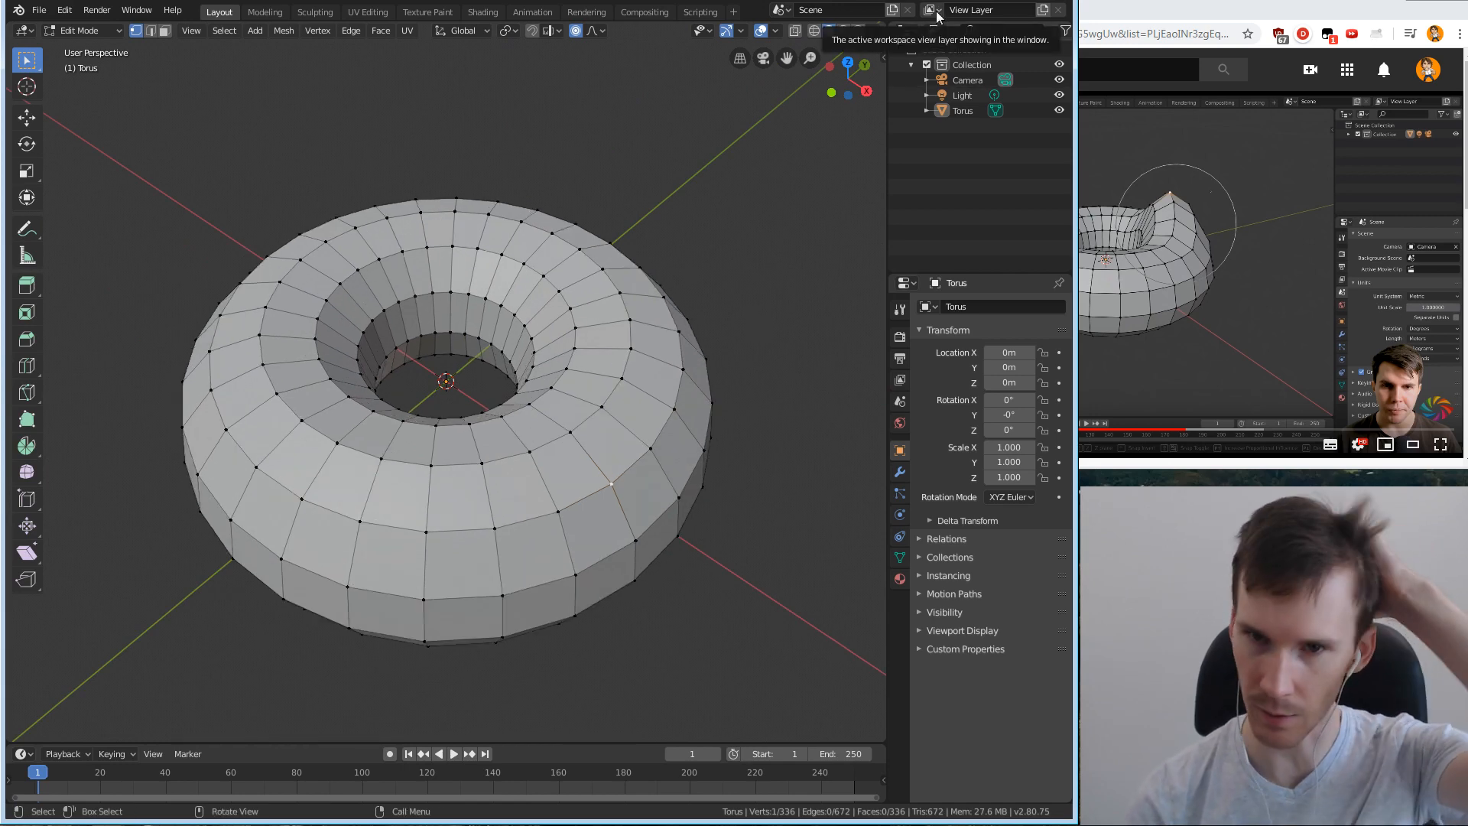
{"action": "scroll", "coordinate": [735, 319], "scroll_direction": "up", "scroll_amount": 3}
{"action": "scroll", "coordinate": [735, 320], "scroll_direction": "down", "scroll_amount": 3}
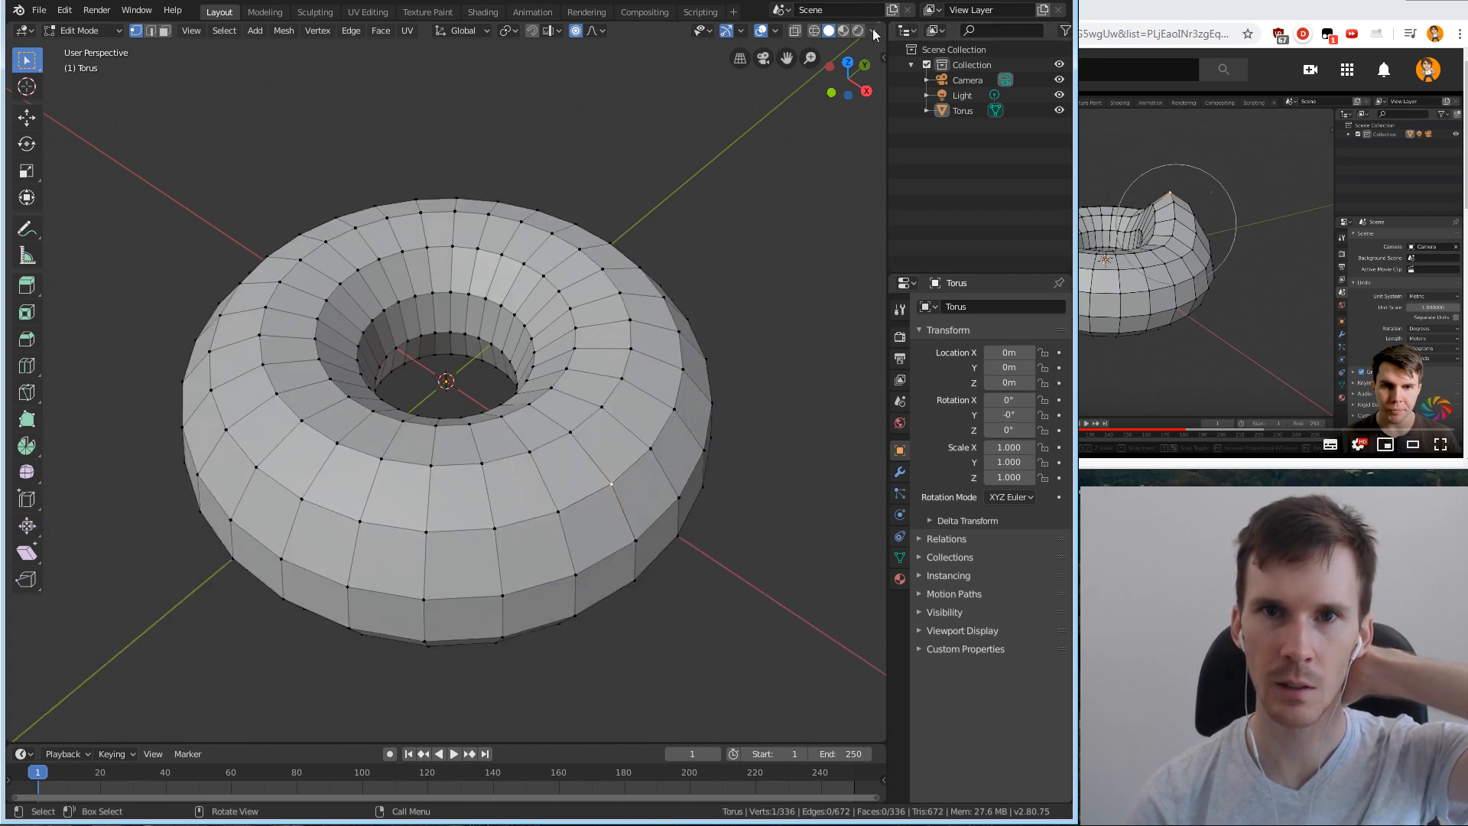
{"action": "left_click", "coordinate": [821, 31]}
{"action": "left_click", "coordinate": [828, 30]}
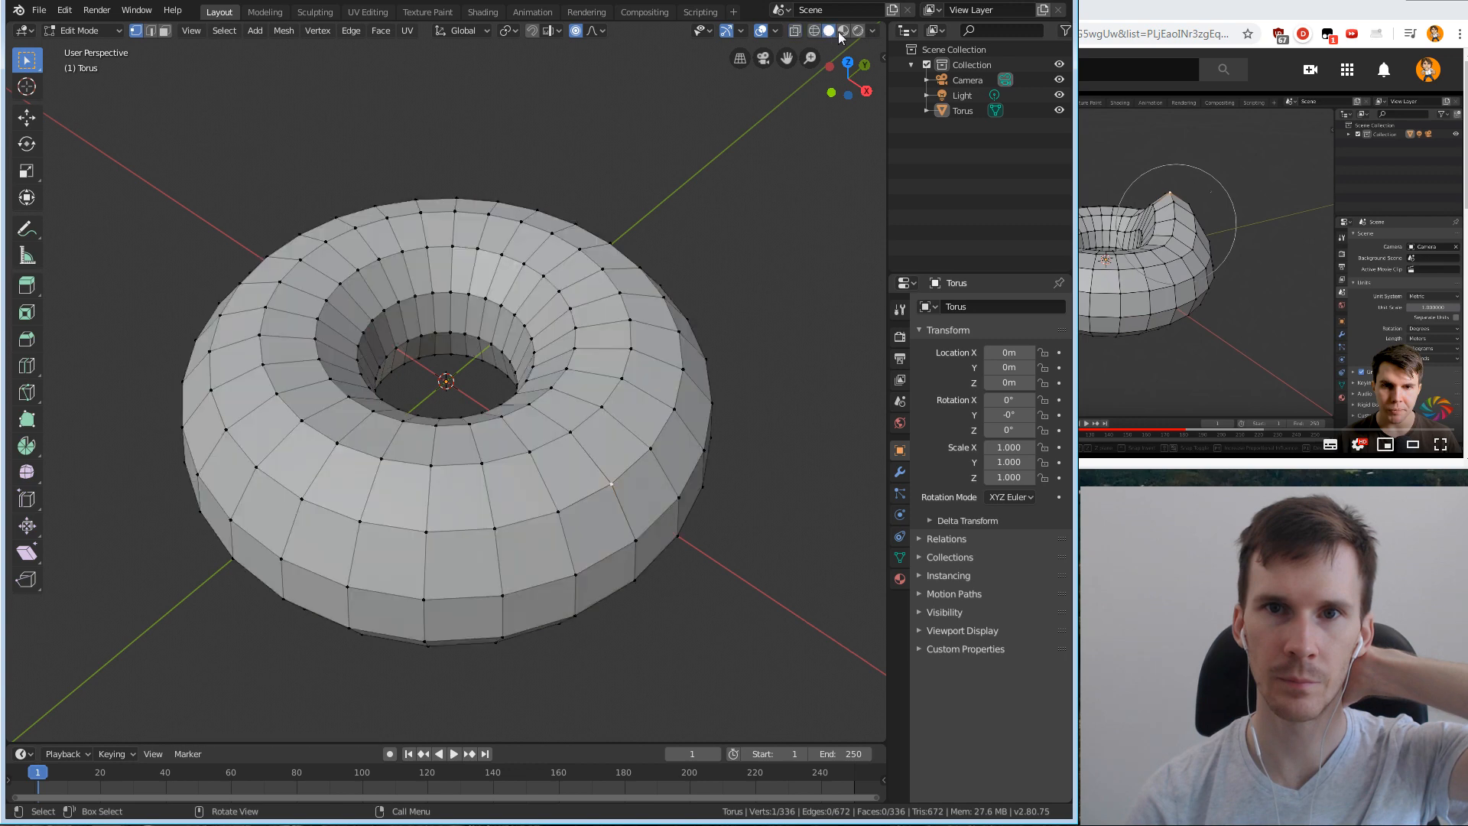
{"action": "left_click", "coordinate": [872, 31]}
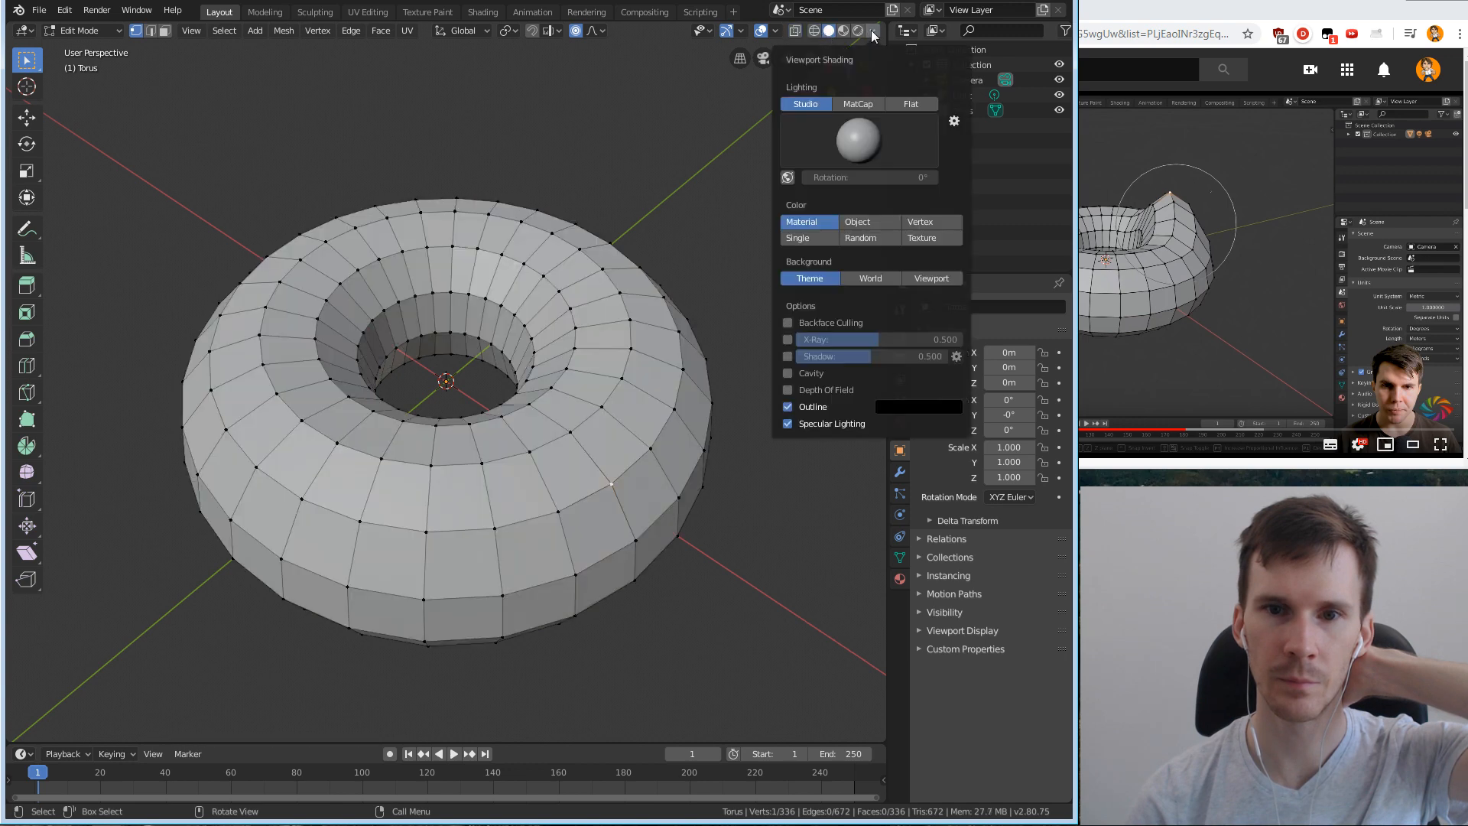
{"action": "left_click", "coordinate": [872, 31]}
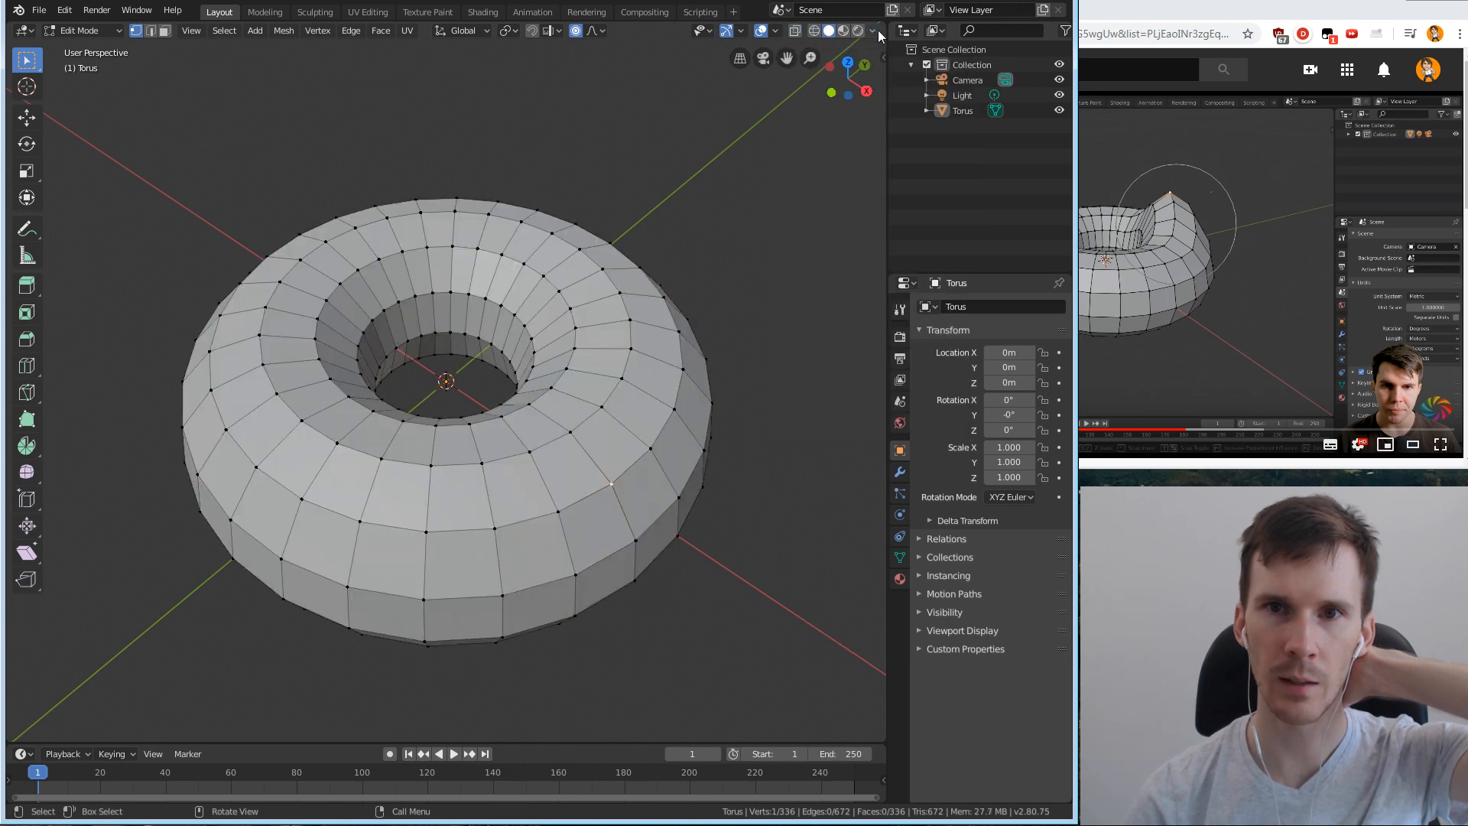
{"action": "left_click", "coordinate": [876, 31]}
{"action": "left_click", "coordinate": [878, 30]}
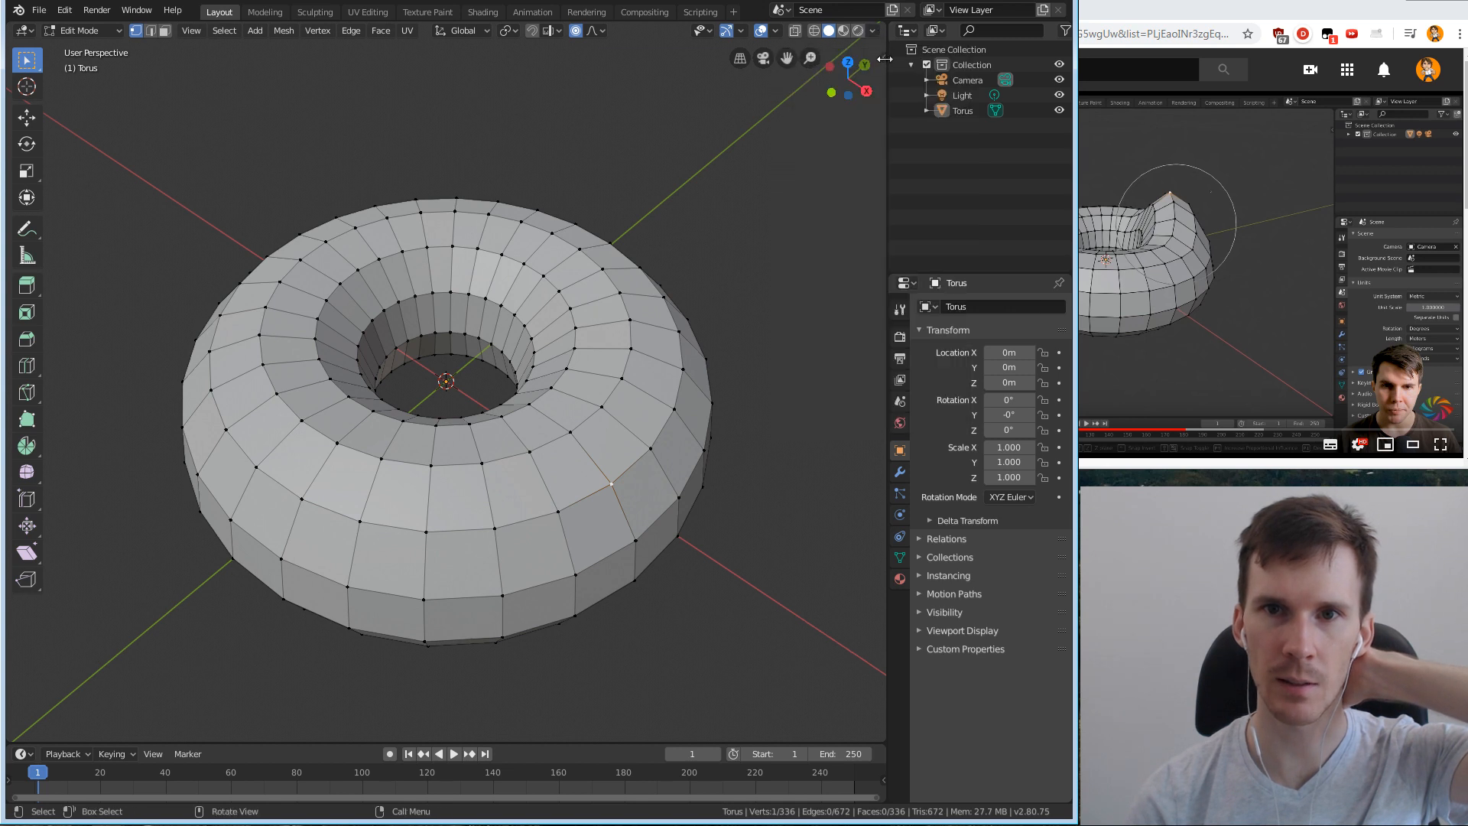
Open the viewport's view settings, keep the clip start at 0.001 m, and set the clip end to 10 m.
{"action": "left_click", "coordinate": [884, 59]}
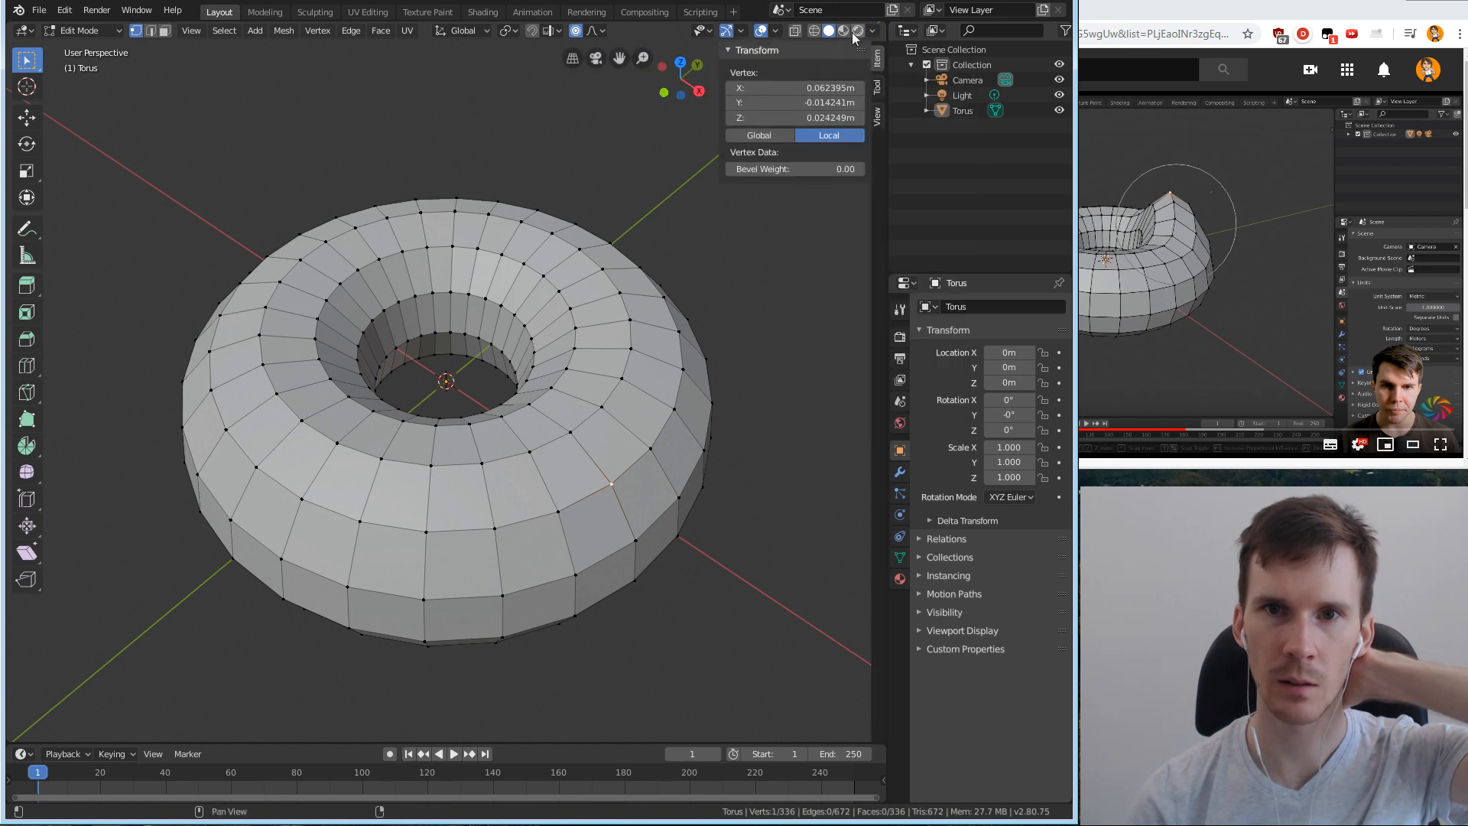
{"action": "left_click", "coordinate": [879, 116]}
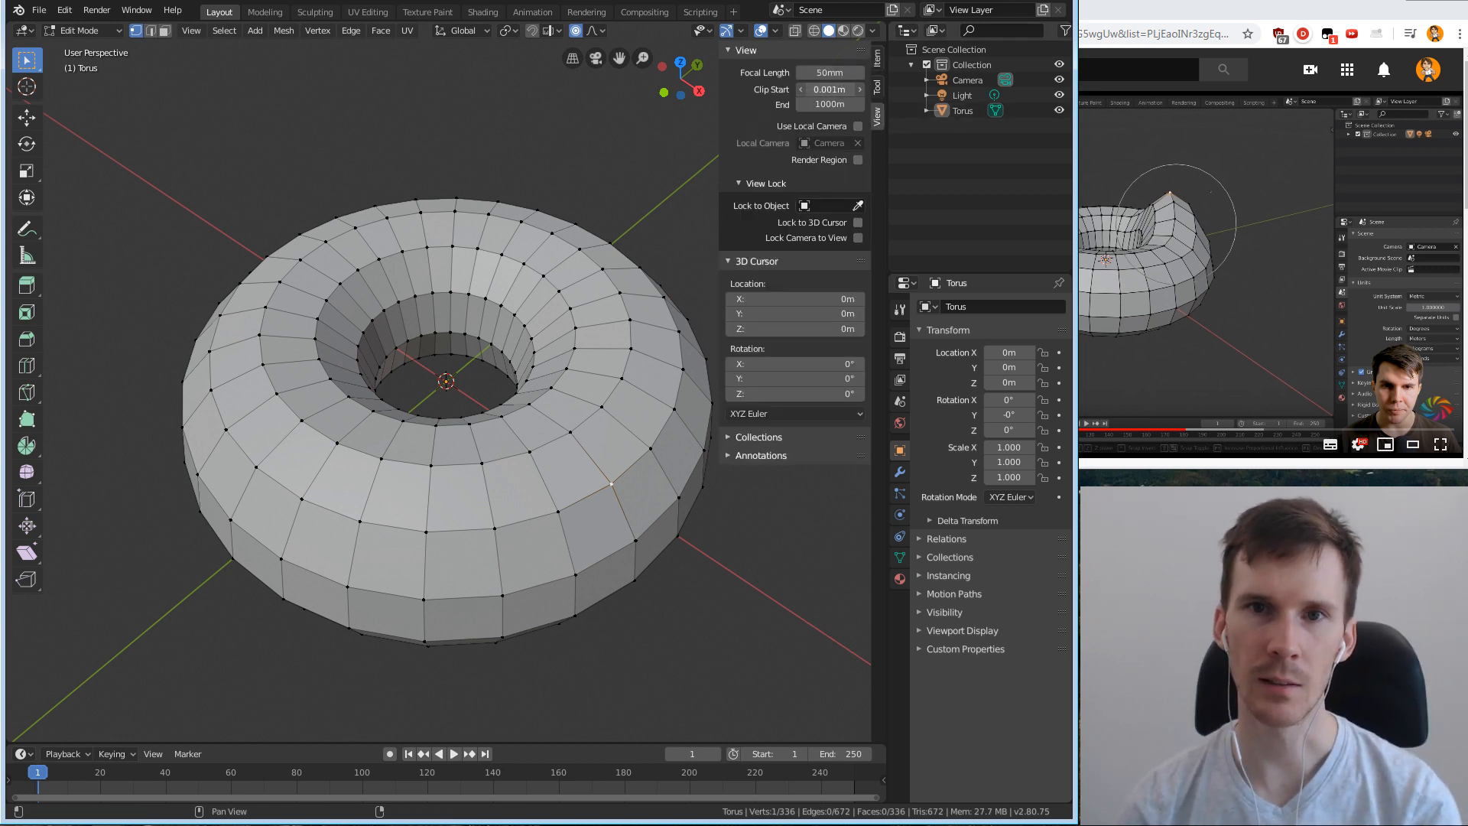
{"action": "left_click_drag", "start_coordinate": [829, 89], "coordinate": [810, 90]}
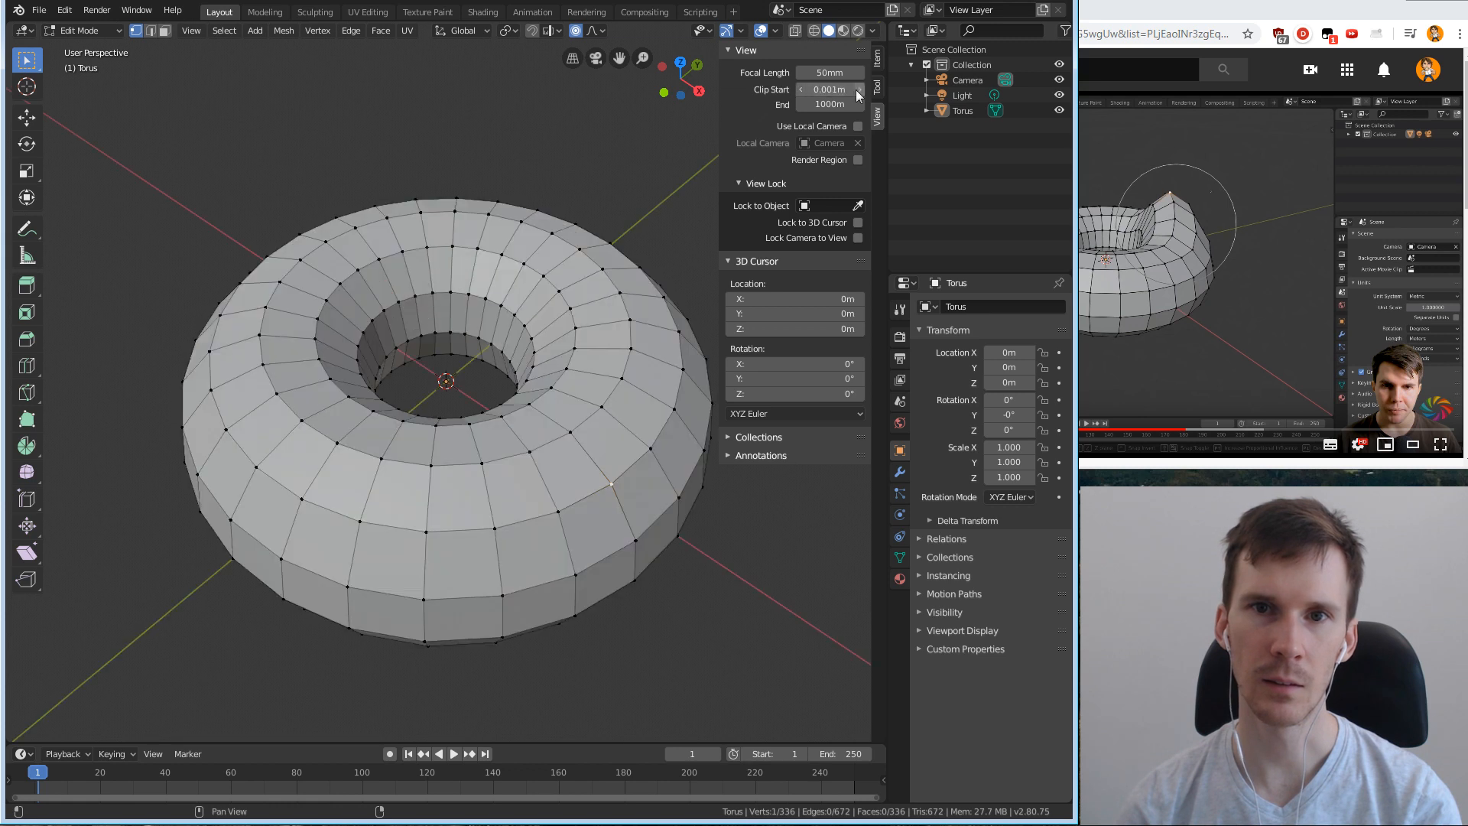
{"action": "left_click", "coordinate": [847, 89]}
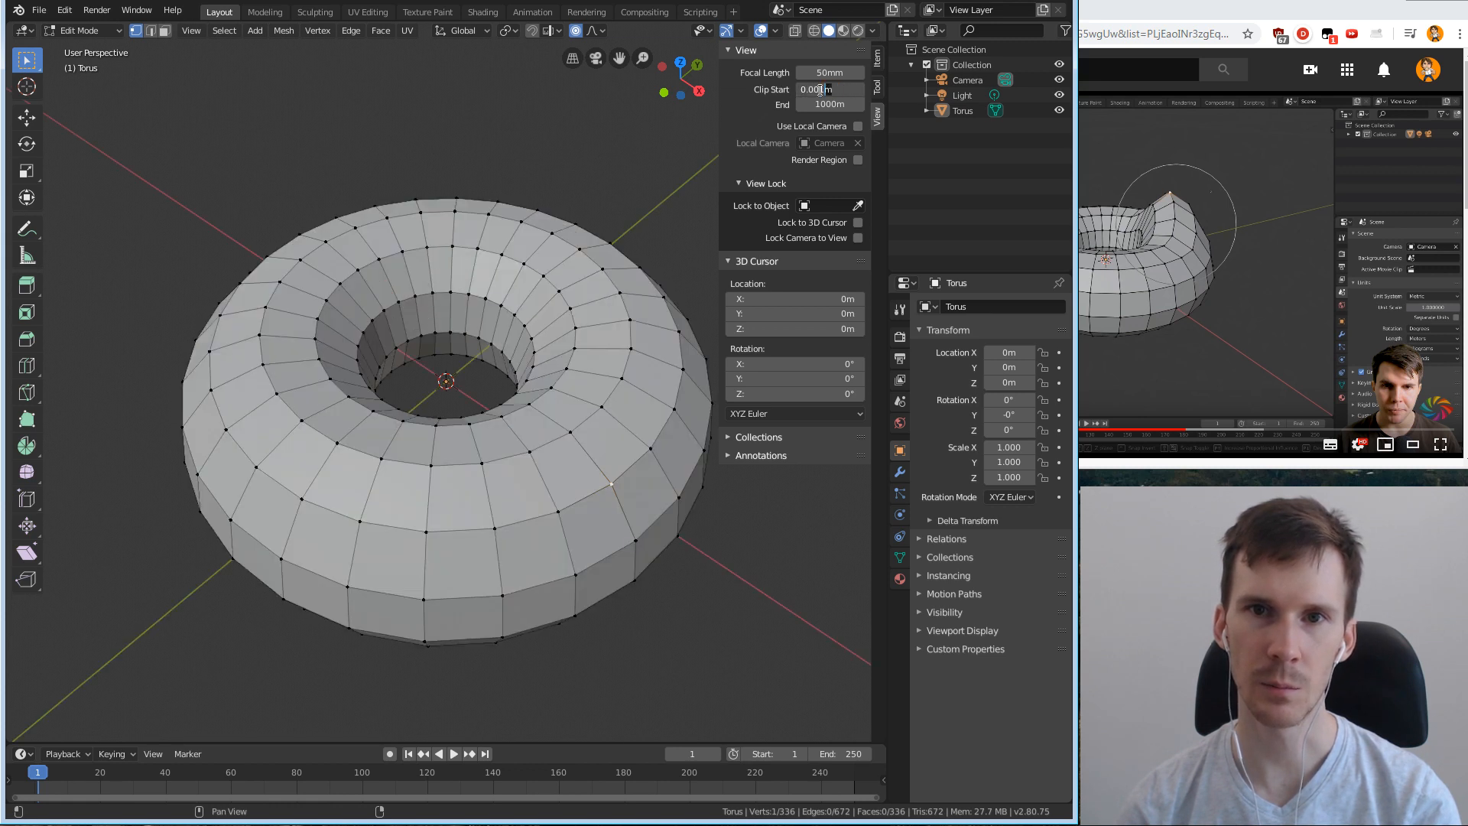
{"action": "key", "text": "Return"}
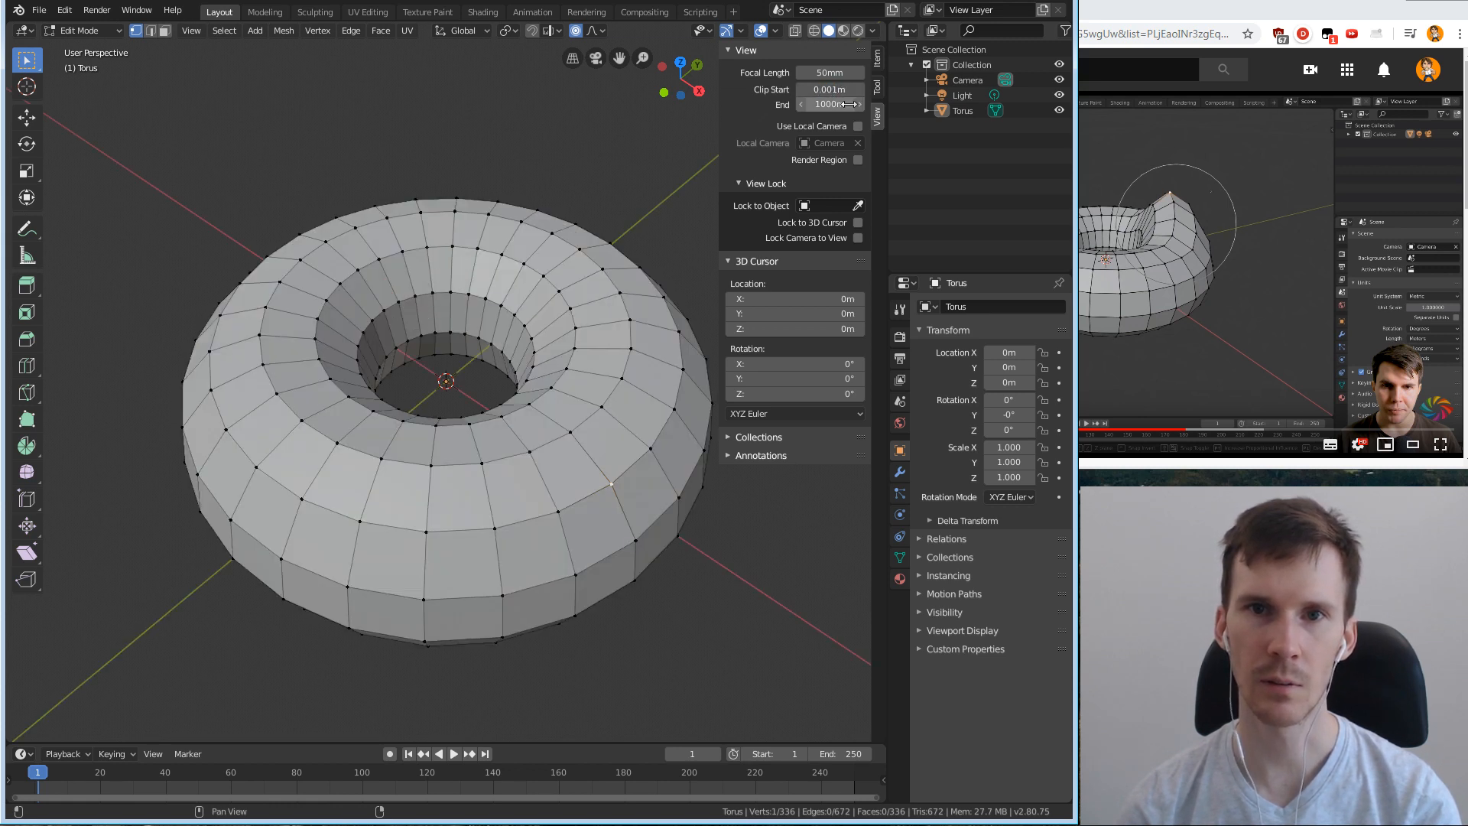
{"action": "key", "text": "BackSpace"}
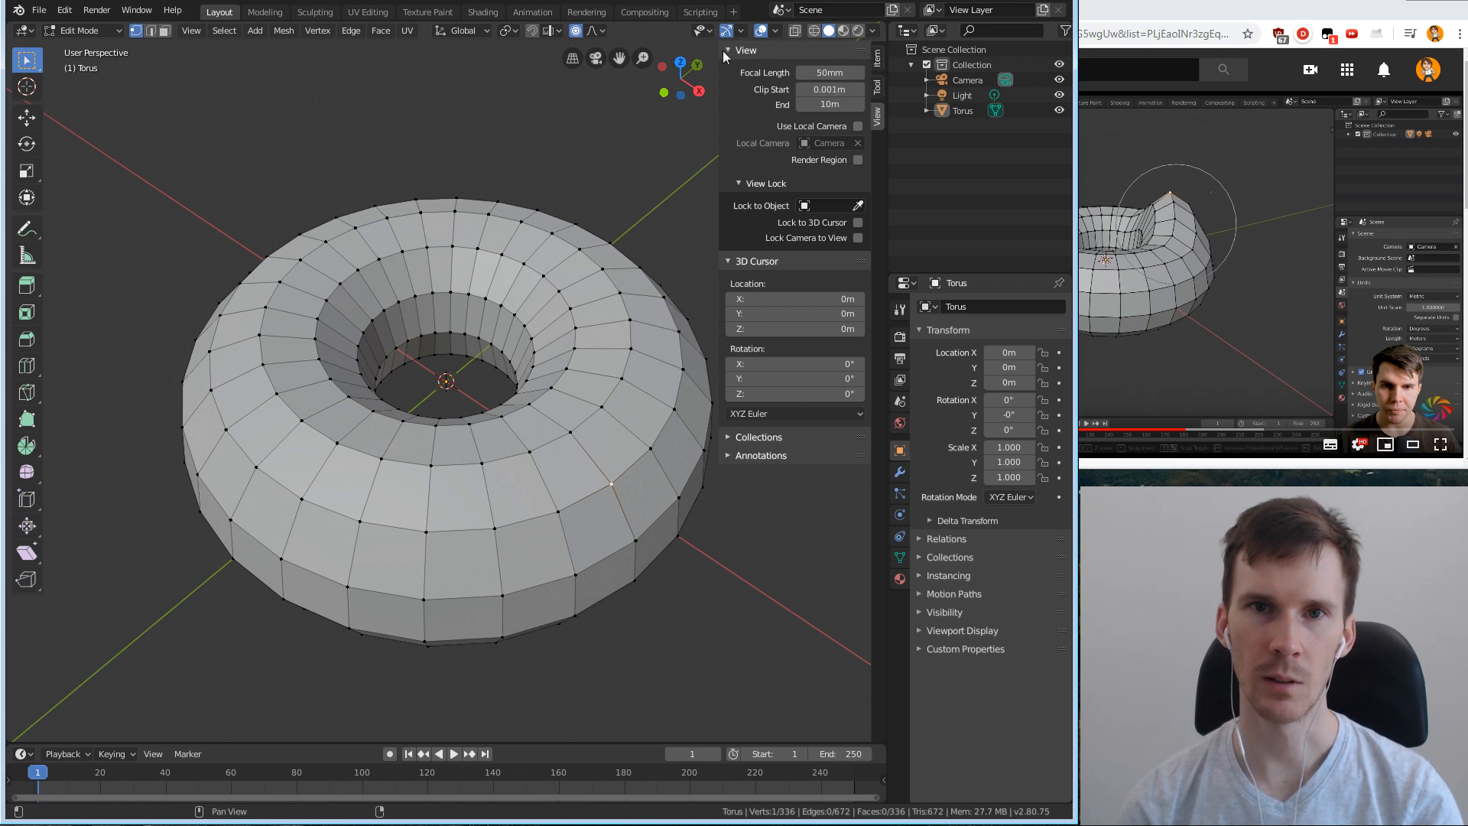
Show the item properties in the viewport sidebar and collapse their Transform section.
{"action": "left_click", "coordinate": [879, 67]}
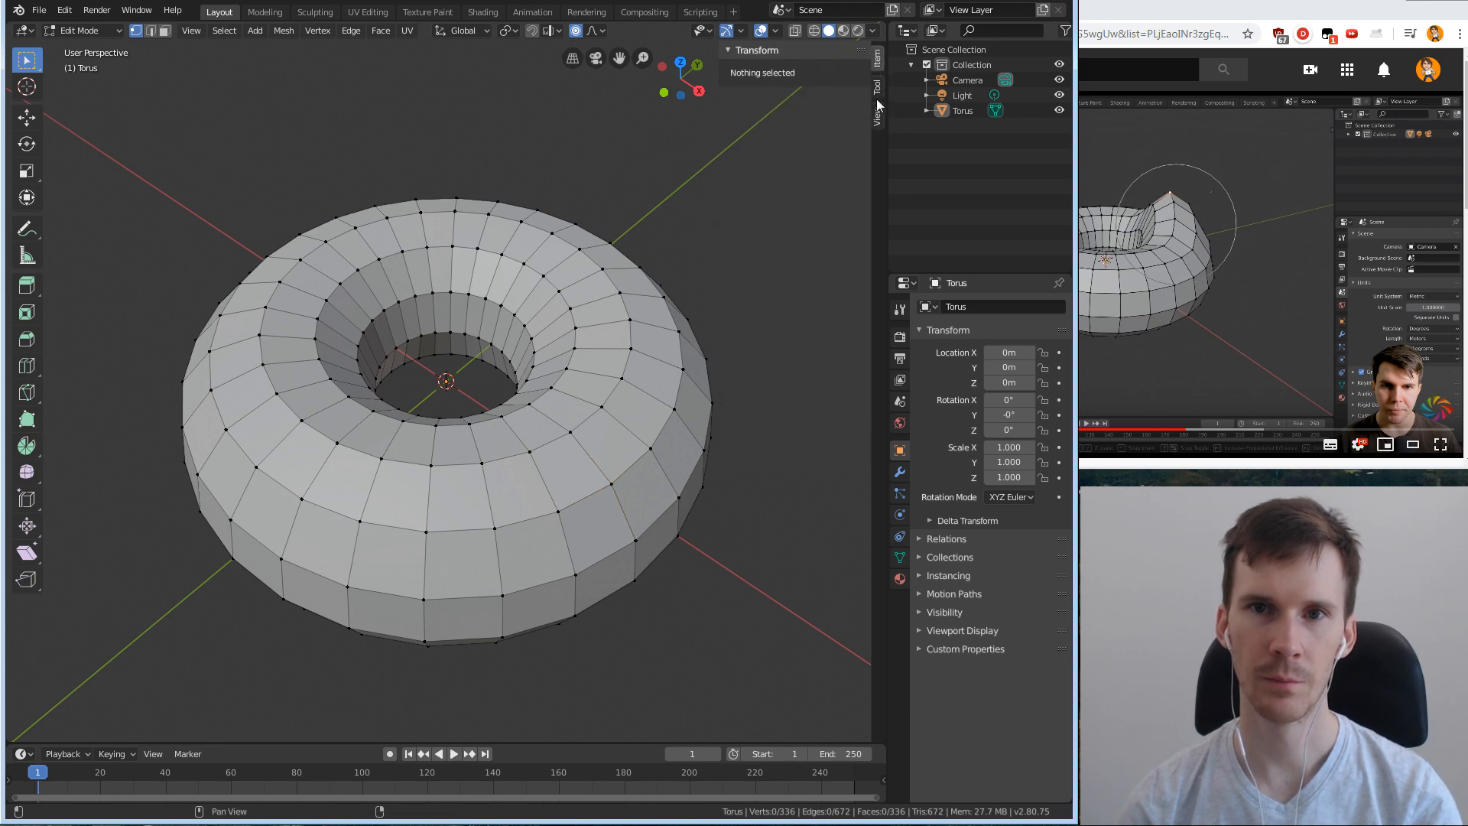
{"action": "middle_click_drag", "start_coordinate": [708, 106], "coordinate": [812, 85]}
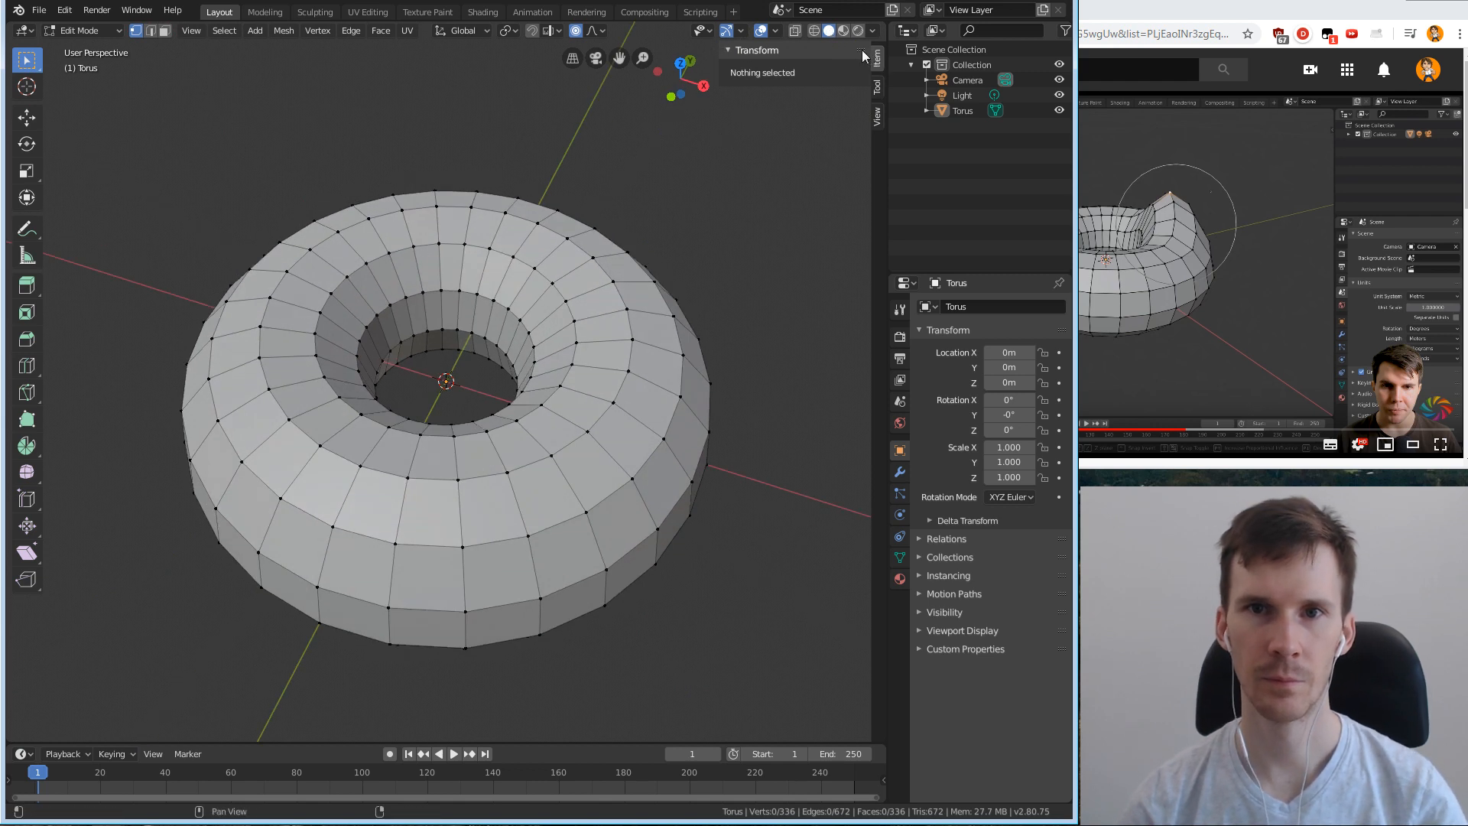
{"action": "left_click", "coordinate": [830, 49]}
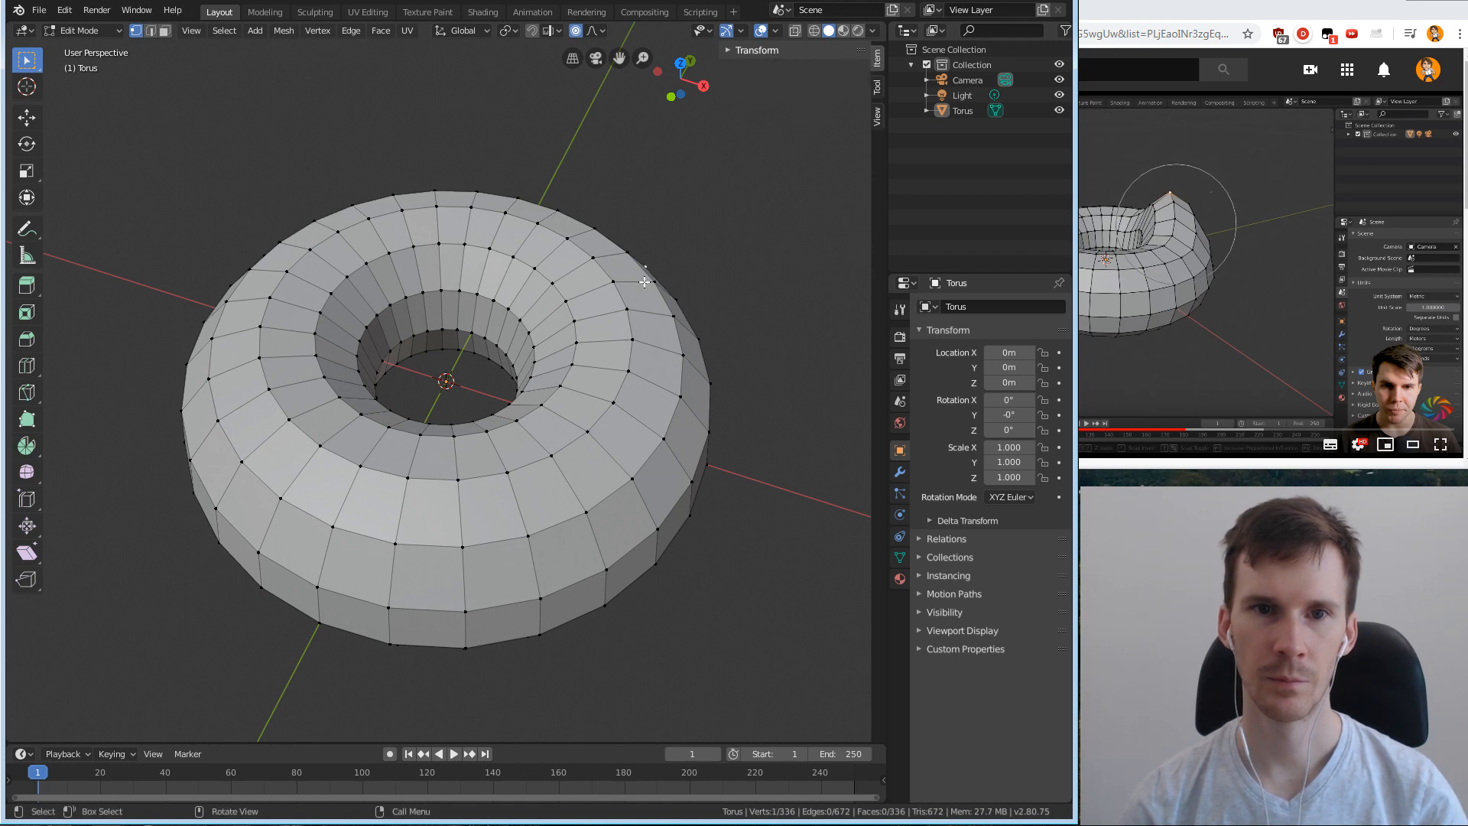
Move an upper outer vertex by about -0.0018, 0.0007 and 0.0024 m with proportional size 0.041, and resume the tutorial video.
{"action": "middle_click_drag", "start_coordinate": [645, 282], "coordinate": [709, 177]}
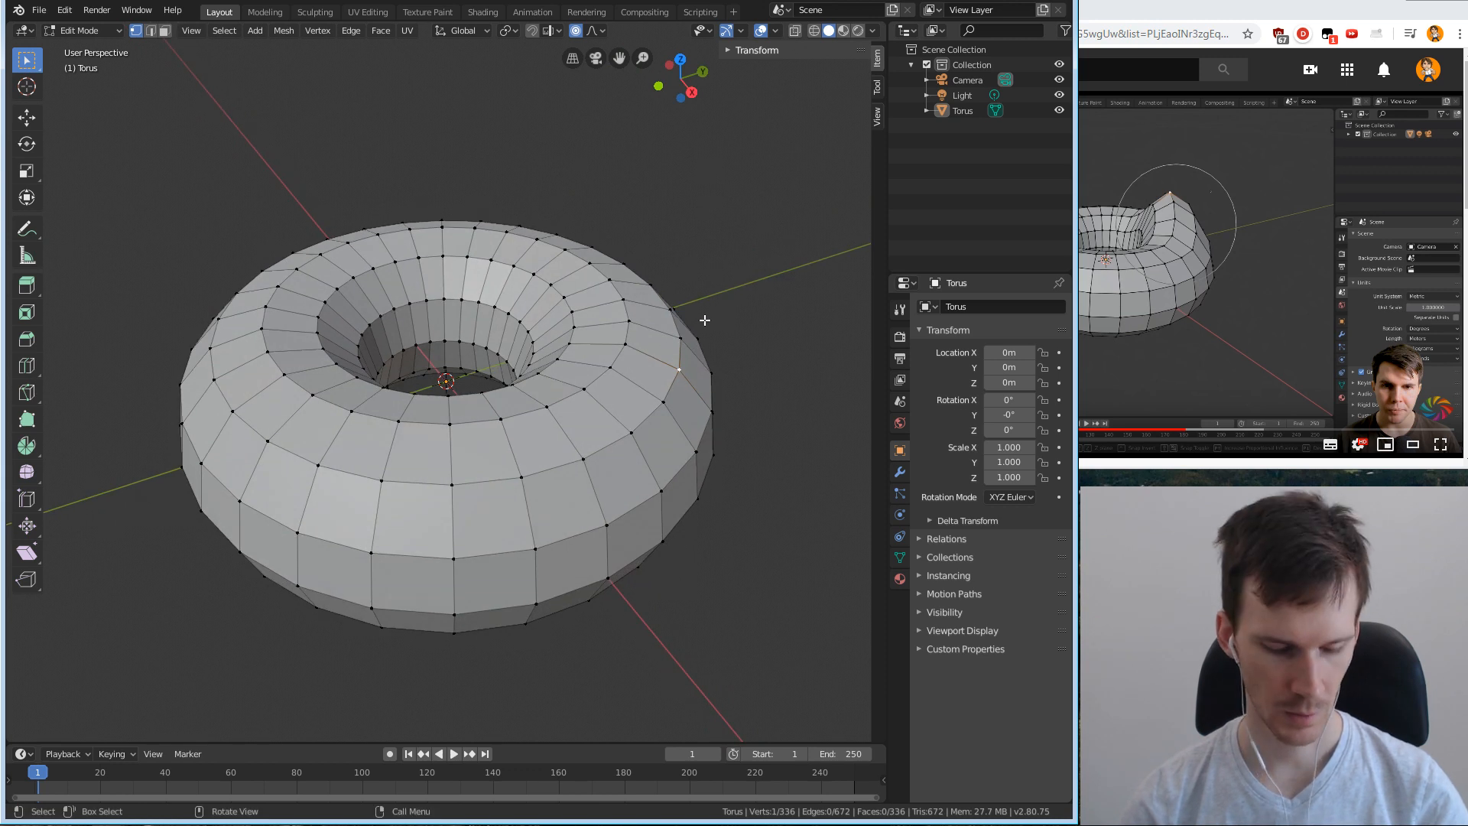
{"action": "key", "text": "g"}
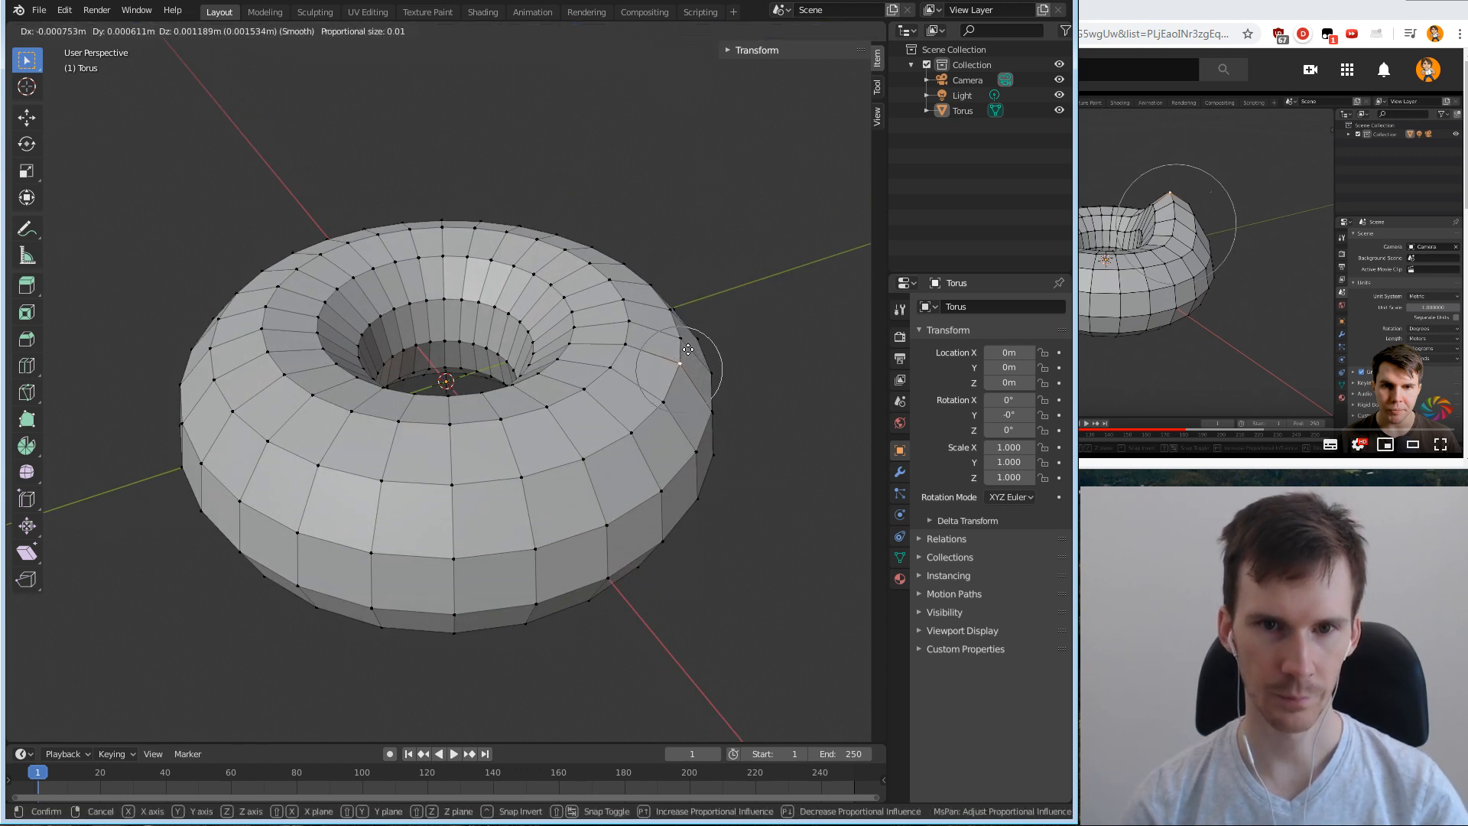
{"action": "scroll", "coordinate": [688, 346], "scroll_direction": "down", "scroll_amount": 12}
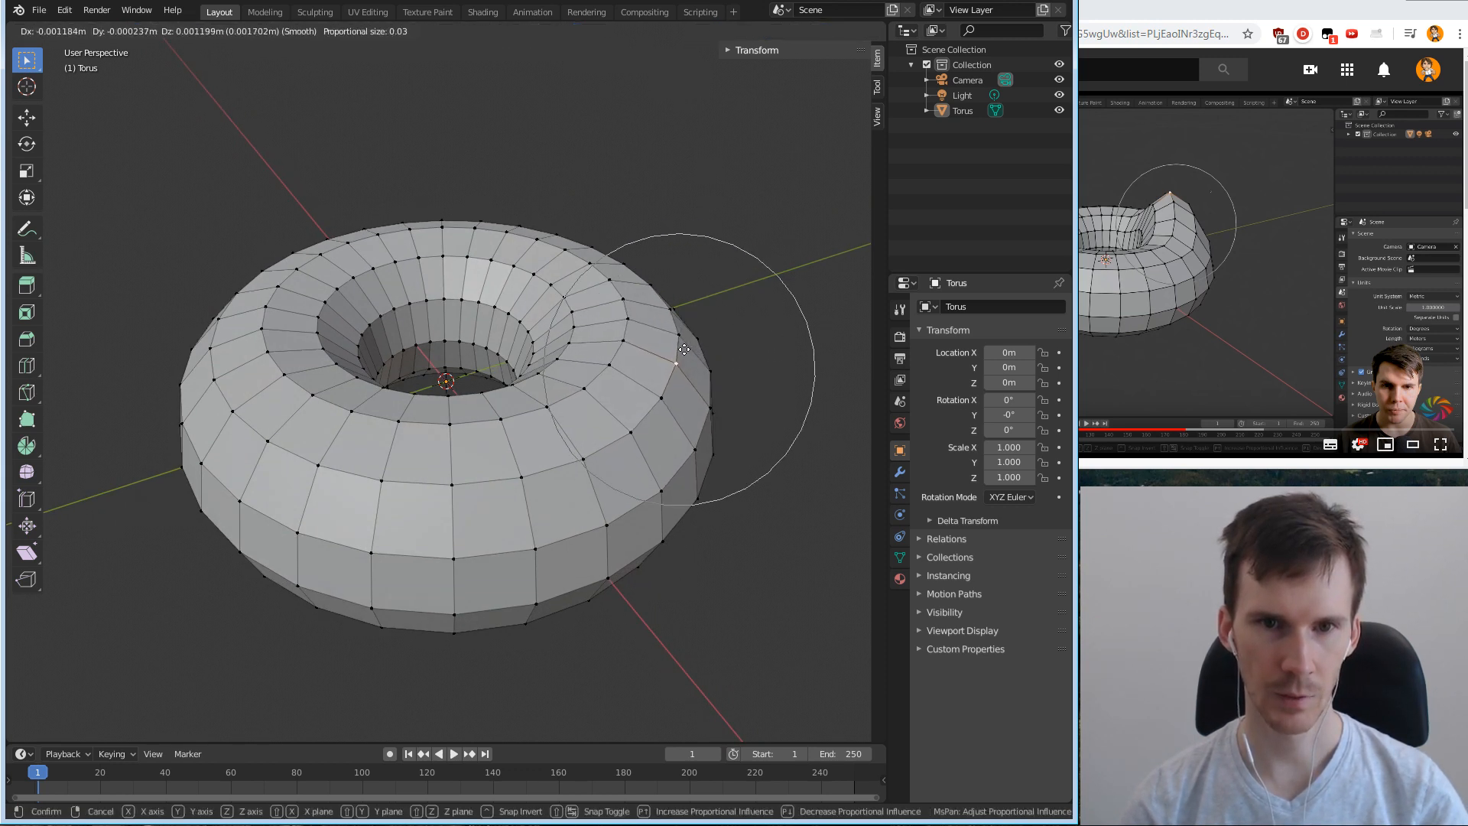
{"action": "scroll", "coordinate": [684, 348], "scroll_direction": "down", "scroll_amount": 3}
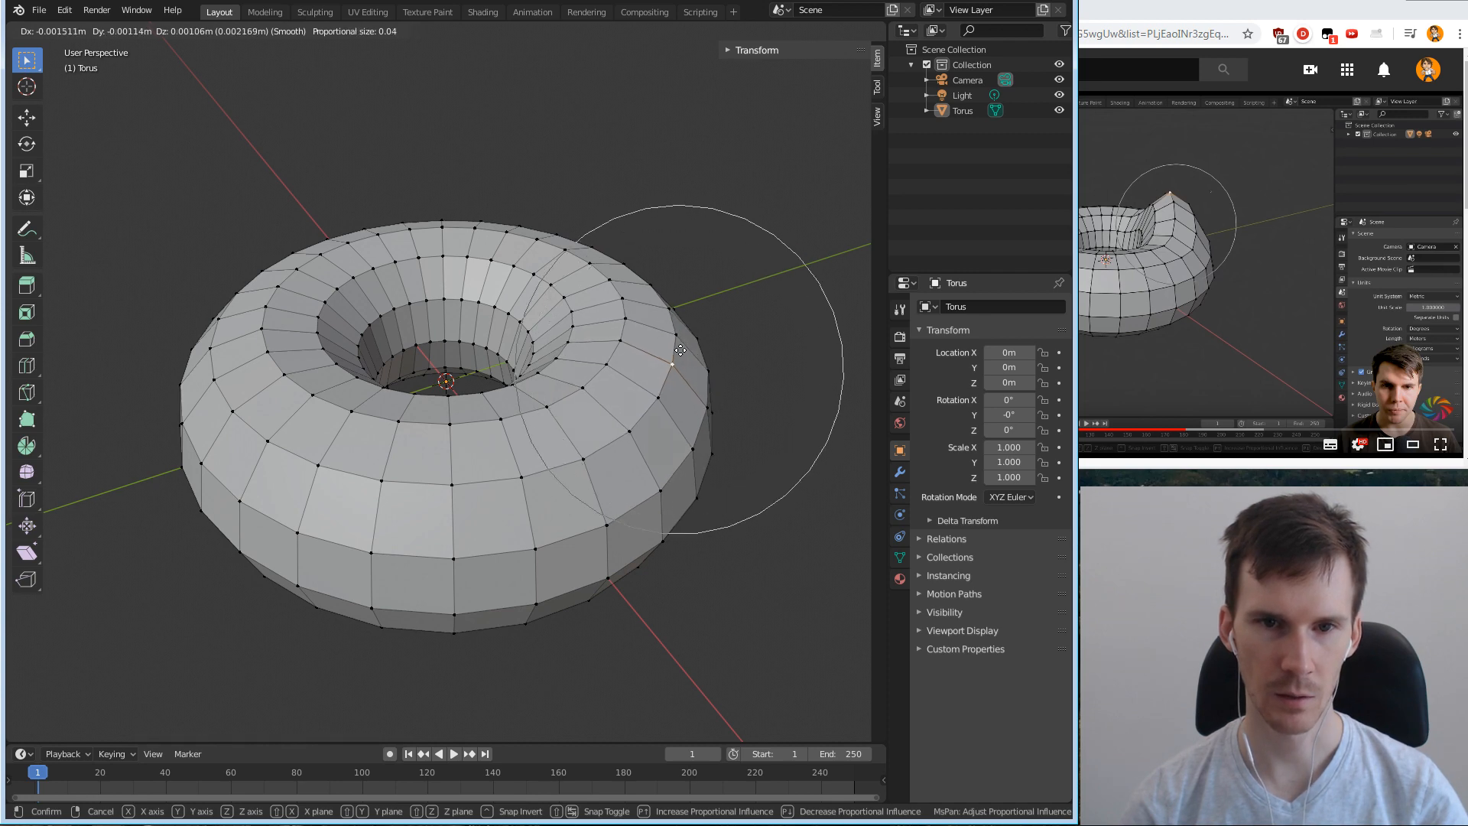
{"action": "left_click", "coordinate": [687, 344]}
{"action": "middle_click_drag", "start_coordinate": [686, 343], "coordinate": [726, 322]}
{"action": "left_click", "coordinate": [1287, 269]}
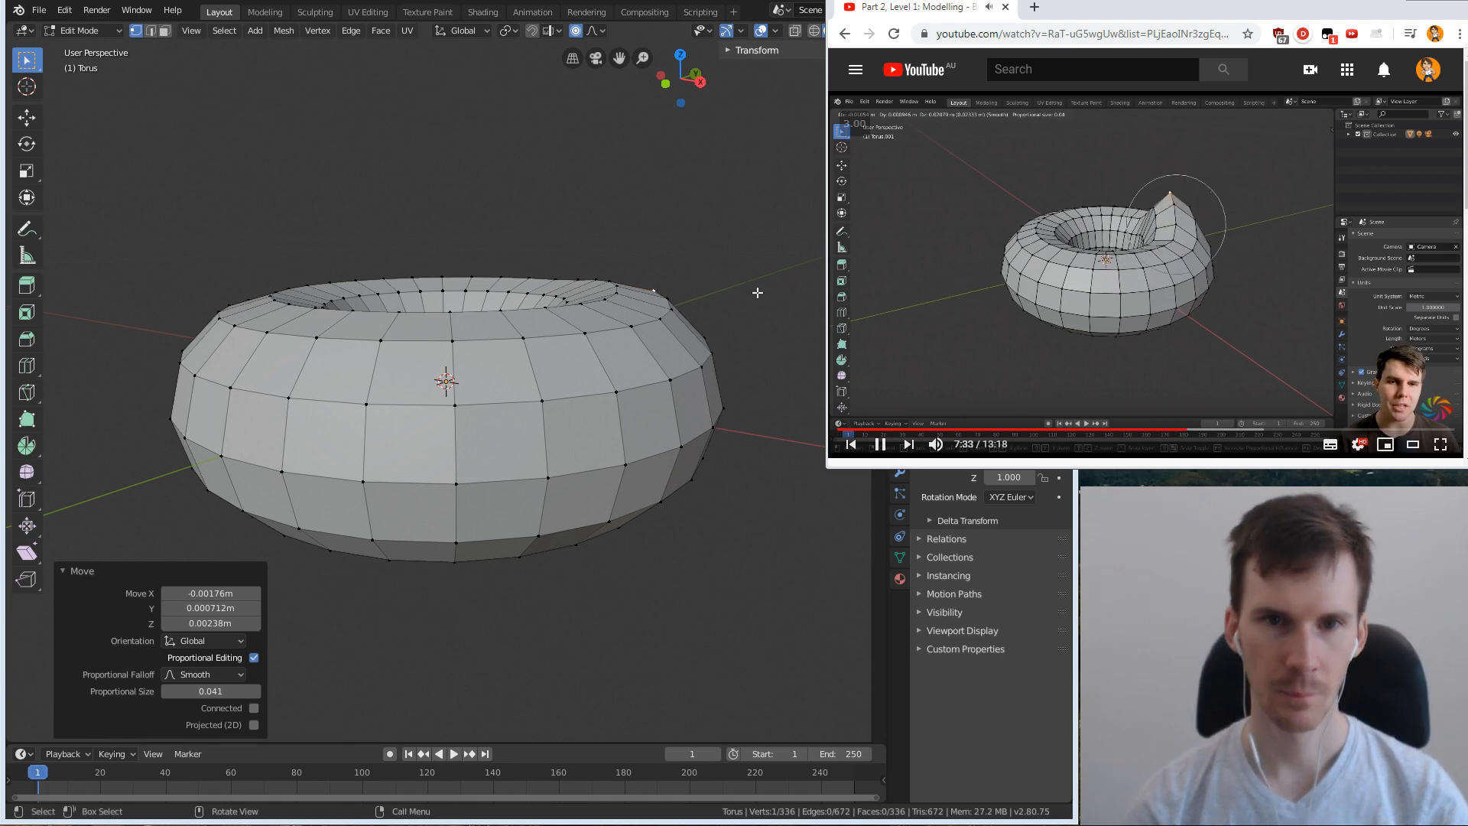
Raise a vertex on the torus's upper face about 0.0033 m along Z, keeping the 0.041 proportional size.
{"action": "middle_click_drag", "start_coordinate": [611, 254], "coordinate": [625, 279]}
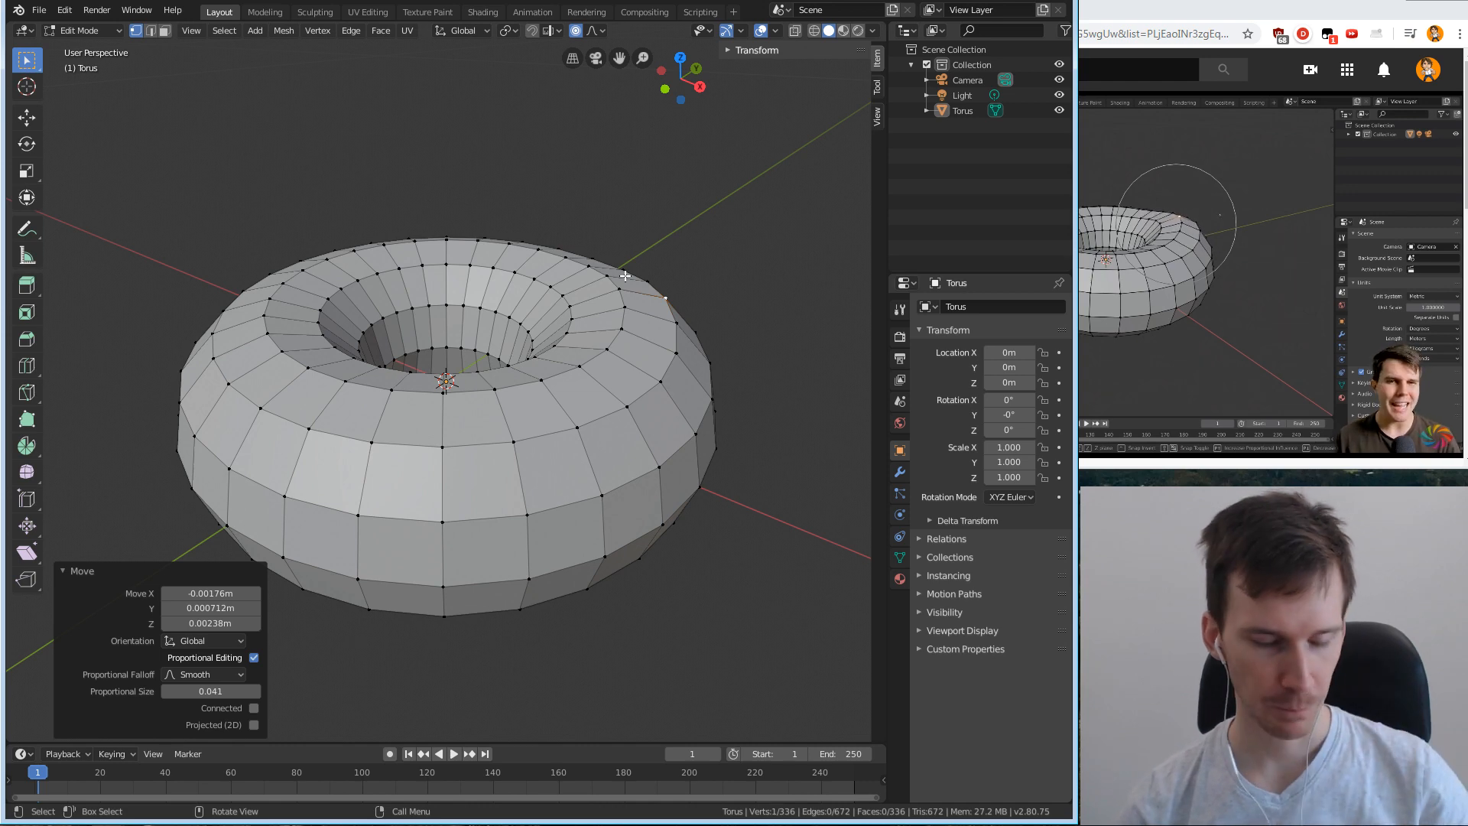
{"action": "middle_click_drag", "start_coordinate": [648, 270], "coordinate": [656, 338]}
{"action": "left_click", "coordinate": [610, 353]}
{"action": "key", "text": "g"}
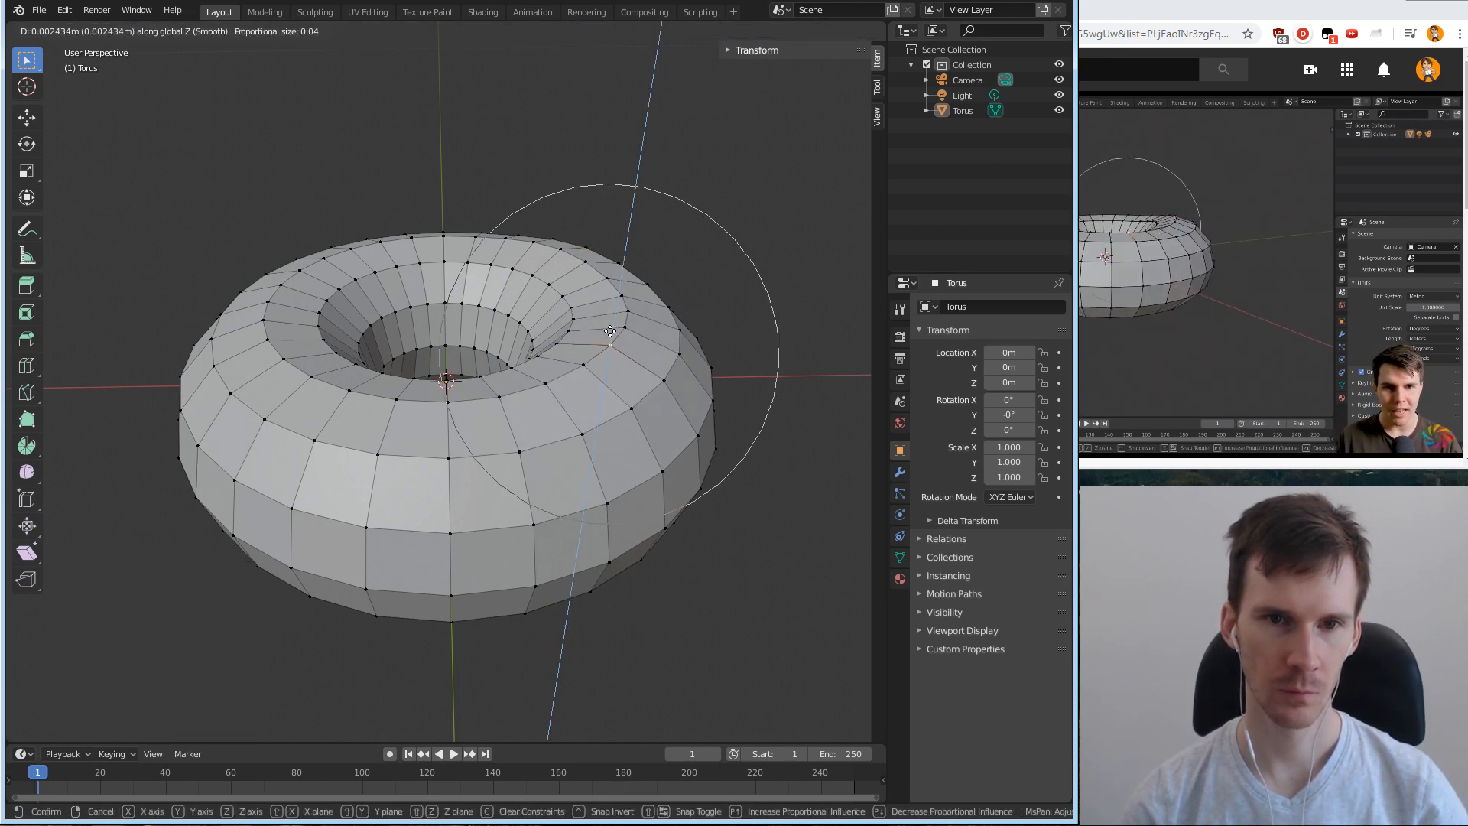
{"action": "key", "text": "y"}
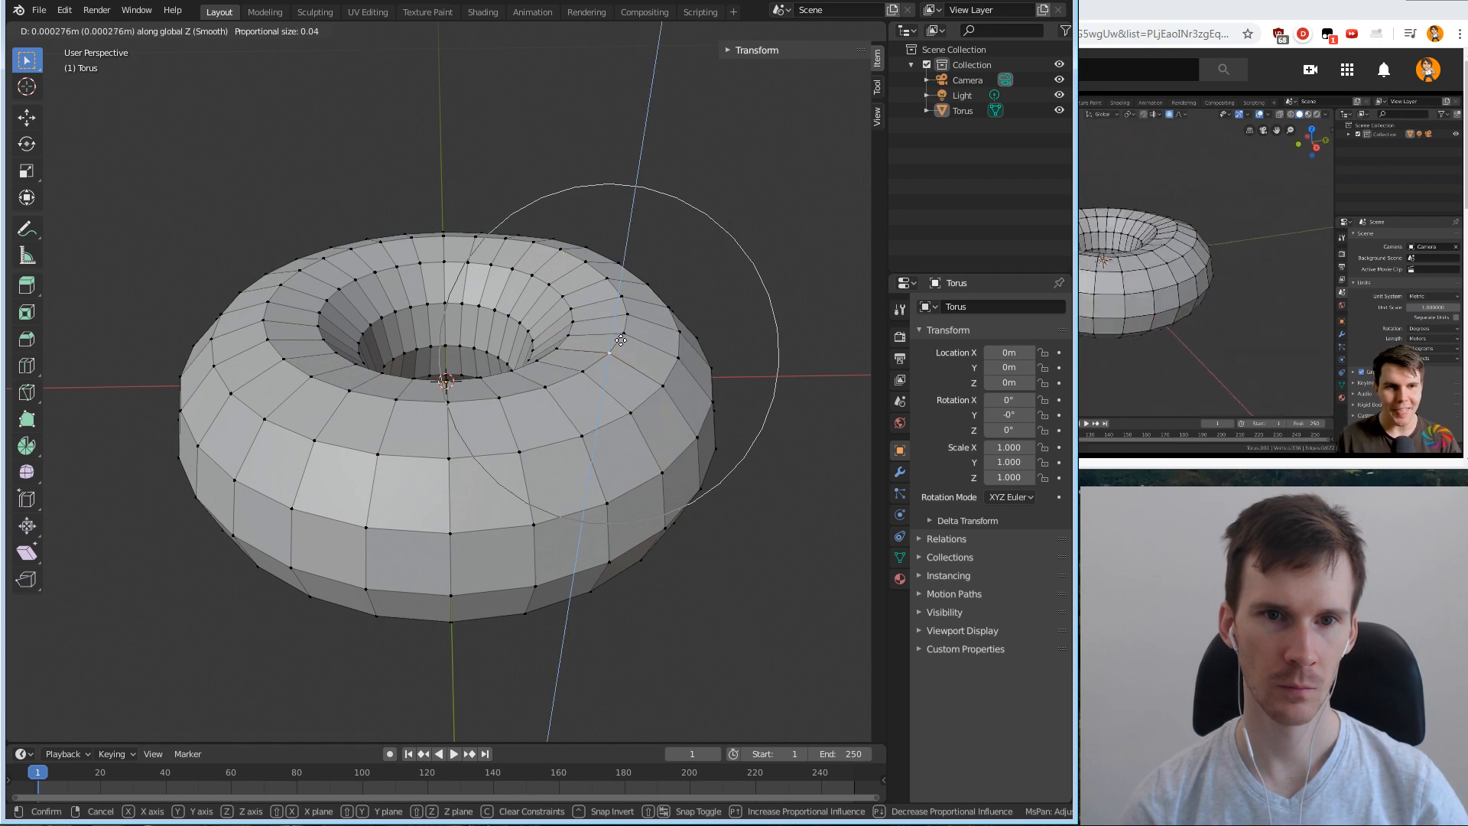
{"action": "key", "text": "z"}
{"action": "left_click", "coordinate": [620, 327]}
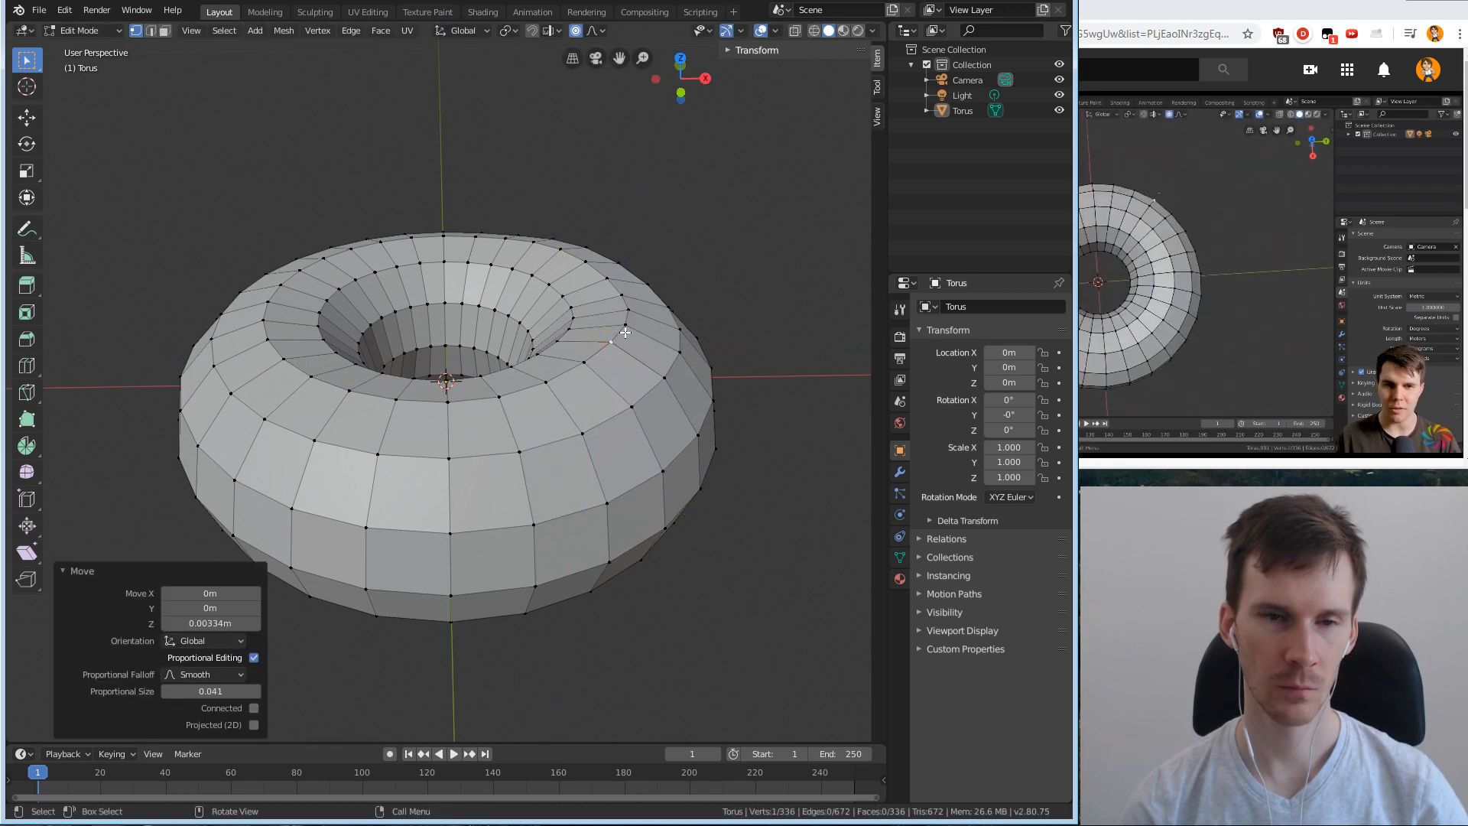
Raise a vertex on the near side of the torus's upper face about 0.0019 m along Z with proportional editing.
{"action": "middle_click_drag", "start_coordinate": [622, 329], "coordinate": [628, 345]}
{"action": "scroll", "coordinate": [447, 368], "scroll_direction": "up", "scroll_amount": 1}
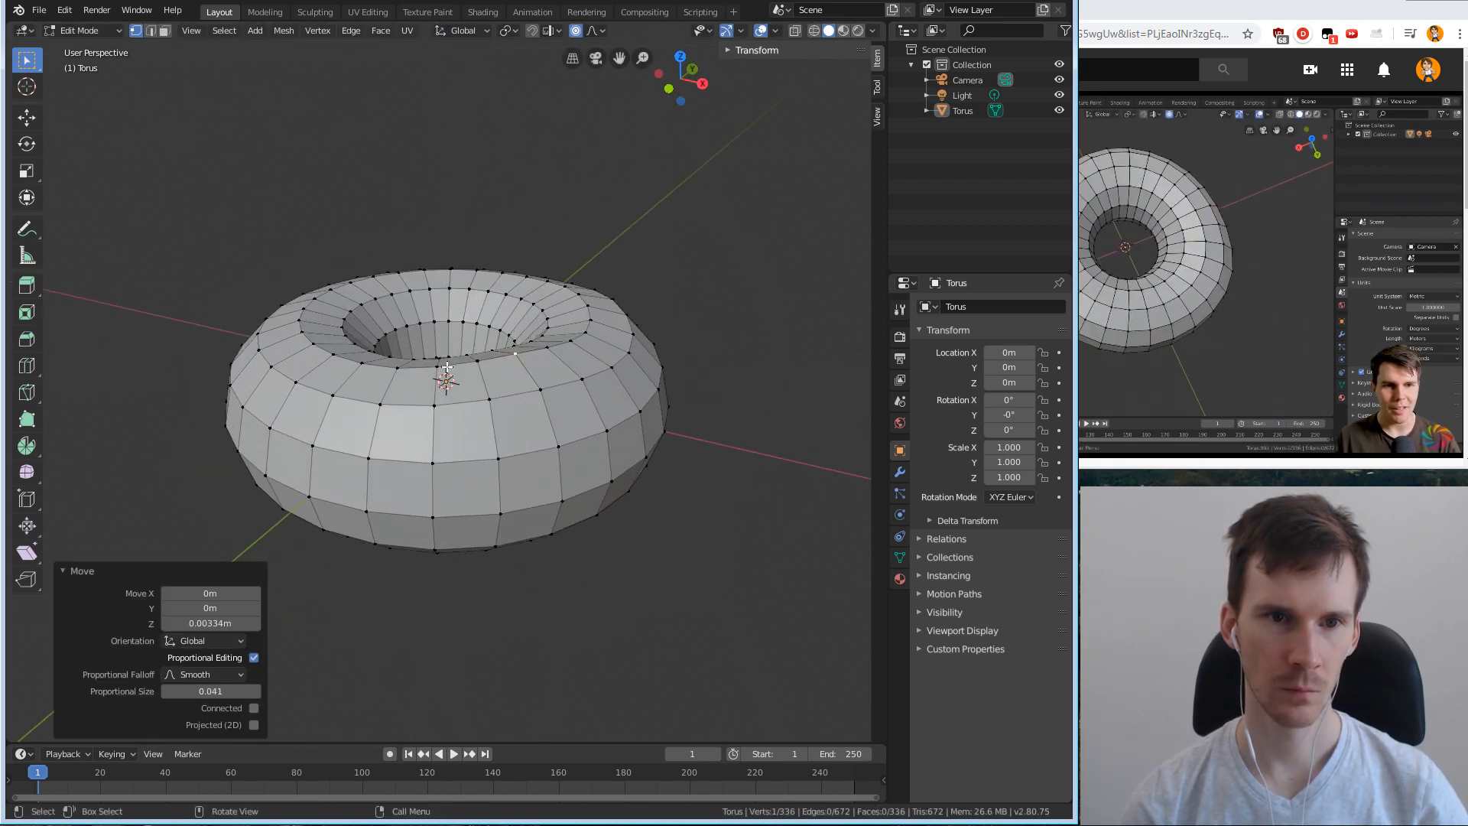
{"action": "left_click", "coordinate": [363, 367]}
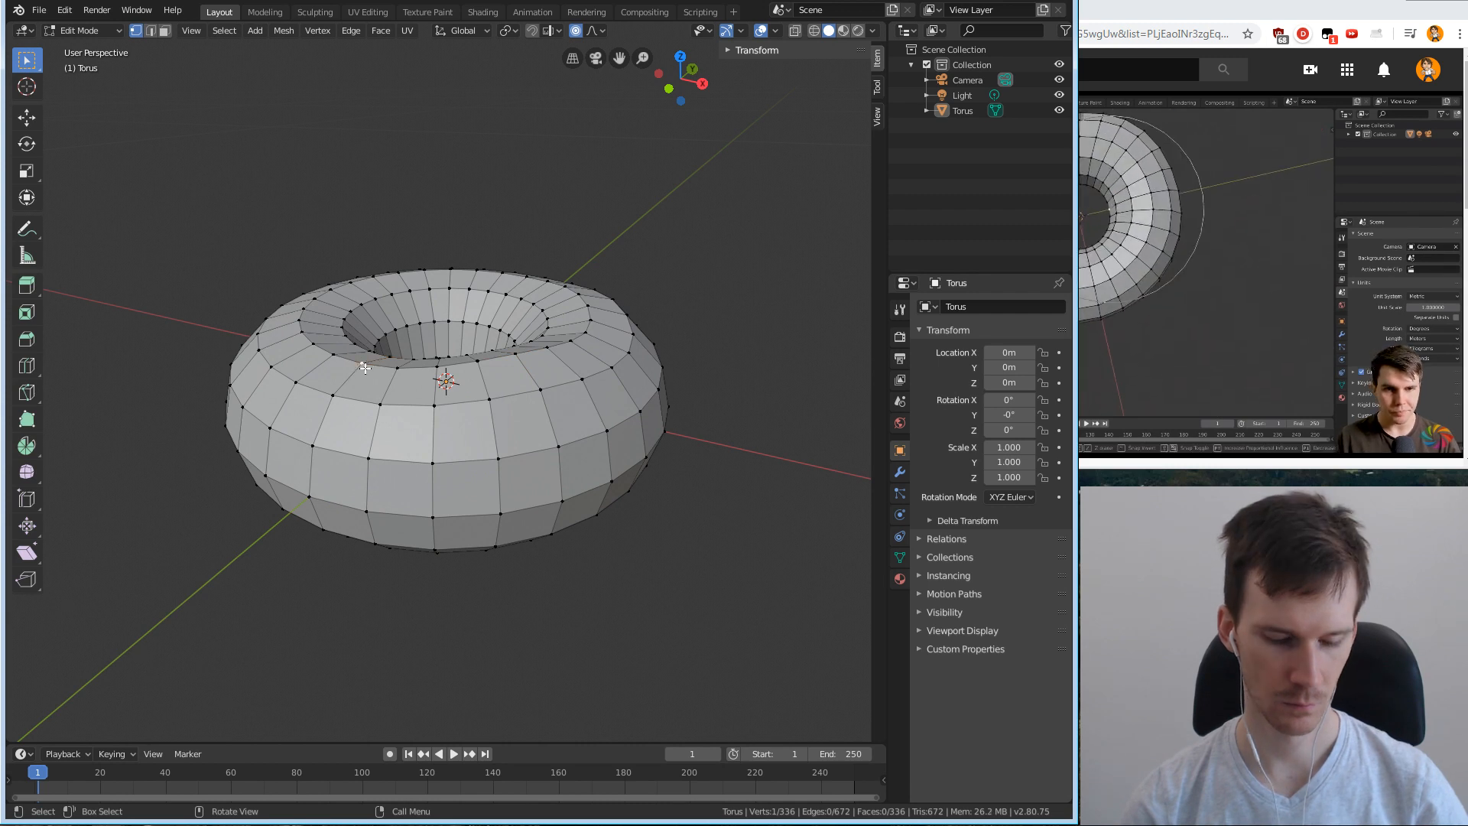
{"action": "key", "text": "g"}
{"action": "key", "text": "z"}
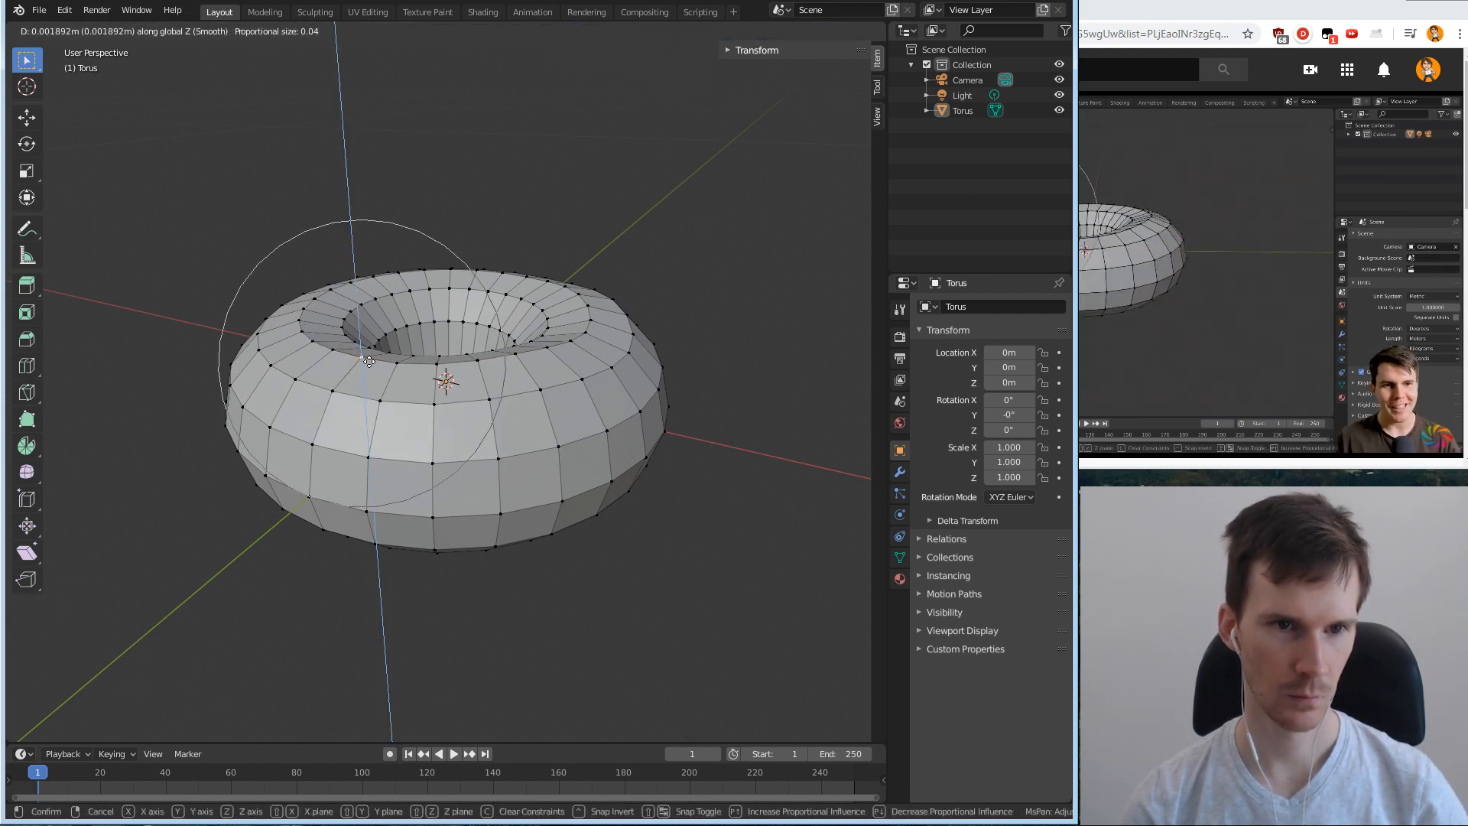
{"action": "left_click", "coordinate": [369, 361]}
Pull the bump near the torus's hole back down by moving its vertex about 0.0007, -0.001 and -0.0025 m.
{"action": "left_click", "coordinate": [518, 357]}
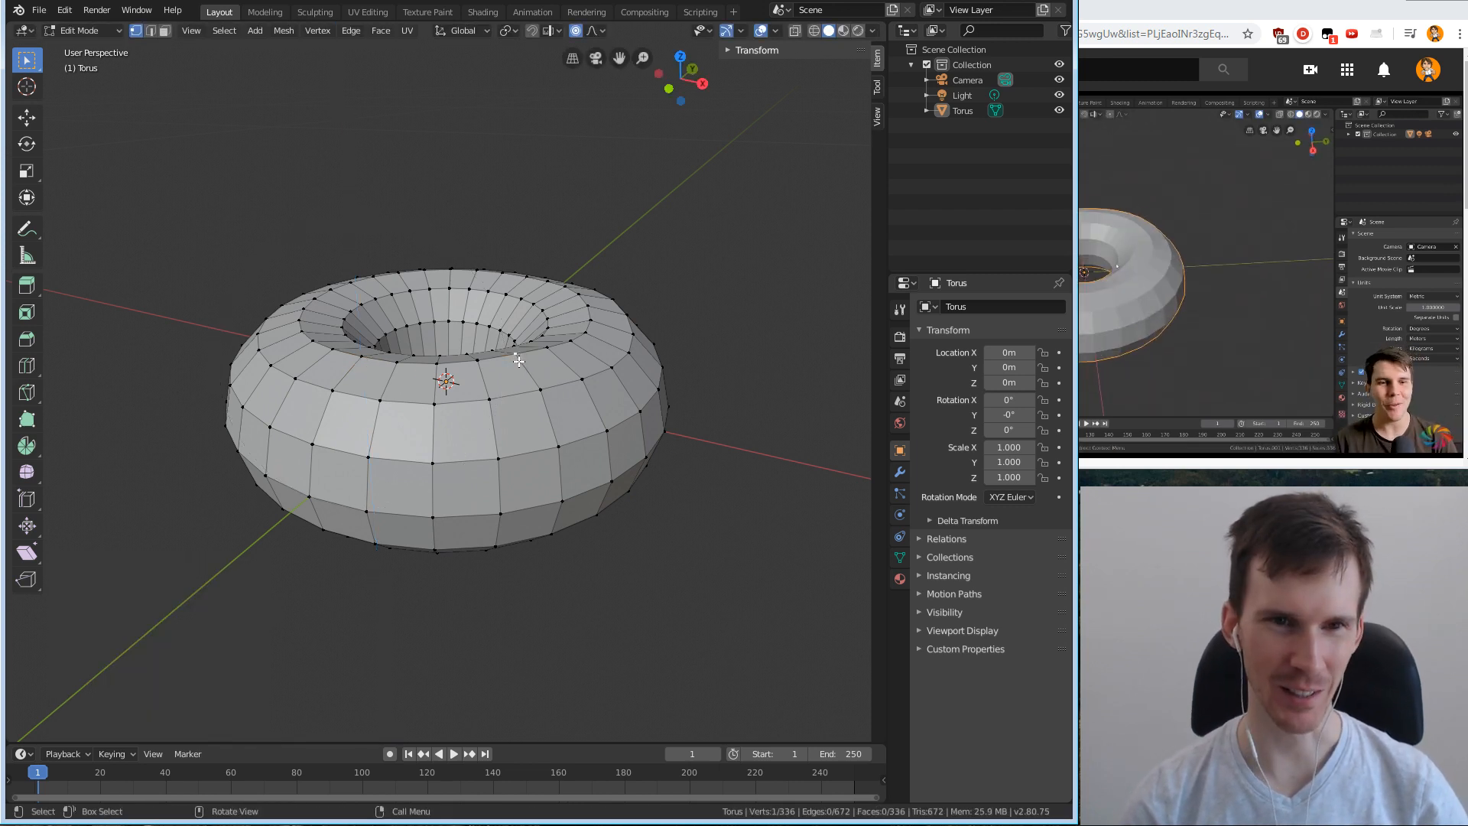
{"action": "key", "text": "g"}
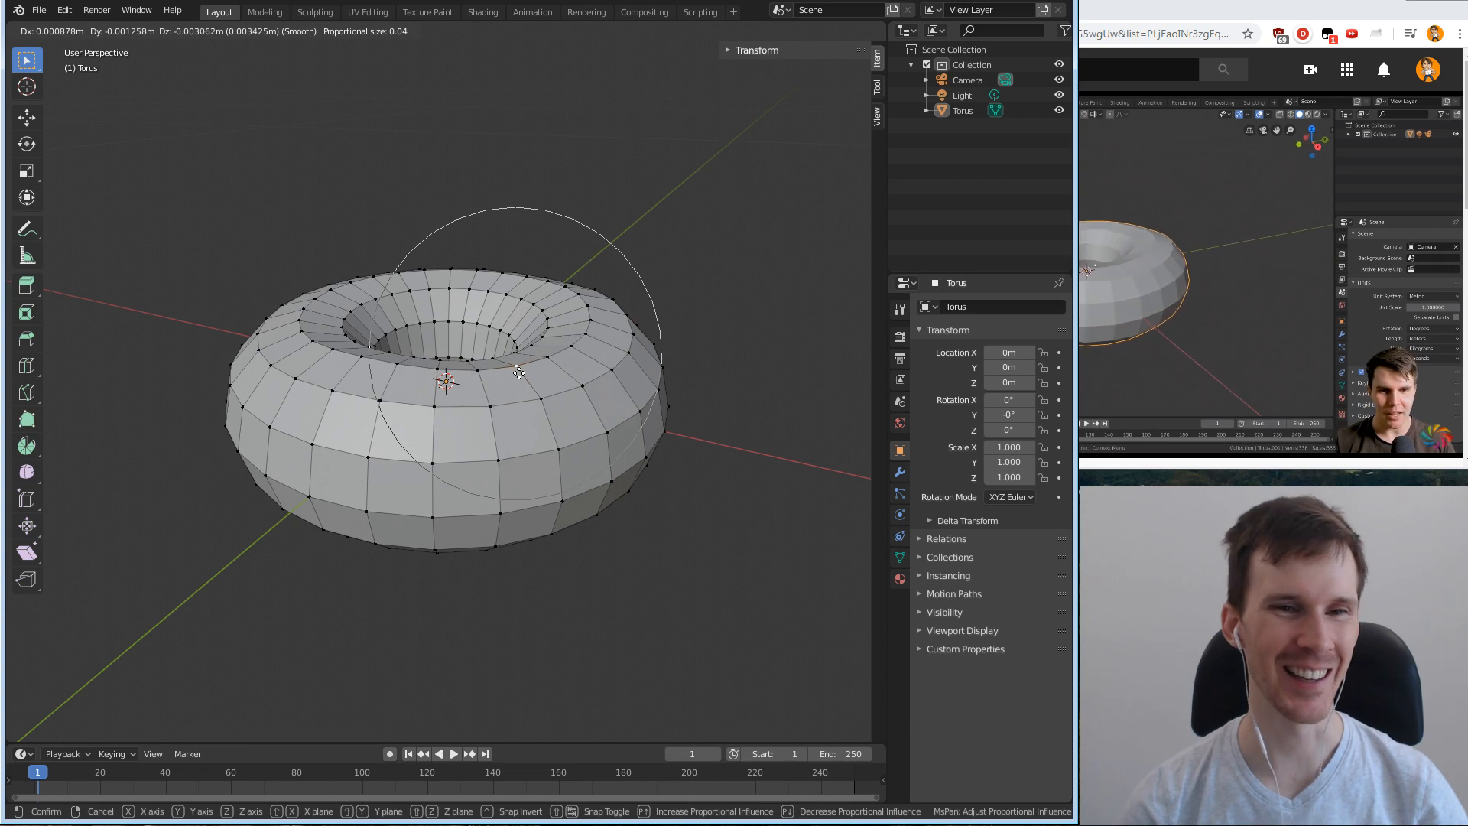
{"action": "left_click", "coordinate": [520, 371]}
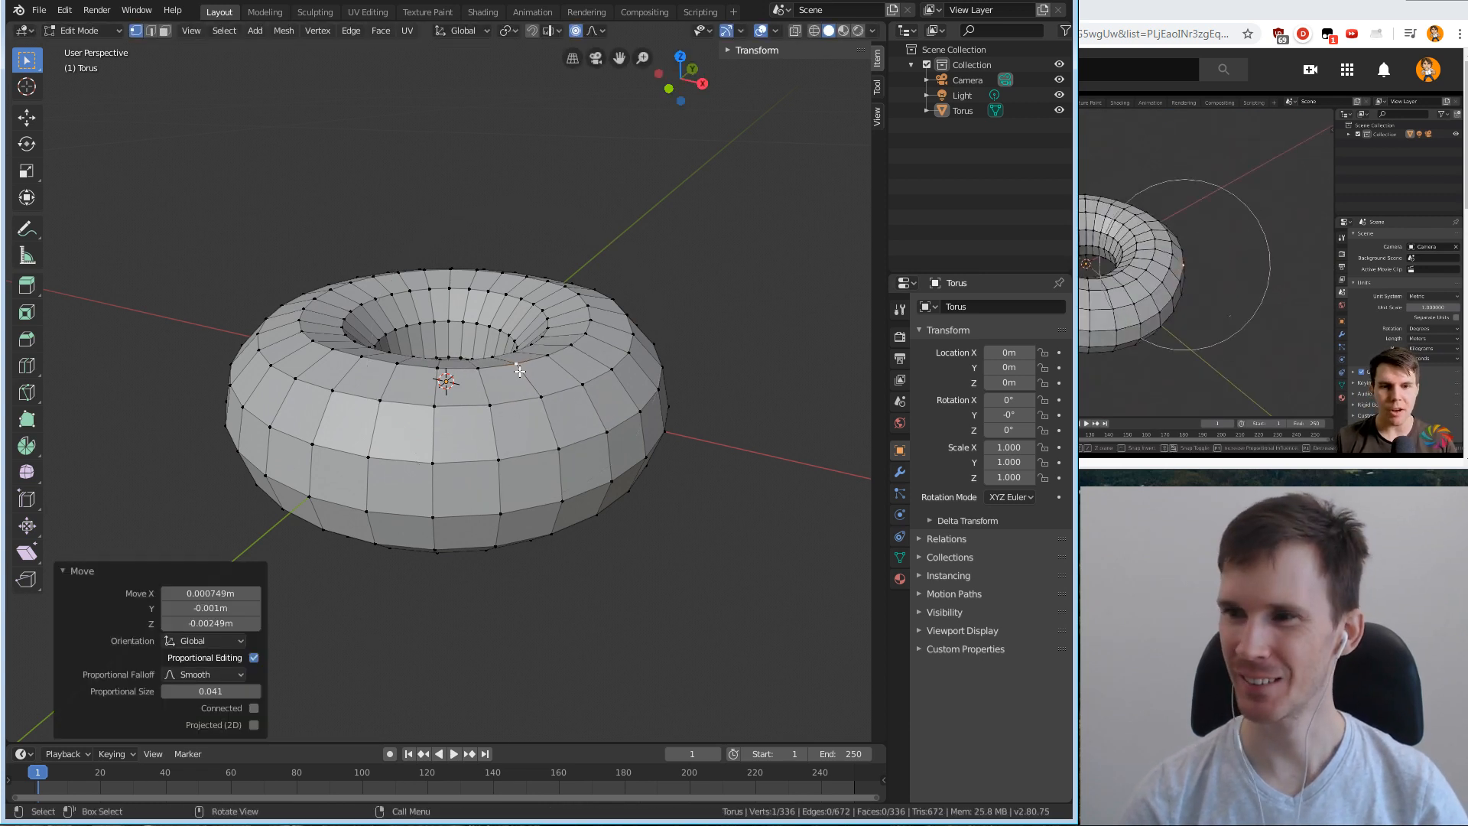
Move a vertex on the far upper rim by about -0.0017, -0.0001 and 0.0014 m with smooth proportional falloff.
{"action": "left_click", "coordinate": [394, 276]}
{"action": "key", "text": "g"}
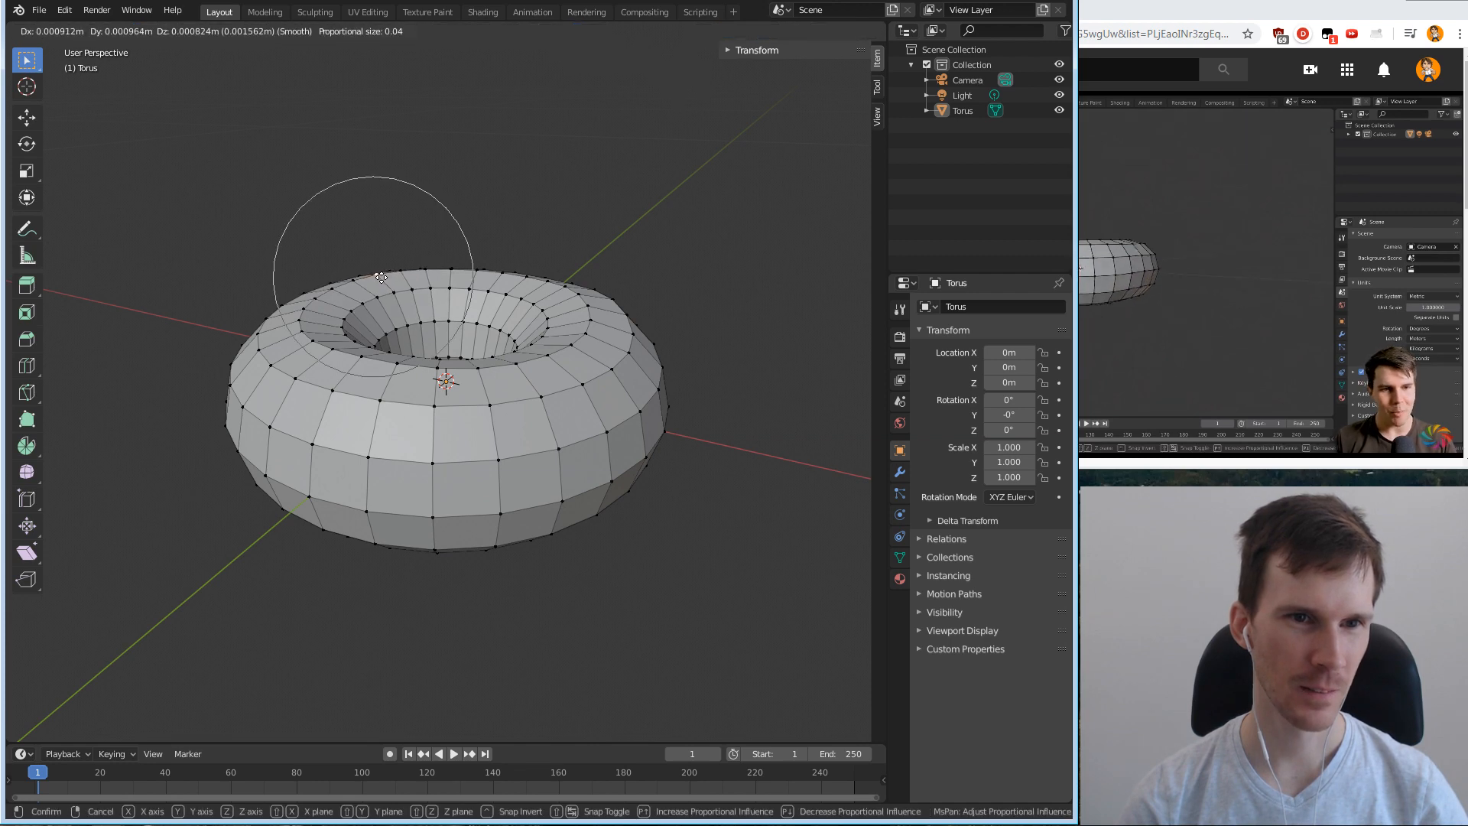
{"action": "key", "text": "z"}
{"action": "key", "text": "z"}
{"action": "key", "text": "z"}
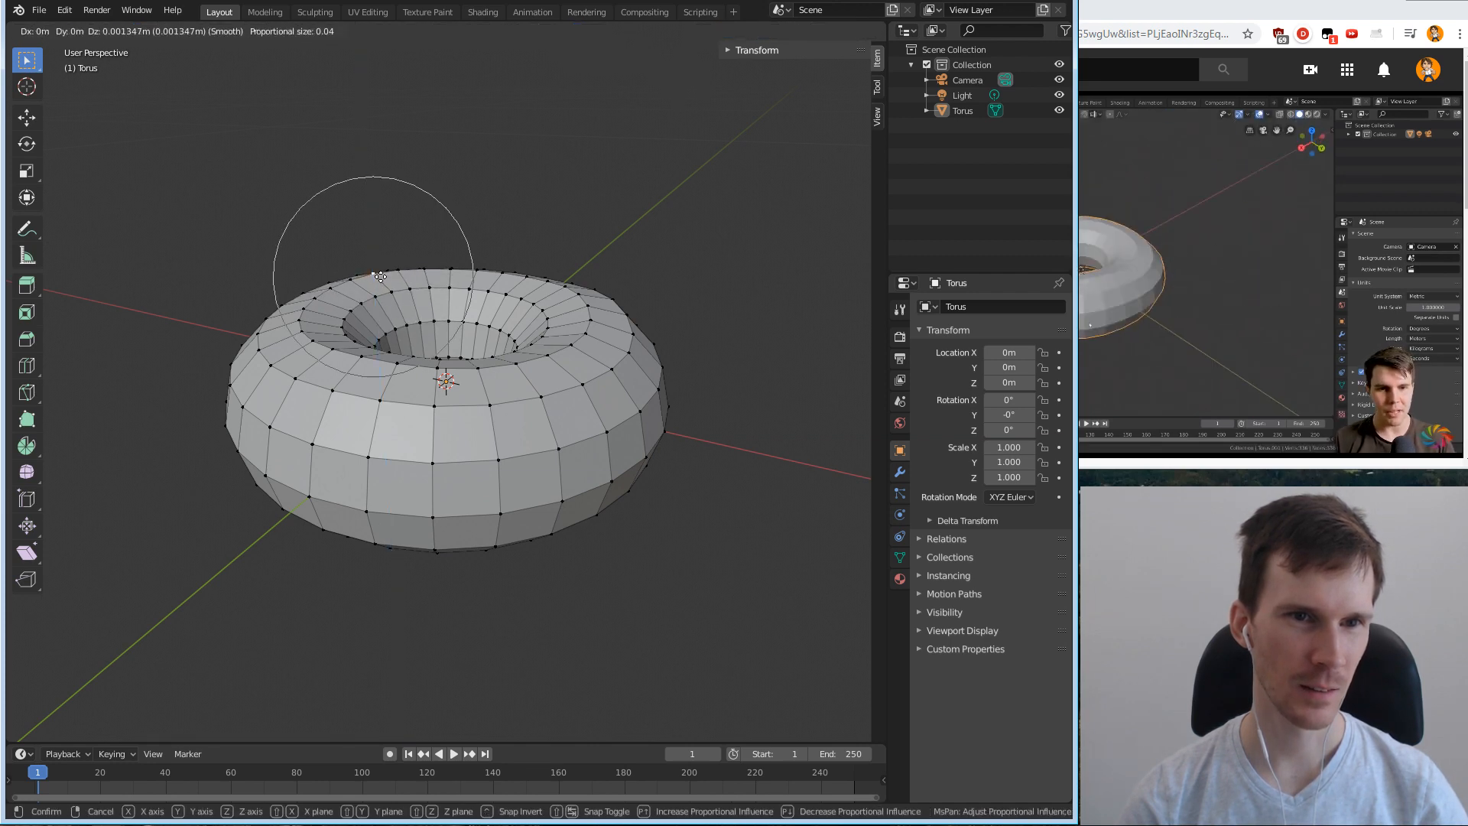
{"action": "left_click", "coordinate": [375, 275]}
Move the same rim vertex further by about -0.0006, 0.0012 and 0.0017 m.
{"action": "middle_click_drag", "start_coordinate": [379, 306], "coordinate": [378, 459]}
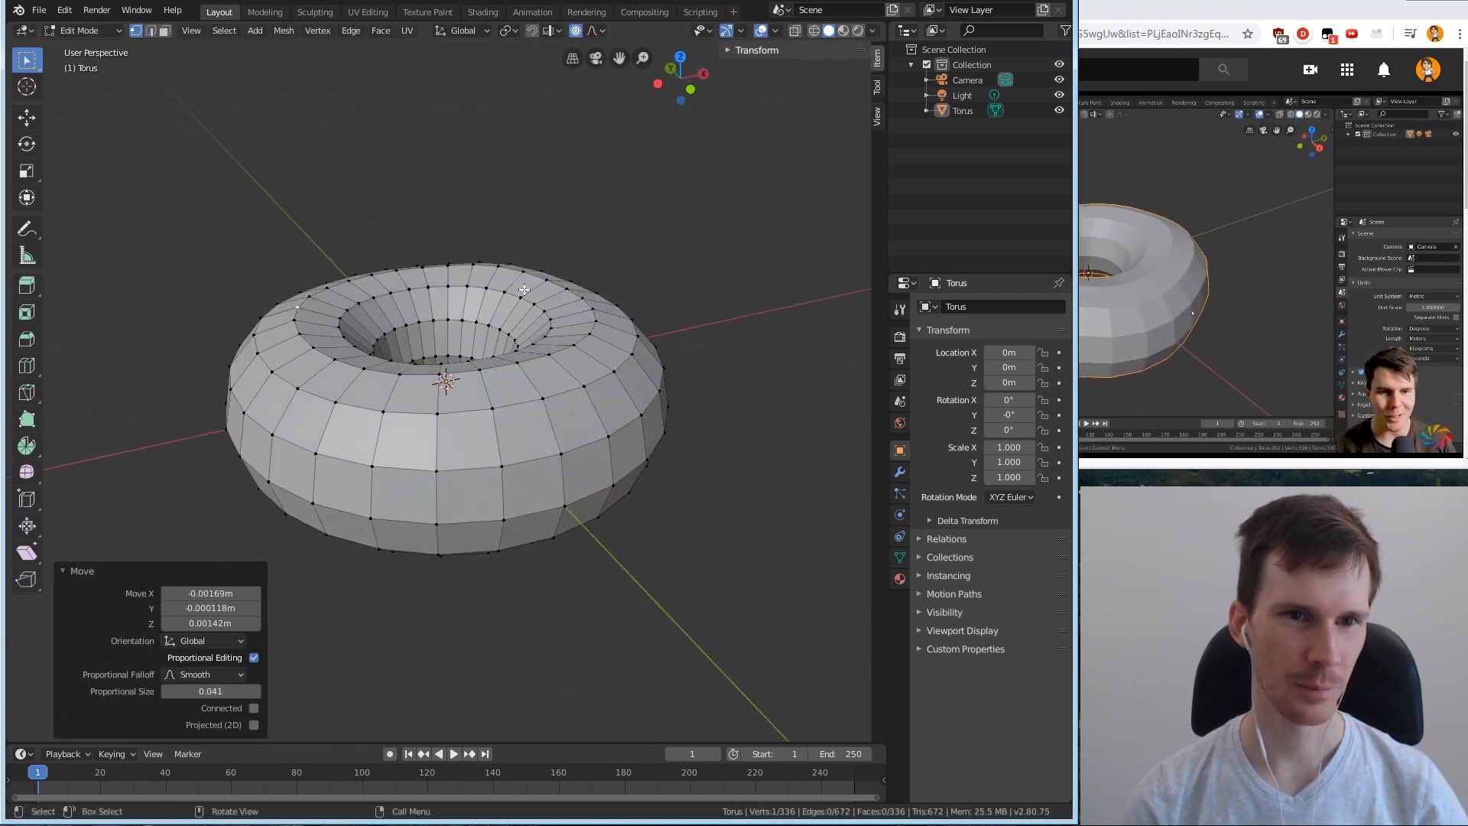
{"action": "key", "text": "g"}
{"action": "right_click", "coordinate": [375, 469]}
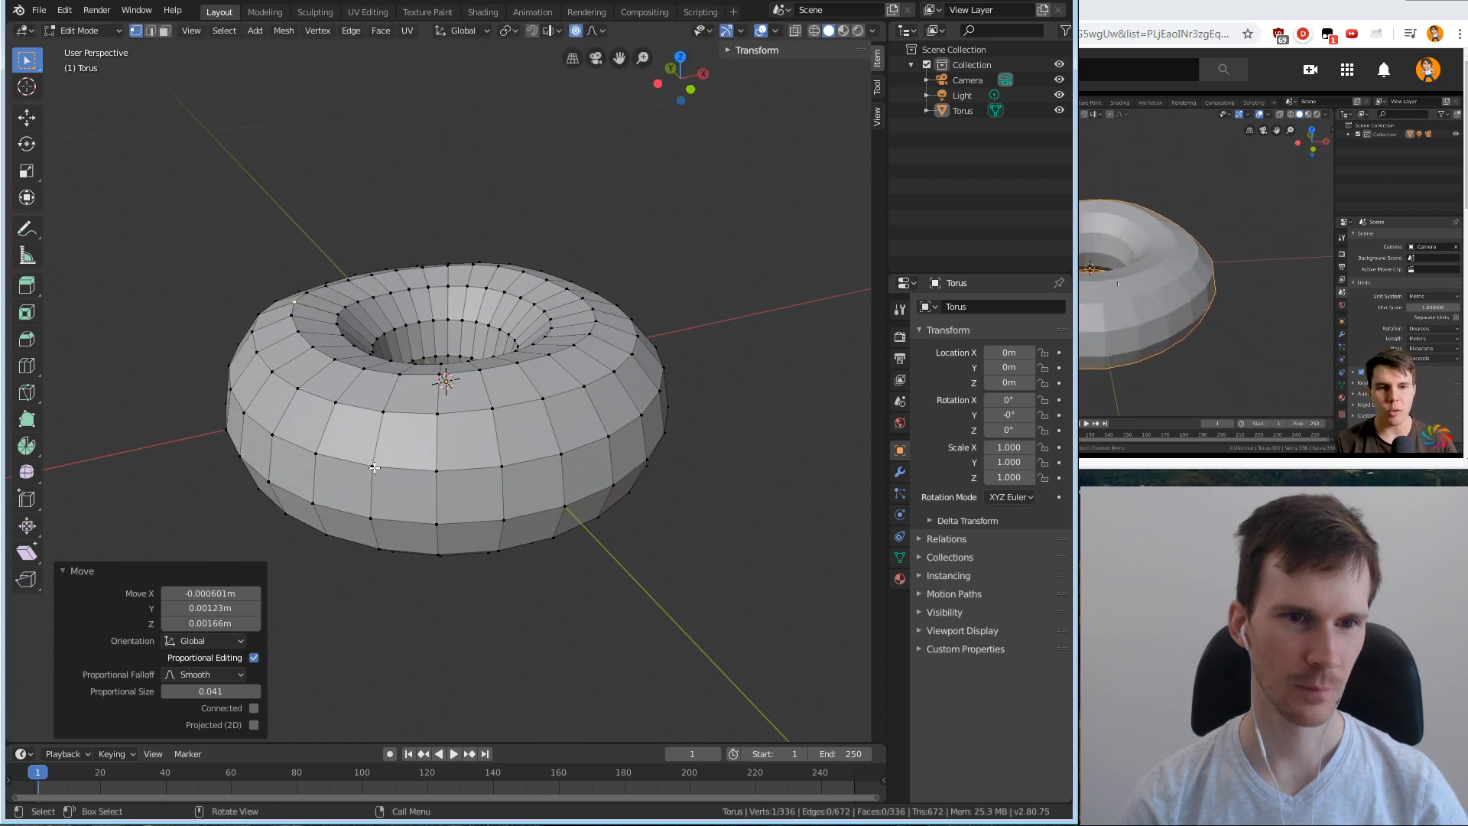
Move a vertex on the torus's outer side wall about -0.0028 m along the X axis.
{"action": "left_click", "coordinate": [368, 468]}
{"action": "key", "text": "g"}
{"action": "key", "text": "x"}
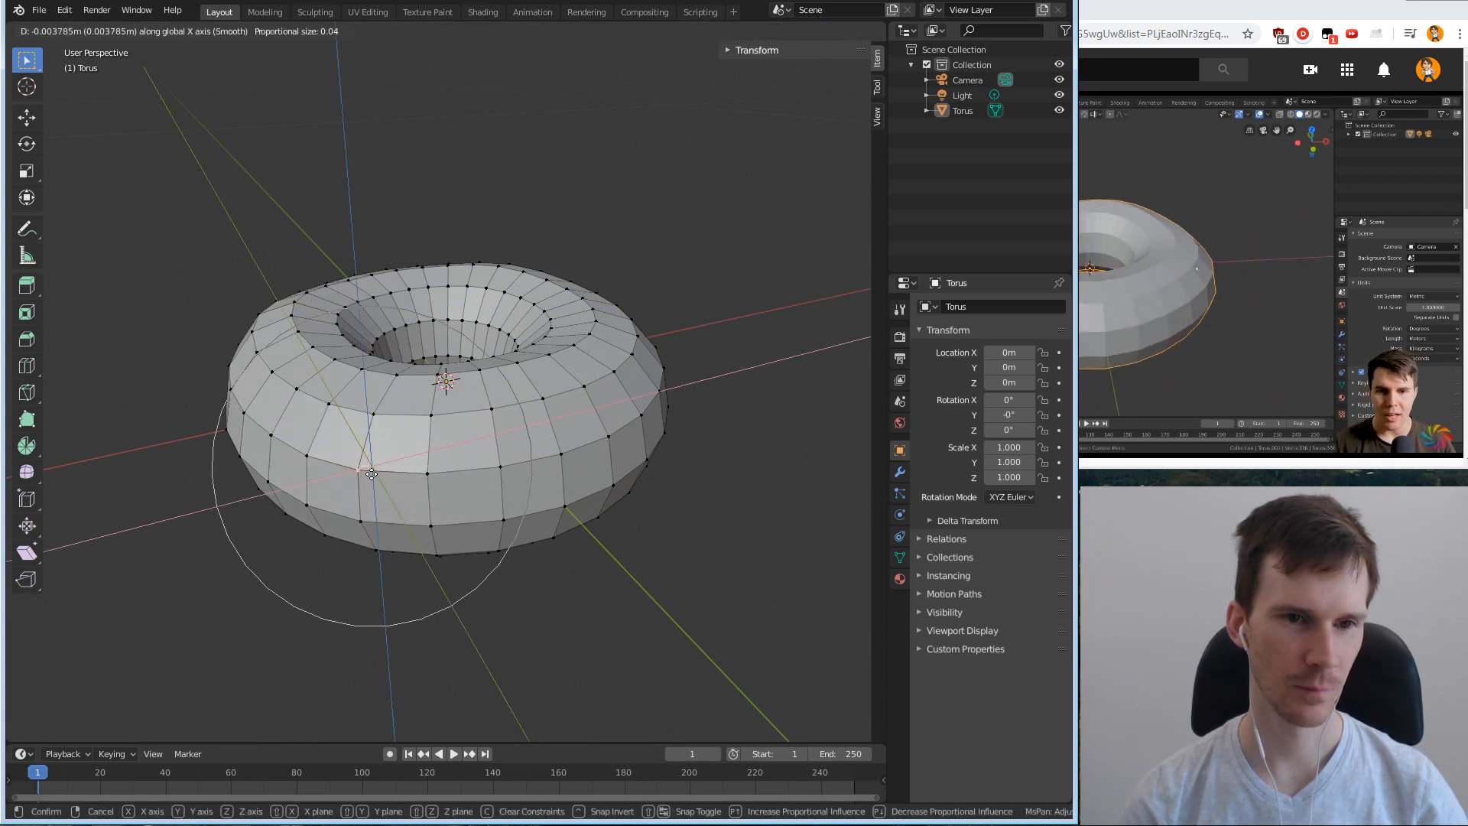
{"action": "left_click", "coordinate": [376, 478]}
Nudge the same side-wall vertex by about 0.0004 m in X and 0.0003 m in Y.
{"action": "mouse_move", "coordinate": [376, 477]}
{"action": "middle_mouse_down"}
{"action": "mouse_move", "coordinate": [382, 444]}
{"action": "mouse_move", "coordinate": [367, 449]}
{"action": "middle_mouse_up"}
{"action": "key", "text": "g"}
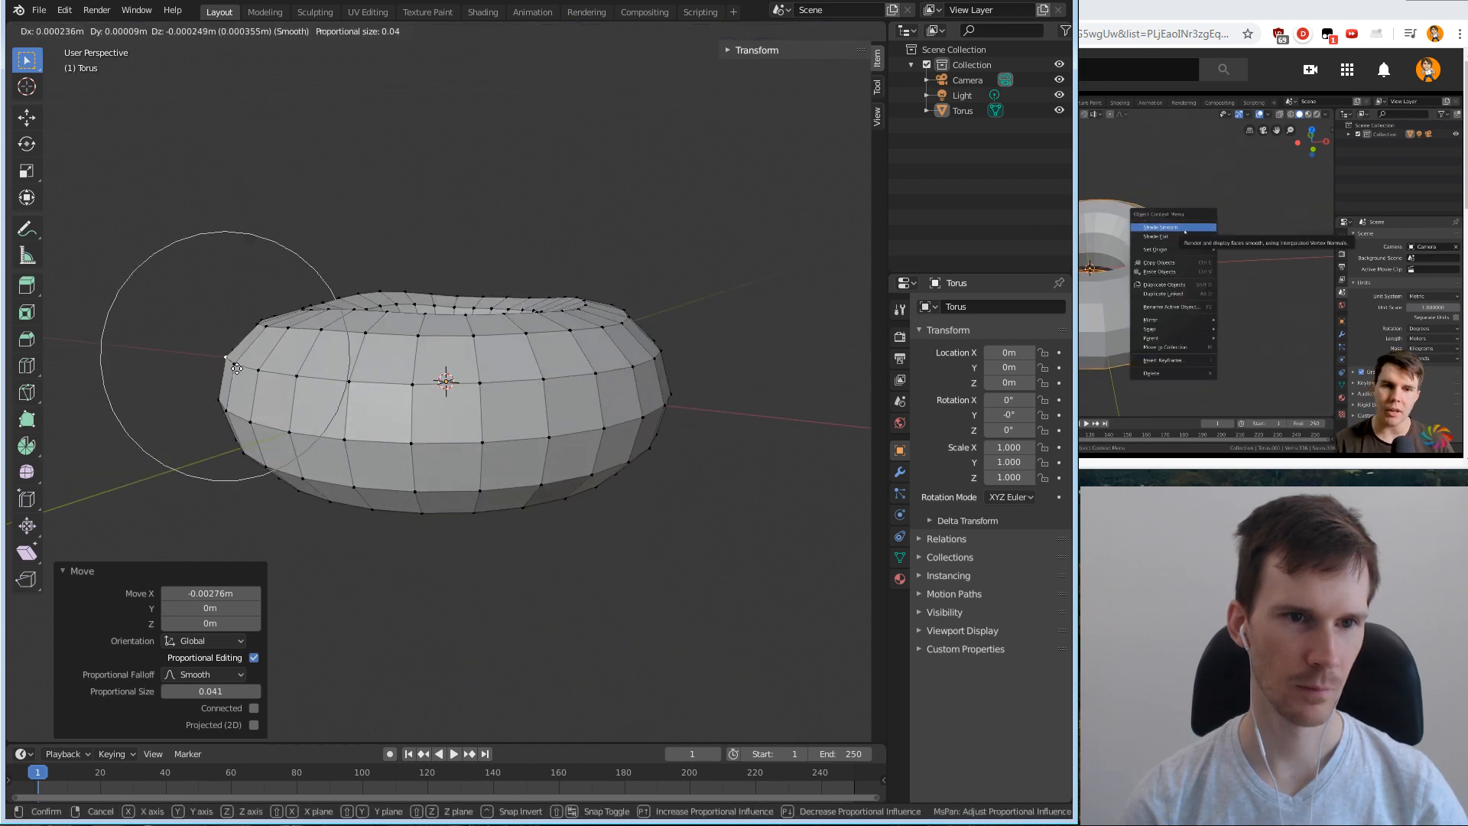
{"action": "left_click", "coordinate": [236, 369]}
{"action": "middle_click_drag", "start_coordinate": [496, 353], "coordinate": [501, 428]}
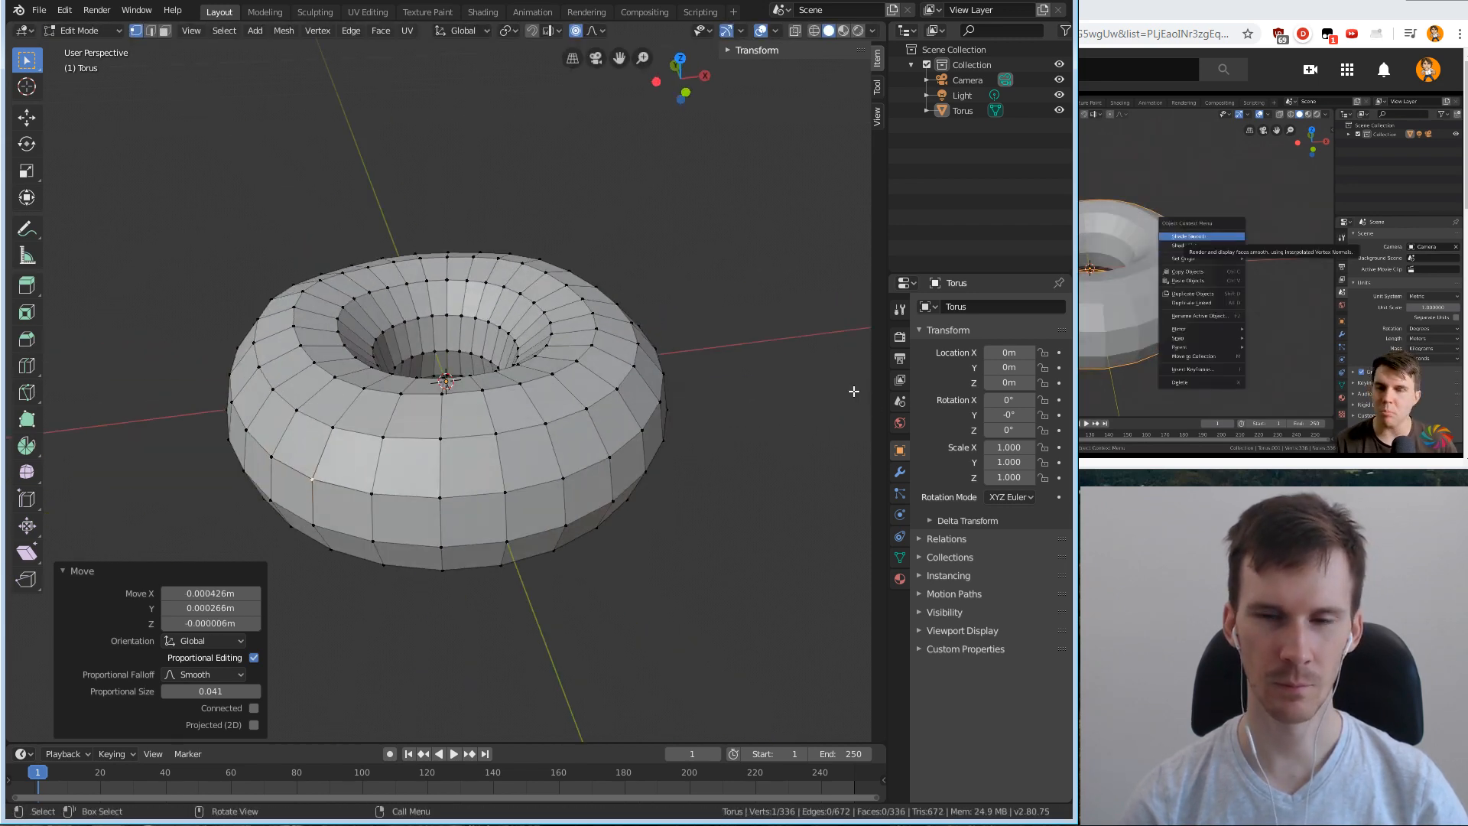
Replay the tutorial video's passage on smooth shading.
{"action": "left_click", "coordinate": [1273, 250]}
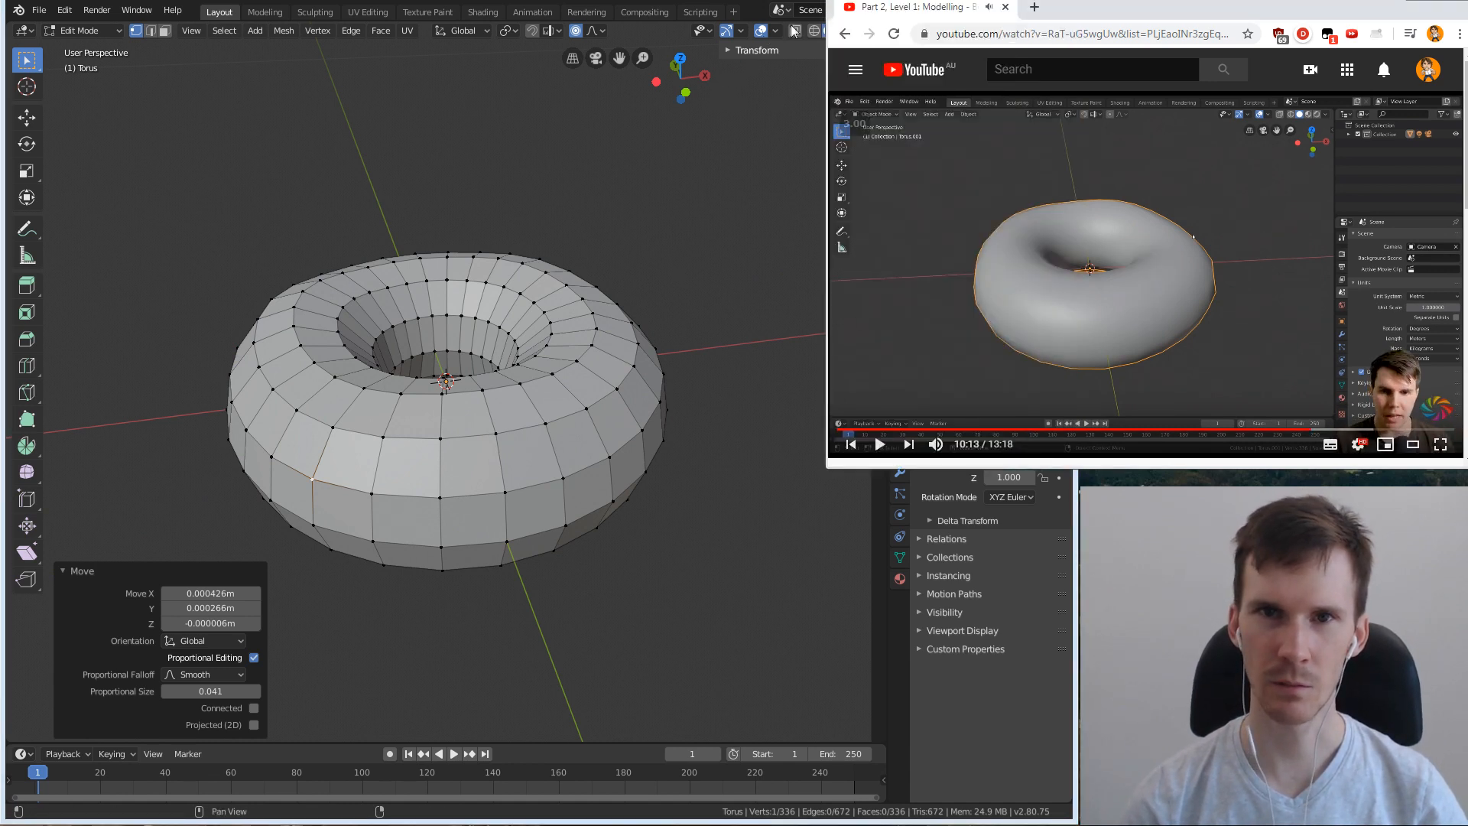
{"action": "key", "text": "j"}
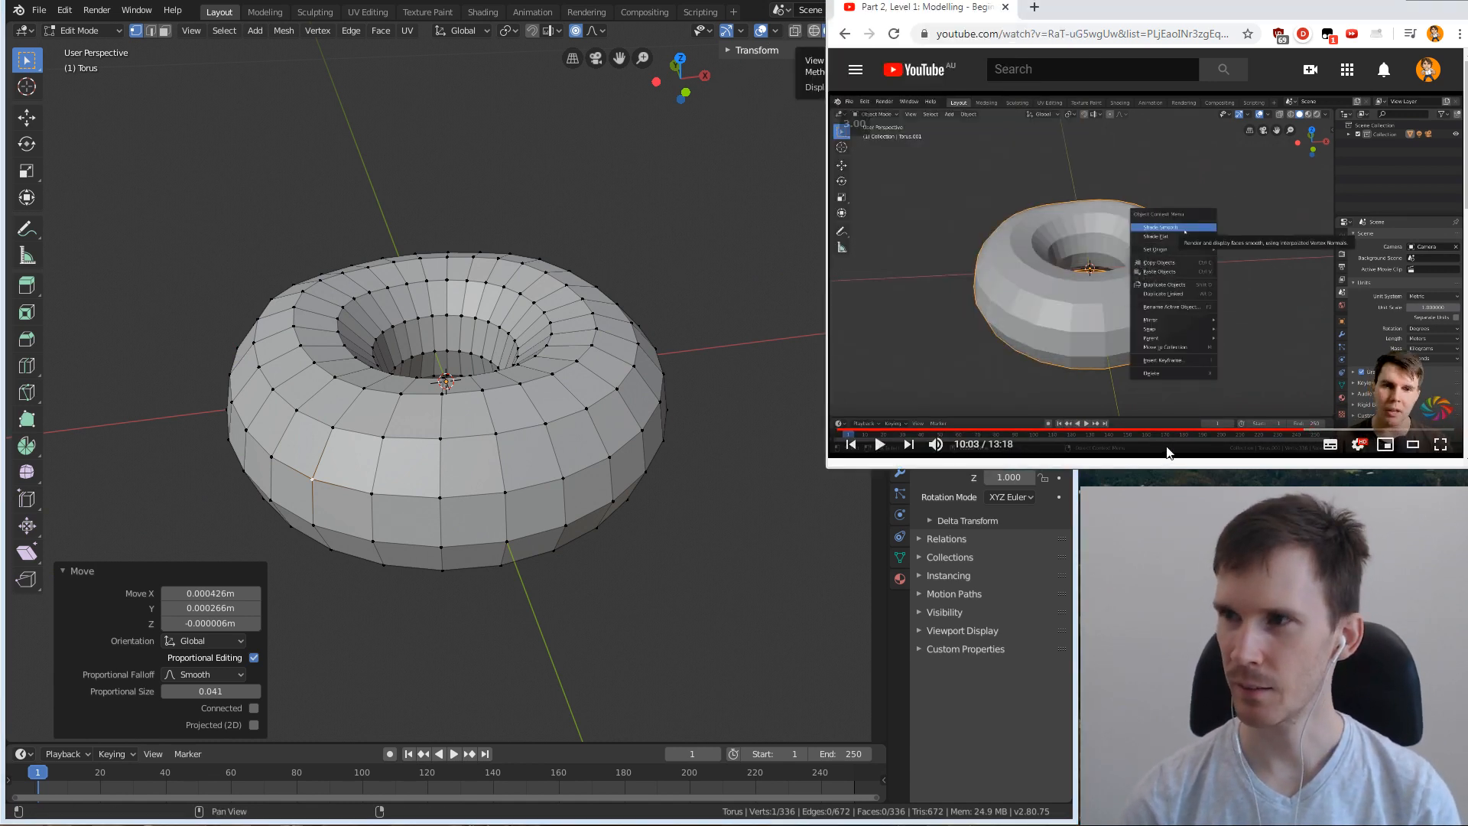
{"action": "key", "text": "j"}
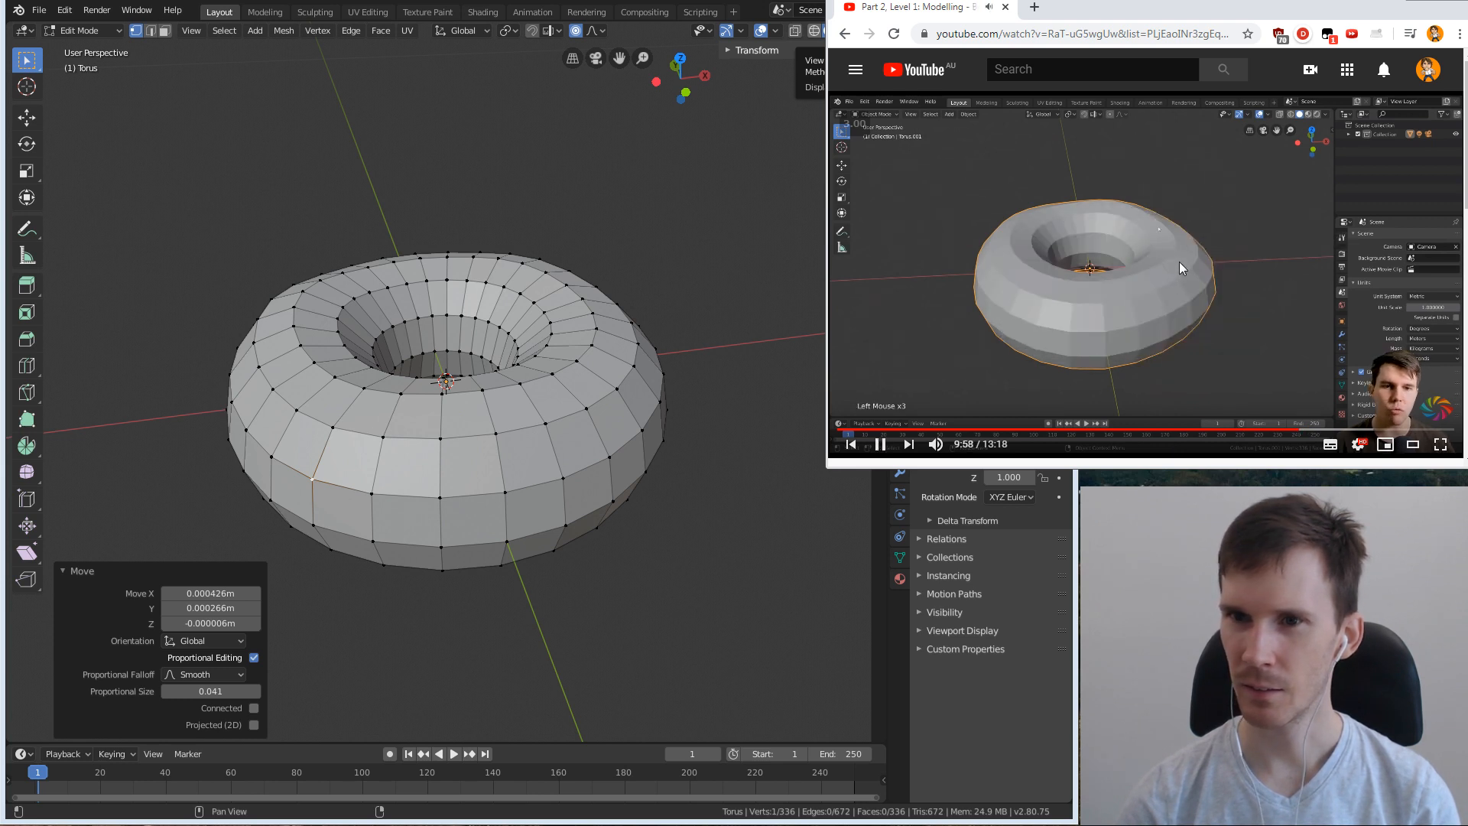
{"action": "left_click", "coordinate": [1236, 250]}
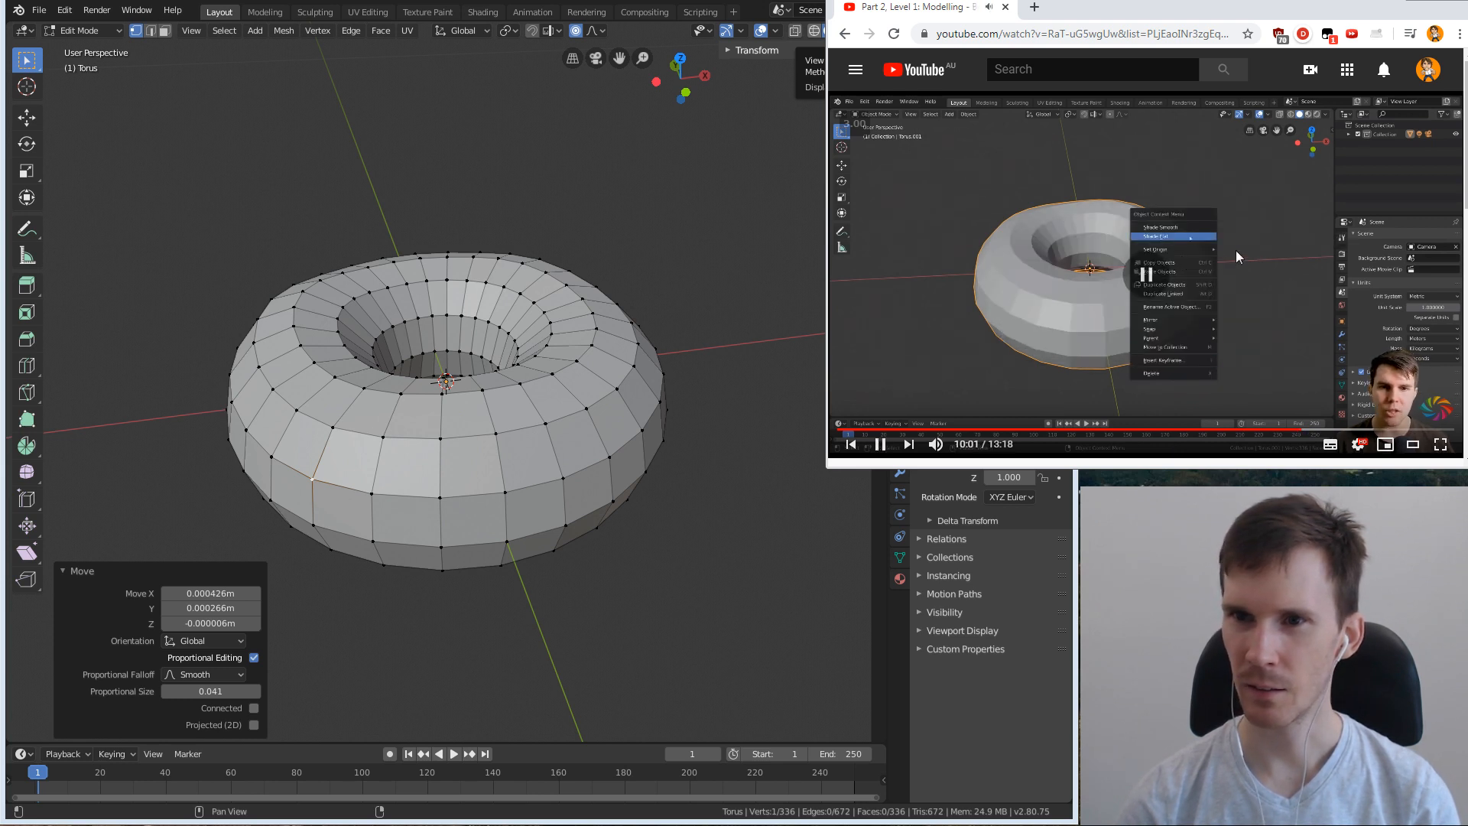
Leave Edit Mode and apply Shade Smooth to the torus.
{"action": "right_click", "coordinate": [607, 356]}
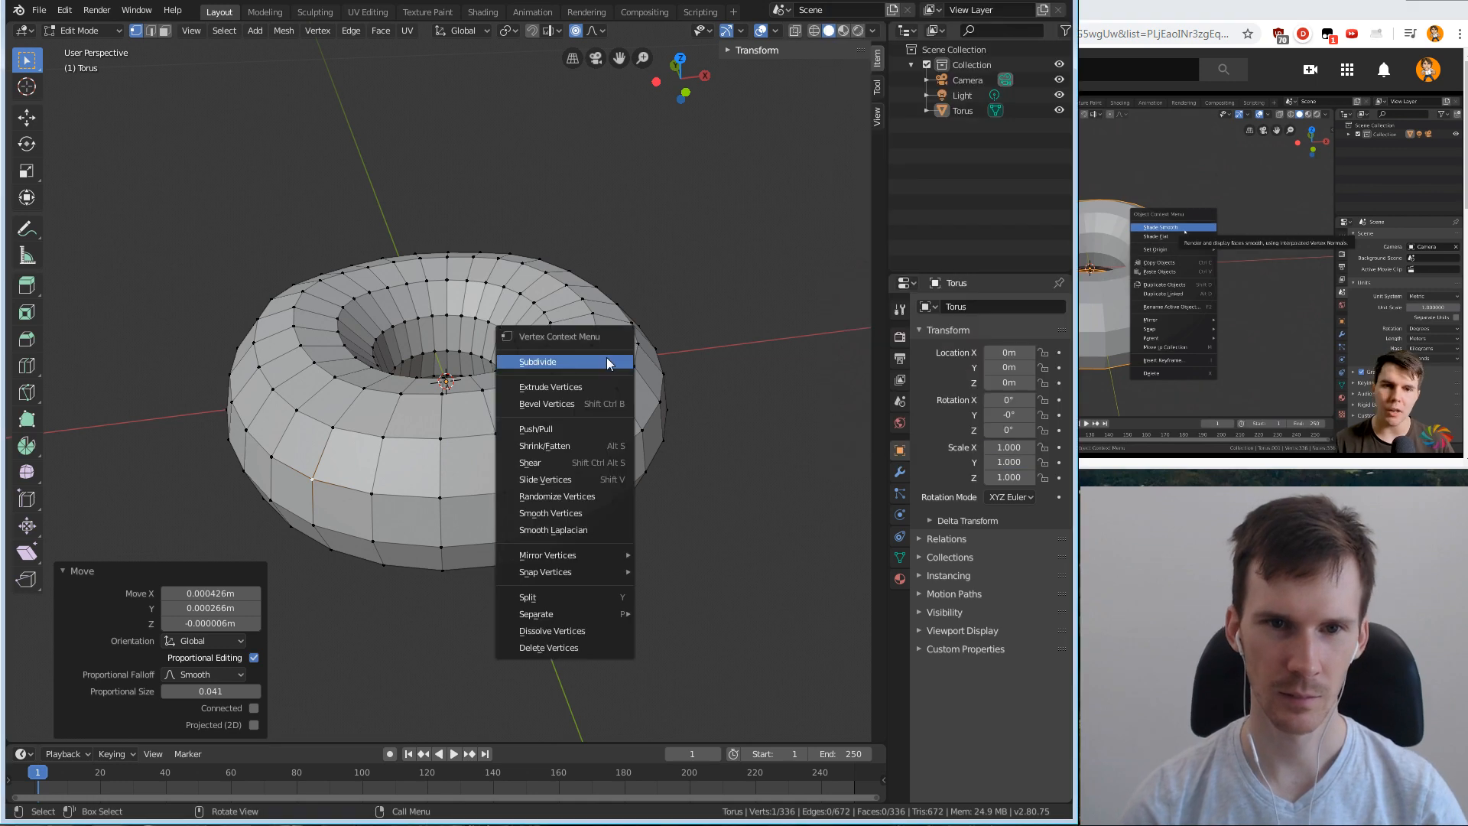
{"action": "key", "text": "Tab"}
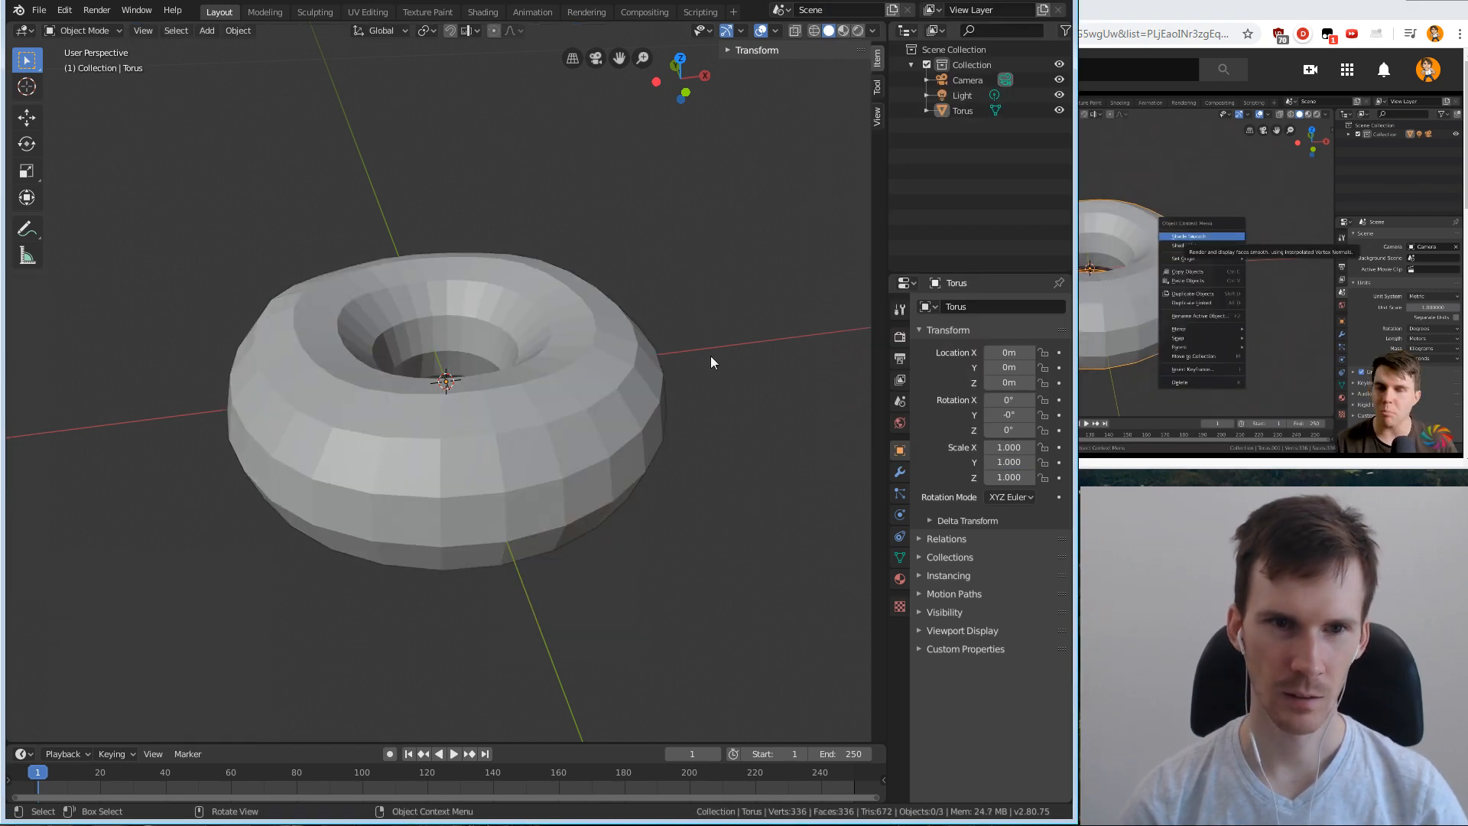
{"action": "left_click", "coordinate": [602, 360]}
{"action": "right_click", "coordinate": [603, 360]}
{"action": "left_click", "coordinate": [584, 361]}
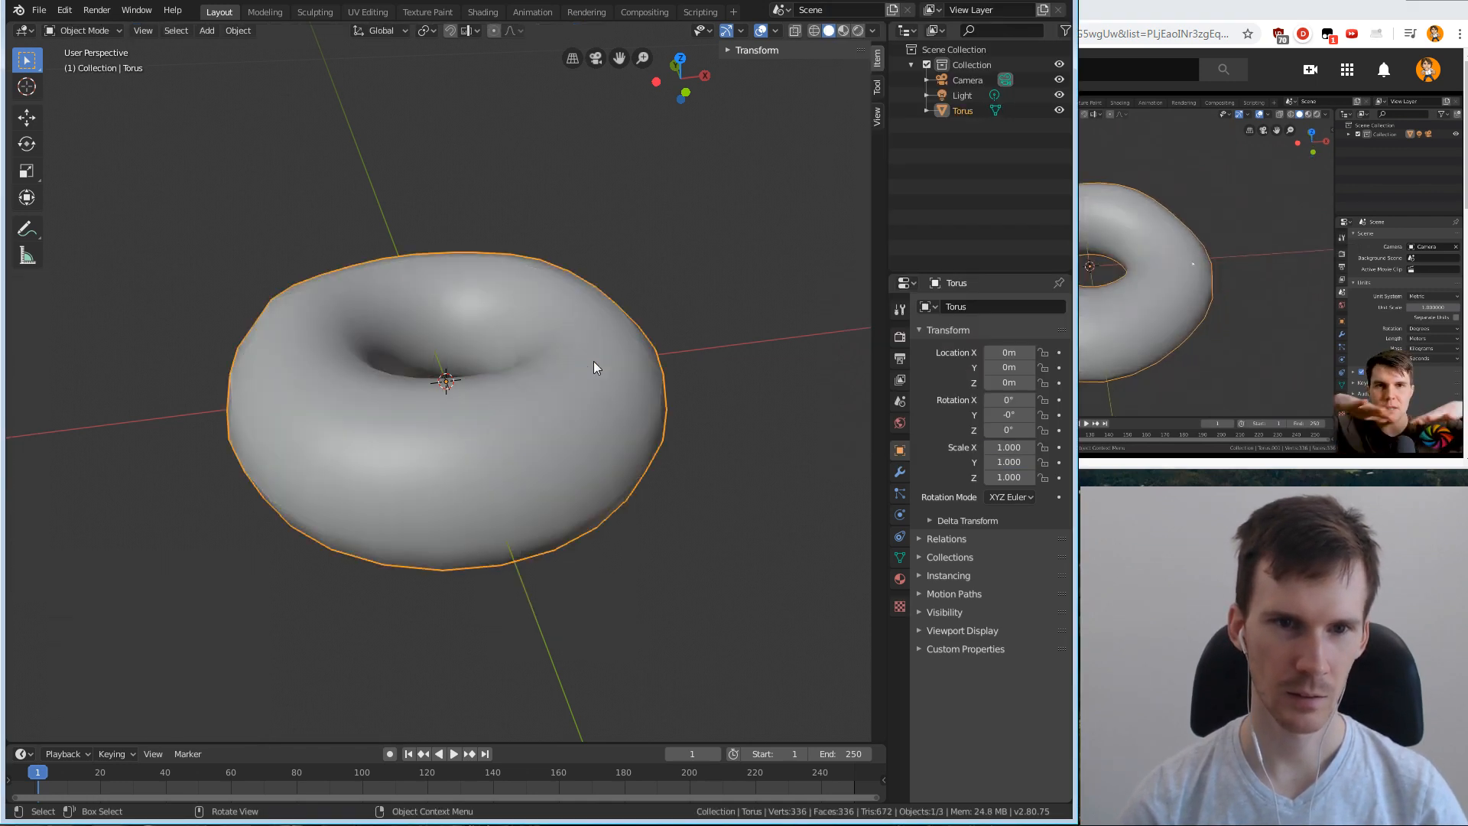
Return to Edit Mode and move a vertex on the torus's outer edge by about 0.0012 m in X and -0.0001 m in Y.
{"action": "key", "text": "Tab"}
{"action": "middle_click_drag", "start_coordinate": [691, 355], "coordinate": [652, 464]}
{"action": "key", "text": "g"}
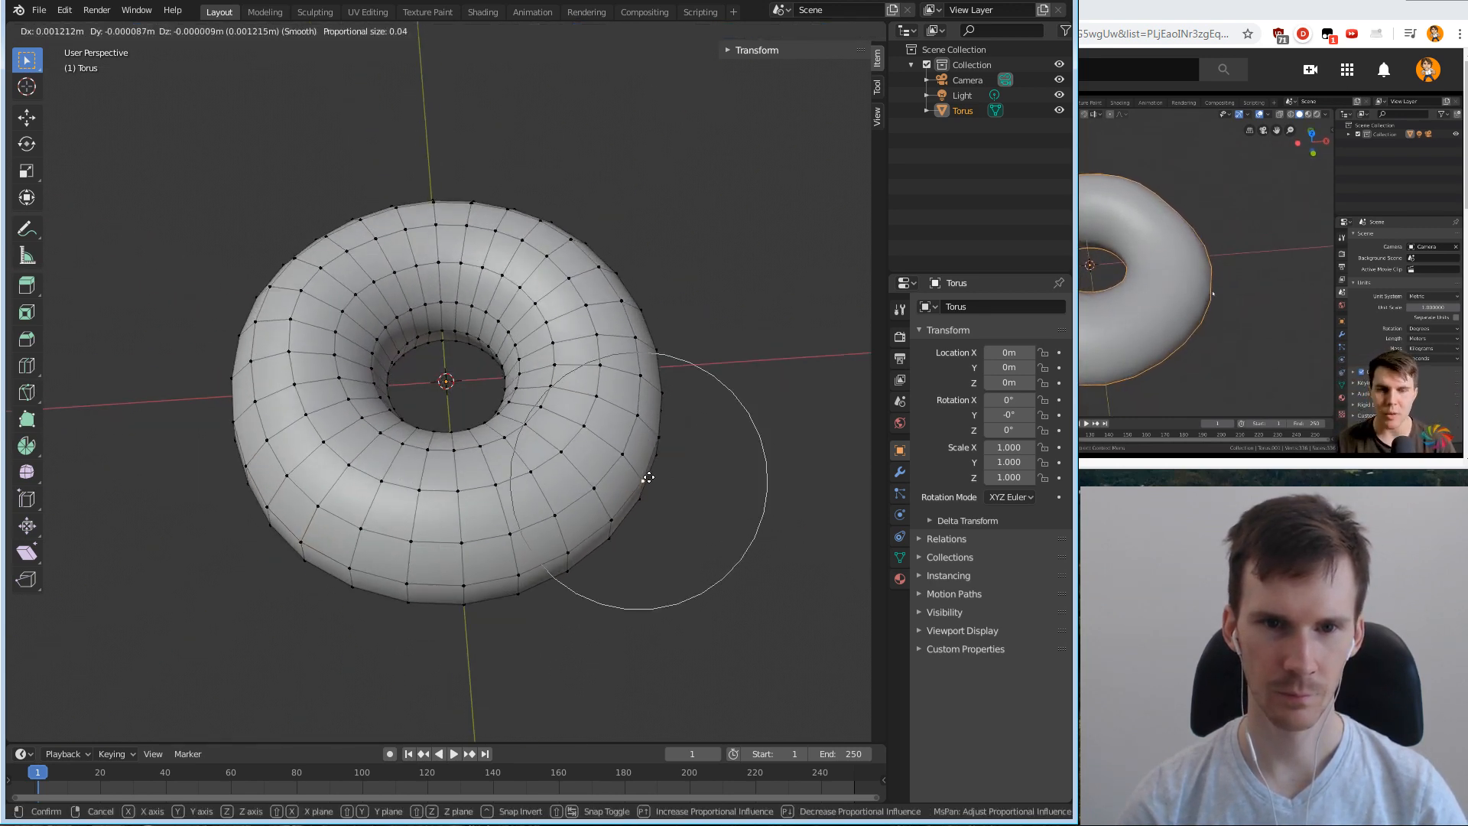
{"action": "left_click", "coordinate": [648, 478]}
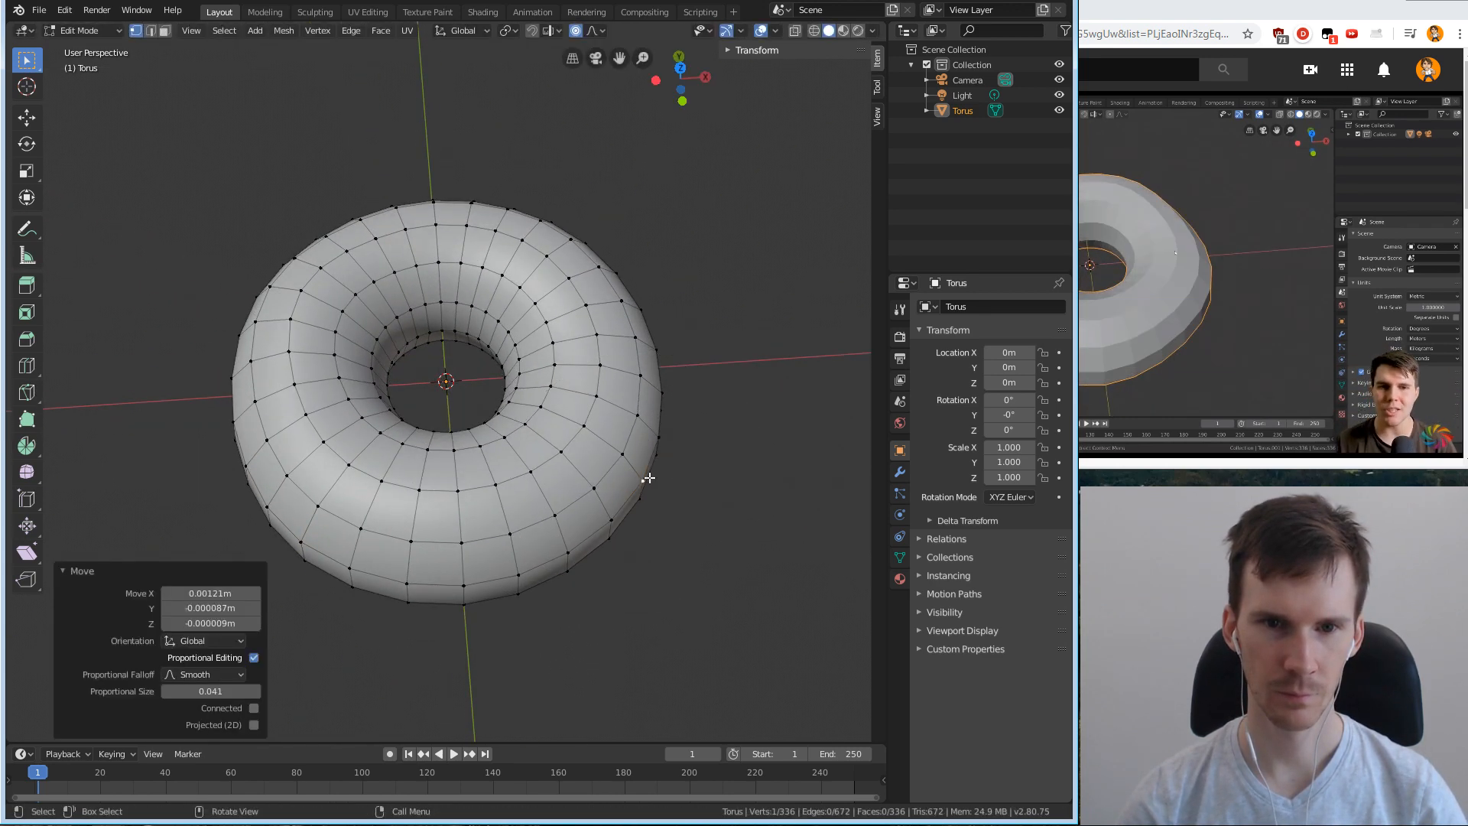
Move a vertex on the torus's upper surface, opposite the previous one, by about 0.0012, -0.0005 and -0.0002 m in X, Y and Z.
{"action": "left_click", "coordinate": [293, 317]}
{"action": "key", "text": "g"}
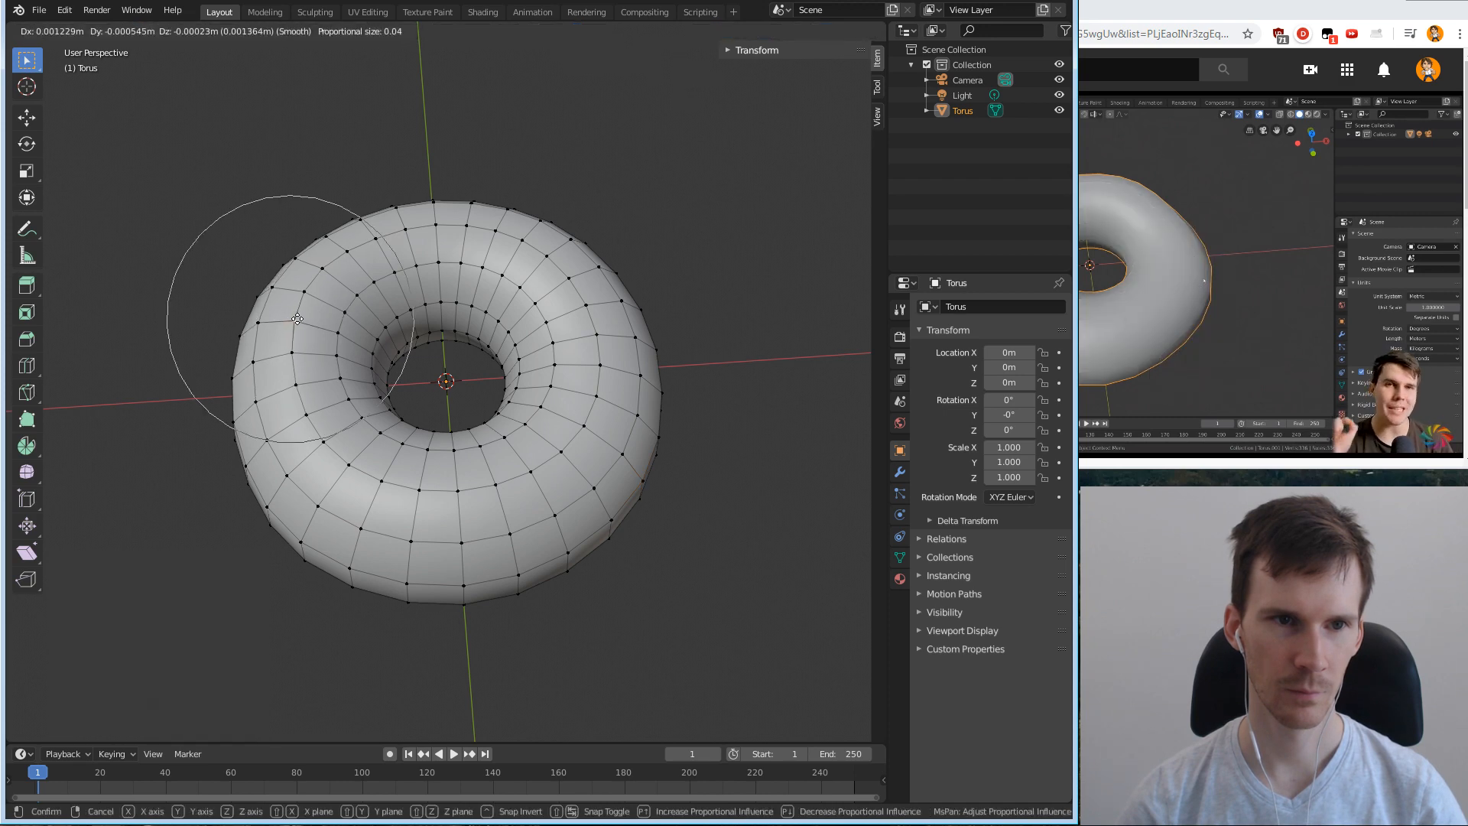
{"action": "left_click", "coordinate": [297, 318]}
Slightly move a vertex at mid-height on the outer side wall with smooth proportional falloff, working from a side view.
{"action": "mouse_move", "coordinate": [297, 318]}
{"action": "middle_mouse_down"}
{"action": "mouse_move", "coordinate": [291, 246]}
{"action": "mouse_move", "coordinate": [287, 333]}
{"action": "middle_mouse_up"}
{"action": "left_click", "coordinate": [275, 395]}
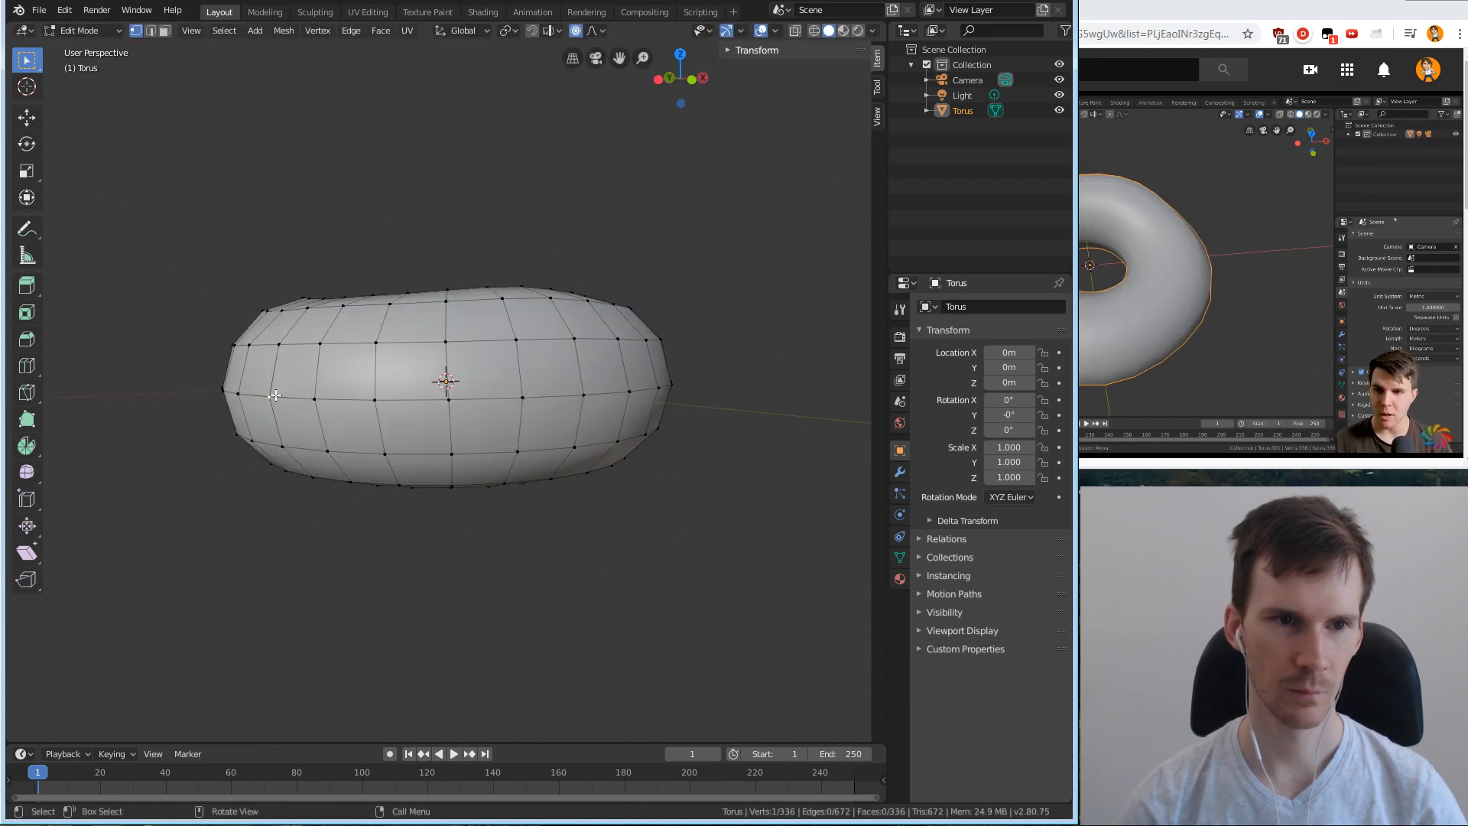
{"action": "key", "text": "g"}
{"action": "left_click", "coordinate": [279, 394]}
Move a vertex on the outer side wall by about 0.0025, 0.0006 and 0.0002 m in X, Y and Z.
{"action": "middle_click_drag", "start_coordinate": [279, 394], "coordinate": [504, 494]}
{"action": "left_click", "coordinate": [617, 513]}
{"action": "middle_click_drag", "start_coordinate": [619, 515], "coordinate": [664, 458]}
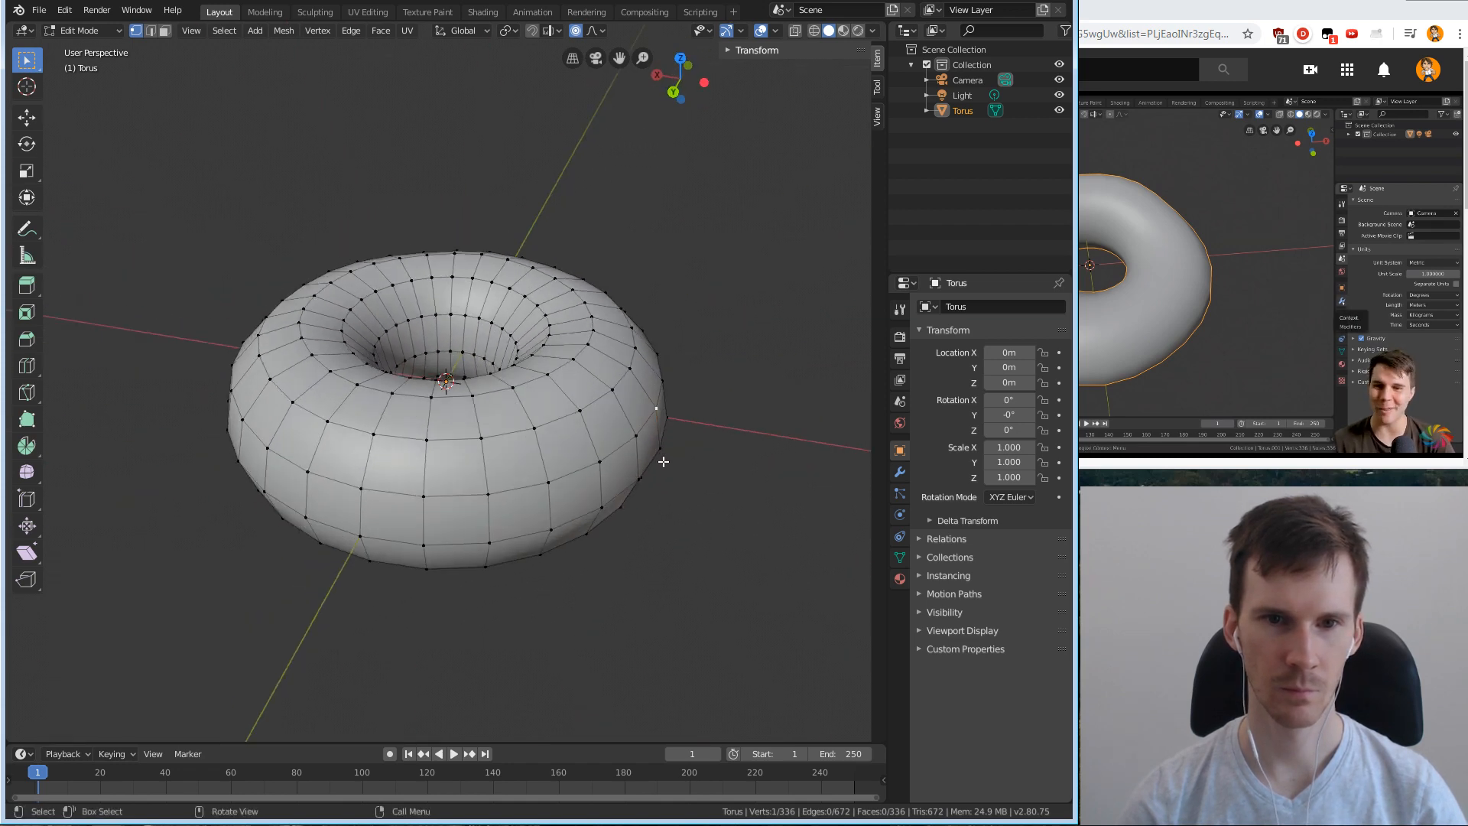
{"action": "key", "text": "g"}
{"action": "left_click", "coordinate": [662, 426]}
Add a Subdivision Surface modifier to the torus.
{"action": "left_click", "coordinate": [900, 472]}
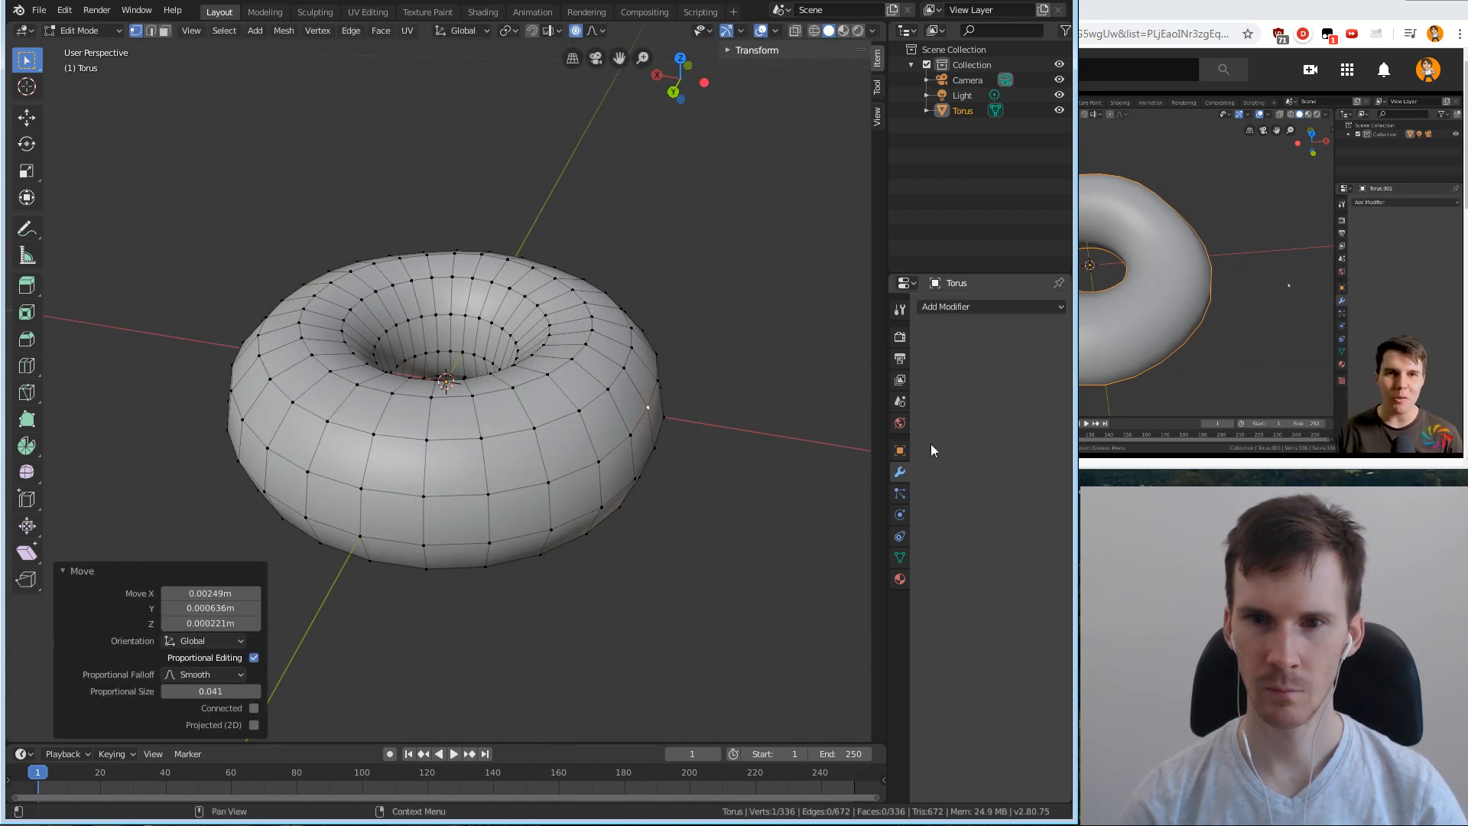
{"action": "left_click", "coordinate": [981, 305]}
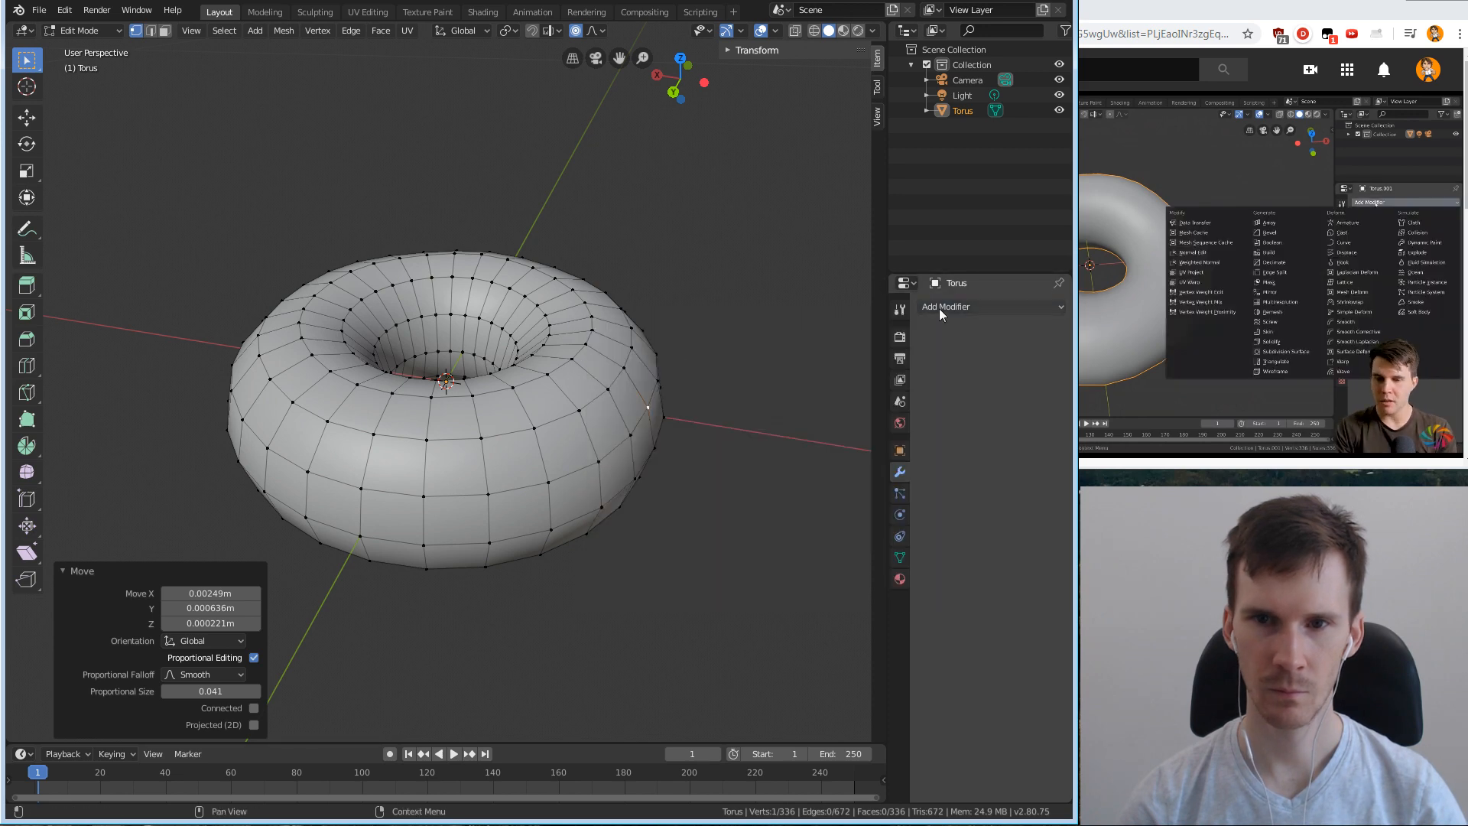
{"action": "left_click", "coordinate": [939, 308]}
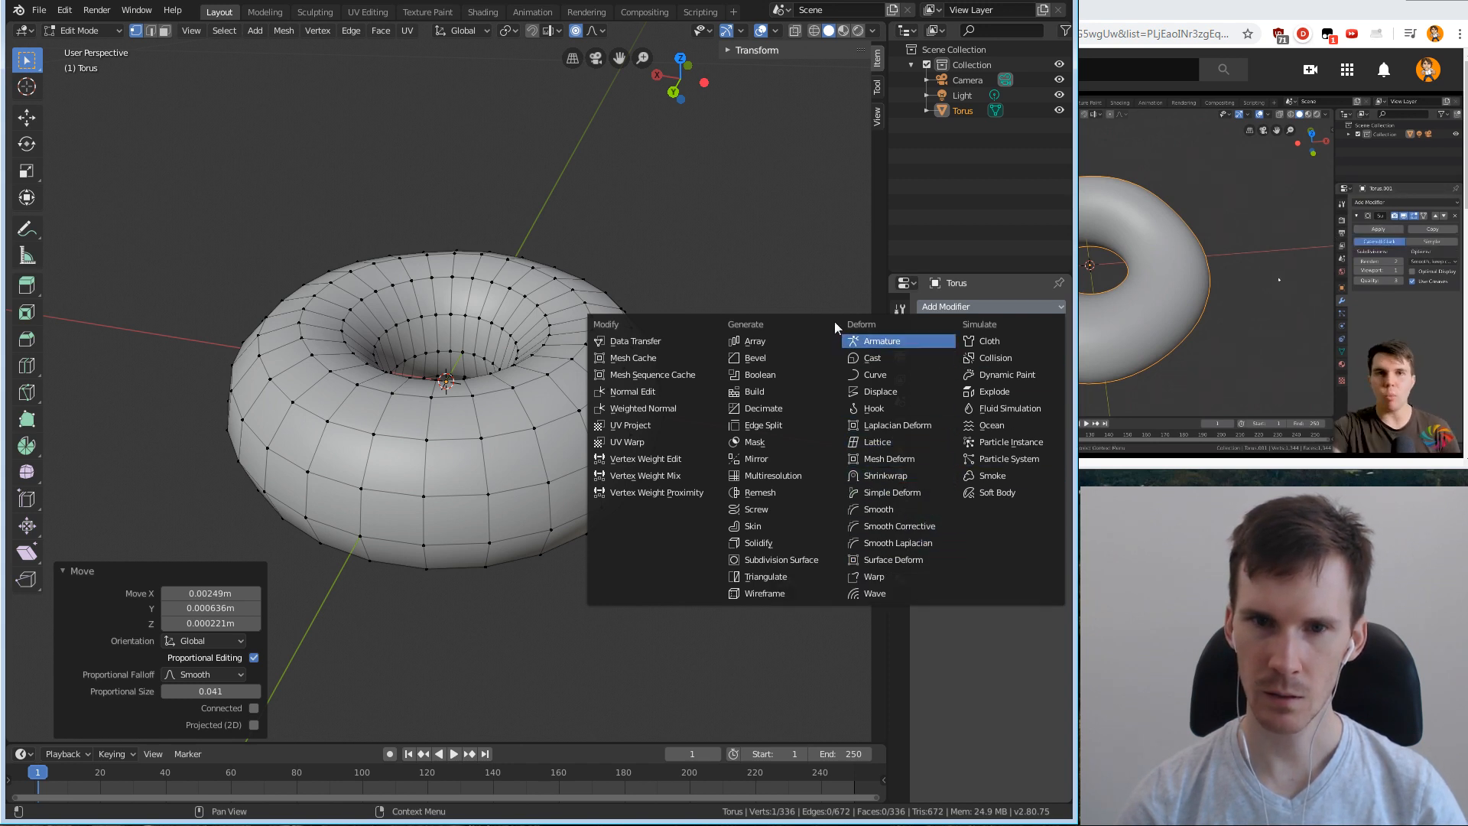
{"action": "left_click", "coordinate": [781, 560]}
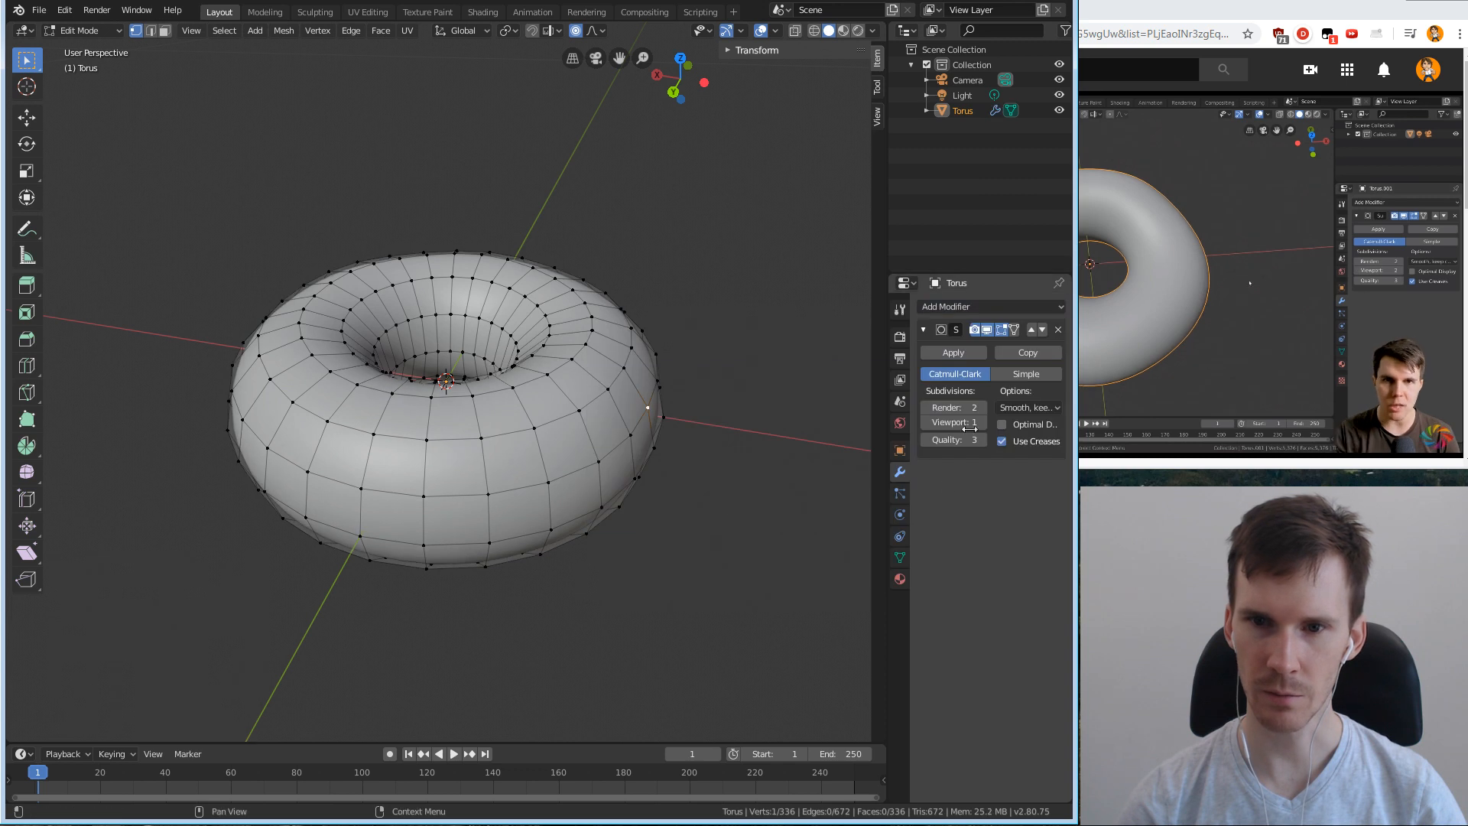
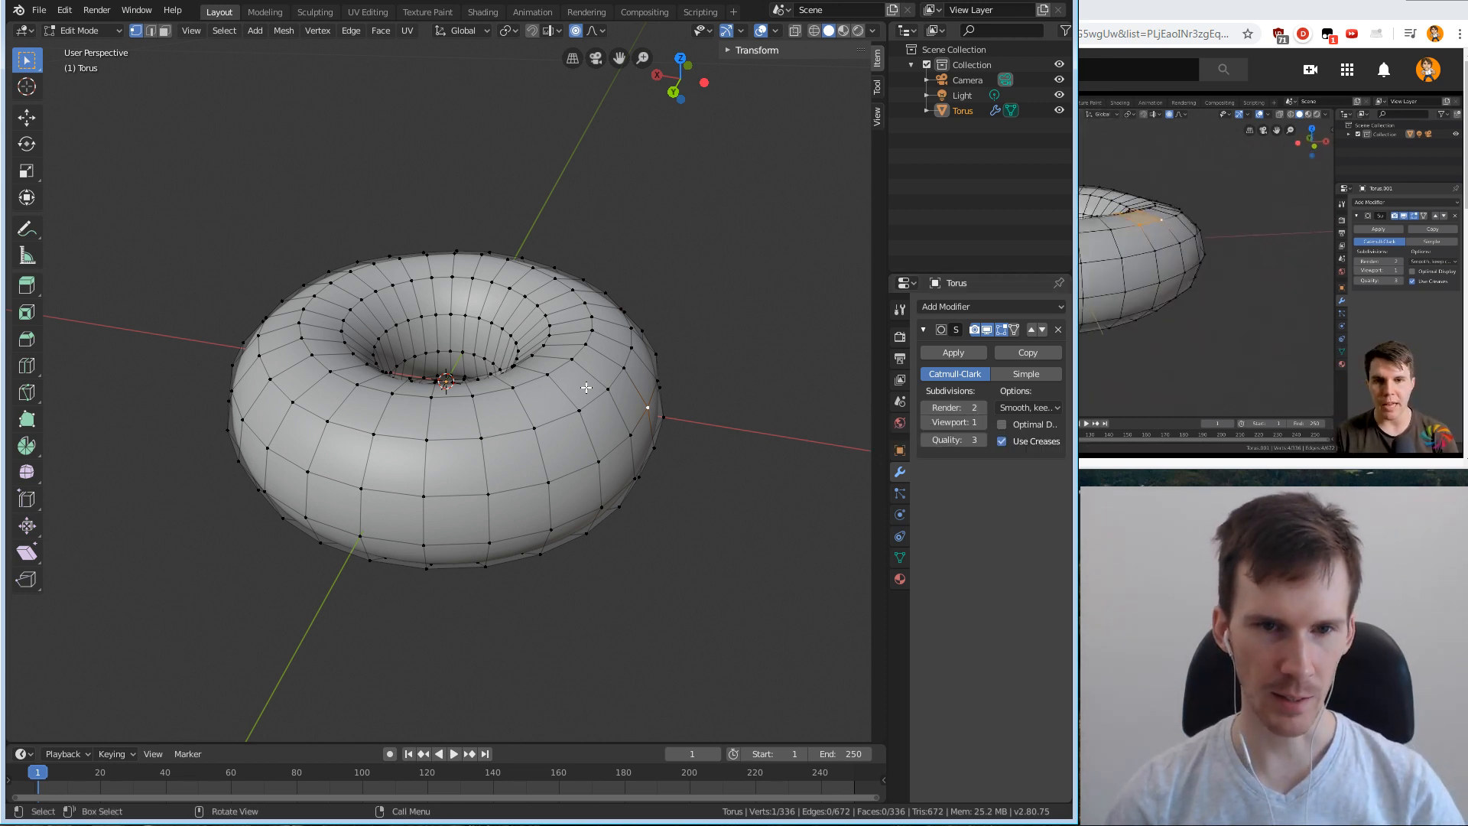
Move a front side-wall vertex by about -0.0007, 0.0002 and -0.0007 m, and an upper side vertex by about -0.0011 m in X and 0.0012 m in Y.
{"action": "key", "text": "g"}
{"action": "left_click", "coordinate": [569, 480]}
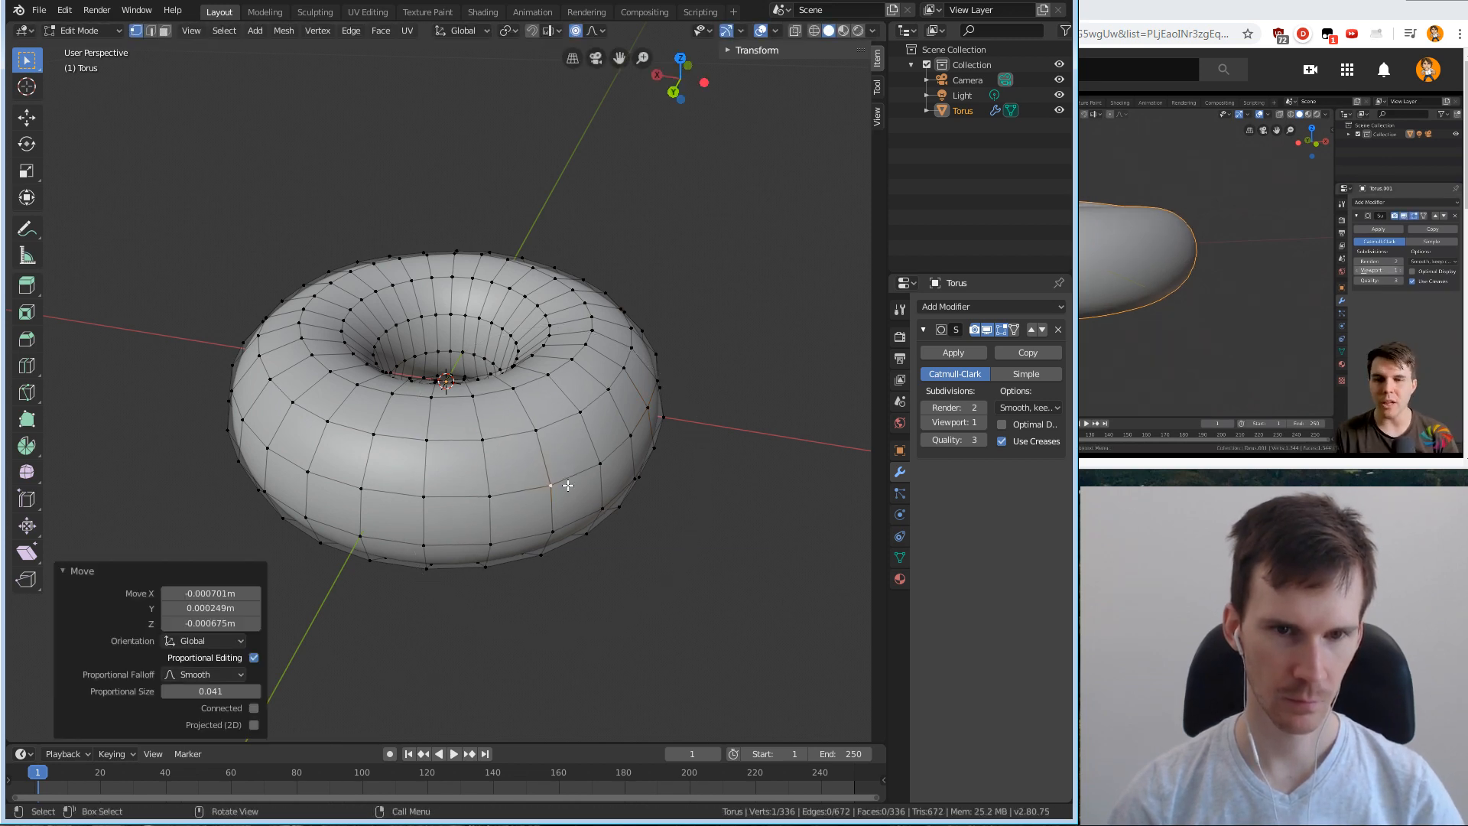
{"action": "middle_click_drag", "start_coordinate": [570, 480], "coordinate": [692, 433]}
{"action": "key", "text": "g"}
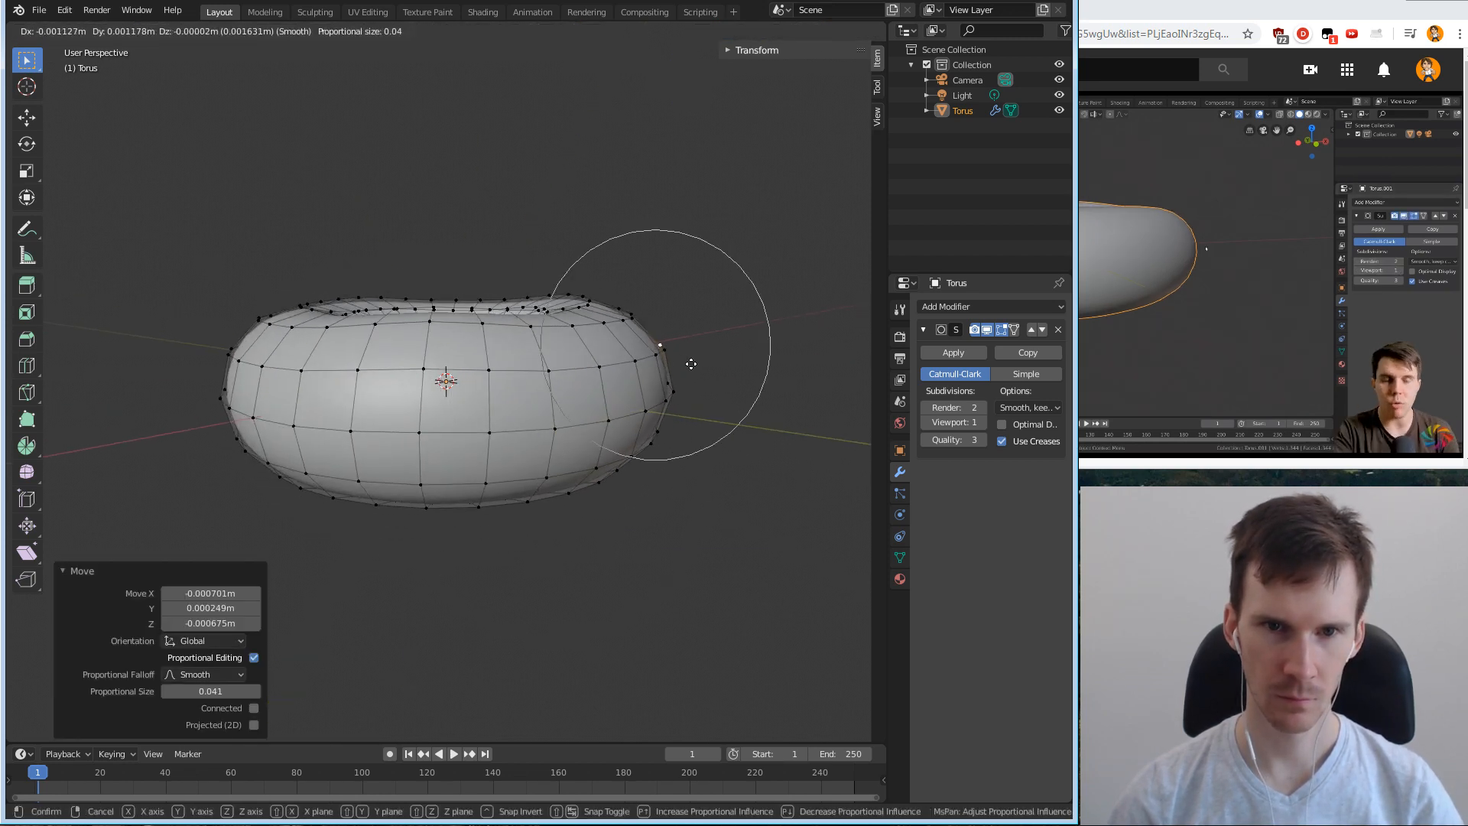
{"action": "left_click", "coordinate": [688, 364]}
Move a vertex on the upper outer rim by about 0.0008 m in Y and 0.0005 m in Z.
{"action": "middle_click_drag", "start_coordinate": [534, 406], "coordinate": [647, 451]}
{"action": "key", "text": "g"}
{"action": "left_click", "coordinate": [604, 359]}
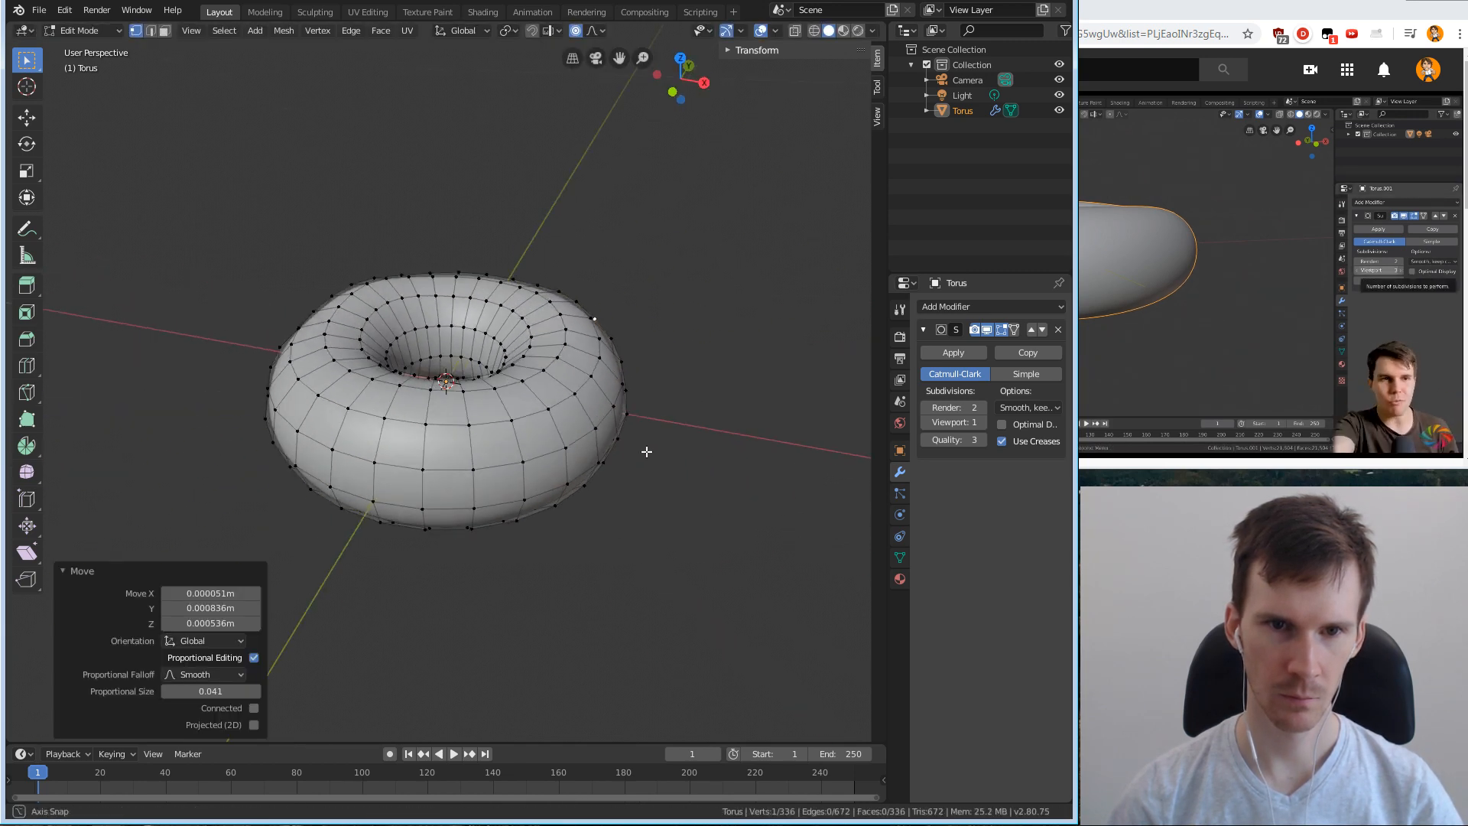
Nudge outer side-wall vertices twice, the second time by about -0.0009, 0.0003 and 0.0008 m in X, Y and Z.
{"action": "key", "text": "g"}
{"action": "left_click", "coordinate": [623, 397]}
{"action": "middle_click_drag", "start_coordinate": [622, 397], "coordinate": [573, 466]}
{"action": "key", "text": "g"}
{"action": "left_click", "coordinate": [606, 418]}
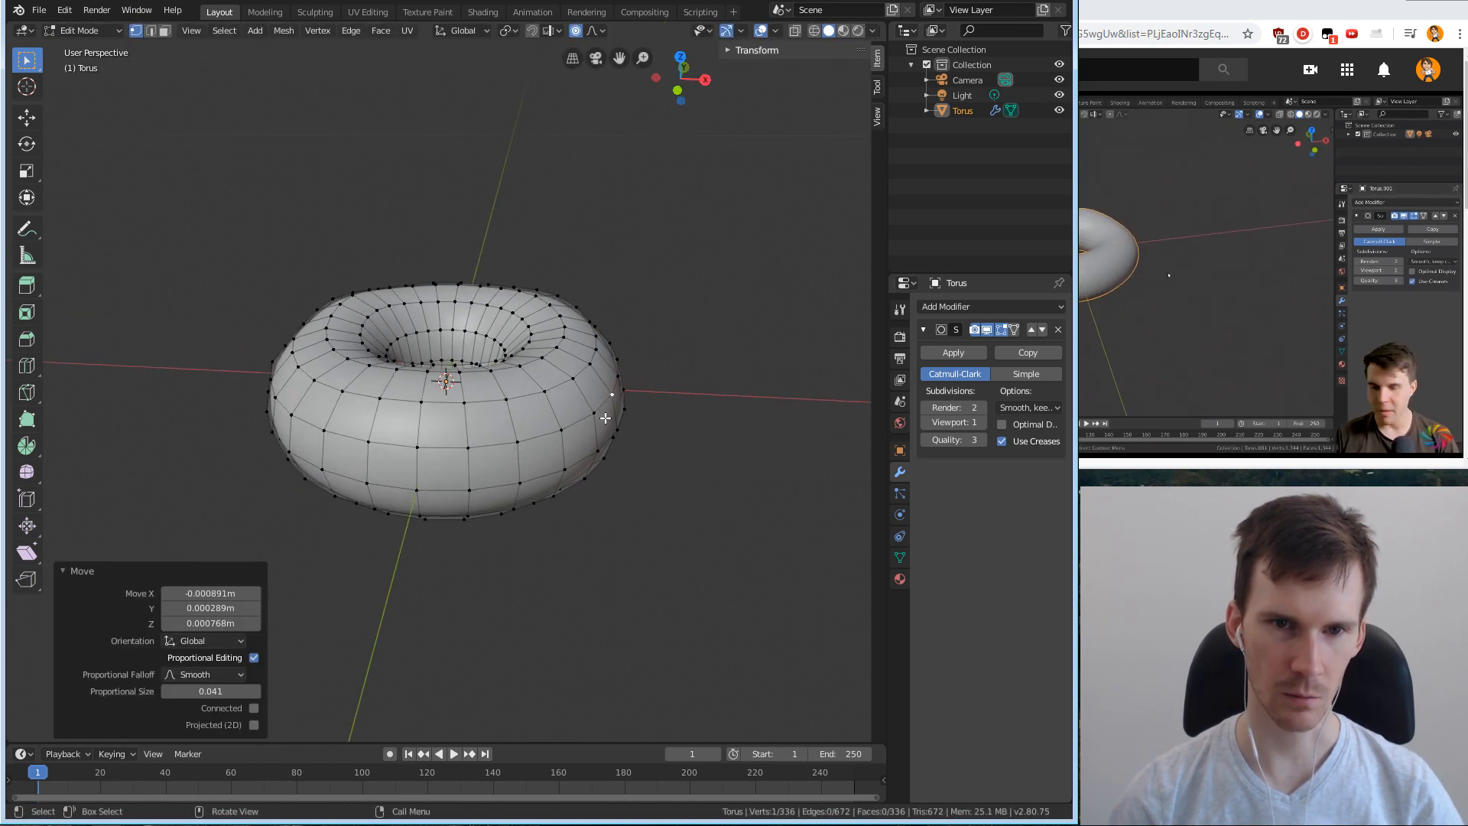
Adjust vertices around the torus's underside from below, moving one by about -0.0005, 0.0003 and 0.0005 m in X, Y and Z.
{"action": "mouse_move", "coordinate": [605, 418]}
{"action": "middle_mouse_down"}
{"action": "mouse_move", "coordinate": [536, 428]}
{"action": "mouse_move", "coordinate": [583, 400]}
{"action": "middle_mouse_up"}
{"action": "key", "text": "g"}
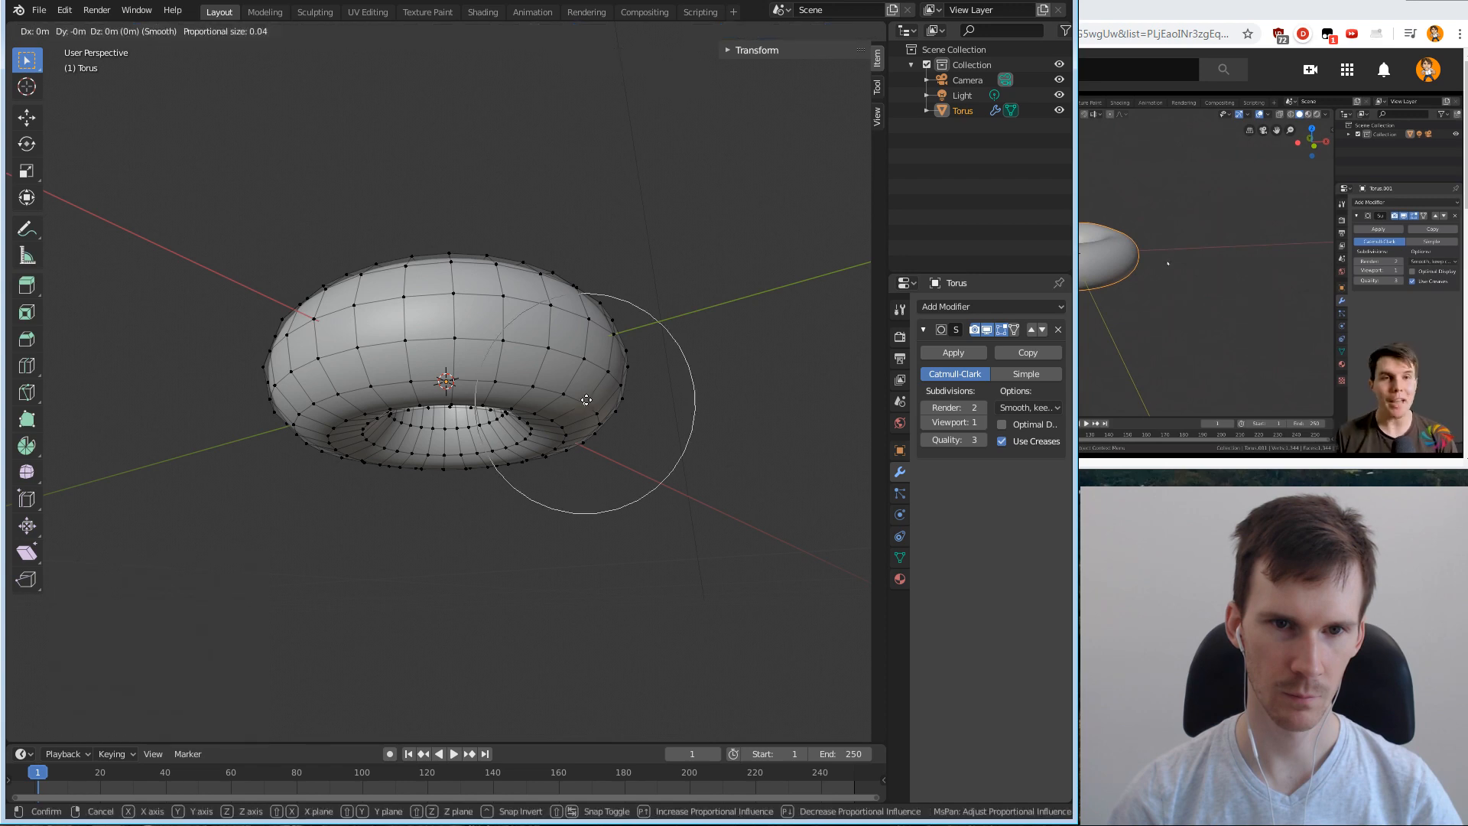
{"action": "left_click", "coordinate": [586, 399]}
{"action": "key", "text": "g"}
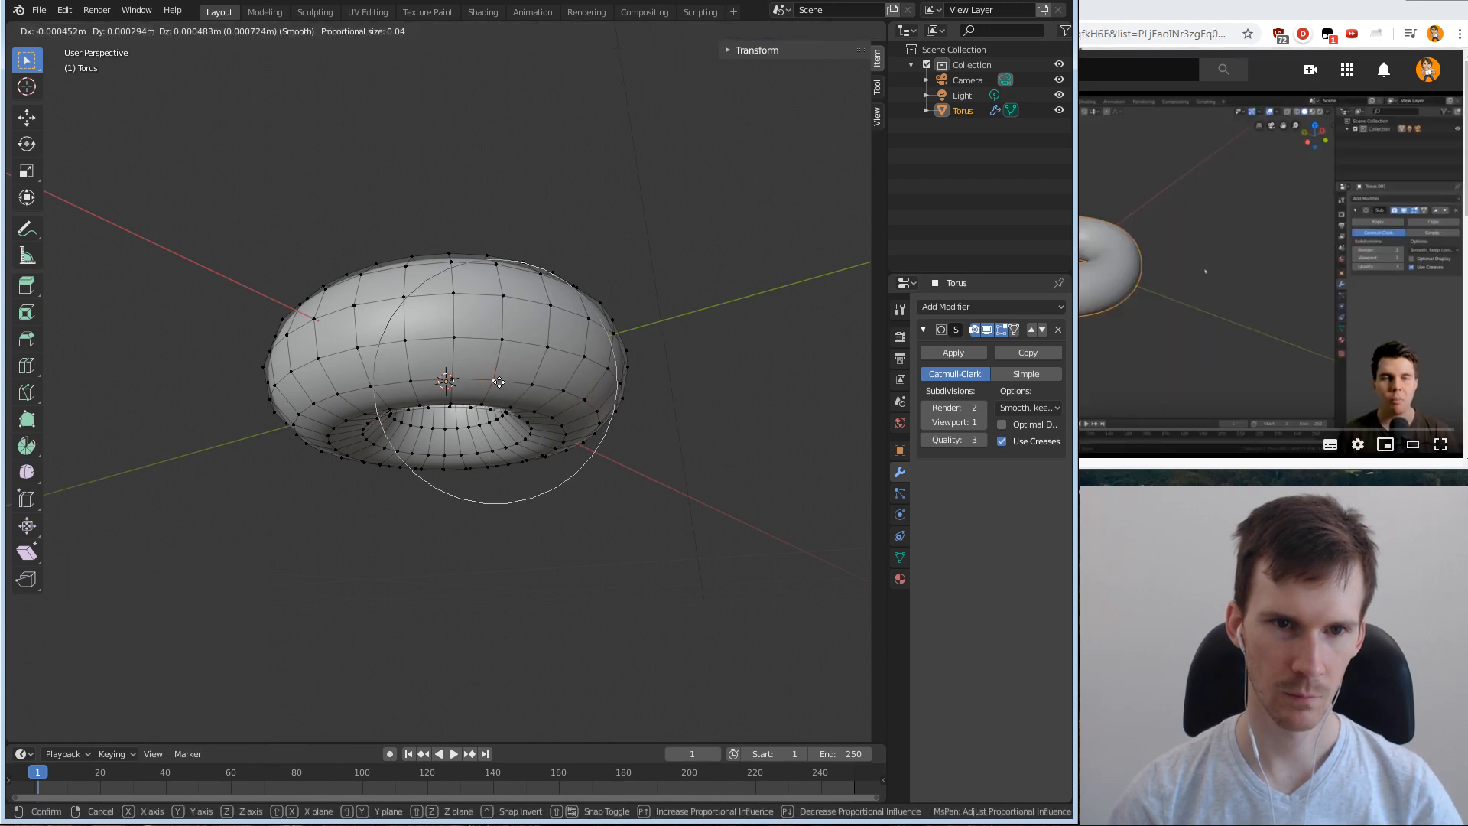
{"action": "left_click", "coordinate": [499, 387]}
Reposition vertices on the torus's side wall, the last by about -0.0016, 0.0001 and -0.0003 m in X, Y and Z.
{"action": "middle_click_drag", "start_coordinate": [500, 387], "coordinate": [645, 446]}
{"action": "key", "text": "g"}
{"action": "left_click", "coordinate": [415, 403]}
{"action": "left_click", "coordinate": [468, 430]}
{"action": "key", "text": "g"}
{"action": "right_click", "coordinate": [478, 442]}
{"action": "key", "text": "g"}
{"action": "left_click", "coordinate": [622, 443]}
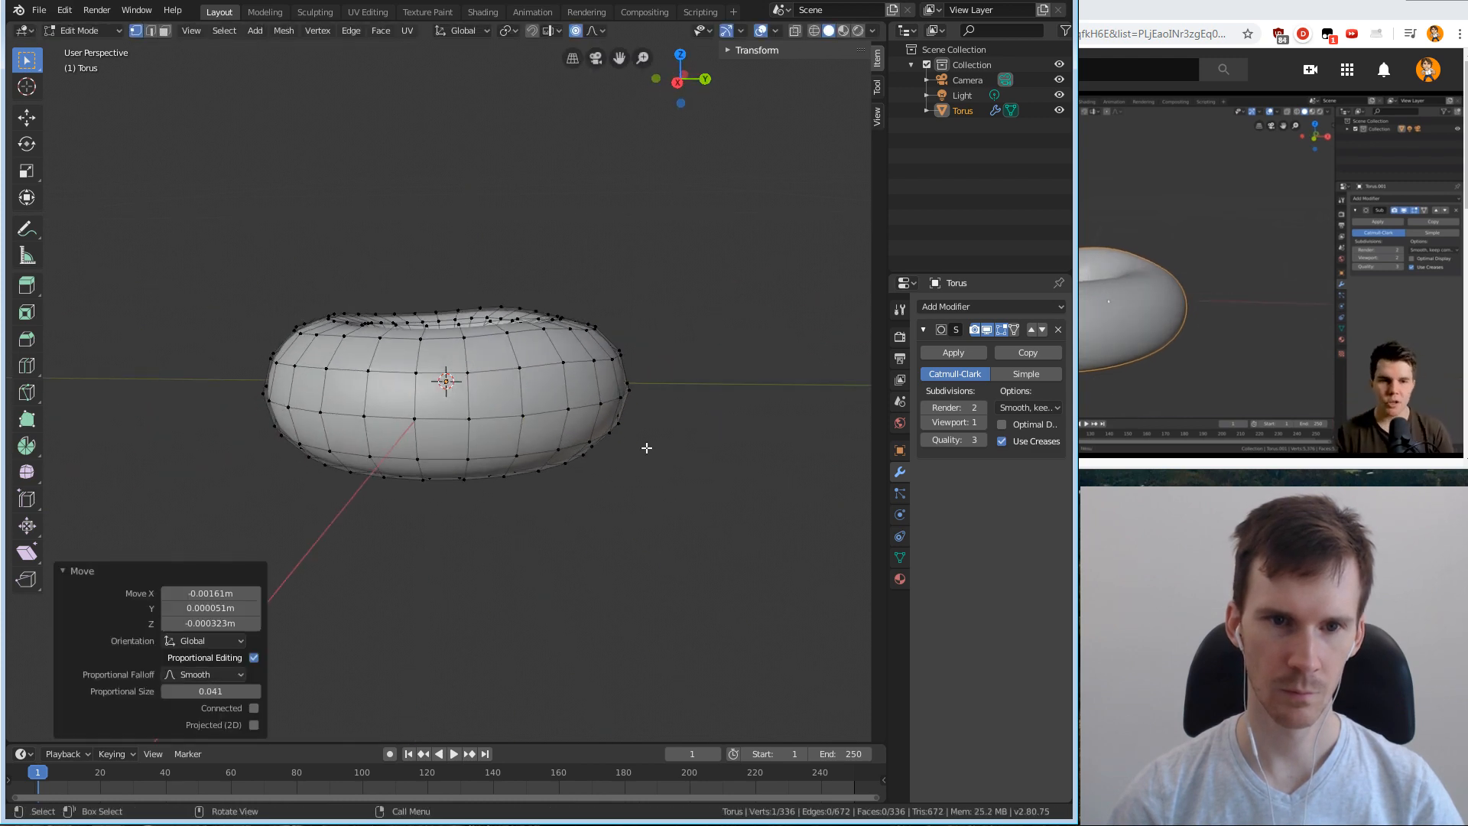
Move a lower outer-edge vertex by about 0.0005 m in Y and -0.0003 m in Z, and return to Object Mode.
{"action": "left_click", "coordinate": [590, 442]}
{"action": "key", "text": "g"}
{"action": "left_click", "coordinate": [602, 444]}
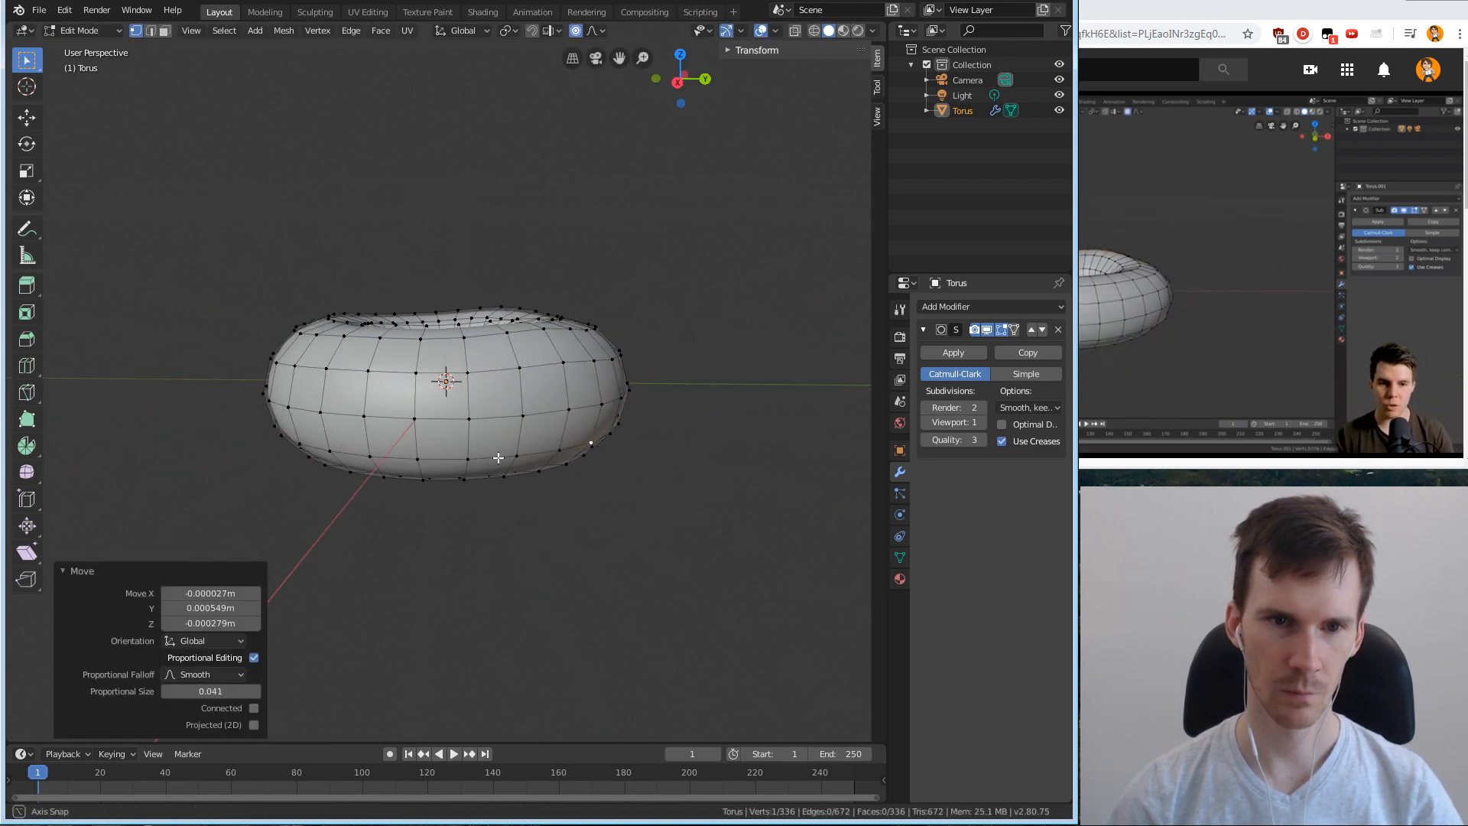
{"action": "key", "text": "Tab"}
{"action": "middle_click_drag", "start_coordinate": [597, 467], "coordinate": [569, 508]}
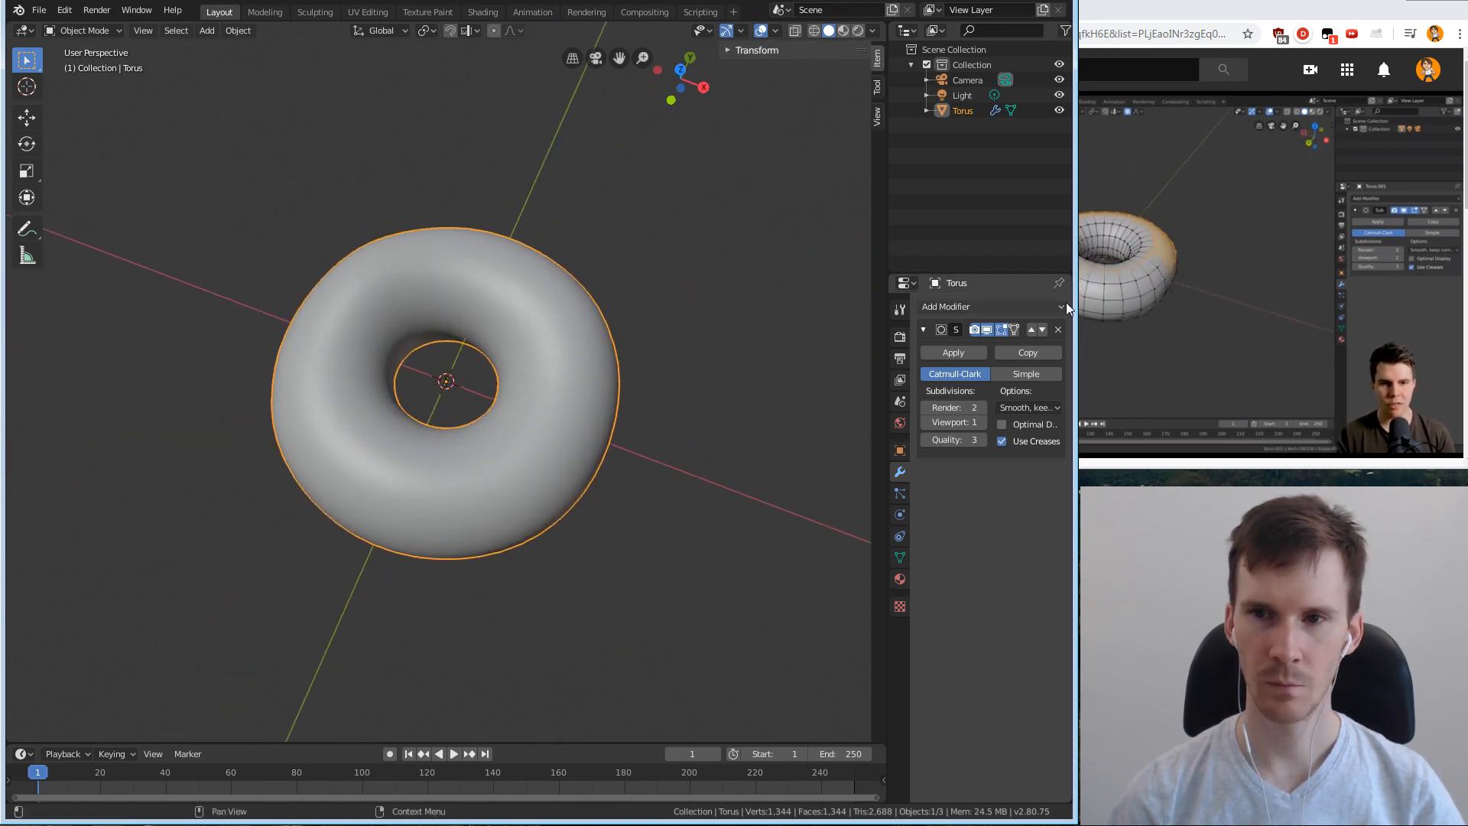
Put the torus in Edit Mode and deselect all of its vertices.
{"action": "left_click", "coordinate": [754, 373]}
{"action": "middle_click_drag", "start_coordinate": [714, 416], "coordinate": [642, 329]}
{"action": "key", "text": "Tab"}
{"action": "key", "text": "g"}
{"action": "key", "text": "g"}
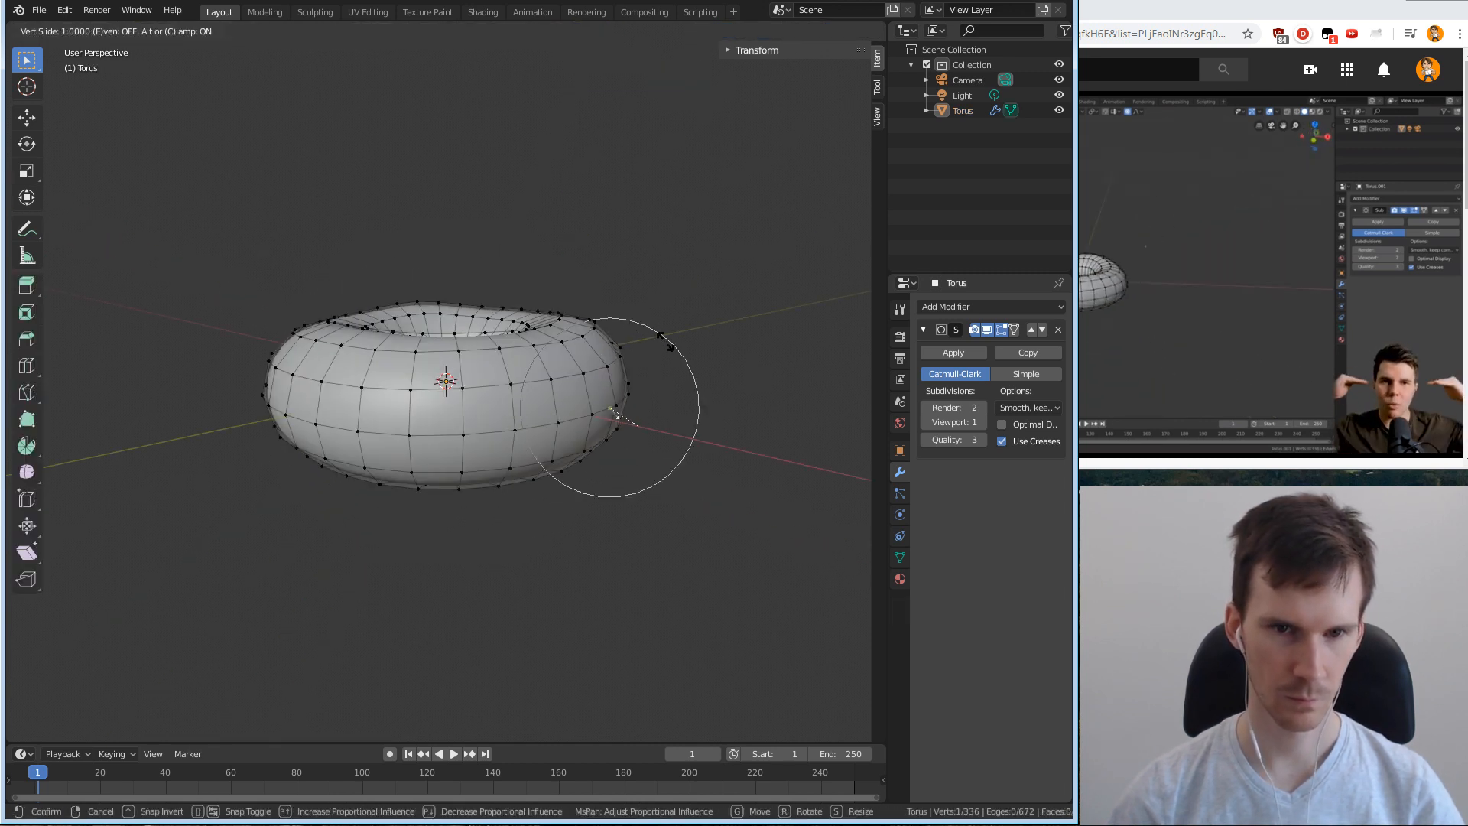
{"action": "right_click", "coordinate": [695, 333]}
{"action": "key", "text": "a"}
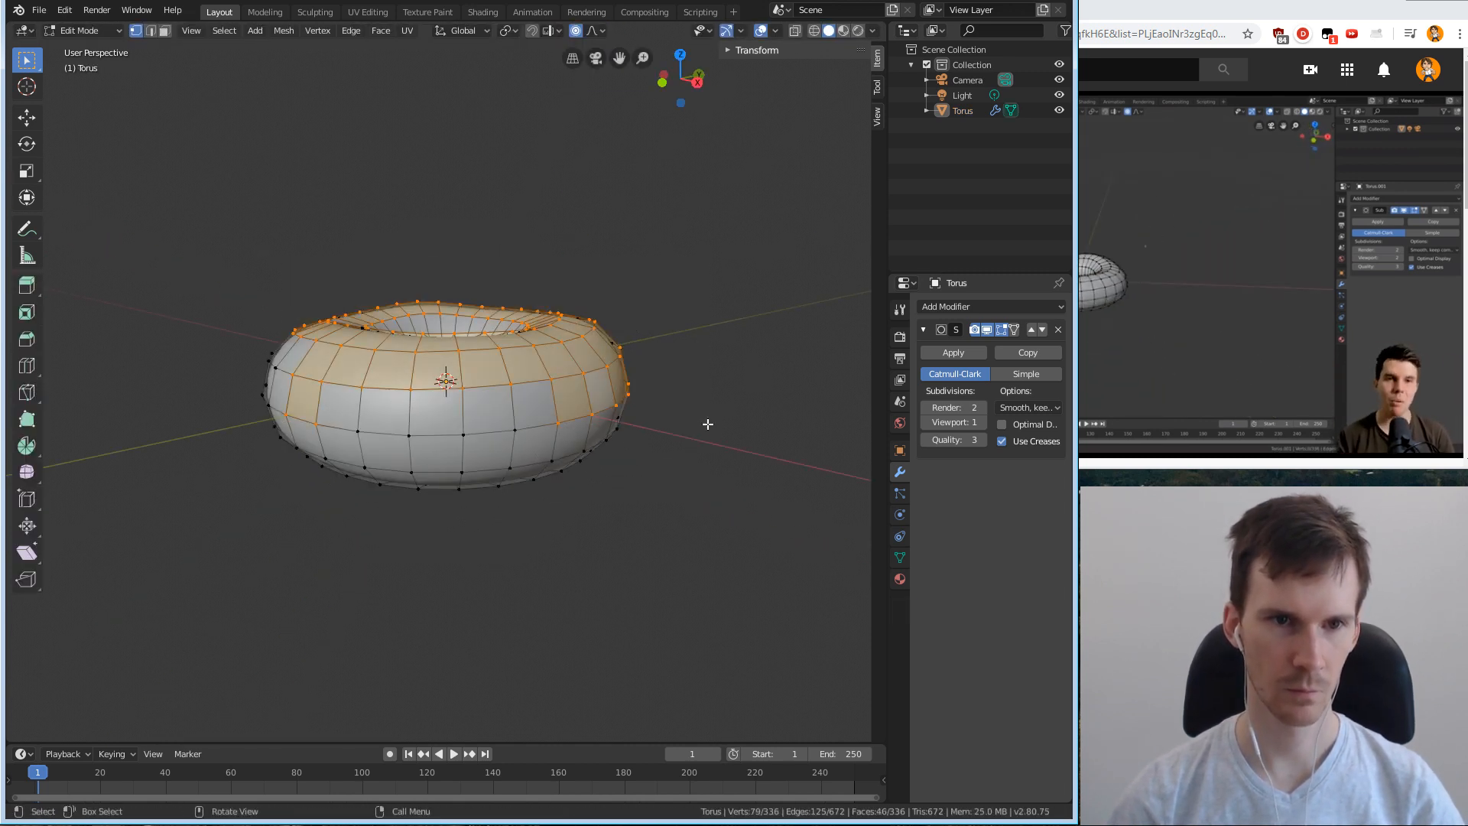
{"action": "key", "text": "alt+a"}
Try to box-select the upper vertex rows of the torus in front view.
{"action": "key", "text": "KP_1"}
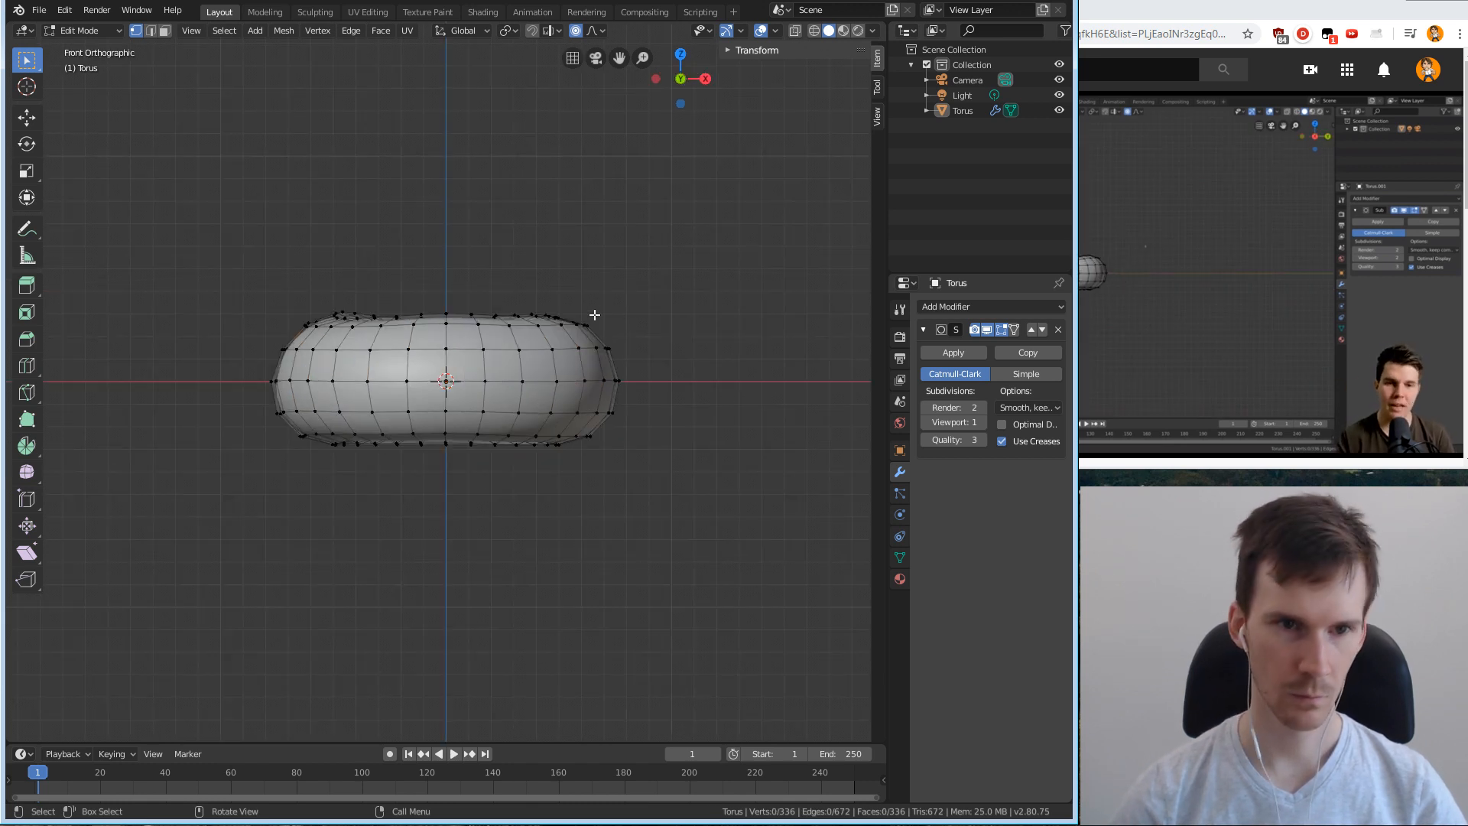
{"action": "left_click_drag", "start_coordinate": [247, 269], "coordinate": [707, 361]}
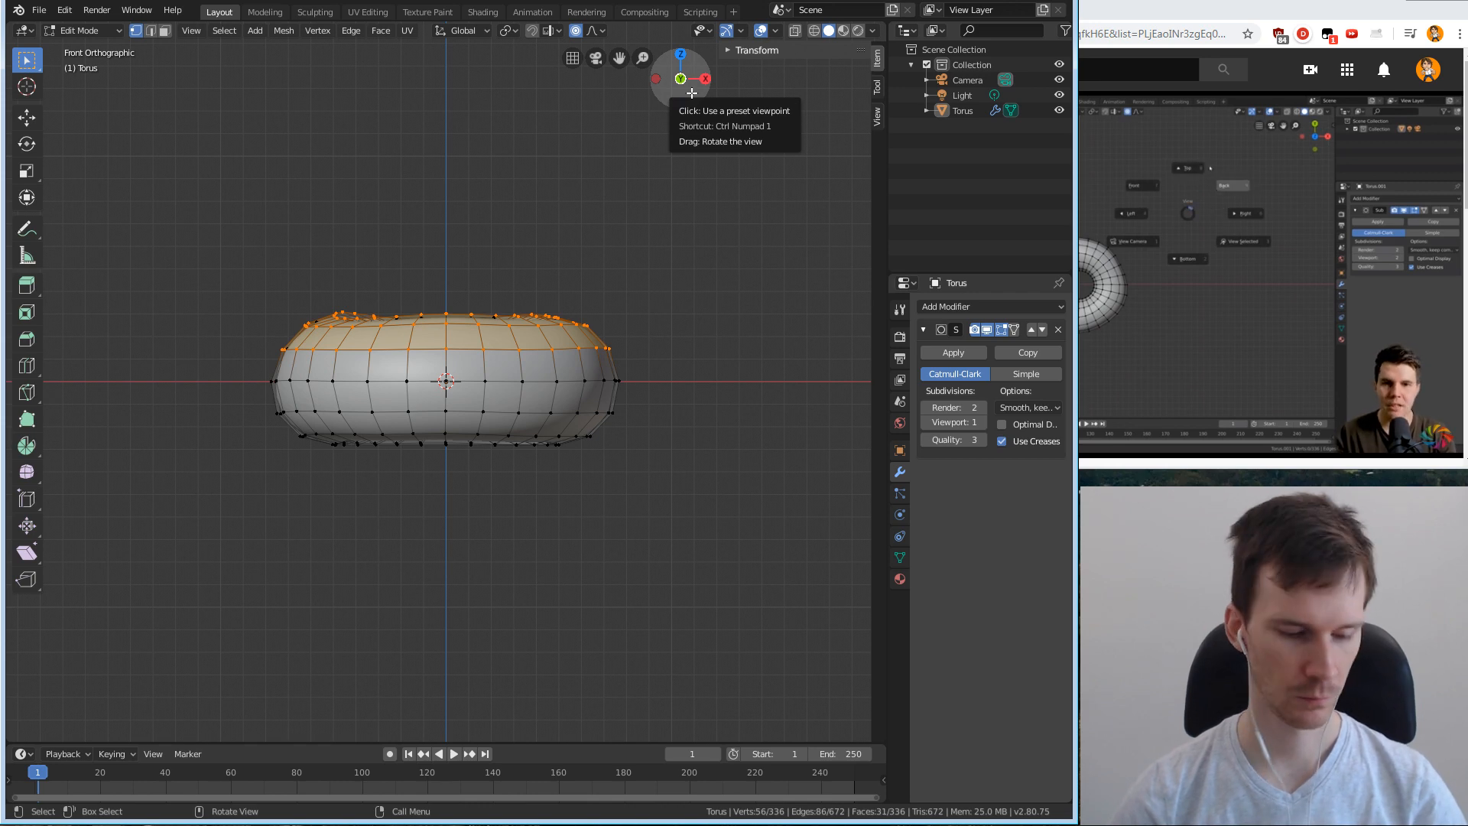
{"action": "left_click", "coordinate": [627, 268]}
Examine the torus mesh from the top, tilted, rotated and front viewpoints.
{"action": "key", "text": "KP_7"}
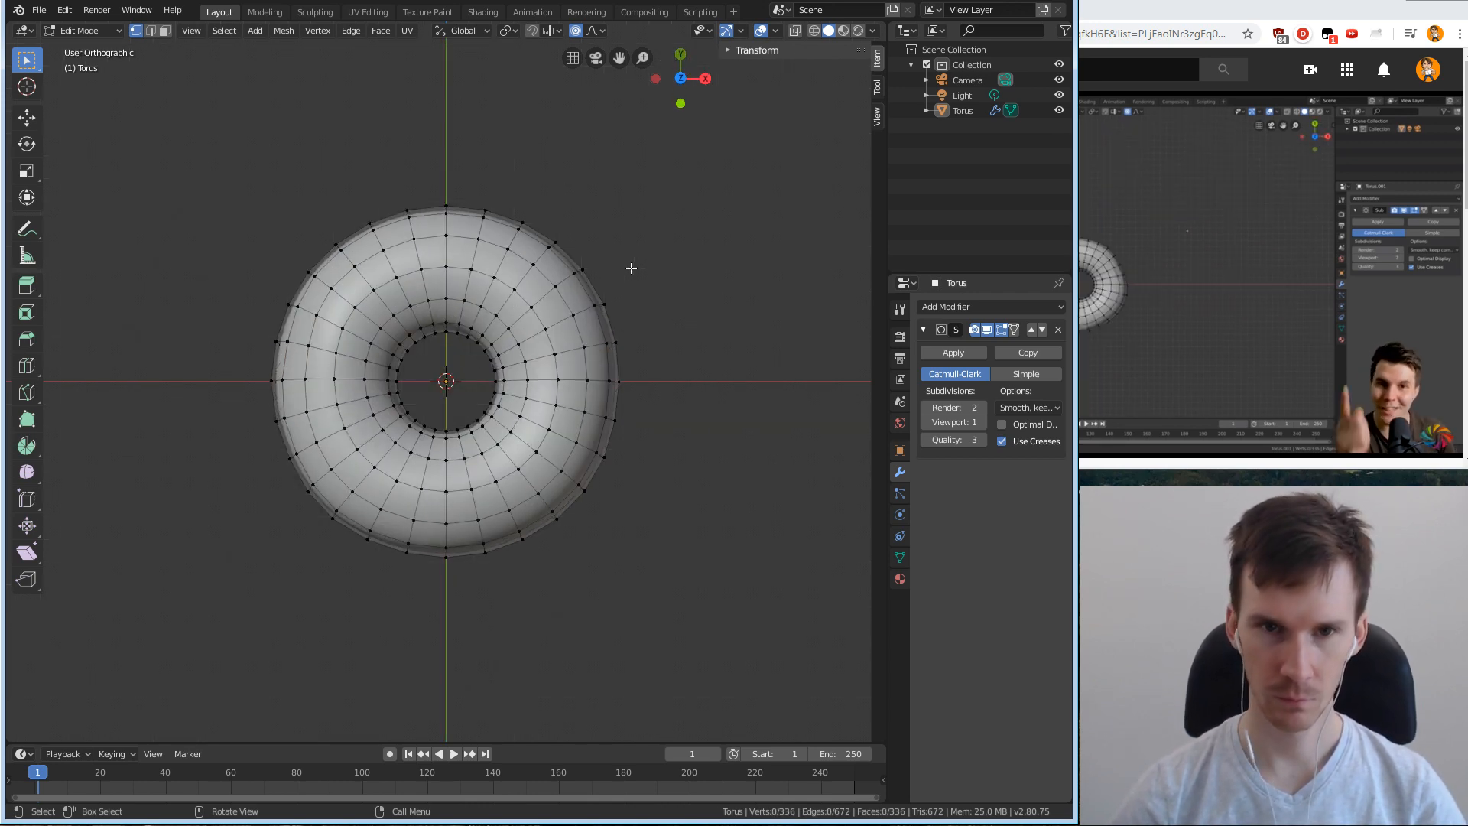
{"action": "key", "text": "KP_8"}
{"action": "key", "text": "KP_8"}
{"action": "key", "text": "KP_8"}
{"action": "key", "text": "KP_8"}
{"action": "key", "text": "KP_8"}
{"action": "key", "text": "KP_8"}
{"action": "key", "text": "KP_8"}
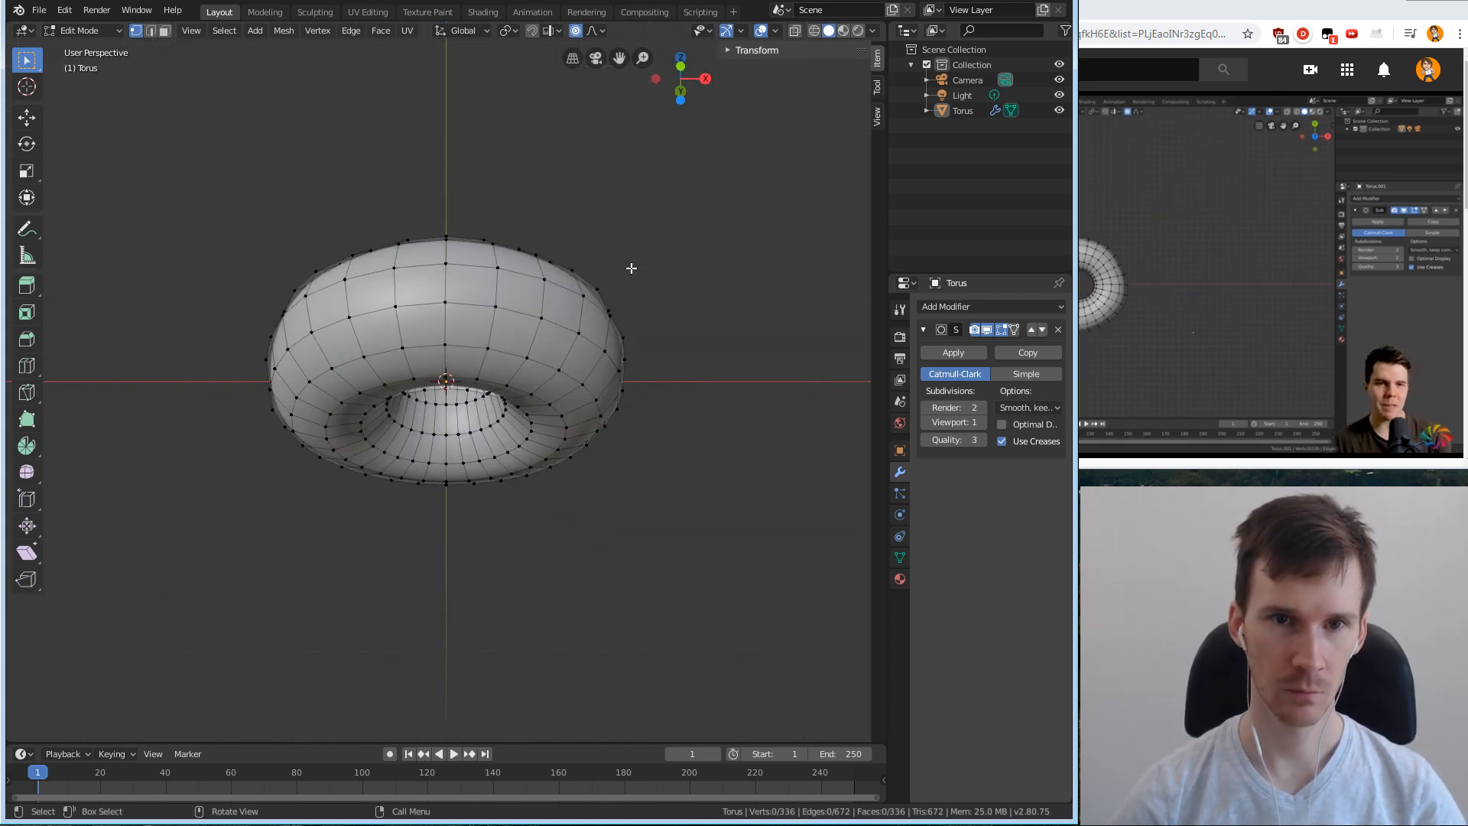
{"action": "key", "text": "KP_7"}
{"action": "key", "text": "KP_4"}
{"action": "key", "text": "KP_4"}
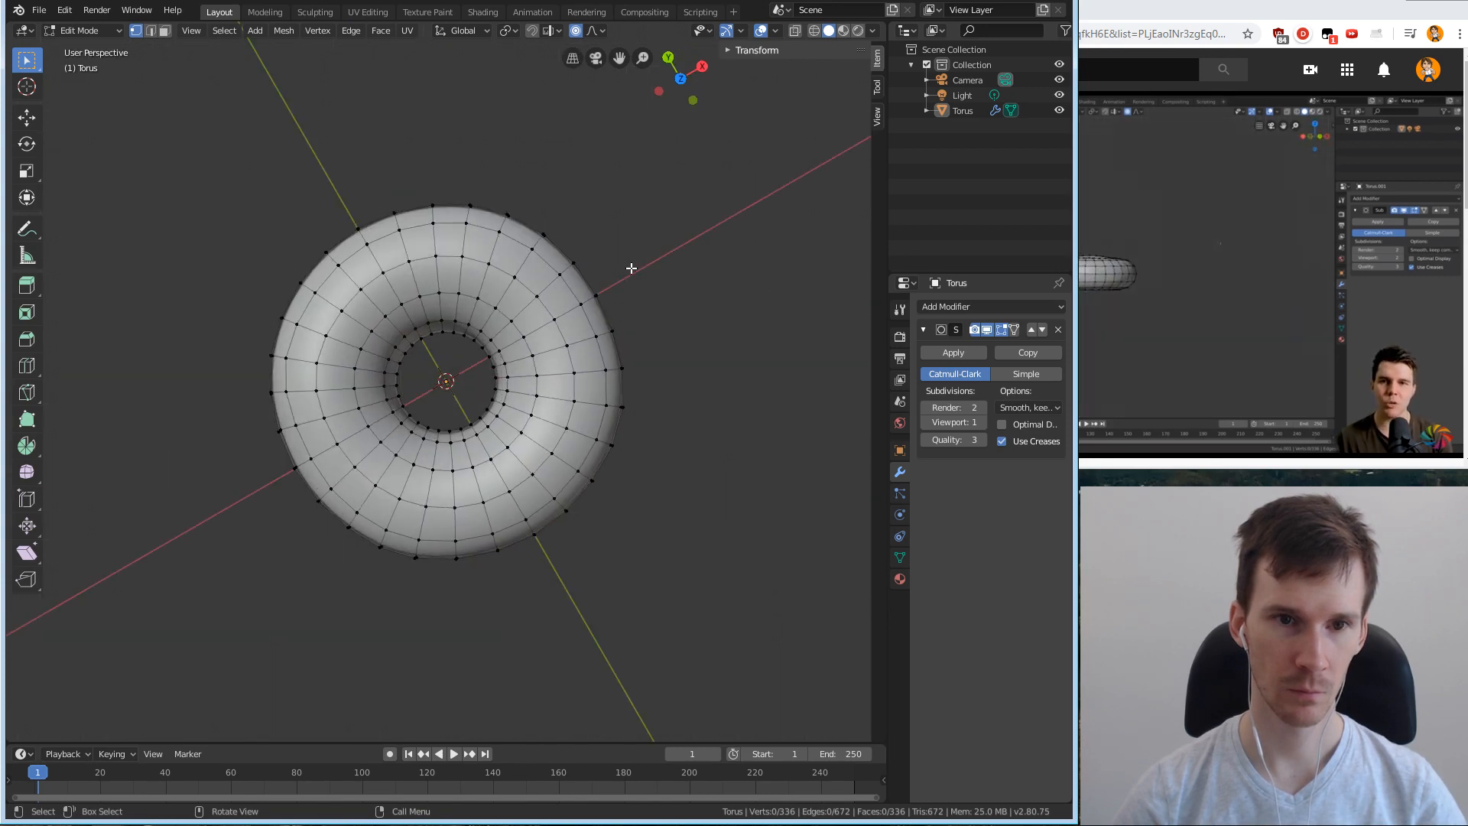
{"action": "key", "text": "KP_1"}
{"action": "middle_click_drag", "start_coordinate": [629, 265], "coordinate": [558, 428]}
{"action": "key", "text": "KP_1"}
{"action": "scroll", "coordinate": [514, 308], "scroll_direction": "up", "scroll_amount": 1}
{"action": "key", "text": "KP_5"}
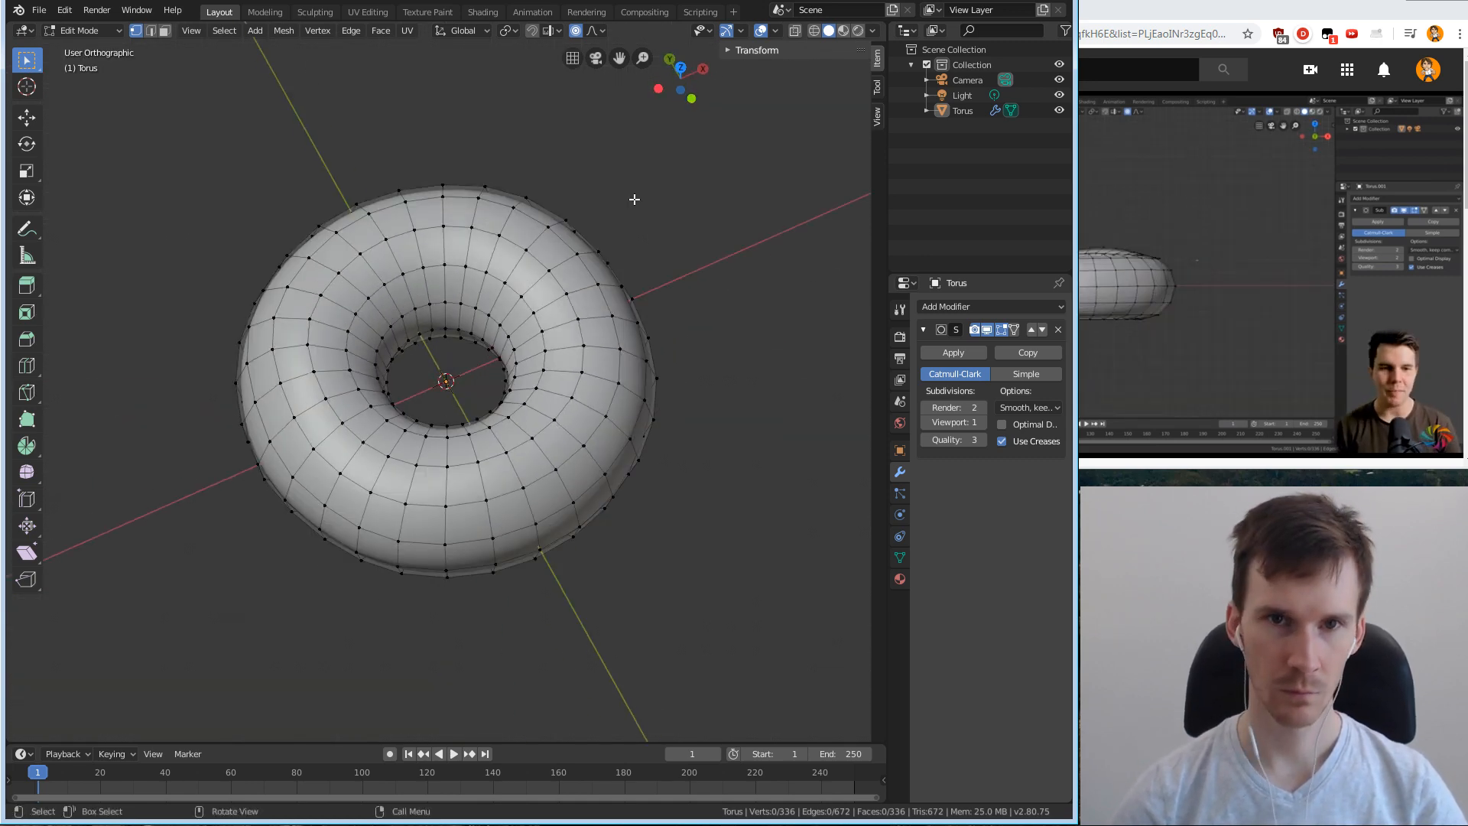
Turn on X-ray in front view and box-select all upper vertex rows of the torus through the mesh.
{"action": "left_click_drag", "start_coordinate": [700, 79], "coordinate": [693, 121]}
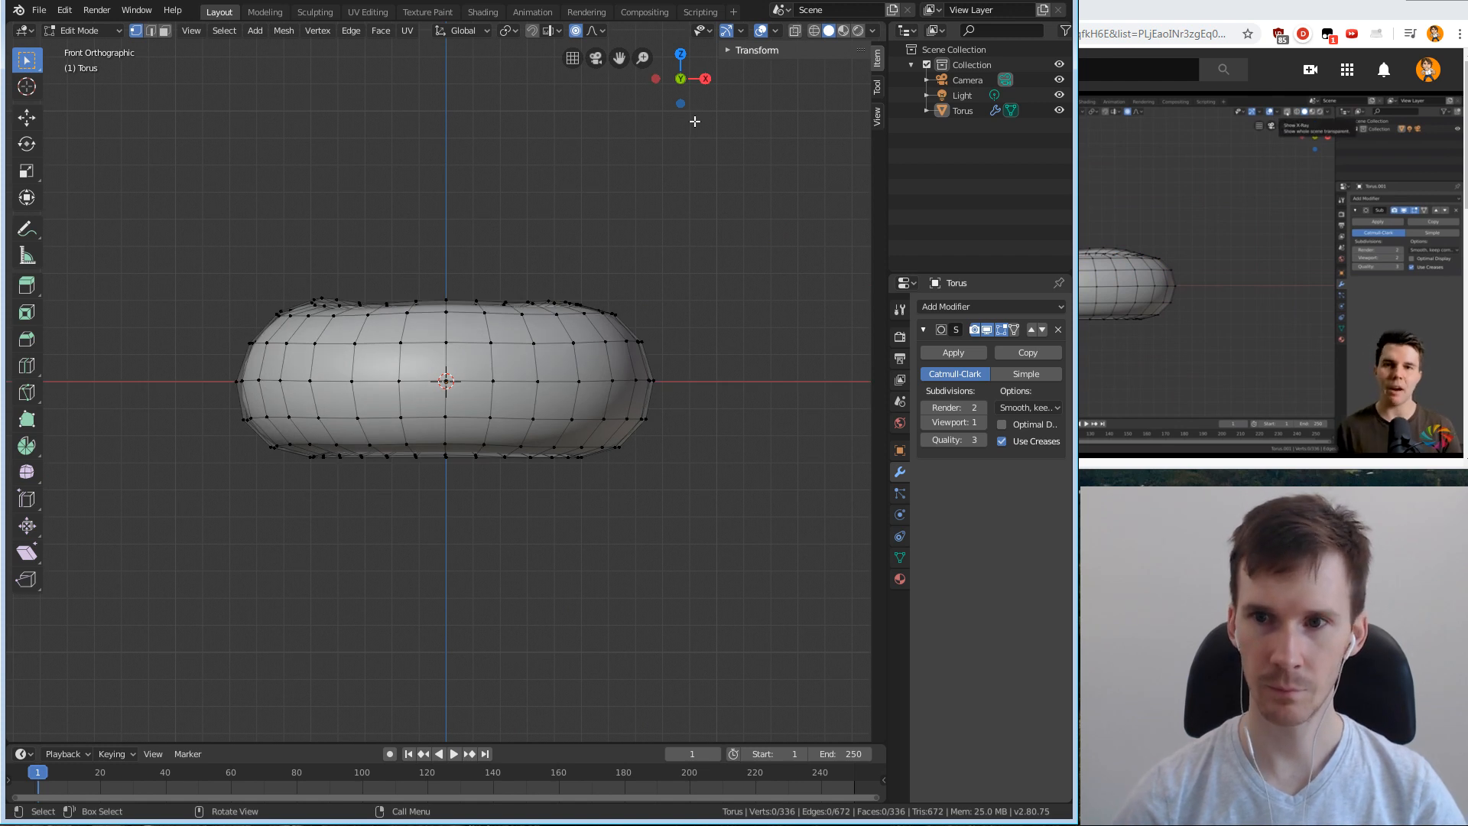
{"action": "key", "text": "x"}
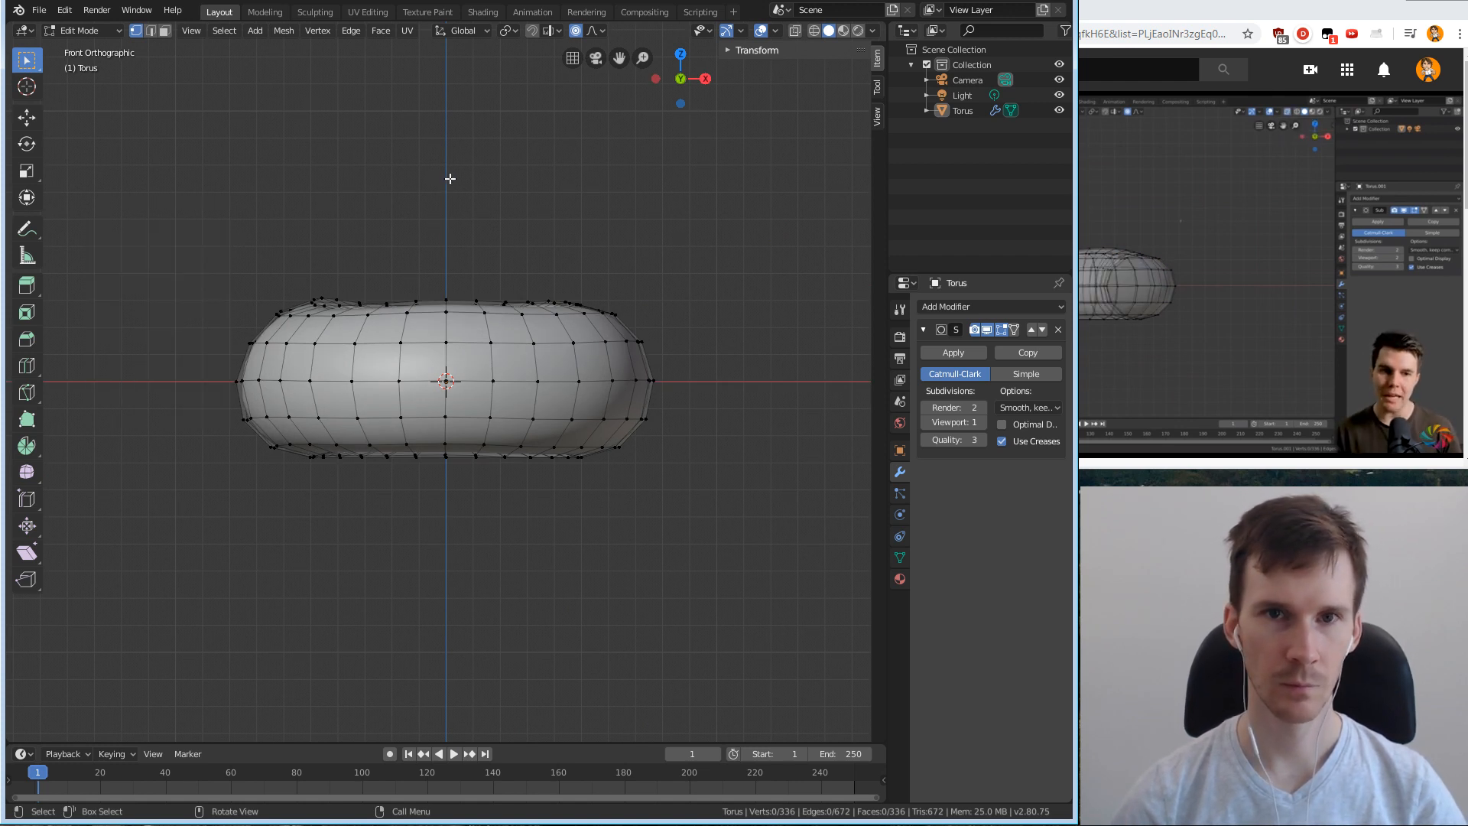
{"action": "key", "text": "alt+z"}
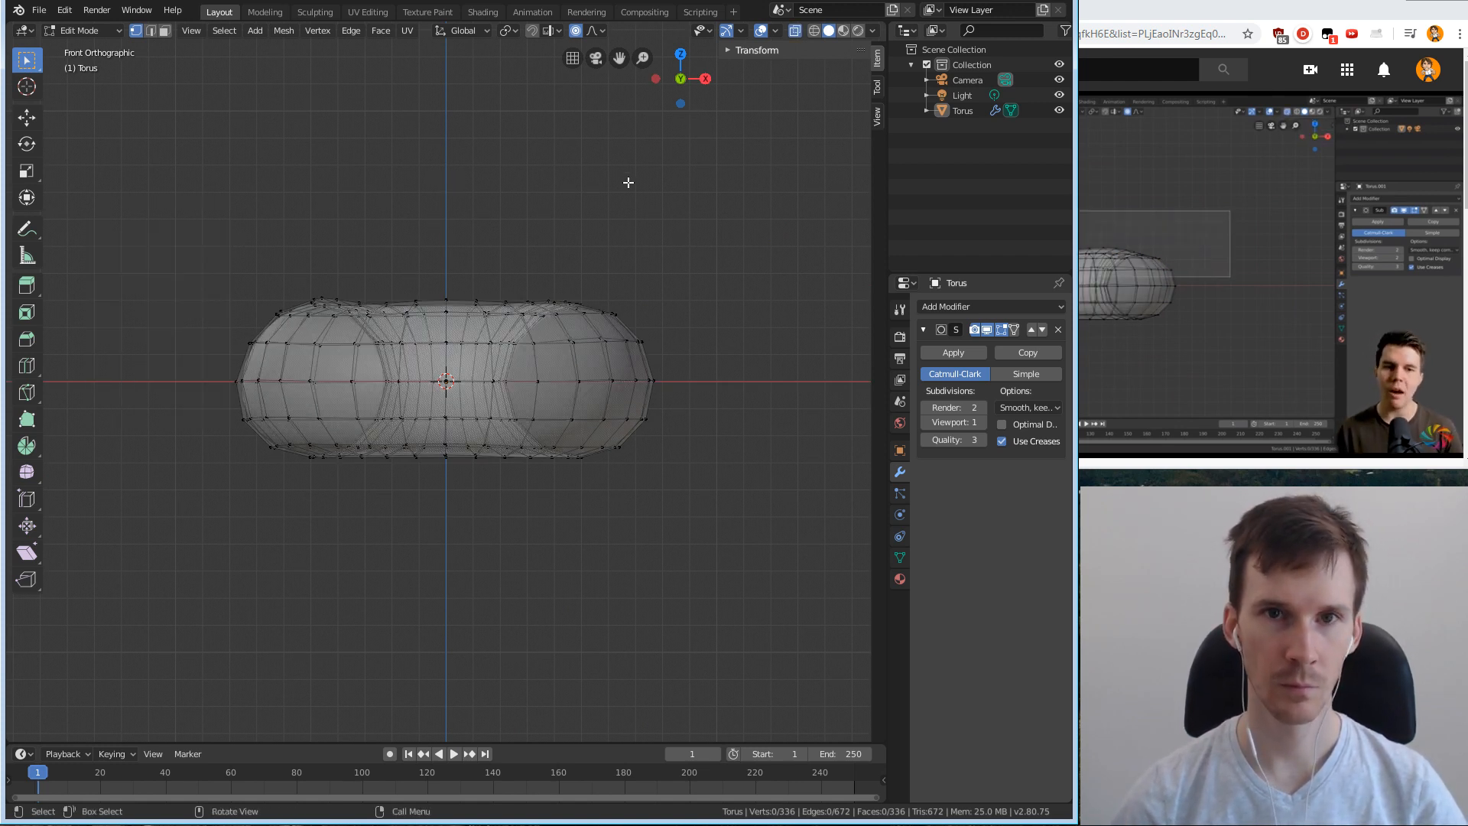
{"action": "key", "text": "alt+z"}
{"action": "left_click", "coordinate": [795, 30]}
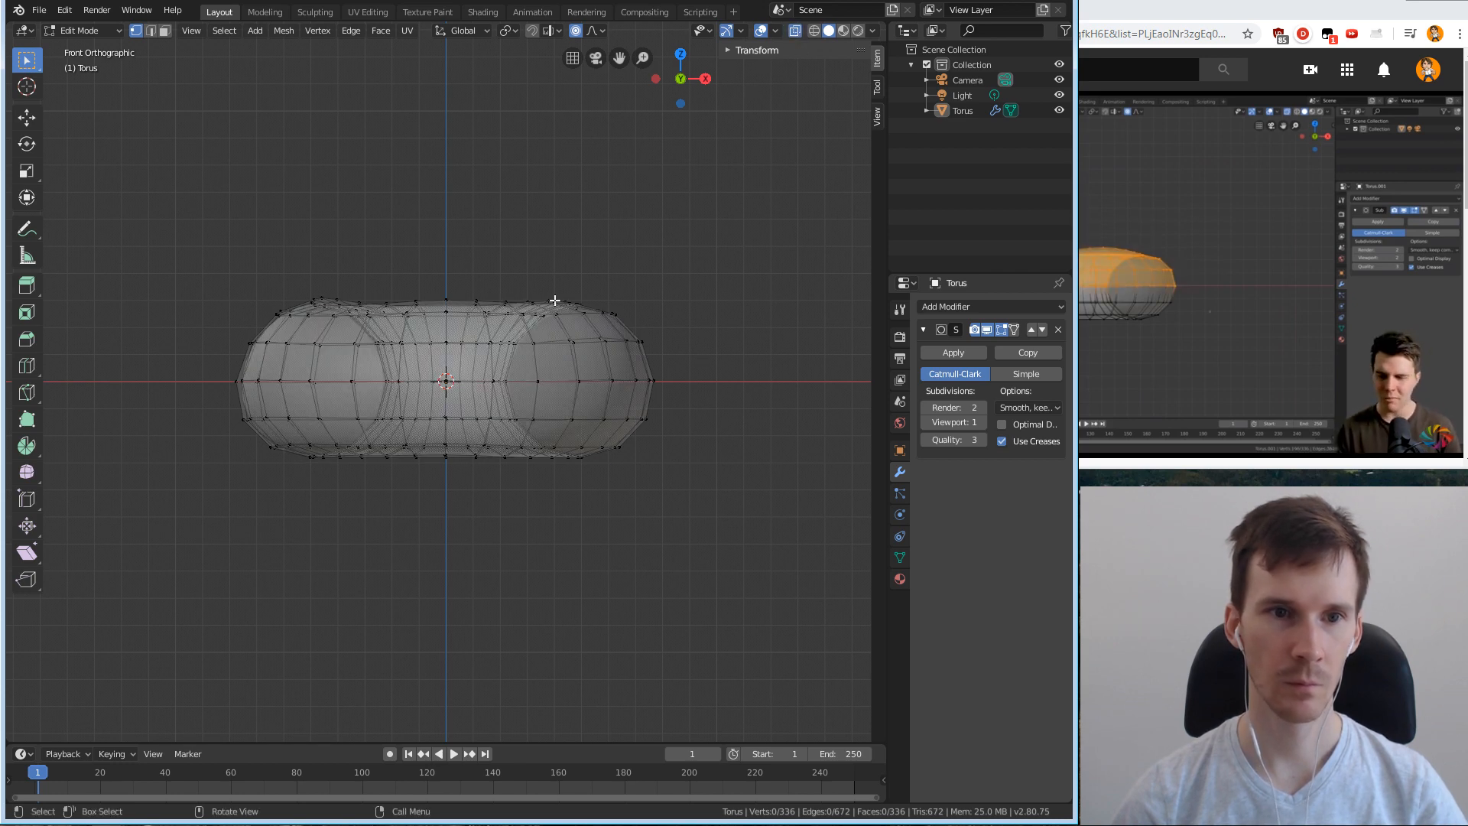
{"action": "left_click_drag", "start_coordinate": [191, 264], "coordinate": [708, 357]}
{"action": "middle_click_drag", "start_coordinate": [708, 358], "coordinate": [831, 433]}
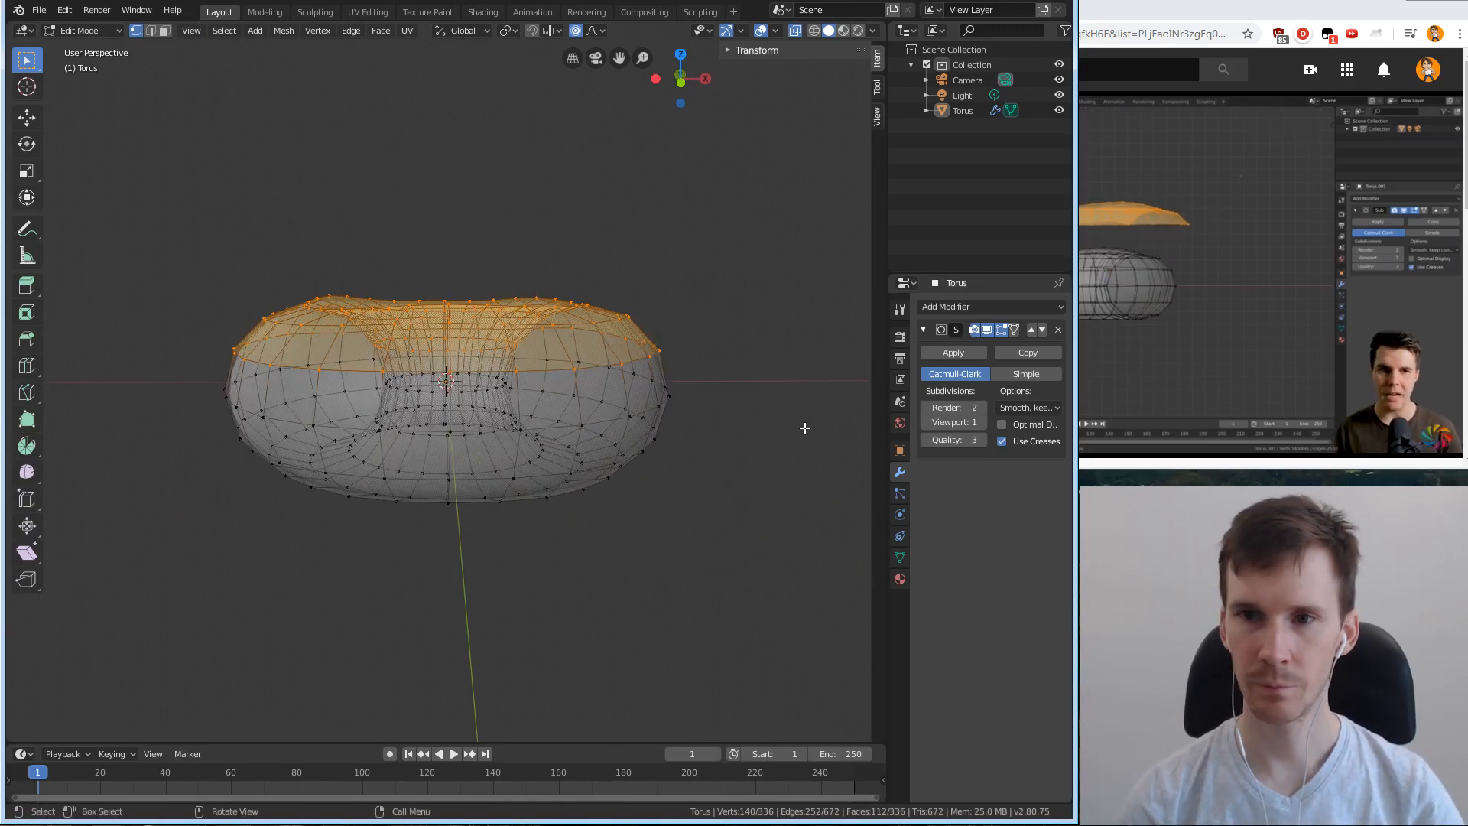
Duplicate the selected upper geometry in place, separate the selection into its own object, and return to Object Mode.
{"action": "key", "text": "e"}
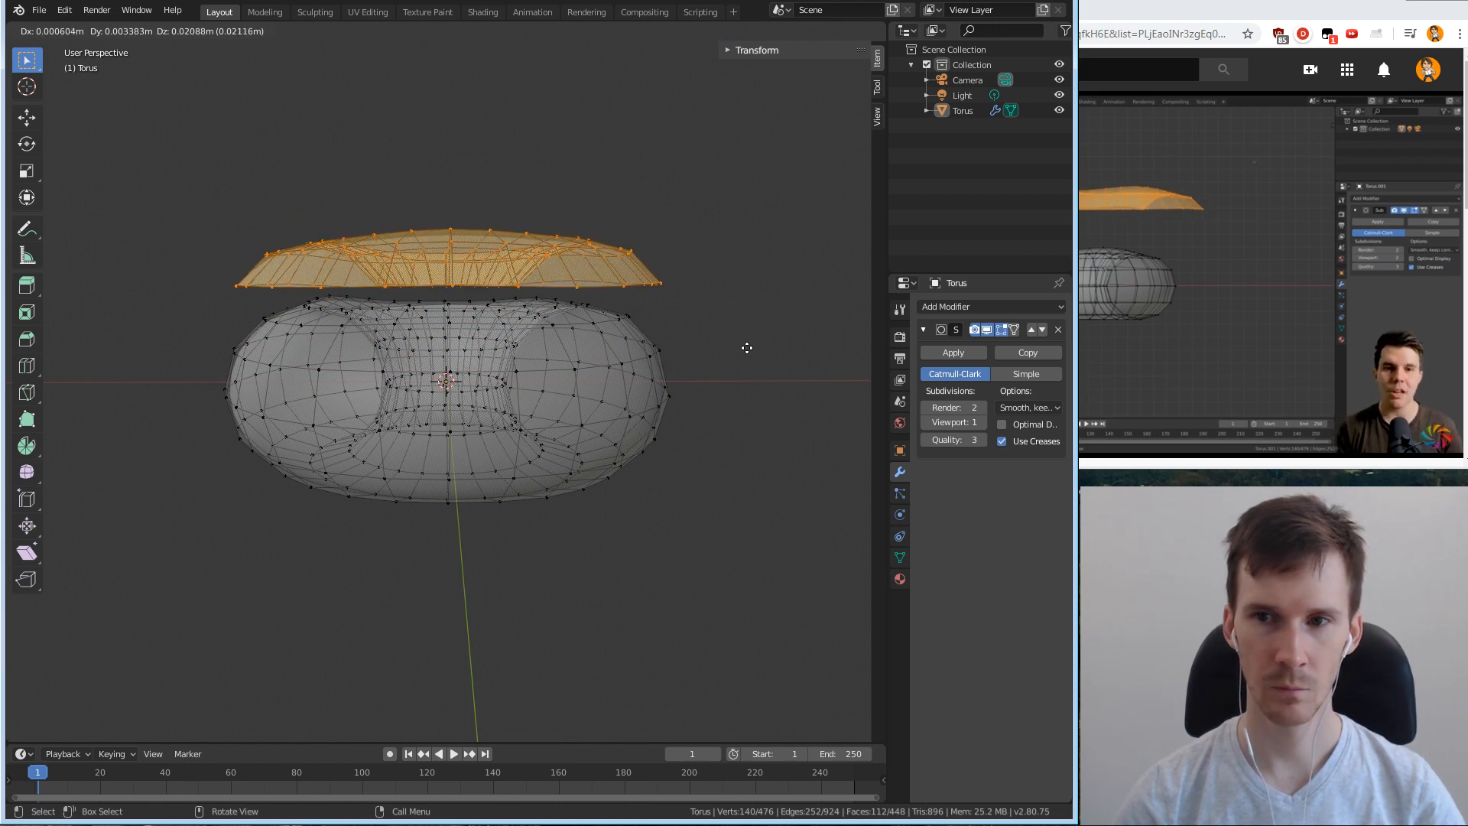
{"action": "right_click", "coordinate": [746, 348]}
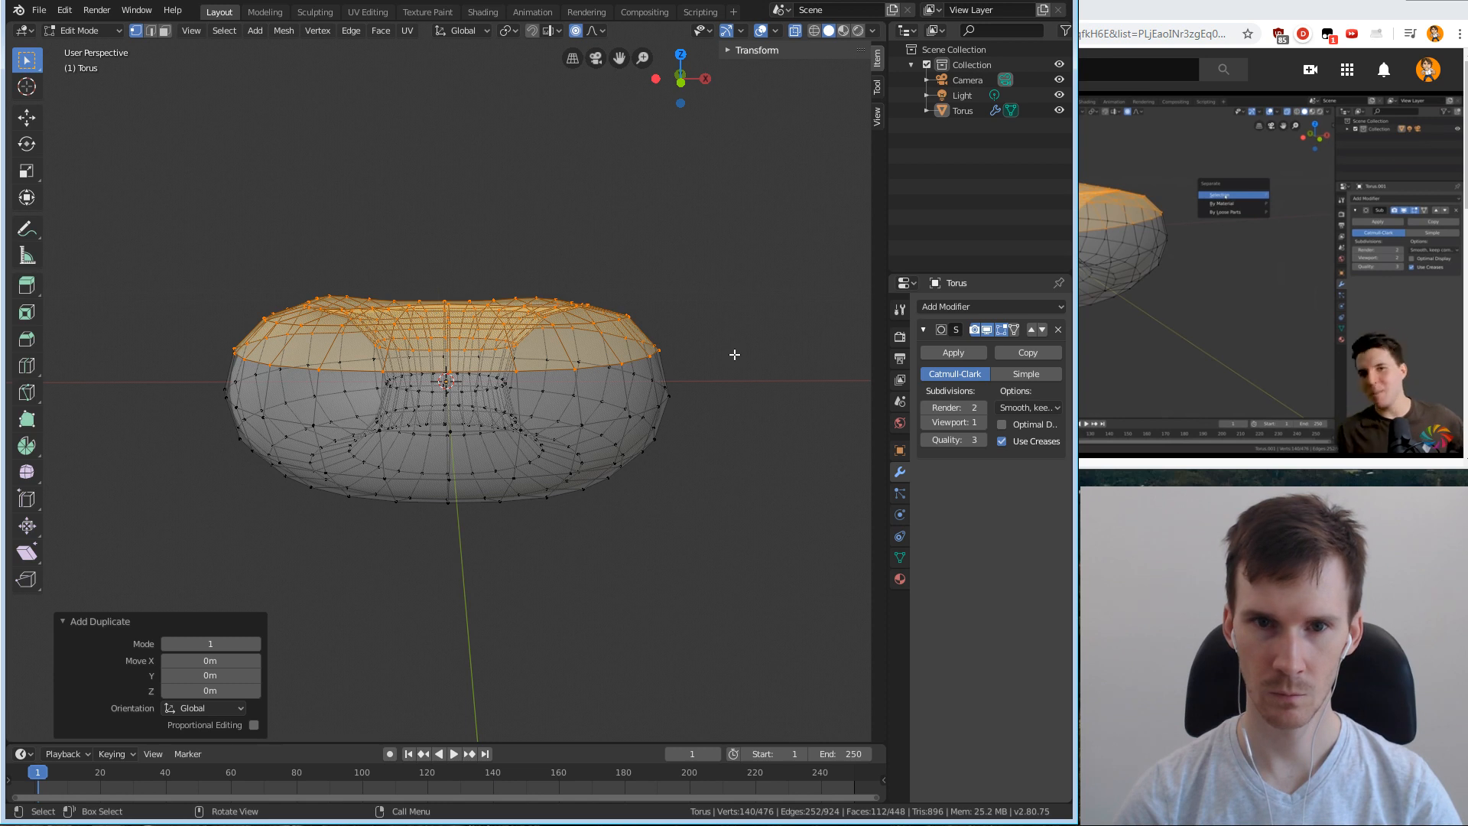
{"action": "key", "text": "p"}
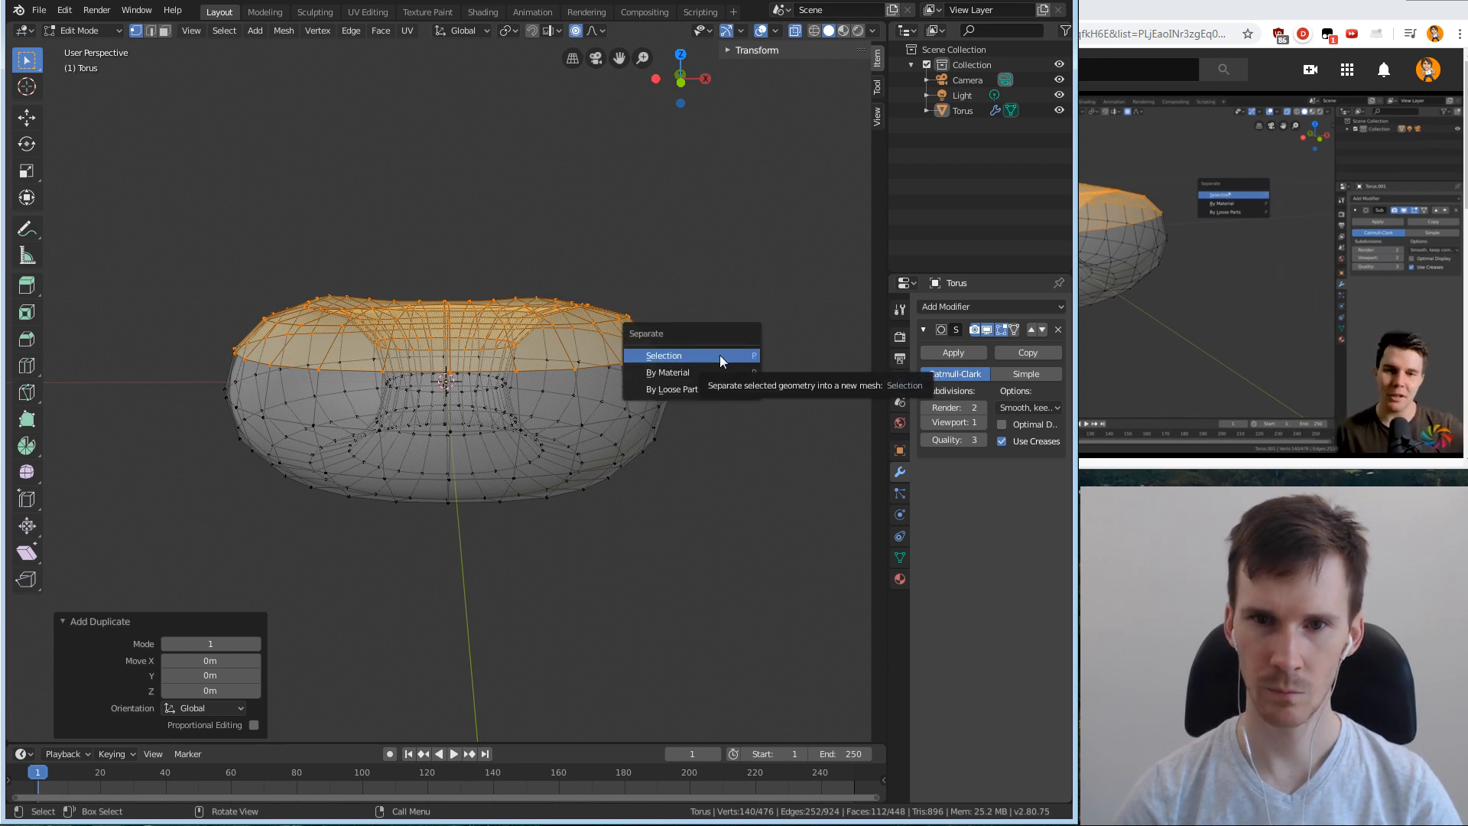
{"action": "left_click", "coordinate": [720, 355]}
{"action": "middle_click_drag", "start_coordinate": [718, 353], "coordinate": [760, 436]}
{"action": "key", "text": "Tab"}
{"action": "middle_click_drag", "start_coordinate": [646, 478], "coordinate": [681, 410]}
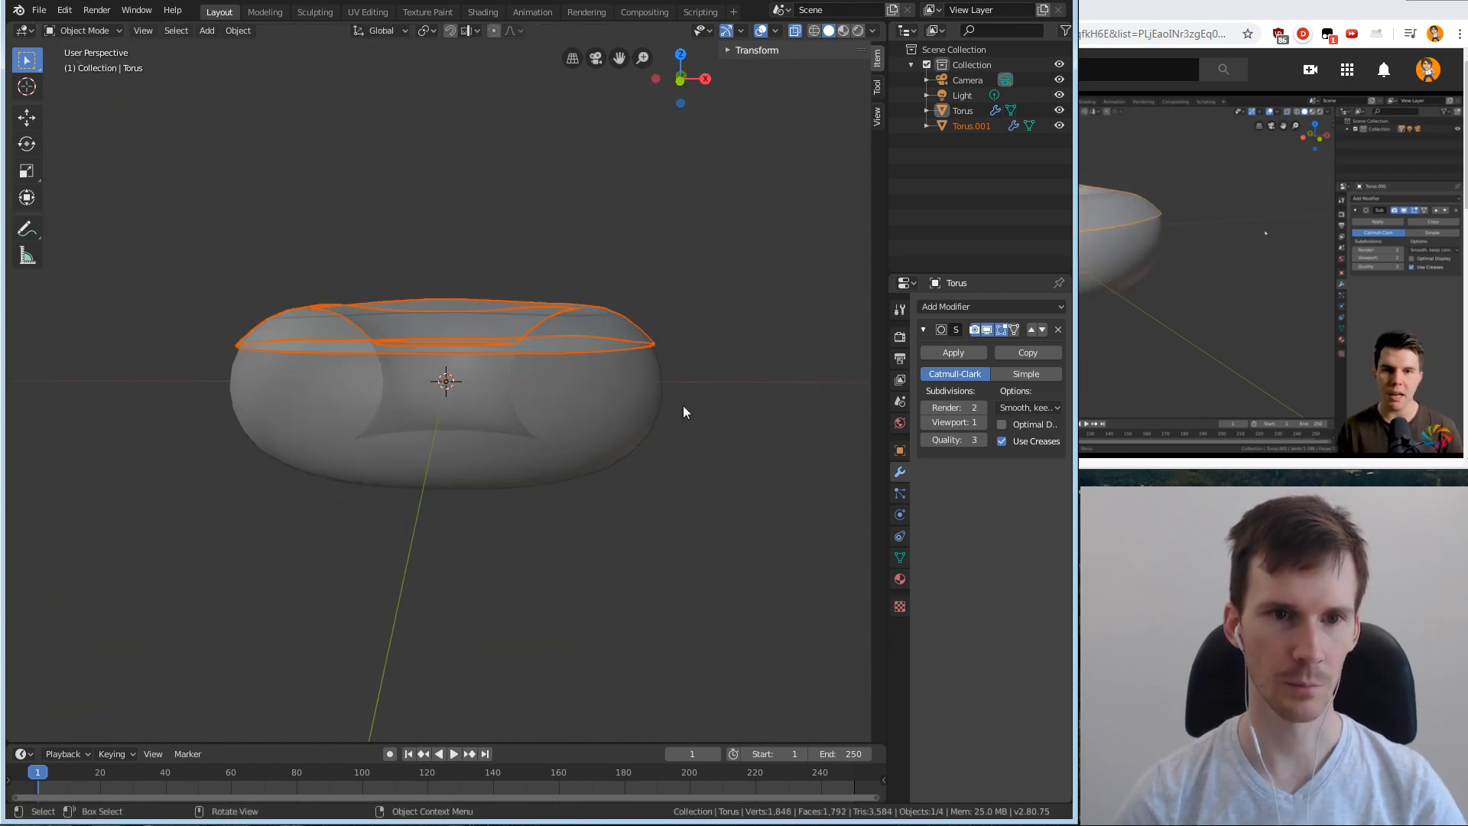
Select the full torus and the separated upper shell in turn to check that they are distinct objects.
{"action": "left_click", "coordinate": [623, 410]}
{"action": "left_click", "coordinate": [727, 331]}
{"action": "left_click", "coordinate": [579, 337]}
{"action": "left_click", "coordinate": [553, 383]}
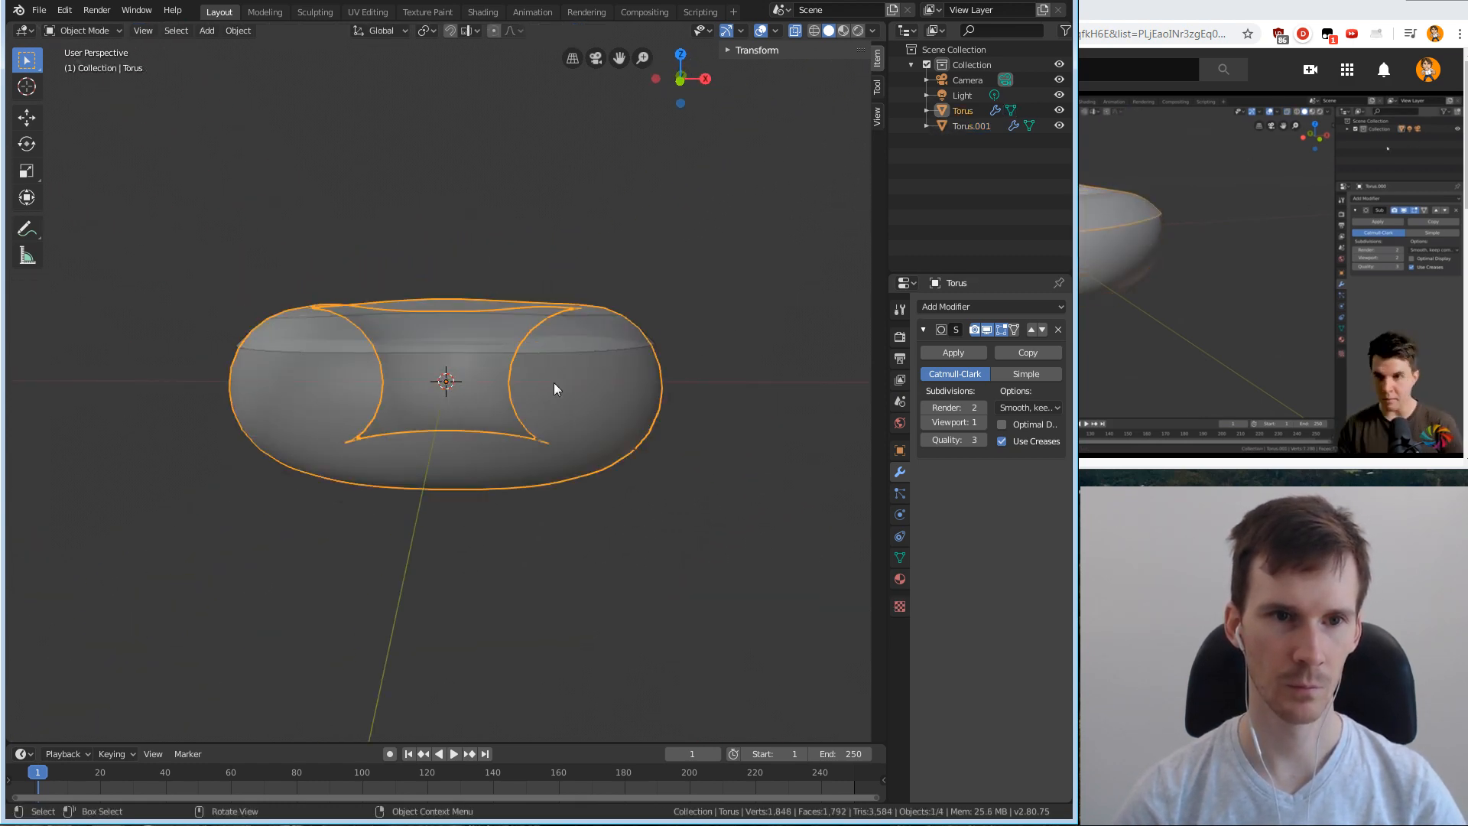
{"action": "left_click", "coordinate": [578, 335]}
{"action": "left_click", "coordinate": [716, 255]}
Follow the next part of the YouTube tutorial in the browser, pausing and resuming playback.
{"action": "left_click", "coordinate": [1209, 467]}
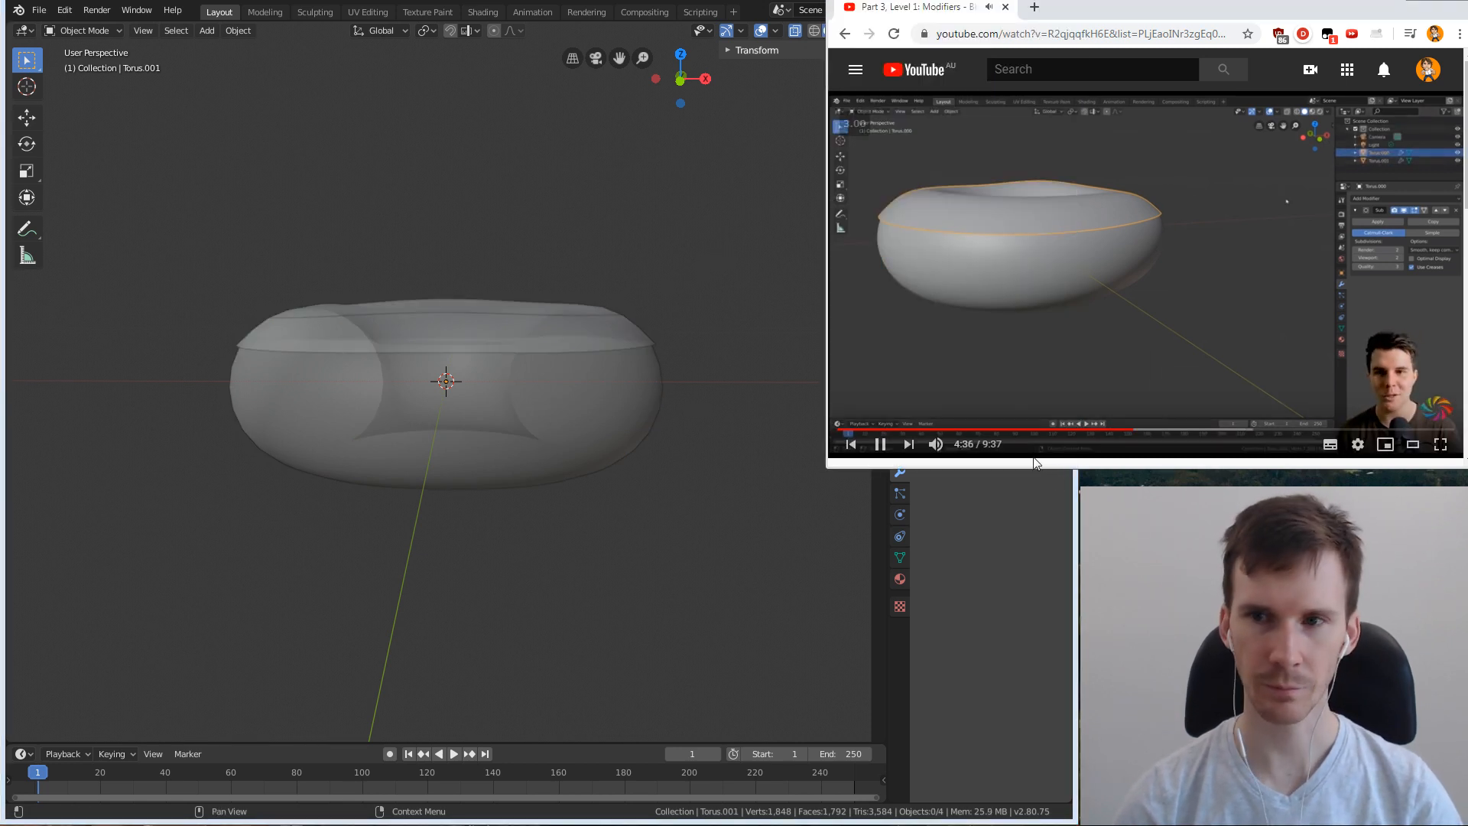
{"action": "left_click", "coordinate": [685, 361]}
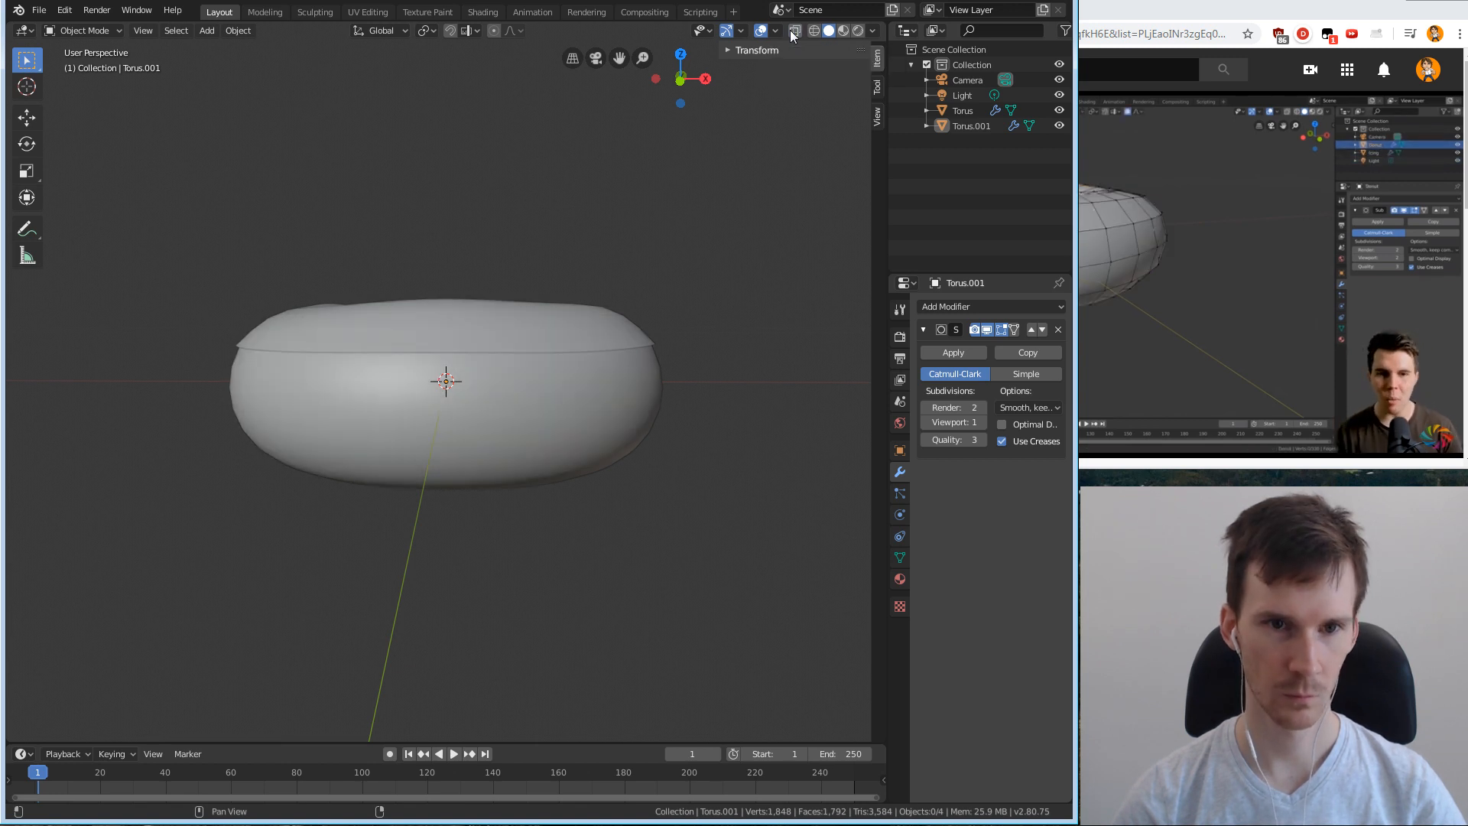
{"action": "left_click", "coordinate": [1188, 310]}
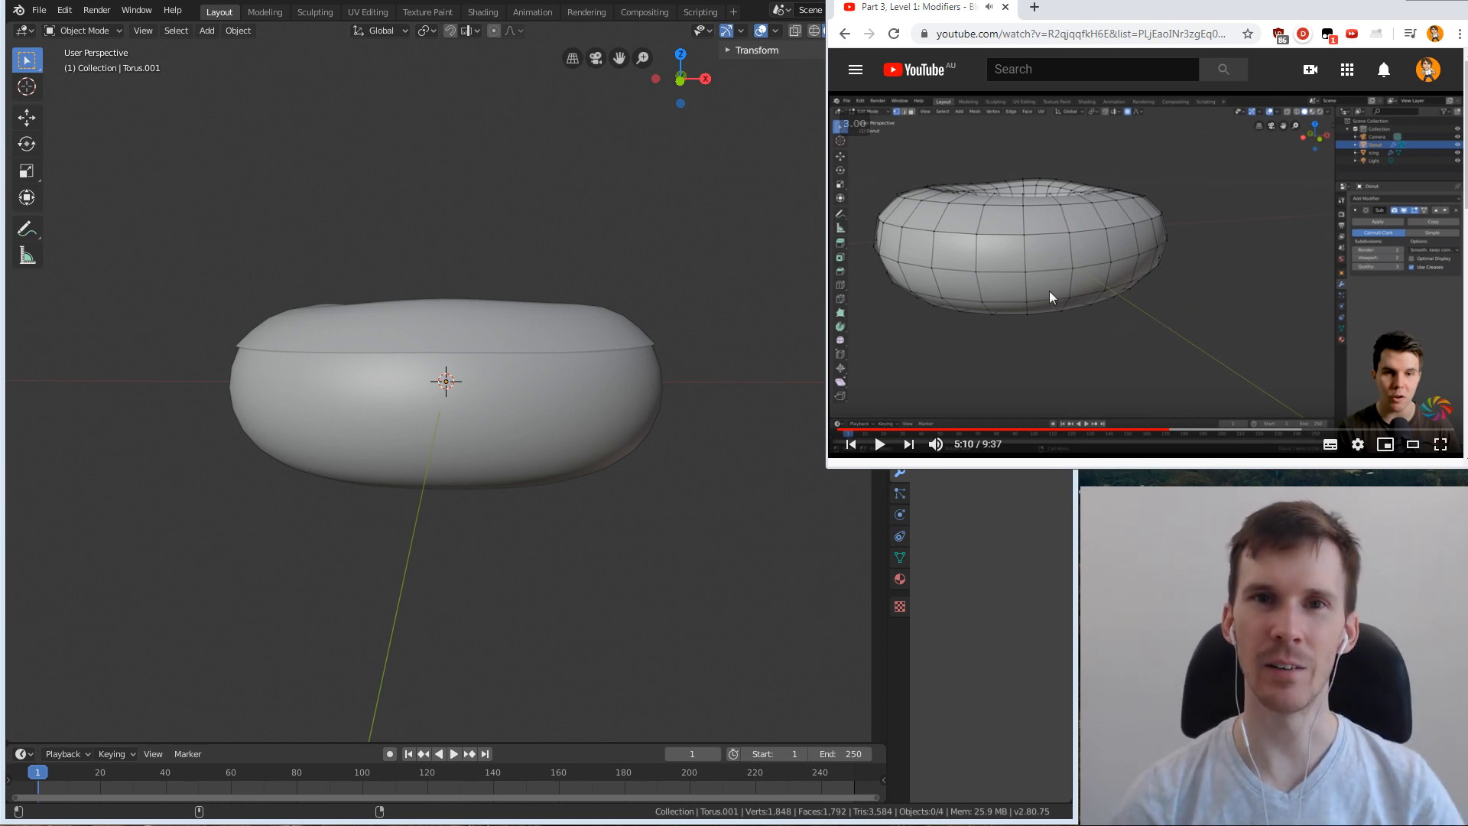
{"action": "left_click", "coordinate": [763, 141]}
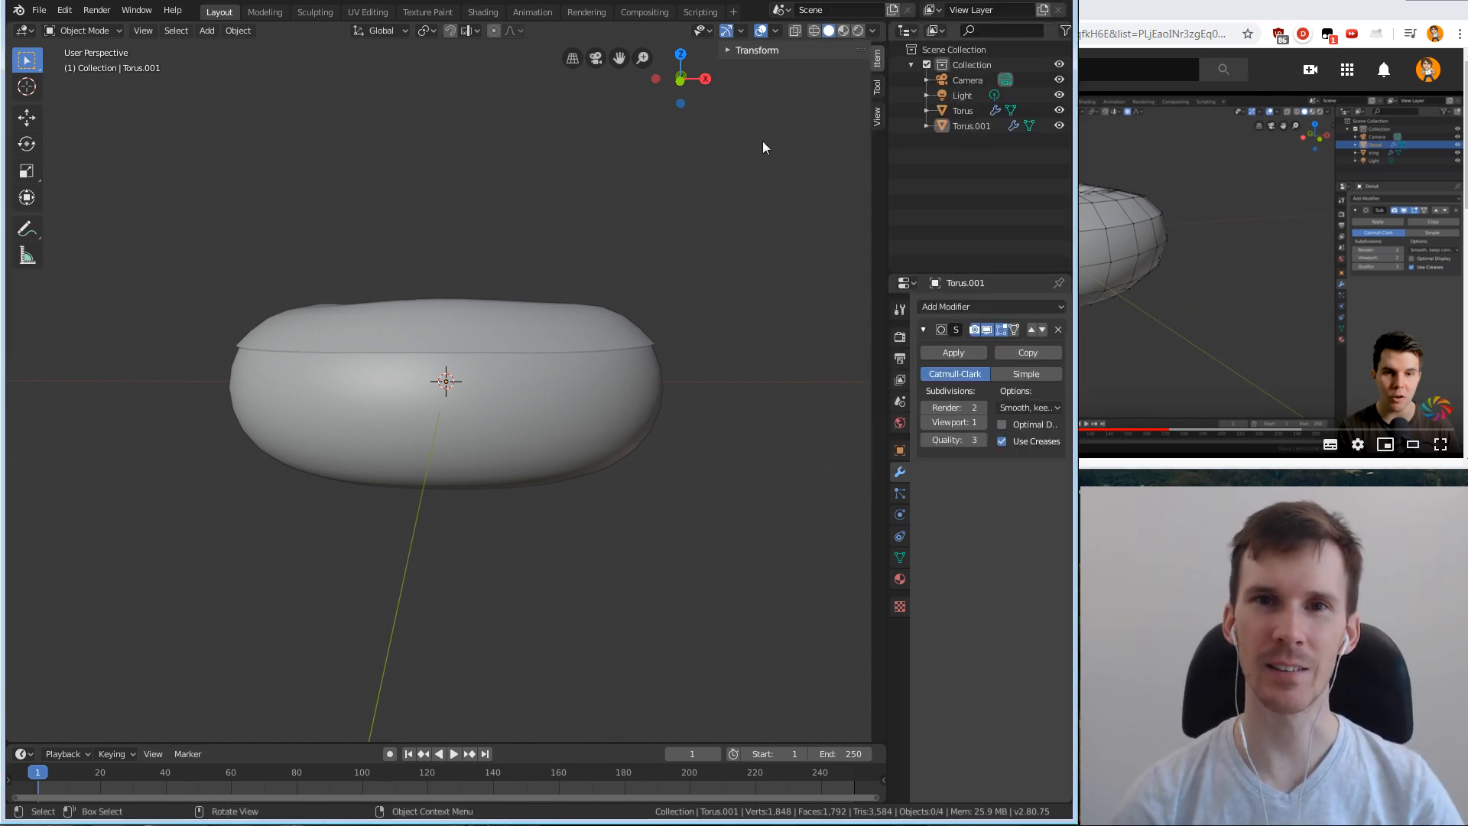
{"action": "left_click", "coordinate": [794, 30]}
{"action": "left_click", "coordinate": [1218, 269]}
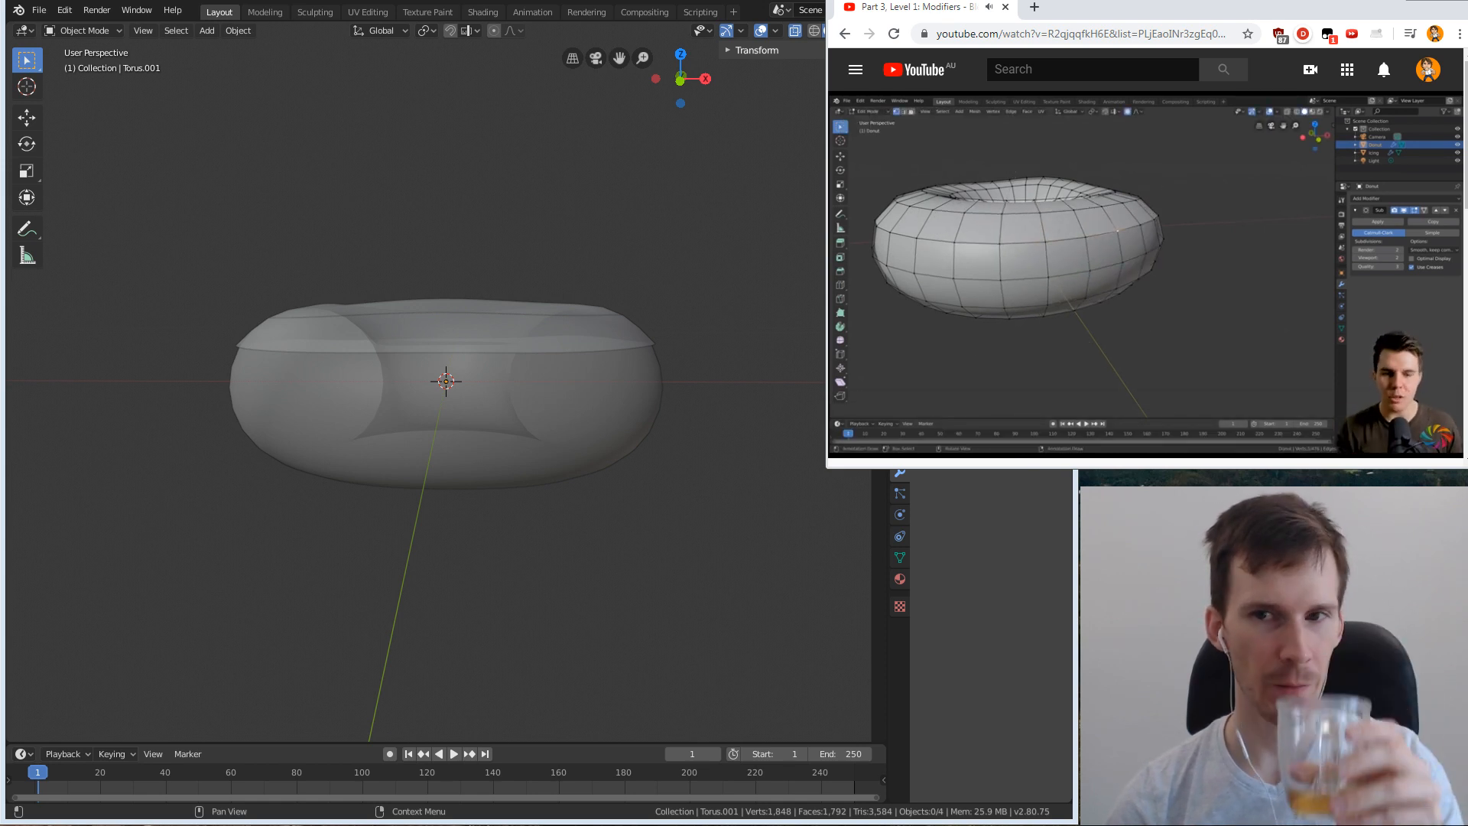
{"action": "middle_click_drag", "start_coordinate": [778, 410], "coordinate": [681, 419]}
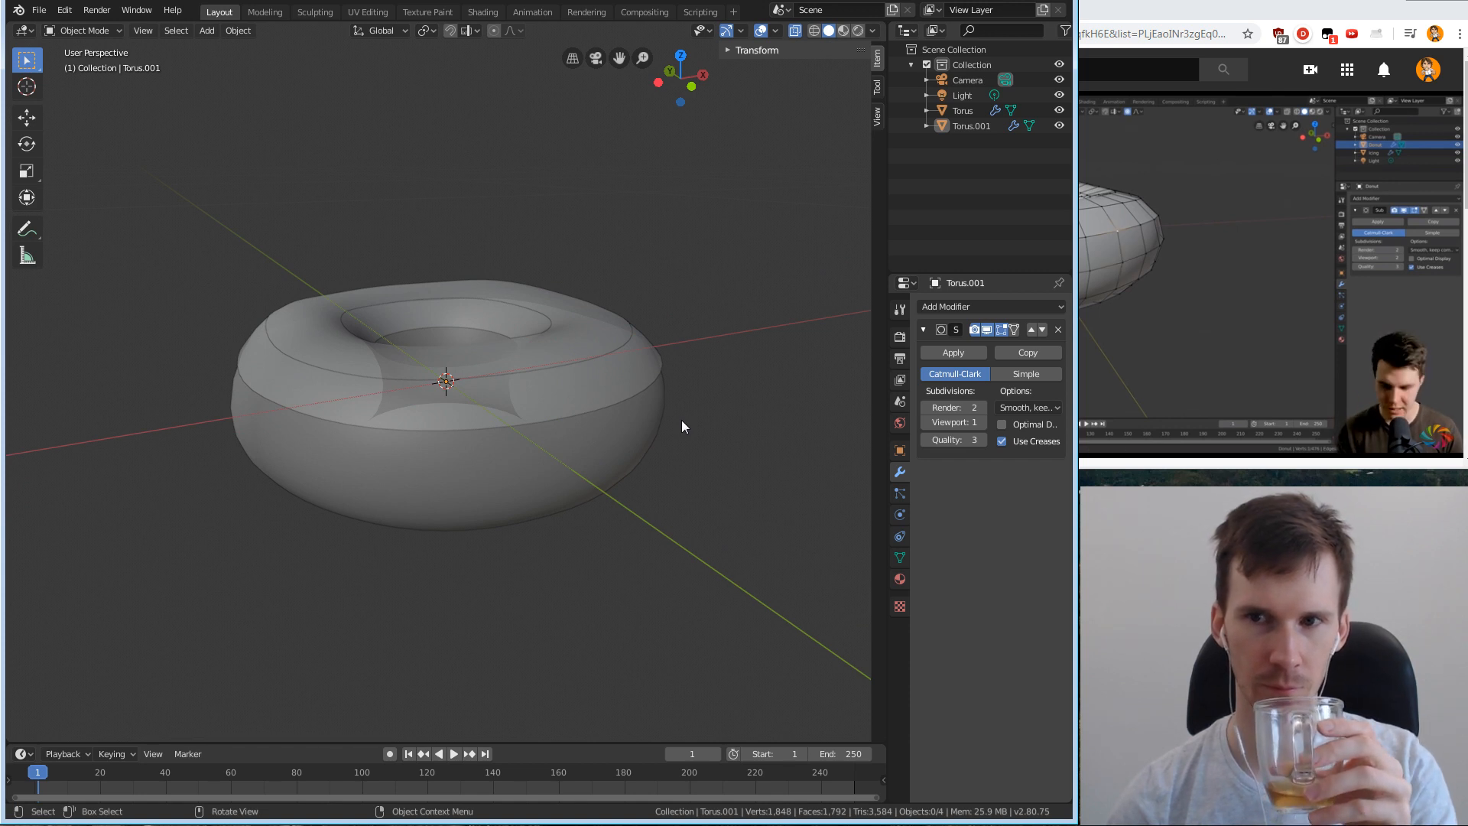
{"action": "left_click", "coordinate": [1154, 467]}
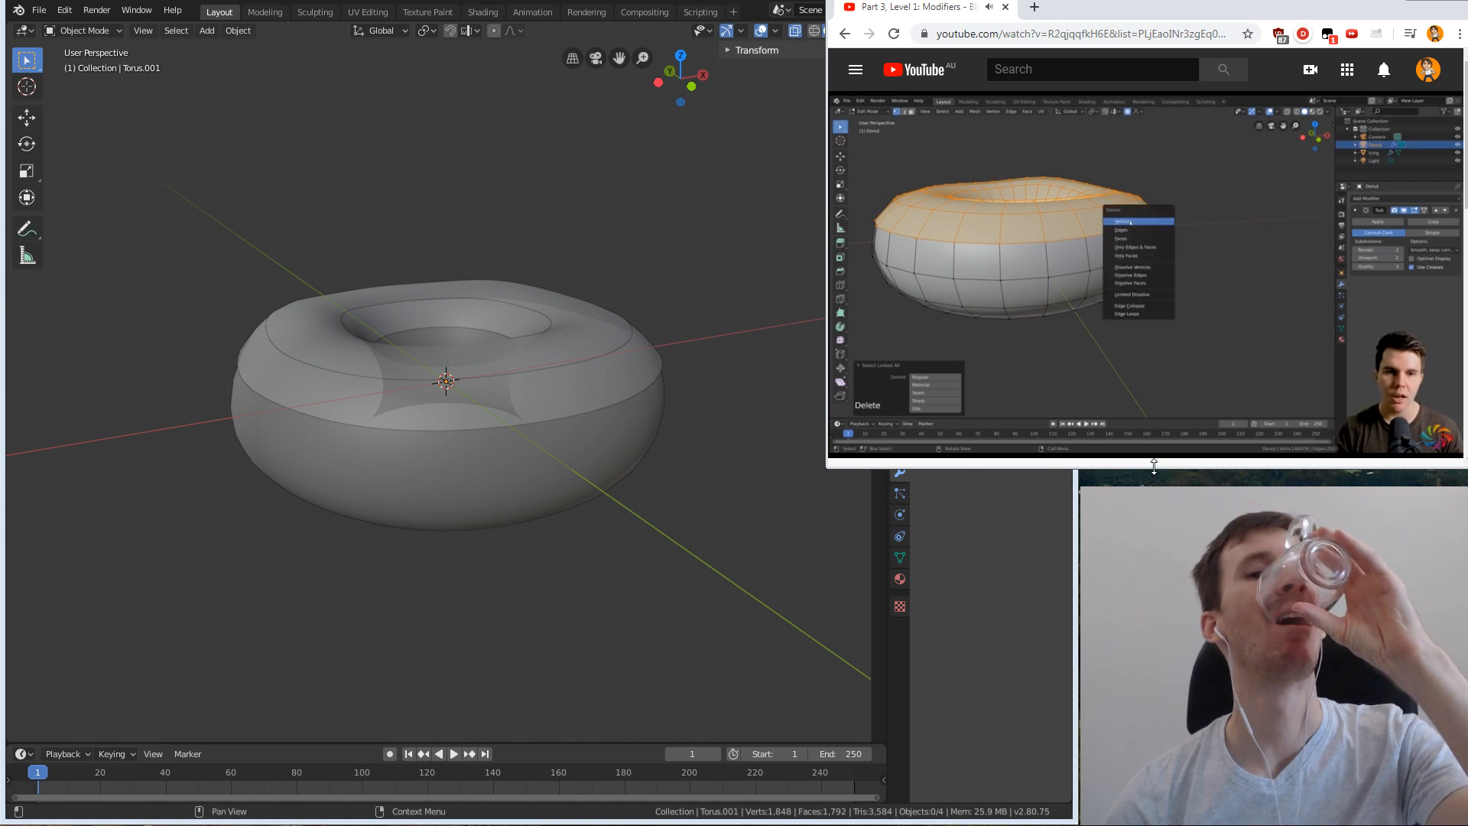
Check the full torus in Edit Mode for leftover duplicate geometry by selecting its linked vertices, and return to Object Mode.
{"action": "left_click", "coordinate": [583, 447]}
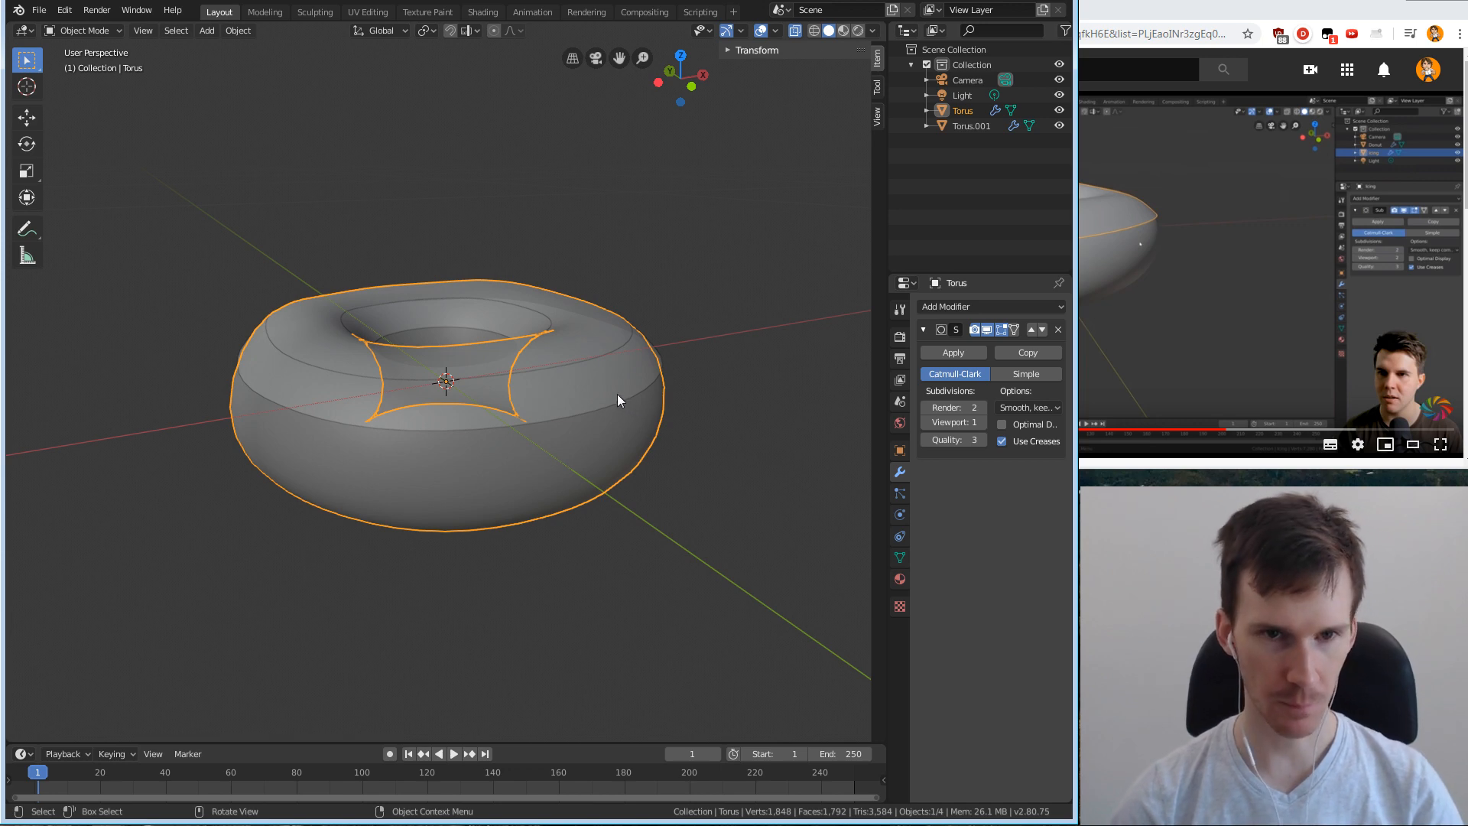
{"action": "key", "text": "Tab"}
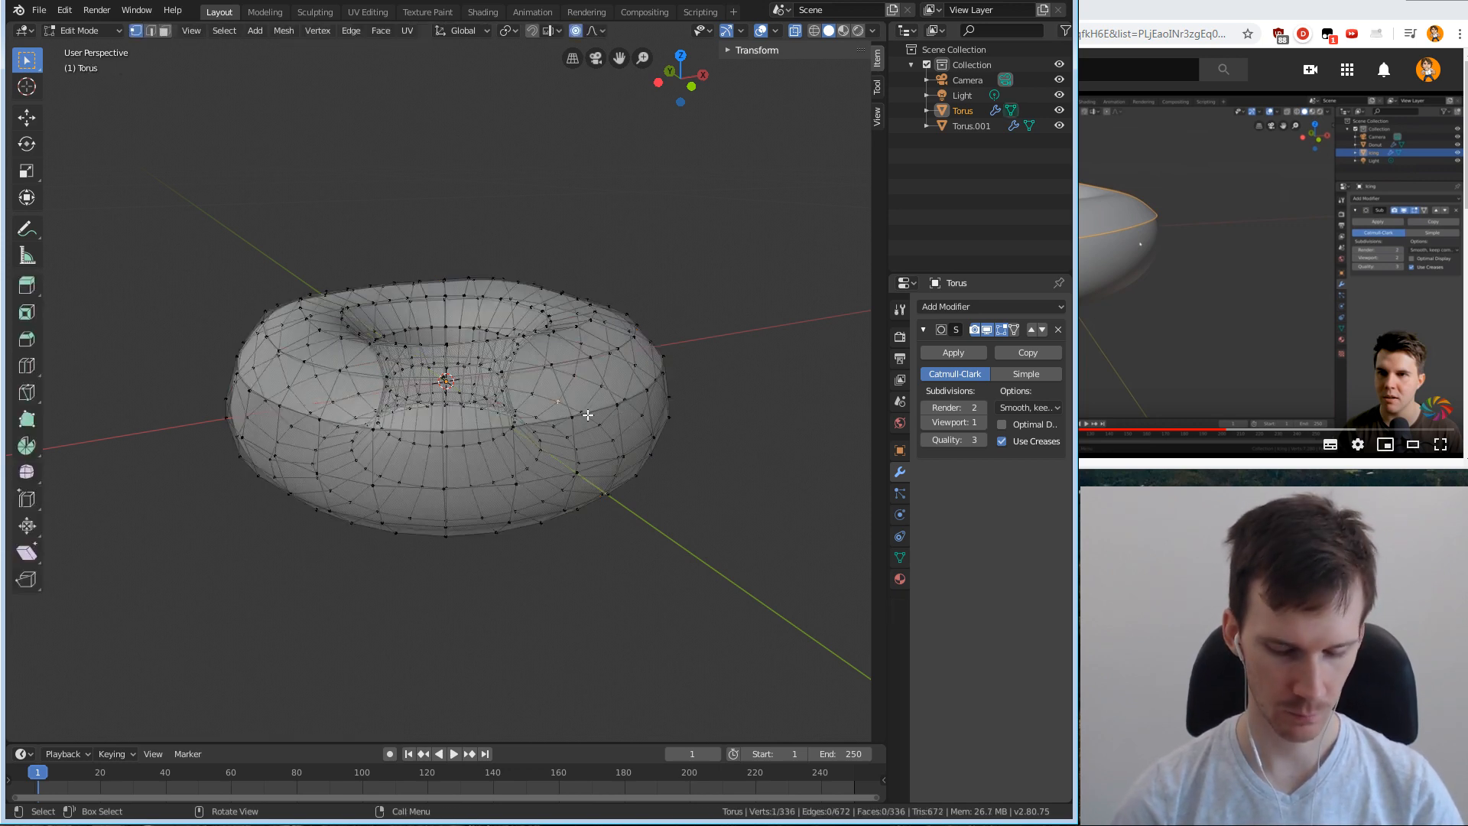
{"action": "key", "text": "ctrl+l"}
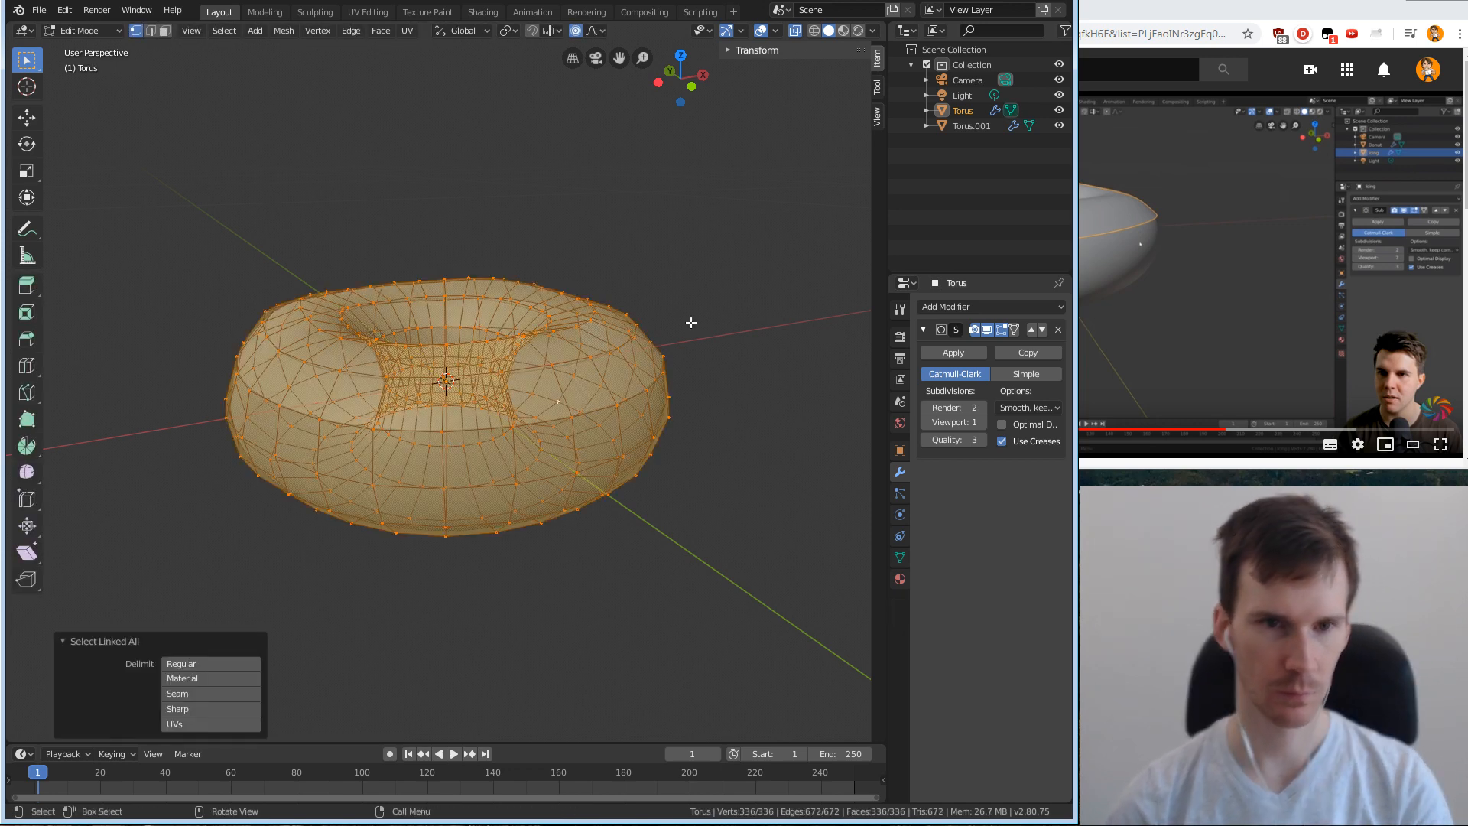
{"action": "left_click", "coordinate": [1117, 310]}
{"action": "left_click", "coordinate": [754, 412]}
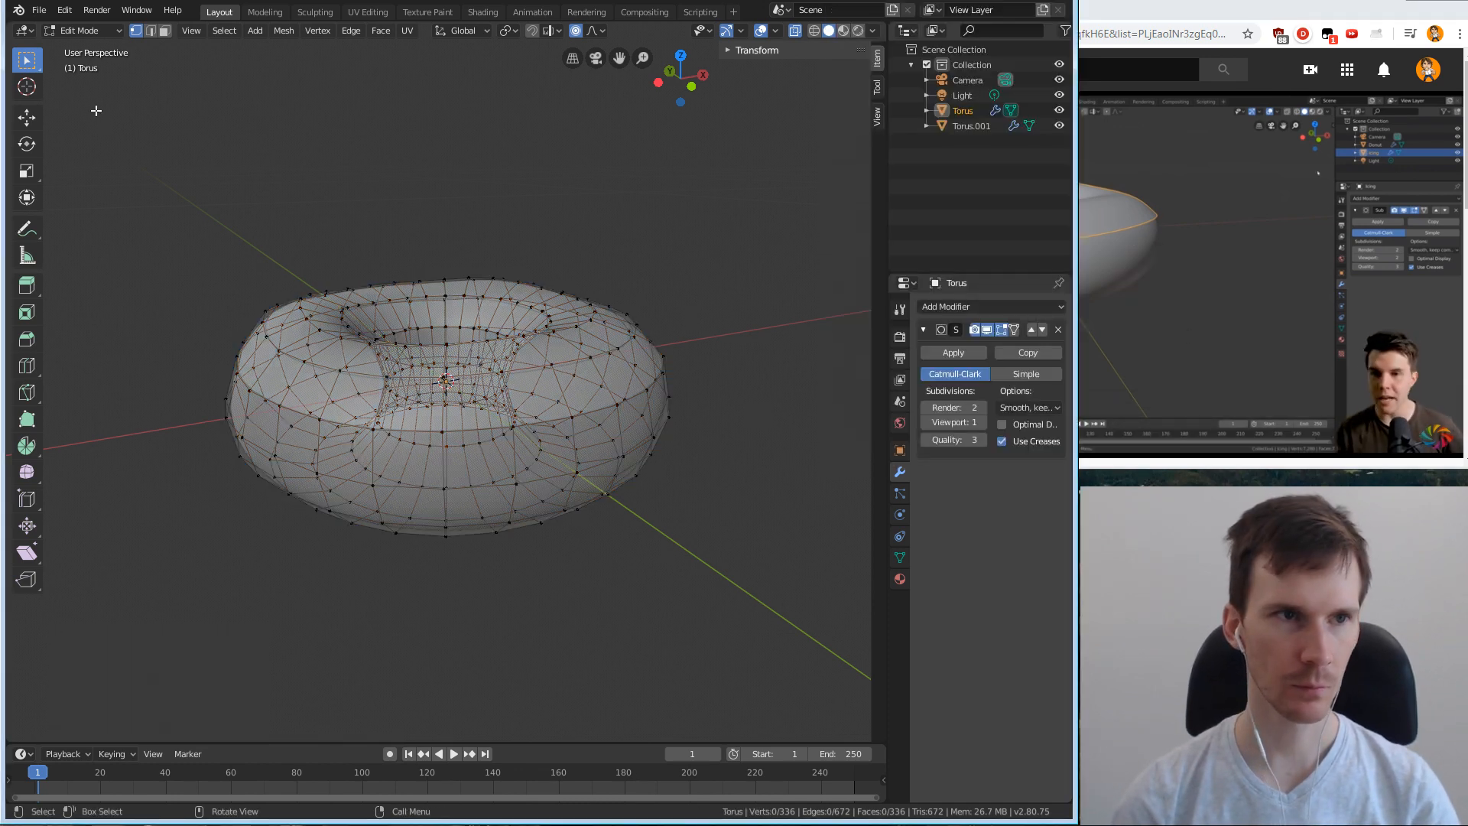
{"action": "middle_click_drag", "start_coordinate": [96, 111], "coordinate": [406, 256]}
{"action": "key", "text": "Tab"}
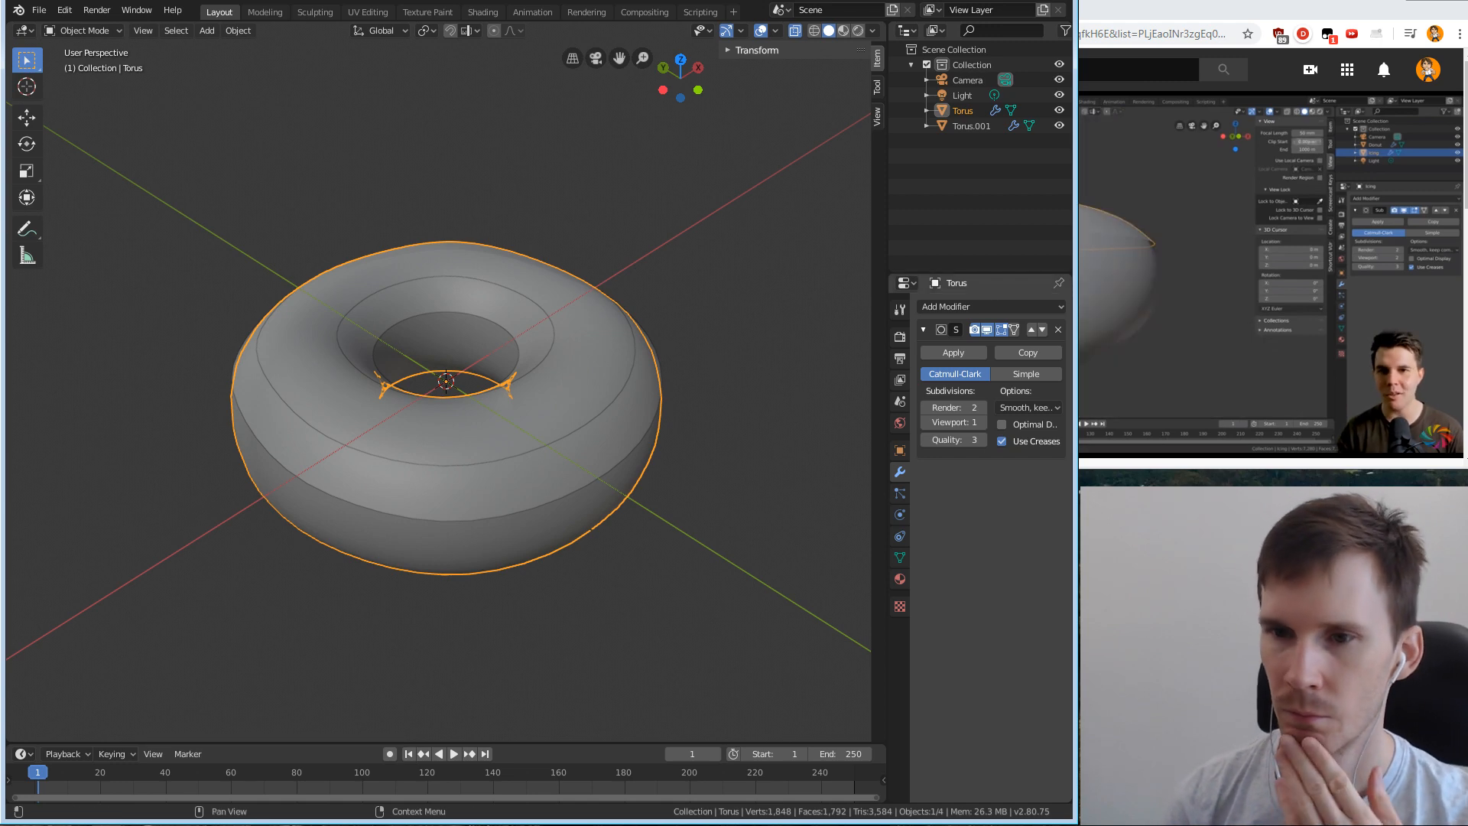
Examine up close the rim where the upper shell meets the torus, and select the shell.
{"action": "left_click", "coordinate": [1132, 469]}
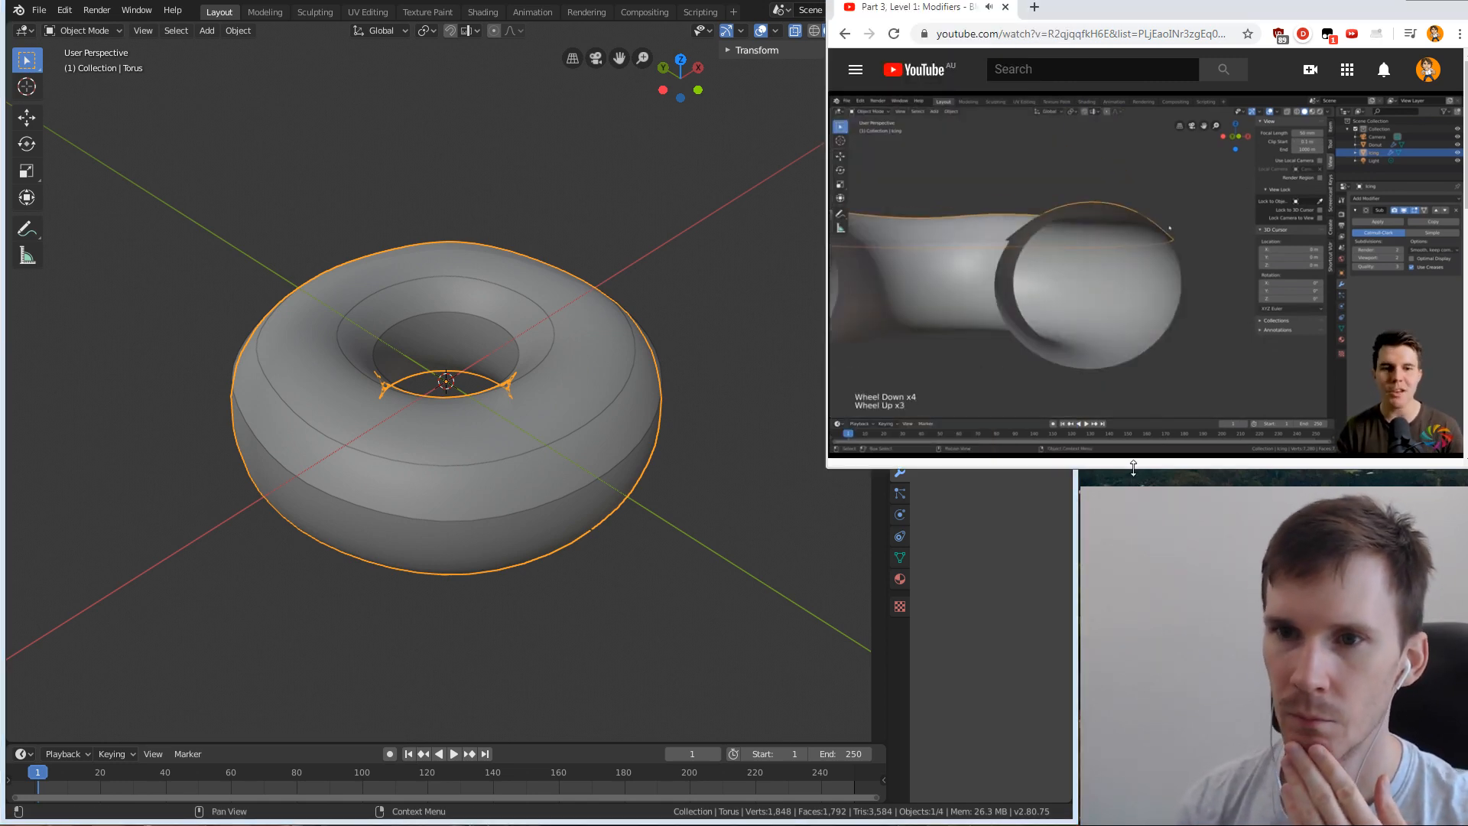
{"action": "left_click", "coordinate": [691, 377]}
{"action": "scroll", "coordinate": [694, 382], "scroll_direction": "up", "scroll_amount": 5}
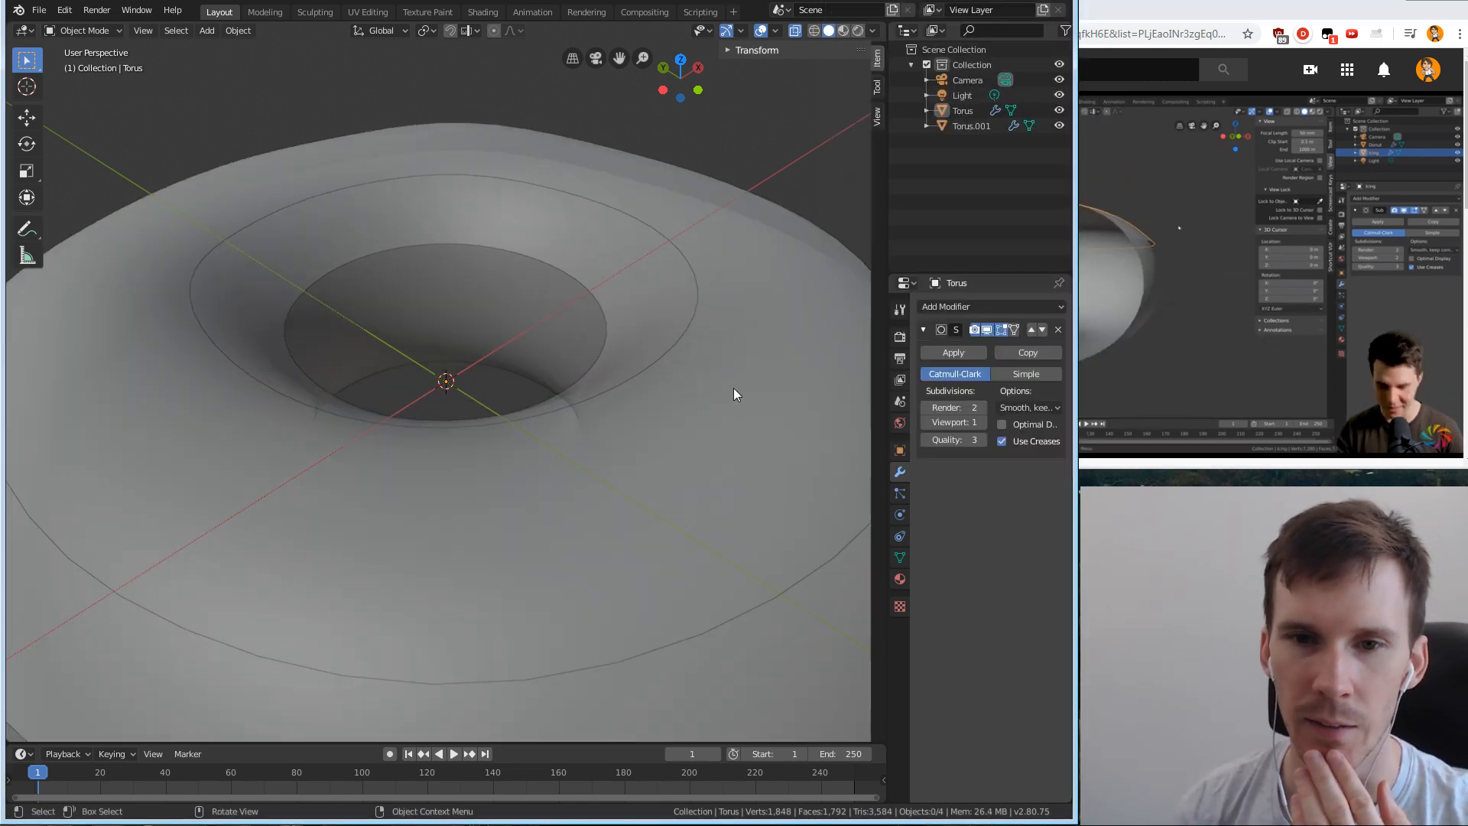
{"action": "middle_click_drag", "start_coordinate": [734, 393], "coordinate": [524, 346]}
{"action": "left_click", "coordinate": [664, 266]}
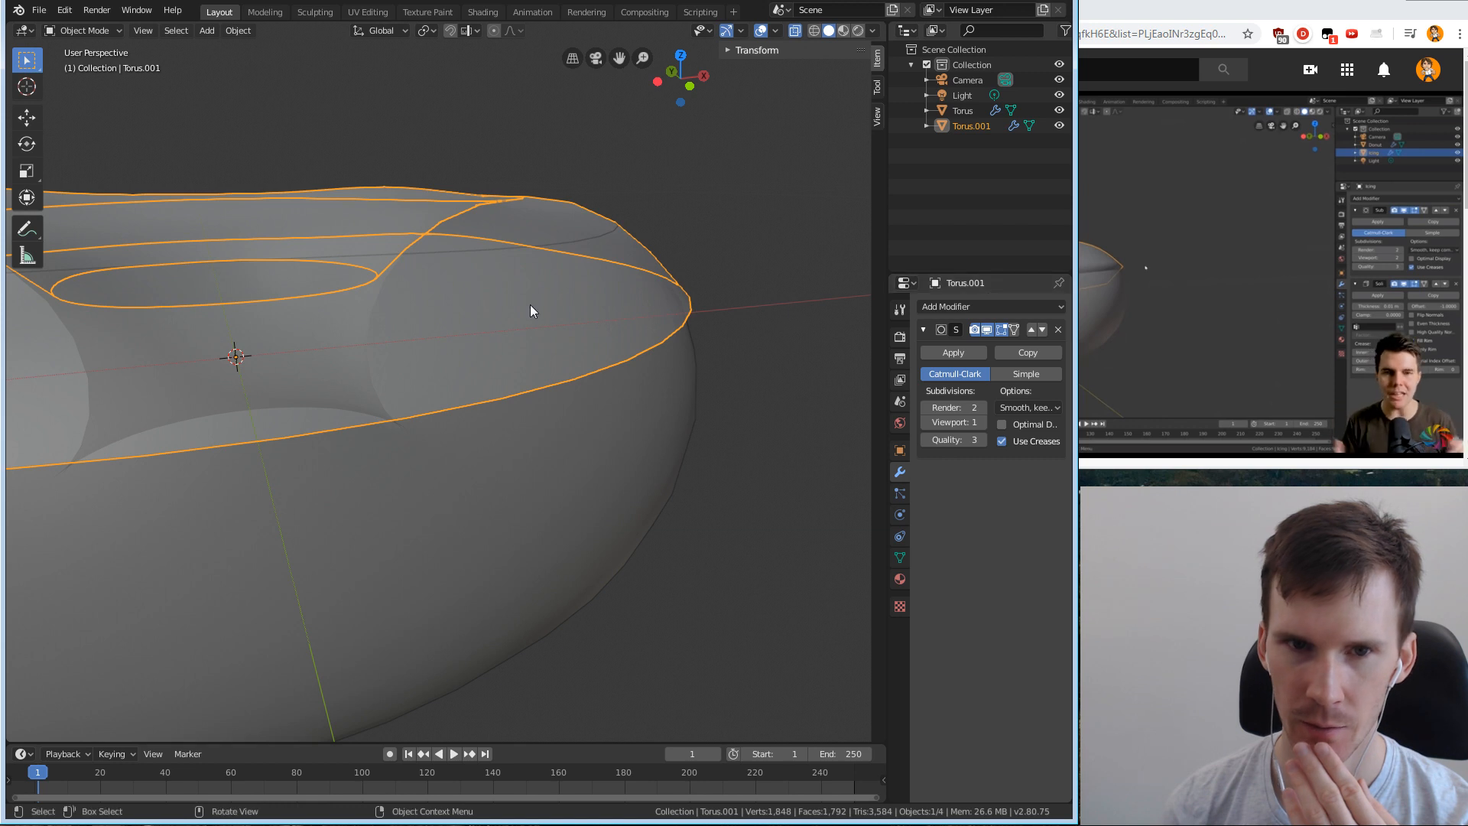
Pause and resume the tutorial video in the browser, and clear the object selection in Blender.
{"action": "left_click", "coordinate": [1185, 329]}
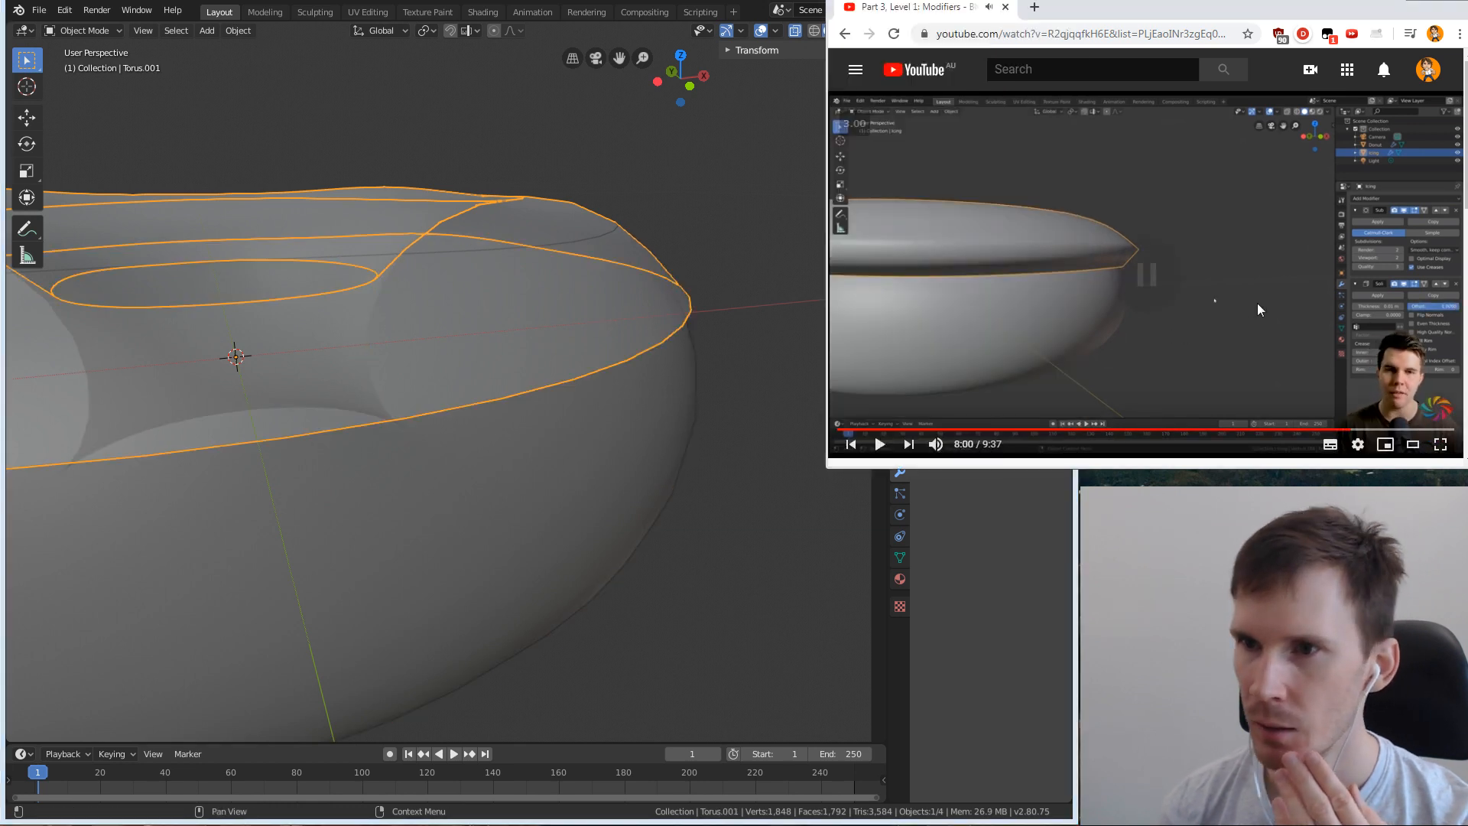
{"action": "left_click", "coordinate": [1232, 298]}
{"action": "left_click", "coordinate": [749, 593]}
{"action": "left_click", "coordinate": [748, 598]}
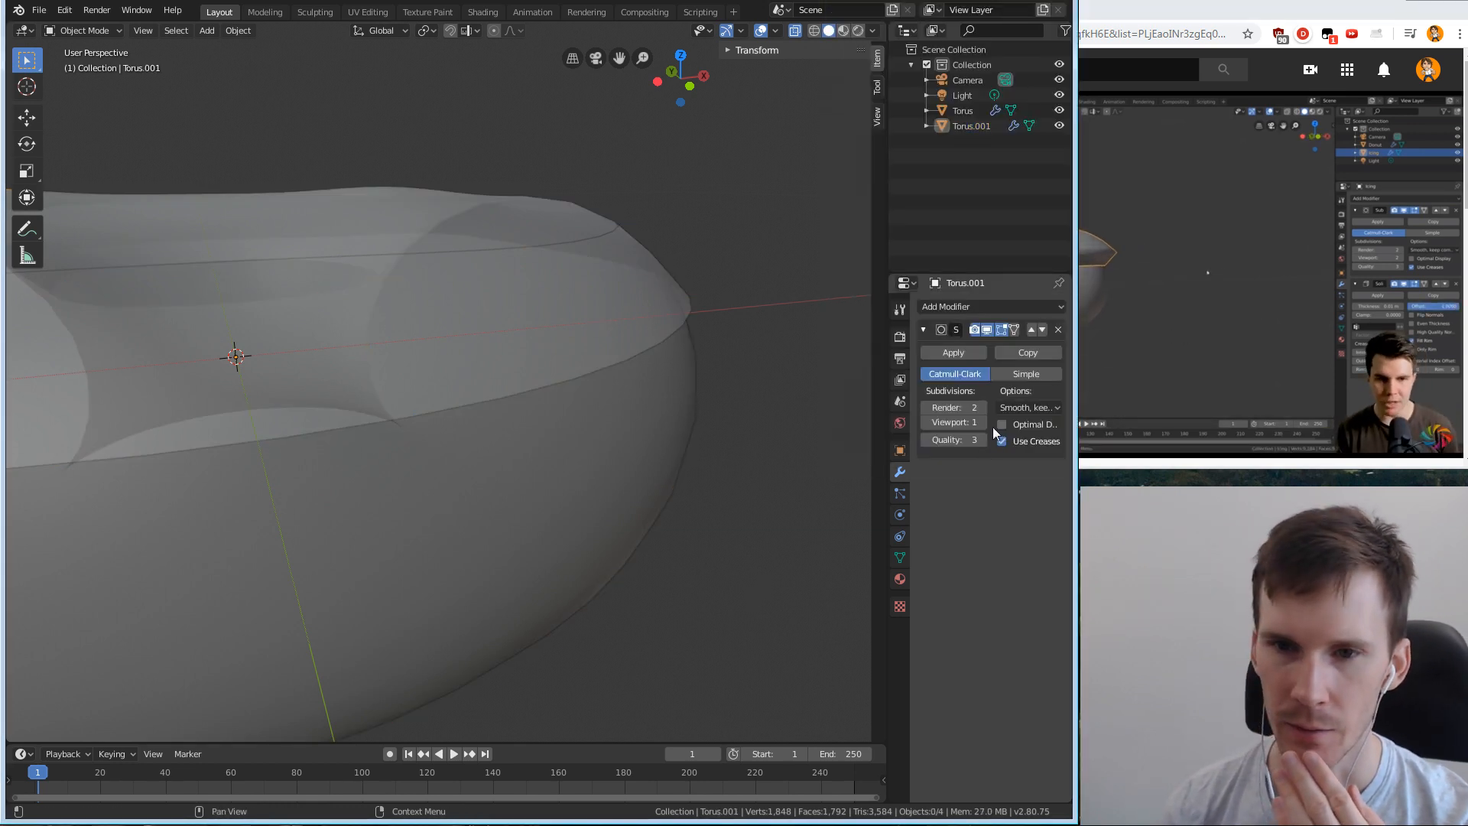
Replay the tutorial's modifier section in the browser and add a Solidify modifier to the upper shell Torus.001.
{"action": "left_click", "coordinate": [965, 306]}
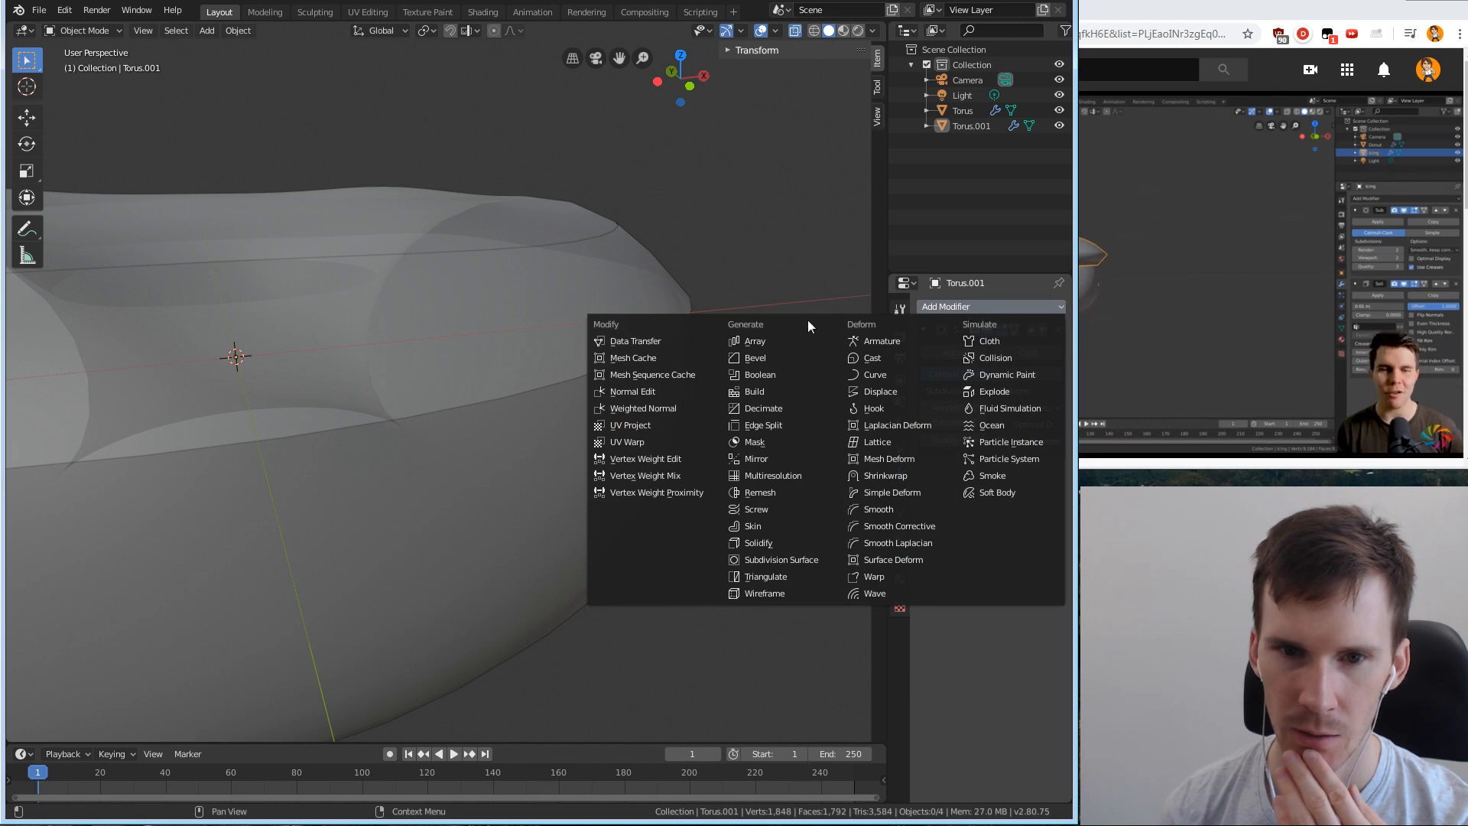
{"action": "left_click", "coordinate": [1306, 292]}
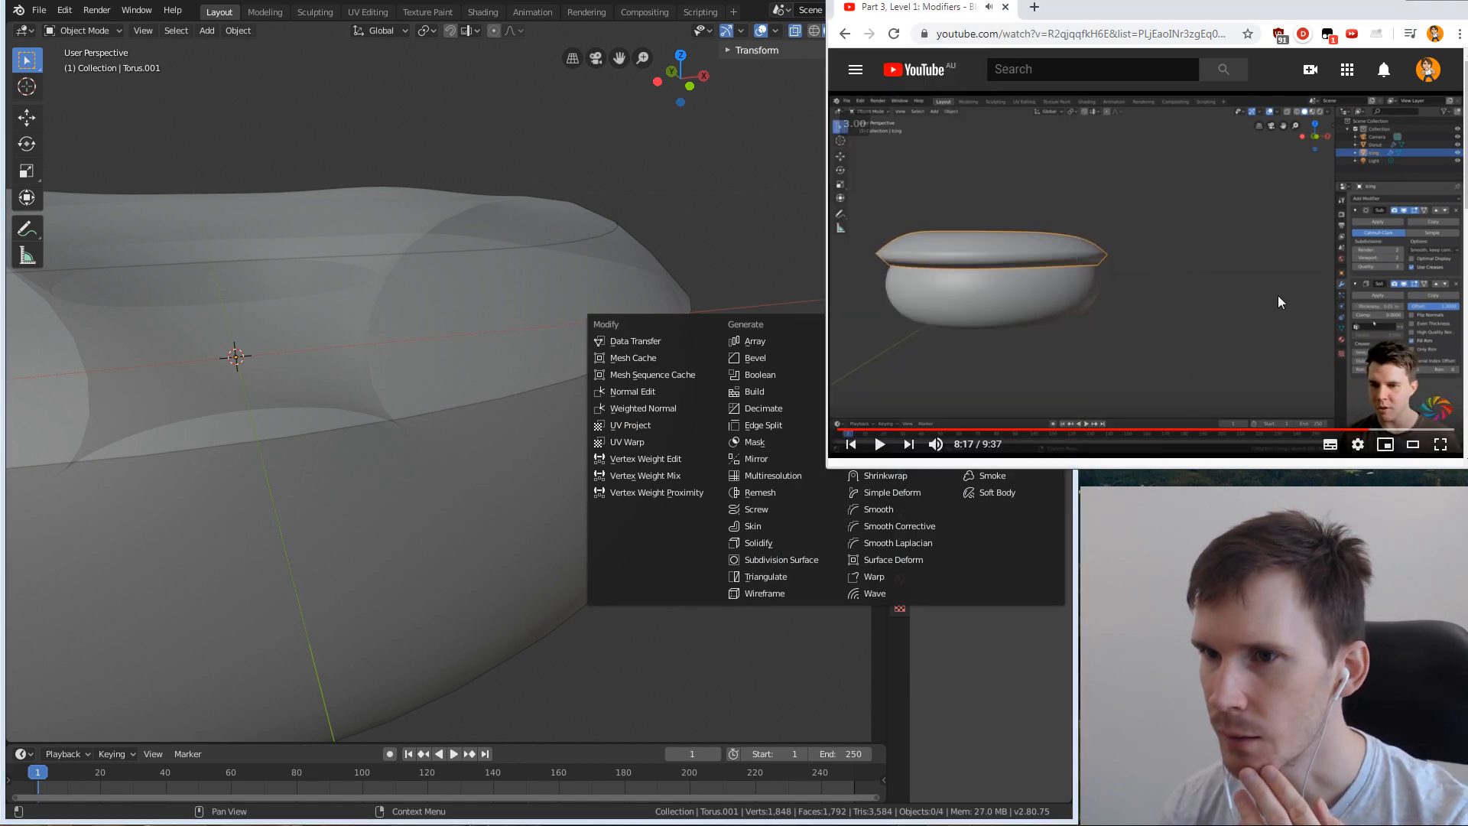
{"action": "key", "text": "j"}
{"action": "key", "text": "j"}
{"action": "key", "text": "j"}
{"action": "key", "text": "j"}
{"action": "key", "text": "j"}
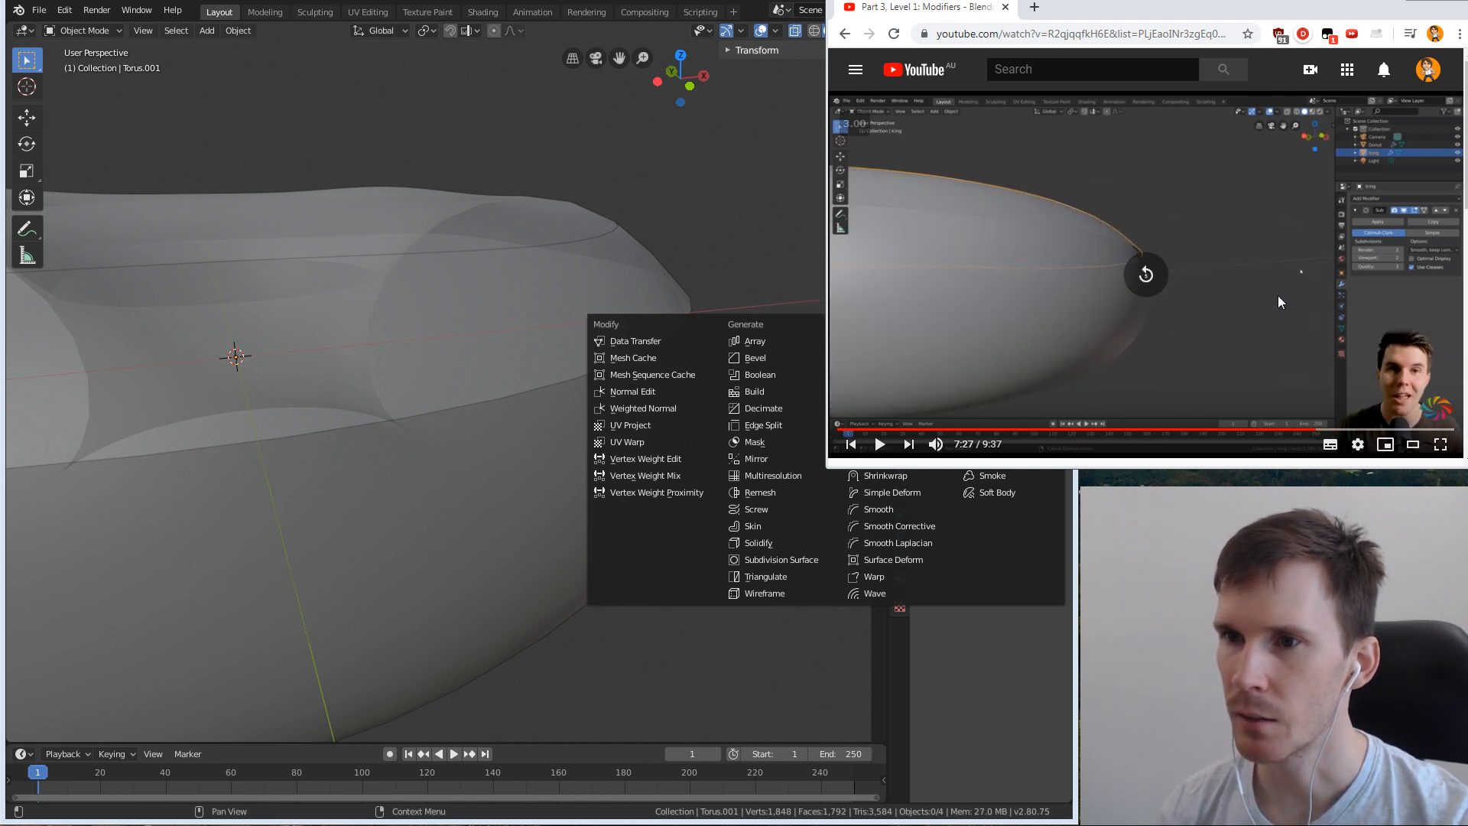
{"action": "left_click", "coordinate": [1279, 296]}
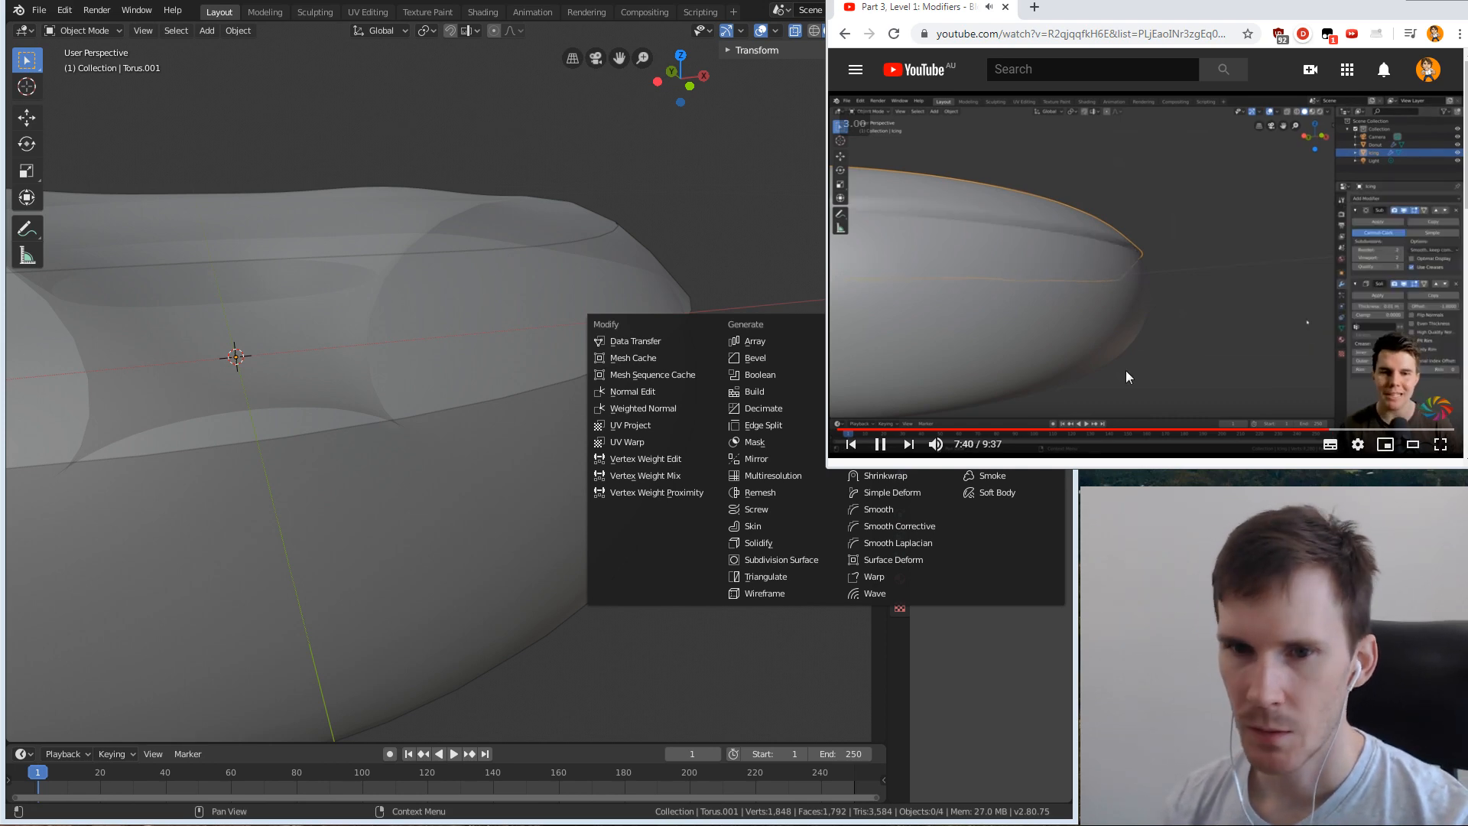
{"action": "left_click", "coordinate": [759, 543]}
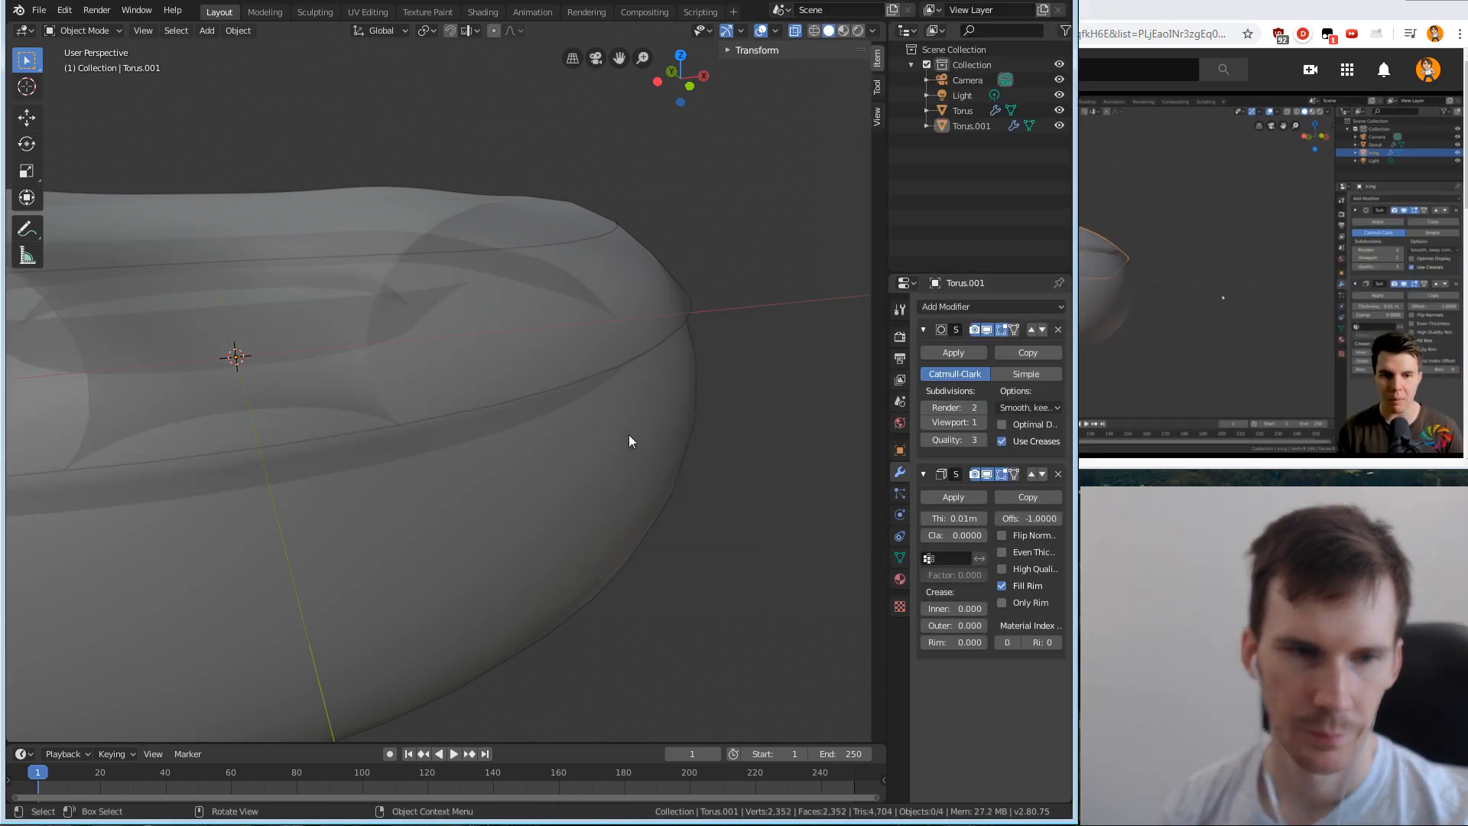
Turn off X-ray, select the upper shell and inspect its solidified rim up close.
{"action": "middle_click_drag", "start_coordinate": [629, 435], "coordinate": [686, 425]}
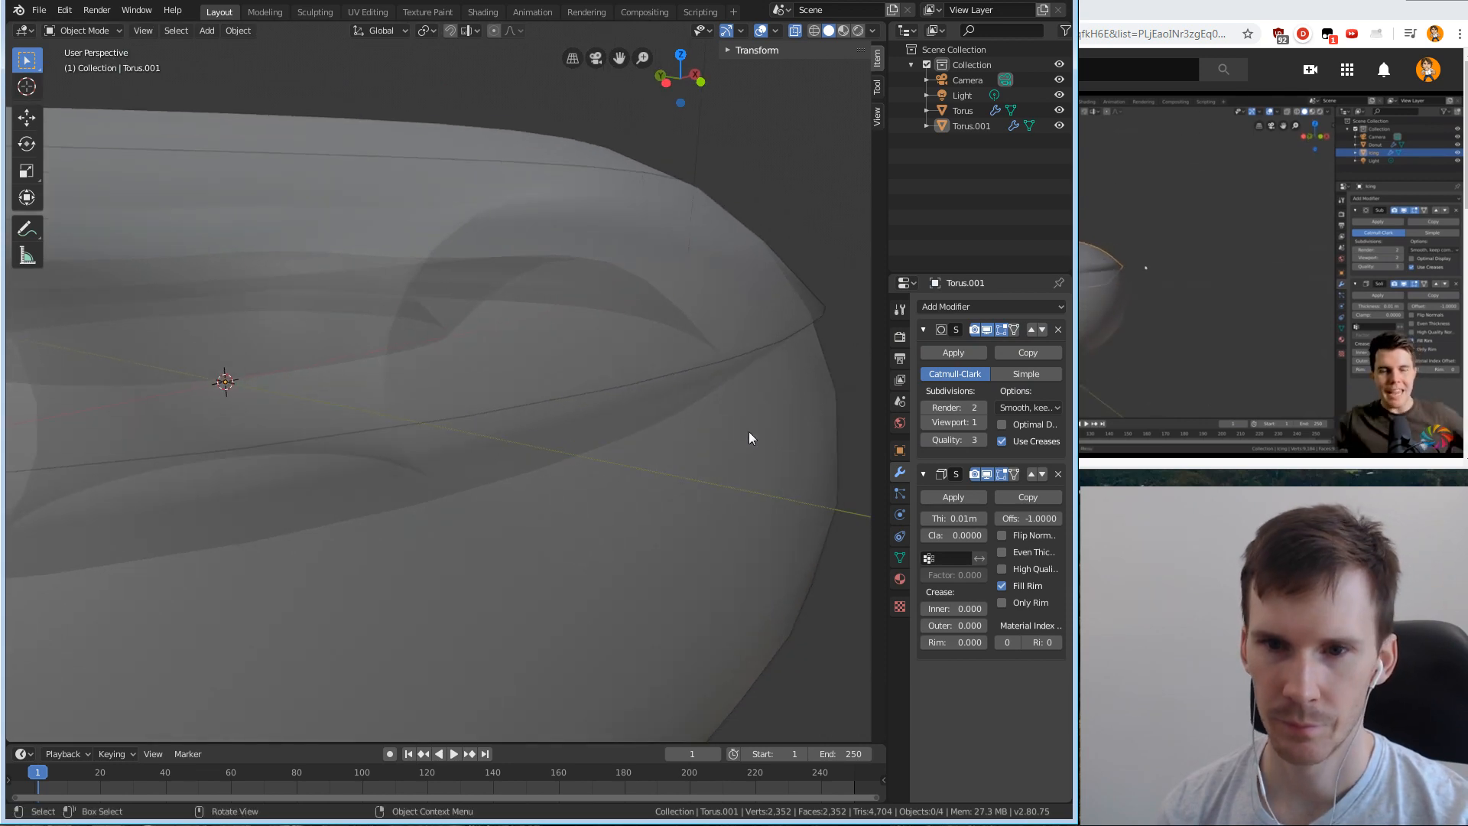
{"action": "key", "text": "alt+z"}
{"action": "left_click", "coordinate": [750, 328]}
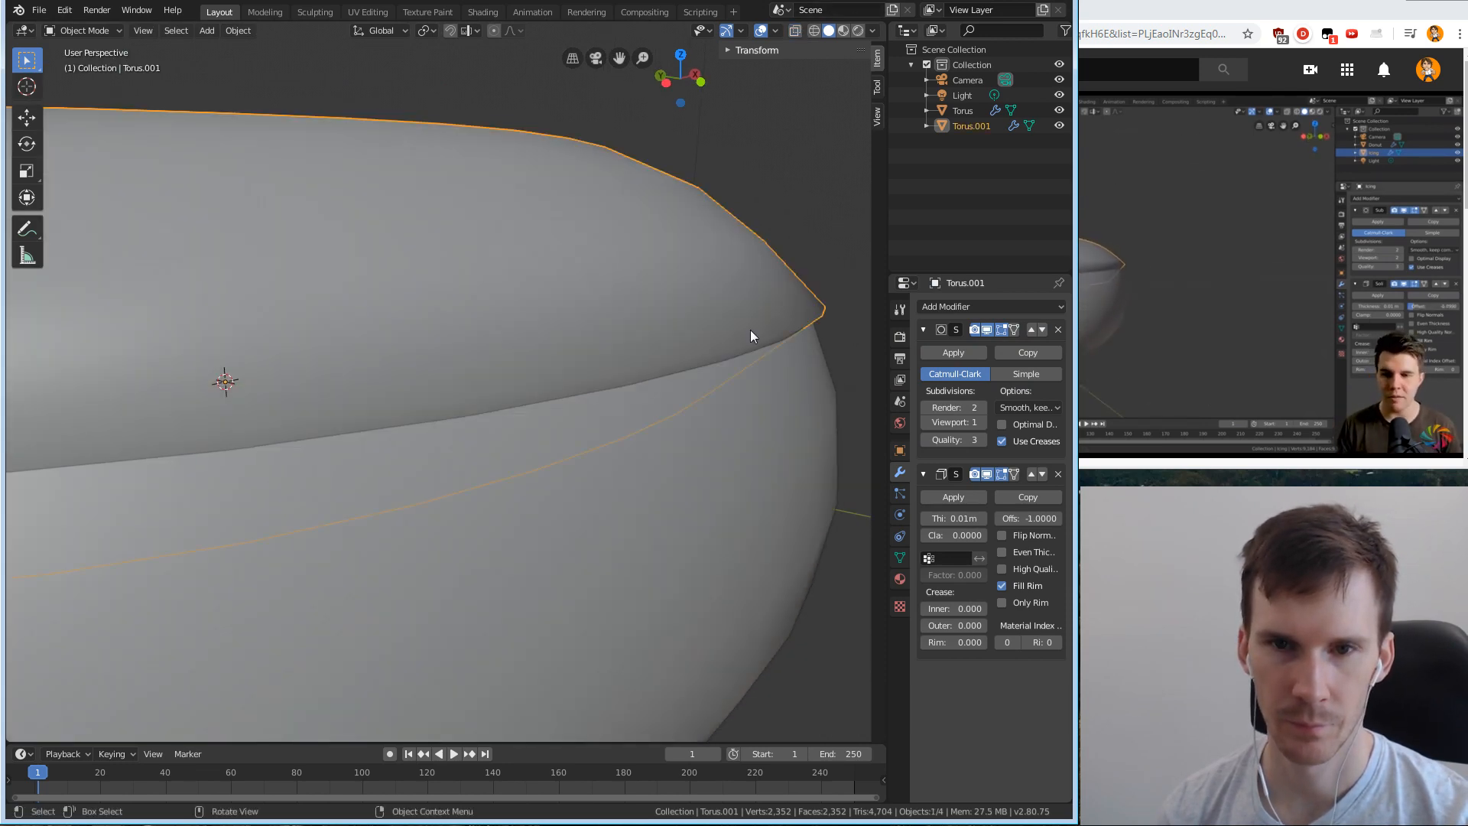
{"action": "scroll", "coordinate": [759, 393], "scroll_direction": "up", "scroll_amount": 3}
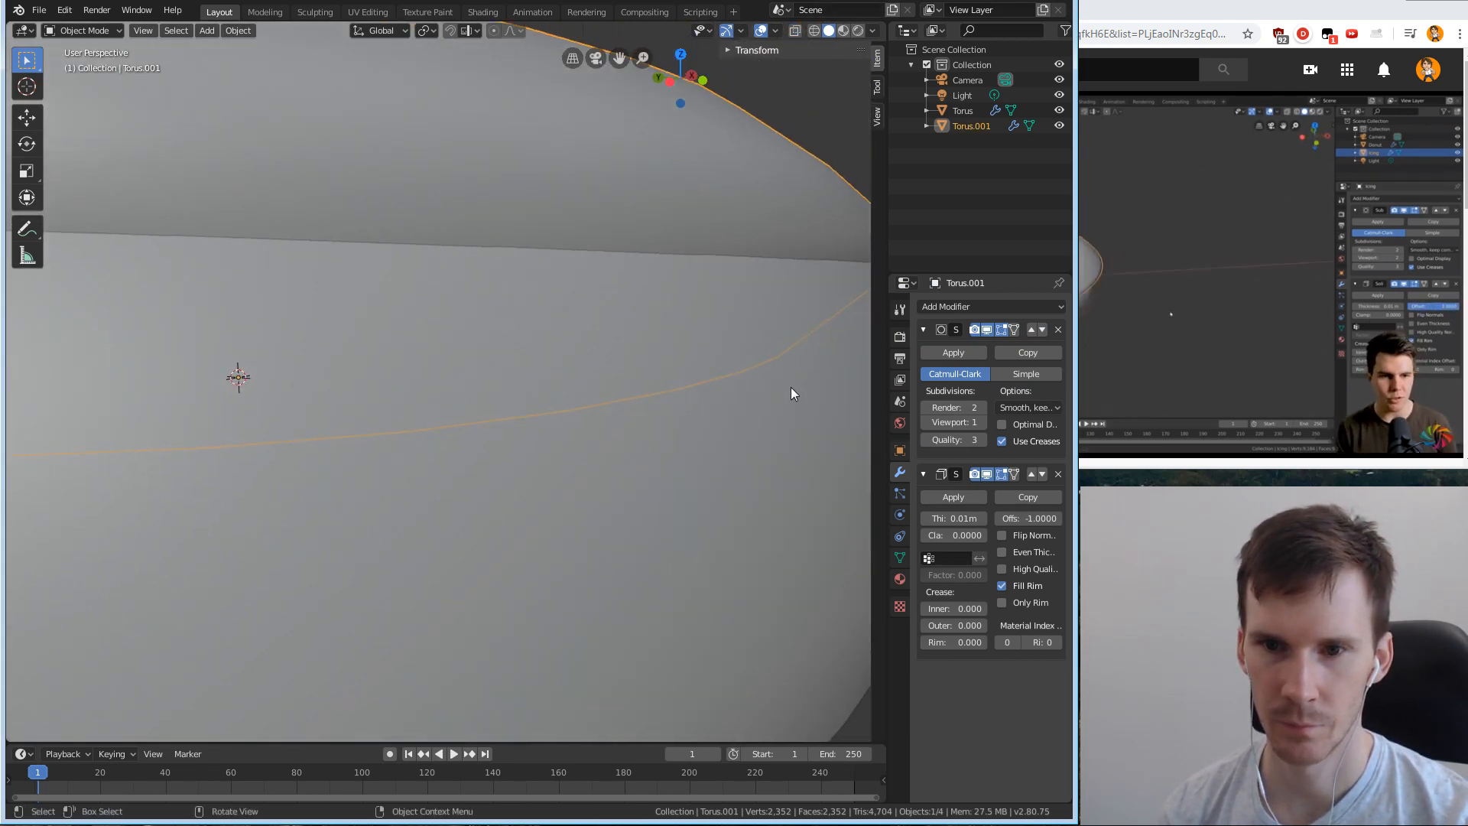
{"action": "scroll", "coordinate": [792, 387], "scroll_direction": "down", "scroll_amount": 5}
{"action": "scroll", "coordinate": [794, 387], "scroll_direction": "up", "scroll_amount": 2}
{"action": "middle_click_drag", "start_coordinate": [778, 376], "coordinate": [672, 370]}
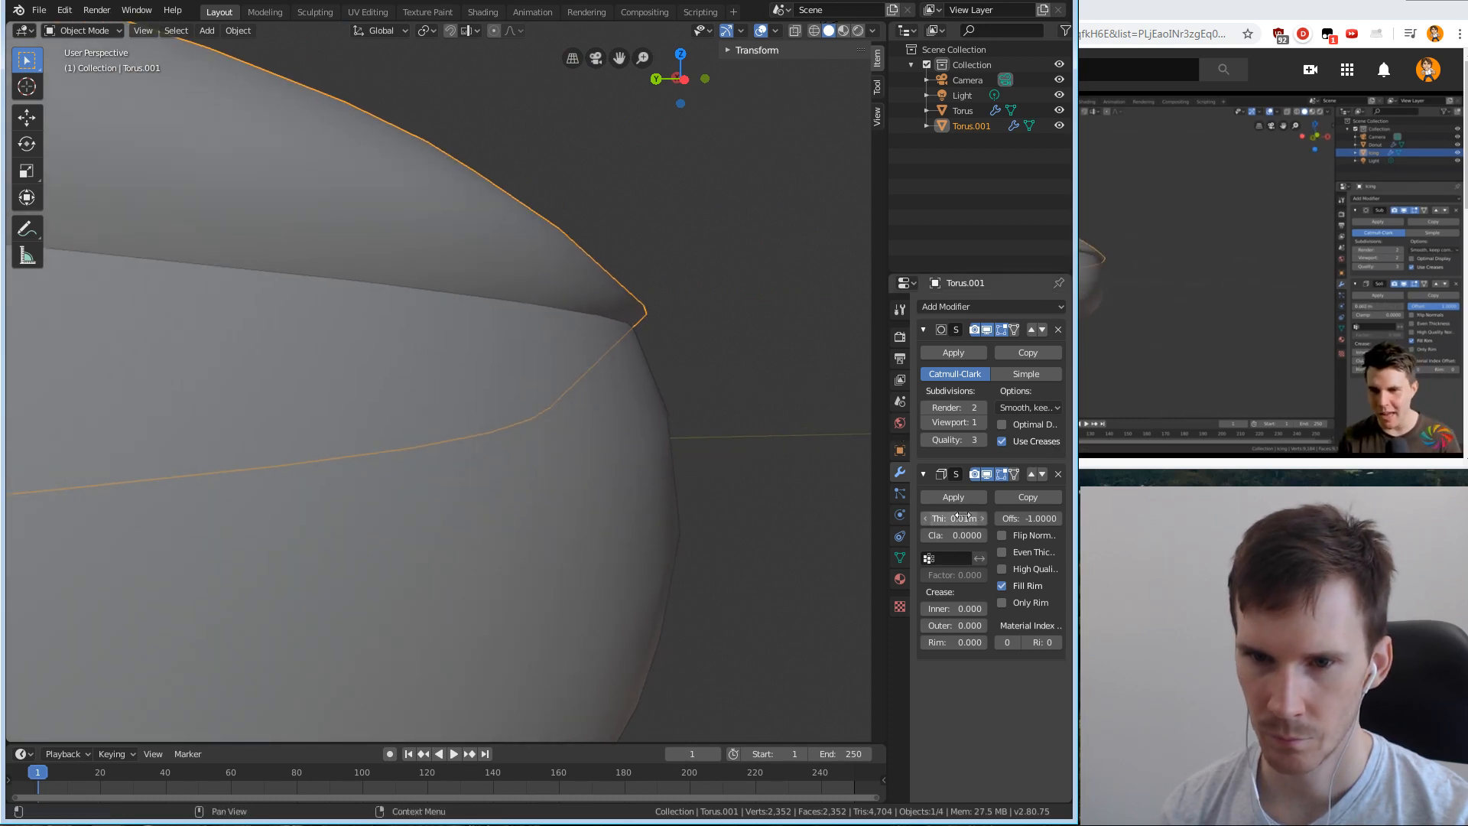
Pause the tutorial and set the shell's Solidify thickness to 0.002 m.
{"action": "left_click", "coordinate": [1204, 325]}
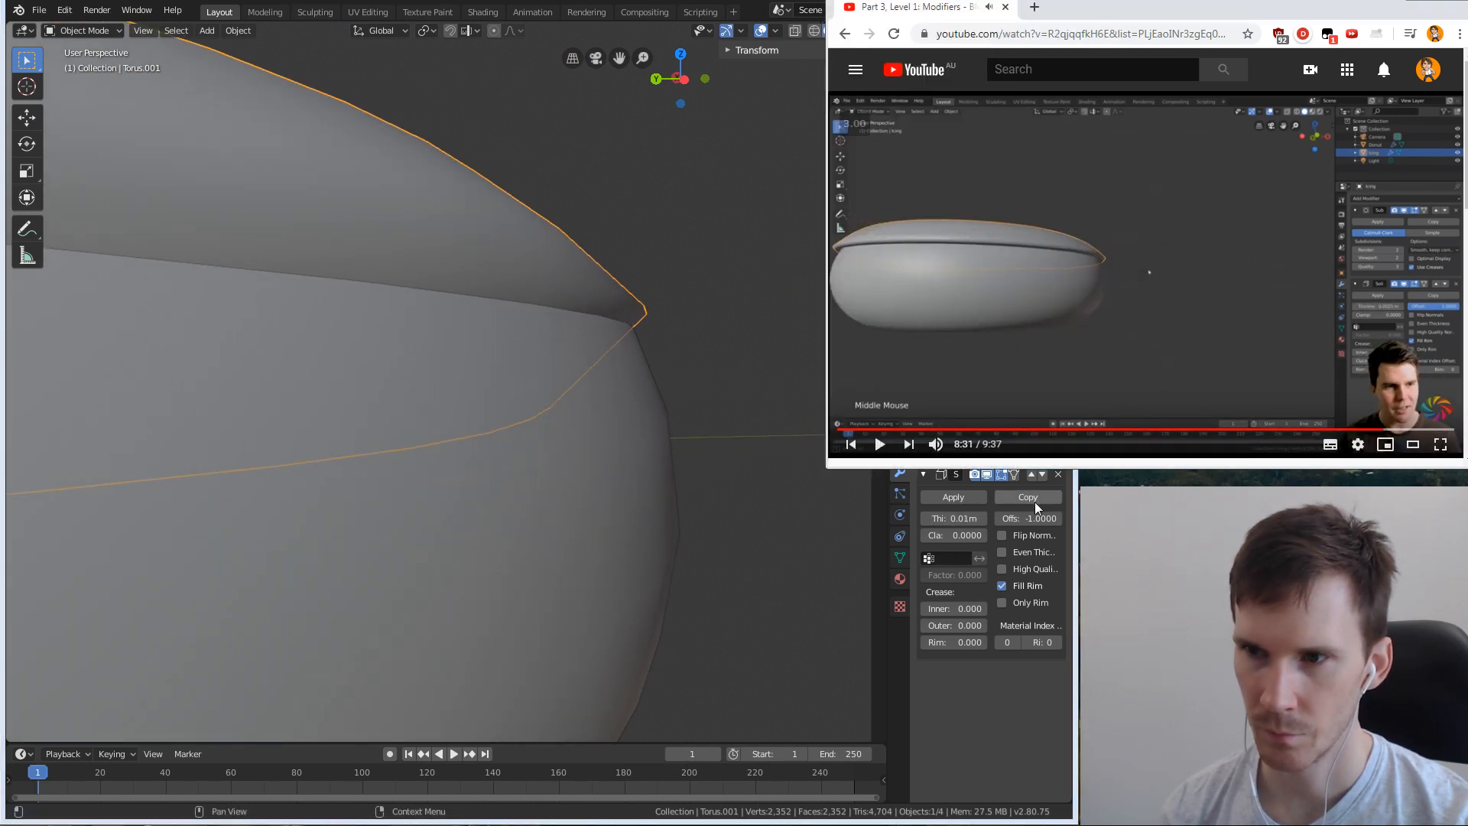
{"action": "double_click", "coordinate": [973, 518]}
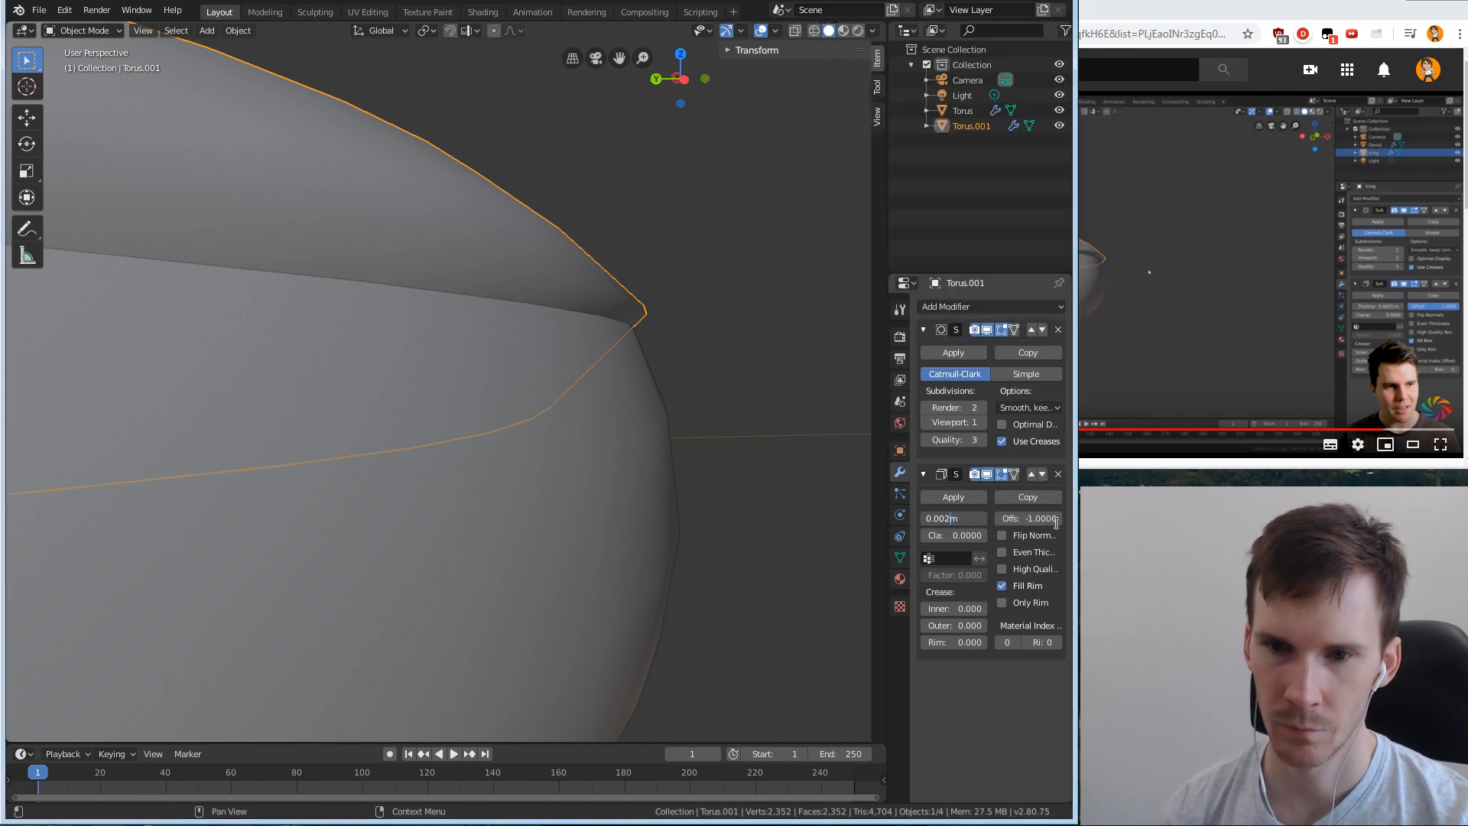
{"action": "key", "text": "Return"}
Resume the tutorial video and skip back to rewatch the thickness explanation.
{"action": "left_click", "coordinate": [1199, 382]}
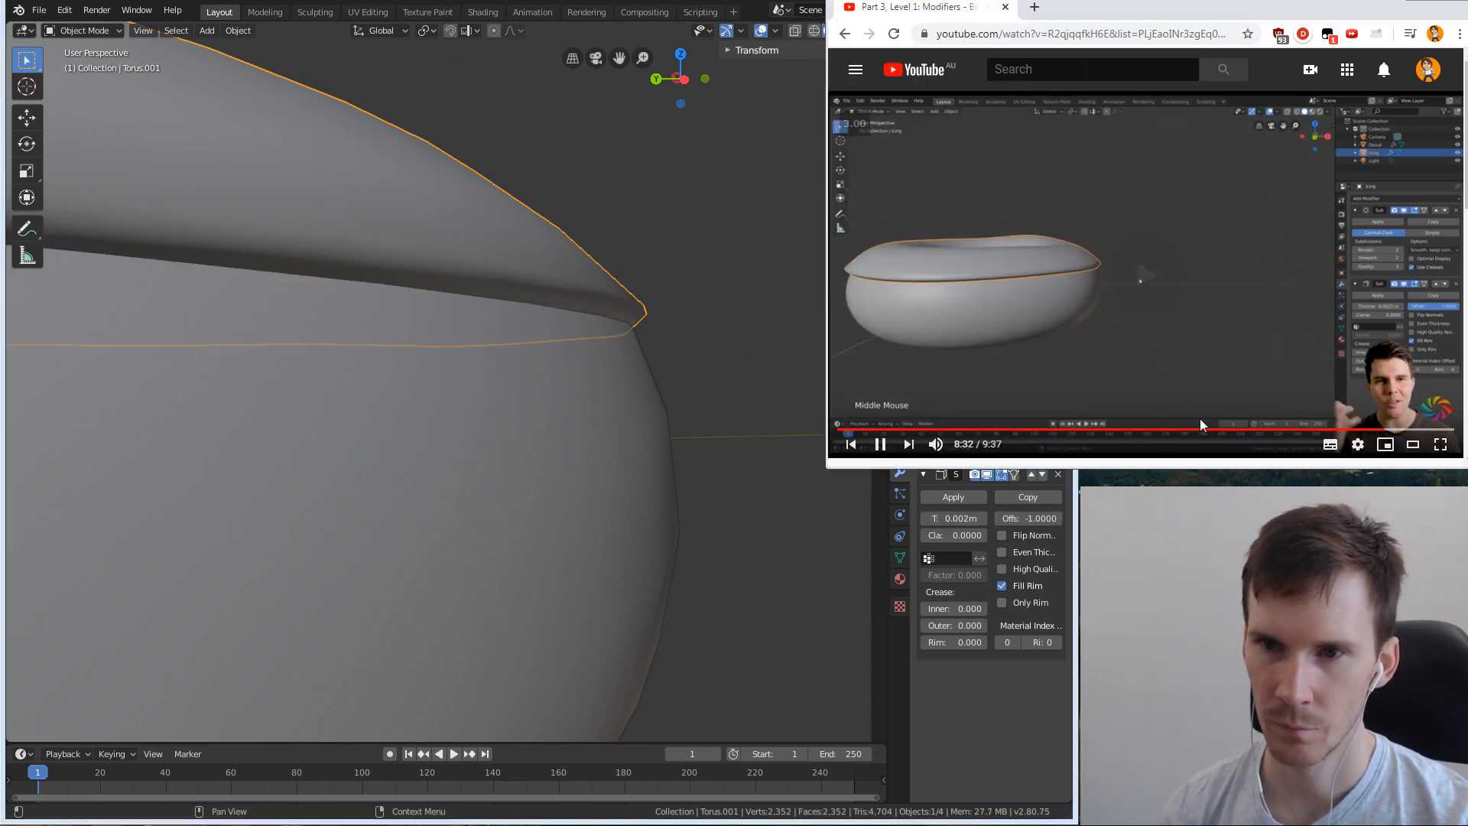
{"action": "key", "text": "Left"}
{"action": "key", "text": "Left"}
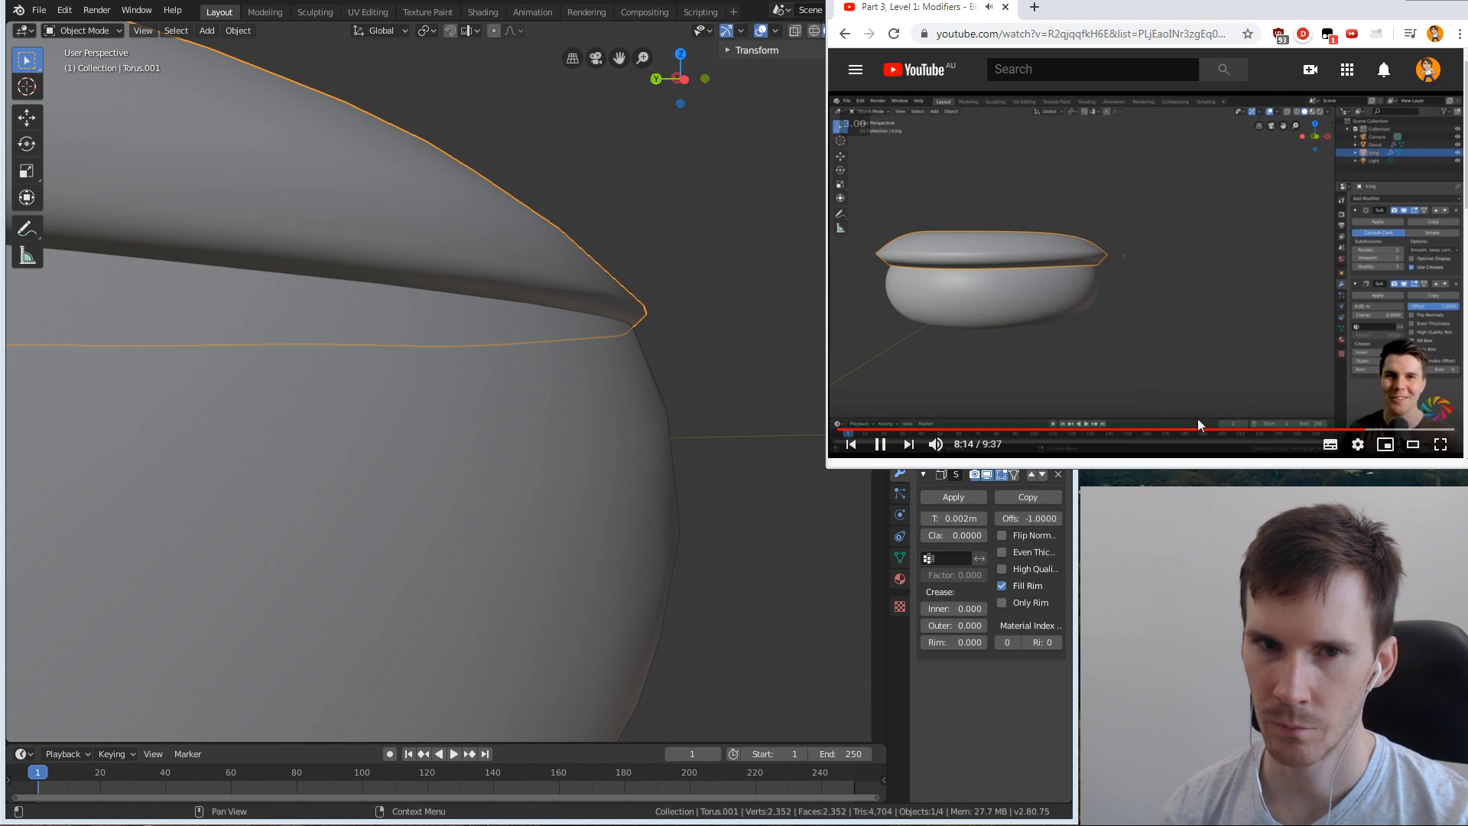
Examine the thickened shell rim from several angles while following the tutorial playback.
{"action": "middle_click_drag", "start_coordinate": [570, 271], "coordinate": [563, 379]}
{"action": "scroll", "coordinate": [590, 341], "scroll_direction": "down", "scroll_amount": 4}
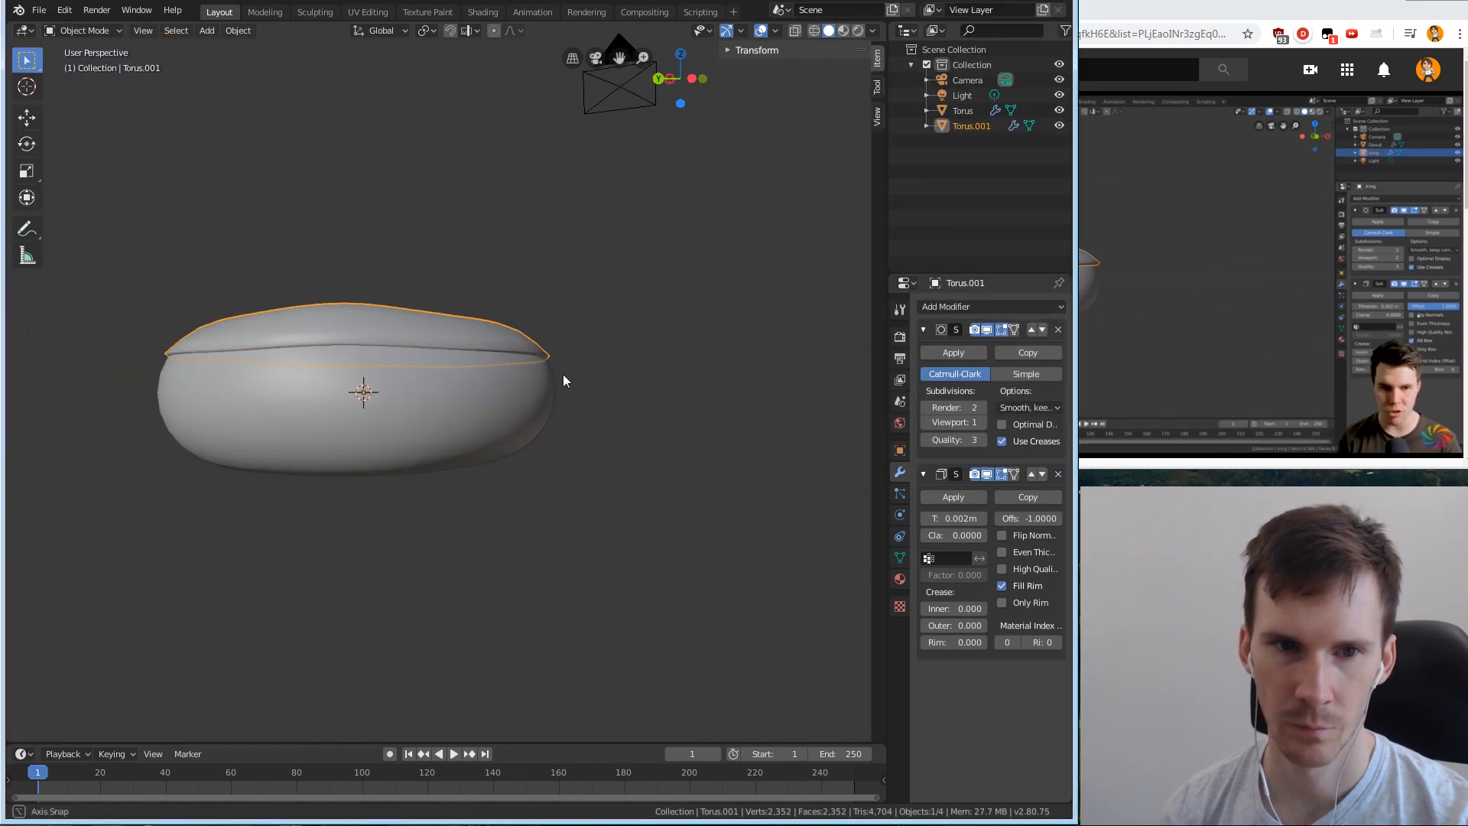
{"action": "scroll", "coordinate": [566, 376], "scroll_direction": "up", "scroll_amount": 5}
{"action": "scroll", "coordinate": [649, 344], "scroll_direction": "down", "scroll_amount": 2}
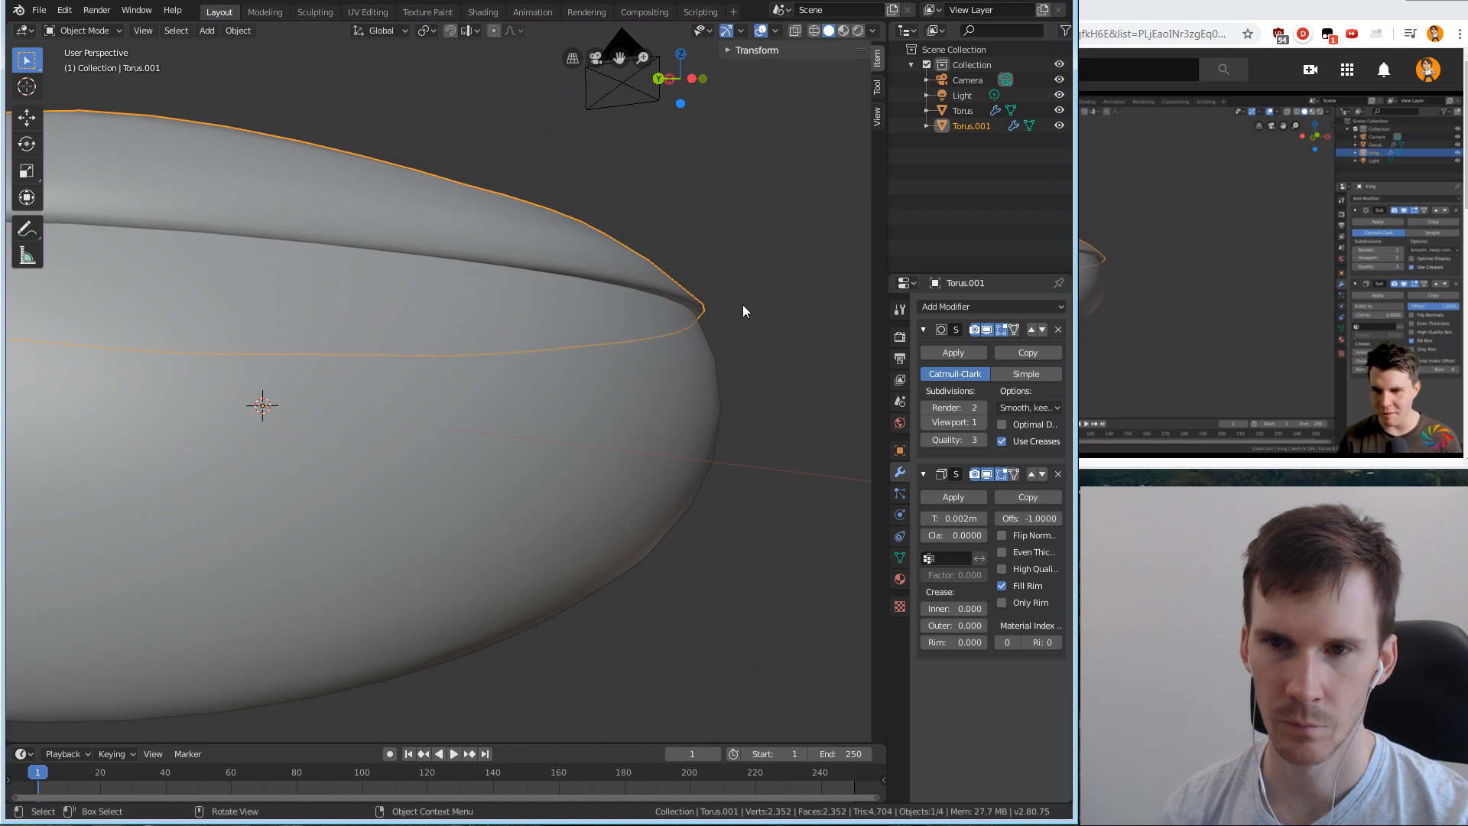
{"action": "left_click", "coordinate": [1209, 469]}
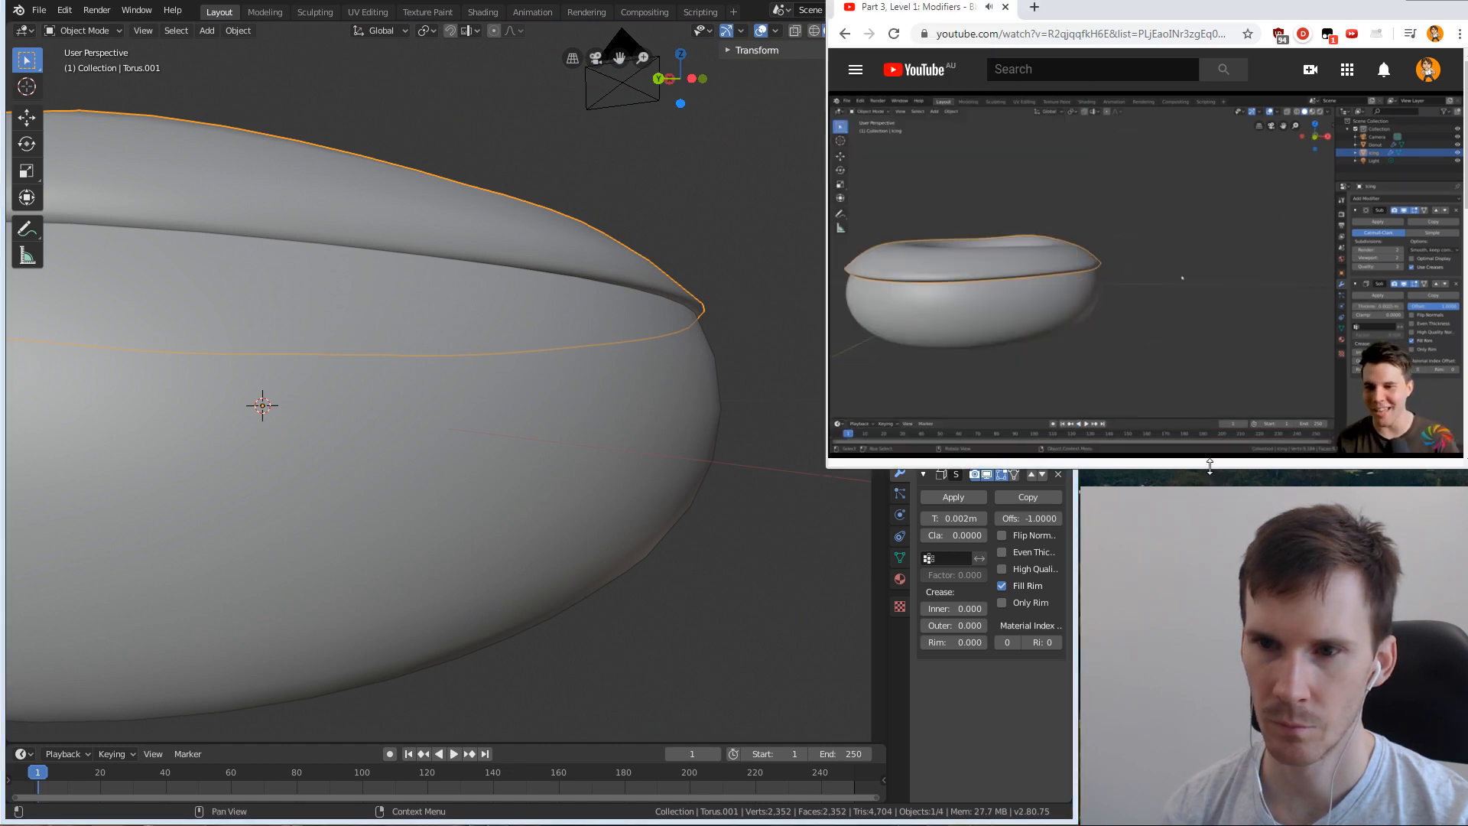
{"action": "middle_click_drag", "start_coordinate": [663, 333], "coordinate": [669, 350]}
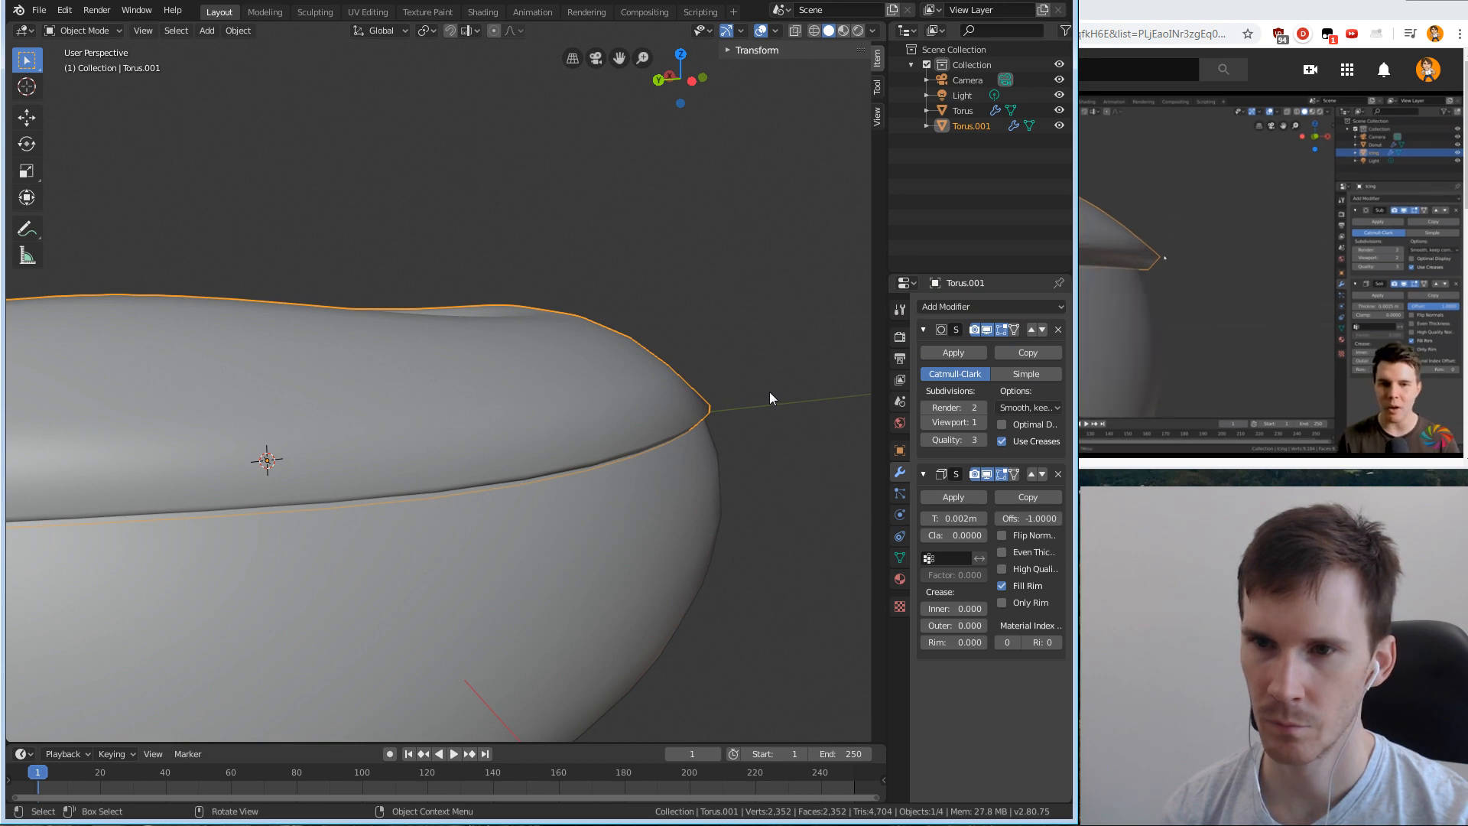
{"action": "scroll", "coordinate": [769, 391], "scroll_direction": "up", "scroll_amount": 4}
{"action": "middle_click_drag", "start_coordinate": [763, 397], "coordinate": [671, 317]}
{"action": "scroll", "coordinate": [677, 322], "scroll_direction": "down", "scroll_amount": 3}
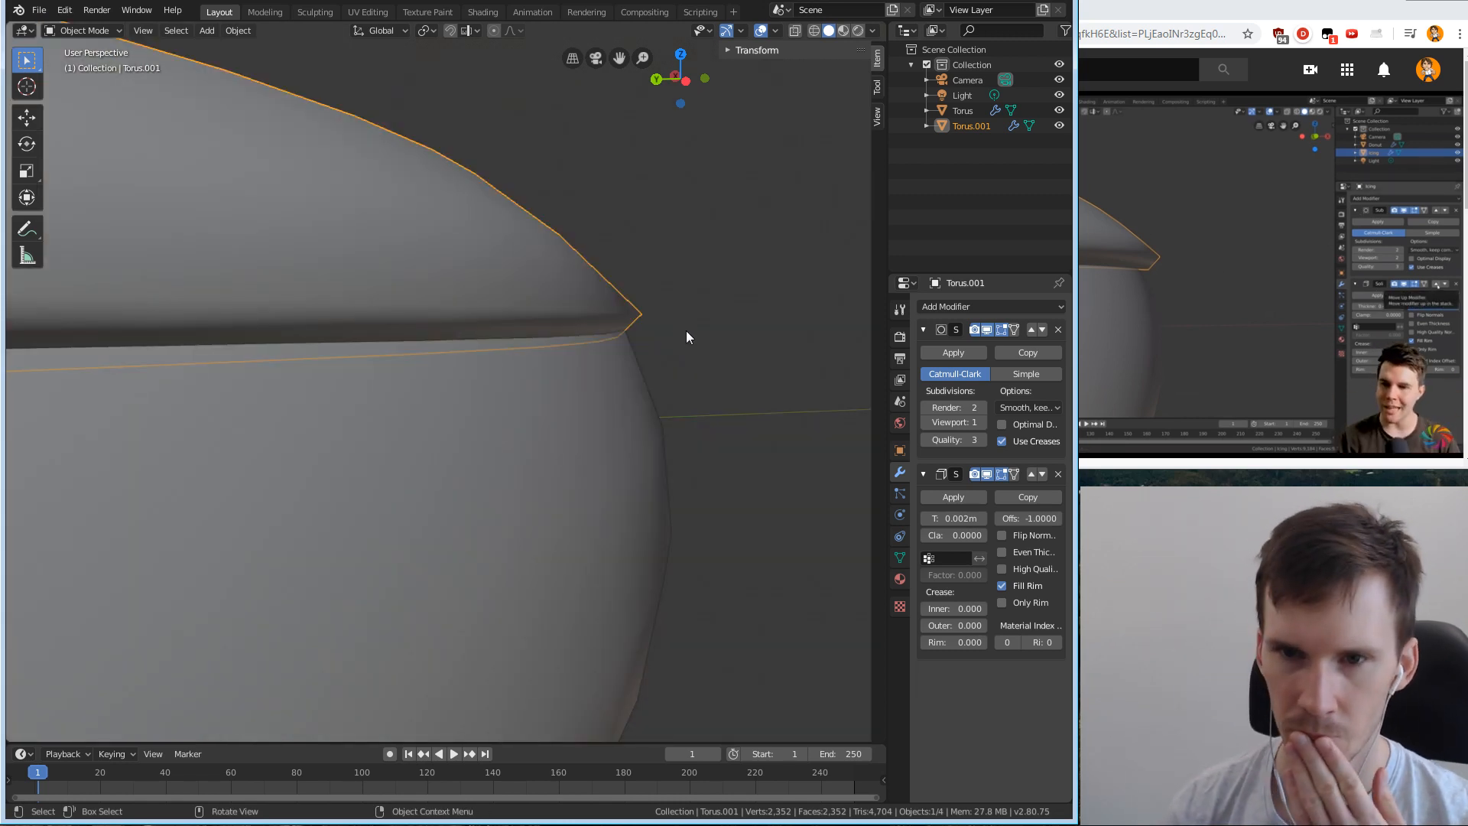
Clear the object selection and move the shell's Solidify modifier above its Subdivision Surface modifier.
{"action": "key", "text": "Up"}
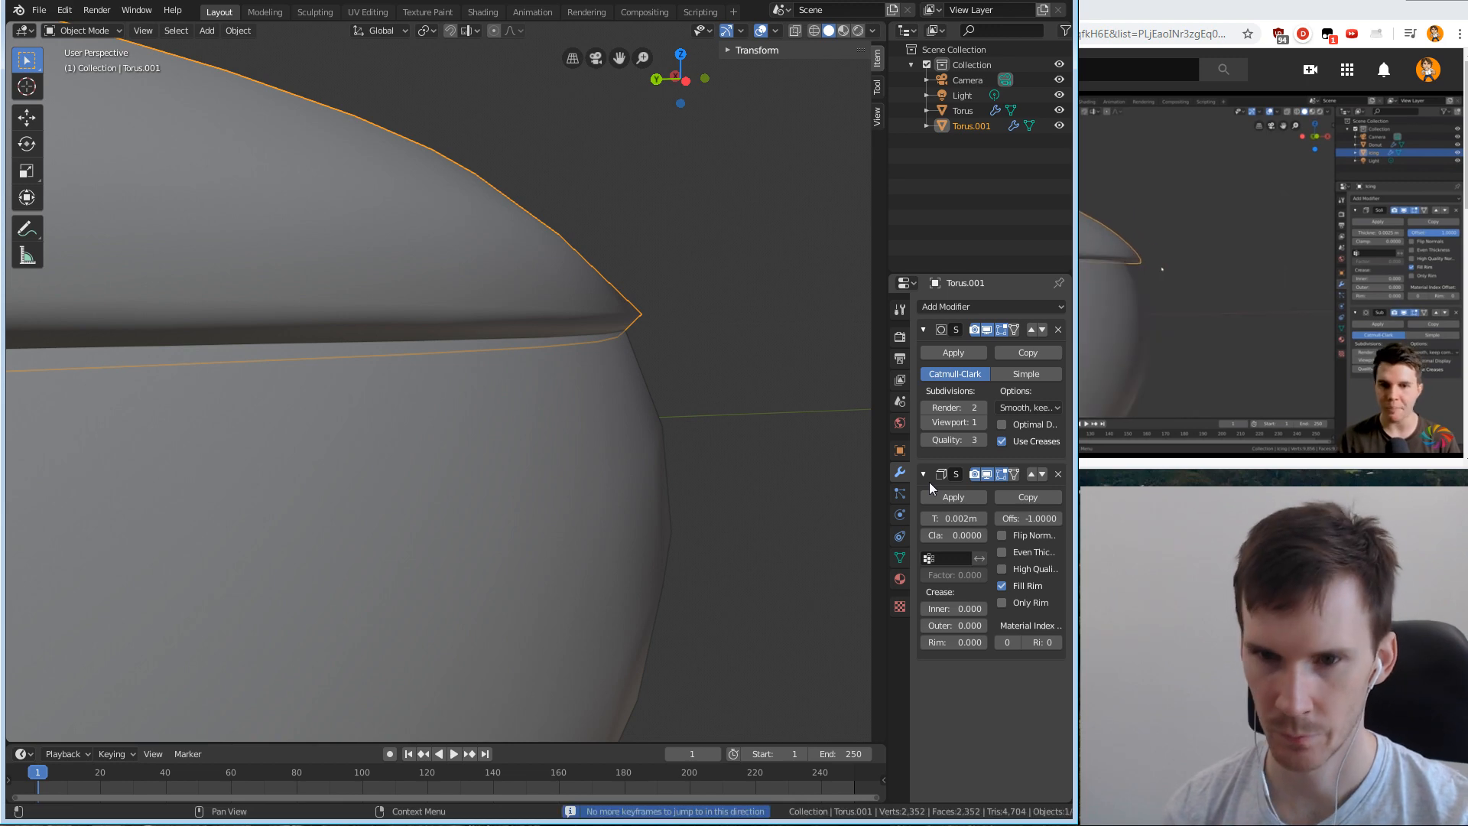
{"action": "key", "text": "Right"}
{"action": "key", "text": "Up"}
{"action": "left_click", "coordinate": [956, 405]}
{"action": "left_click", "coordinate": [784, 391]}
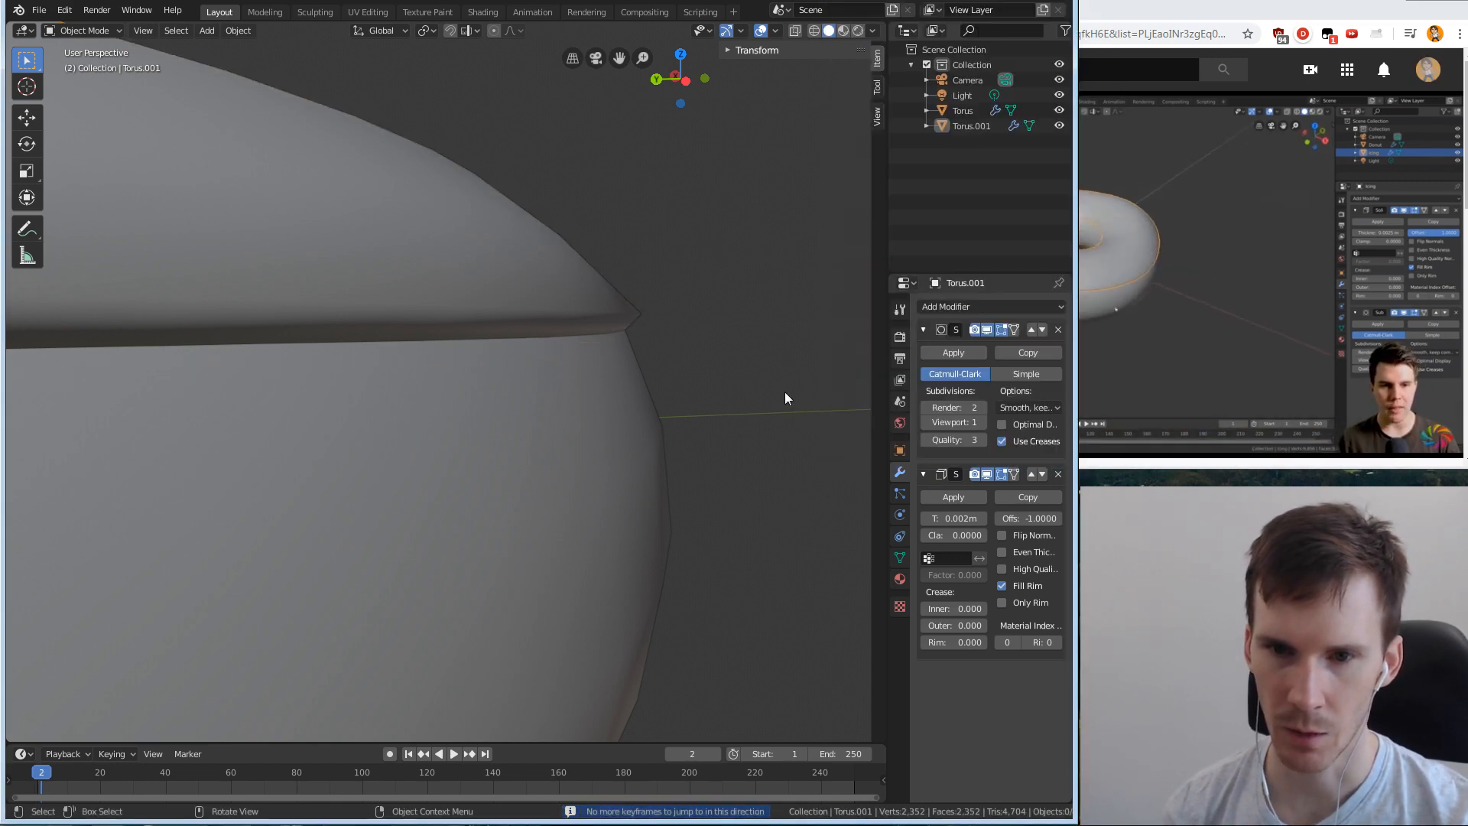
{"action": "left_click", "coordinate": [1136, 403]}
{"action": "left_click", "coordinate": [1030, 475]}
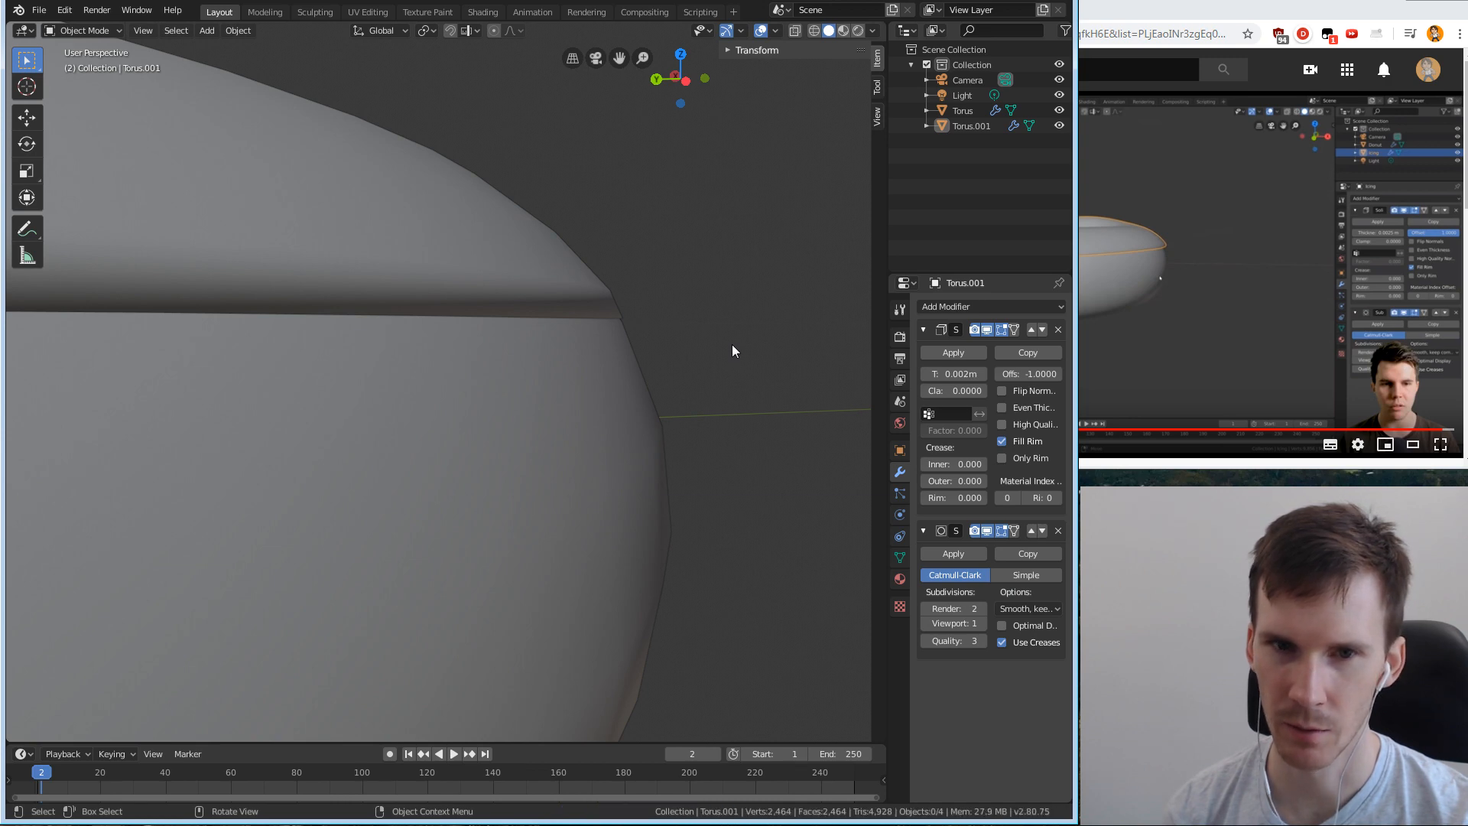
Swap the shell's modifier order back and forth to compare the rim, ending with Solidify above Subdivision Surface.
{"action": "middle_click_drag", "start_coordinate": [732, 344], "coordinate": [630, 320]}
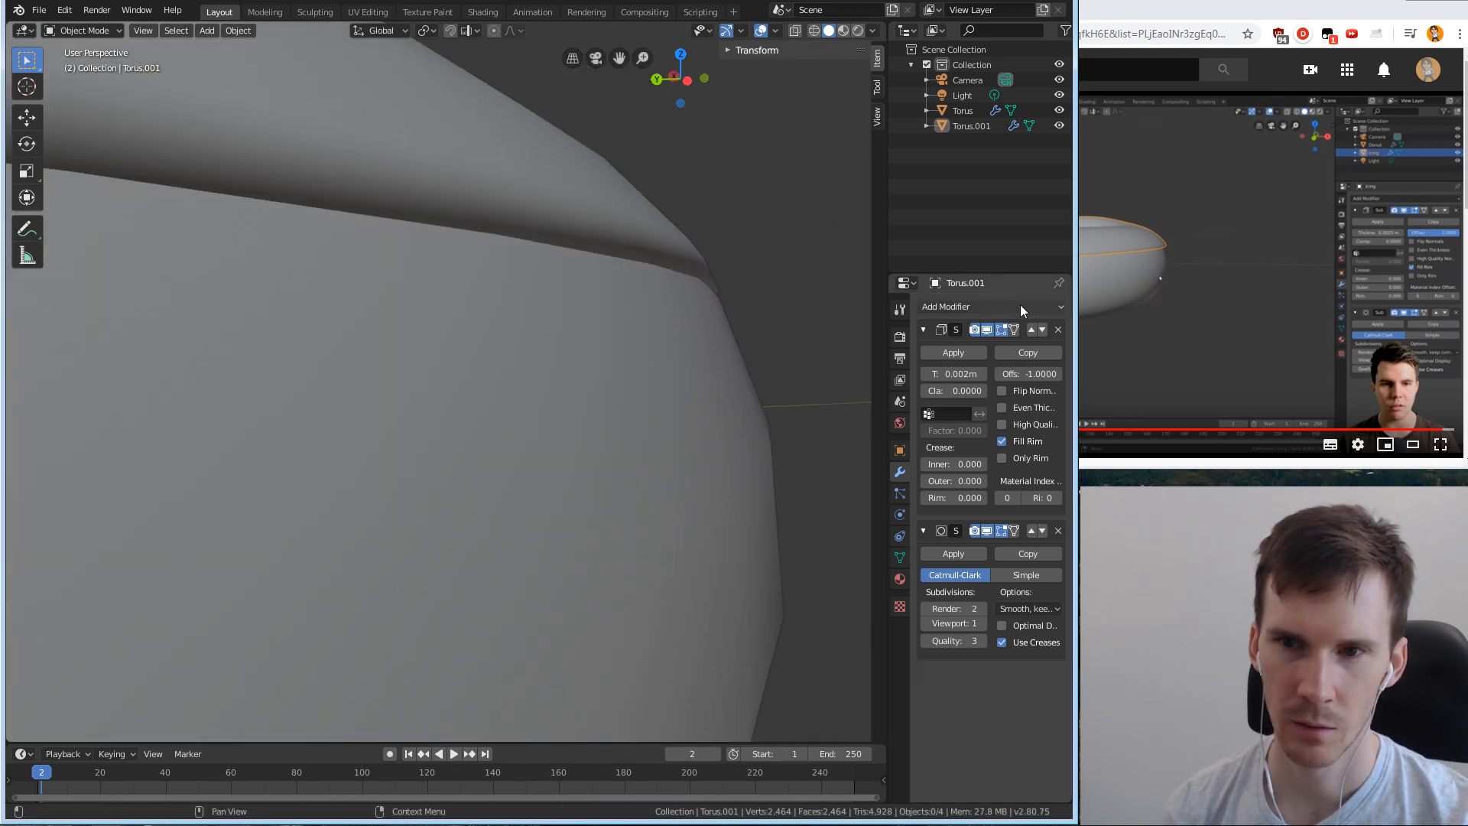
{"action": "left_click", "coordinate": [1042, 329]}
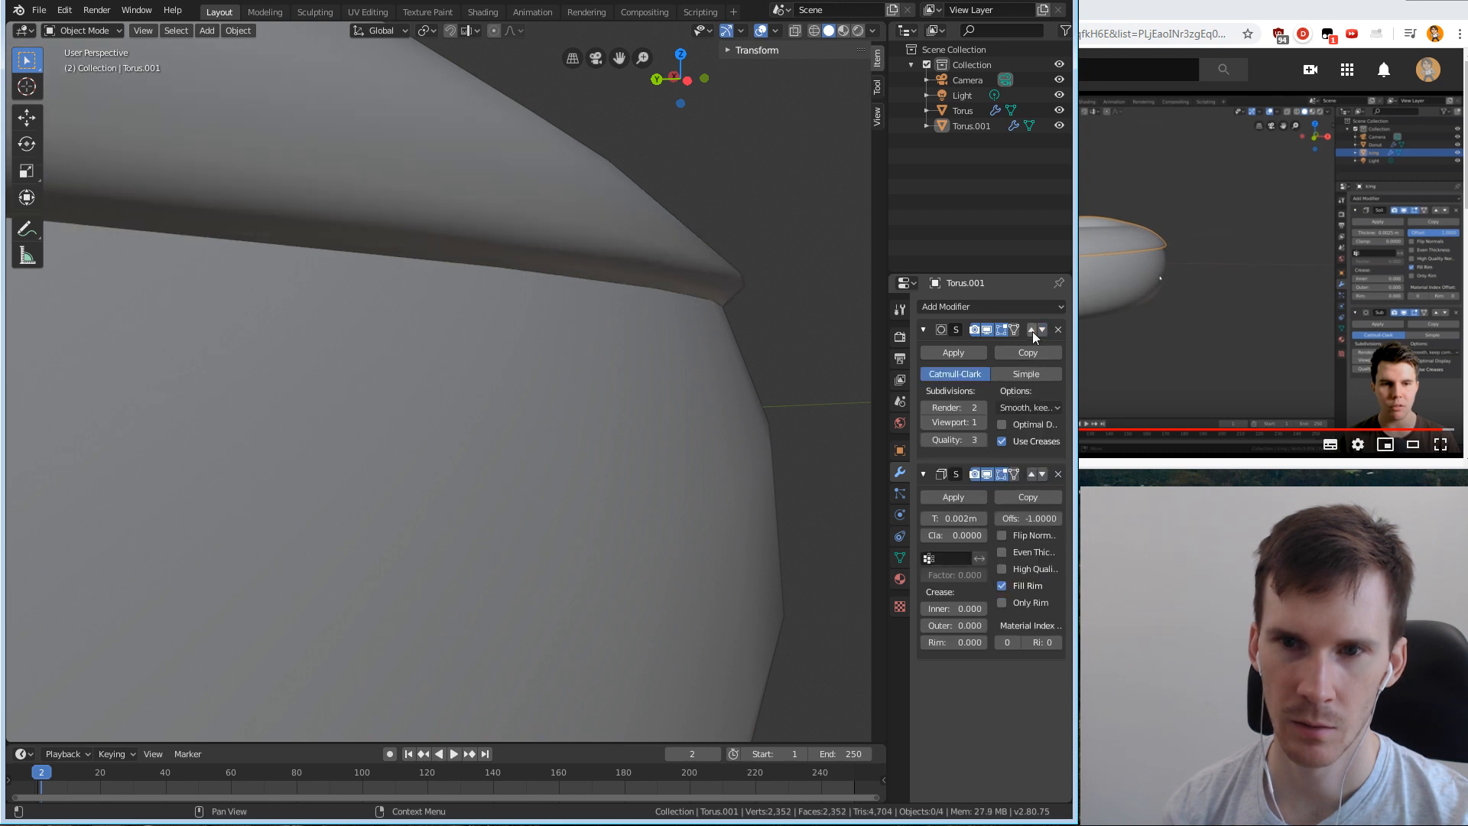
{"action": "left_click", "coordinate": [1042, 330]}
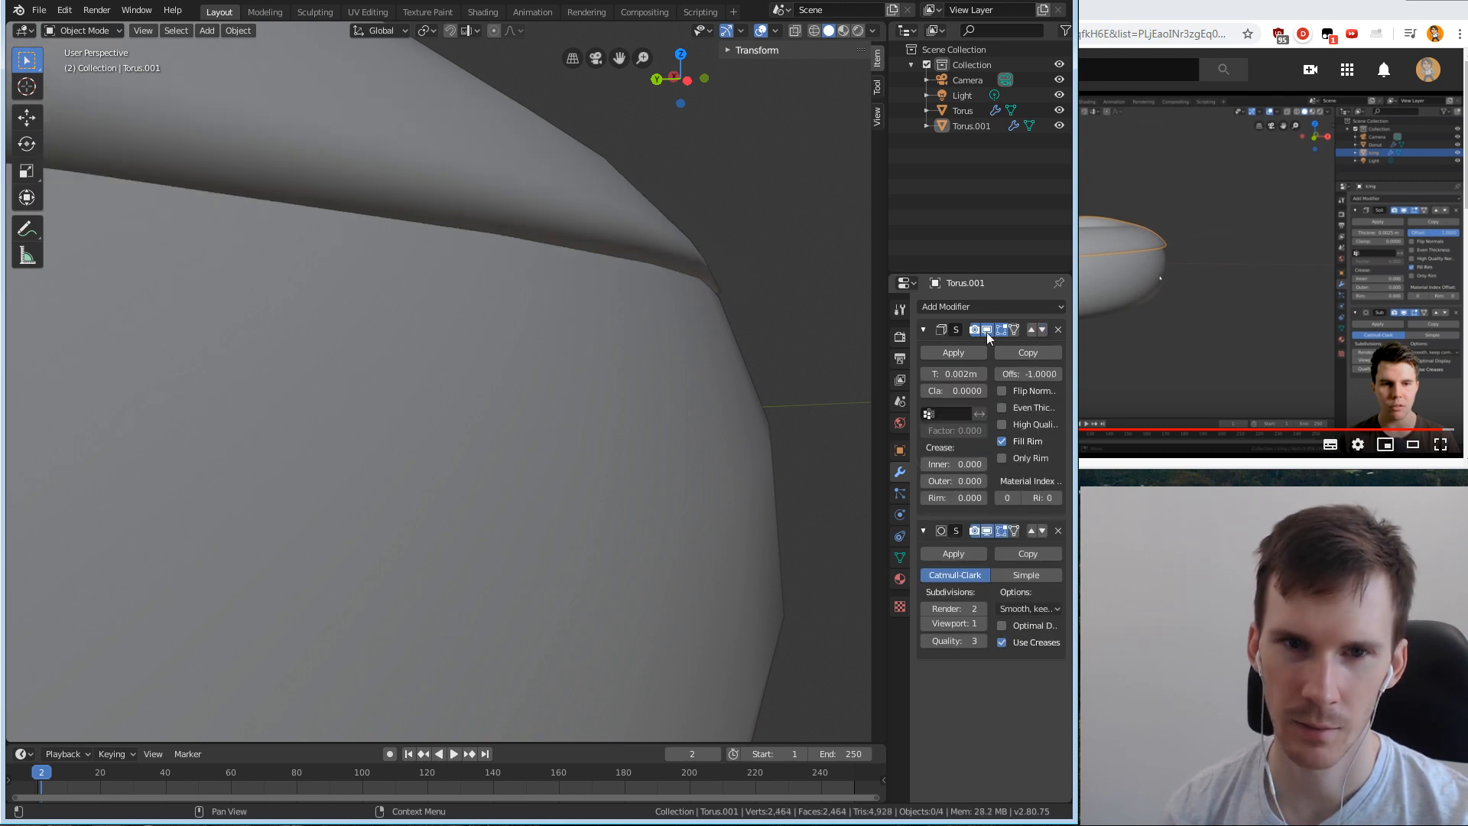
{"action": "mouse_move", "coordinate": [714, 297]}
{"action": "middle_mouse_down", "text": "ctrl"}
{"action": "mouse_move", "coordinate": [726, 314]}
{"action": "mouse_move", "coordinate": [700, 309]}
{"action": "mouse_move", "coordinate": [727, 301]}
{"action": "middle_mouse_up", "text": "ctrl"}
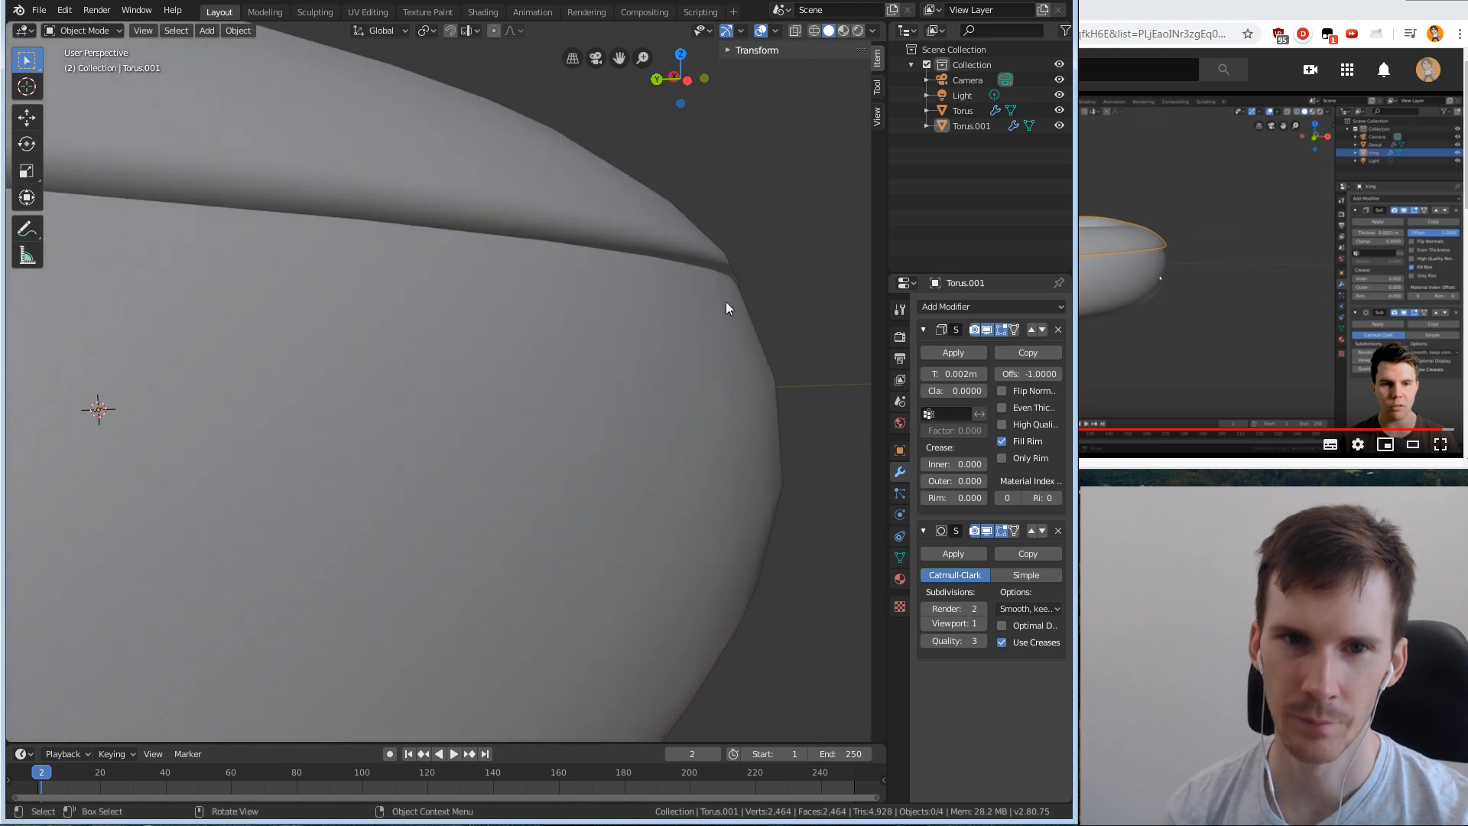
Play a further stretch of the tutorial video, pause it and return to Blender.
{"action": "left_click", "coordinate": [1246, 289]}
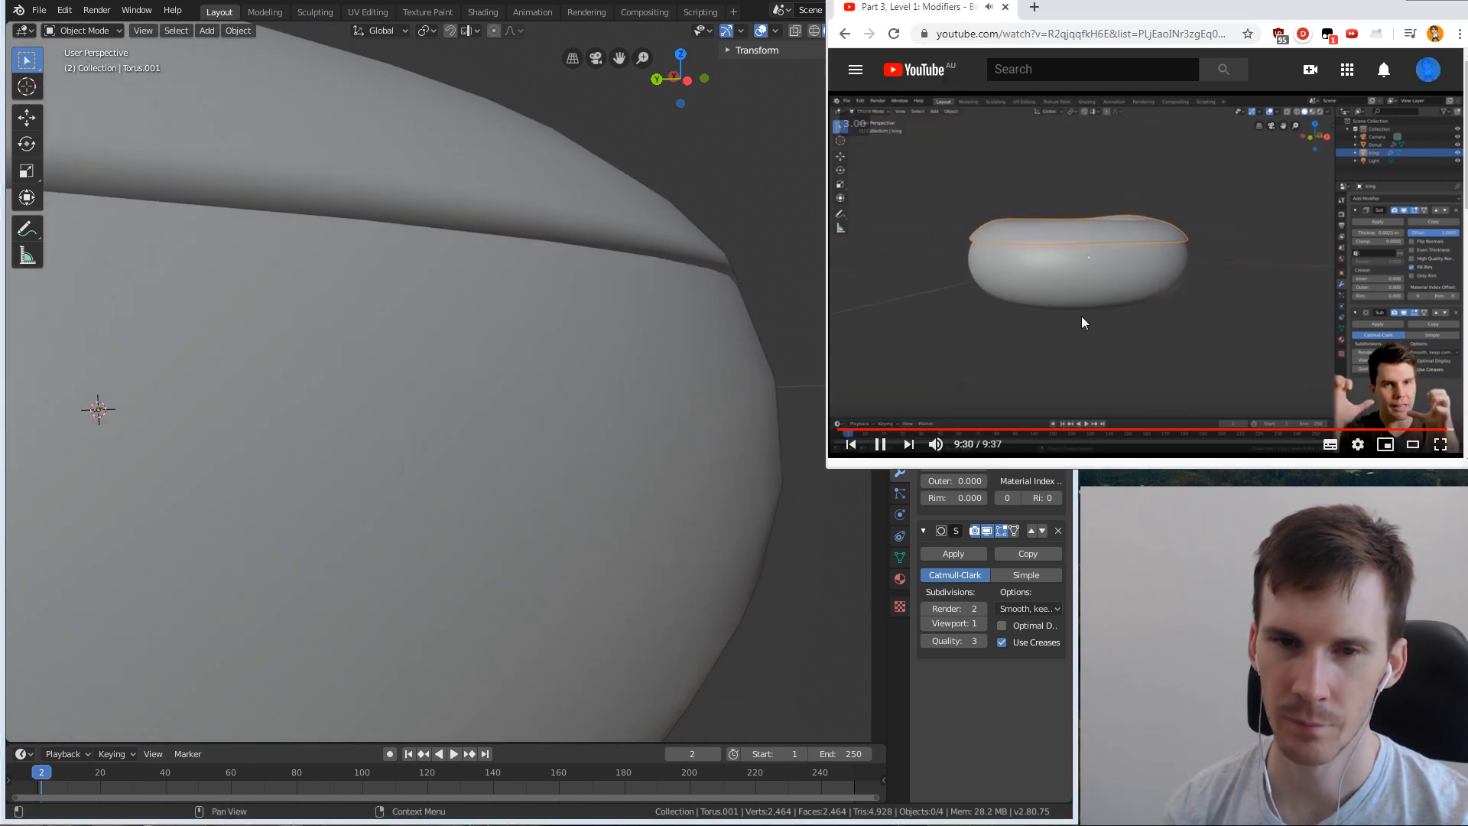
{"action": "left_click", "coordinate": [1081, 315]}
{"action": "left_click", "coordinate": [819, 572]}
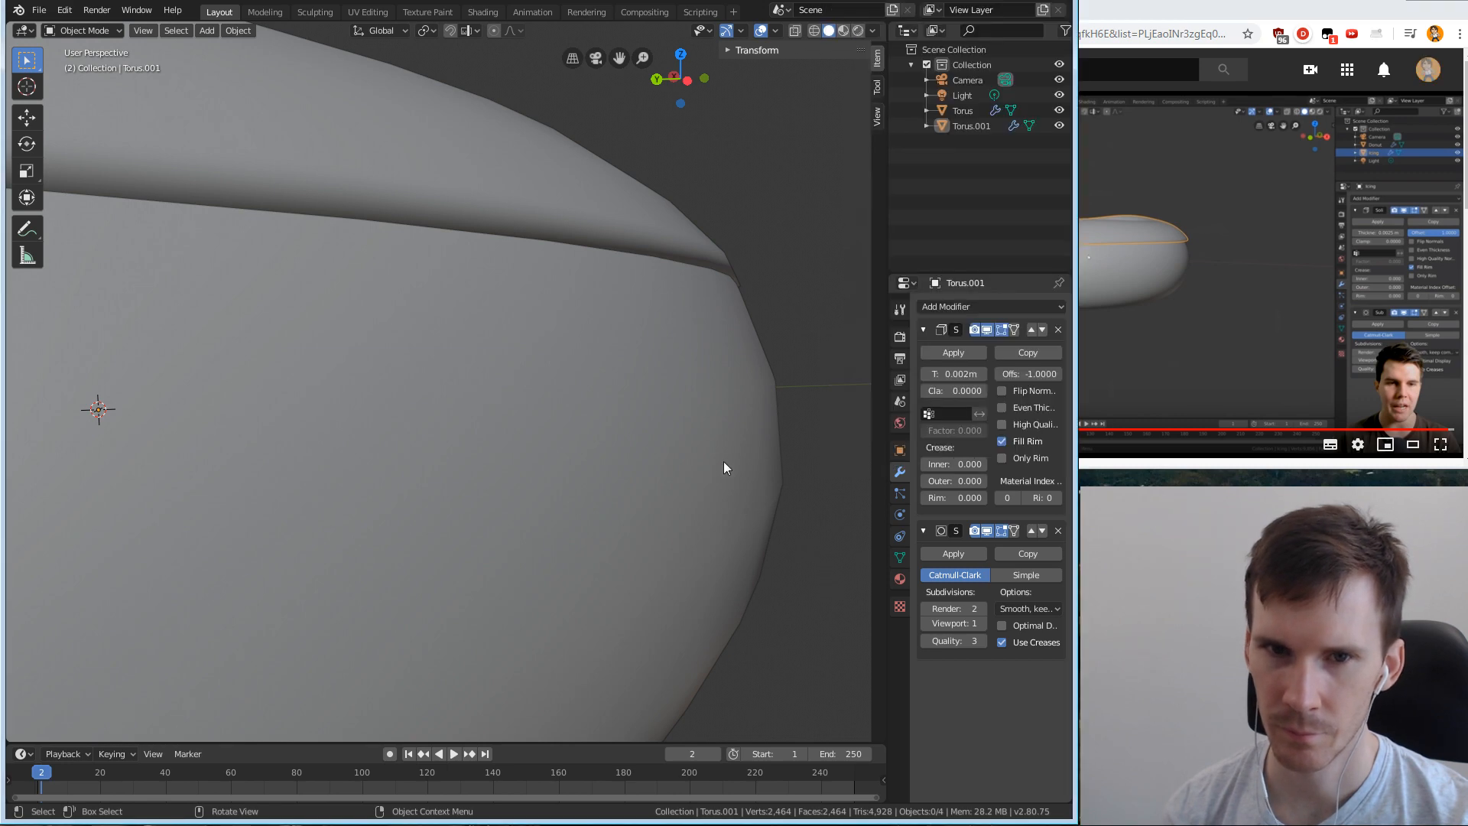
Select the upper shell with X-ray on and set its Solidify thickness to 0.0025 m.
{"action": "left_click", "coordinate": [623, 246]}
{"action": "middle_click_drag", "start_coordinate": [679, 386], "coordinate": [726, 362]}
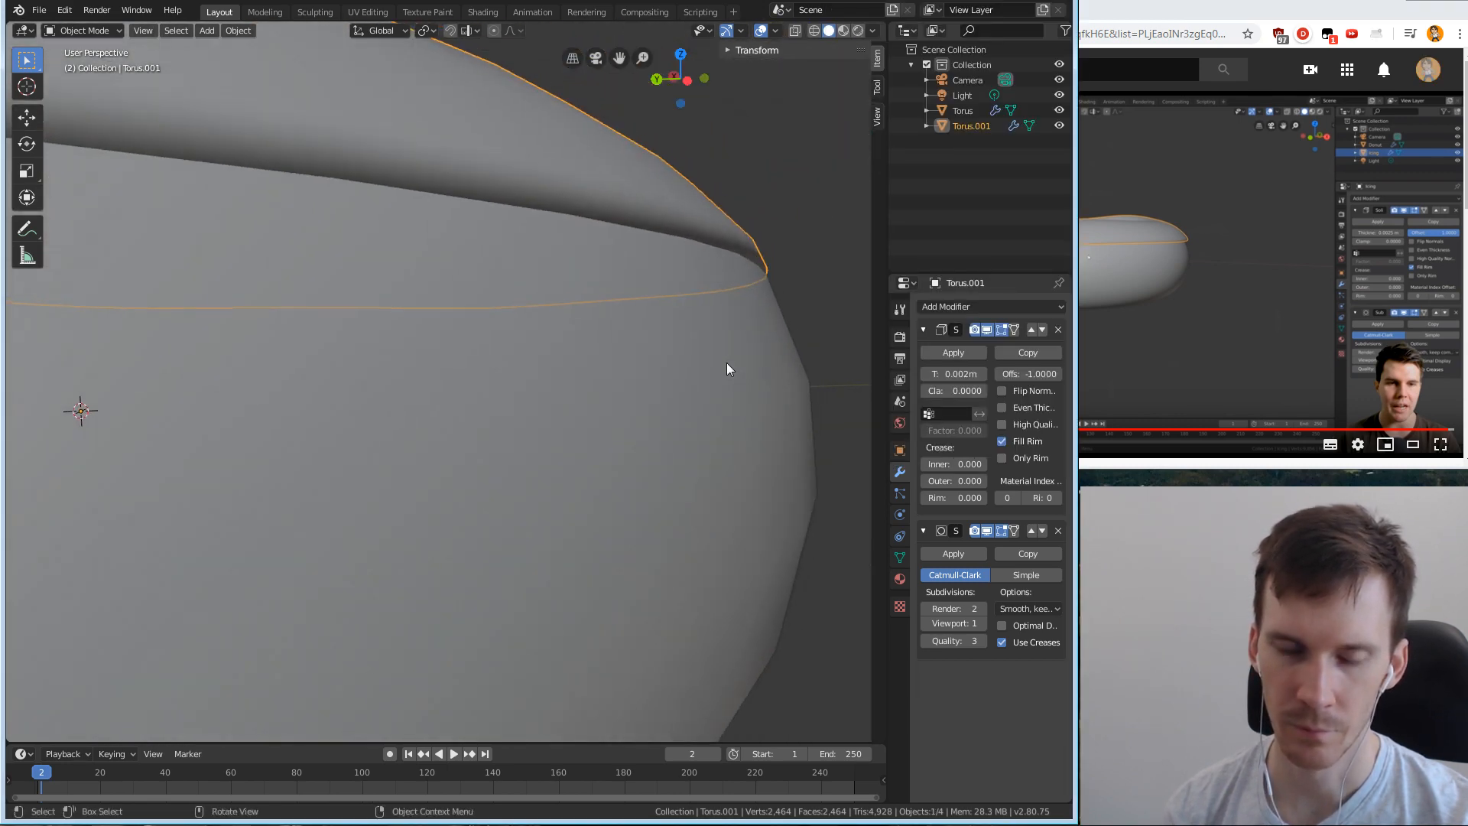
{"action": "key", "text": "alt+z"}
{"action": "mouse_move", "coordinate": [769, 269]}
{"action": "middle_mouse_down"}
{"action": "mouse_move", "coordinate": [746, 374]}
{"action": "mouse_move", "coordinate": [769, 227]}
{"action": "mouse_move", "coordinate": [772, 274]}
{"action": "middle_mouse_up"}
{"action": "left_click", "coordinate": [764, 281]}
{"action": "left_click", "coordinate": [648, 171]}
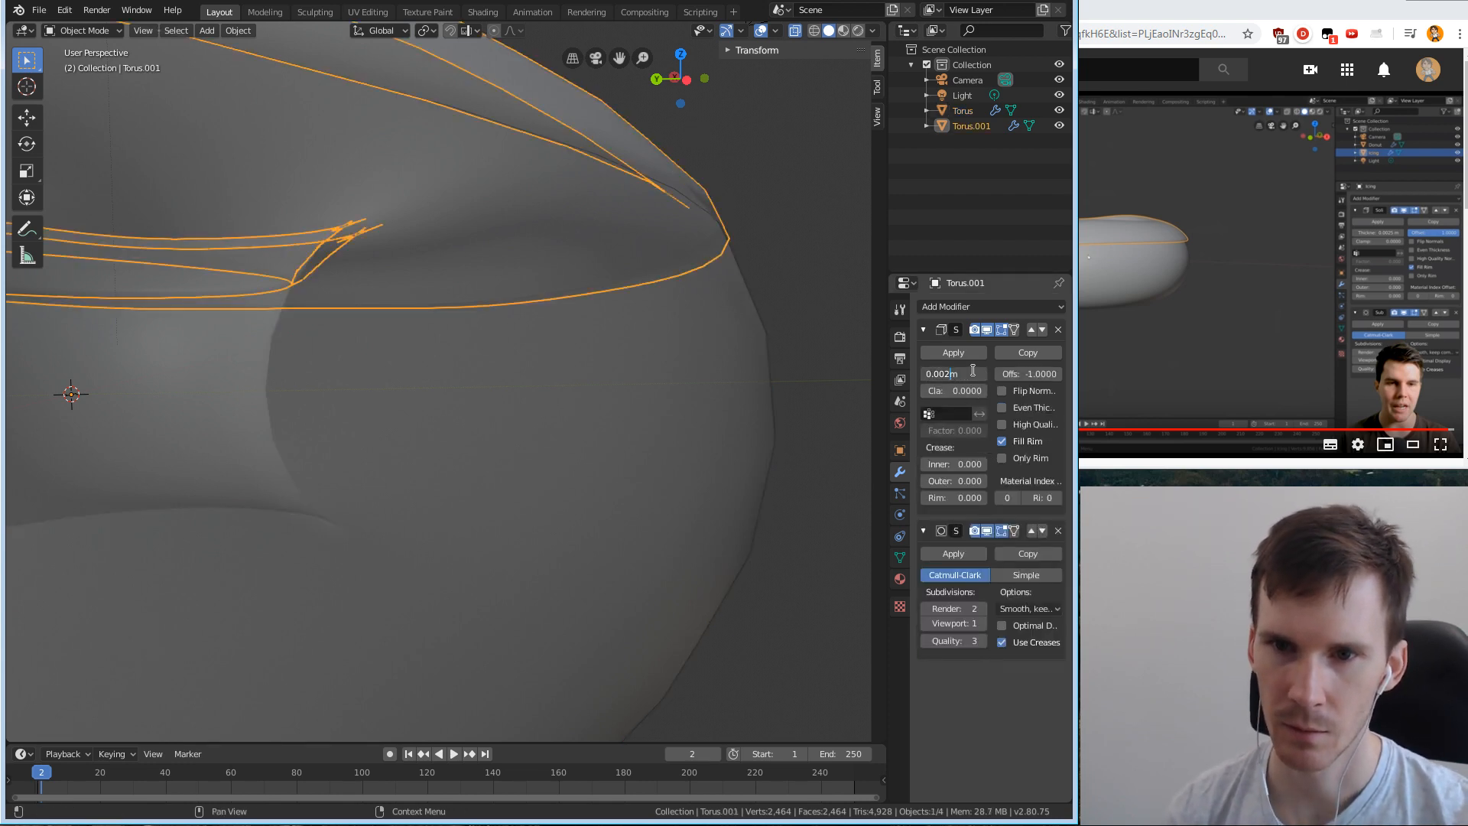
{"action": "key", "text": "Return"}
Select the full torus and examine its mesh around the rim in Edit Mode.
{"action": "left_click", "coordinate": [751, 289]}
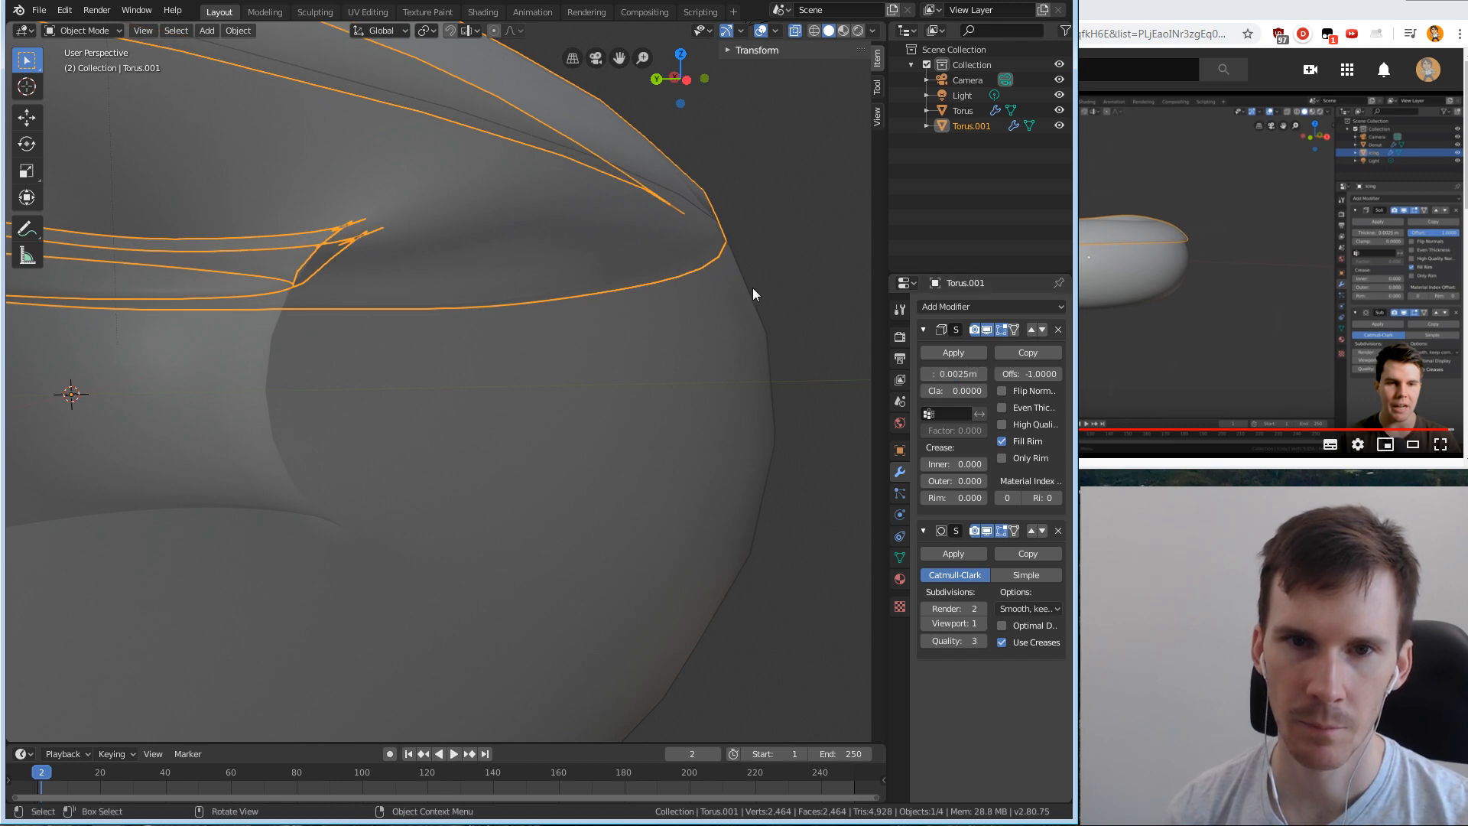
{"action": "middle_click_drag", "start_coordinate": [753, 287], "coordinate": [763, 239]}
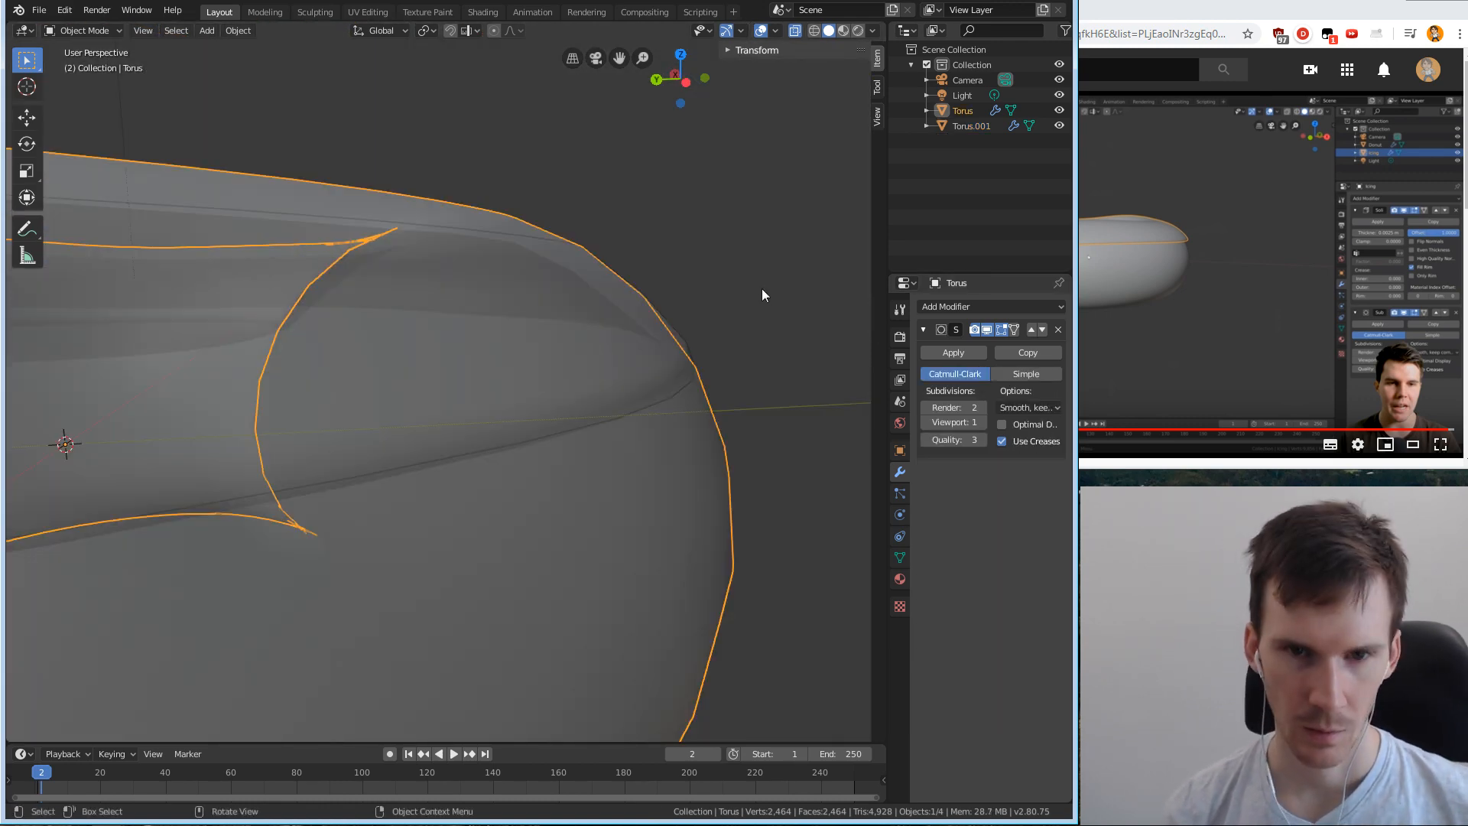
{"action": "key", "text": "Tab"}
{"action": "key", "text": "Tab"}
{"action": "key", "text": "Tab"}
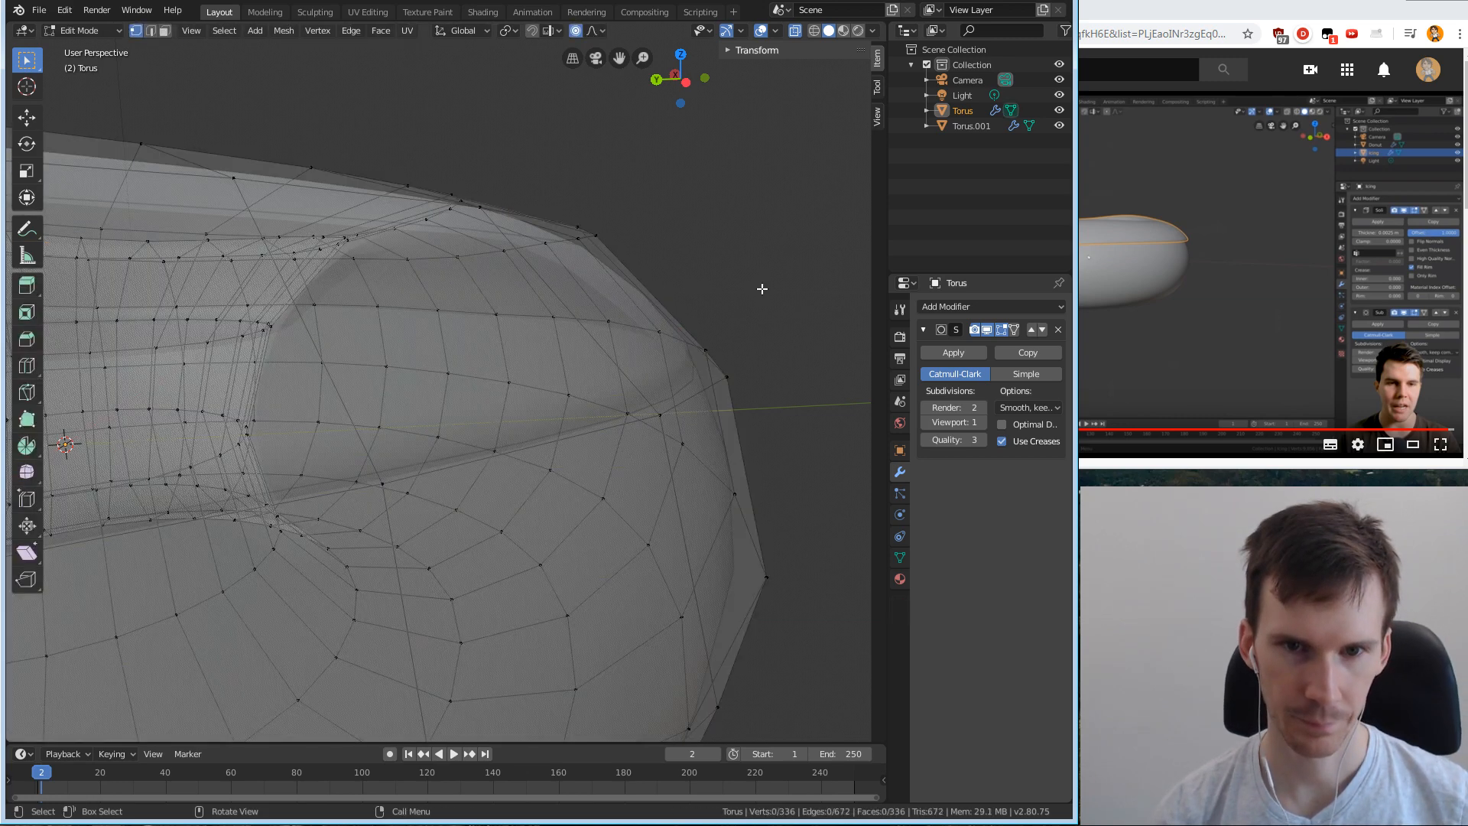
{"action": "middle_click_drag", "start_coordinate": [761, 294], "coordinate": [706, 325]}
Switch to the upper shell, examine its rim vertices in Edit Mode and resume the tutorial.
{"action": "key", "text": "Tab"}
{"action": "left_click", "coordinate": [605, 357]}
{"action": "key", "text": "Tab"}
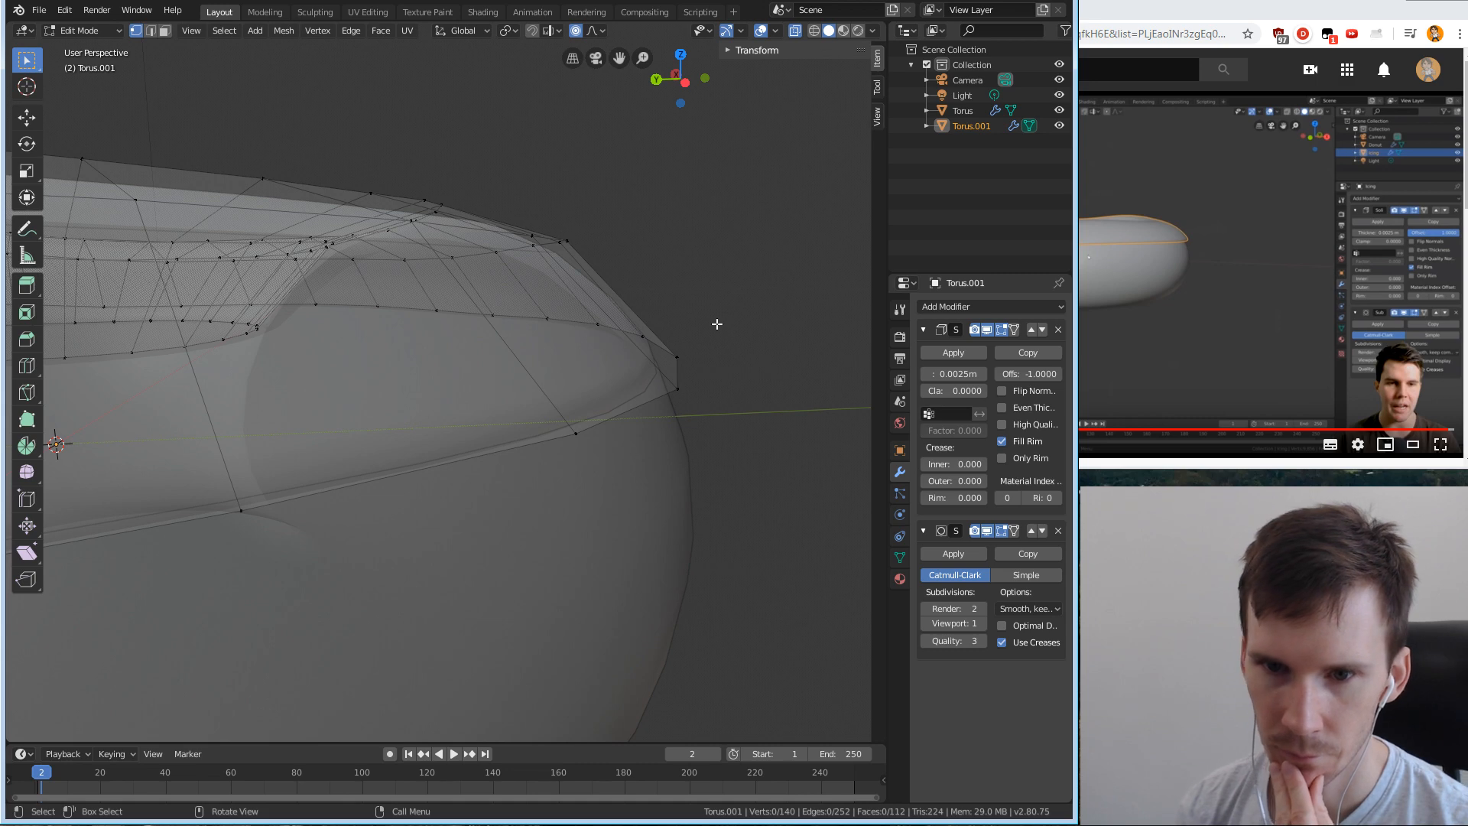
{"action": "mouse_move", "coordinate": [748, 299]}
{"action": "middle_mouse_down"}
{"action": "mouse_move", "coordinate": [734, 311]}
{"action": "mouse_move", "coordinate": [744, 288]}
{"action": "middle_mouse_up"}
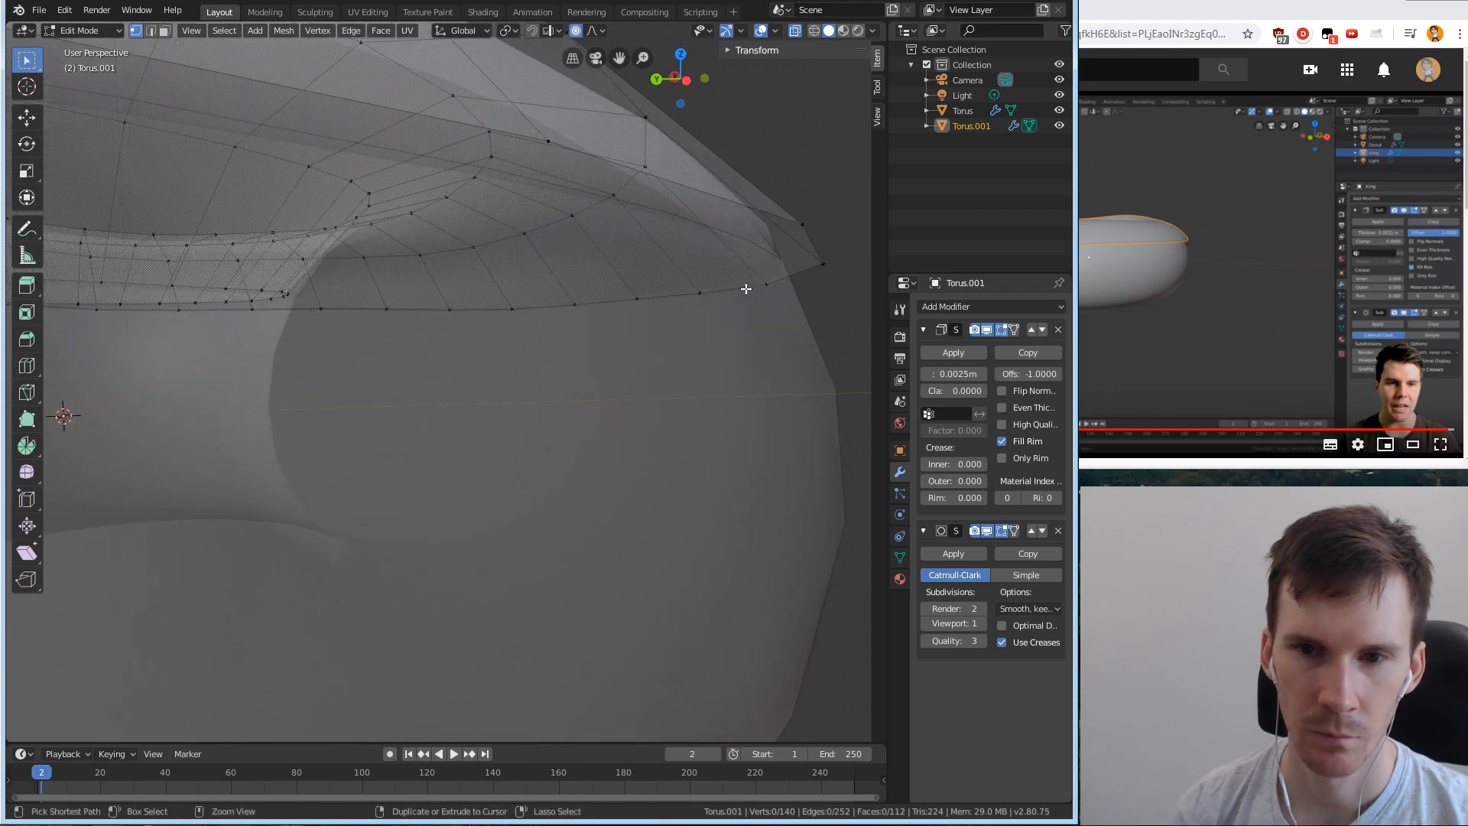
{"action": "left_click", "coordinate": [1145, 309]}
{"action": "left_click", "coordinate": [790, 164]}
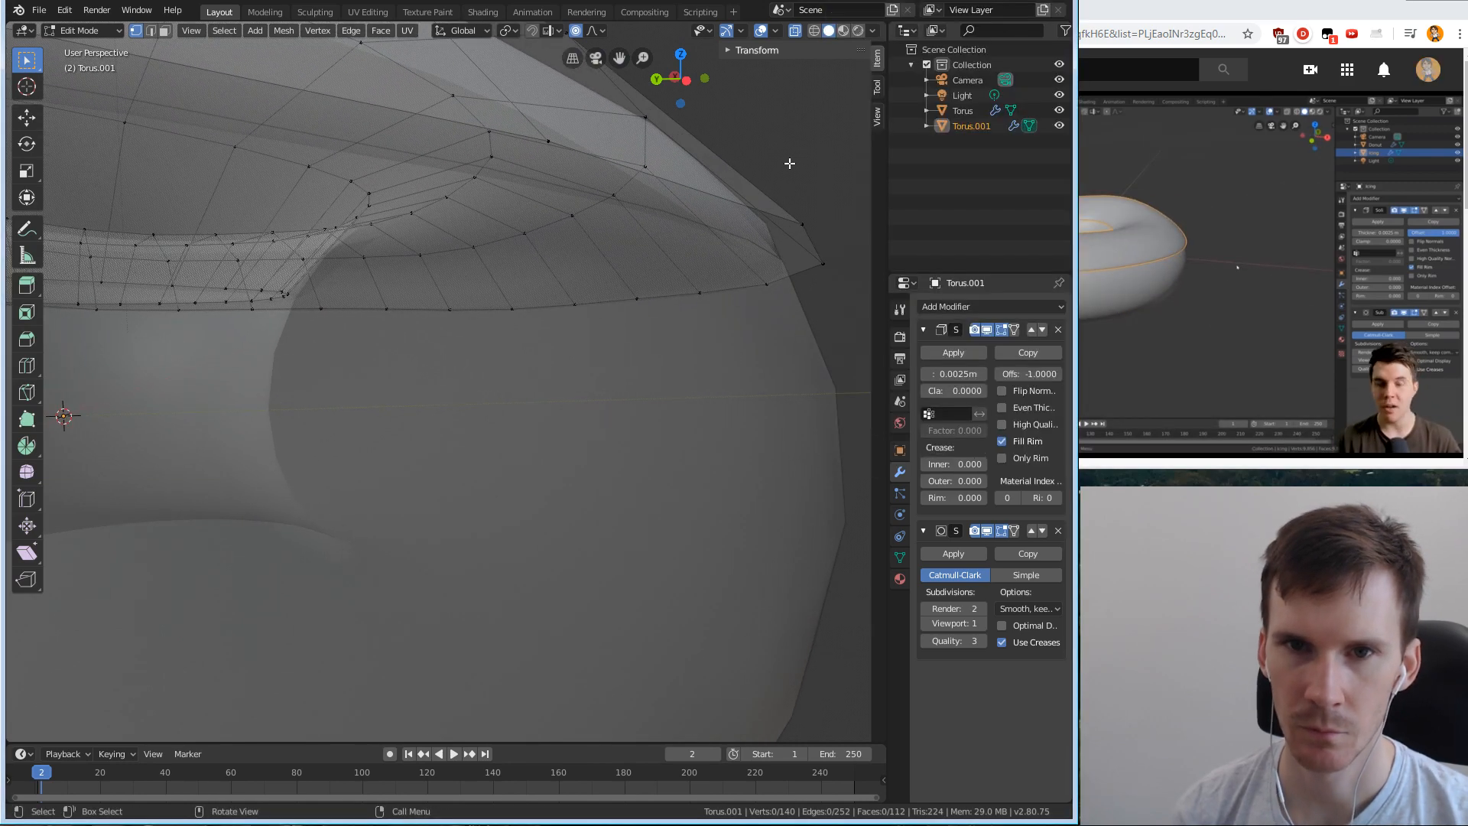
Turn off X-ray, return the upper shell to Object Mode and pause the tutorial video after a close look at the rim.
{"action": "key", "text": "alt+z"}
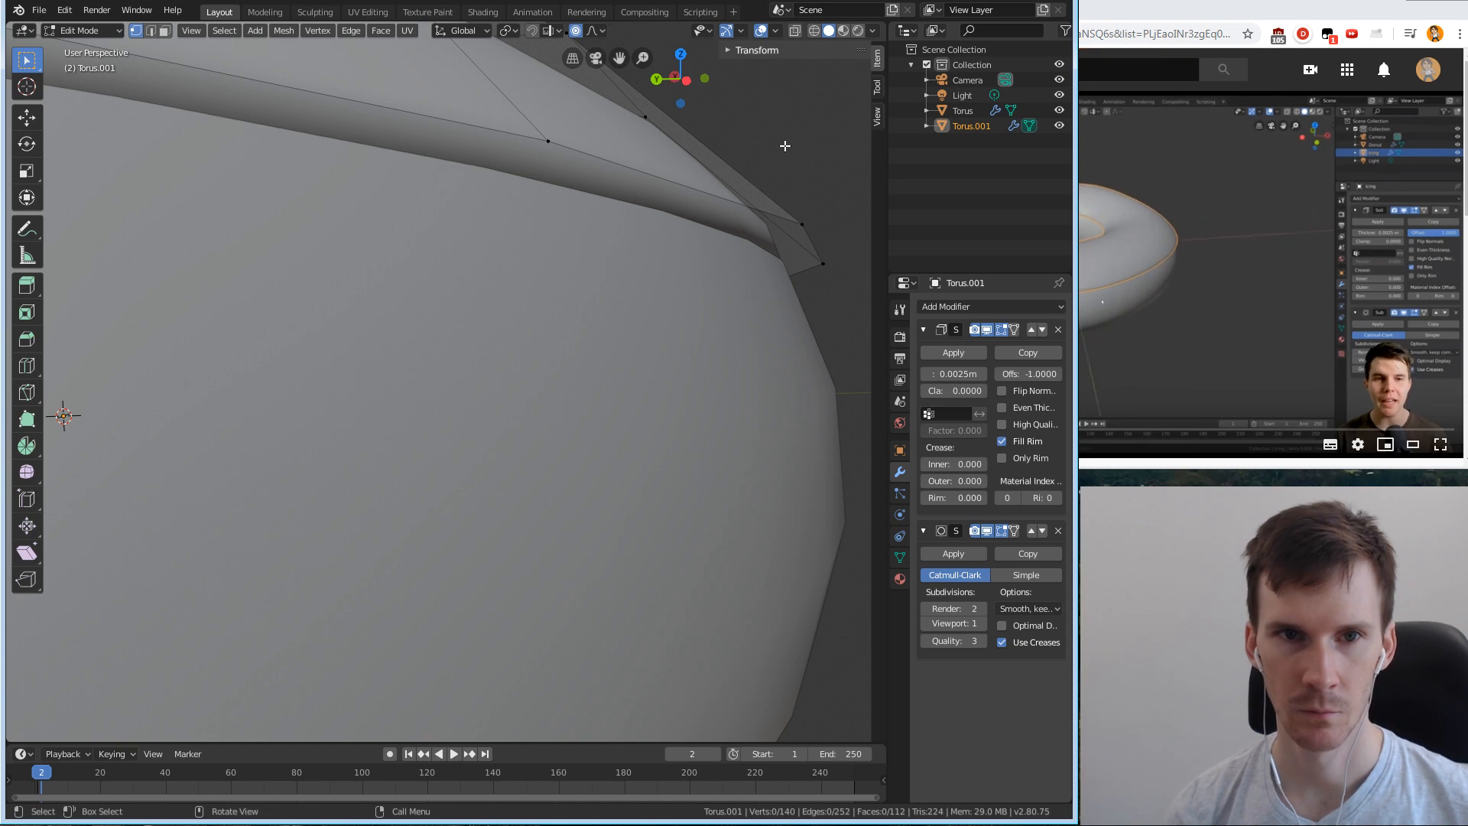
{"action": "scroll", "coordinate": [786, 163], "scroll_direction": "down", "scroll_amount": 3}
{"action": "key", "text": "Tab"}
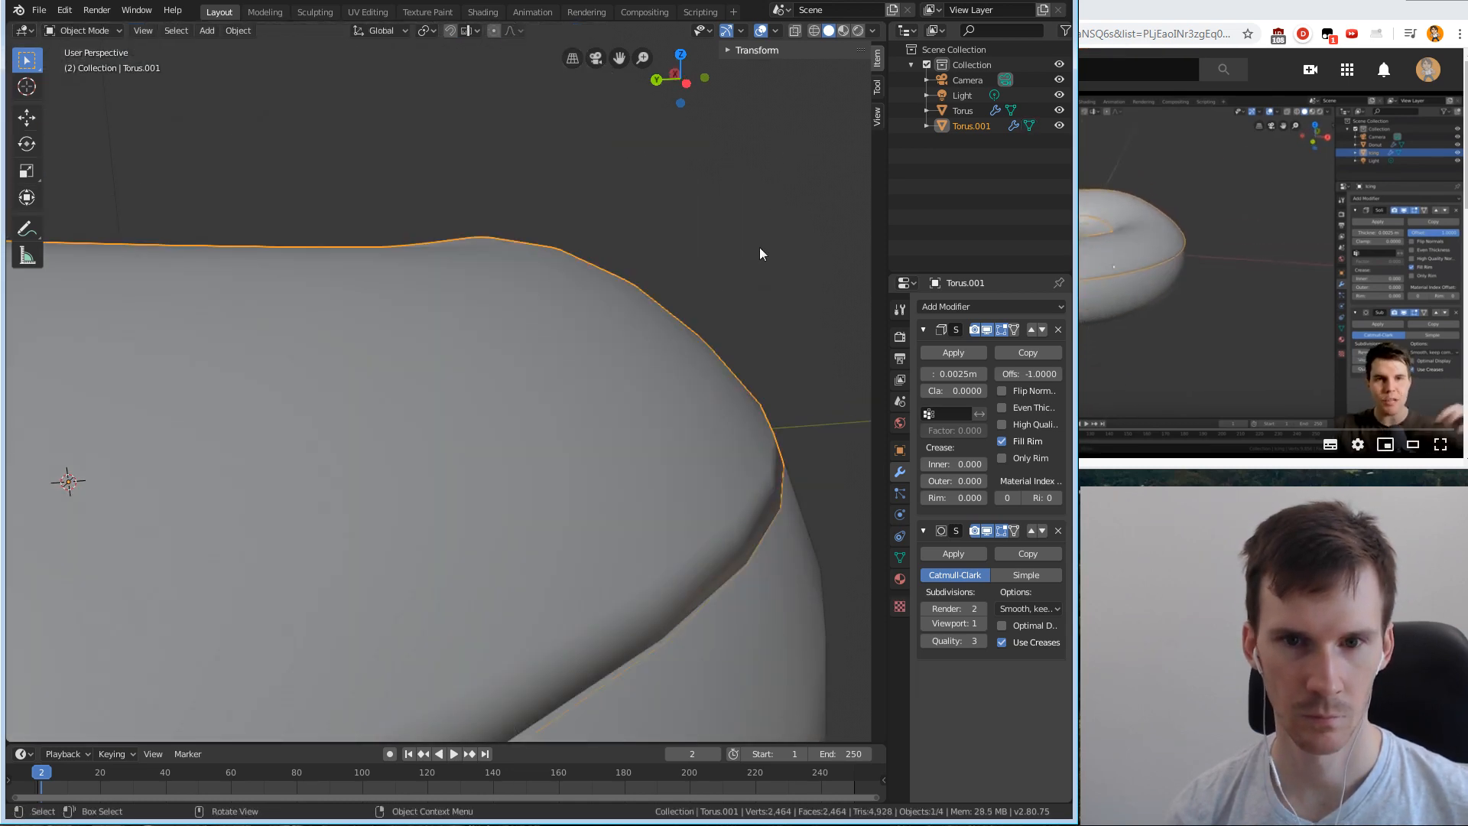
{"action": "scroll", "coordinate": [757, 241], "scroll_direction": "up", "scroll_amount": 3}
{"action": "middle_click_drag", "start_coordinate": [754, 237], "coordinate": [753, 242]}
{"action": "left_click", "coordinate": [1203, 249]}
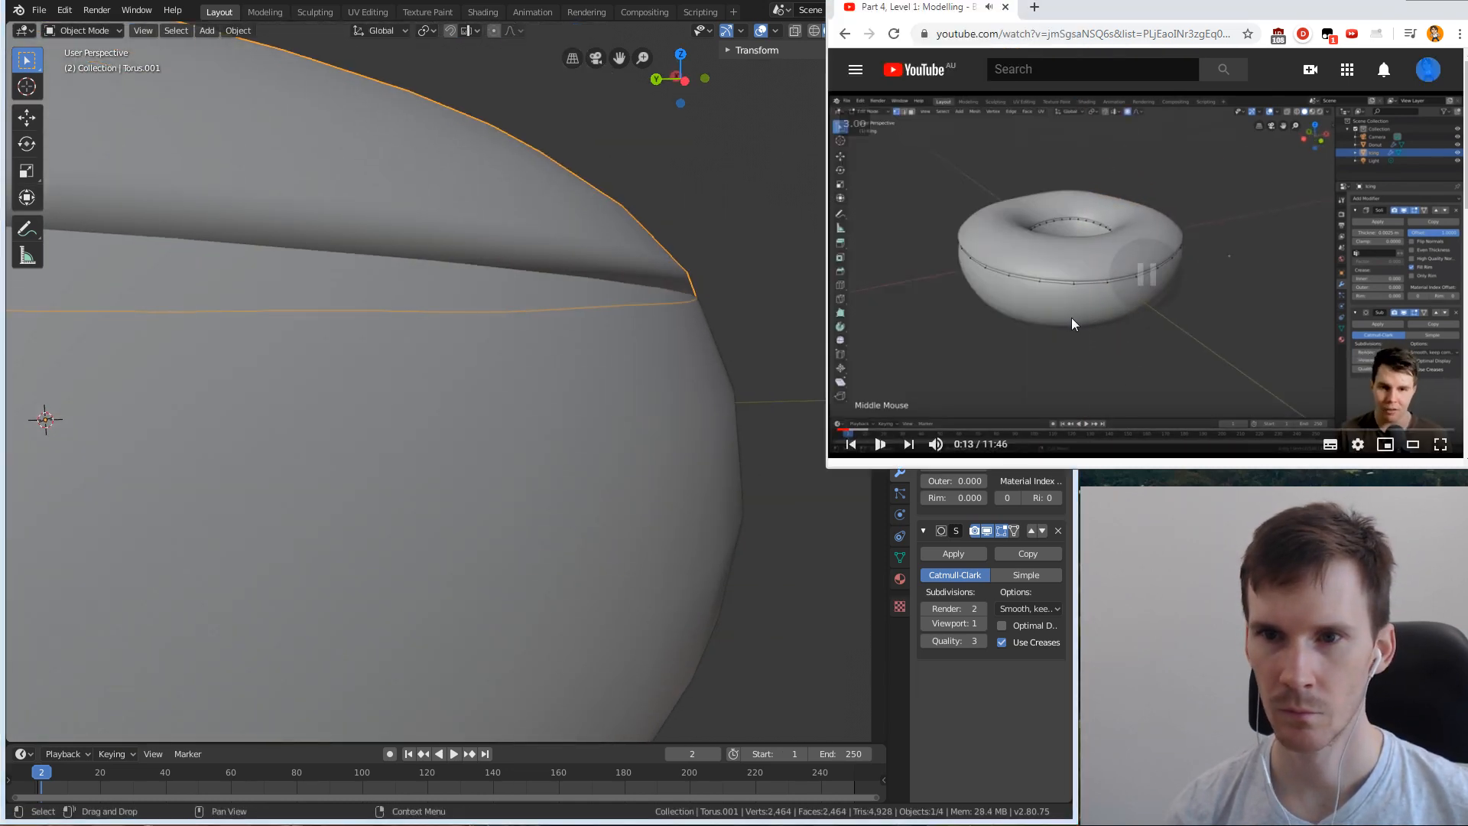
Set the upper shell's Solidify offset to 0 and deselect it to inspect the rim and the whole doughnut.
{"action": "middle_click_drag", "start_coordinate": [805, 288], "coordinate": [370, 280]}
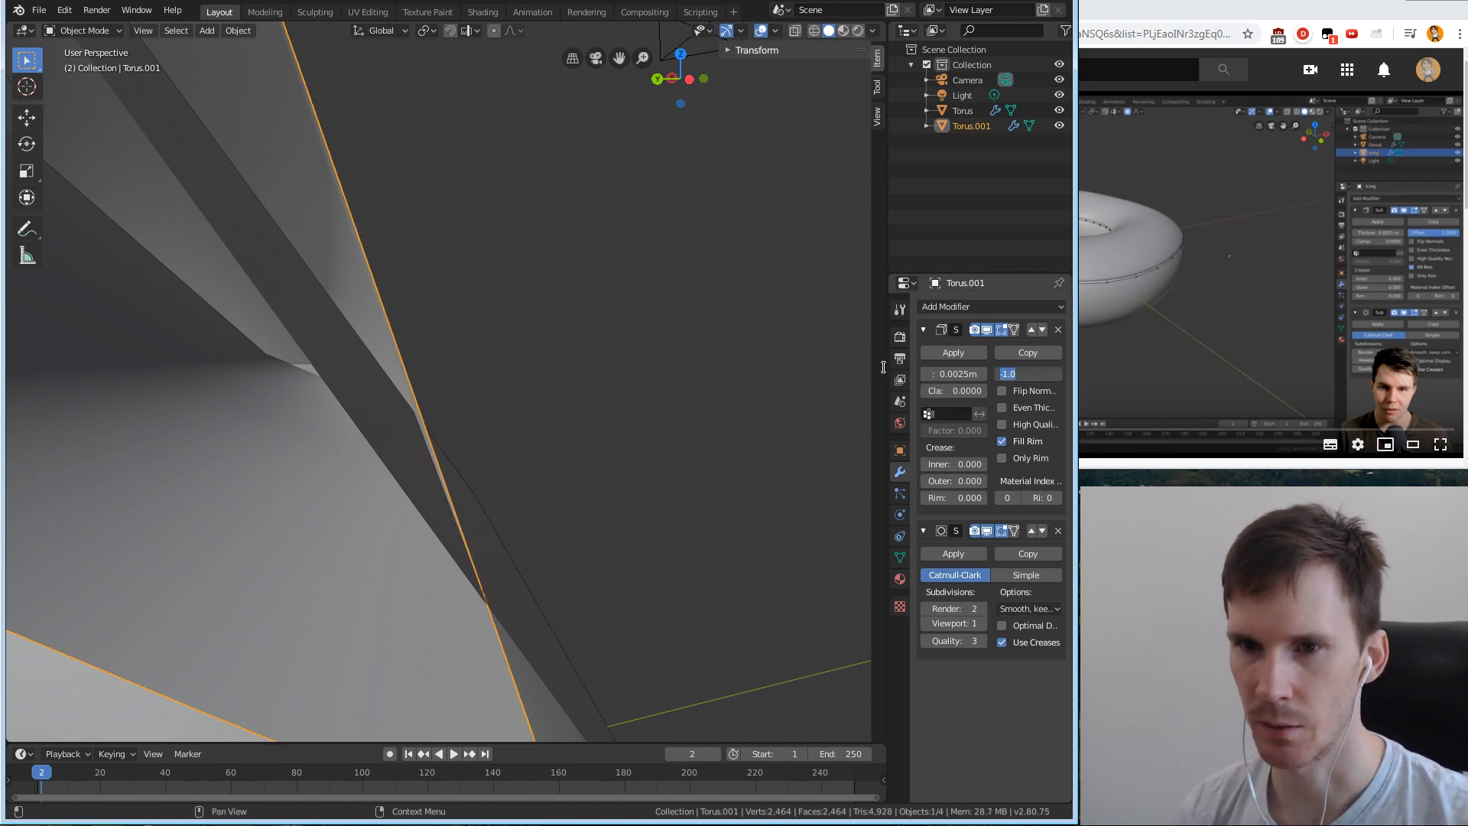
{"action": "key", "text": "Return"}
{"action": "left_click", "coordinate": [749, 382]}
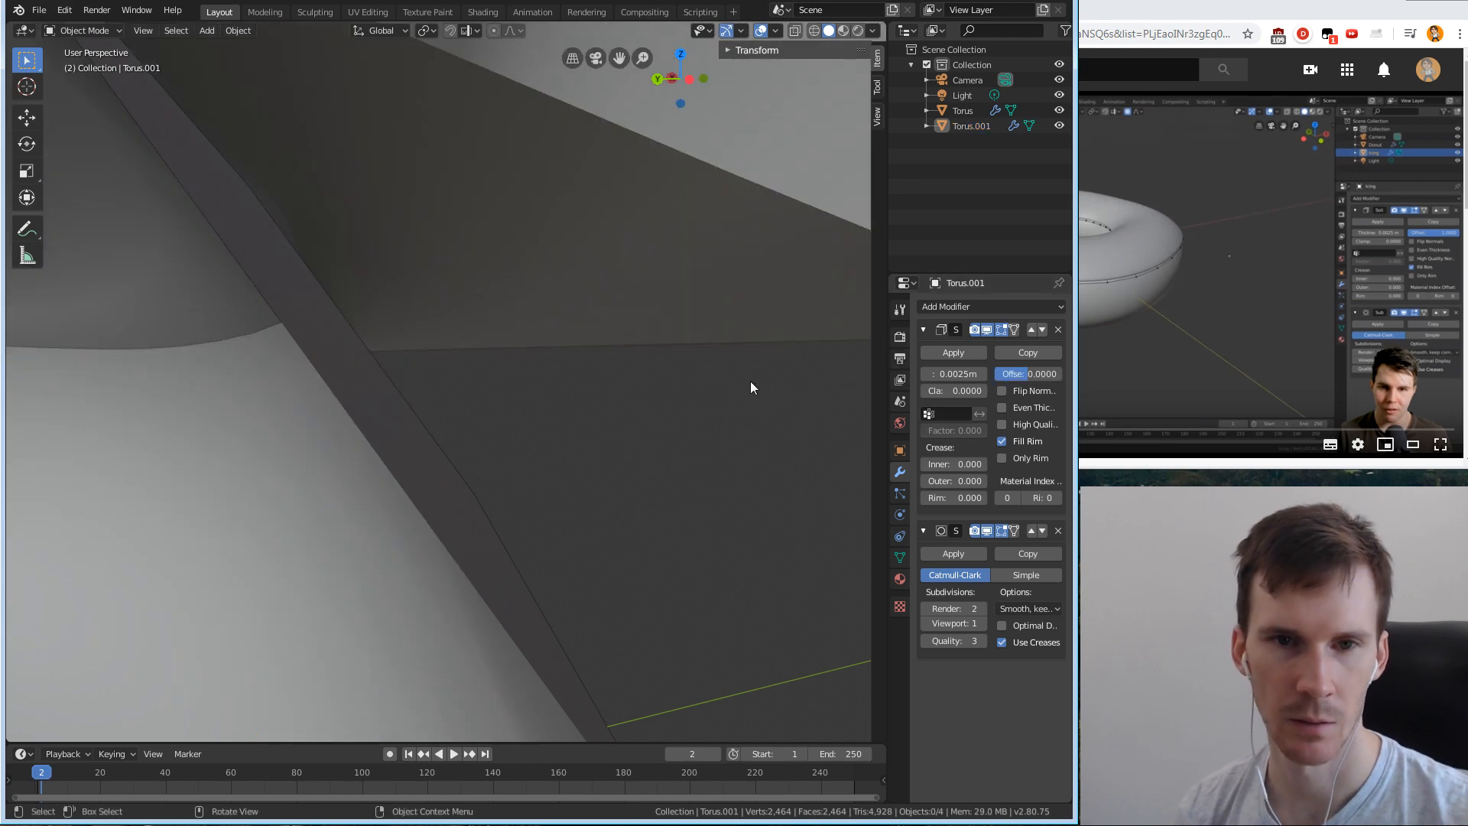
{"action": "scroll", "coordinate": [744, 379], "scroll_direction": "down", "scroll_amount": 3}
{"action": "mouse_move", "coordinate": [566, 407]}
{"action": "middle_mouse_down"}
{"action": "mouse_move", "coordinate": [538, 406]}
{"action": "mouse_move", "coordinate": [555, 416]}
{"action": "middle_mouse_up"}
{"action": "scroll", "coordinate": [555, 416], "scroll_direction": "down", "scroll_amount": 6}
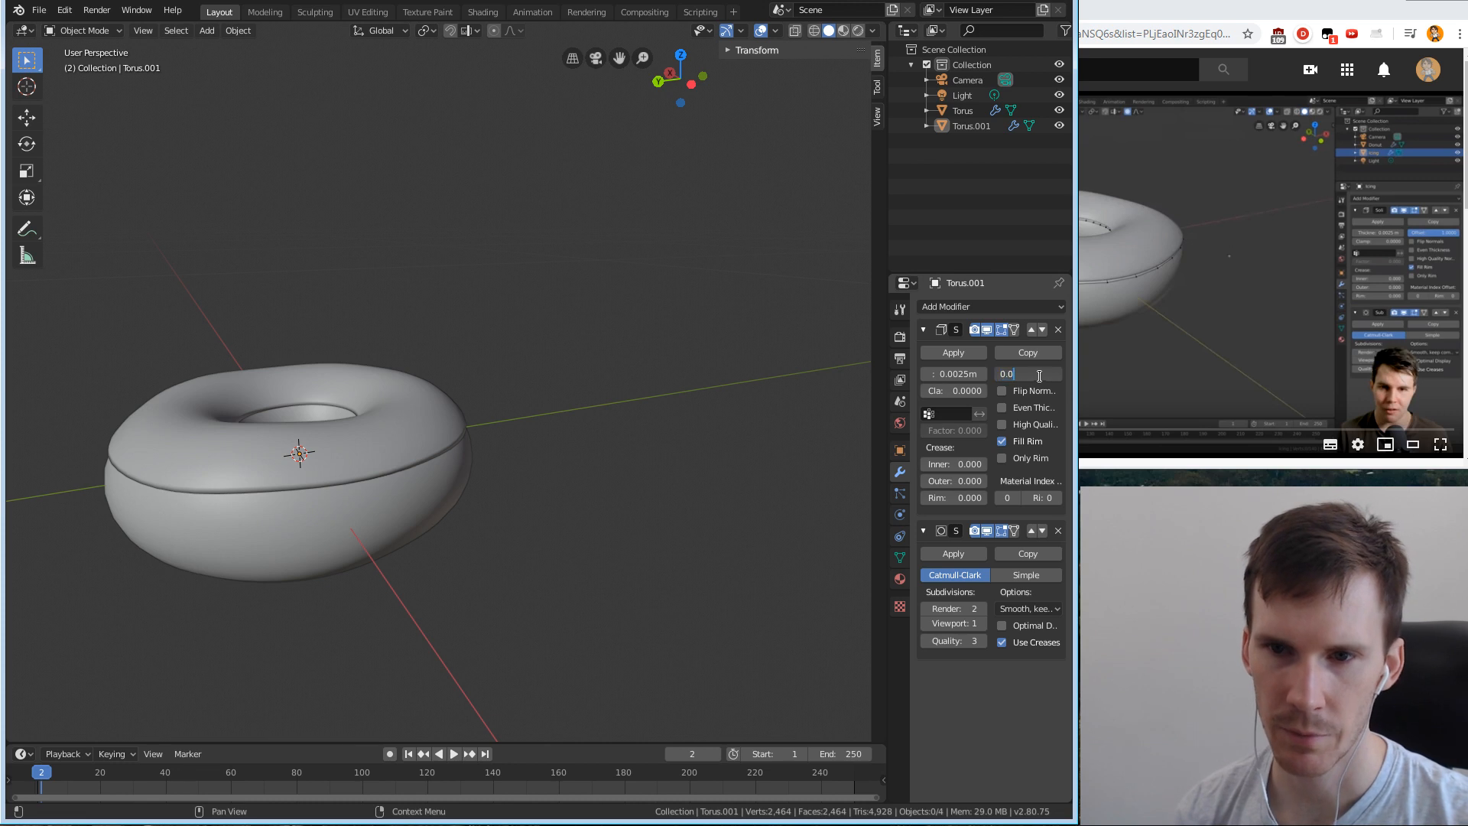
Set the upper shell's Solidify offset to 1 and check how its rim sits outside the torus.
{"action": "key", "text": "Return"}
{"action": "middle_click_drag", "start_coordinate": [583, 453], "coordinate": [655, 445]}
{"action": "scroll", "coordinate": [623, 430], "scroll_direction": "up", "scroll_amount": 4}
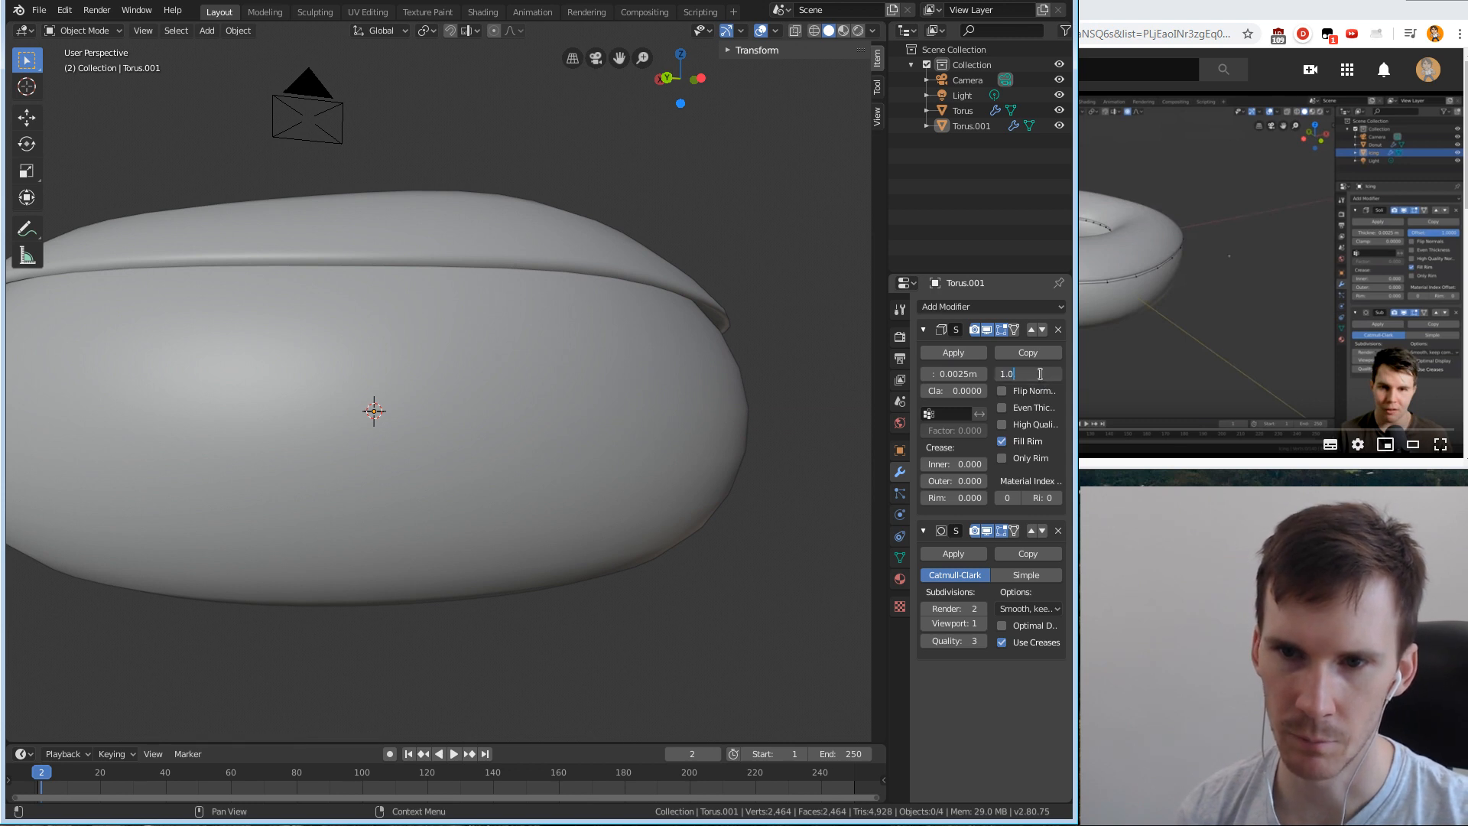
{"action": "key", "text": "Return"}
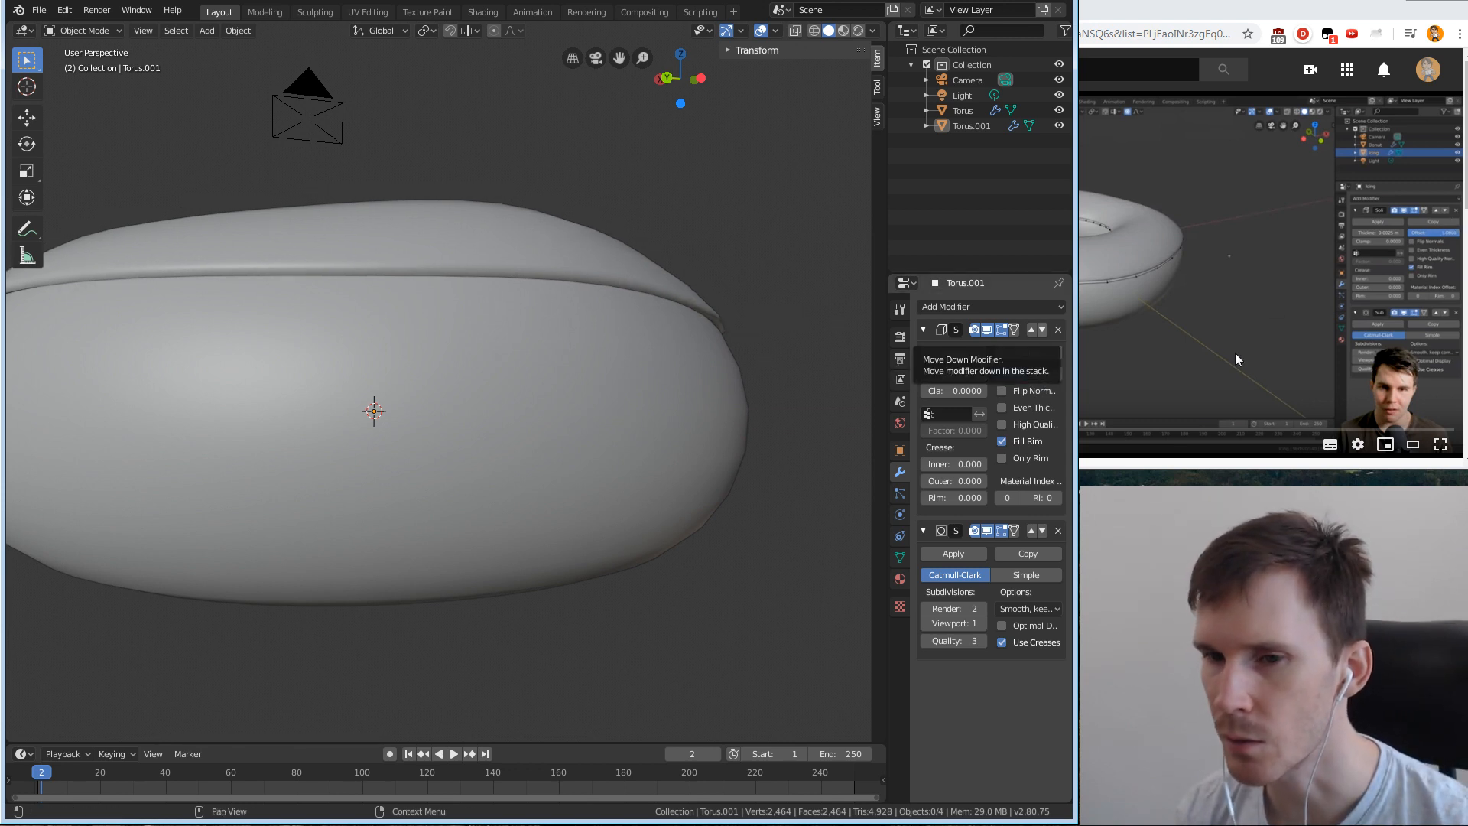
{"action": "left_click_drag", "start_coordinate": [1035, 373], "coordinate": [1069, 373]}
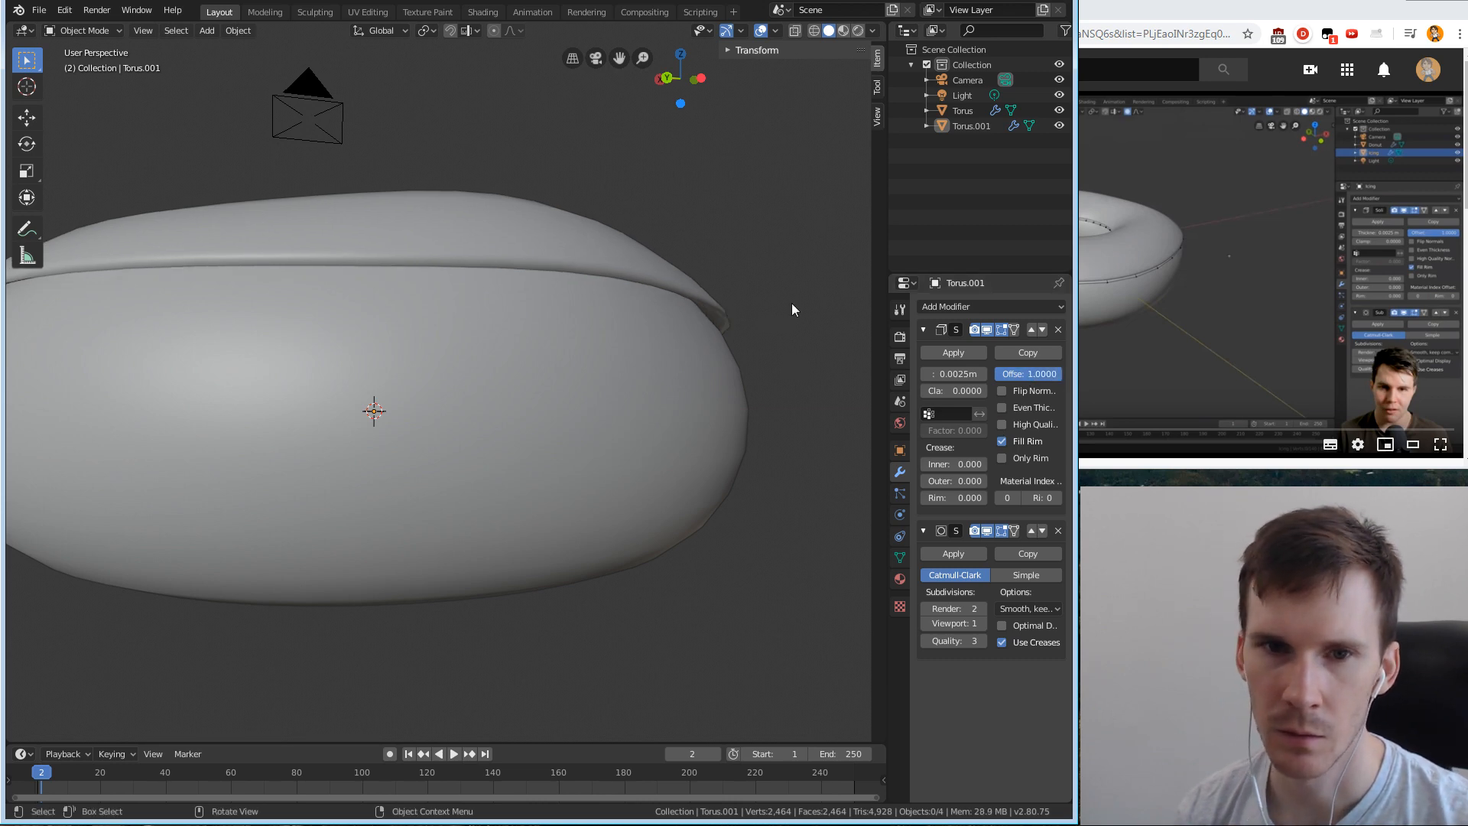
Play the tutorial video while examining the shell's rim up close in Blender, and pause the video at 0:56.
{"action": "left_click", "coordinate": [1192, 249]}
{"action": "left_click", "coordinate": [767, 342]}
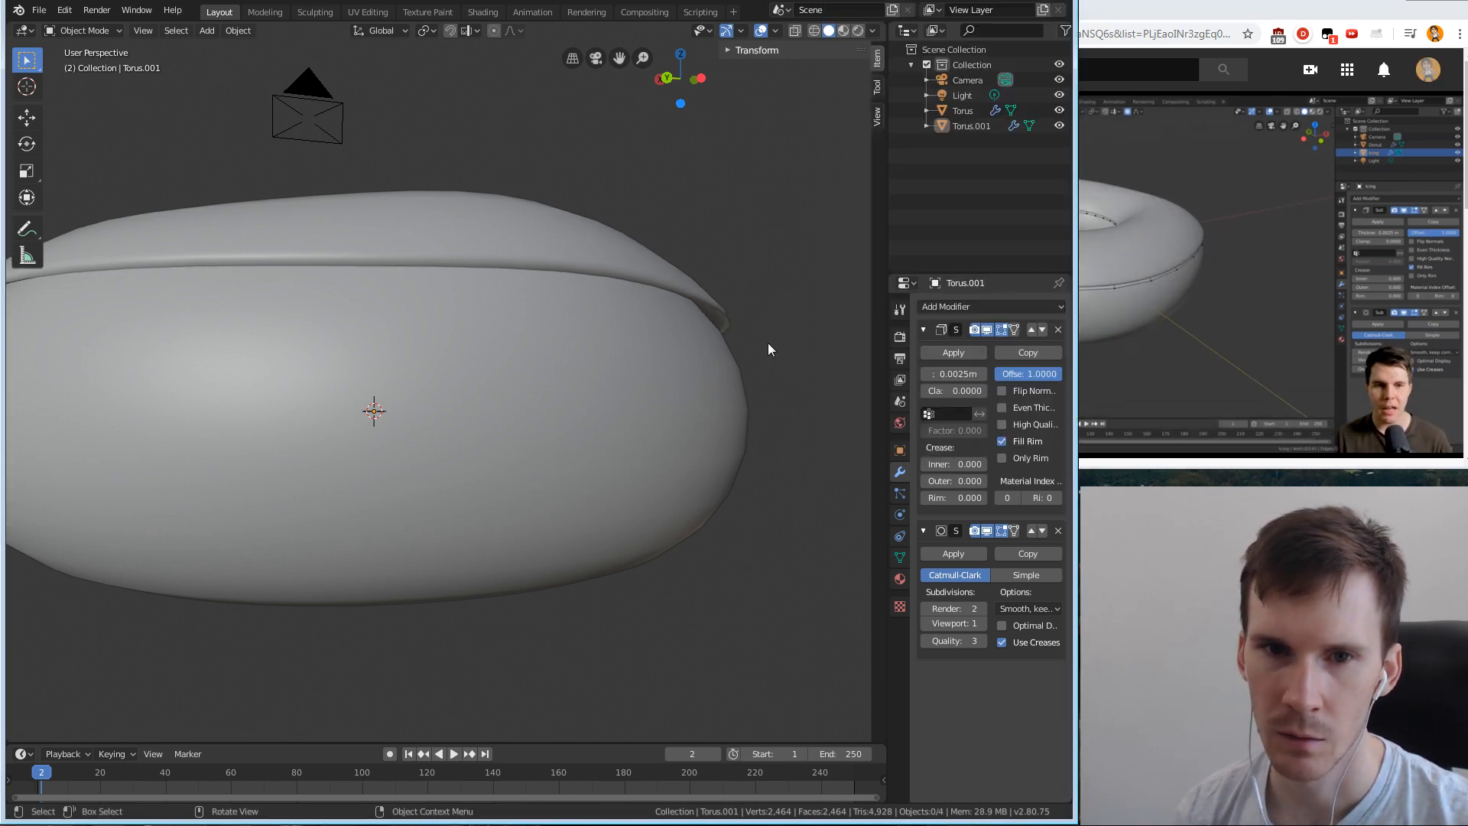
{"action": "scroll", "coordinate": [766, 313], "scroll_direction": "up", "scroll_amount": 4}
{"action": "scroll", "coordinate": [767, 313], "scroll_direction": "down", "scroll_amount": 3}
{"action": "scroll", "coordinate": [764, 315], "scroll_direction": "up", "scroll_amount": 2}
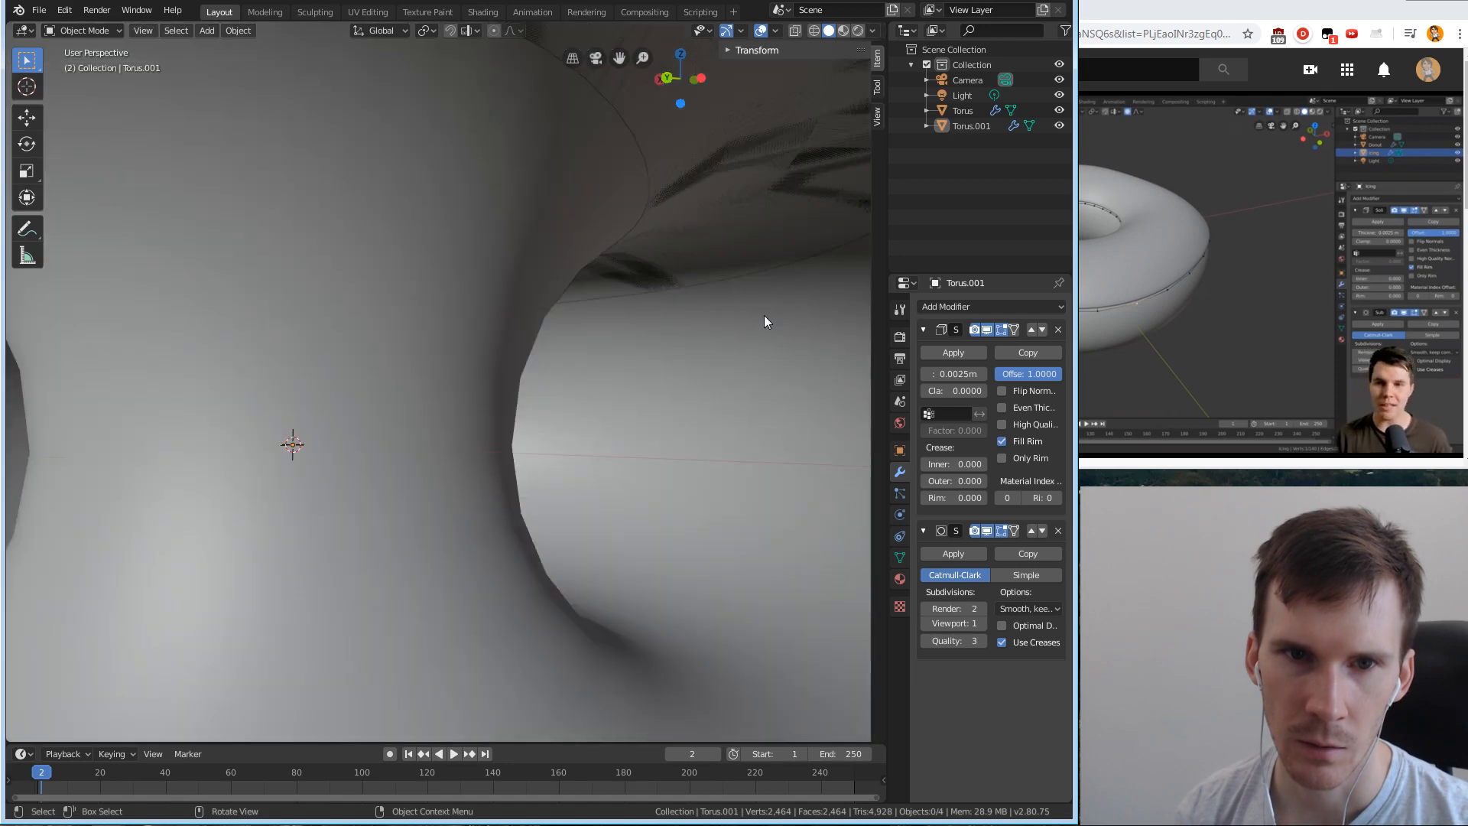
{"action": "middle_click_drag", "start_coordinate": [764, 315], "coordinate": [692, 304]}
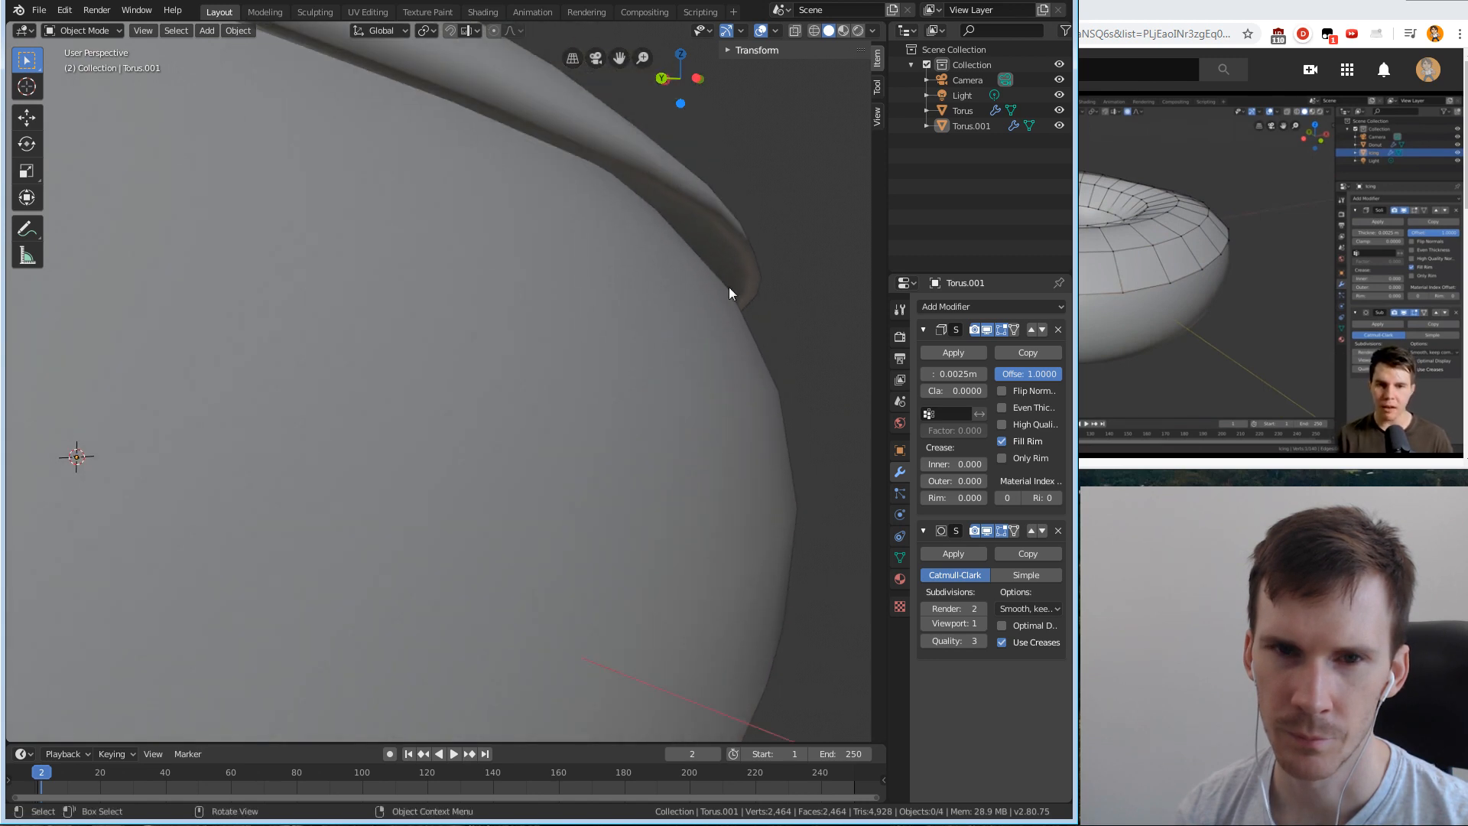
{"action": "left_click", "coordinate": [1185, 465]}
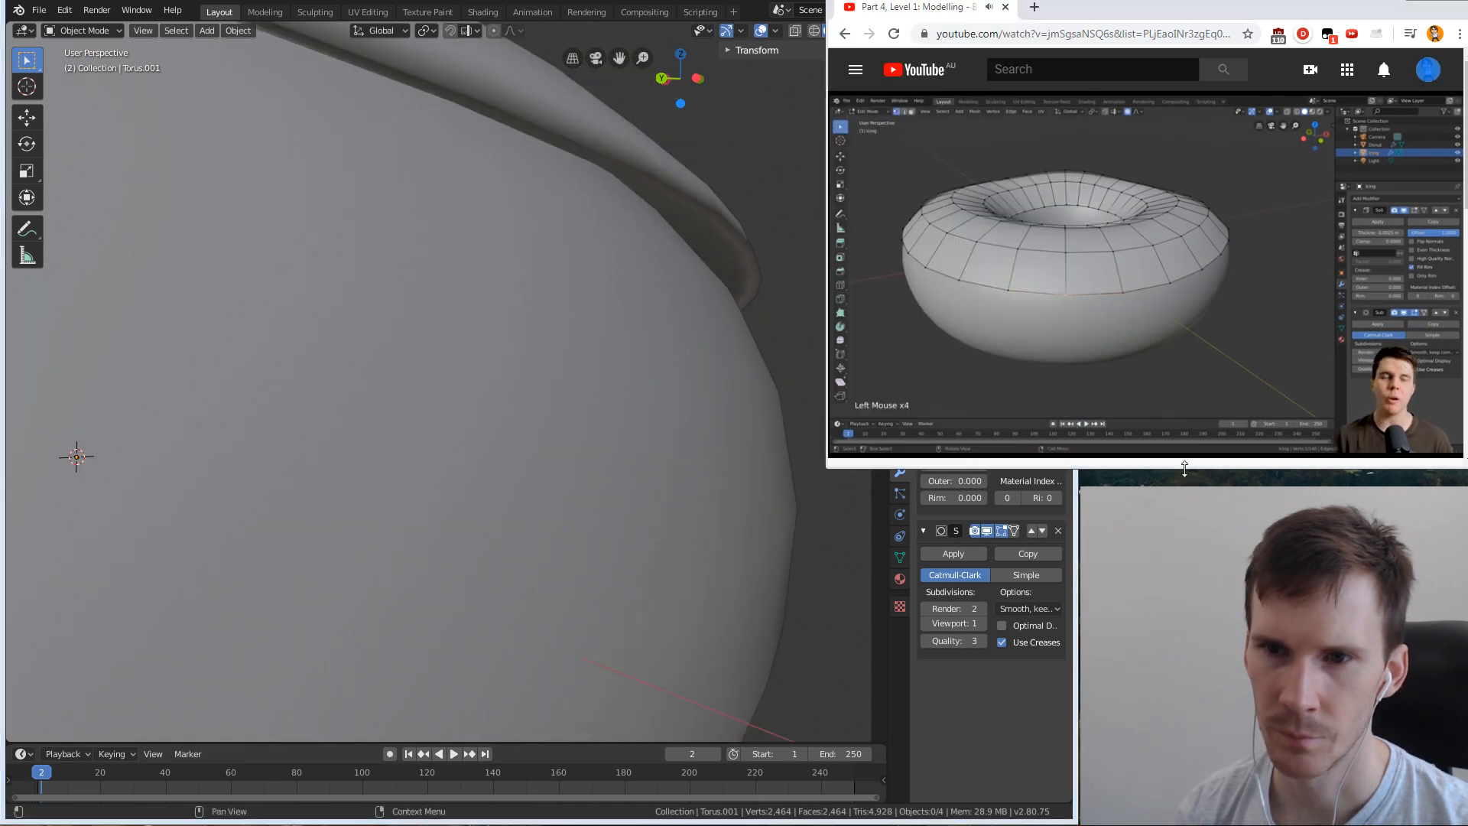
{"action": "left_click", "coordinate": [804, 297]}
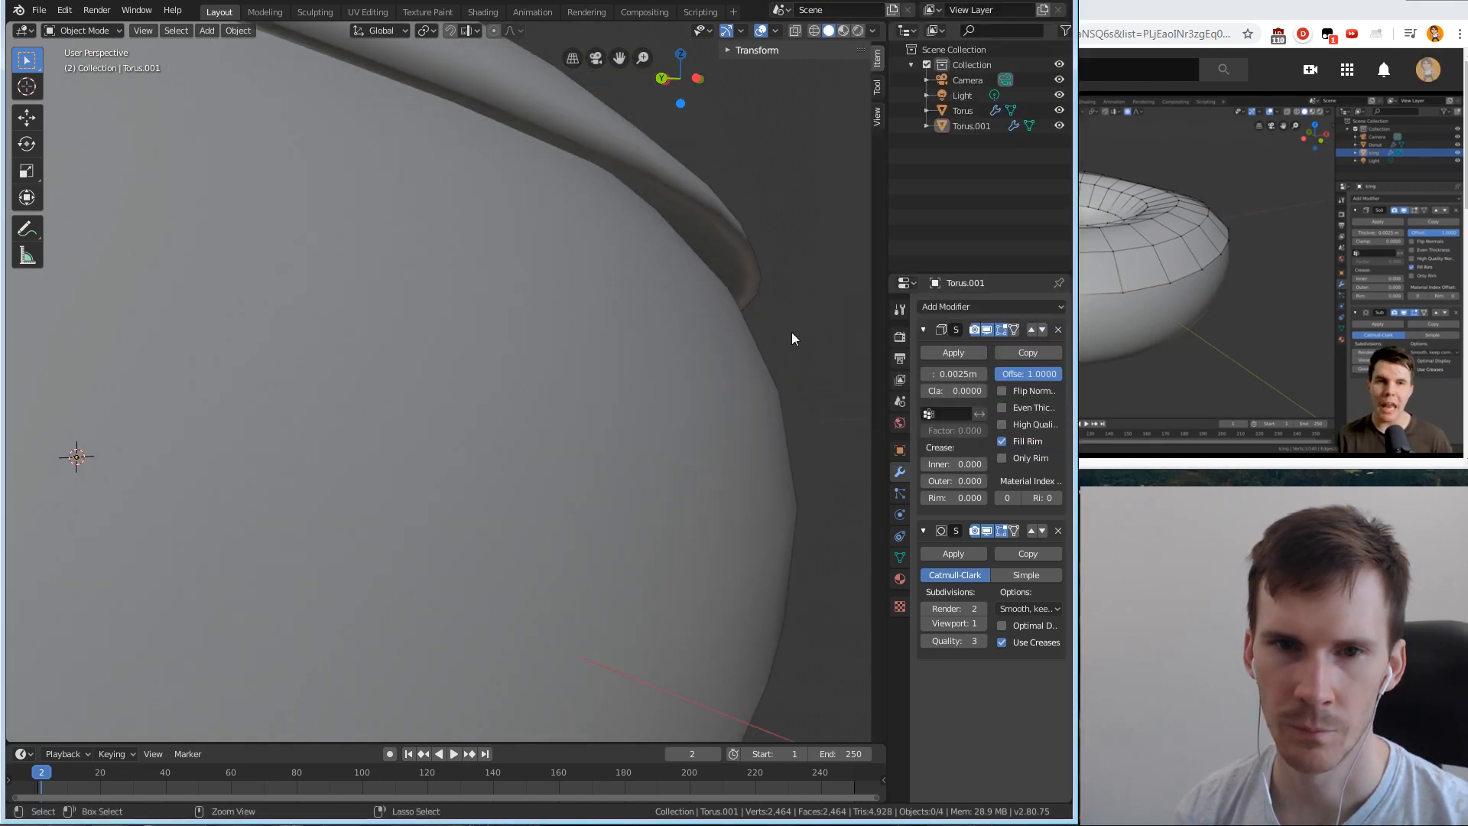
{"action": "left_click", "coordinate": [1218, 276]}
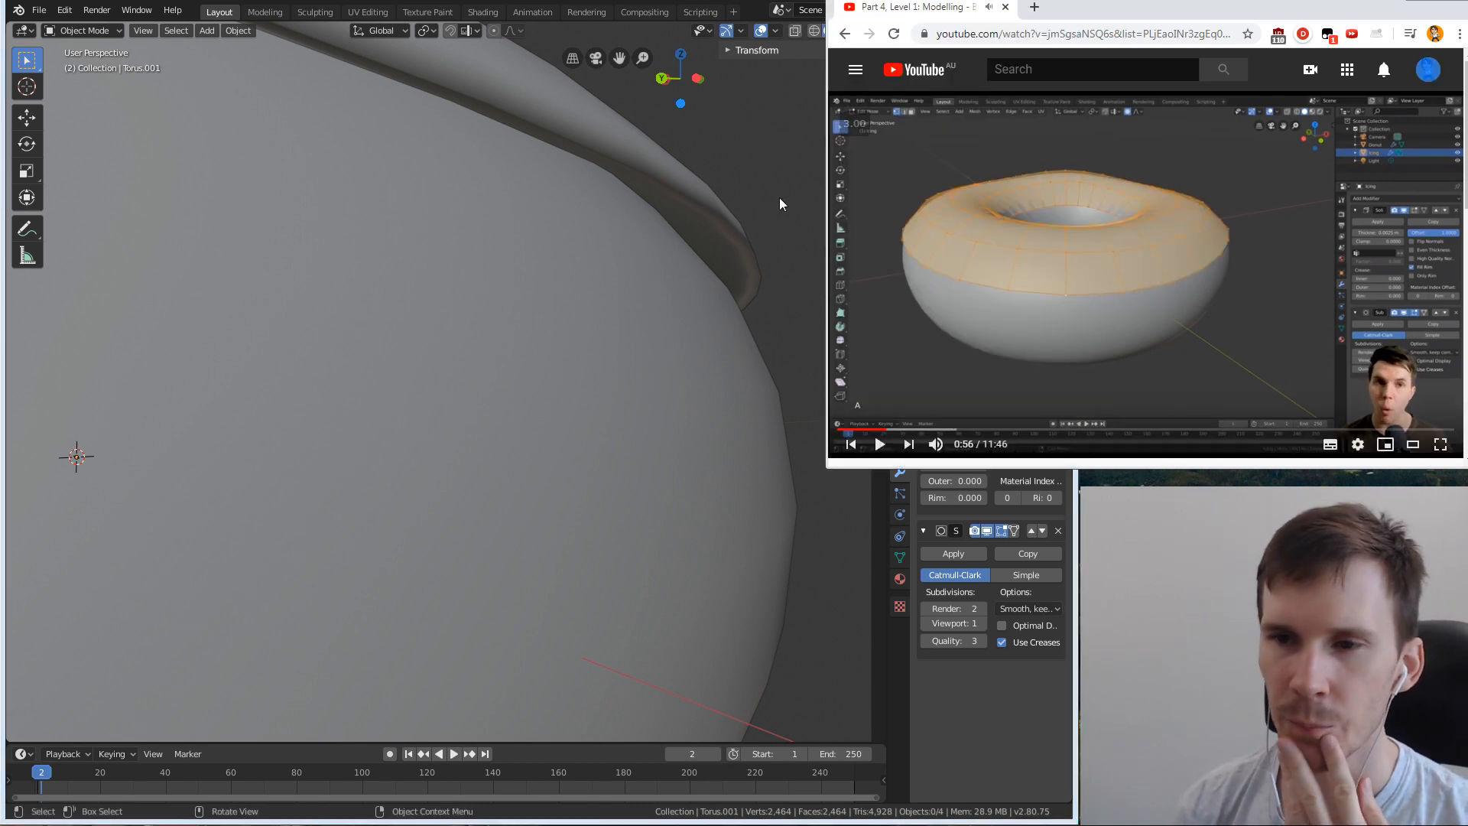
Examine the whole doughnut in Blender, checking the full torus and the upper shell as separate objects.
{"action": "left_click", "coordinate": [801, 257]}
{"action": "scroll", "coordinate": [800, 257], "scroll_direction": "down", "scroll_amount": 6}
{"action": "middle_click_drag", "start_coordinate": [505, 312], "coordinate": [546, 333]}
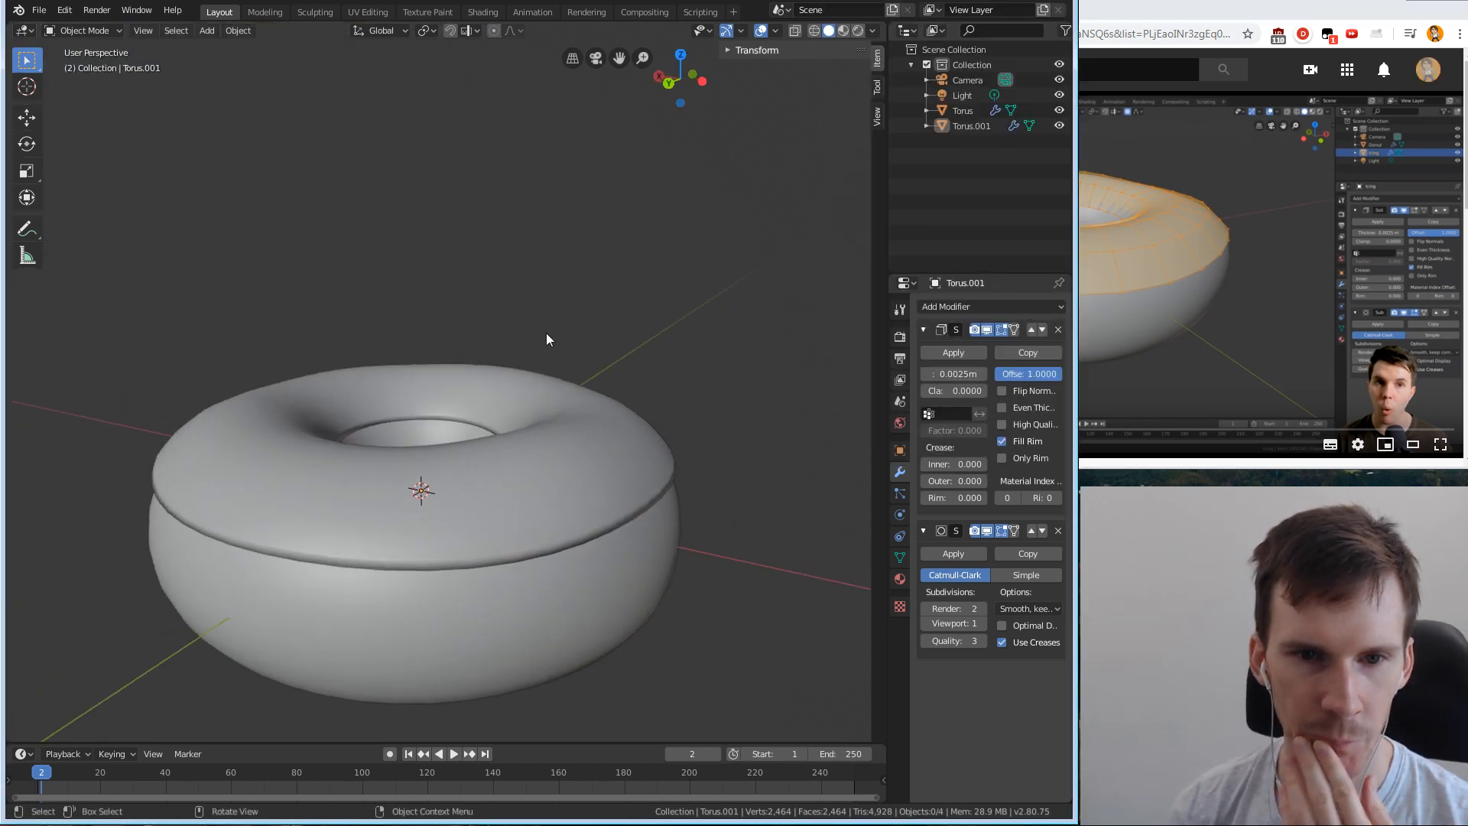
{"action": "middle_click_drag", "start_coordinate": [586, 386], "coordinate": [613, 417]}
{"action": "left_click", "coordinate": [539, 328]}
{"action": "left_click", "coordinate": [523, 675]}
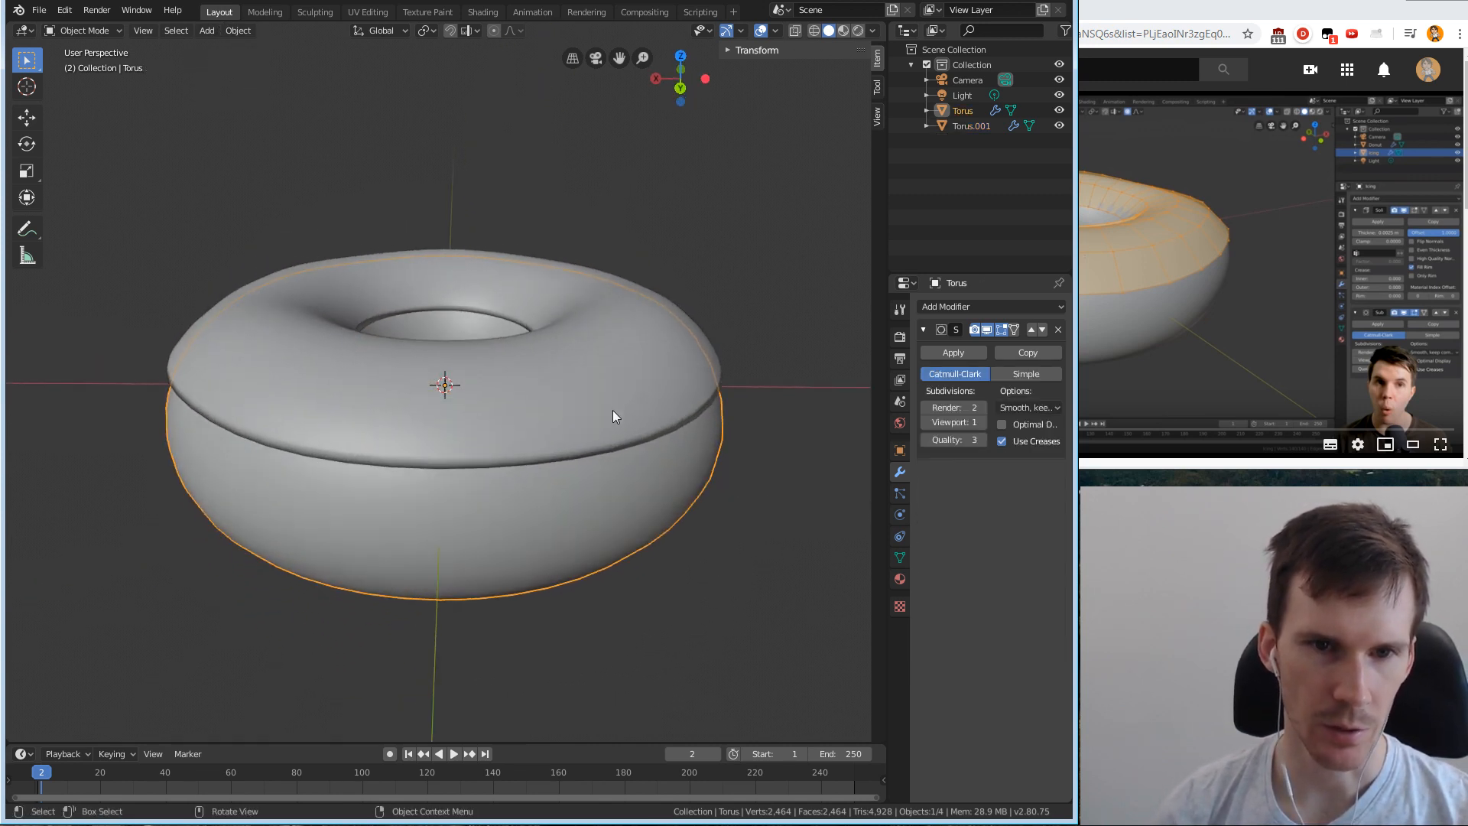
{"action": "left_click", "coordinate": [614, 413]}
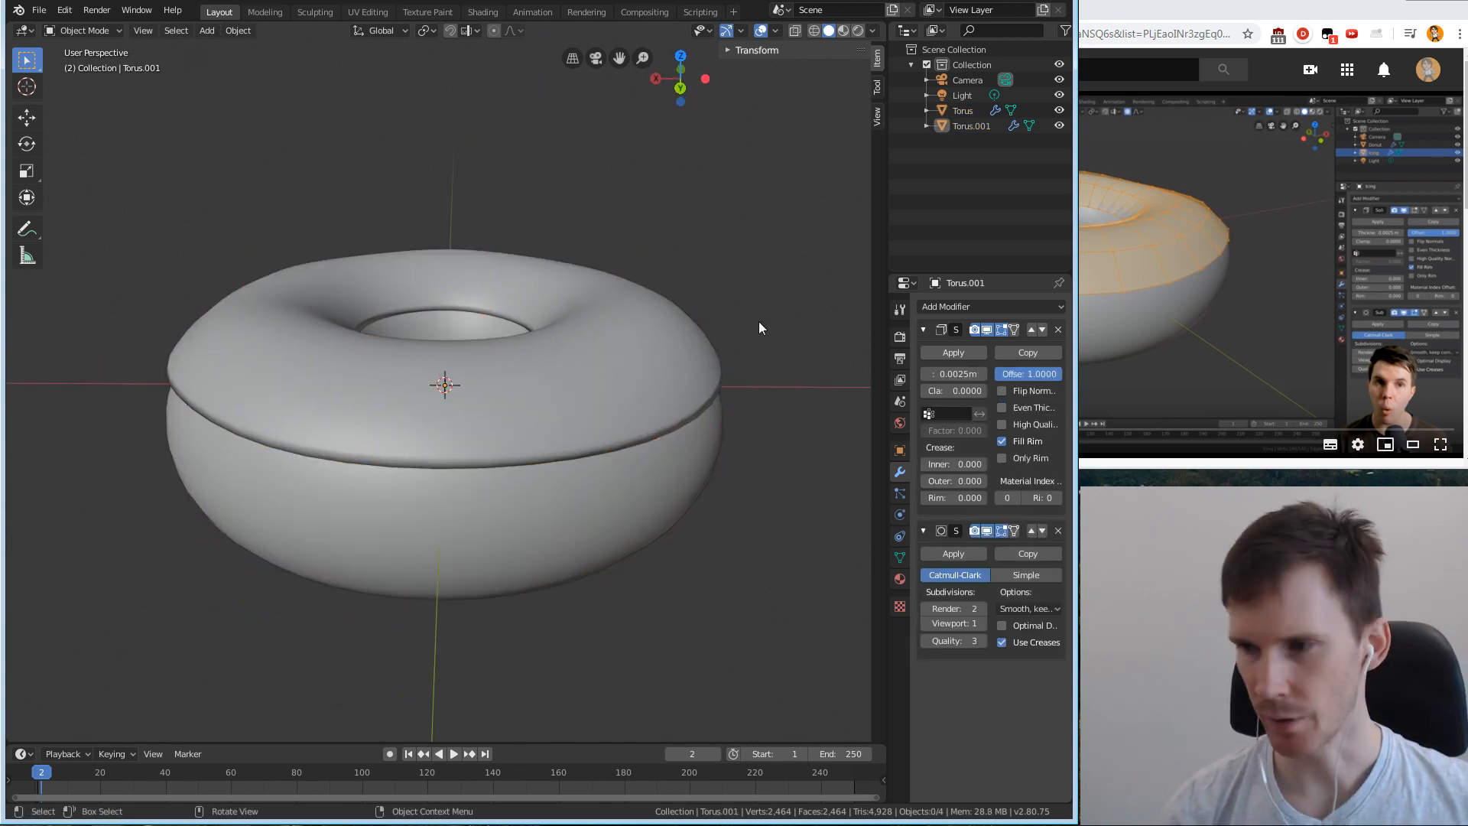
Resume the tutorial video and select the upper shell in Blender.
{"action": "left_click", "coordinate": [1224, 280]}
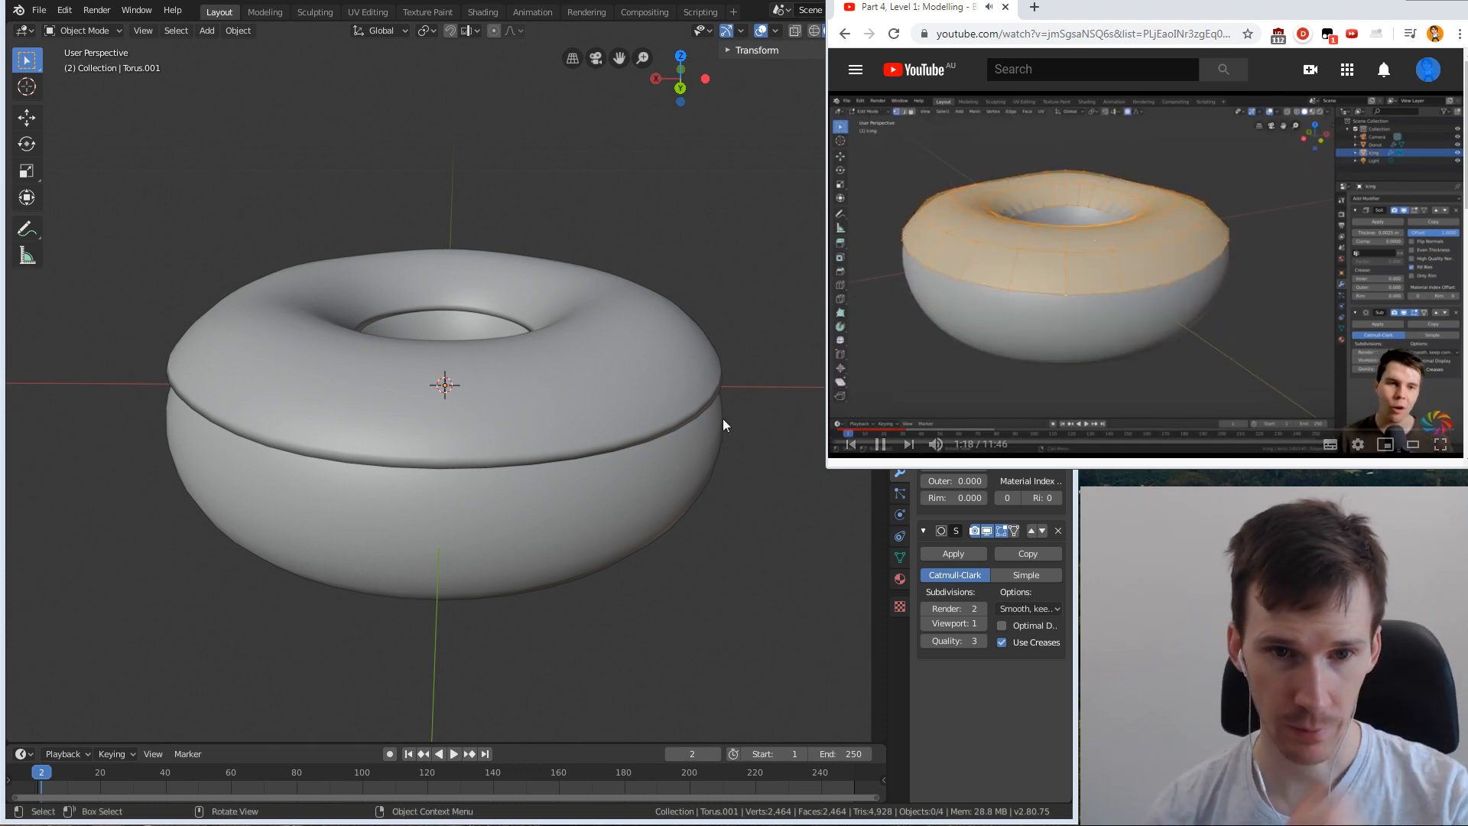
{"action": "left_click", "coordinate": [678, 391]}
{"action": "right_click", "coordinate": [619, 388]}
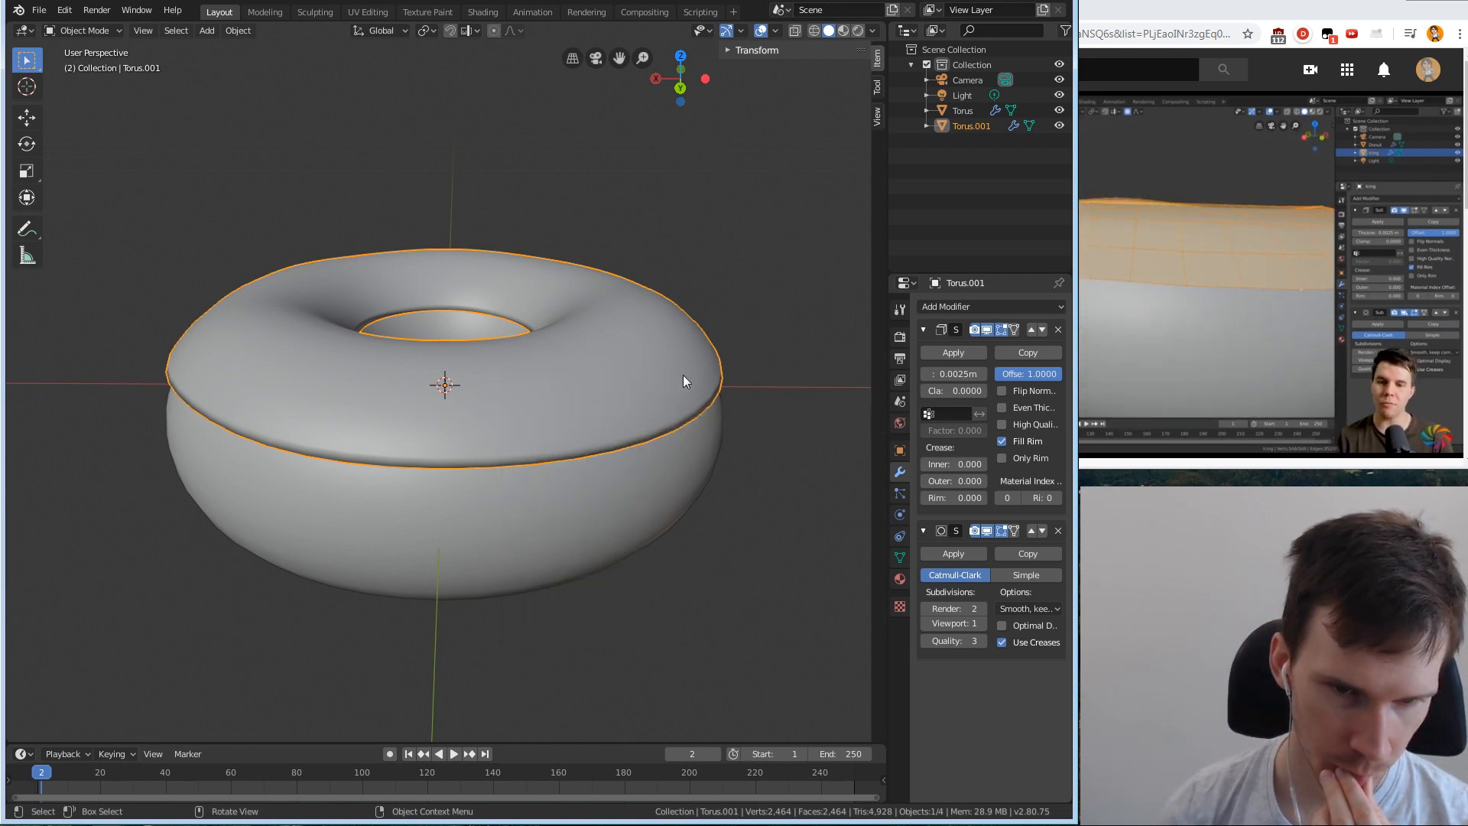
Pause the tutorial, rewind it to replay the subdividing part and pause it at 1:23.
{"action": "left_click", "coordinate": [1252, 348]}
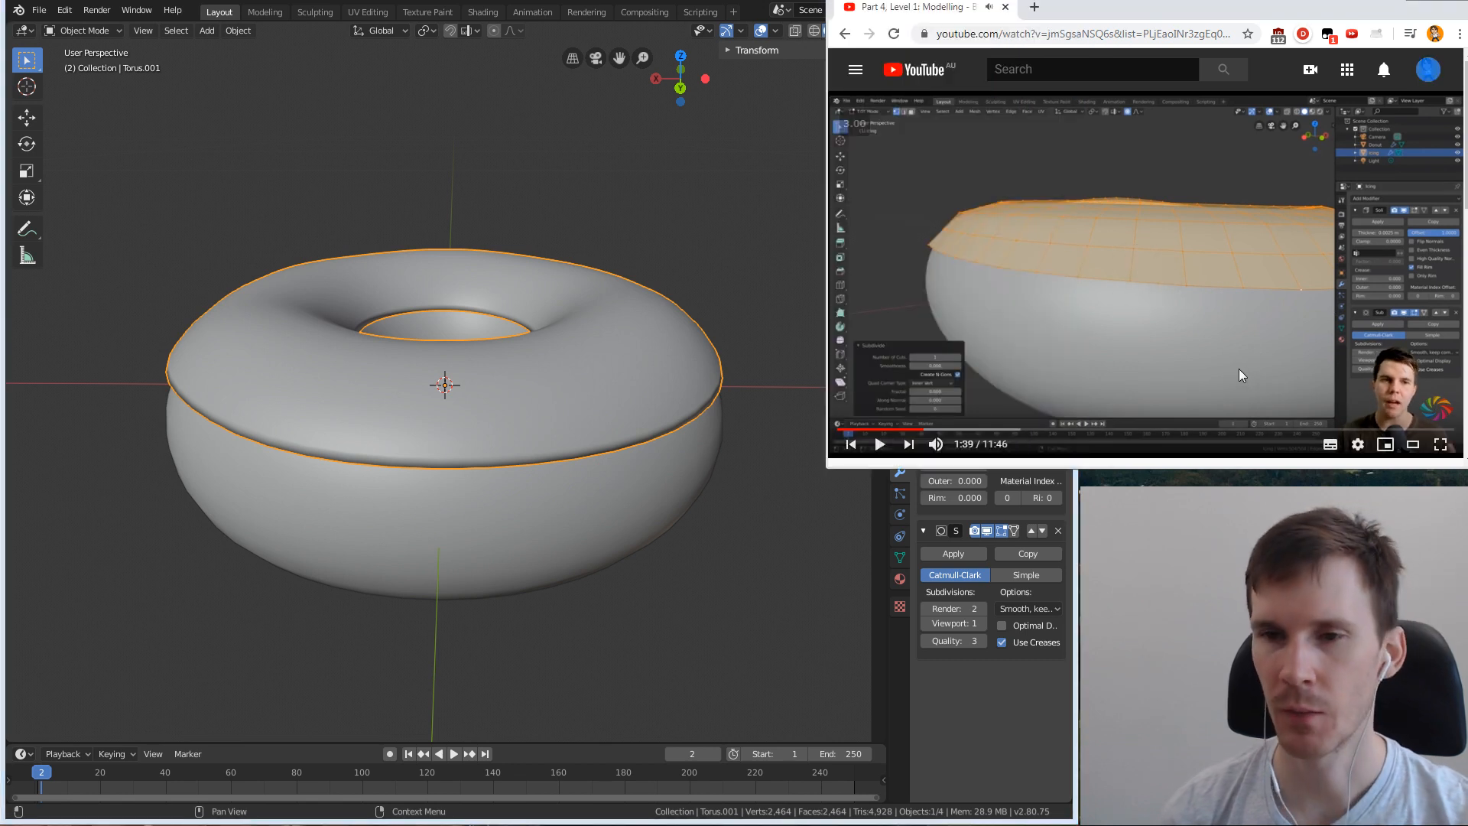
{"action": "key", "text": "Down"}
{"action": "key", "text": "Left"}
{"action": "key", "text": "Up"}
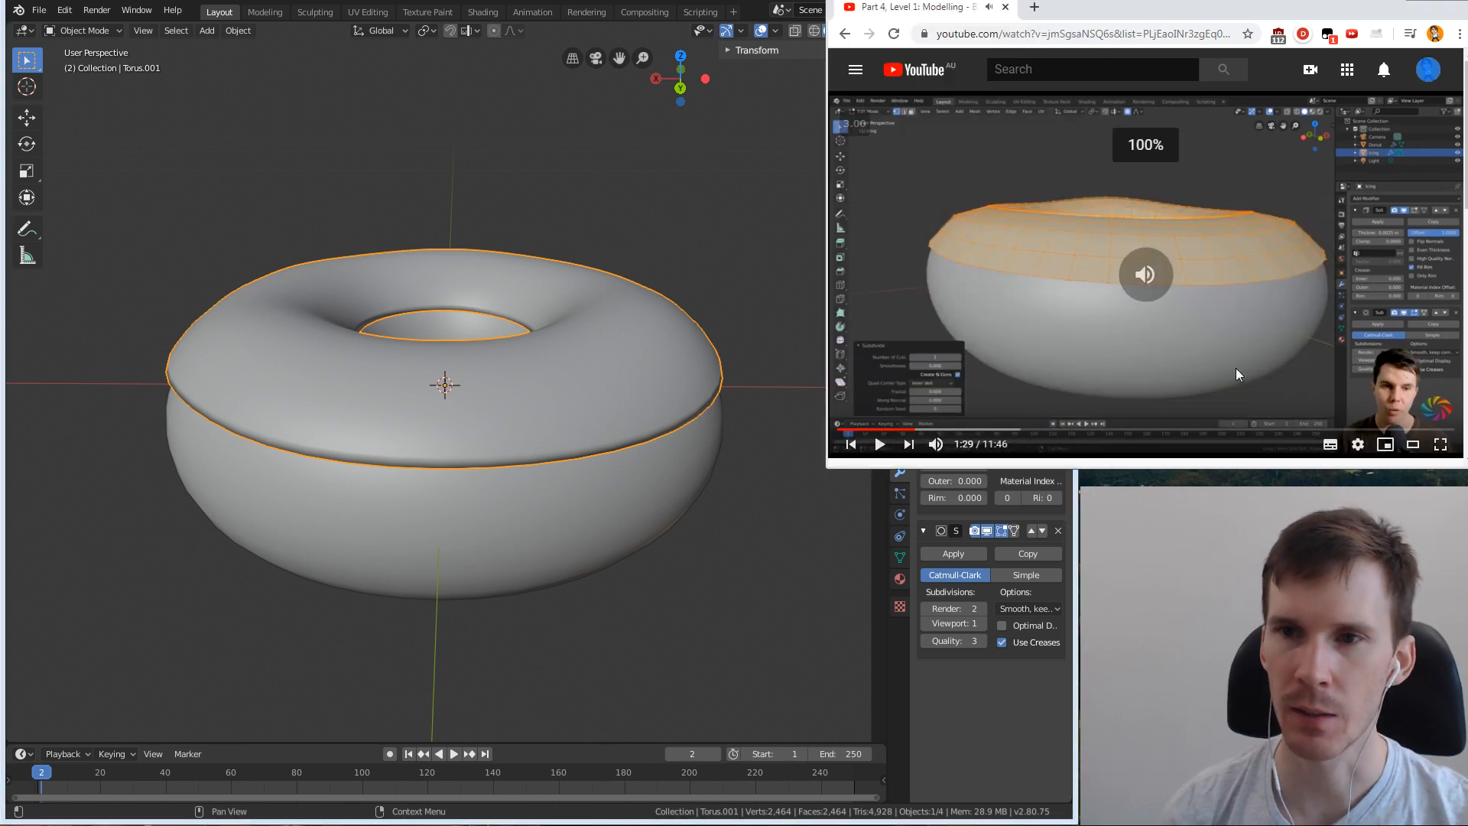
{"action": "key", "text": "Left"}
{"action": "key", "text": "Left"}
{"action": "key", "text": "Left"}
{"action": "key", "text": "Left"}
{"action": "left_click", "coordinate": [1145, 305]}
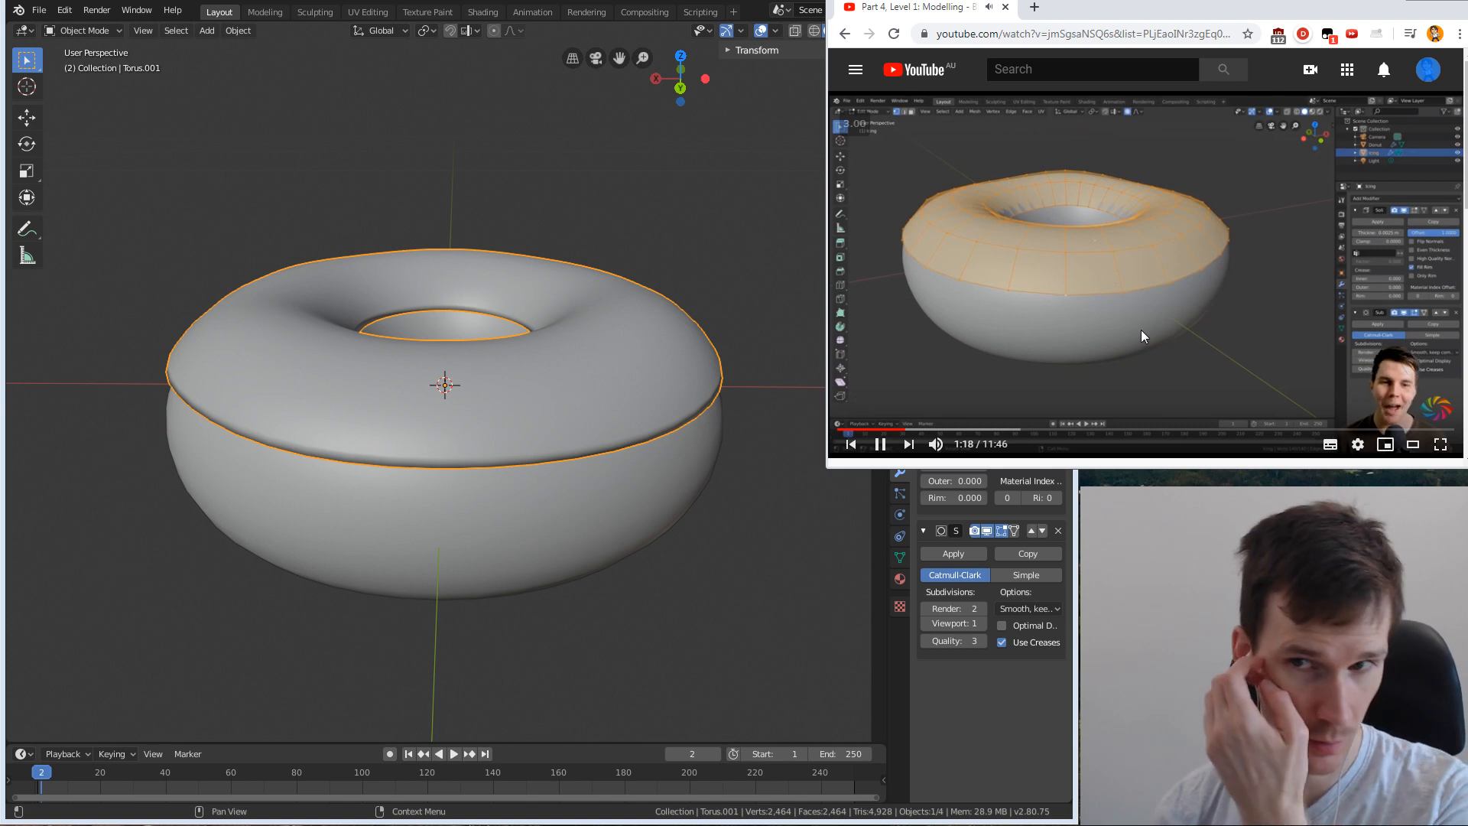
{"action": "left_click", "coordinate": [1125, 286]}
Return to Blender, open the upper shell in Edit Mode with X-ray on and select all its linked vertices.
{"action": "left_click", "coordinate": [566, 361]}
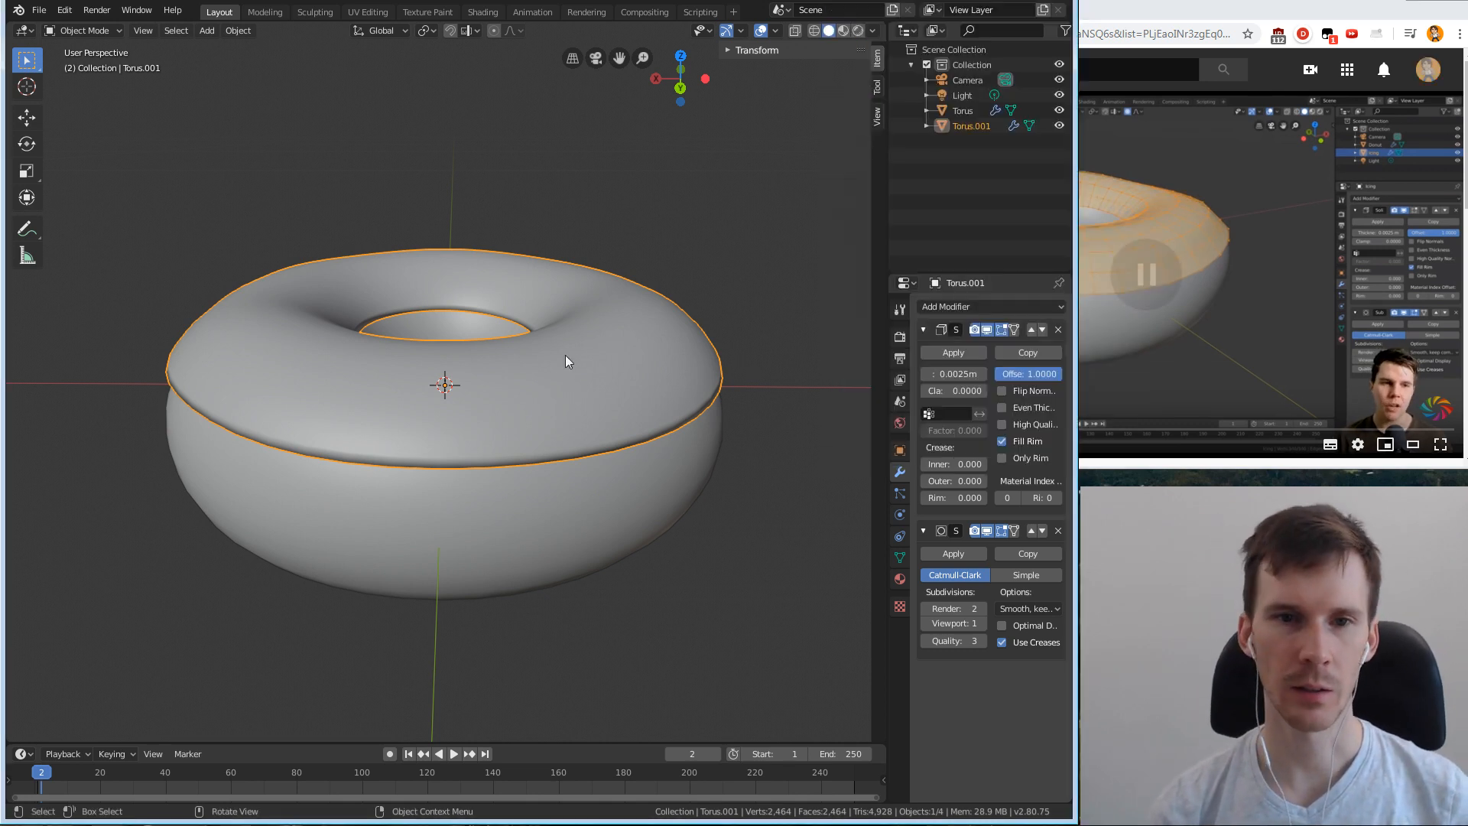
{"action": "key", "text": "Tab"}
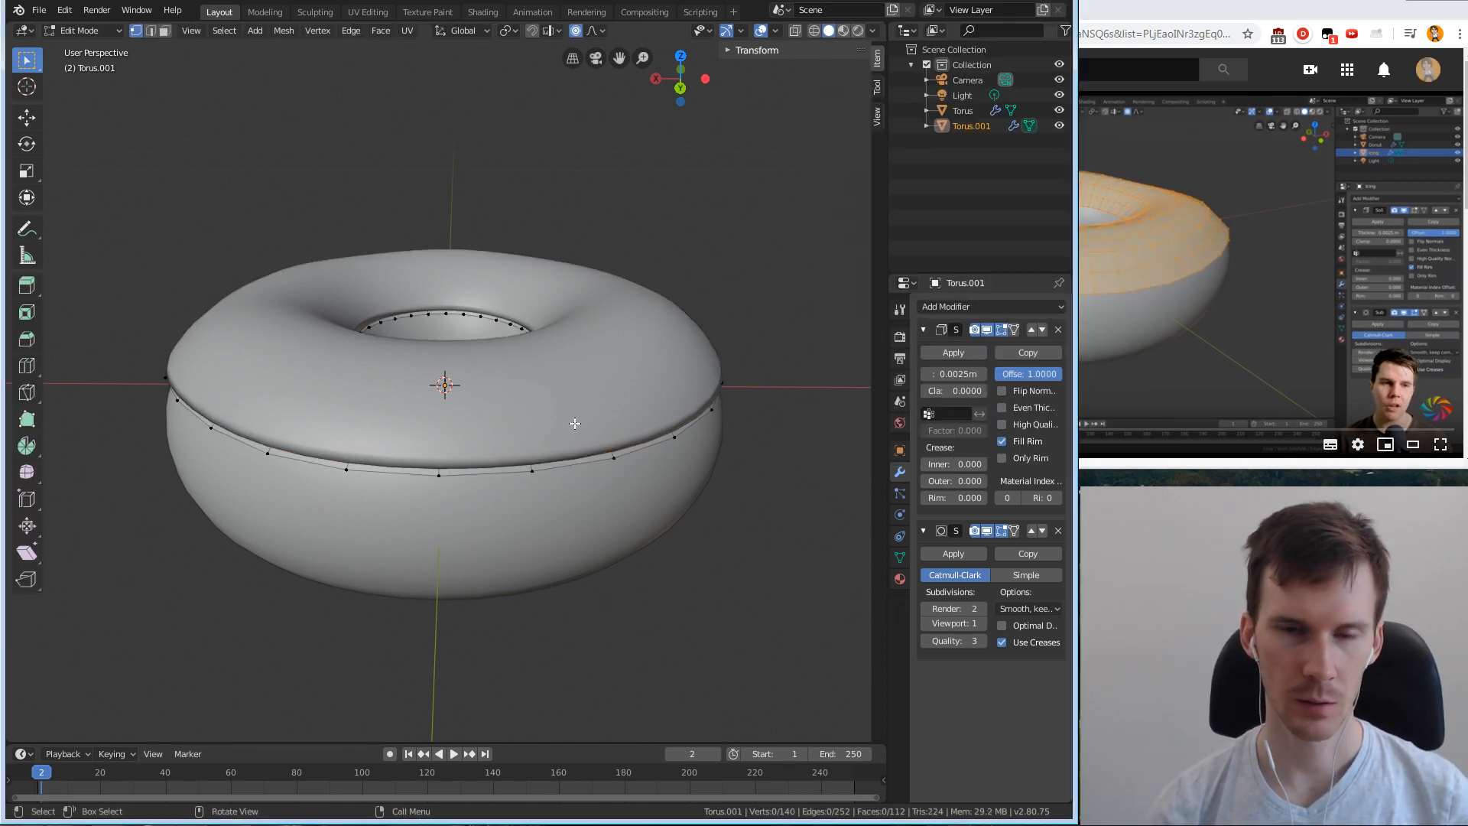
{"action": "key", "text": "alt+z"}
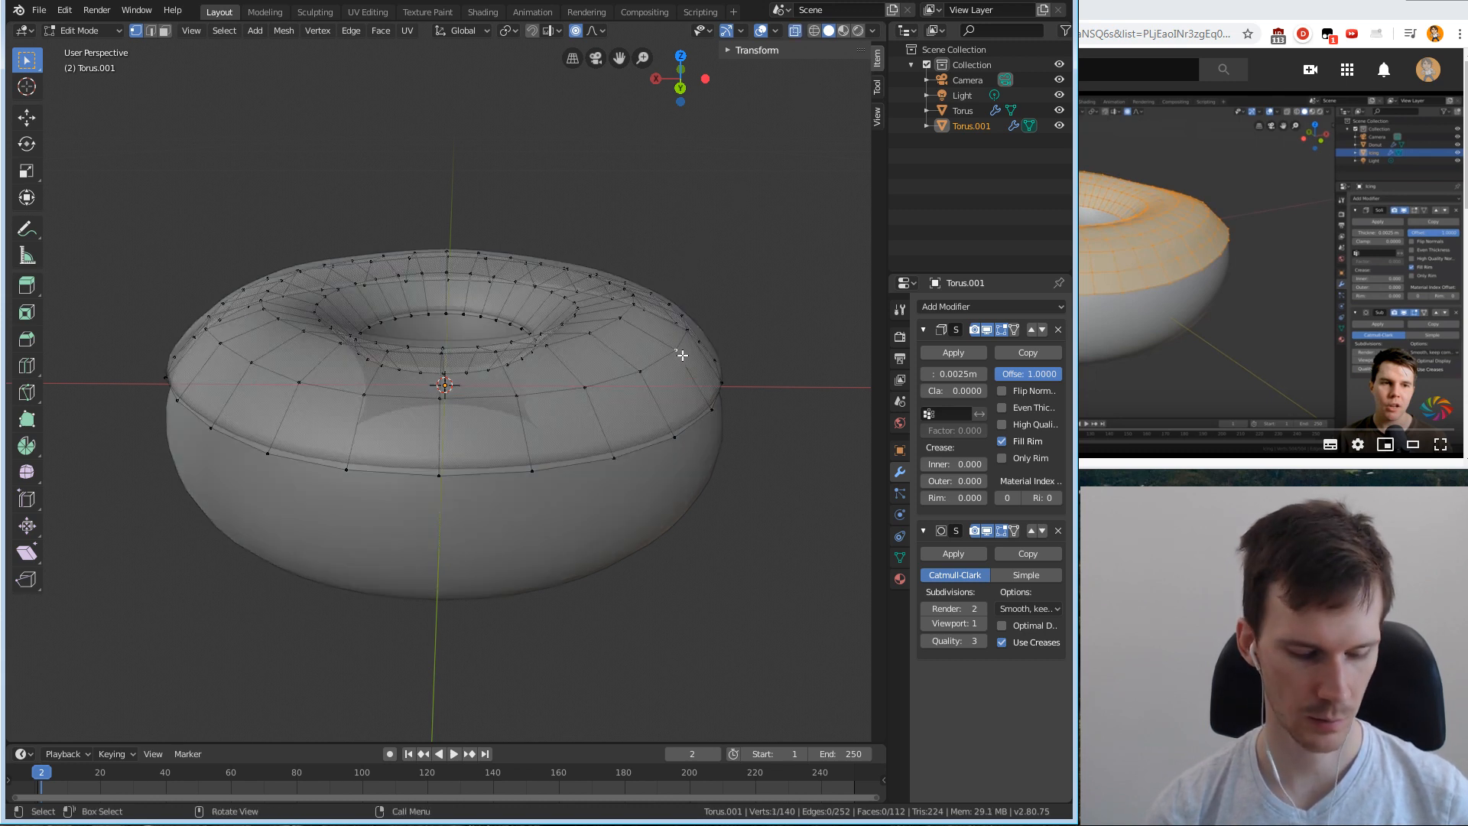
{"action": "key", "text": "c"}
{"action": "key", "text": "Escape"}
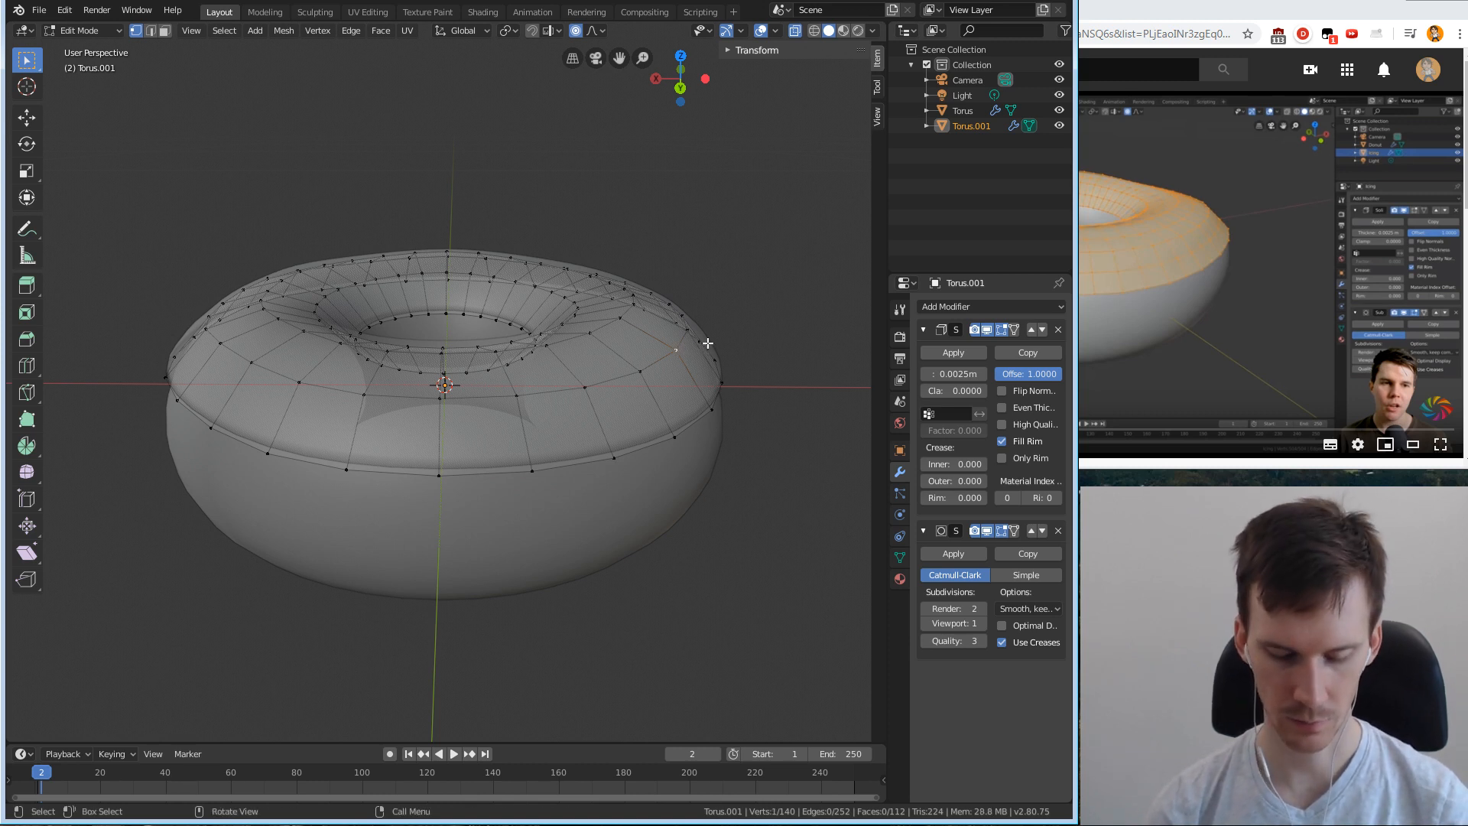
{"action": "key", "text": "ctrl+l"}
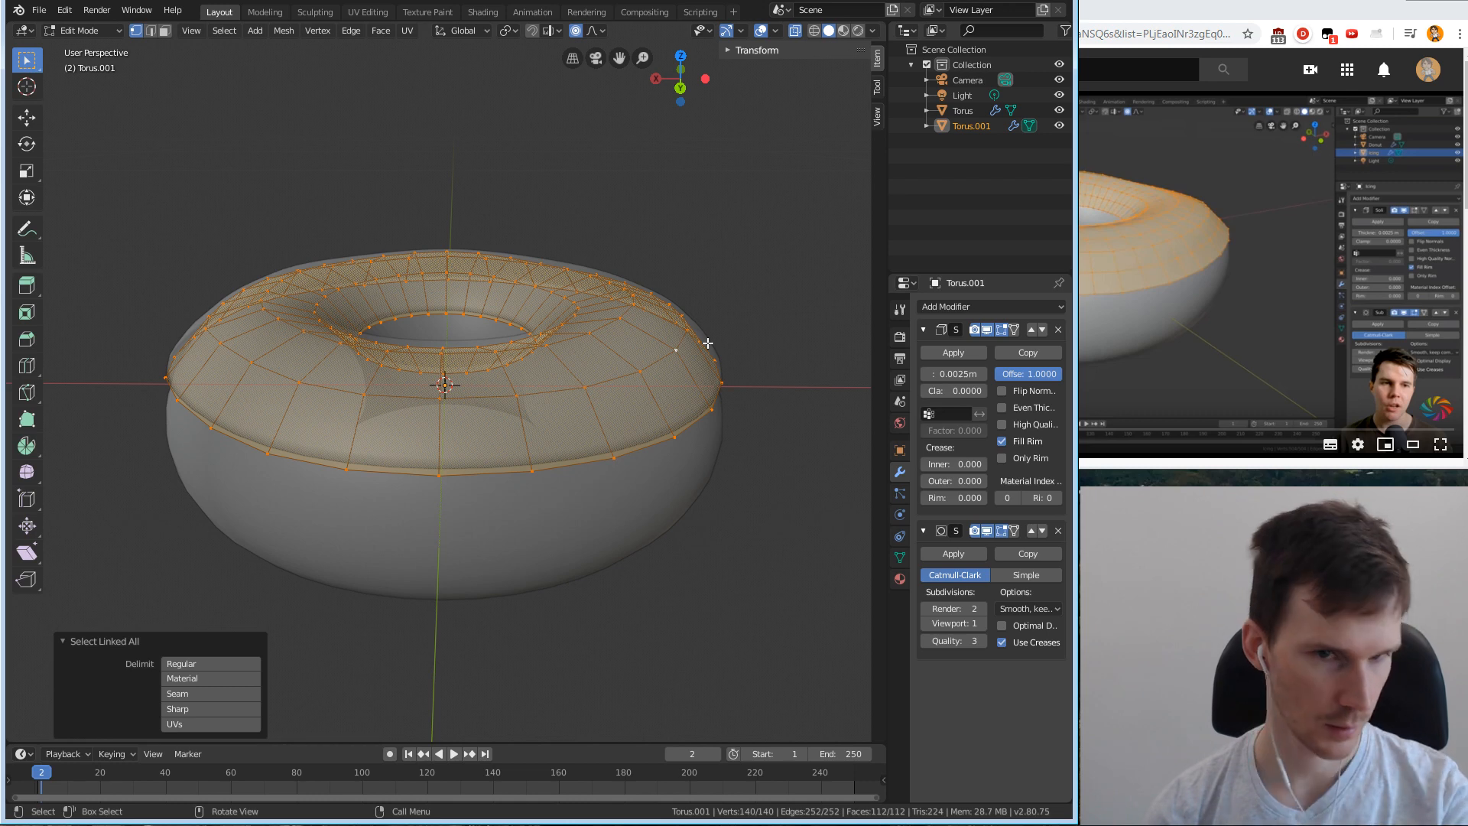
{"action": "middle_click_drag", "start_coordinate": [695, 314], "coordinate": [539, 289]}
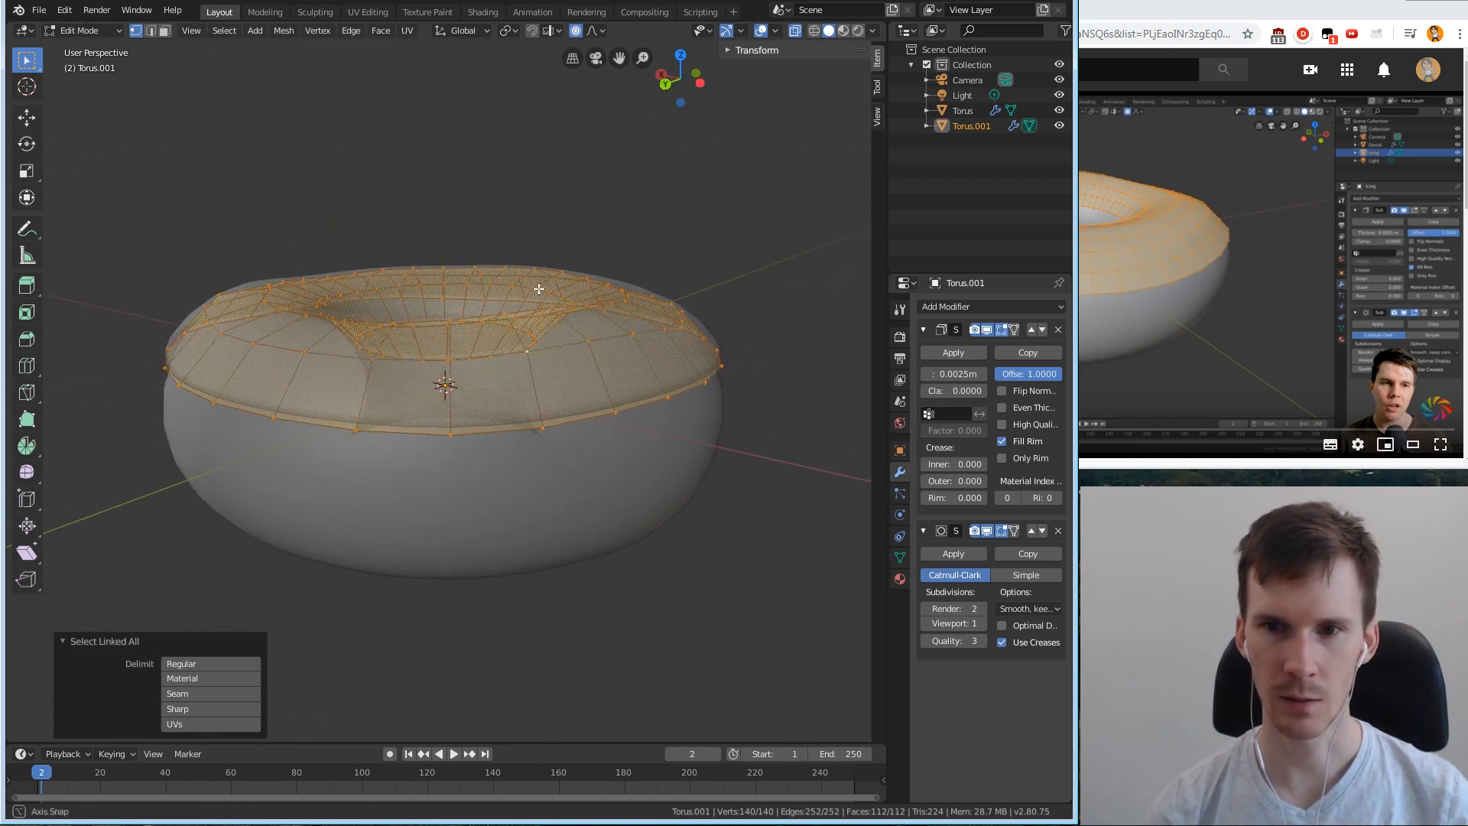
Resume the tutorial video and subdivide the shell's entire selected mesh with one cut.
{"action": "left_click", "coordinate": [1144, 274]}
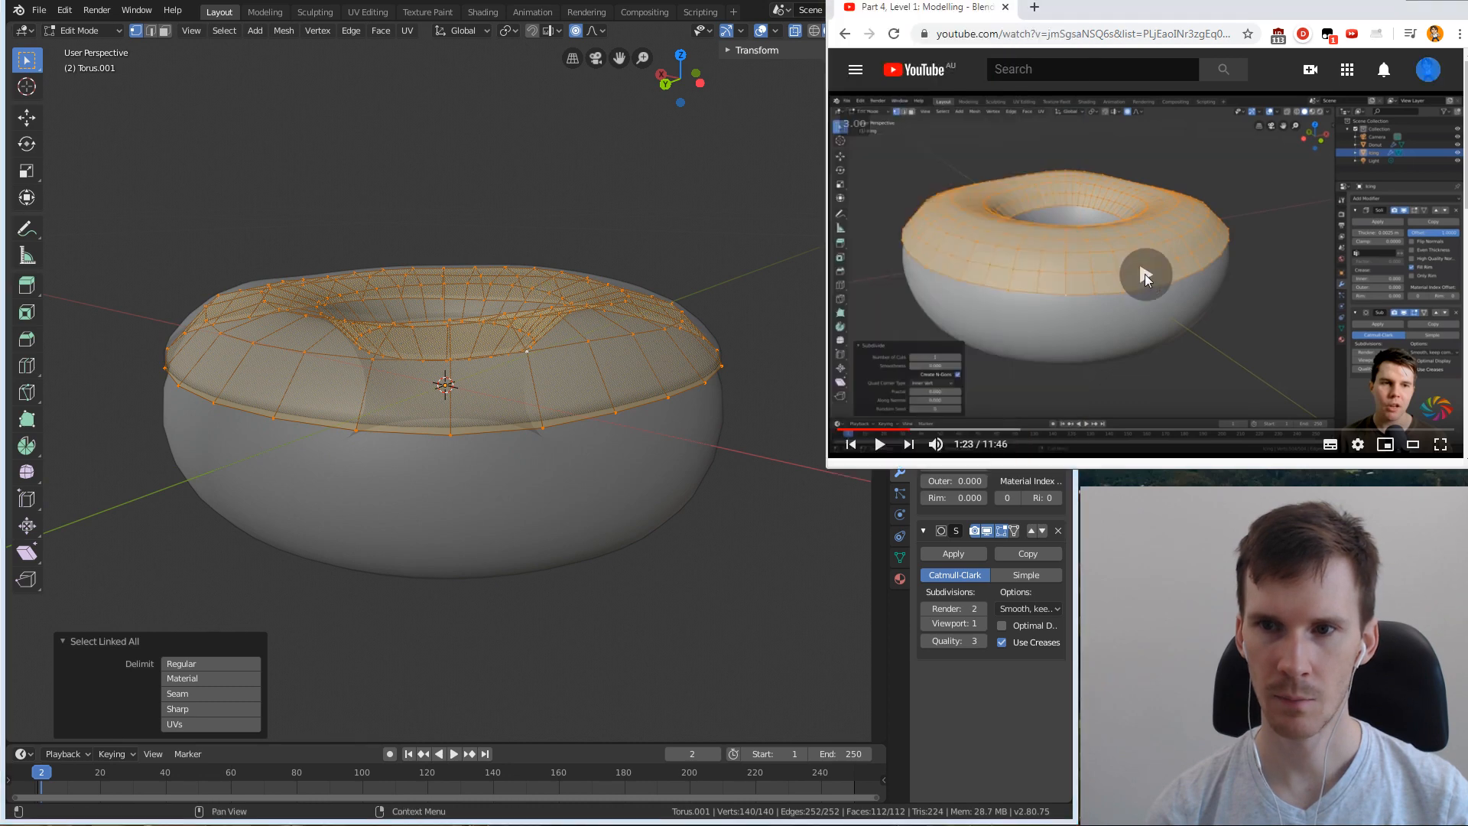
{"action": "right_click", "coordinate": [616, 321]}
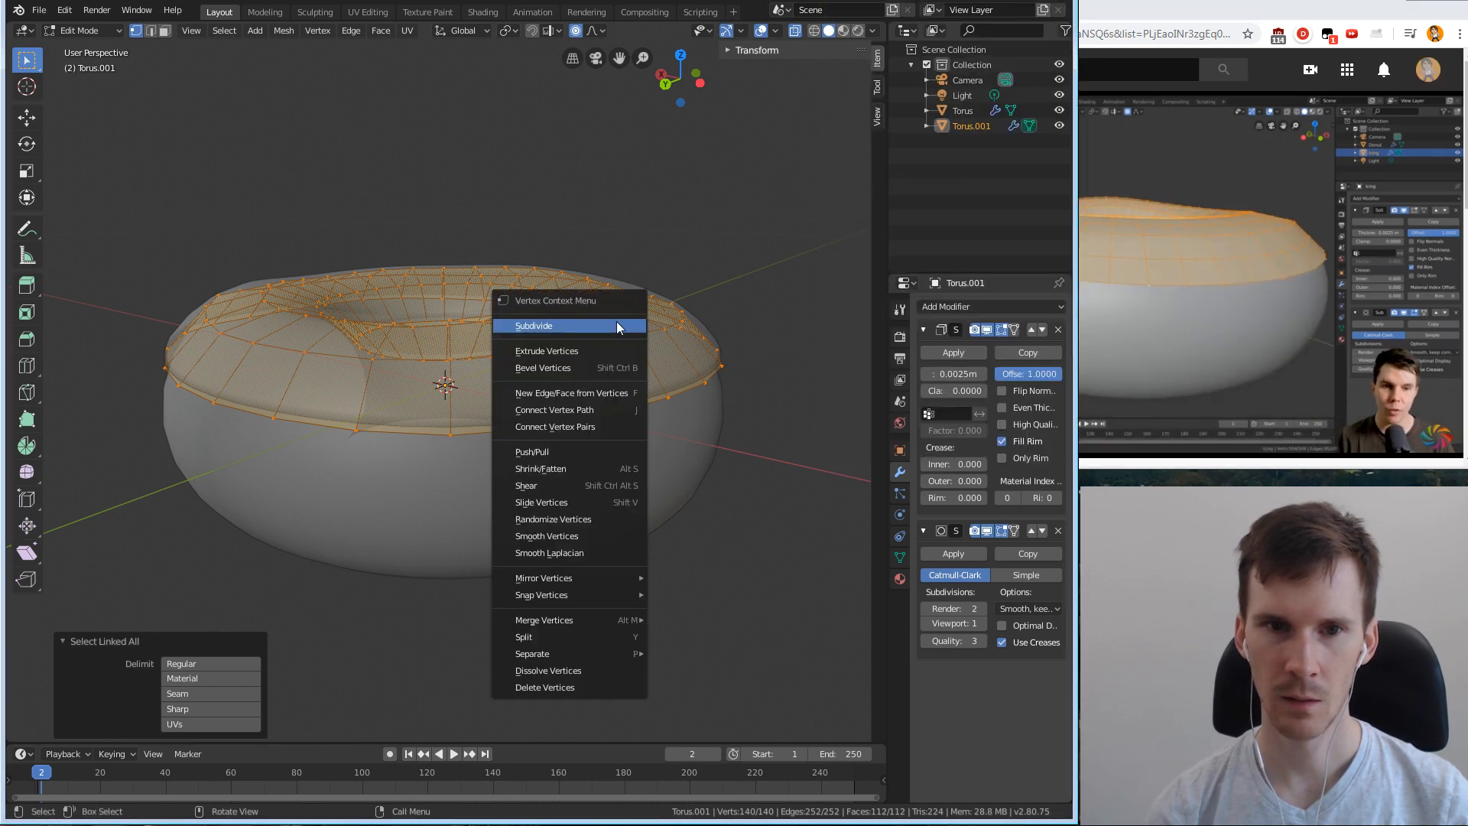
{"action": "left_click", "coordinate": [619, 321]}
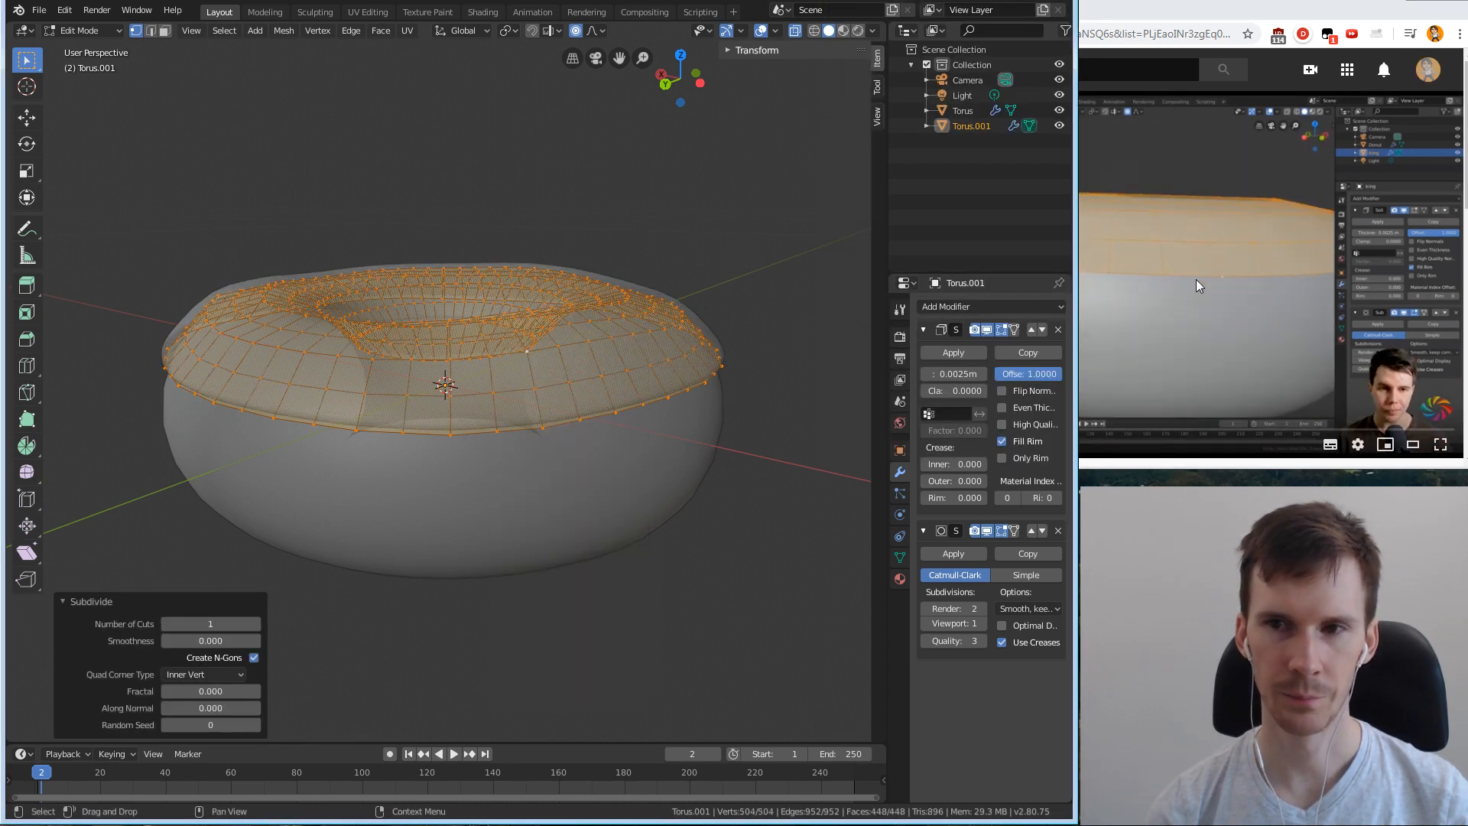
Set the Subdivide smoothness to 1 and examine the resulting mesh around the doughnut hole.
{"action": "middle_click_drag", "start_coordinate": [737, 249], "coordinate": [575, 339]}
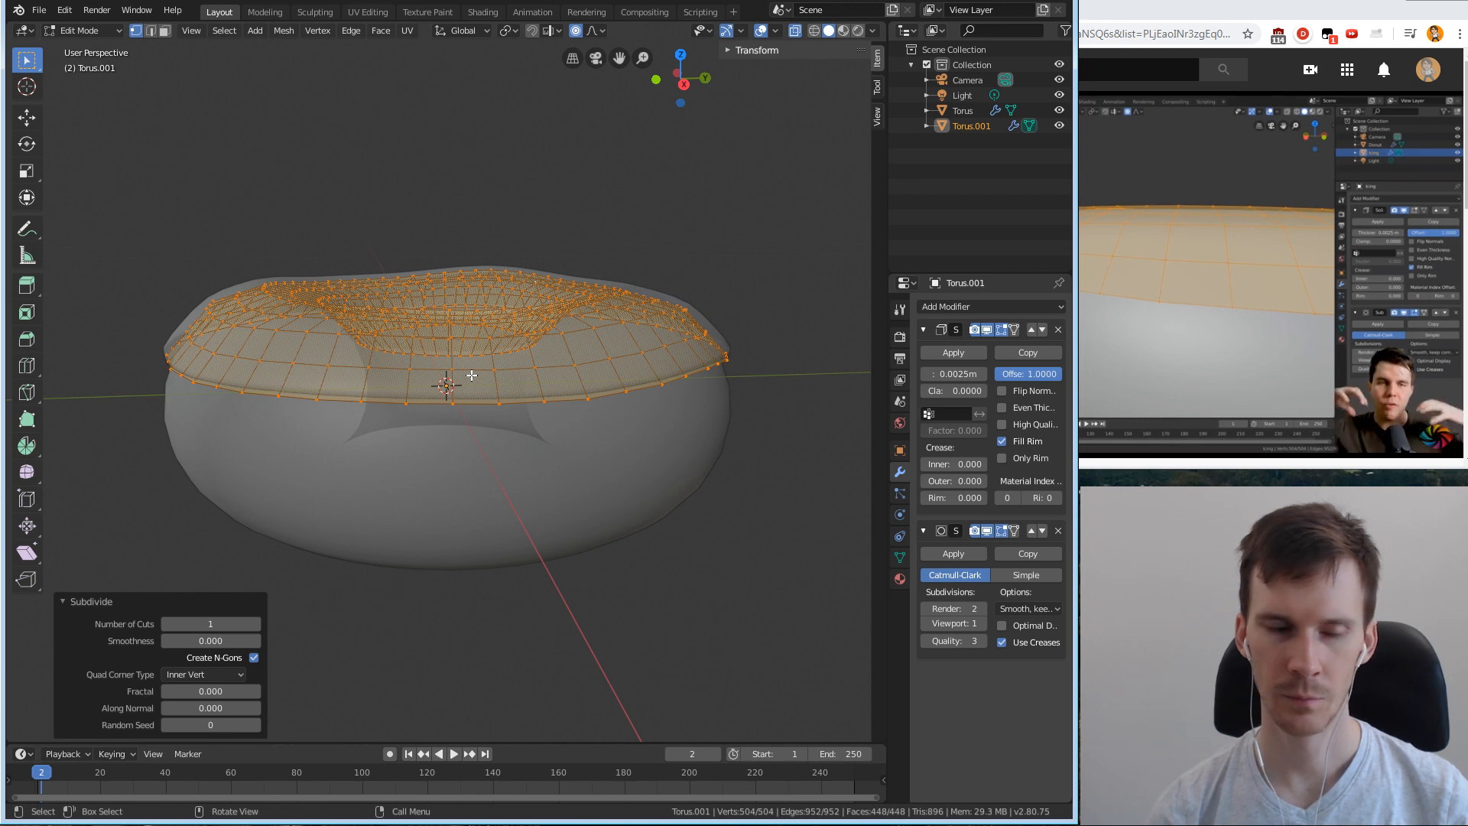
{"action": "left_click_drag", "start_coordinate": [215, 641], "coordinate": [258, 641]}
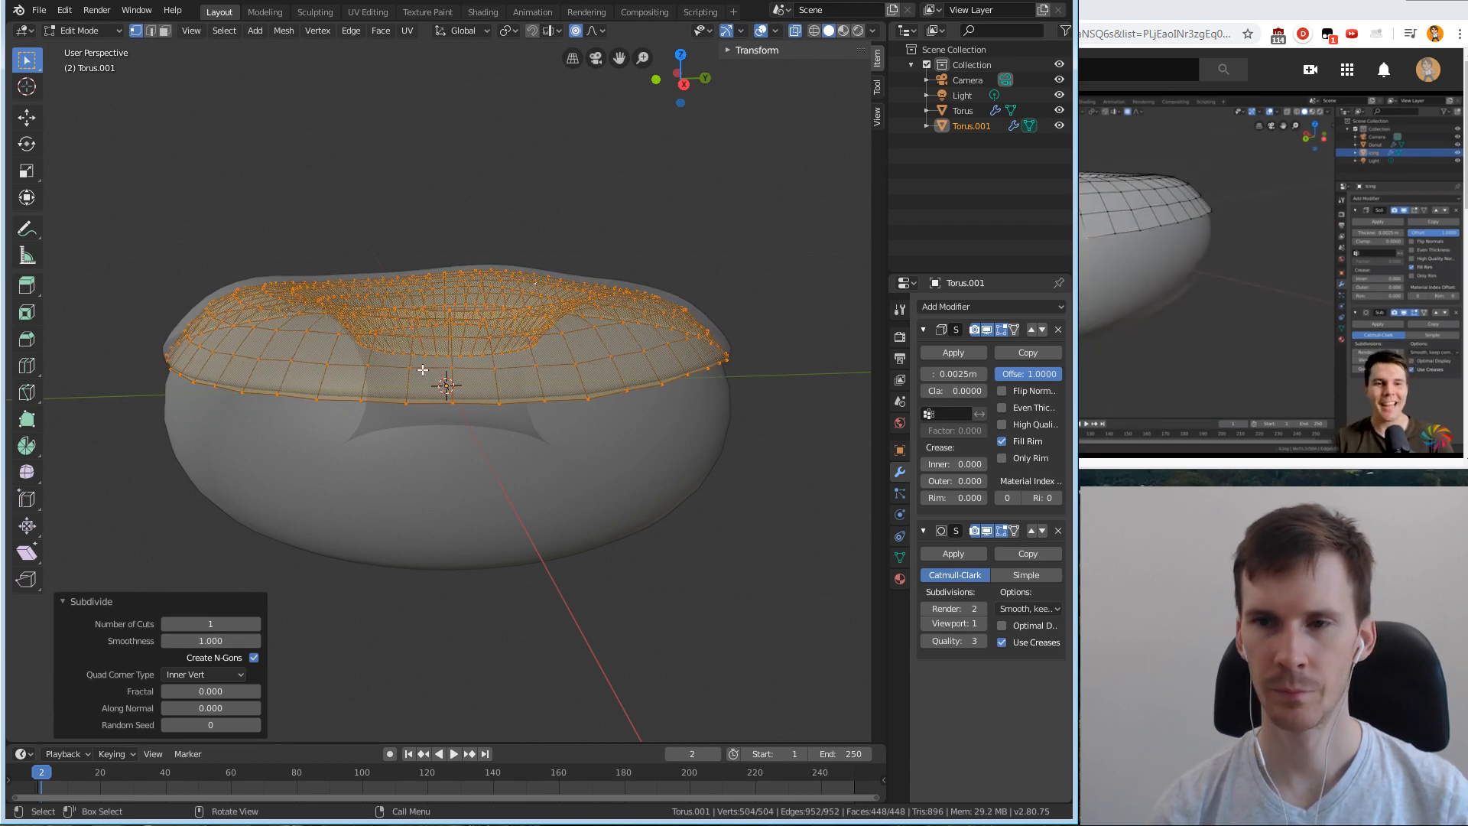
{"action": "scroll", "coordinate": [535, 334], "scroll_direction": "up", "scroll_amount": 5}
{"action": "middle_click_drag", "start_coordinate": [646, 331], "coordinate": [342, 326]}
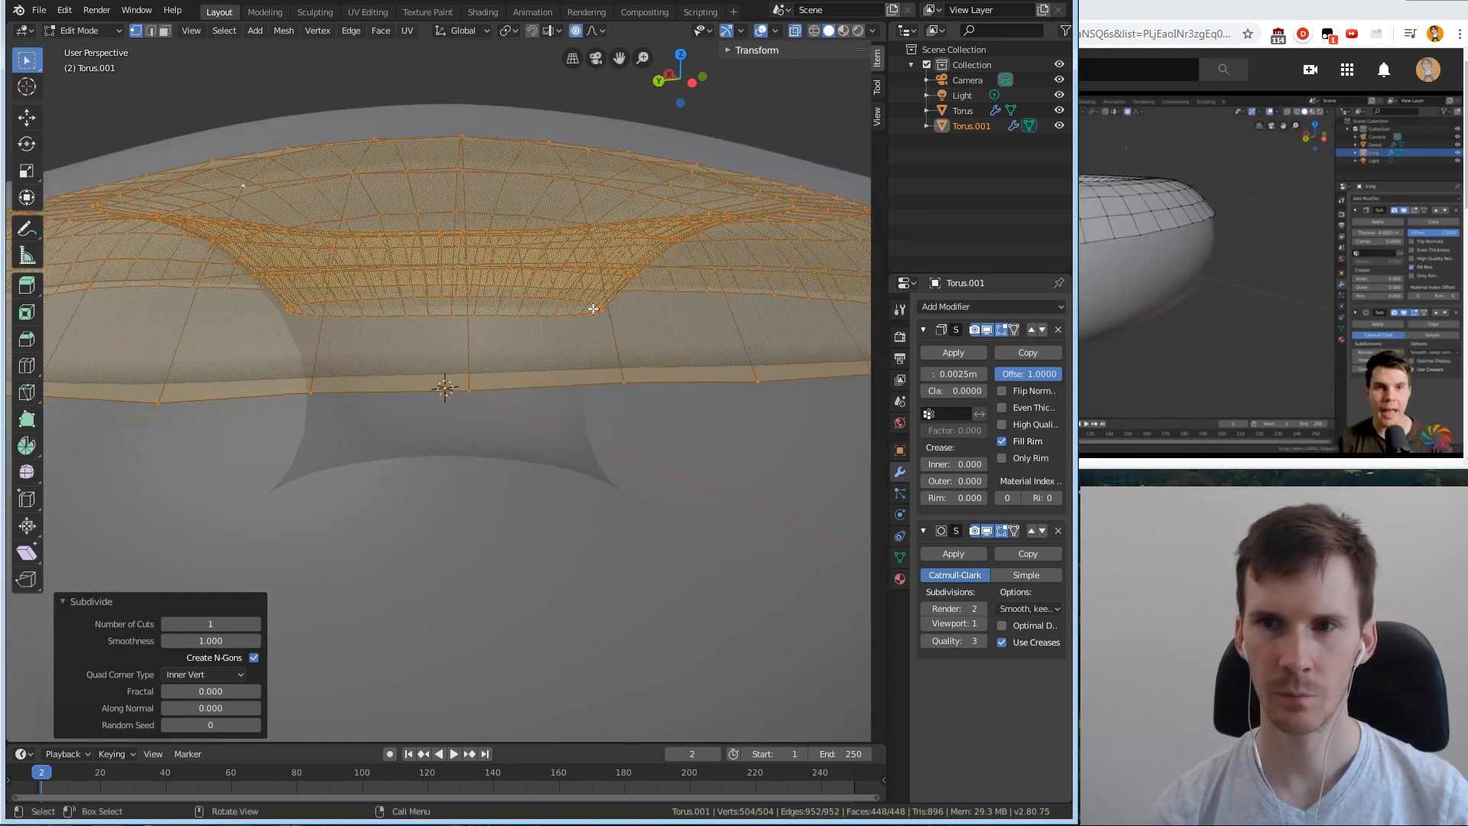
Check the tutorial video, clear the shell's full-mesh selection and bring the whole doughnut into view.
{"action": "left_click", "coordinate": [1175, 302]}
{"action": "left_click", "coordinate": [1203, 300]}
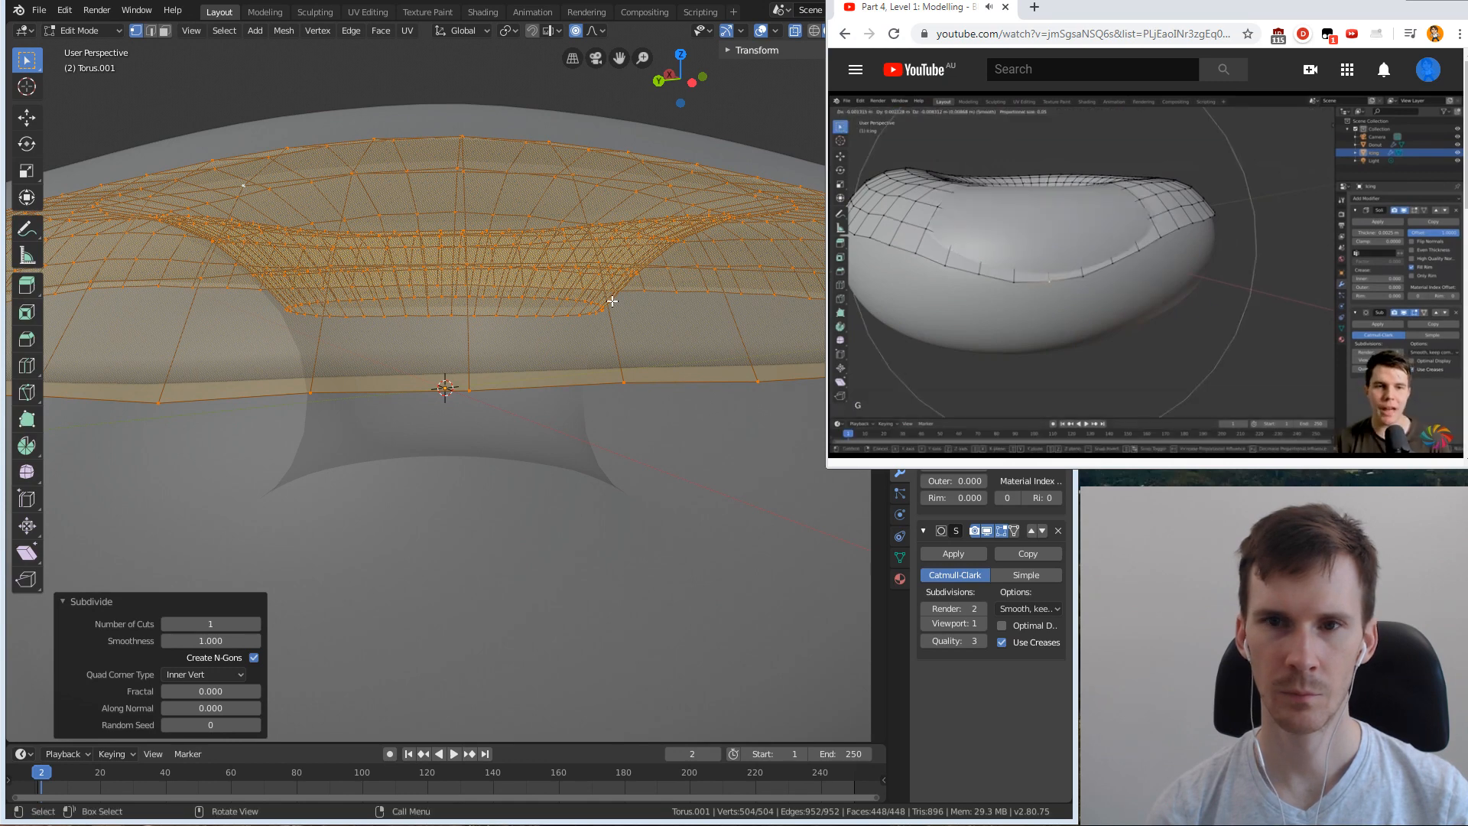
{"action": "left_click", "coordinate": [612, 351]}
{"action": "middle_click_drag", "start_coordinate": [613, 369], "coordinate": [698, 416]}
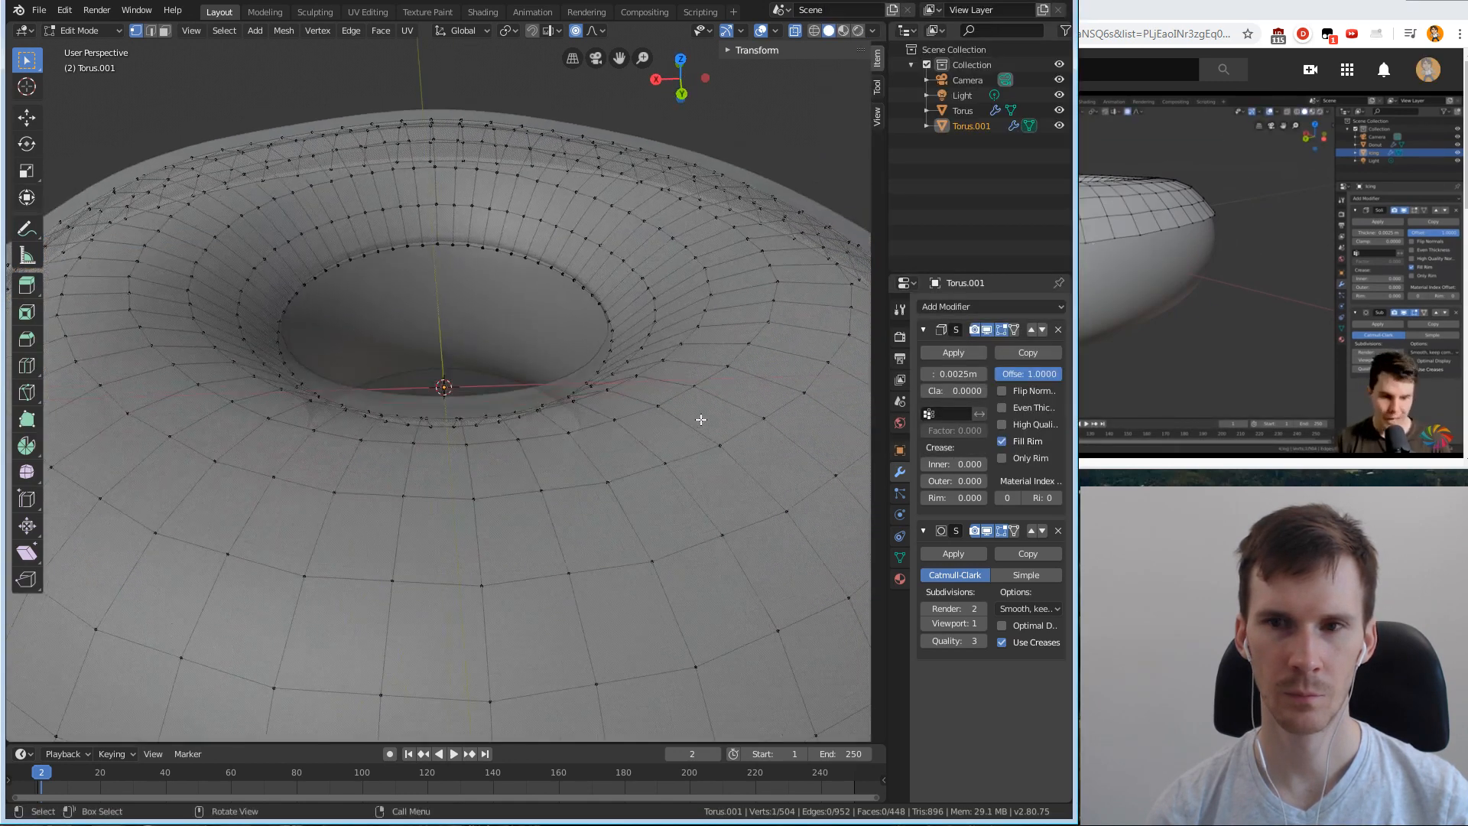
{"action": "scroll", "coordinate": [714, 406], "scroll_direction": "down", "scroll_amount": 6}
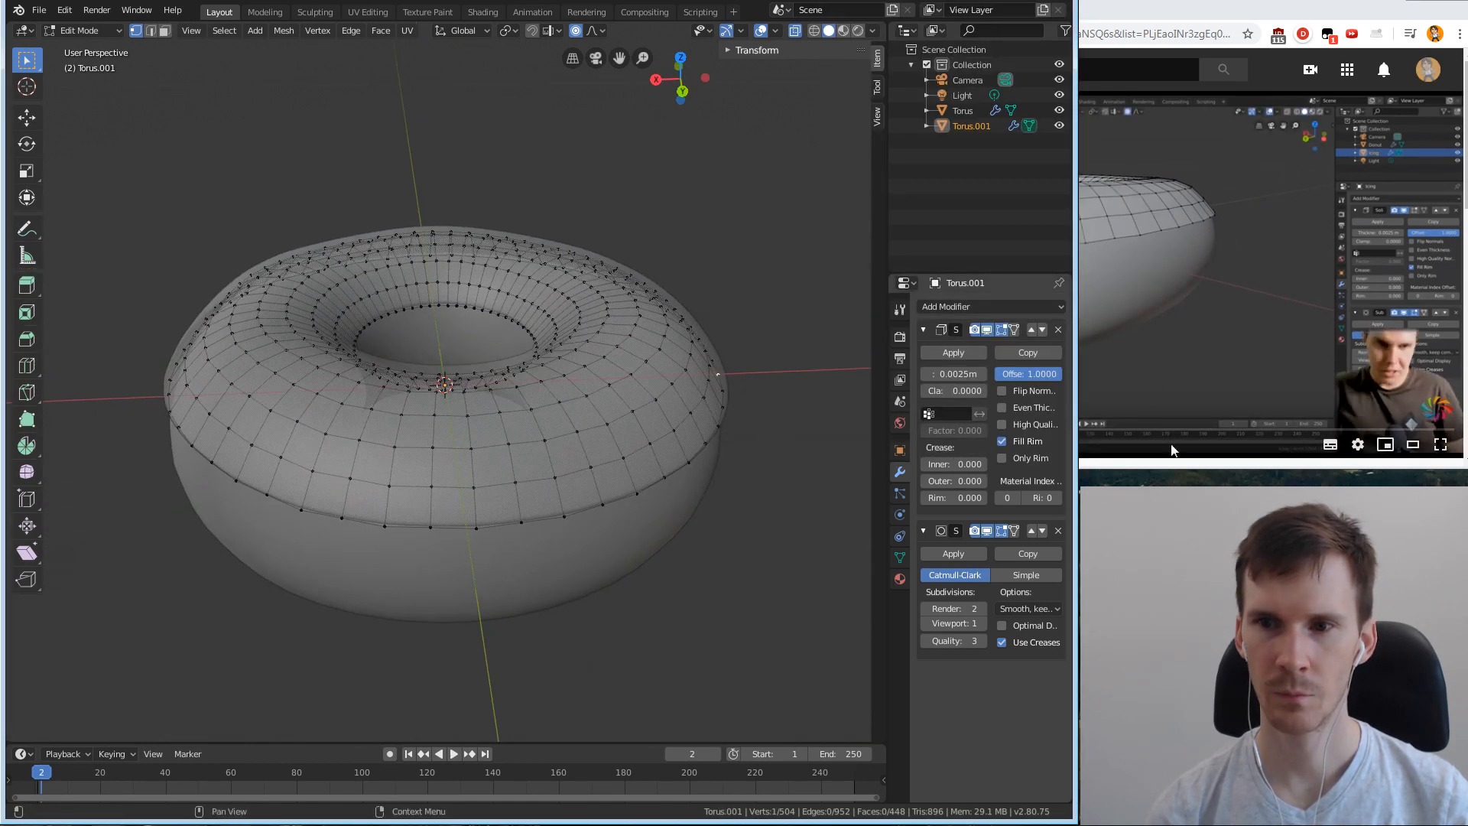
Select the shell's lower outer edge loop as in the tutorial and try Inset and Select Linked on it.
{"action": "left_click", "coordinate": [1292, 23]}
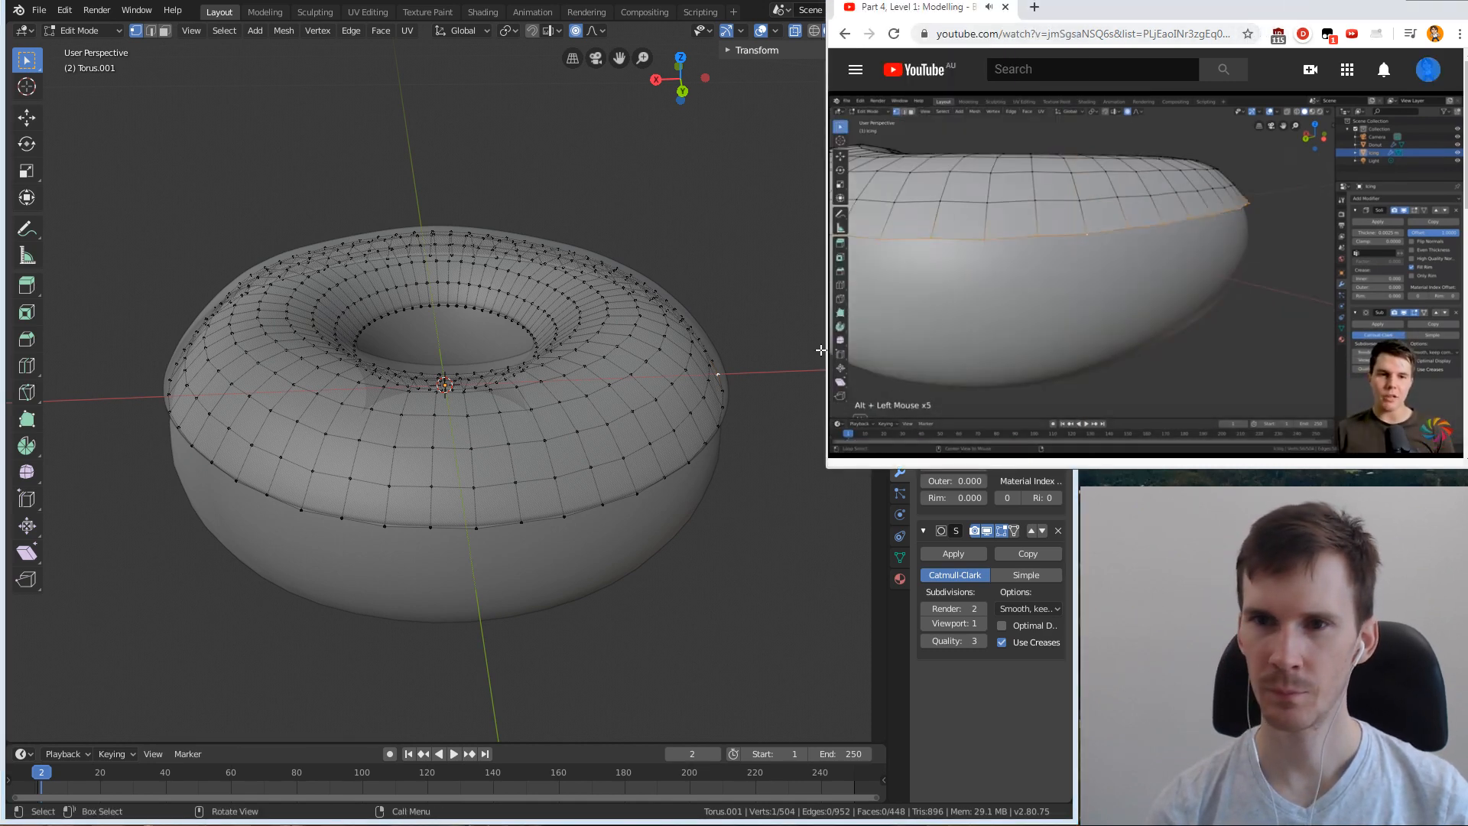
{"action": "middle_click_drag", "start_coordinate": [735, 458], "coordinate": [752, 439]}
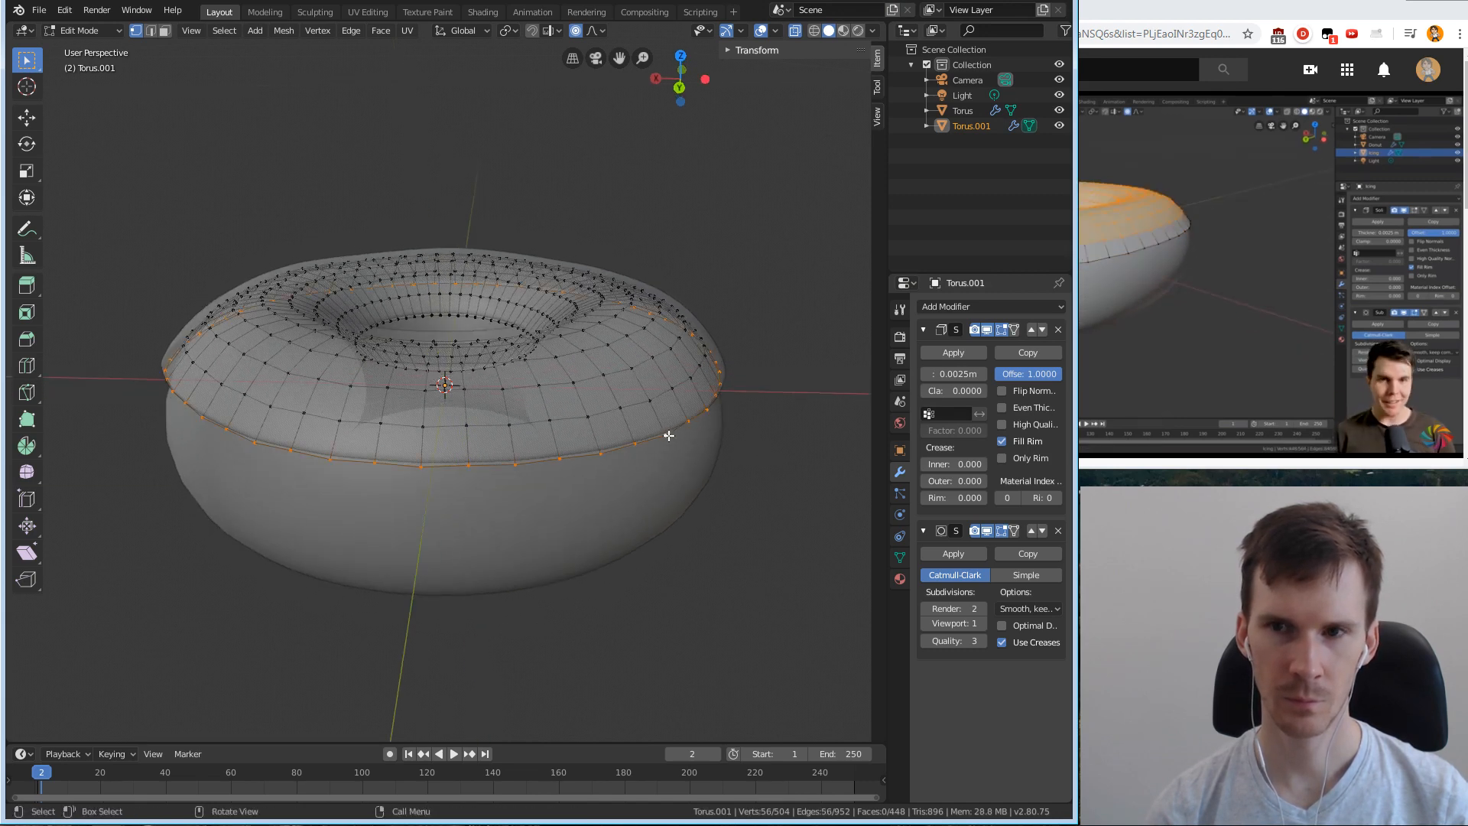
{"action": "key", "text": "i"}
{"action": "key", "text": "Escape"}
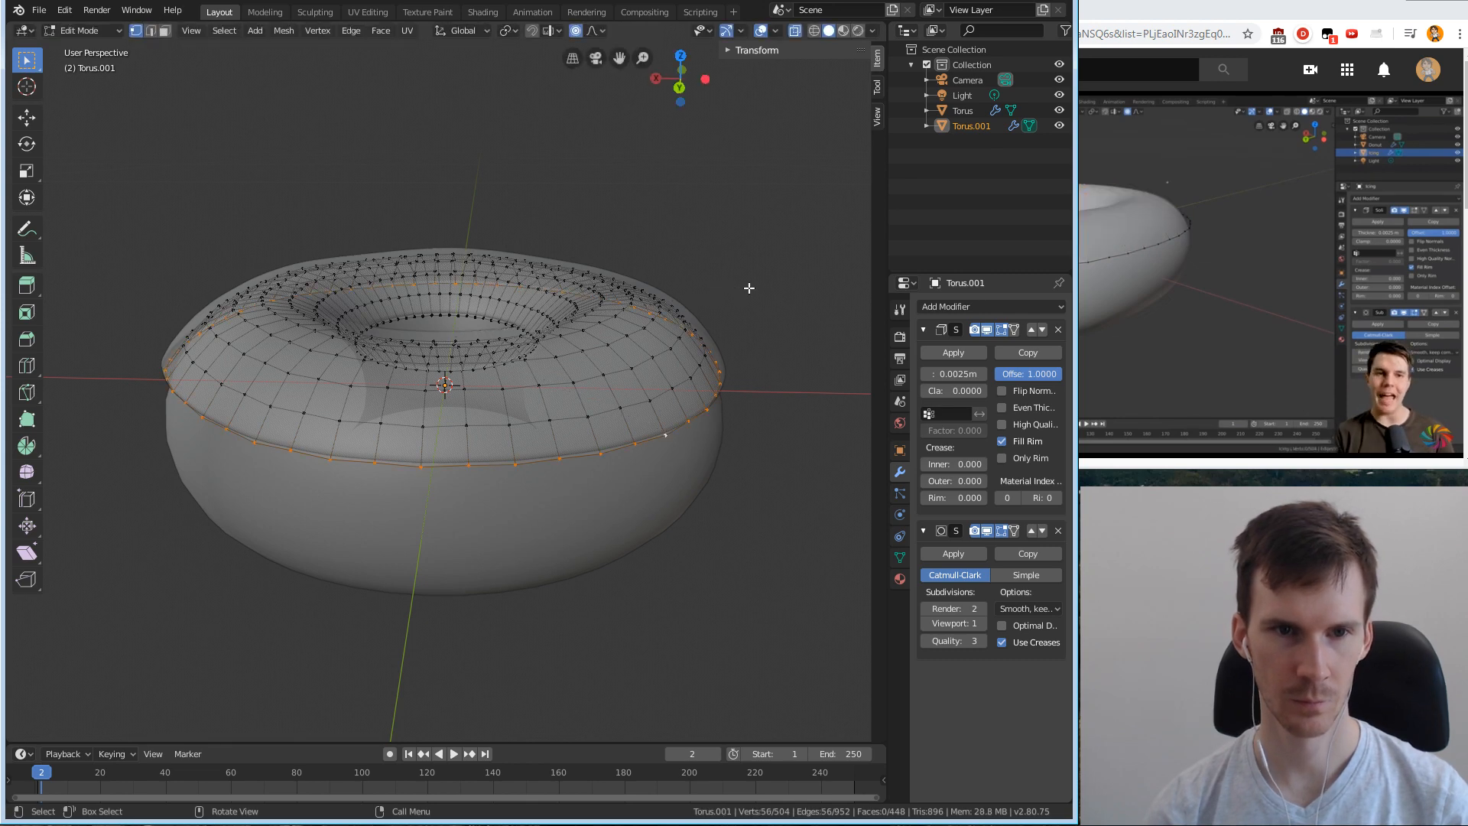
{"action": "key", "text": "ctrl+l"}
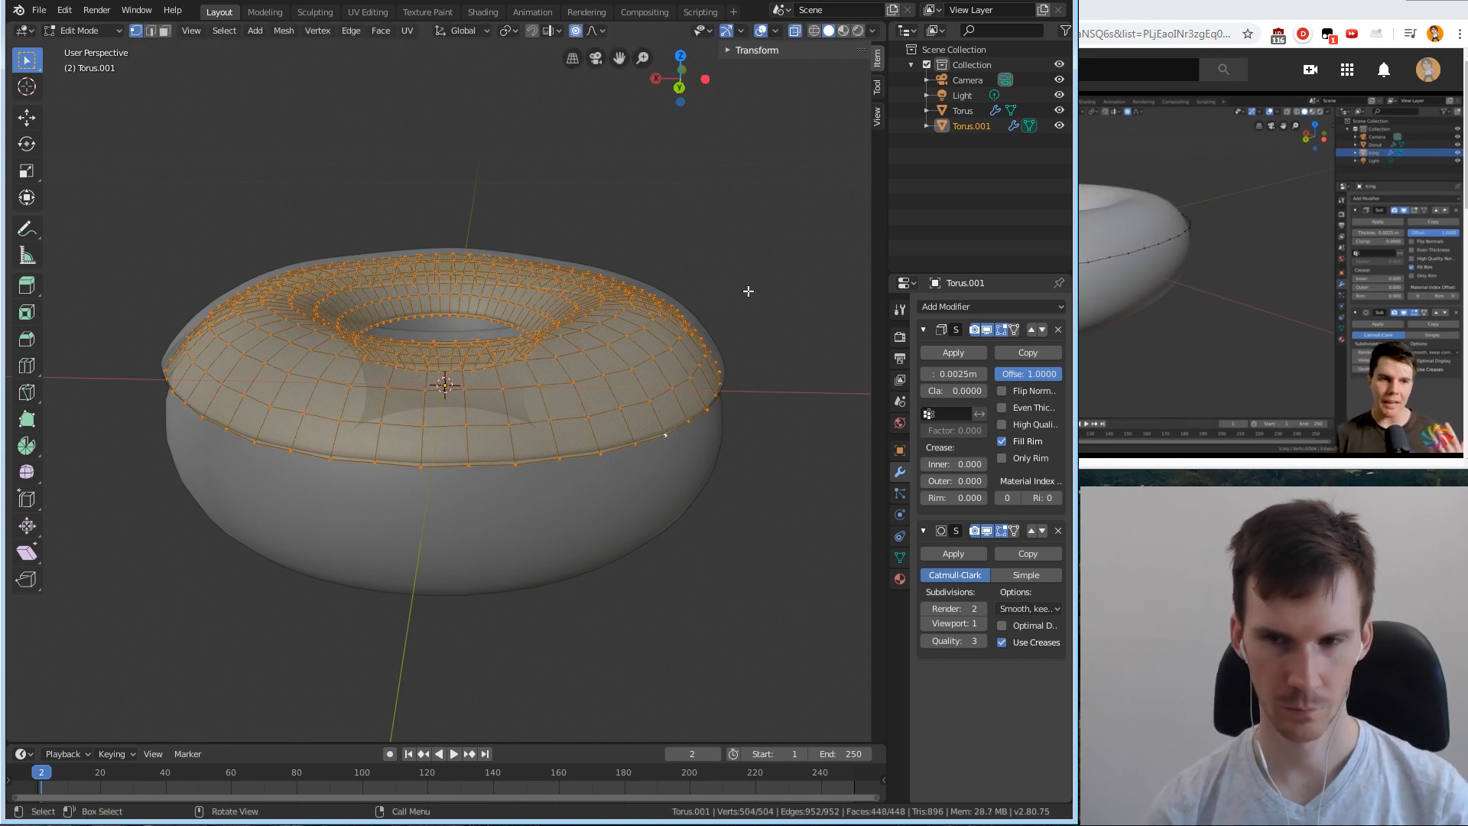
{"action": "right_click", "coordinate": [795, 279]}
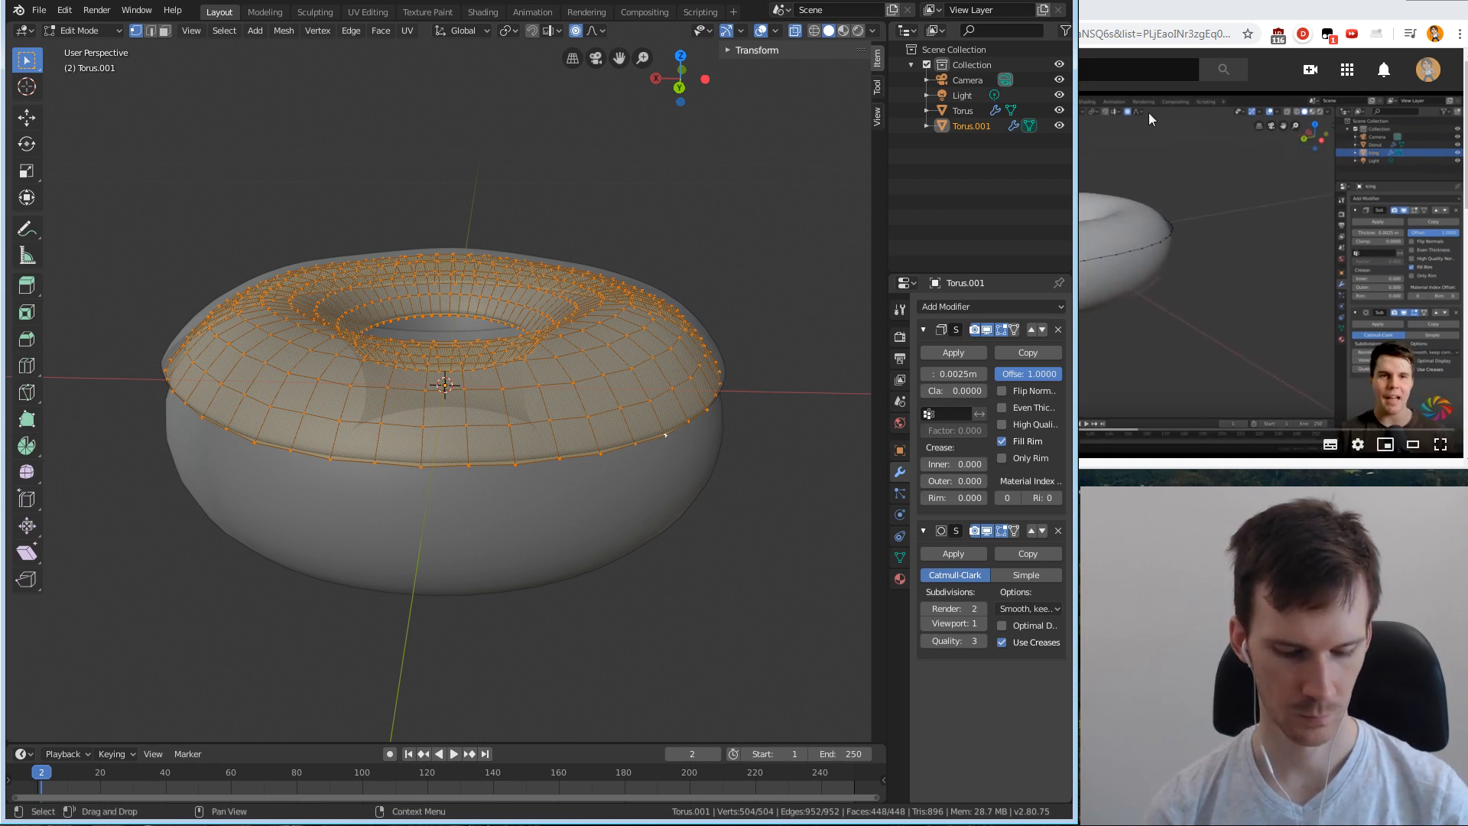
Rewind the tutorial video from 4:21 to 3:47, replay that part and pause it at about 3:59.
{"action": "left_click", "coordinate": [1209, 17]}
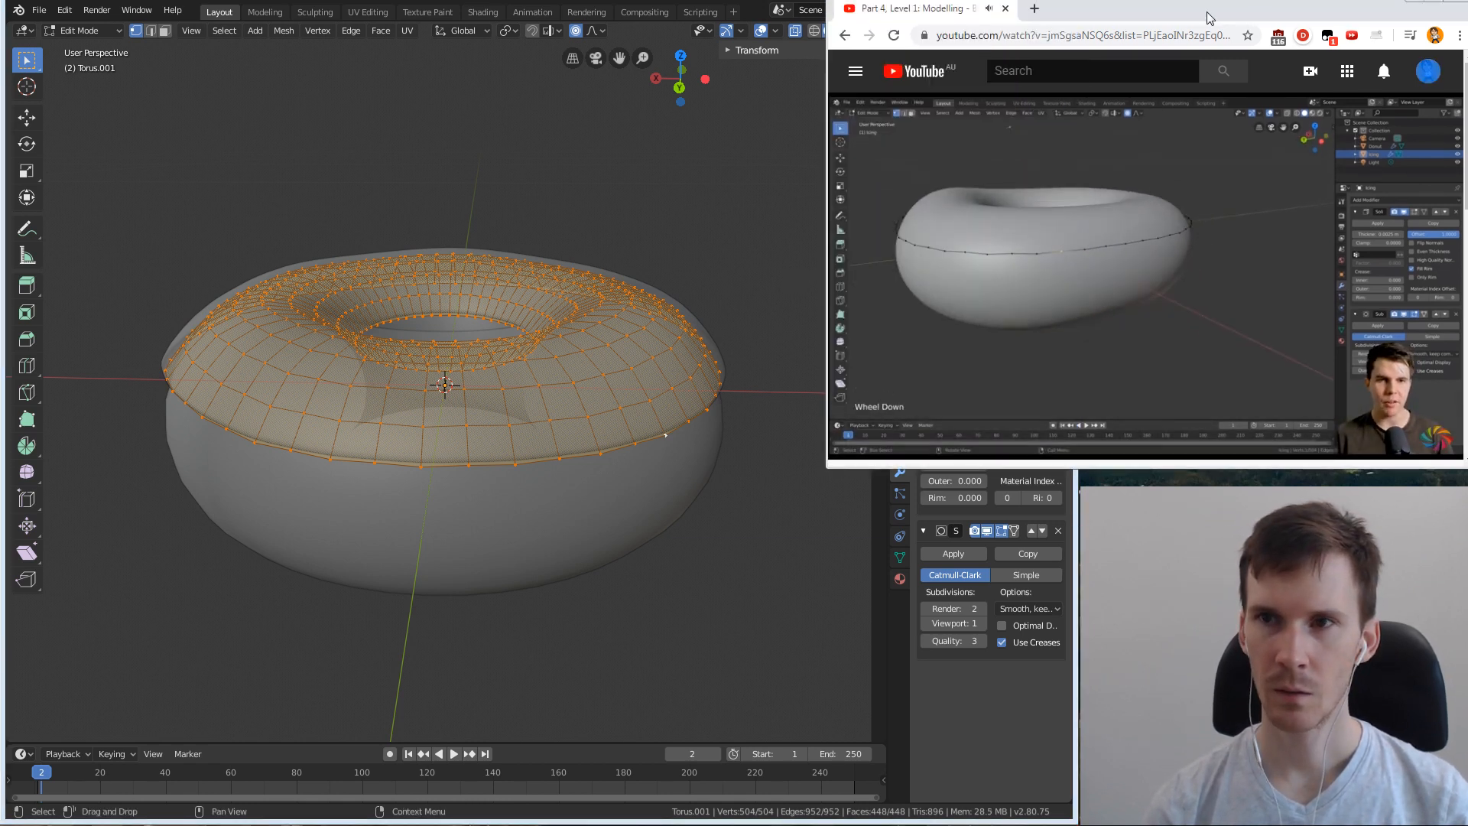
{"action": "left_click_drag", "start_coordinate": [1209, 17], "coordinate": [1208, 6]}
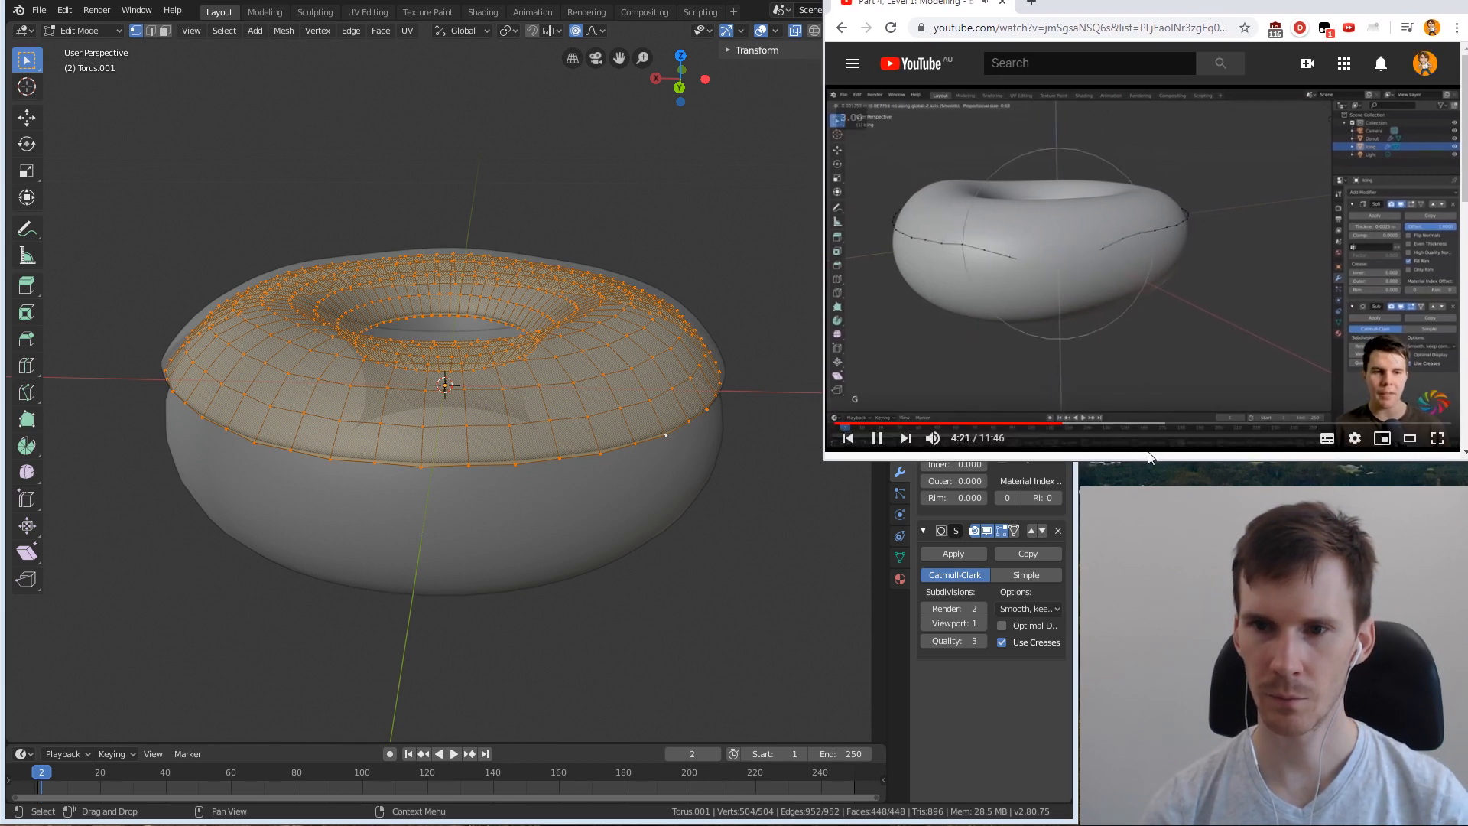
{"action": "key", "text": "Left"}
{"action": "key", "text": "Left"}
{"action": "key", "text": "Left"}
{"action": "key", "text": "Left"}
{"action": "key", "text": "Left"}
{"action": "key", "text": "Left"}
{"action": "key", "text": "Left"}
{"action": "key", "text": "Left"}
{"action": "key", "text": "Left"}
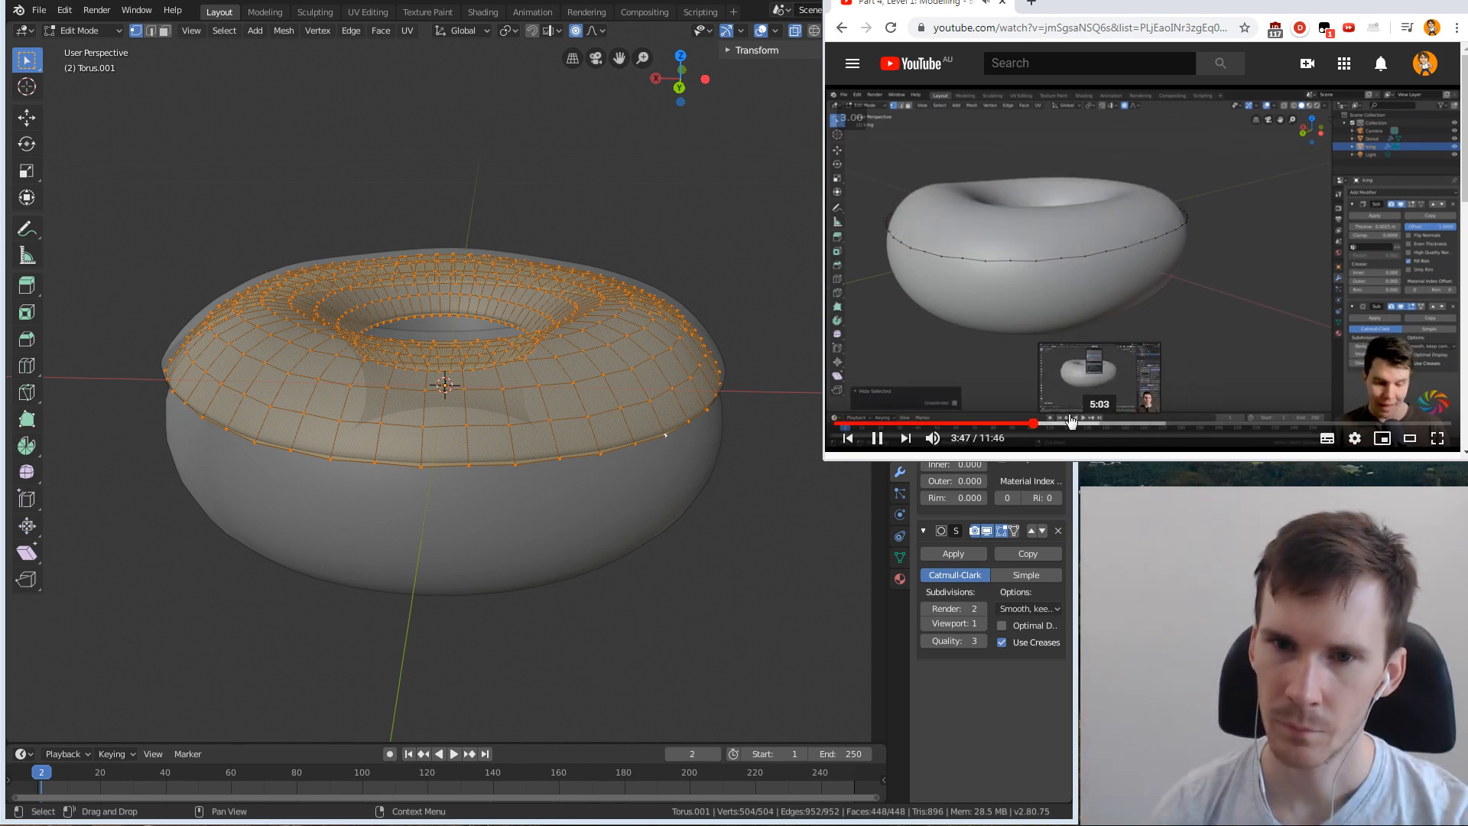
{"action": "left_click", "coordinate": [659, 32]}
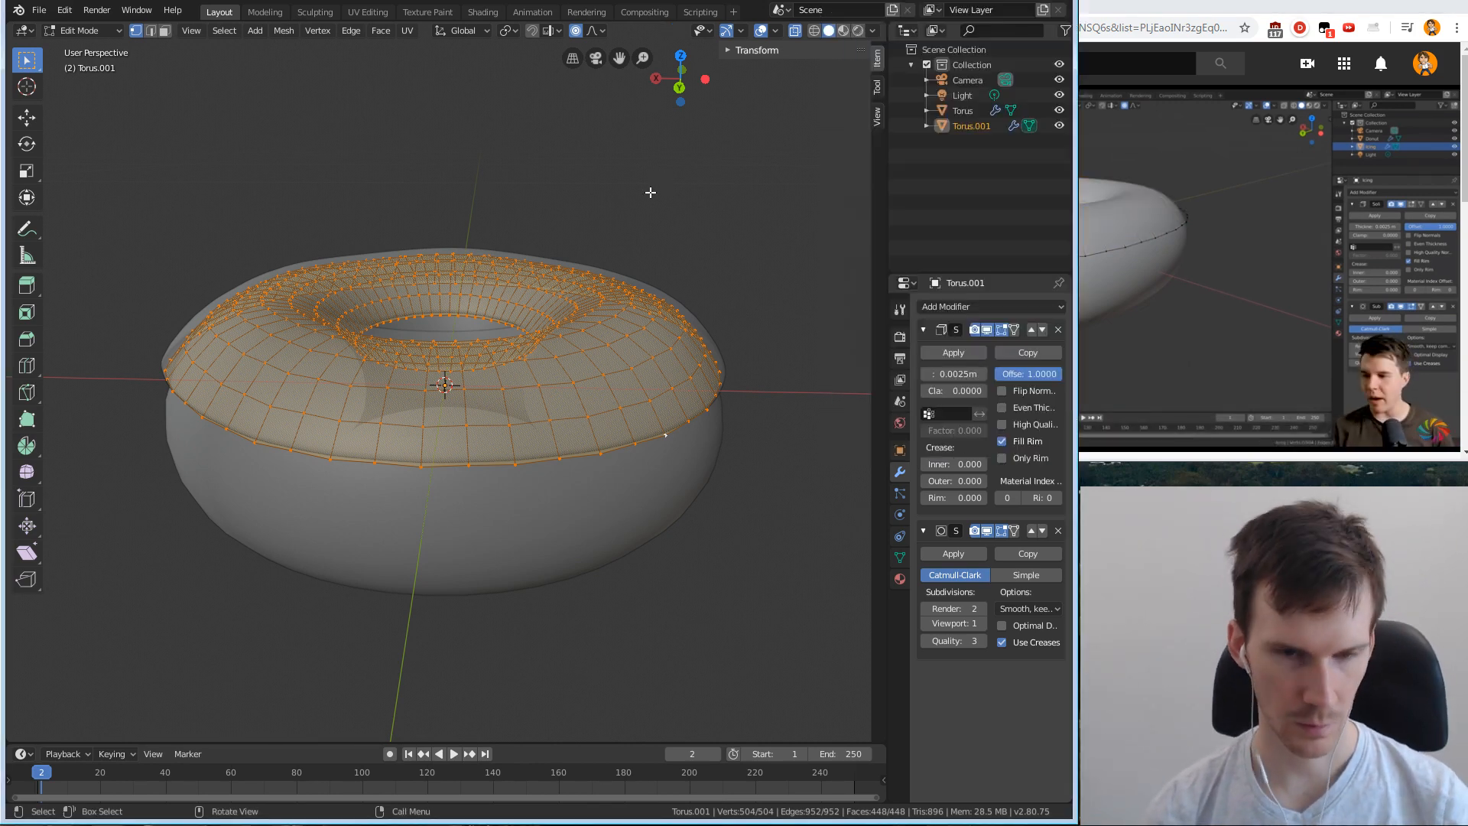
{"action": "left_click", "coordinate": [1140, 291]}
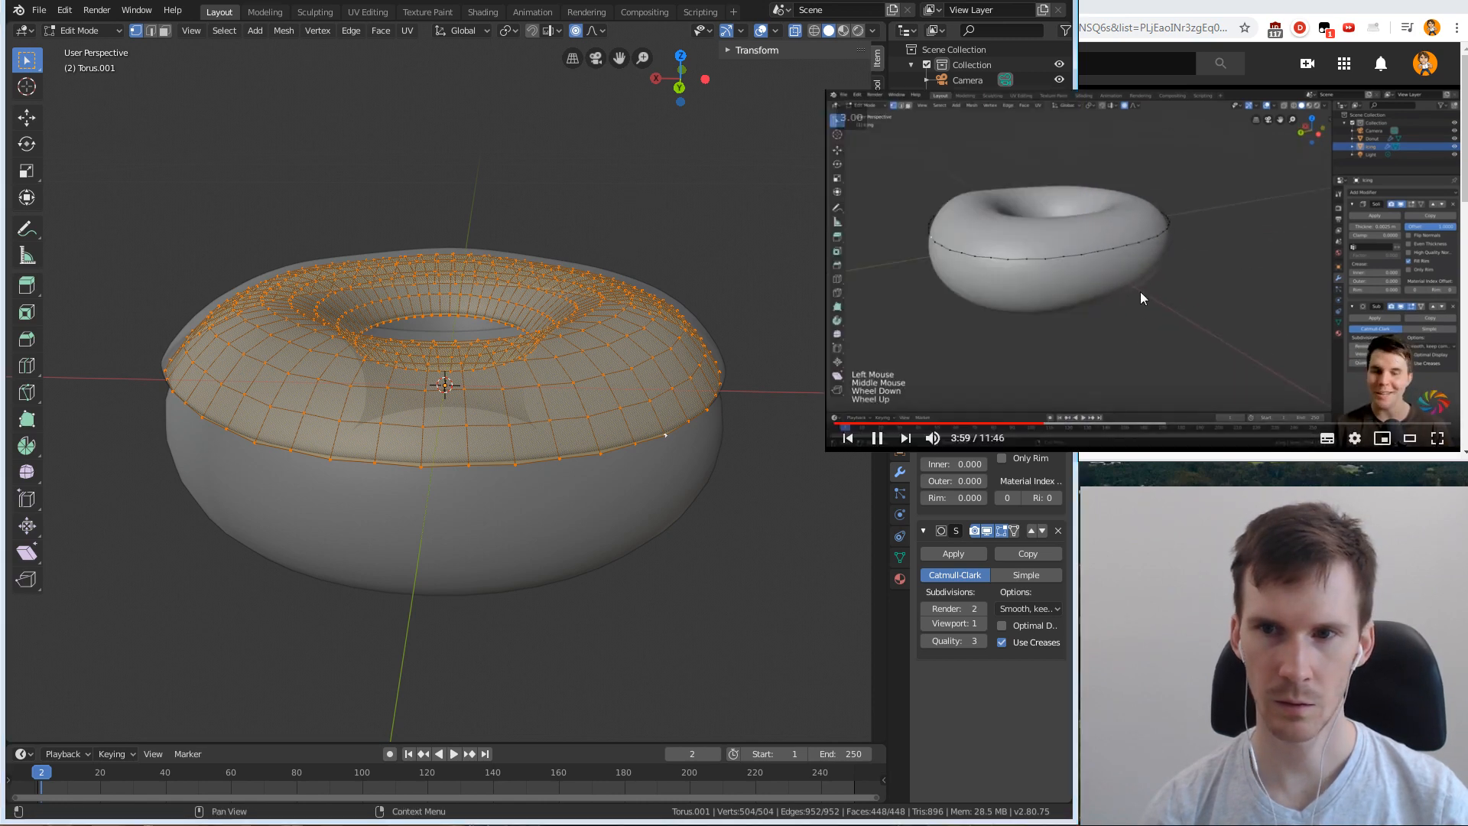
Reselect the shell's lower outer edge loop and try Inset and Select All on it.
{"action": "left_click", "coordinate": [567, 75]}
{"action": "left_click", "coordinate": [447, 191]}
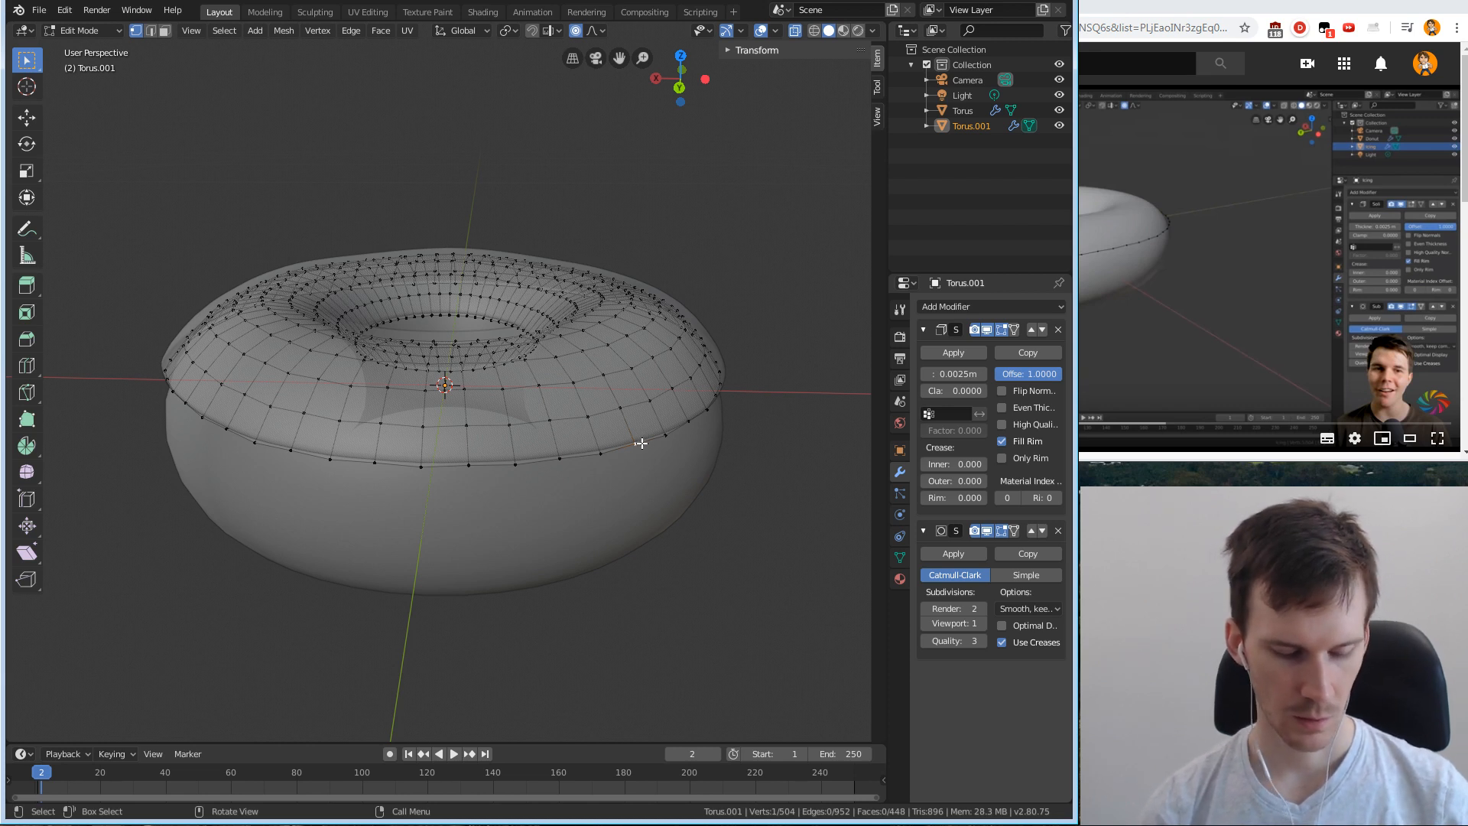
{"action": "left_click", "coordinate": [637, 445], "text": "ctrl"}
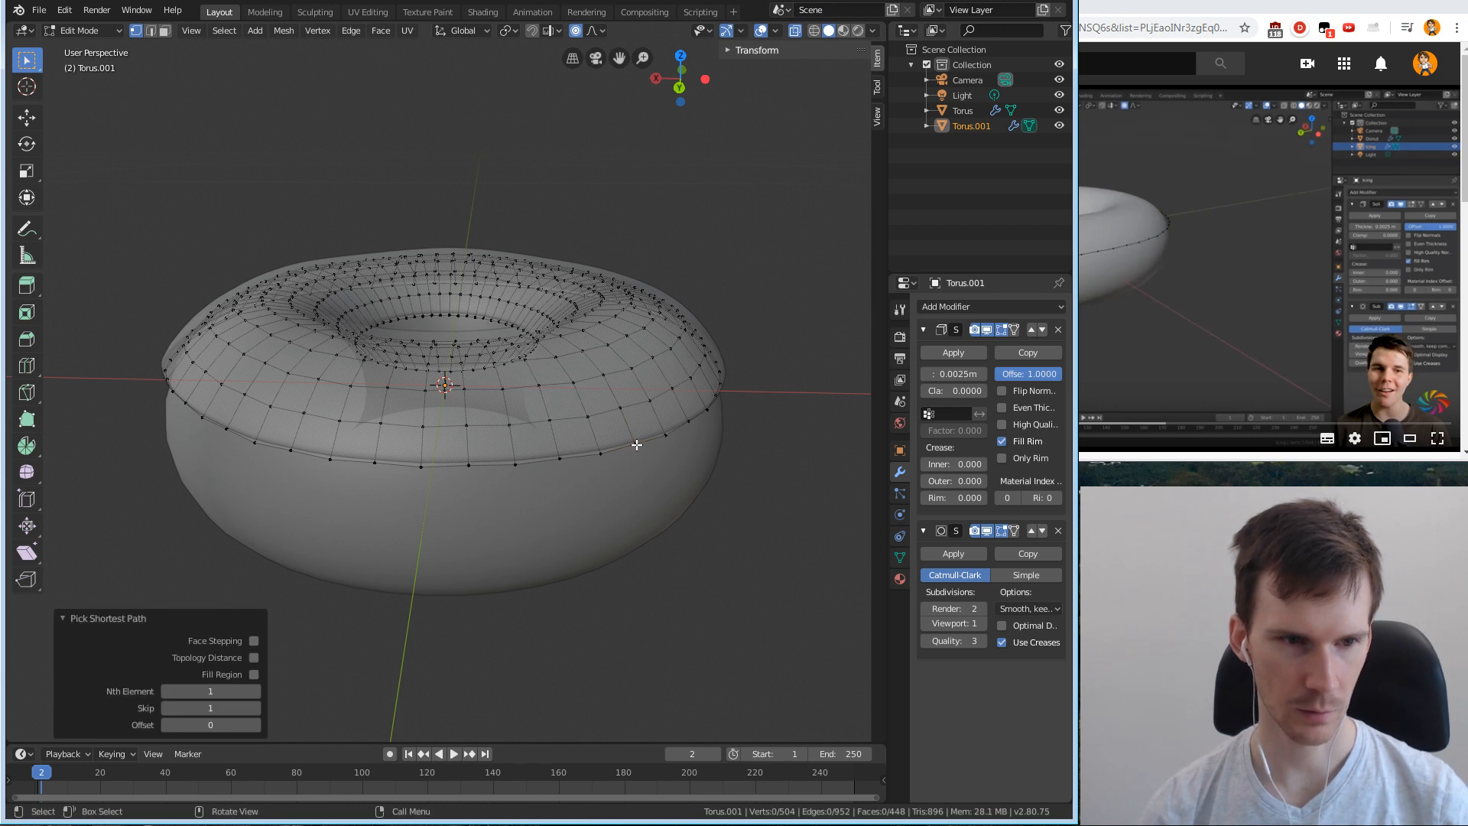
{"action": "right_click", "coordinate": [741, 480]}
{"action": "left_click", "coordinate": [637, 445]}
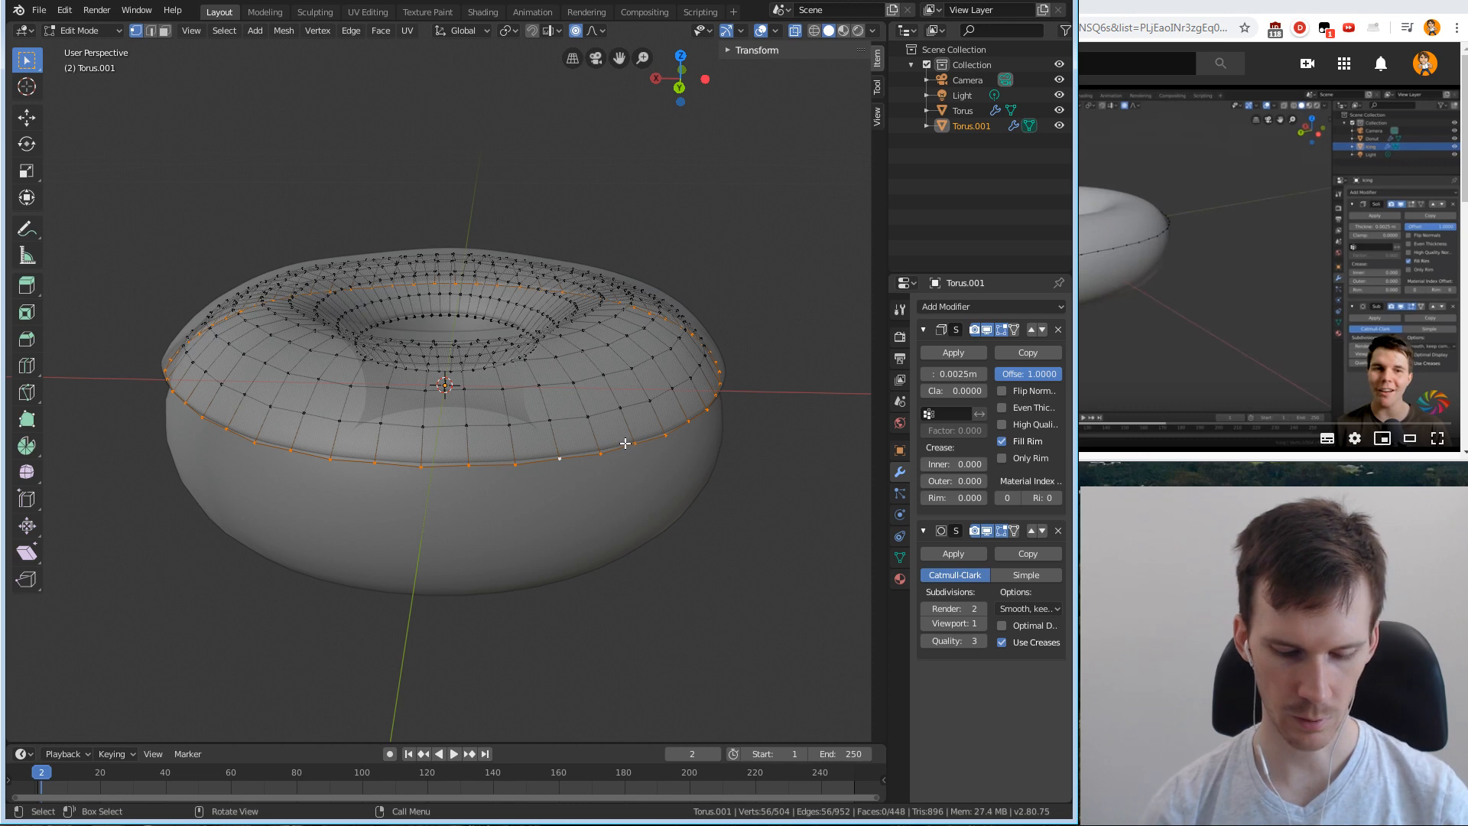
{"action": "key", "text": "i"}
{"action": "key", "text": "Escape"}
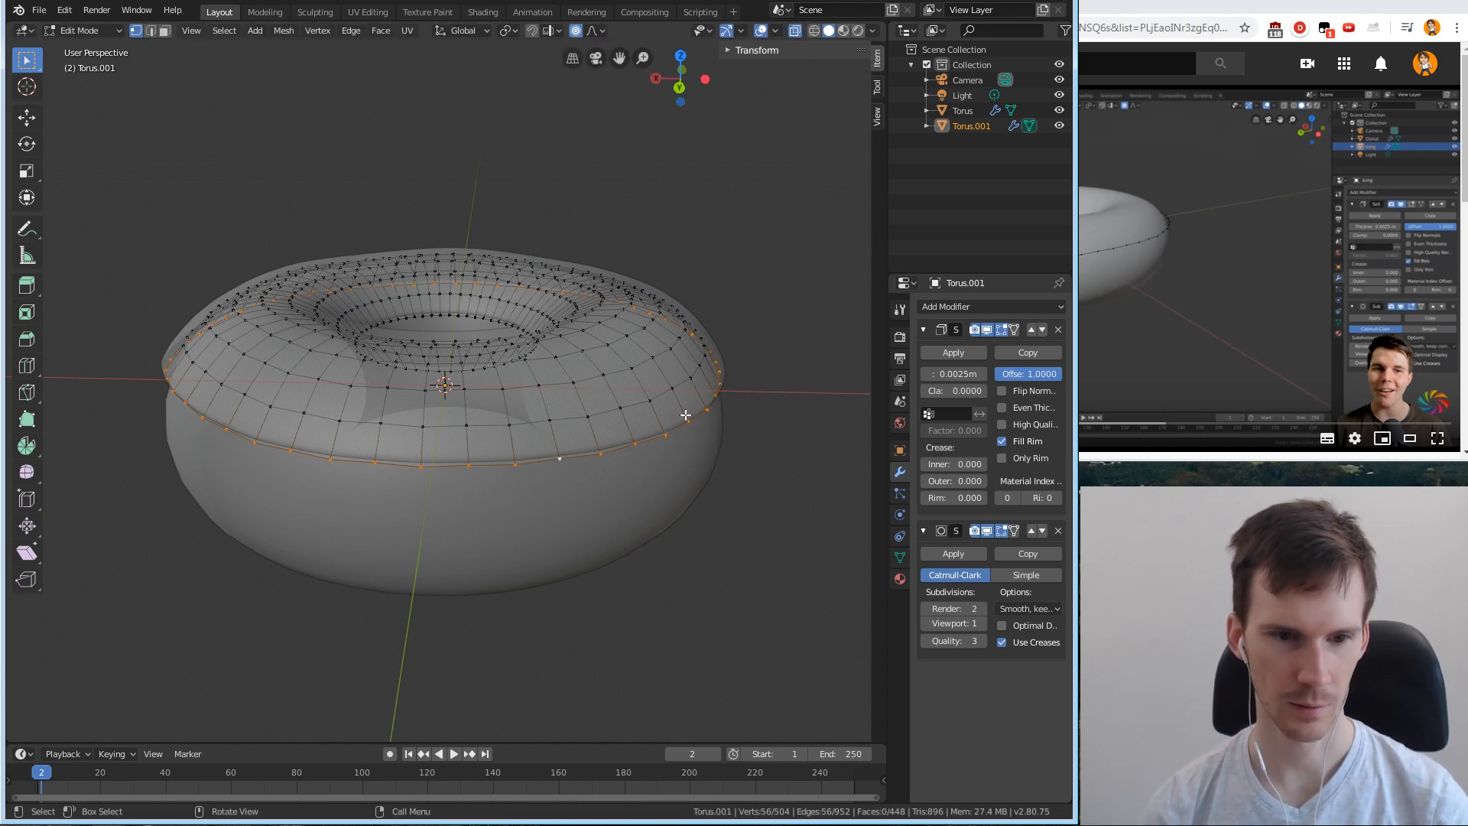
{"action": "key", "text": "a"}
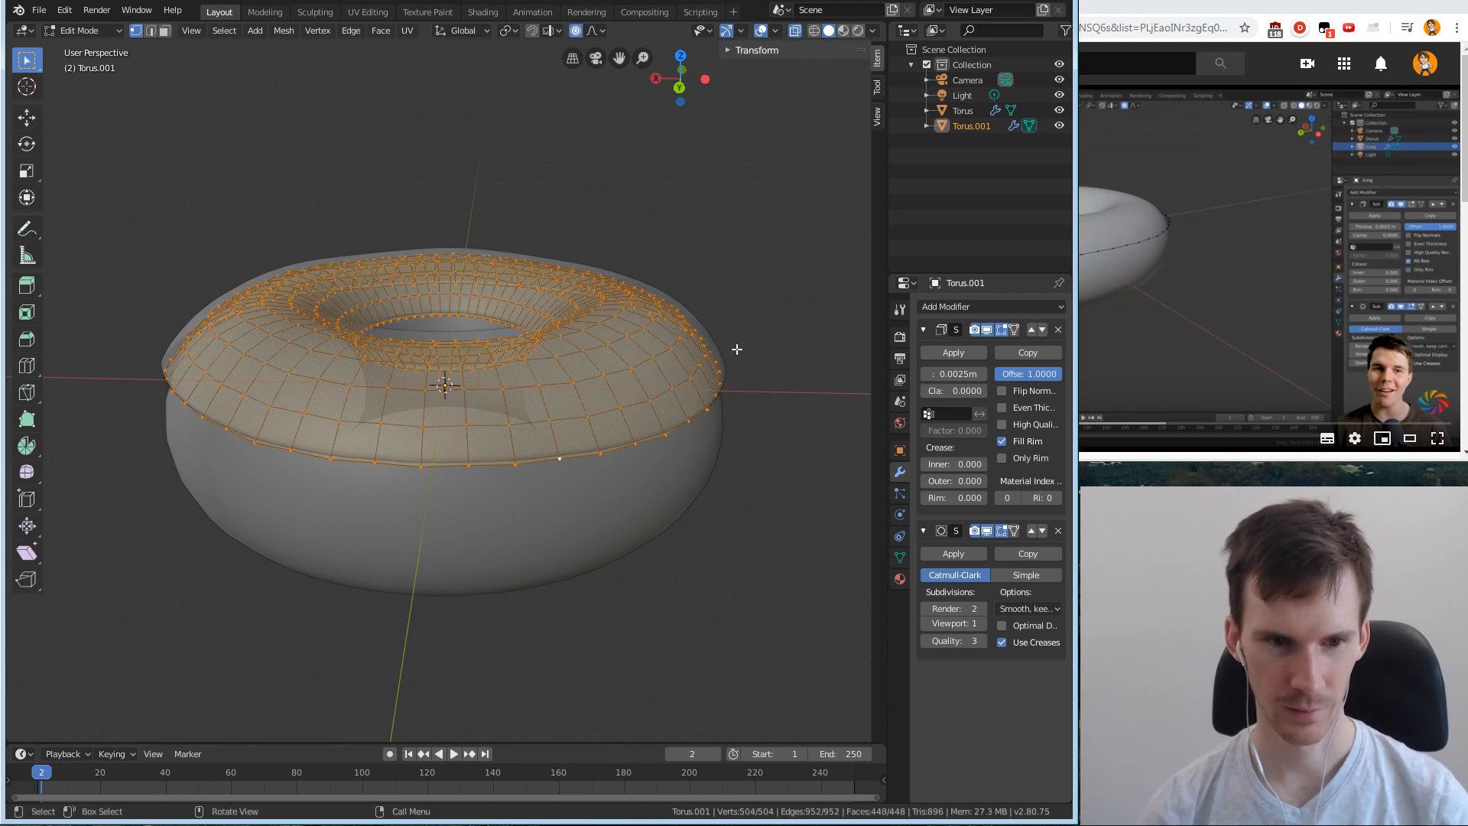
{"action": "key", "text": "alt+a"}
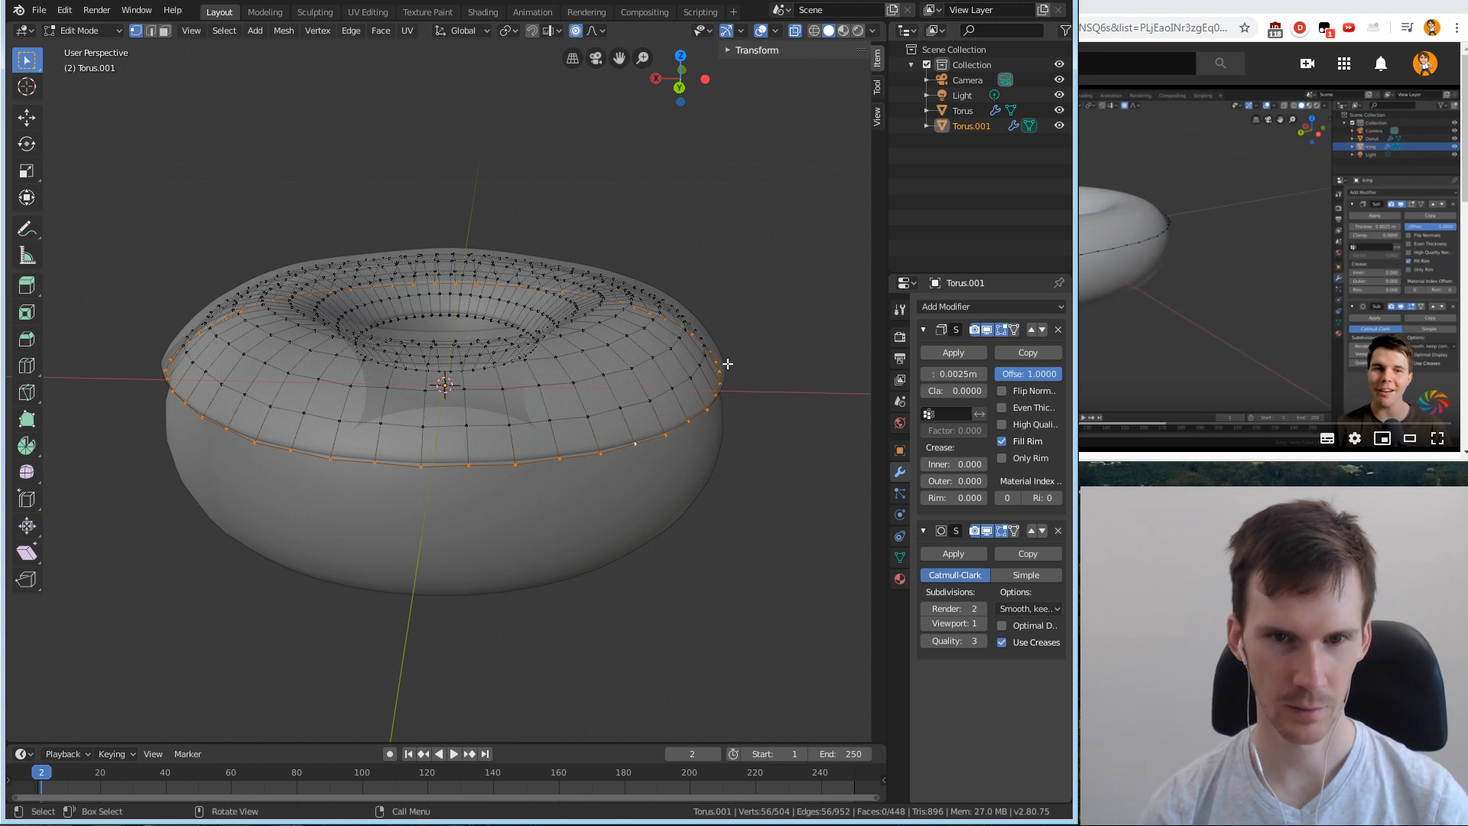
Rewind the tutorial video to about 3:22 and replay the edge-loop selection part.
{"action": "left_click", "coordinate": [1132, 458]}
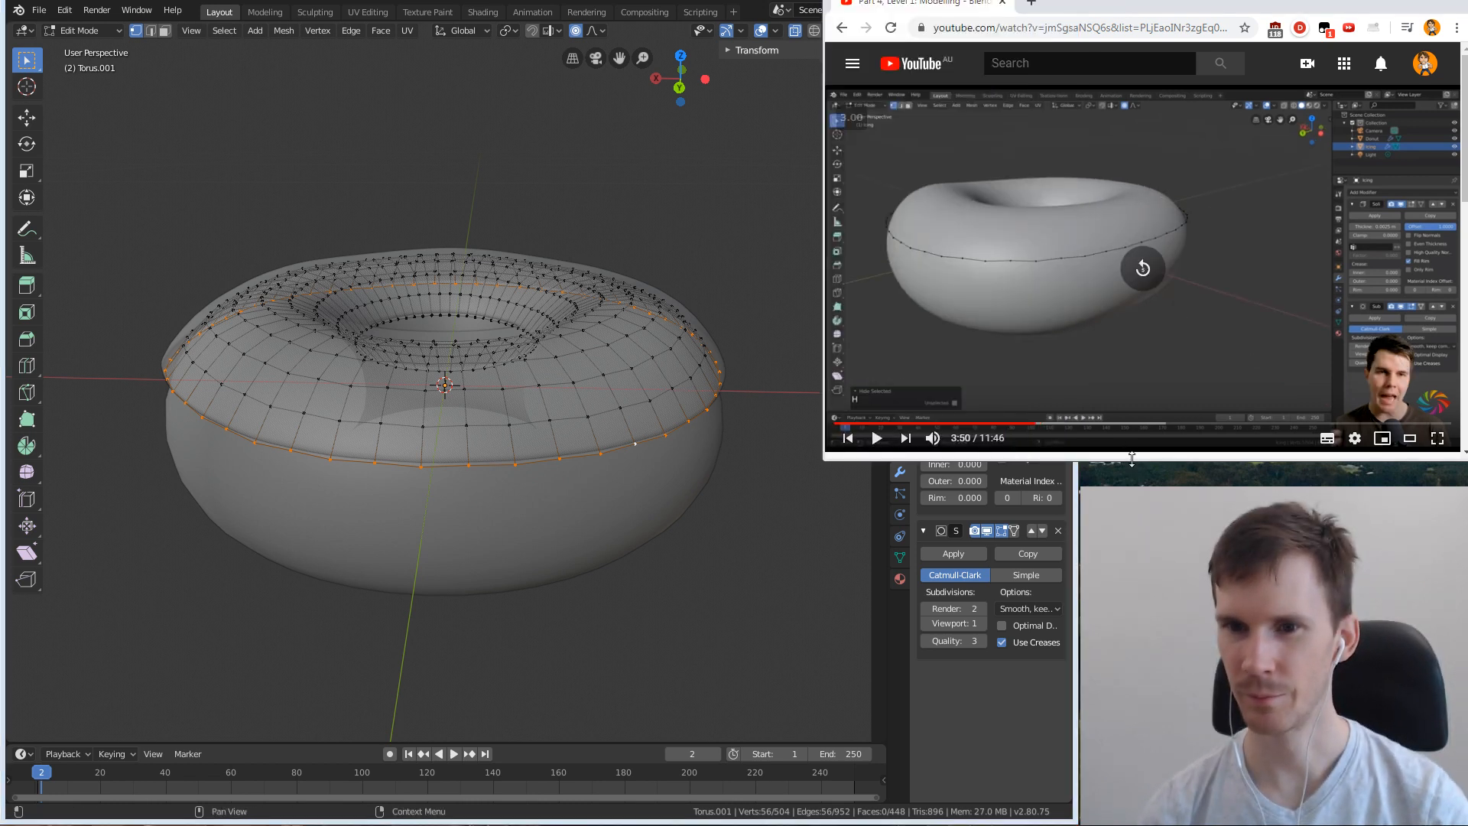
{"action": "left_click", "coordinate": [1107, 276]}
{"action": "key", "text": "Left"}
{"action": "left_click", "coordinate": [1107, 277]}
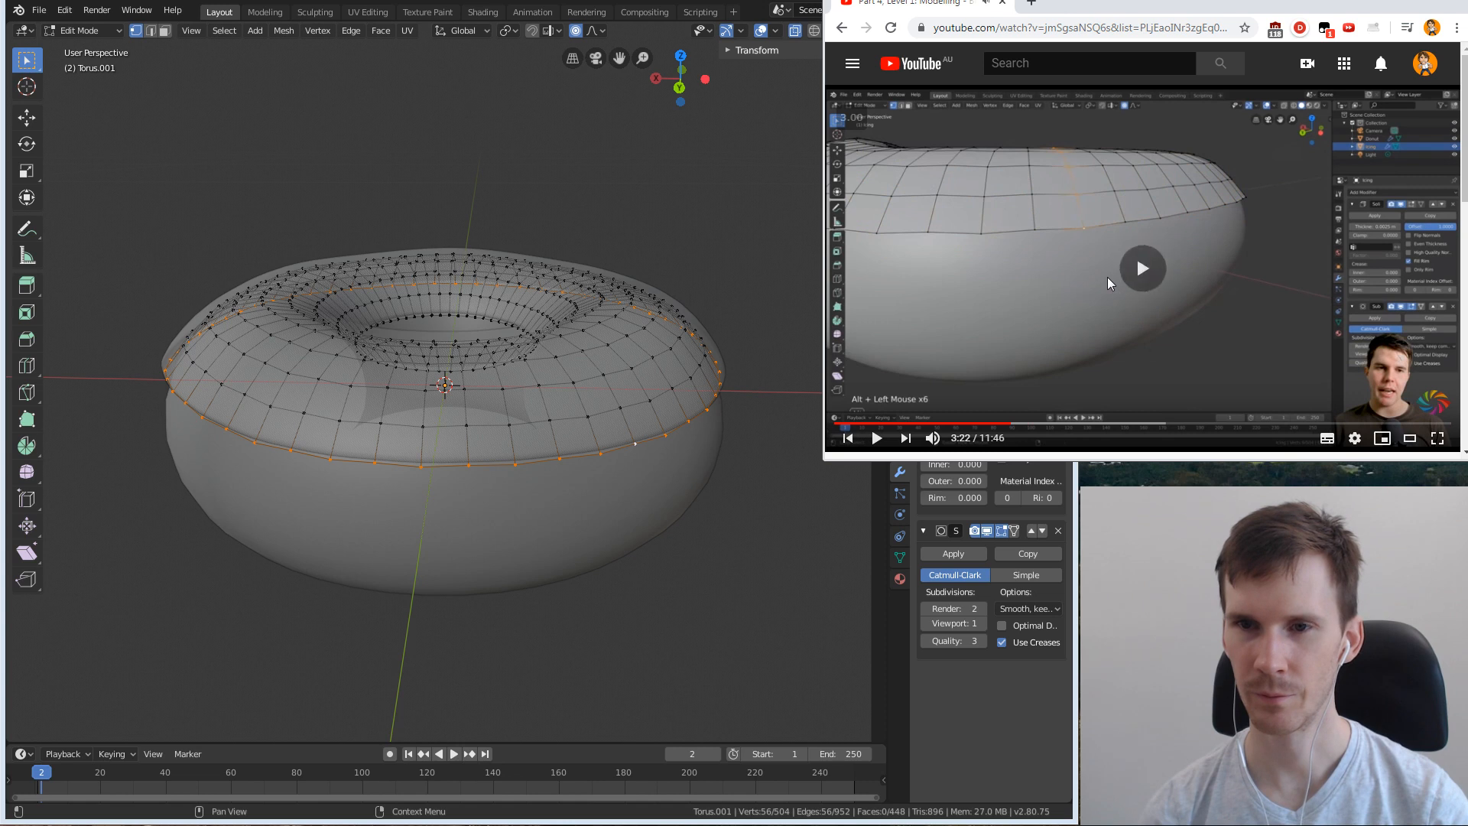
Select the edge loop along the shell's lower rim, then extend the selection to the entire mesh.
{"action": "left_click", "coordinate": [604, 455]}
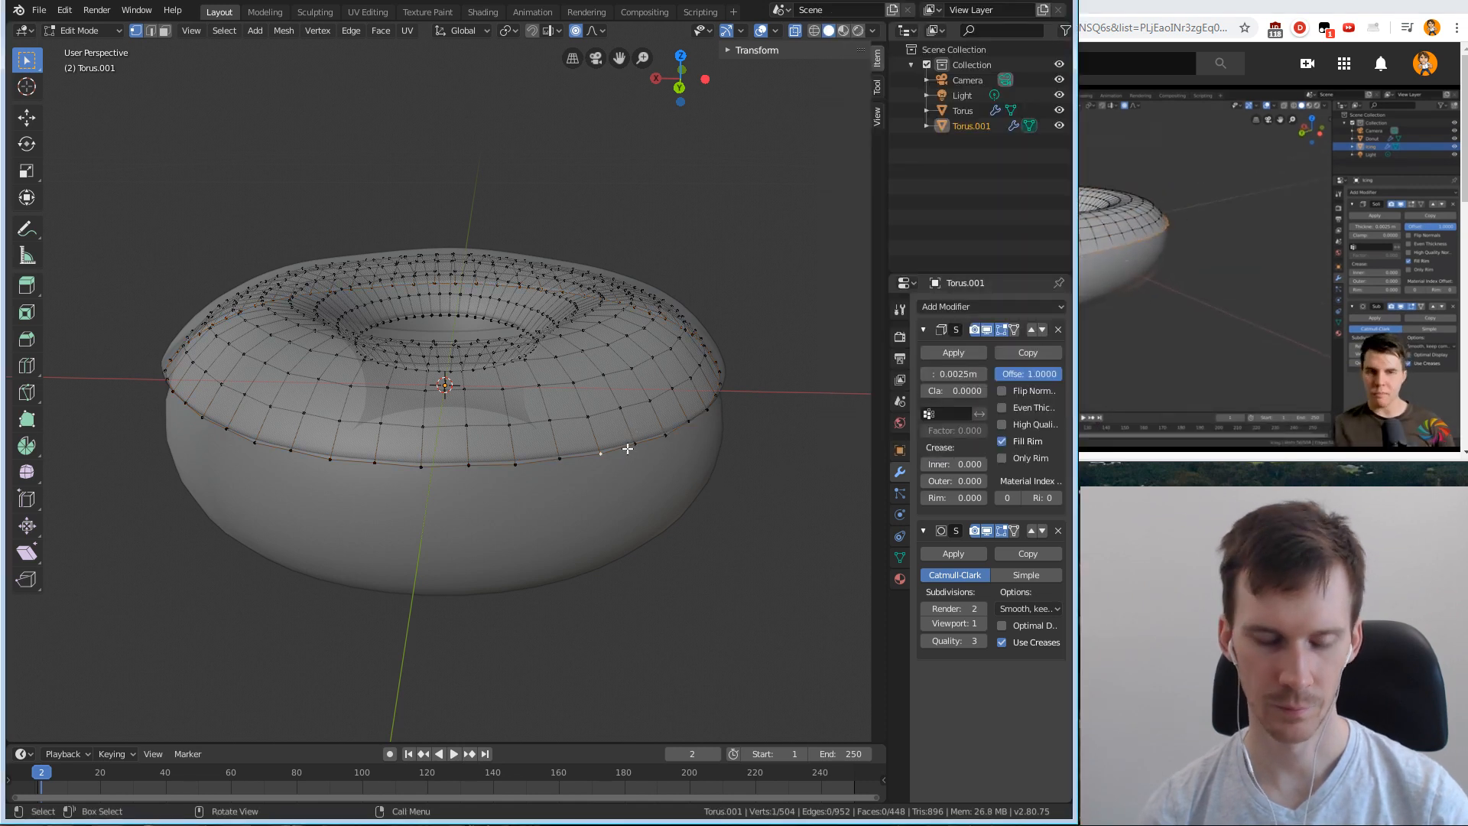
{"action": "left_click", "coordinate": [623, 448], "text": "ctrl"}
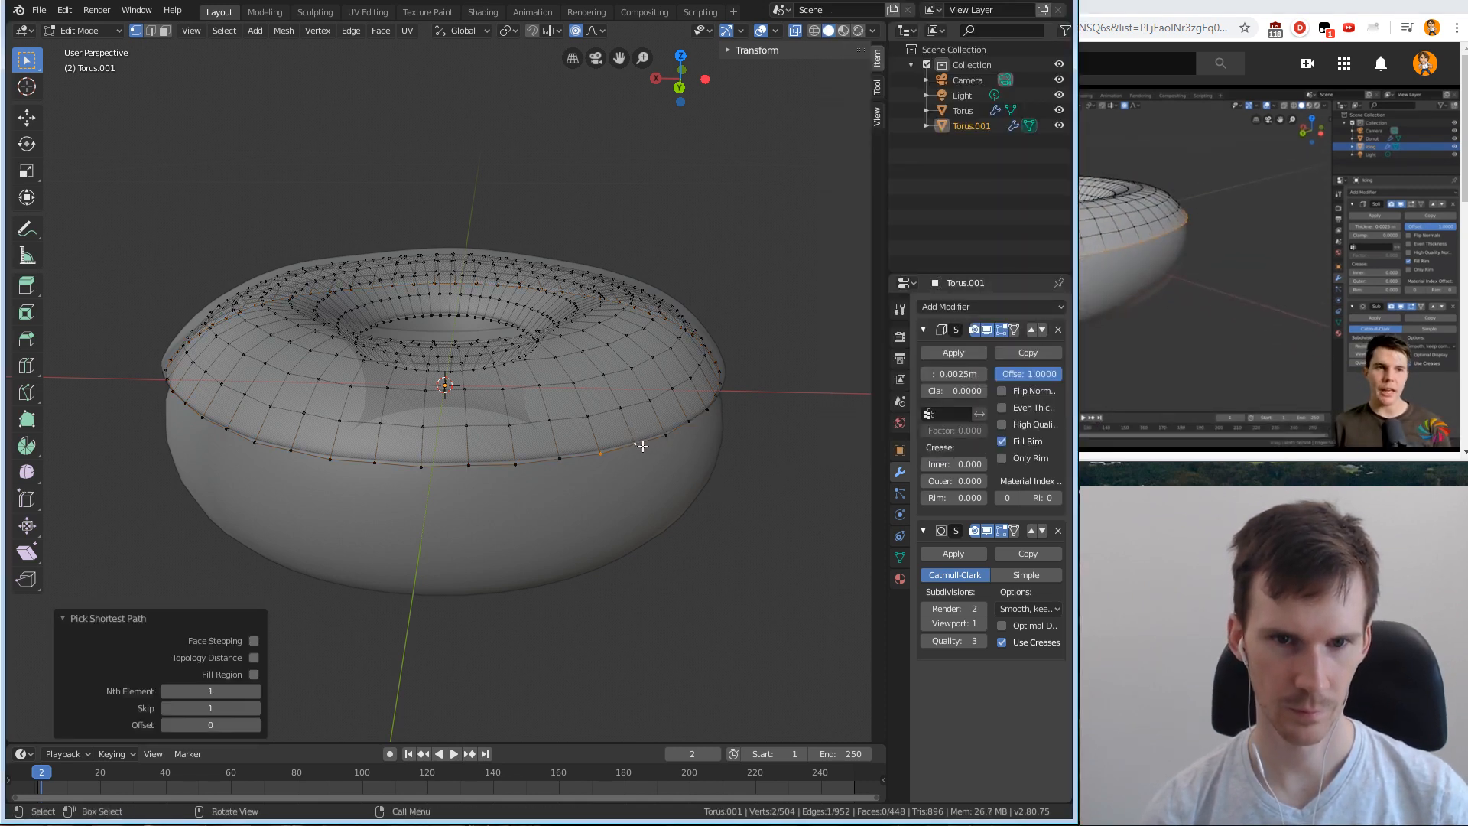
{"action": "left_click", "coordinate": [666, 442], "text": "alt"}
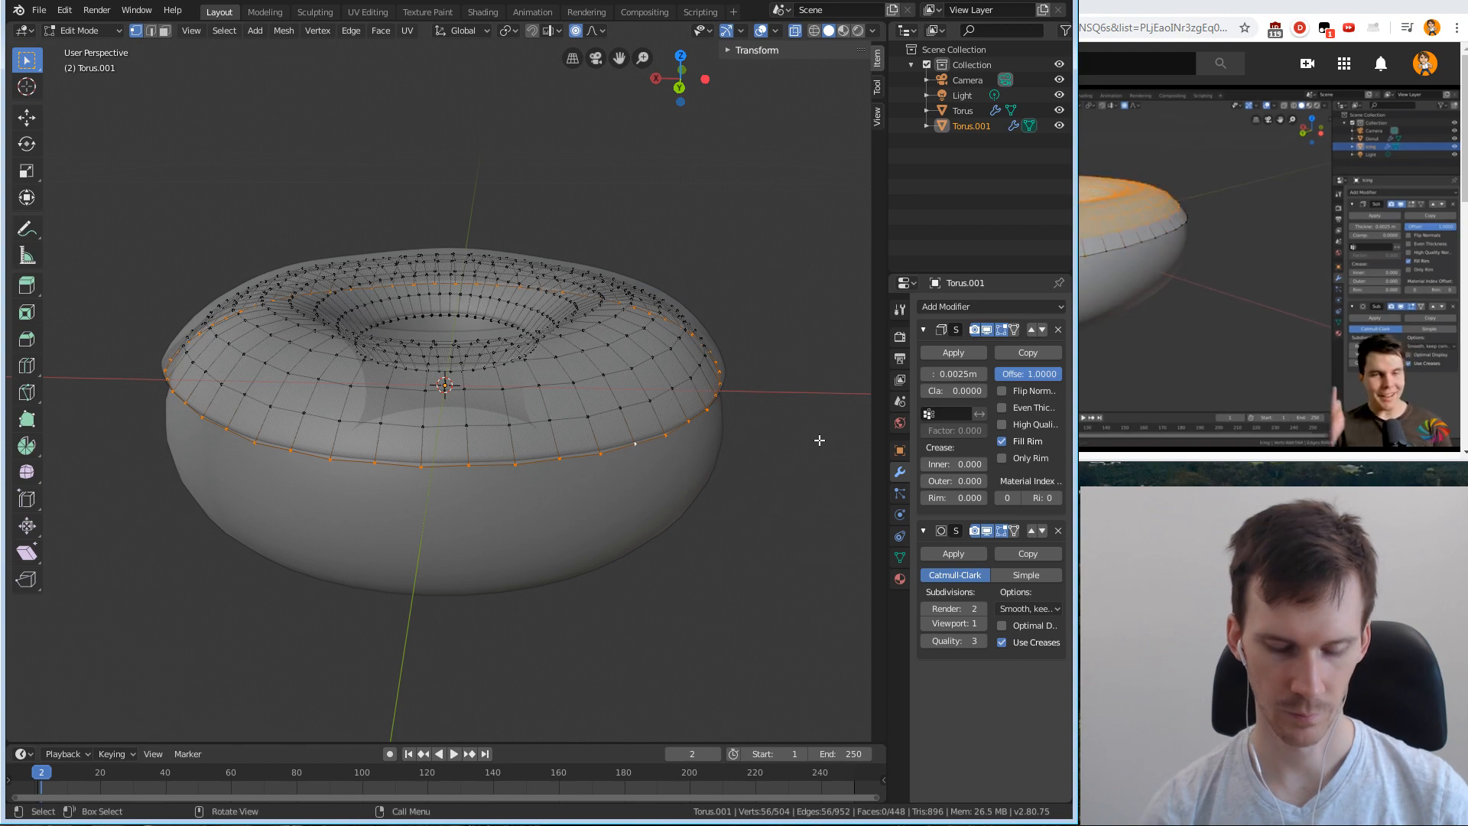
{"action": "key", "text": "a"}
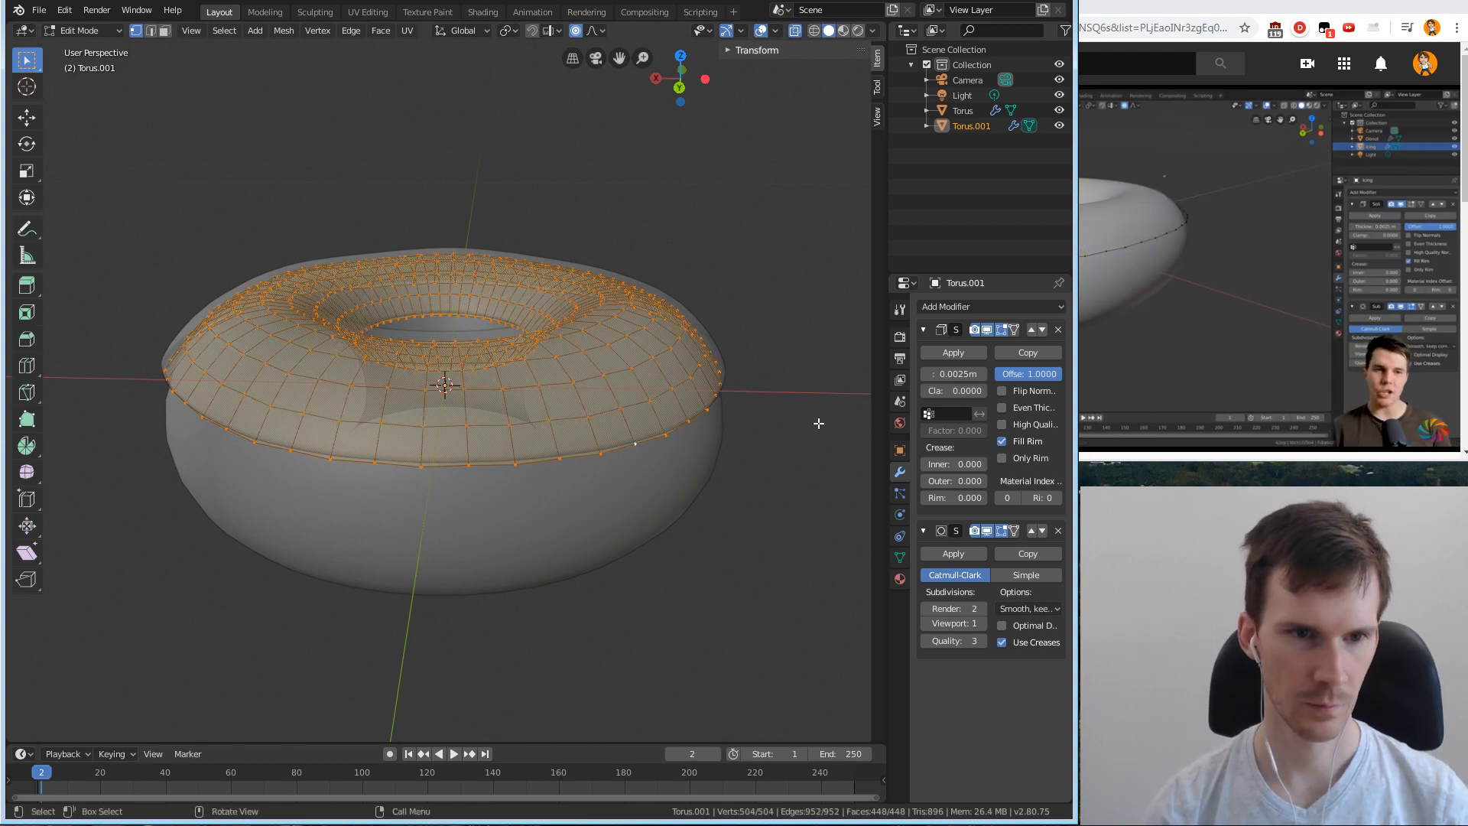
Select all geometry linked to a front rim vertex, move it by about -0.0114, -0.0065, 0.0117 m, and undo the move.
{"action": "scroll", "coordinate": [764, 440], "scroll_direction": "up", "scroll_amount": 5}
{"action": "middle_click_drag", "start_coordinate": [734, 442], "coordinate": [537, 457]}
{"action": "key", "text": "alt+a"}
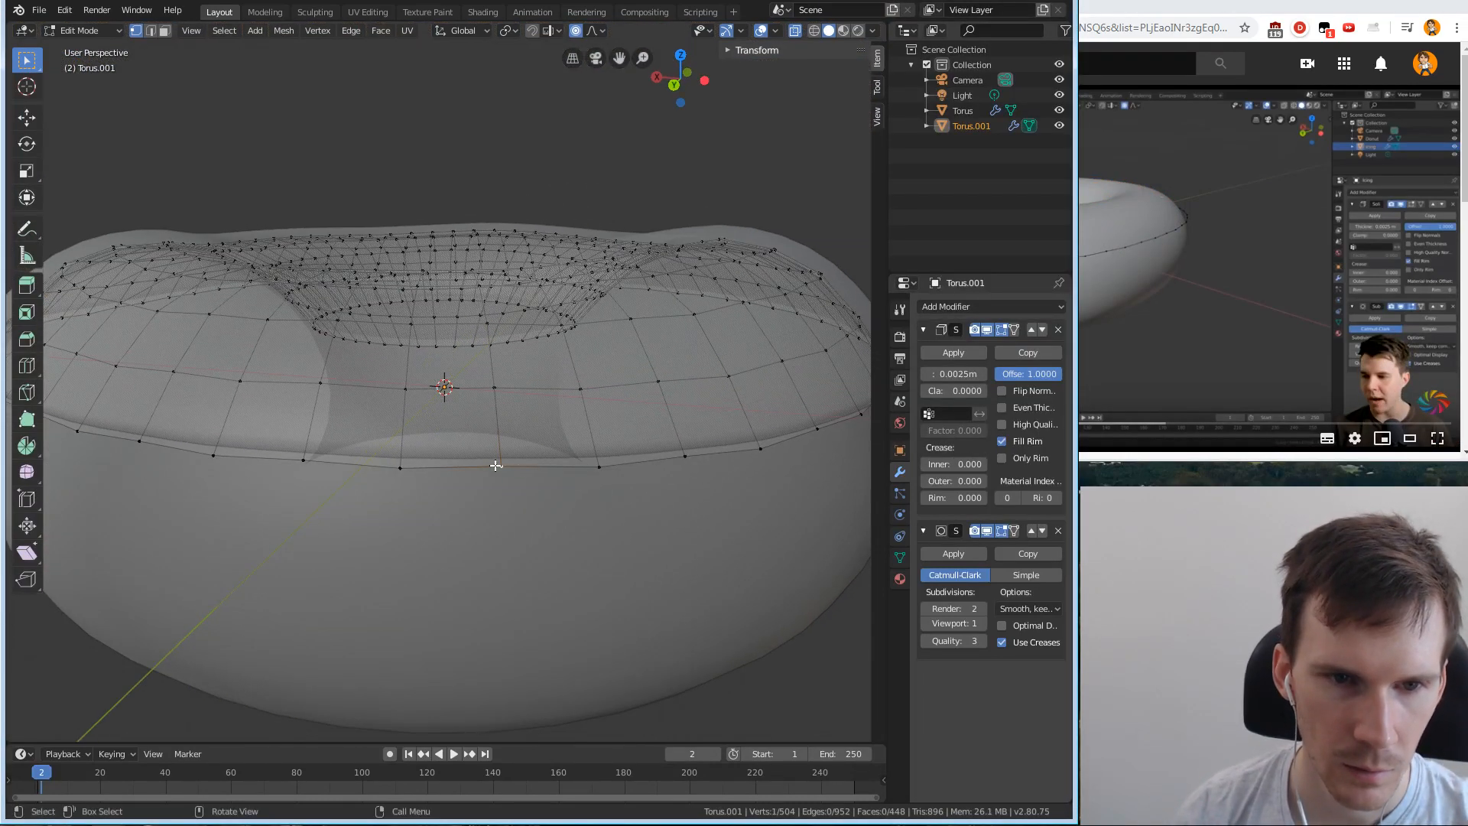
{"action": "key", "text": "alt+a"}
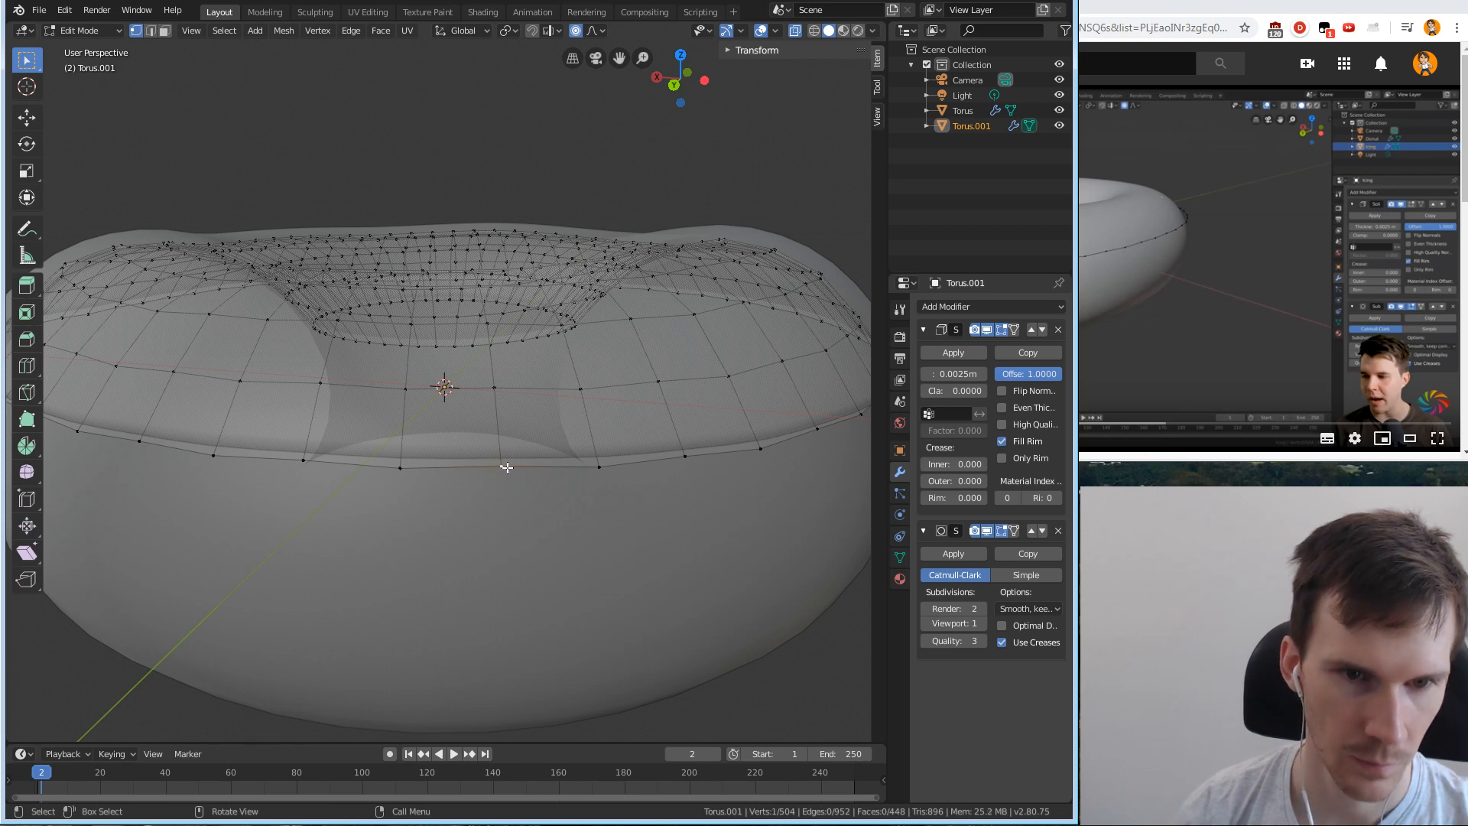
{"action": "key", "text": "l"}
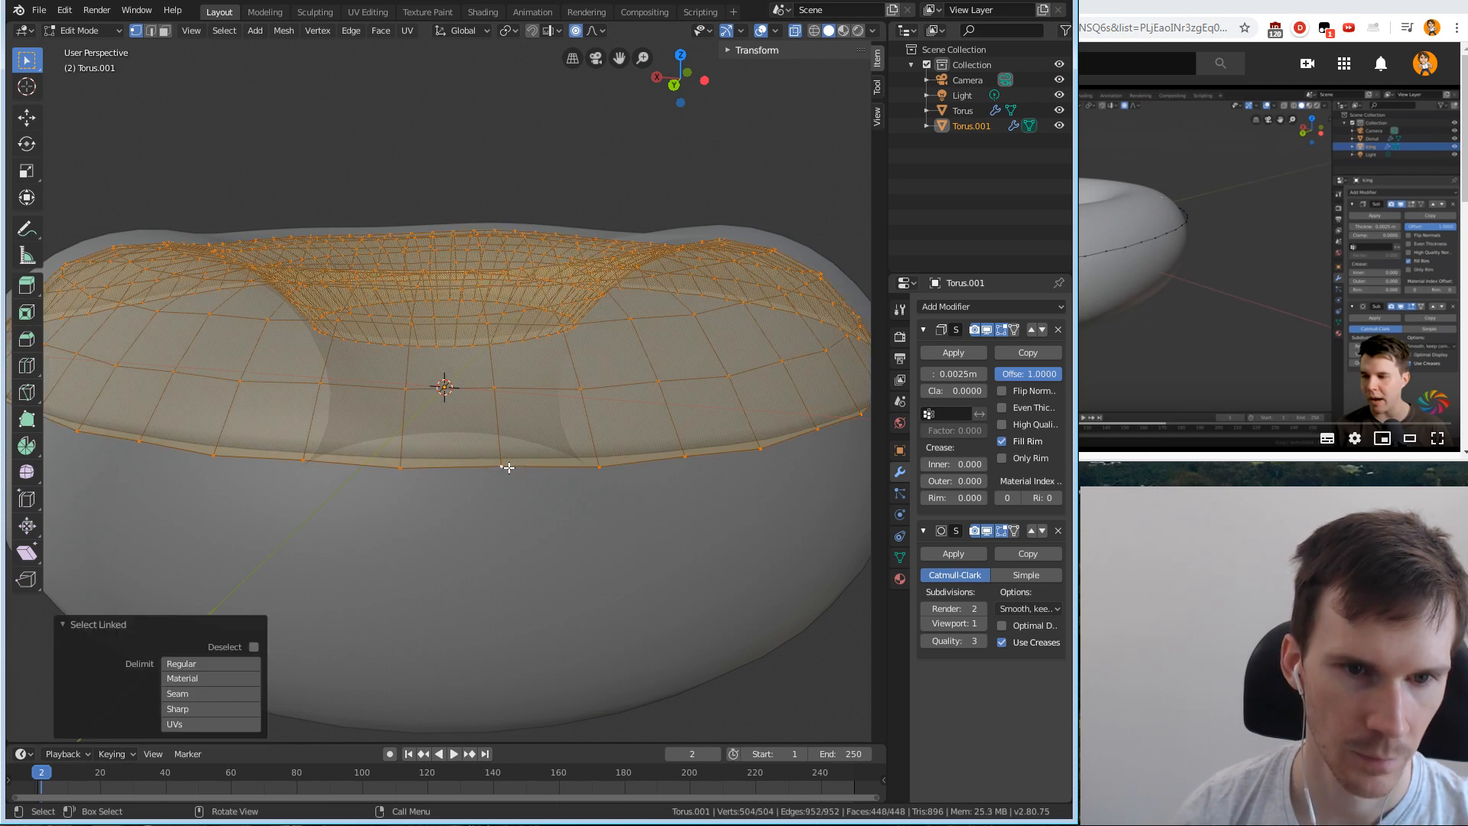
{"action": "key", "text": "g"}
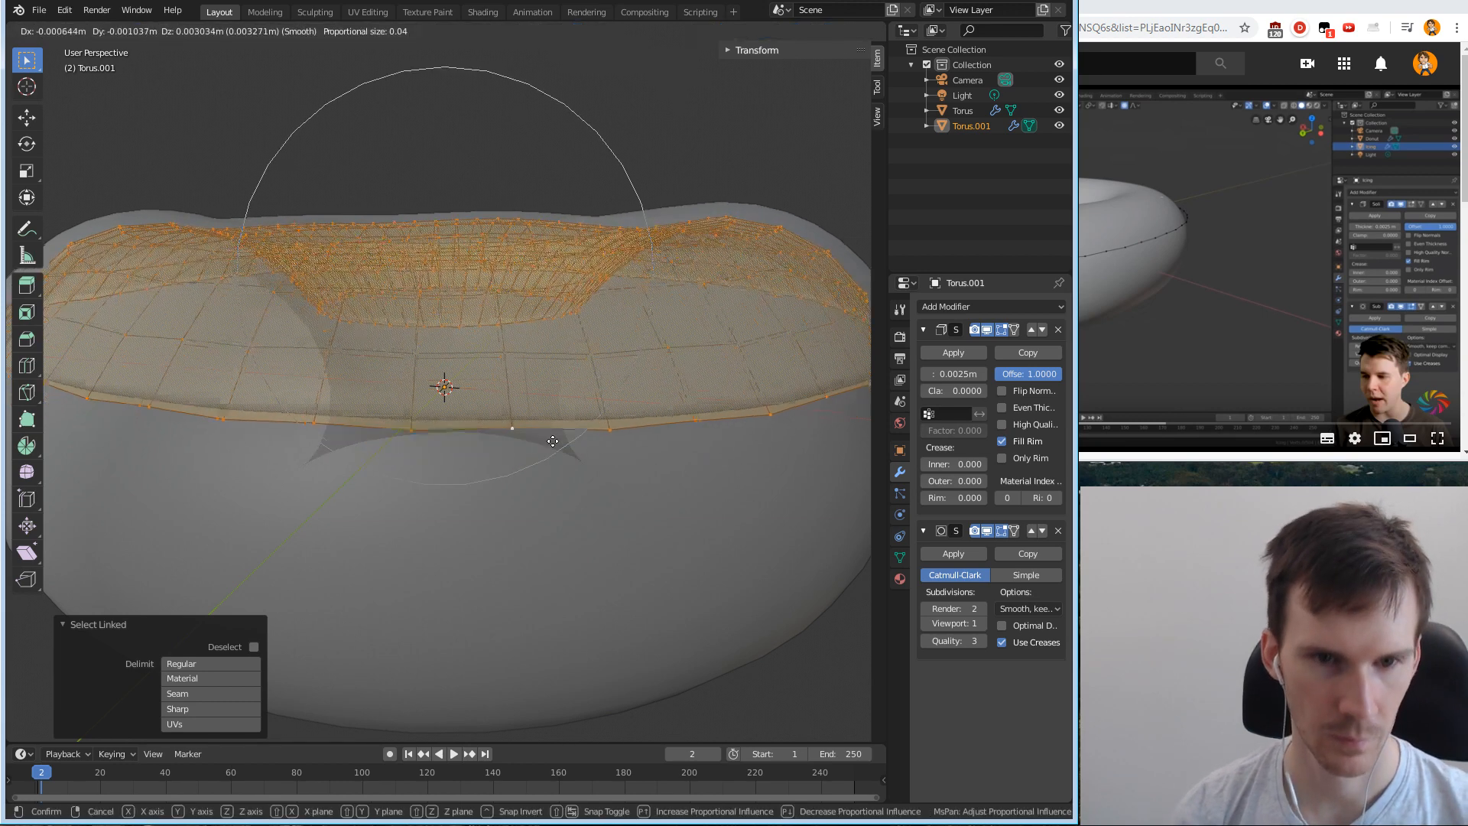
{"action": "left_click", "coordinate": [612, 397]}
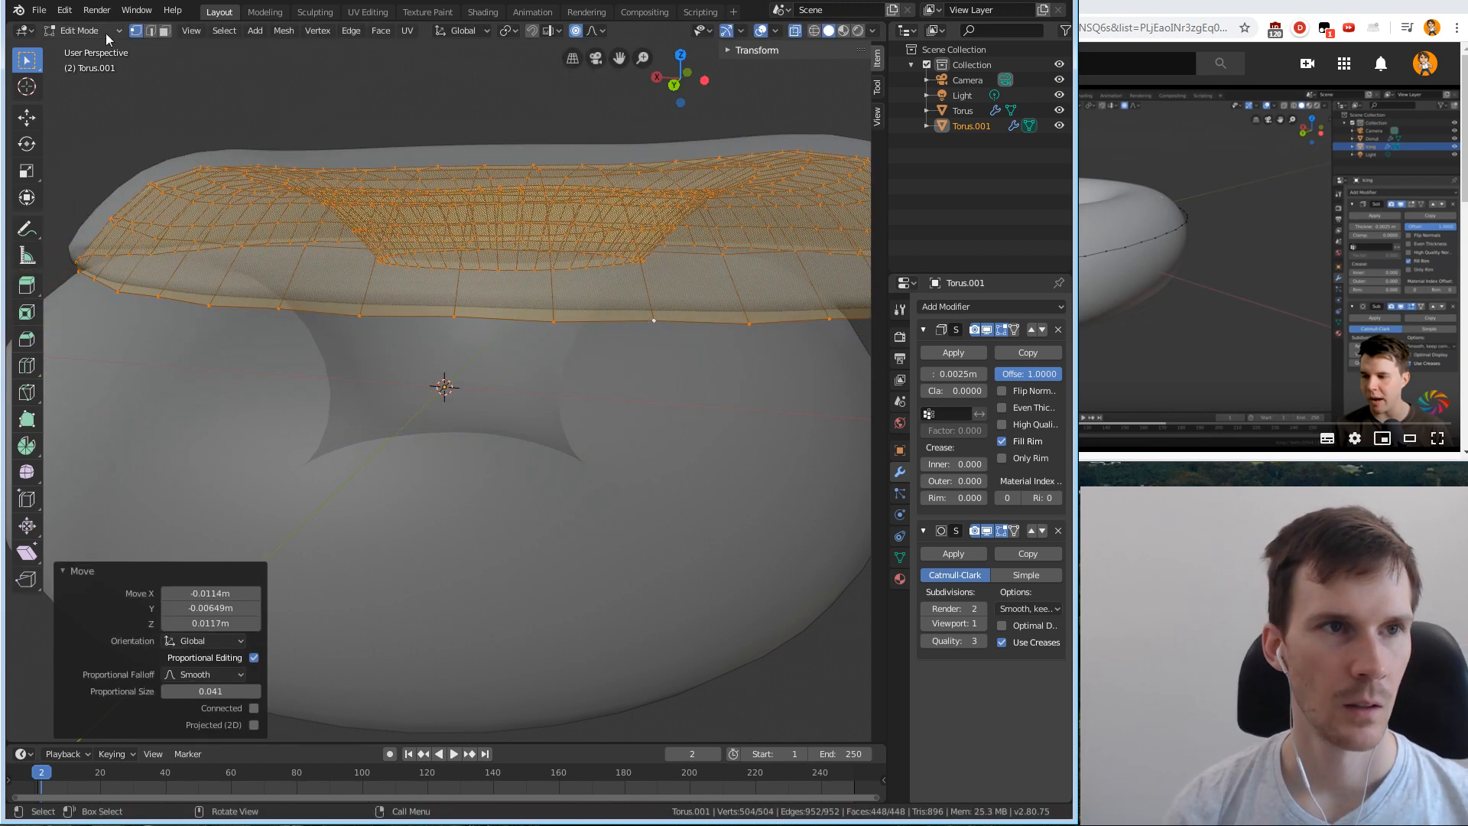
{"action": "key", "text": "ctrl+z"}
Try to inset the edge loop running around the shell's lower rim.
{"action": "key", "text": "alt+a"}
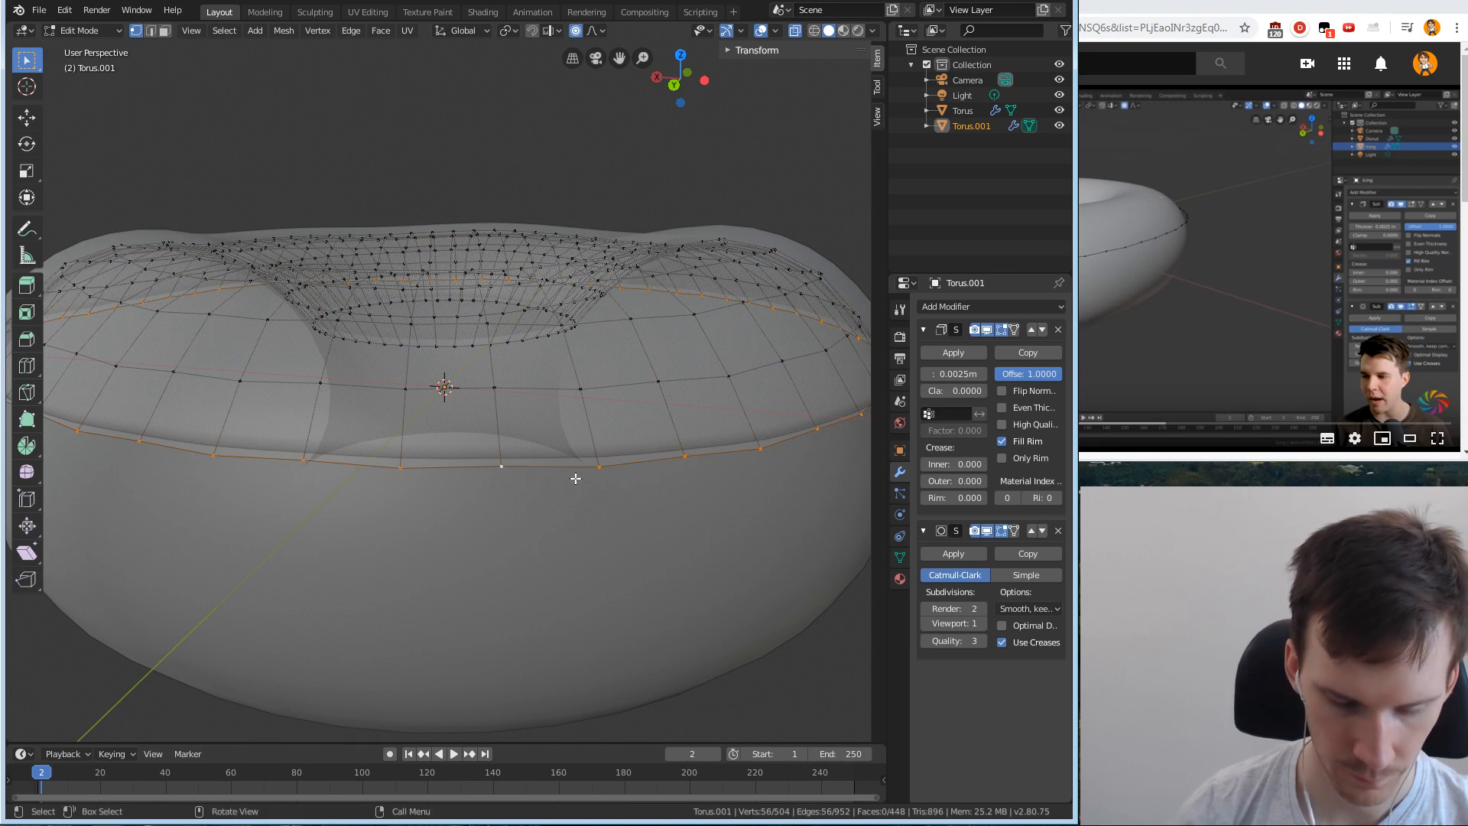
{"action": "key", "text": "i"}
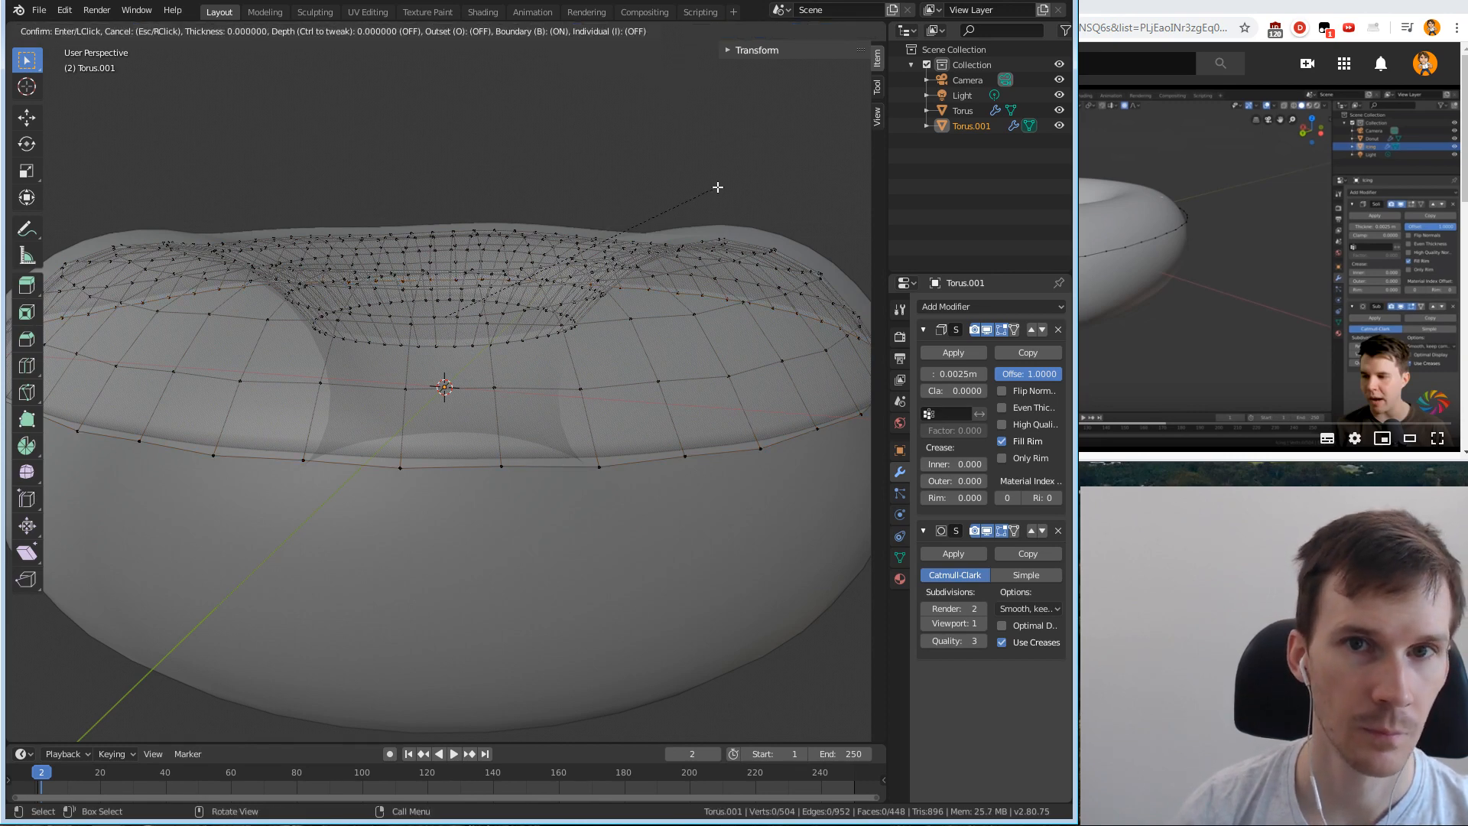
{"action": "key", "text": "Escape"}
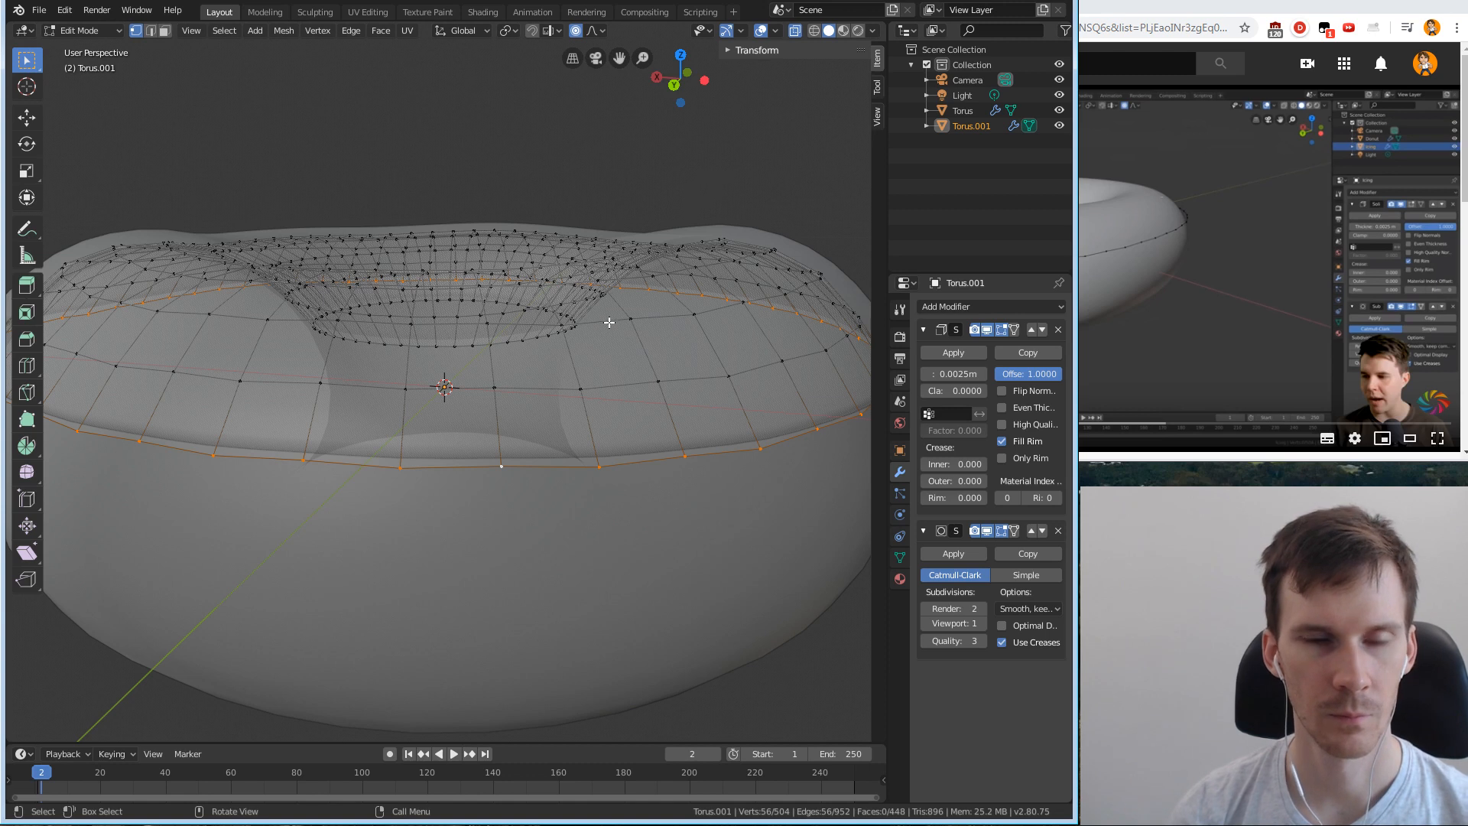
Select the full edge loop around the shell's lower rim, starting from an edge at the front.
{"action": "left_click", "coordinate": [632, 452], "text": "ctrl"}
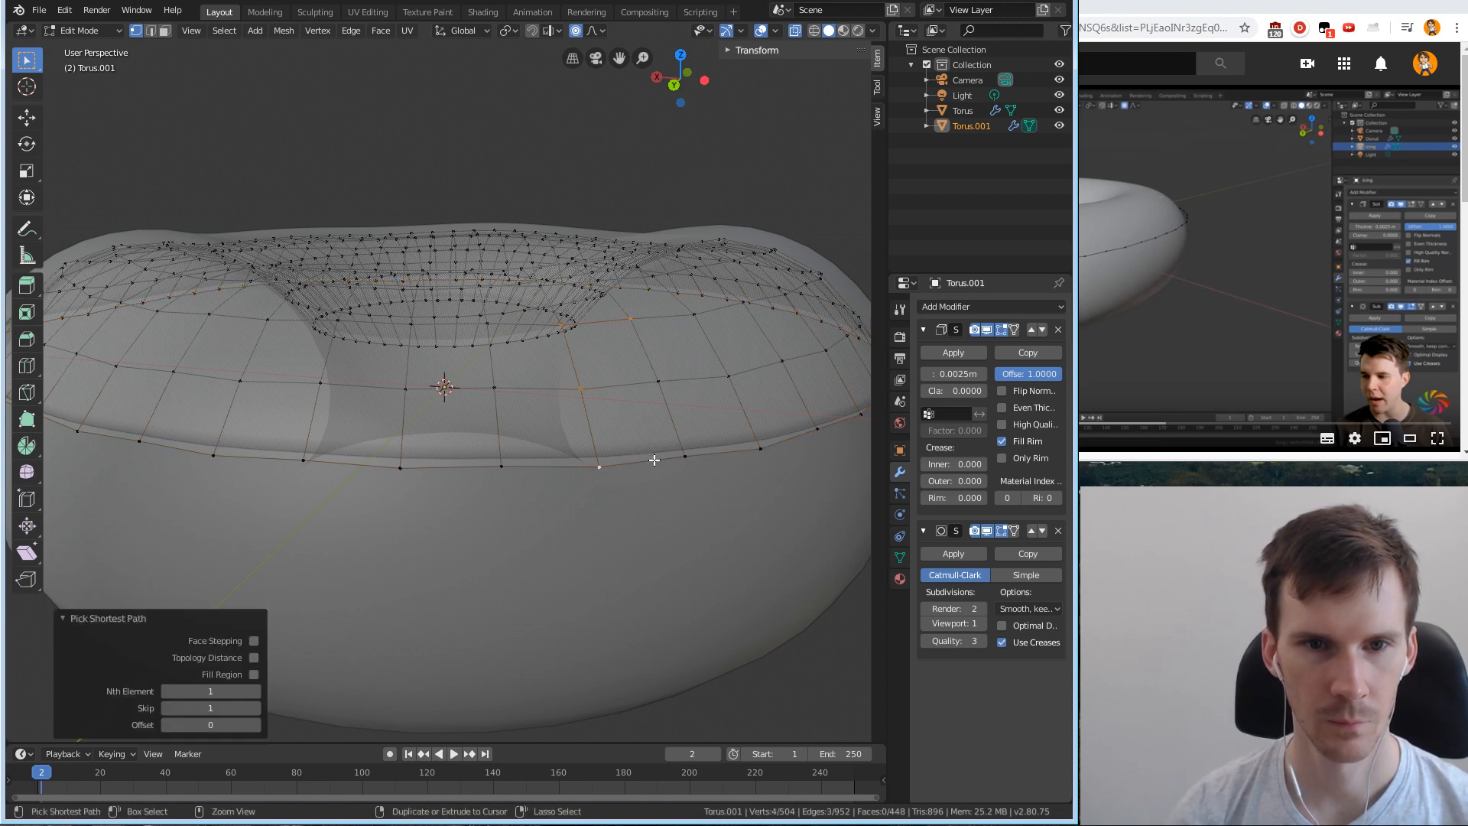
{"action": "left_click", "coordinate": [665, 460], "text": "ctrl"}
{"action": "left_click", "coordinate": [666, 430]}
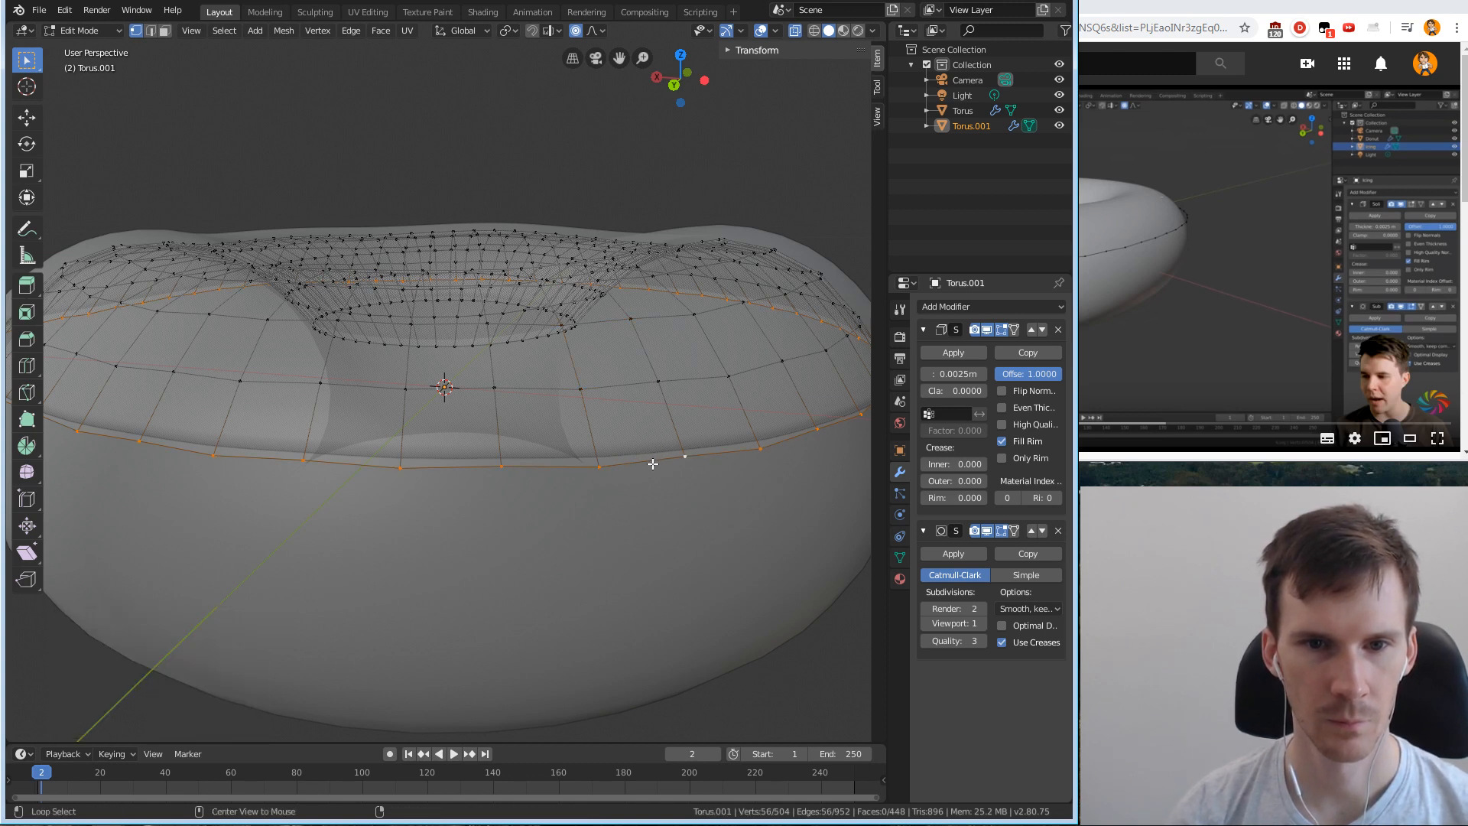
Try selecting everything linked to the shell's lower rim edge loop and moving it, then clear the selection.
{"action": "key", "text": "a"}
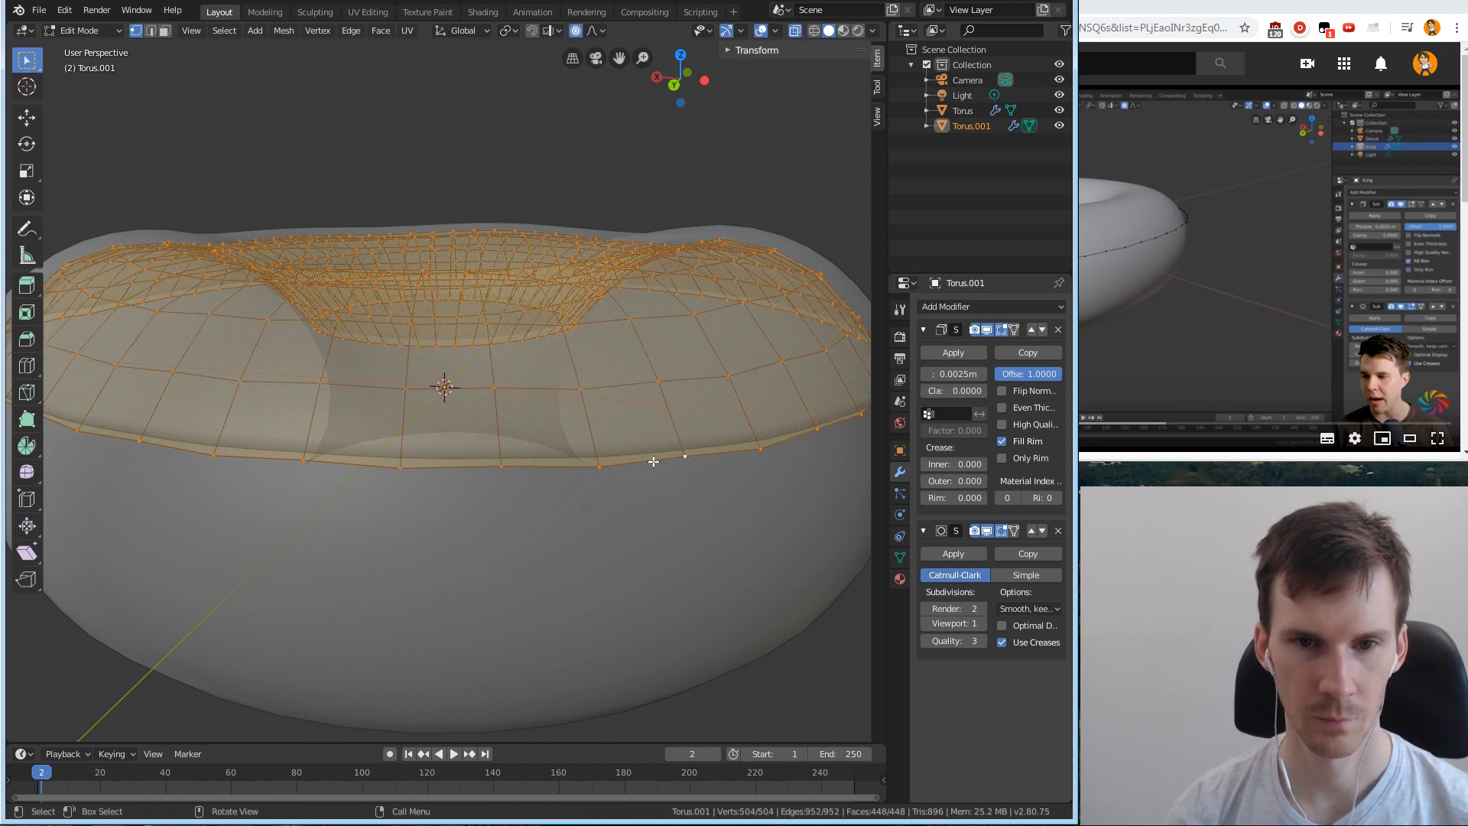
{"action": "left_click", "coordinate": [653, 461]}
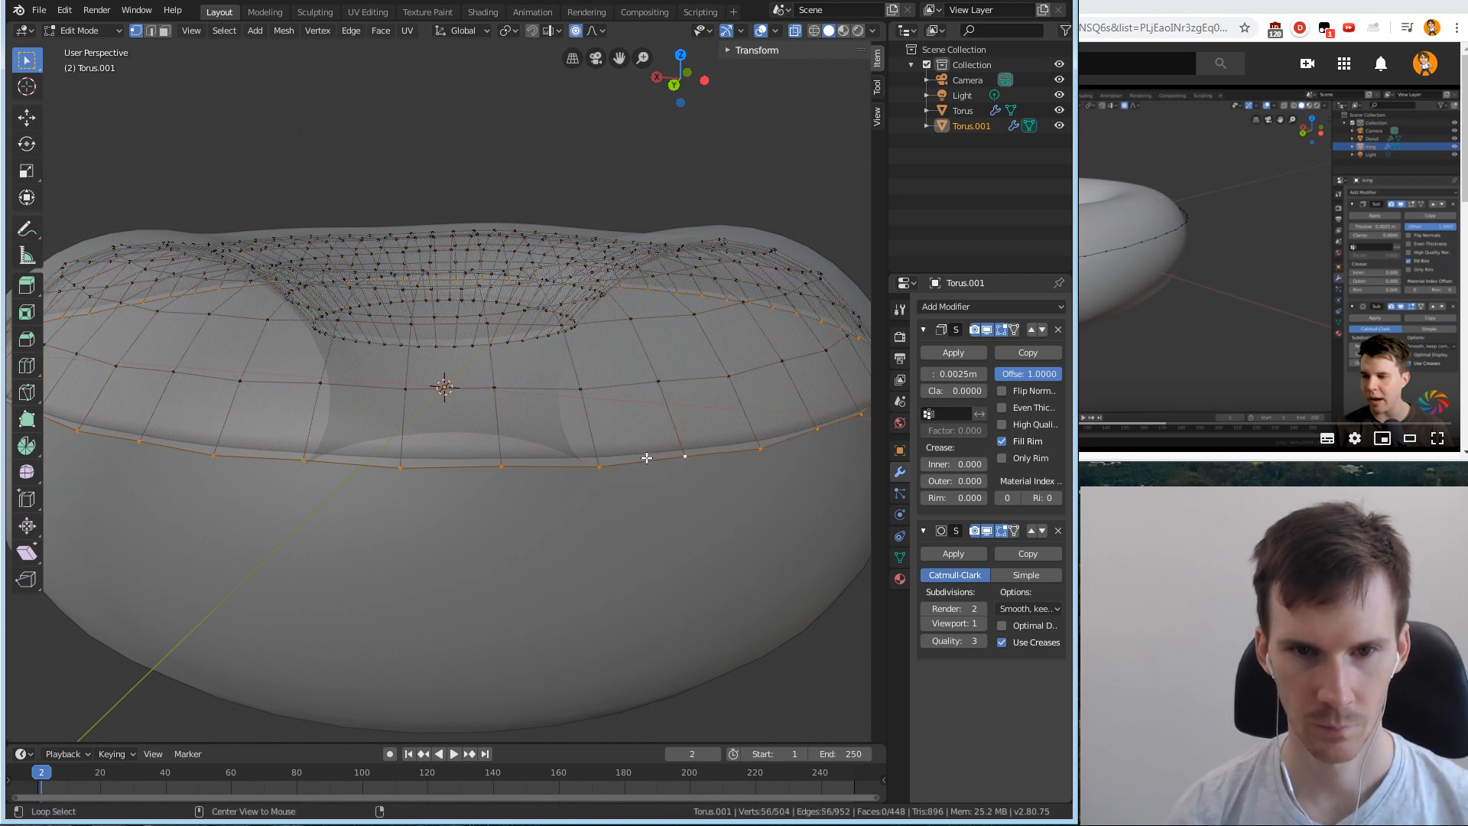
{"action": "key", "text": "ctrl+l"}
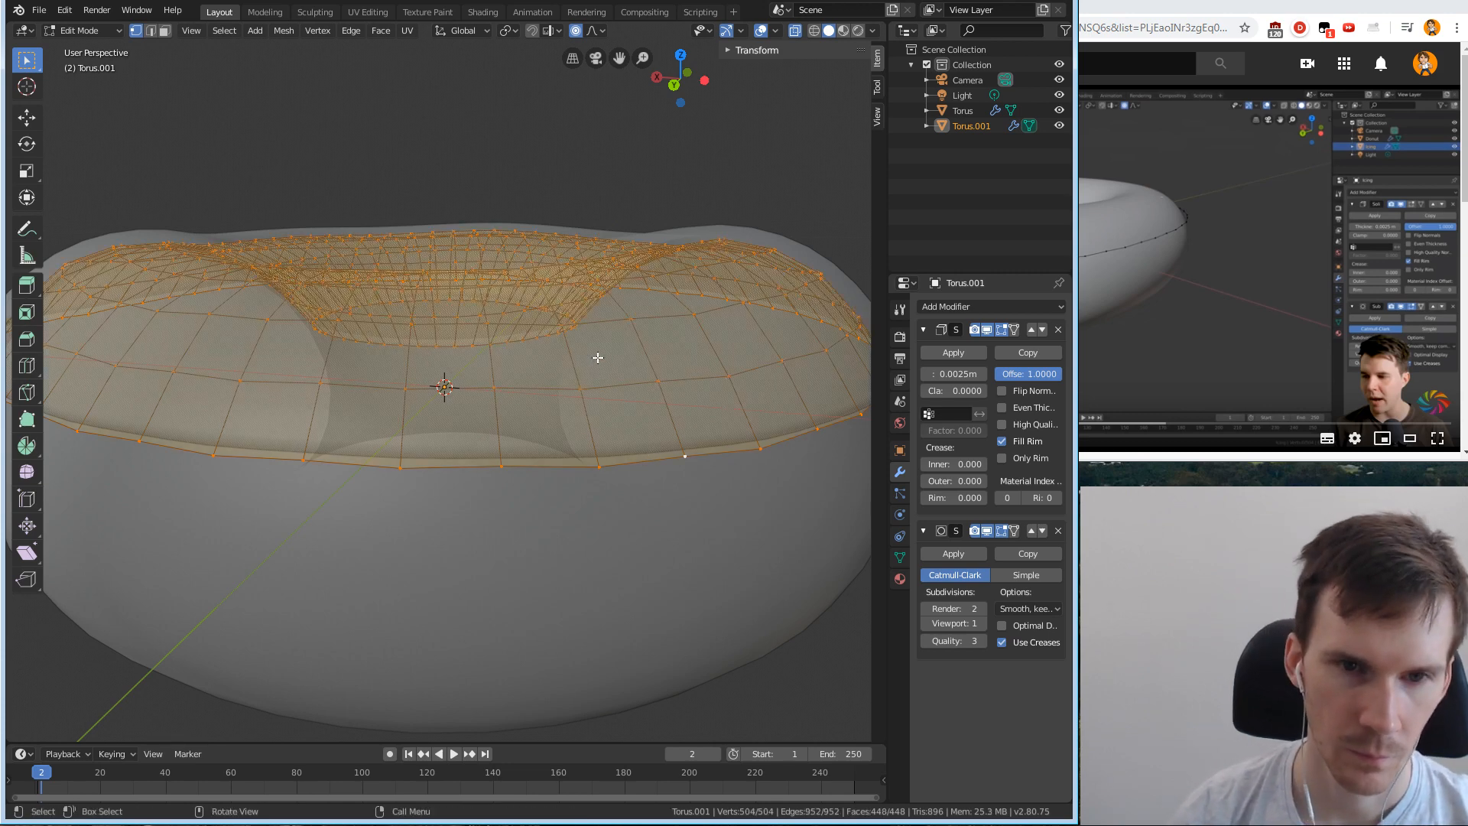
{"action": "key", "text": "g"}
{"action": "key", "text": "Escape"}
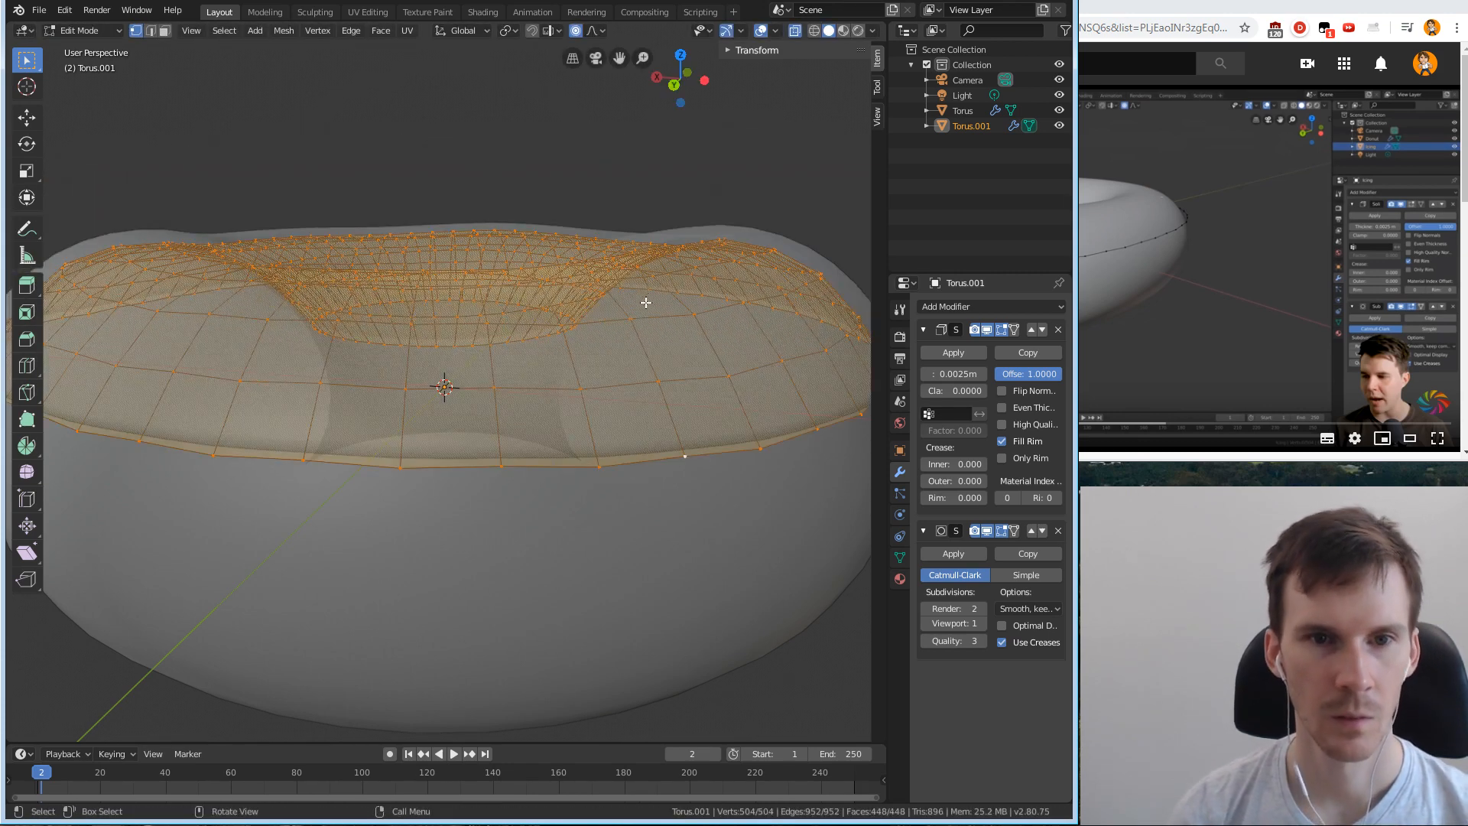
{"action": "key", "text": "alt+a"}
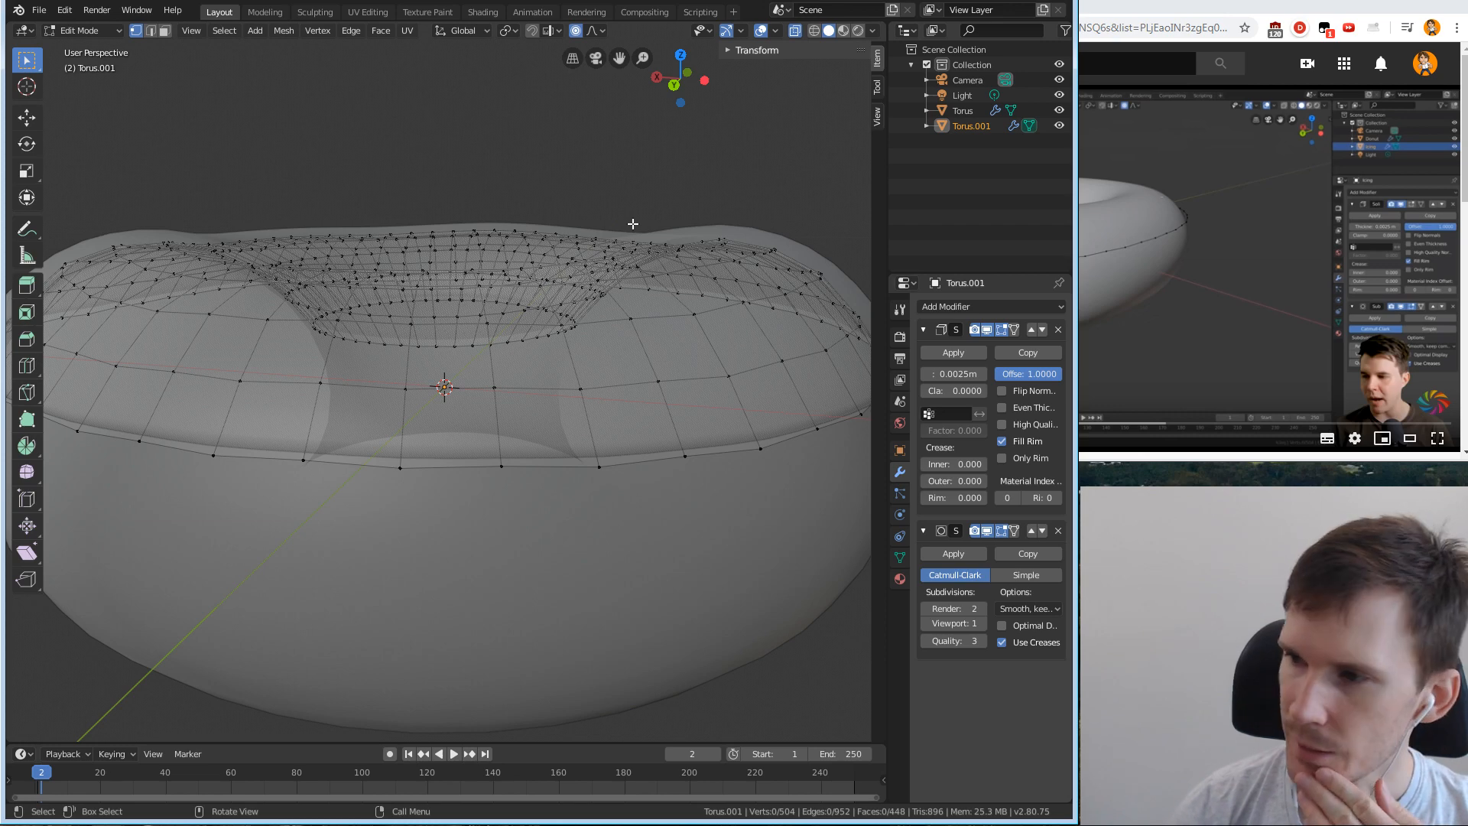
Switch to the YouTube doughnut tutorial, rewind to the inverted rim selection, and pause it at 3:43.
{"action": "left_click", "coordinate": [1144, 269]}
{"action": "key", "text": "Left"}
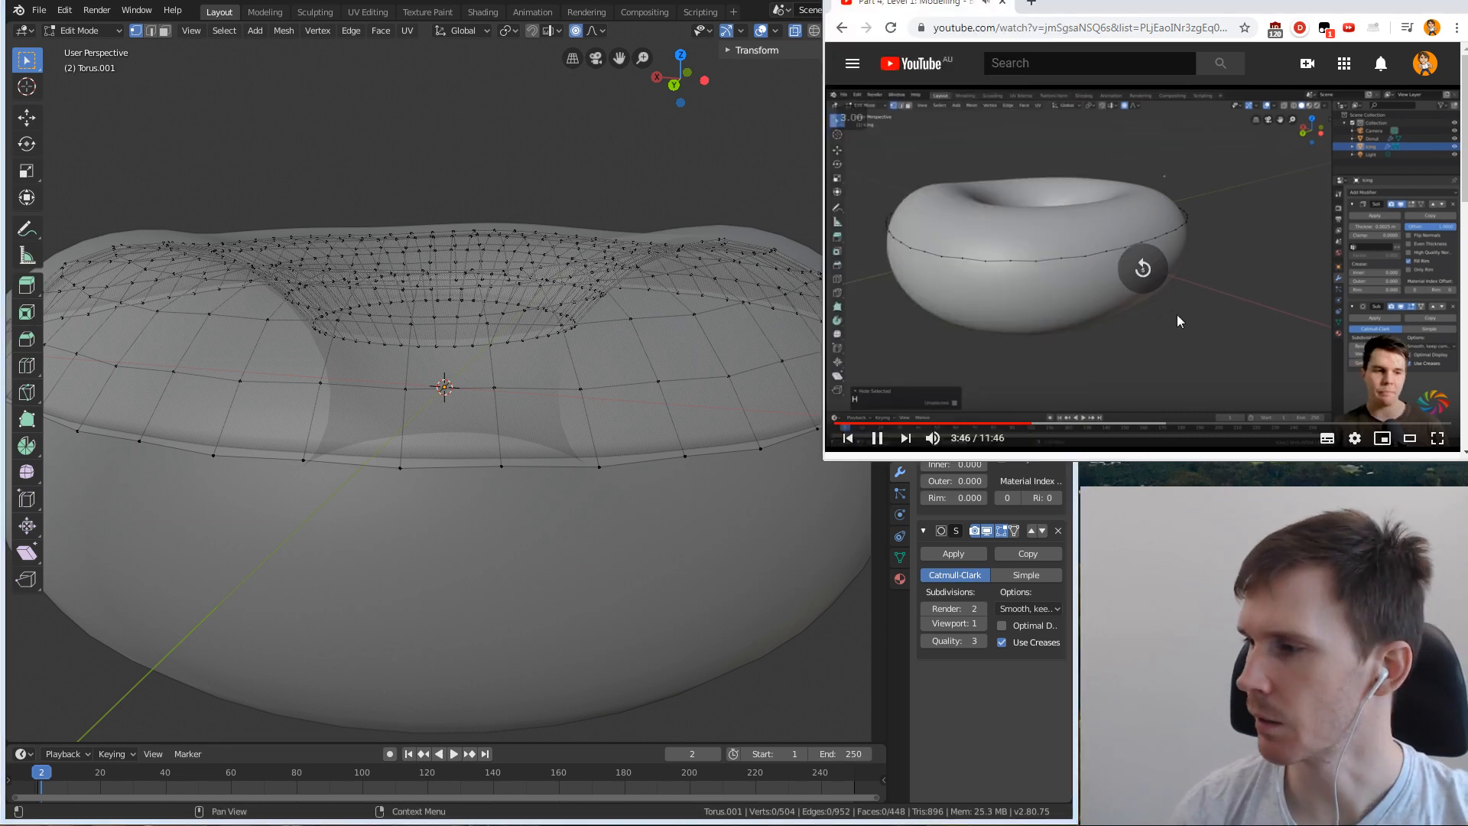
{"action": "key", "text": "Left"}
{"action": "key", "text": "Left"}
{"action": "key", "text": "Left"}
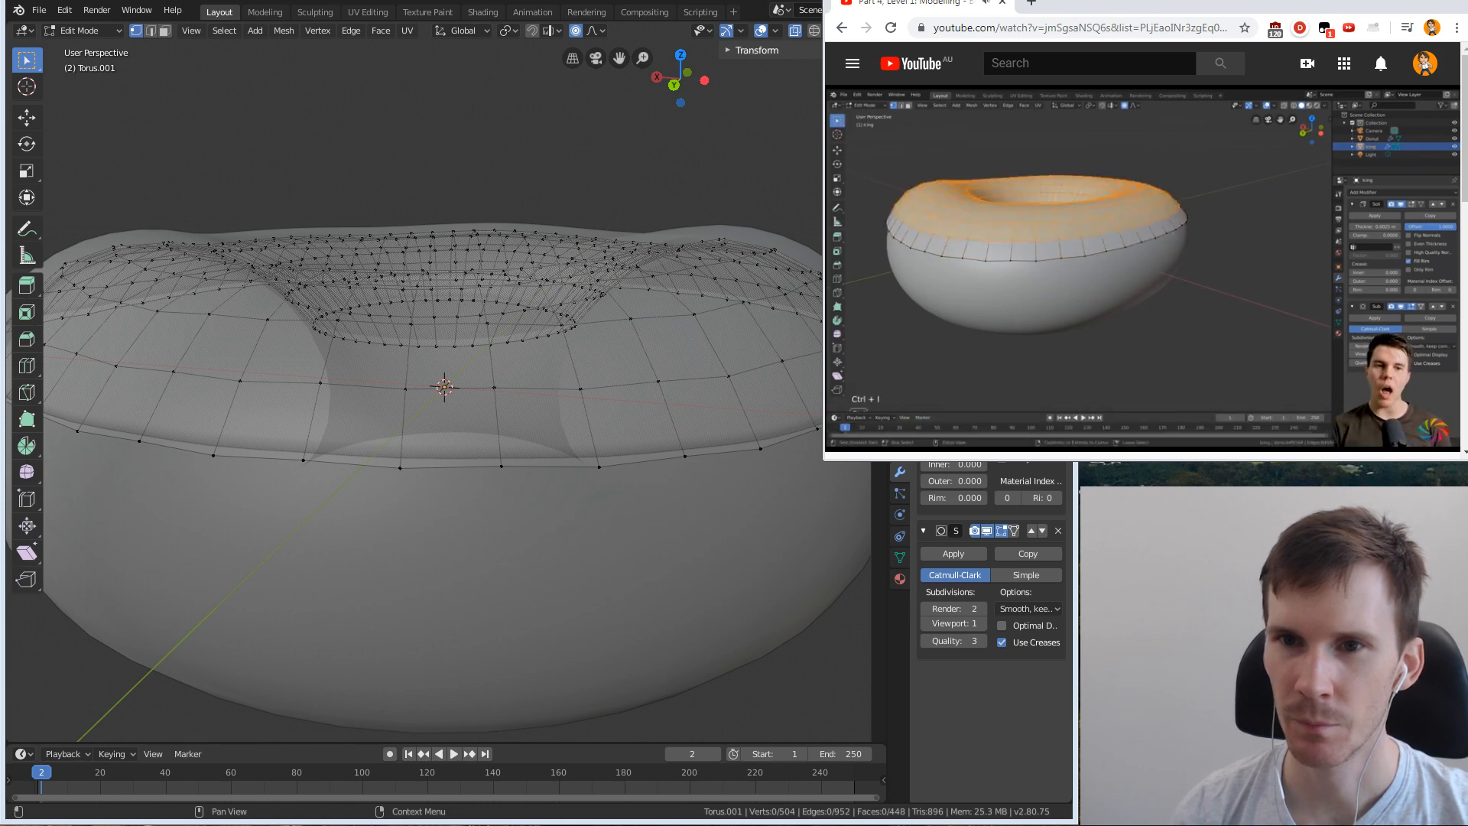
{"action": "left_click", "coordinate": [1073, 281]}
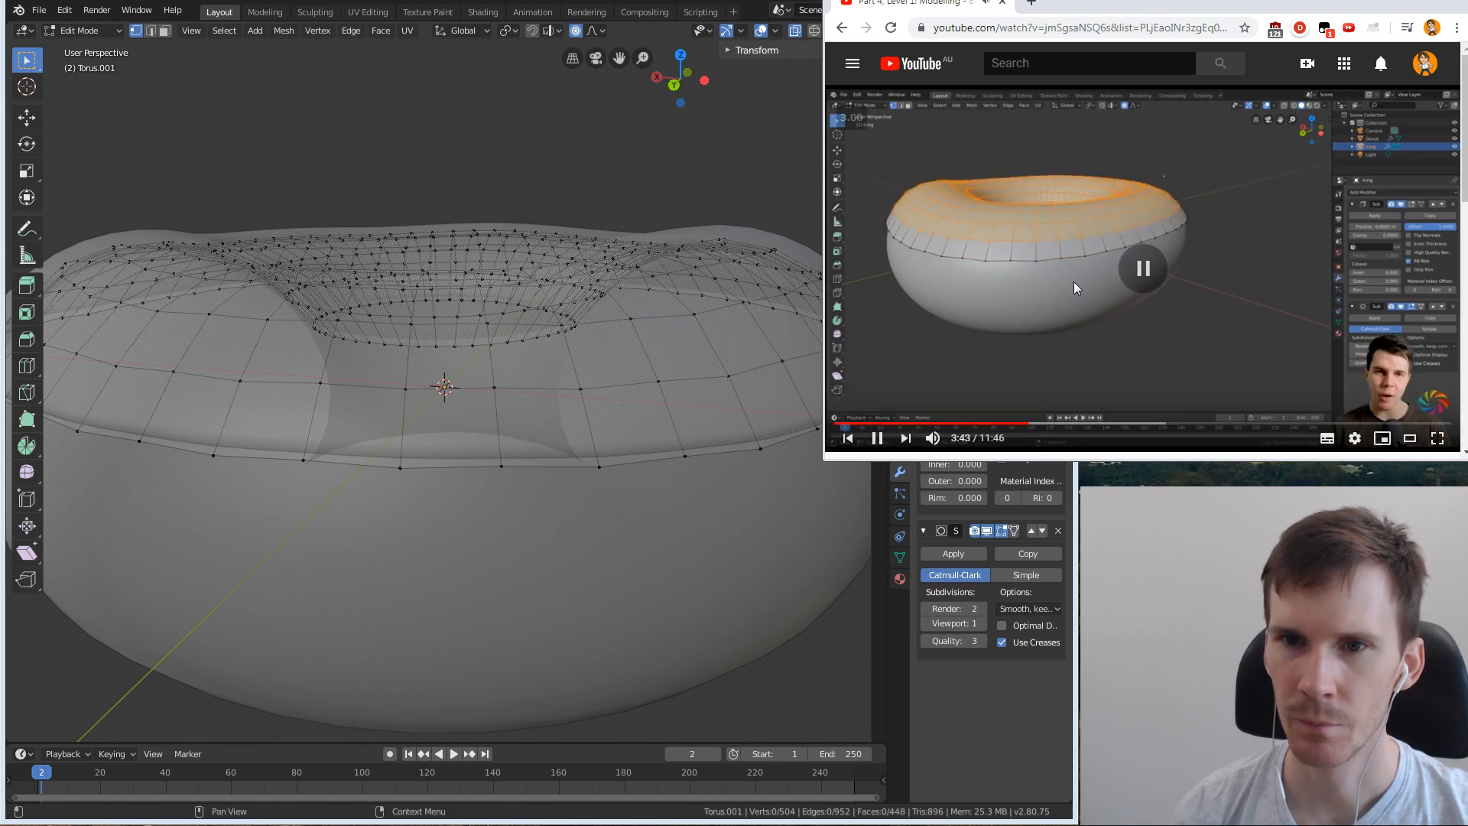
Select the shell's lower rim edge loop, then extend the selection to the whole mesh.
{"action": "middle_click_drag", "start_coordinate": [580, 351], "coordinate": [626, 342]}
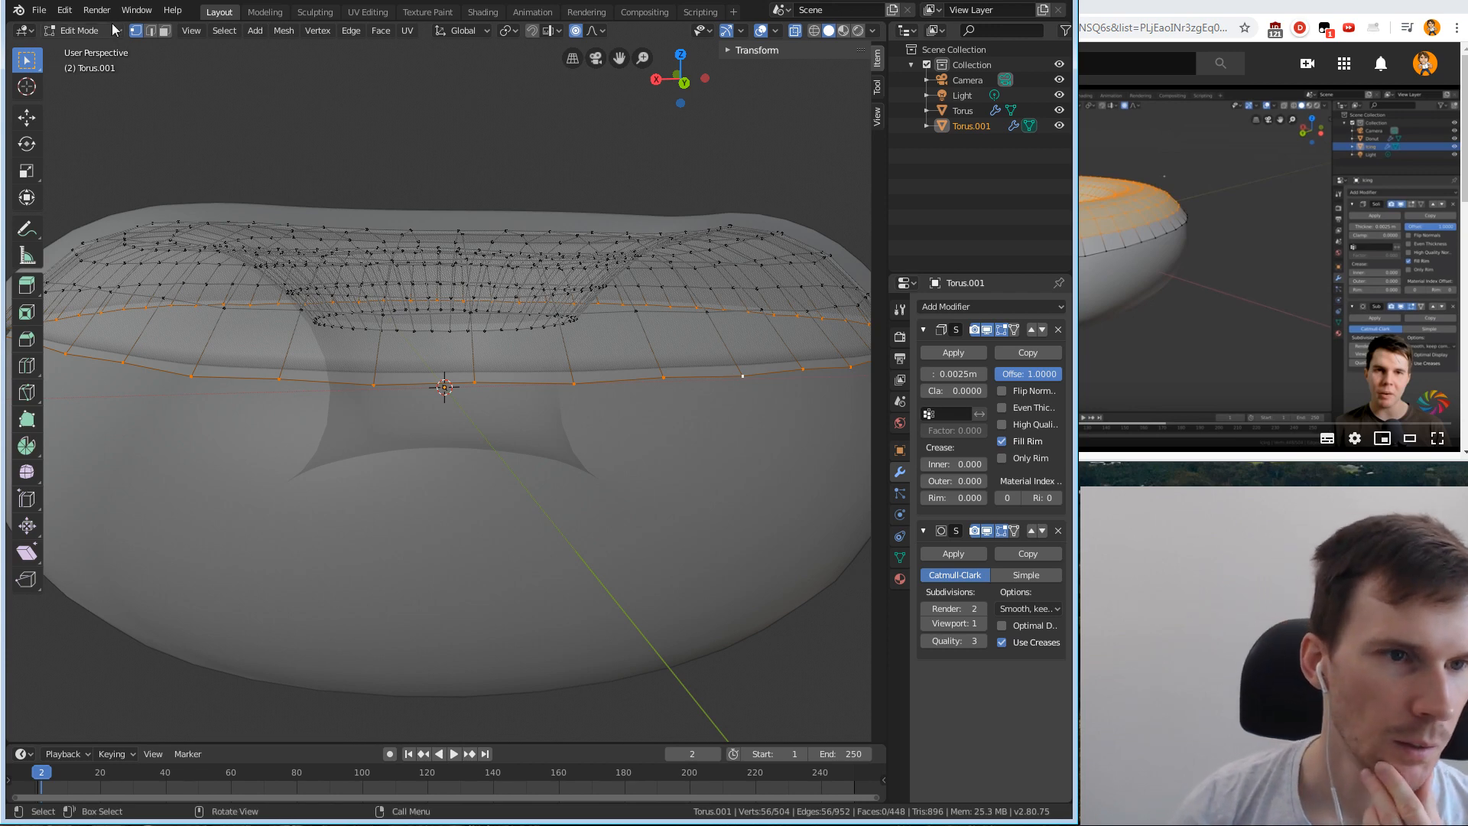
{"action": "mouse_move", "coordinate": [294, 425]}
{"action": "middle_mouse_down"}
{"action": "mouse_move", "coordinate": [374, 399]}
{"action": "mouse_move", "coordinate": [318, 446]}
{"action": "mouse_move", "coordinate": [286, 450]}
{"action": "middle_mouse_up"}
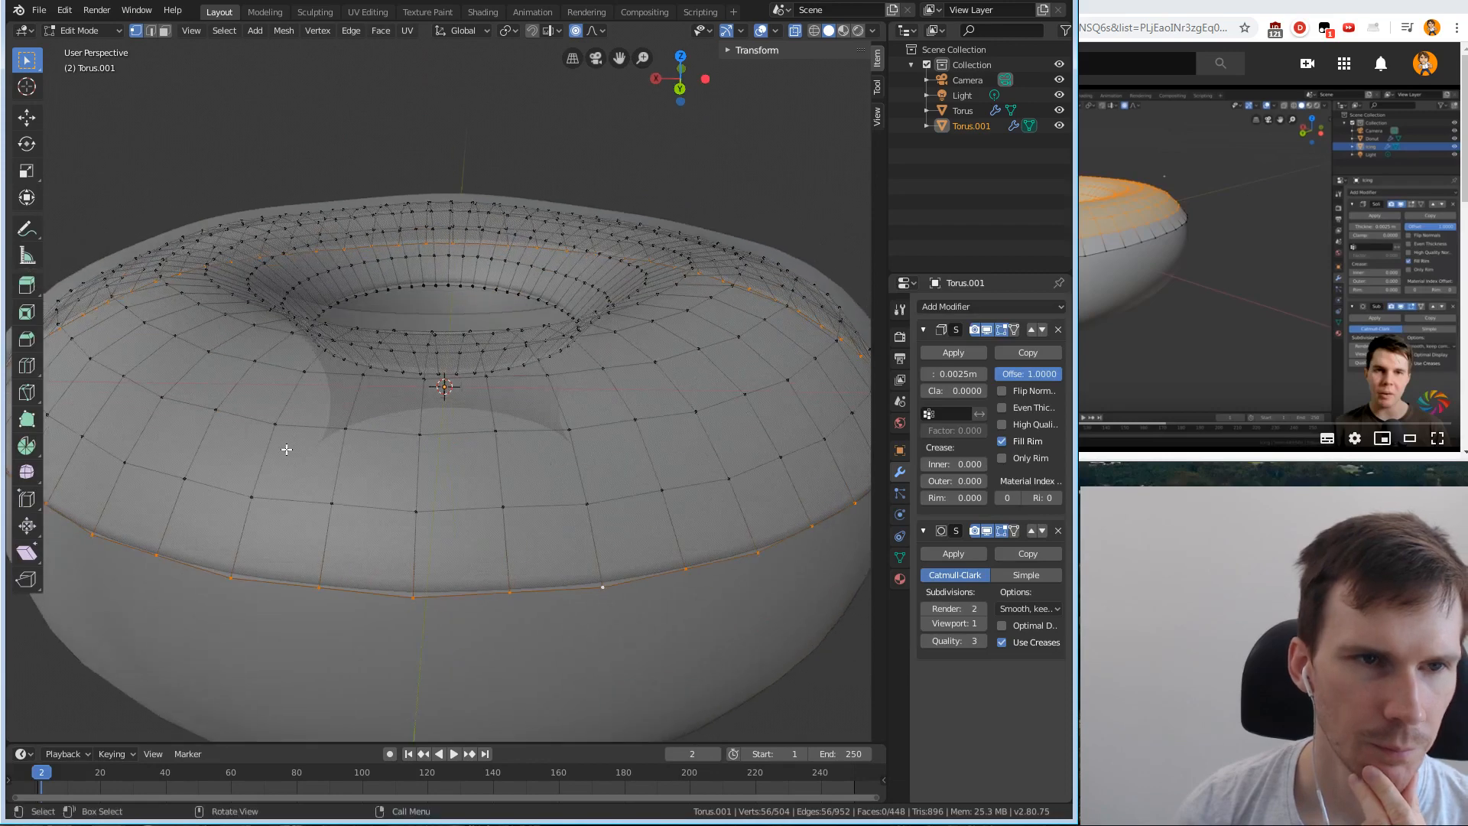
{"action": "left_click", "coordinate": [224, 32]}
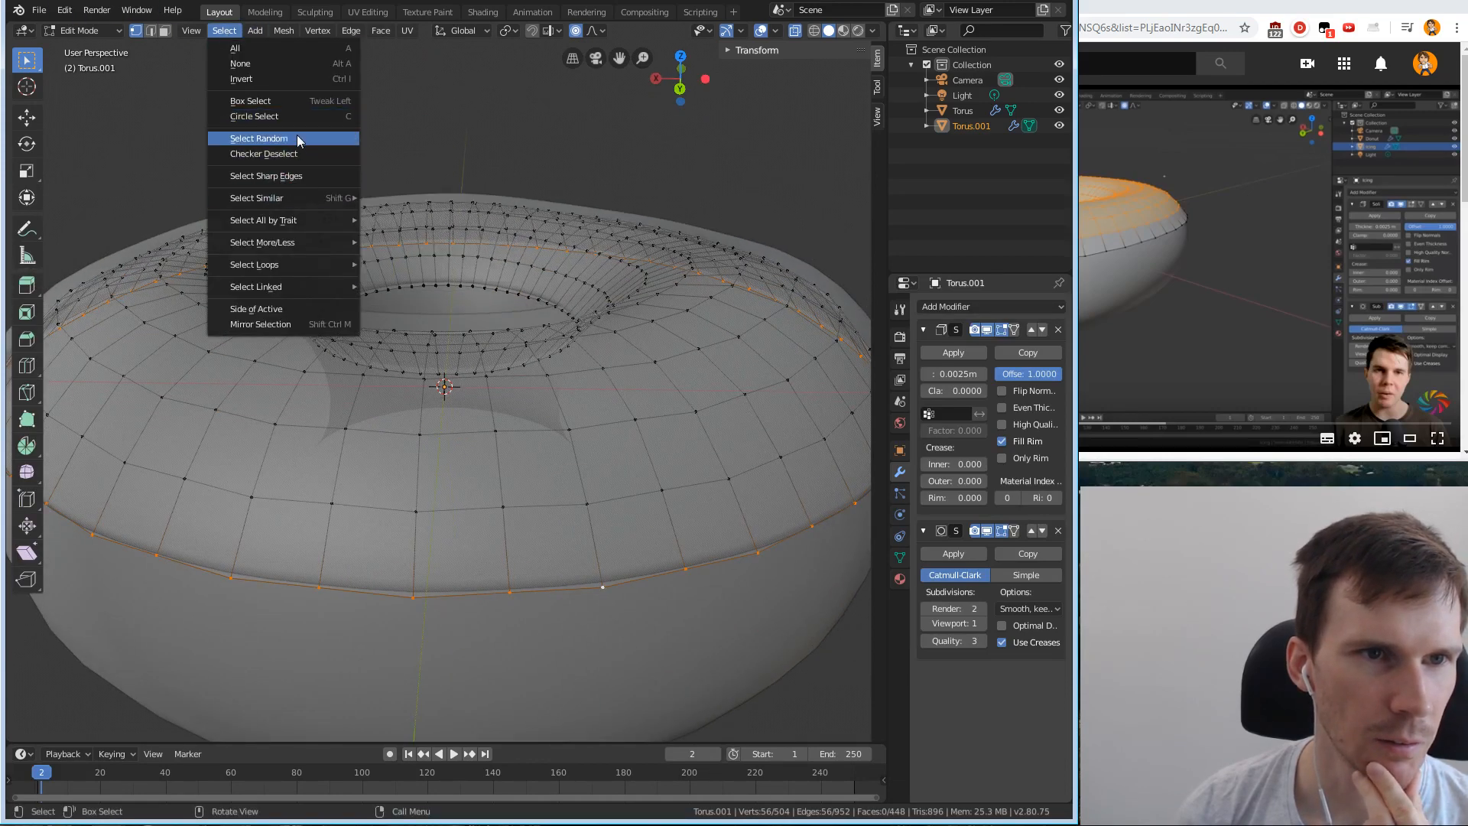
{"action": "key", "text": "a"}
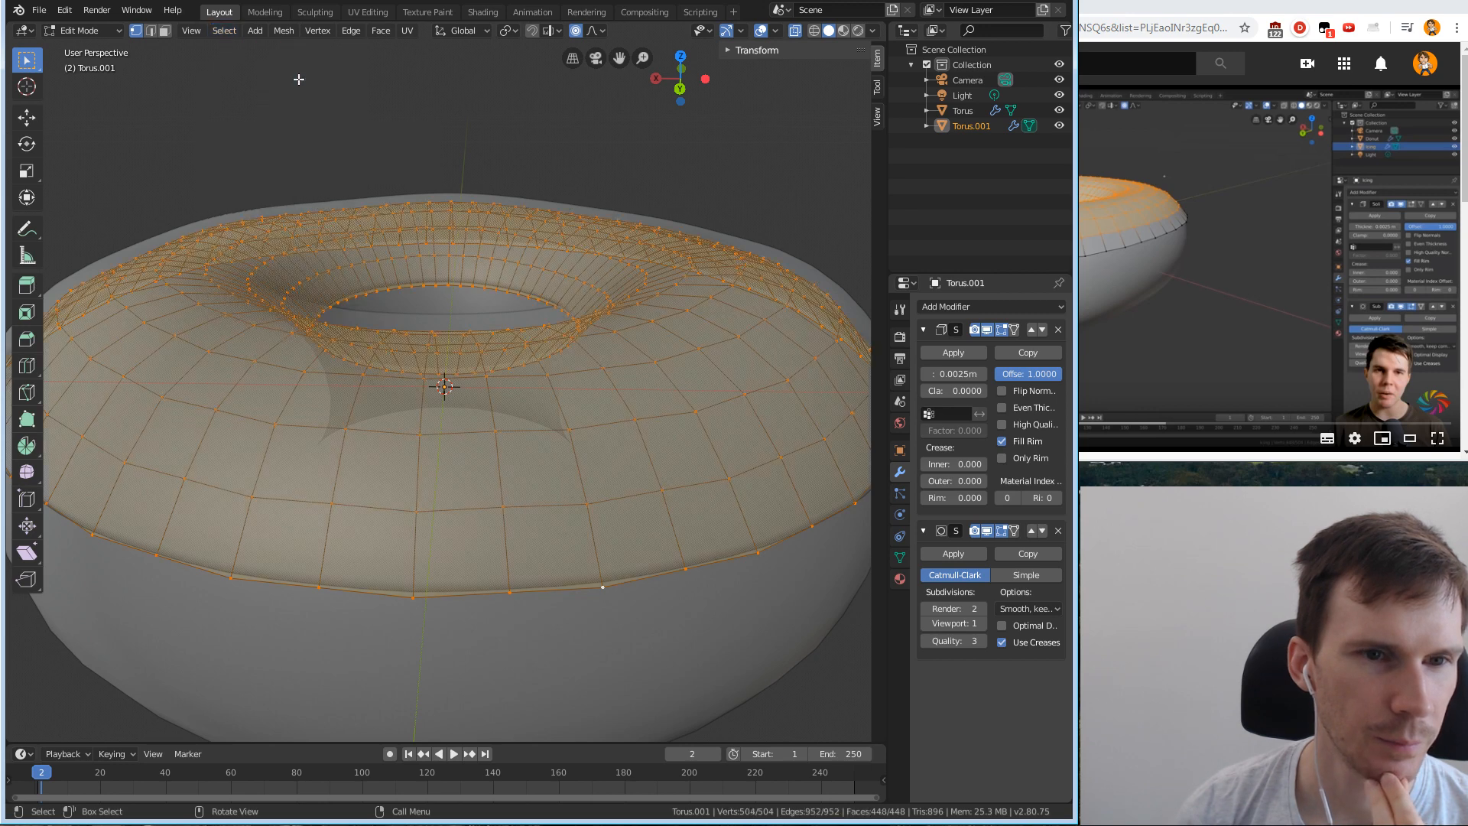
Select the edge loop around the lower edge of the doughnut hole, then select the whole mesh.
{"action": "left_click", "coordinate": [420, 291]}
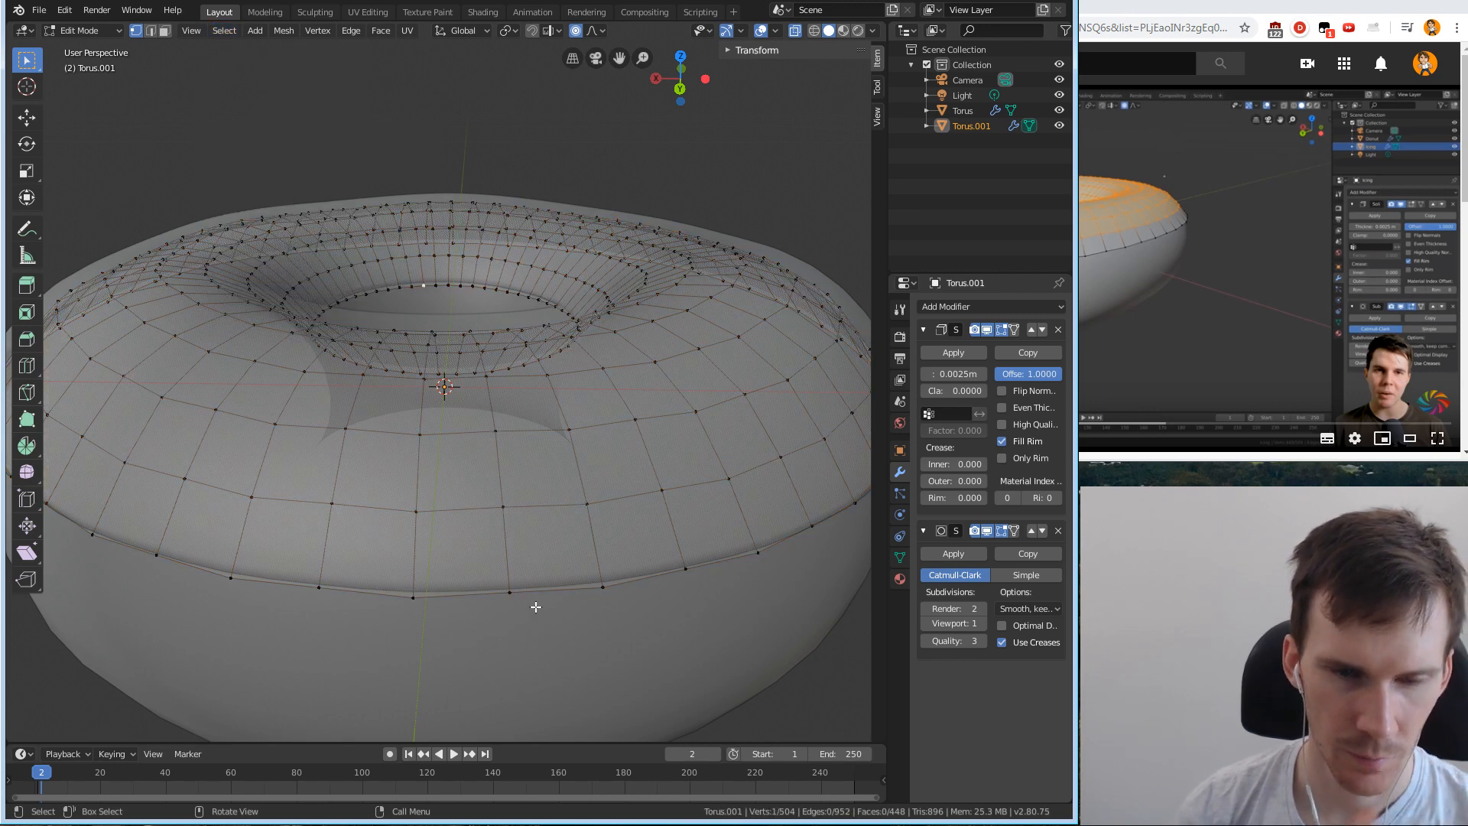
{"action": "middle_click_drag", "start_coordinate": [547, 570], "coordinate": [544, 528]}
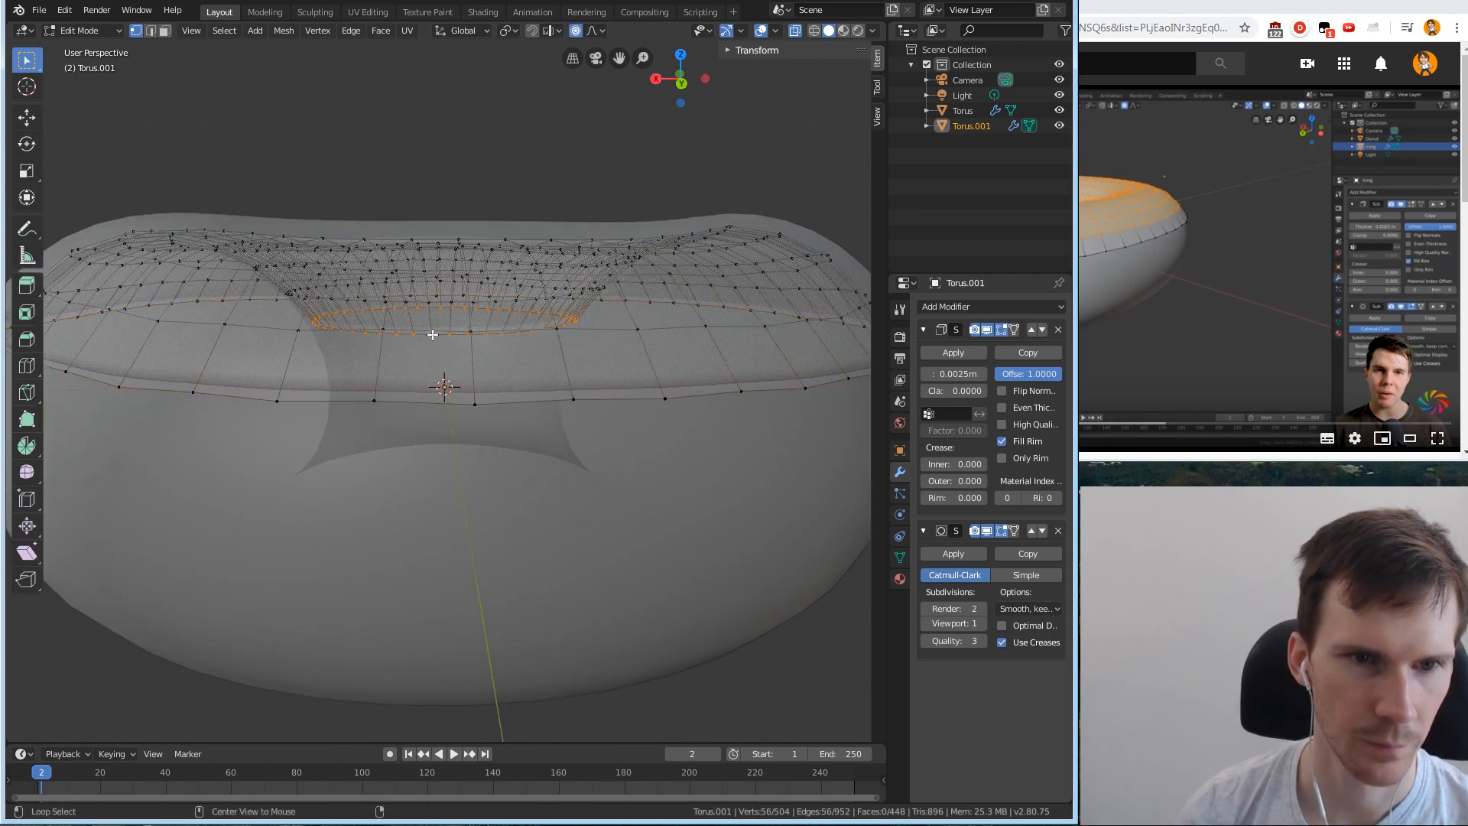
{"action": "middle_click_drag", "start_coordinate": [433, 334], "coordinate": [439, 428]}
{"action": "left_click", "coordinate": [224, 30]}
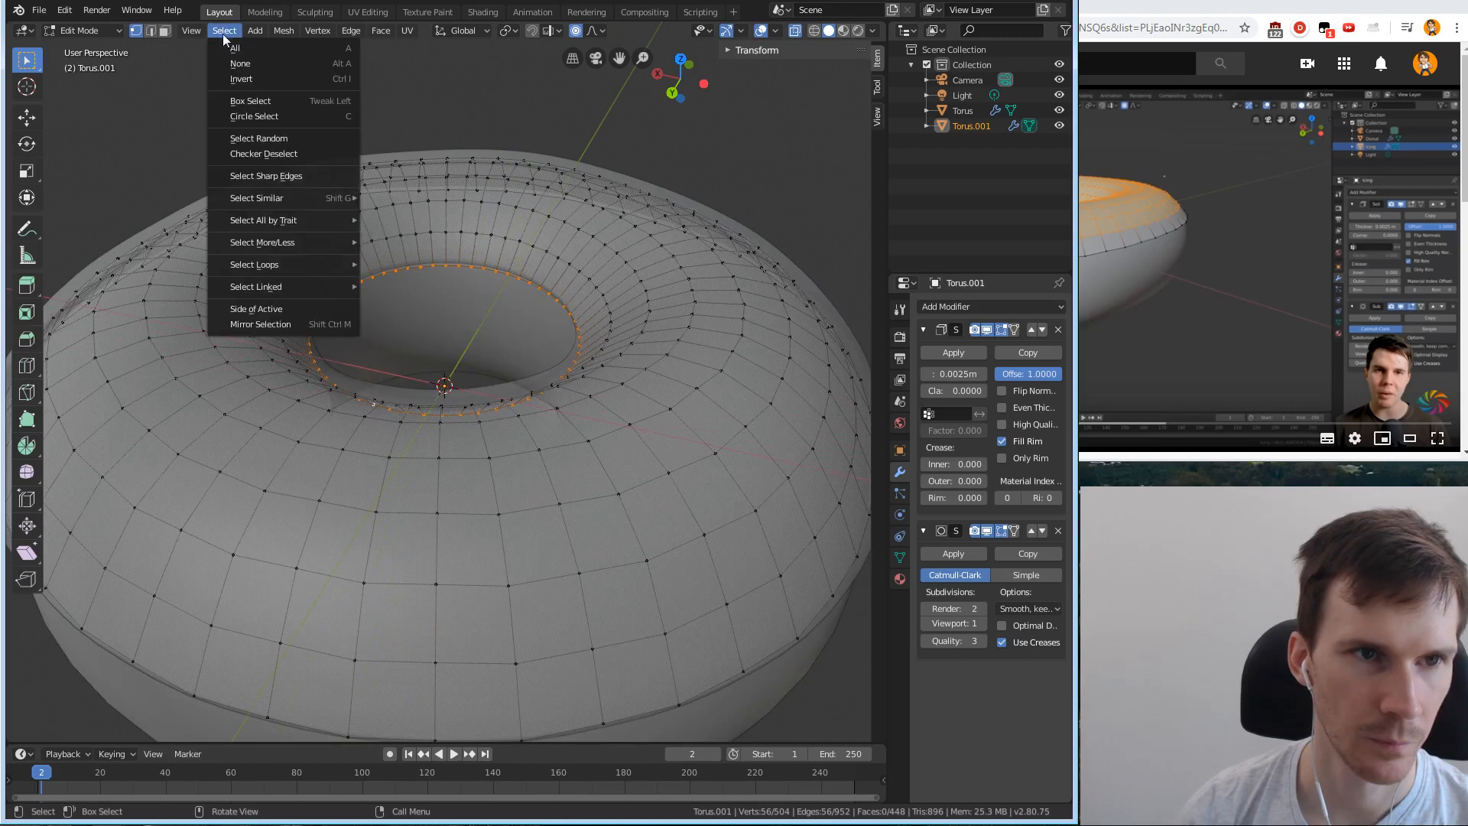
{"action": "key", "text": "a"}
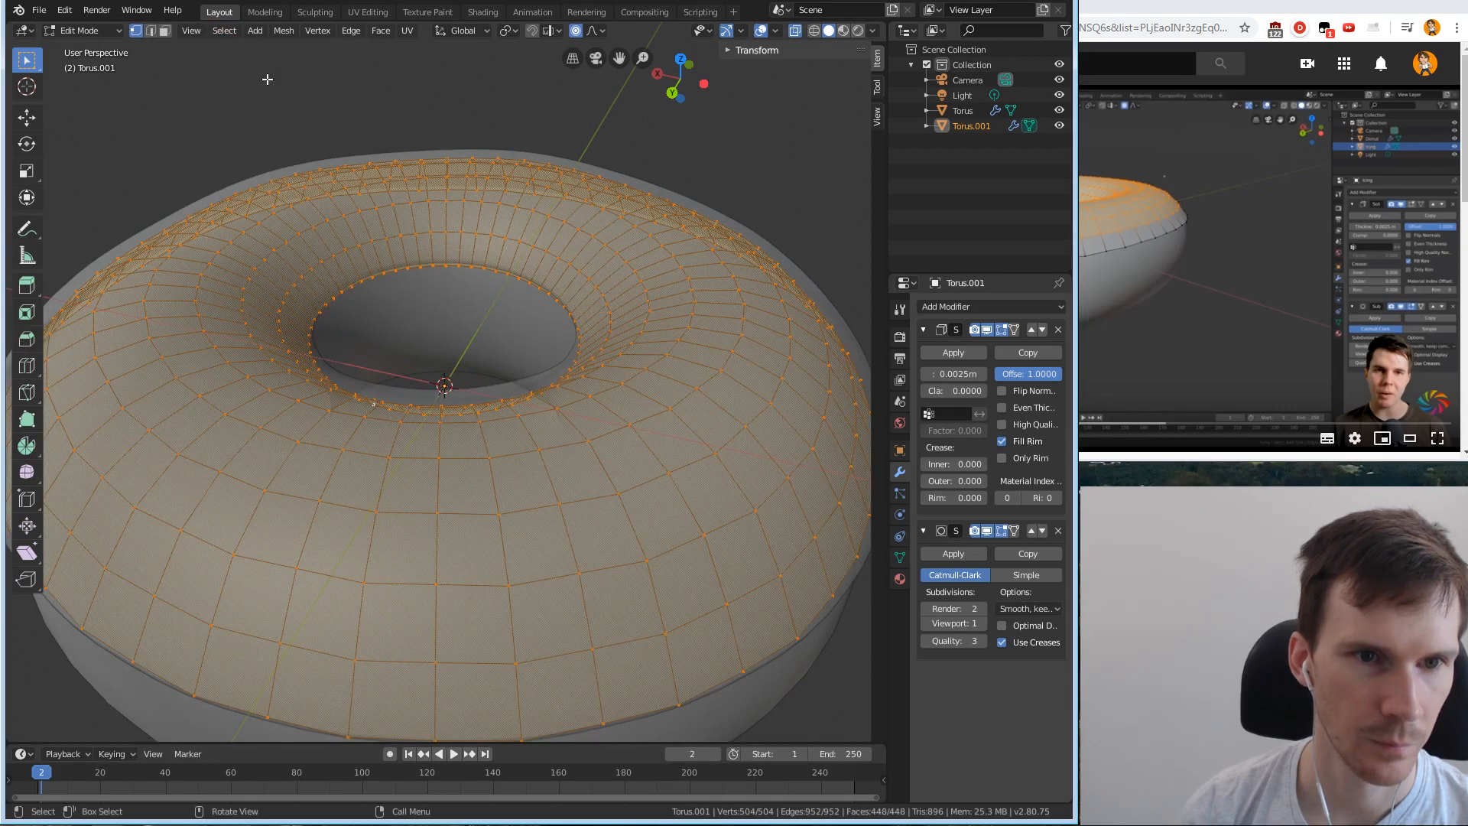
Select the next edge loop up inside the hole, extend it to the whole mesh, then clear the selection and re-enter Edit Mode.
{"action": "left_click", "coordinate": [360, 250]}
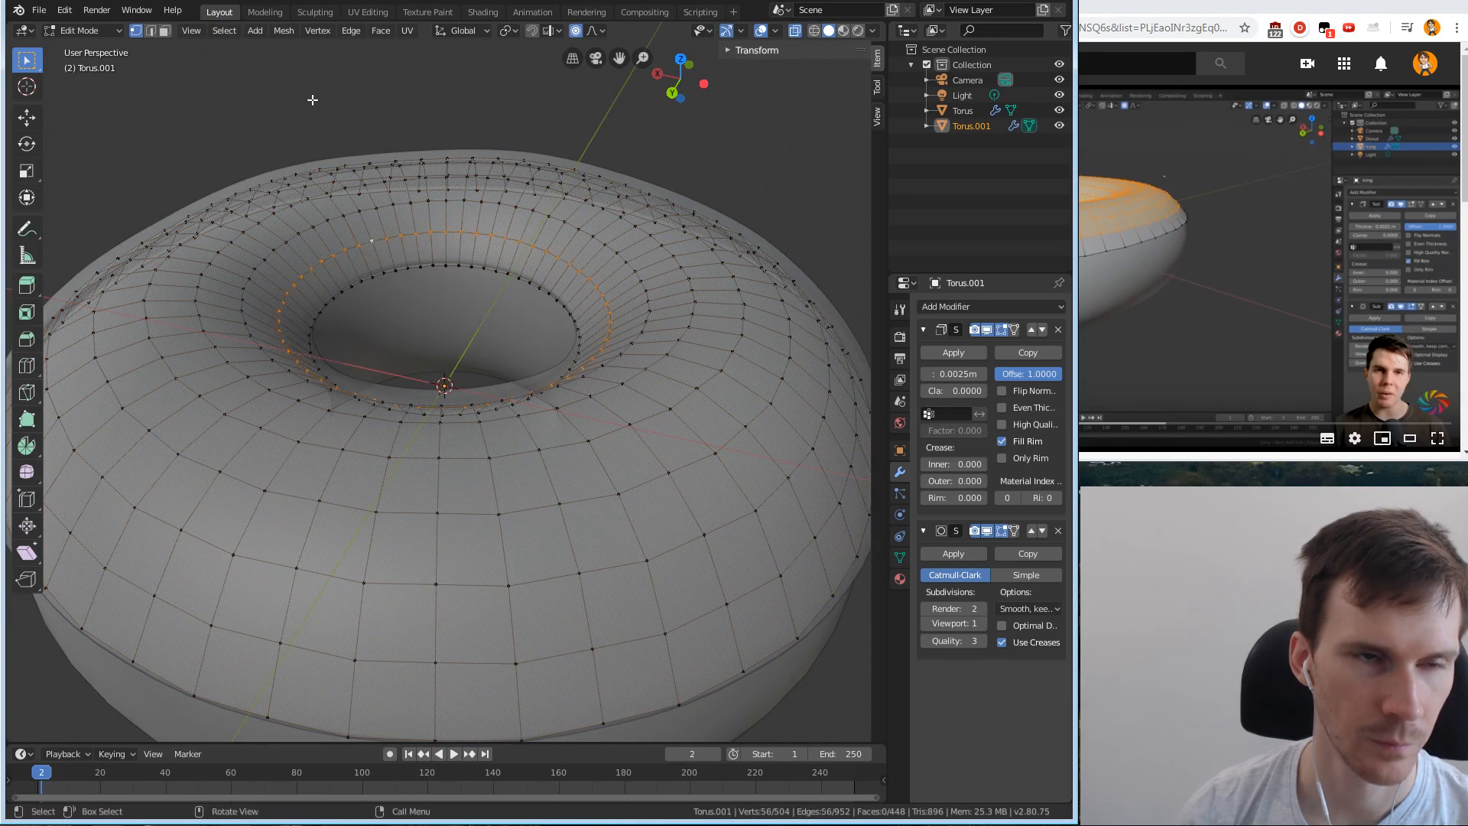
{"action": "left_click", "coordinate": [245, 31]}
{"action": "key", "text": "a"}
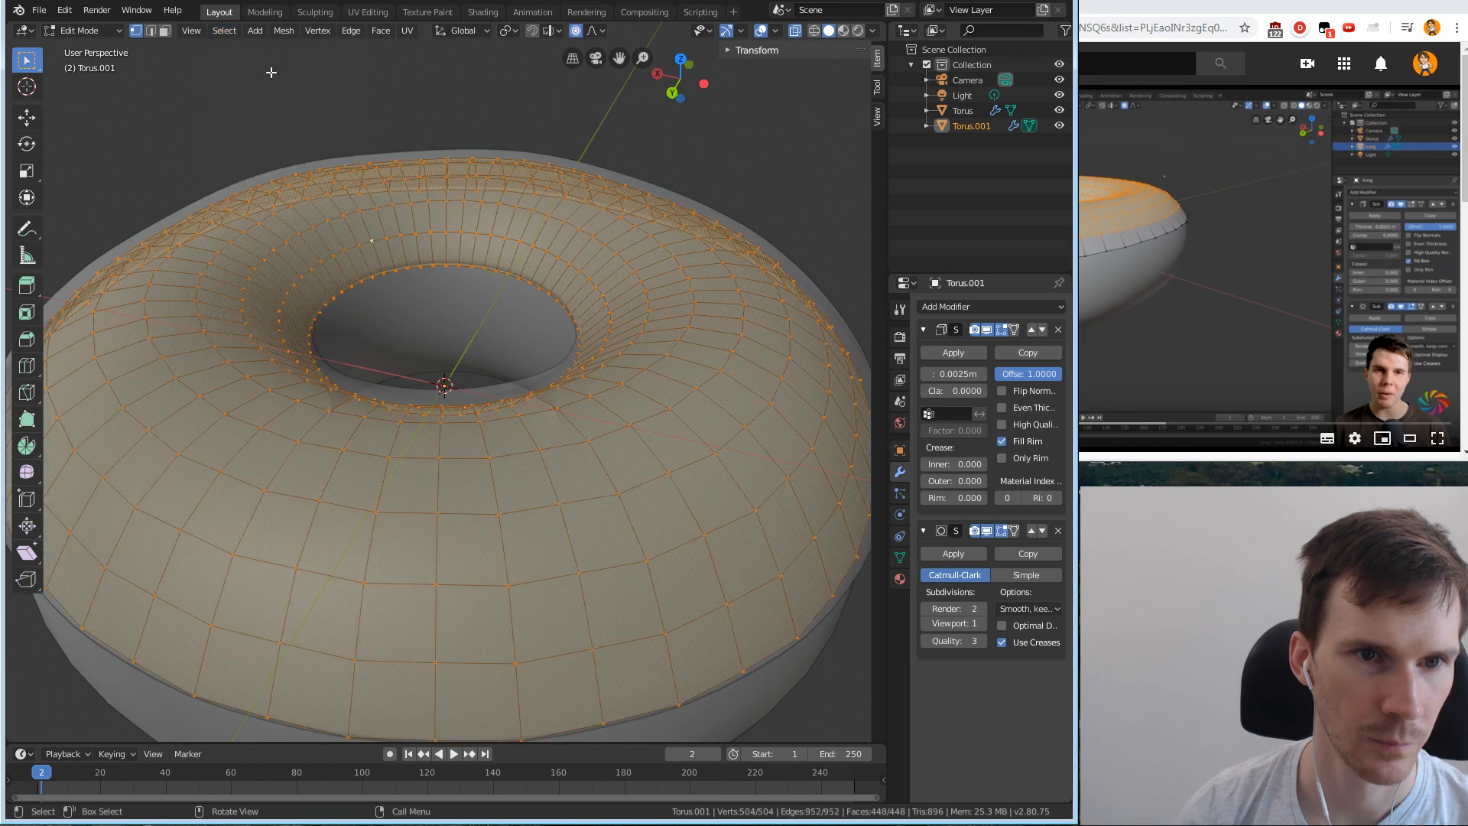
{"action": "left_click", "coordinate": [224, 30]}
{"action": "left_click", "coordinate": [224, 30]}
{"action": "left_click", "coordinate": [229, 63]}
{"action": "middle_click_drag", "start_coordinate": [441, 572], "coordinate": [448, 533]}
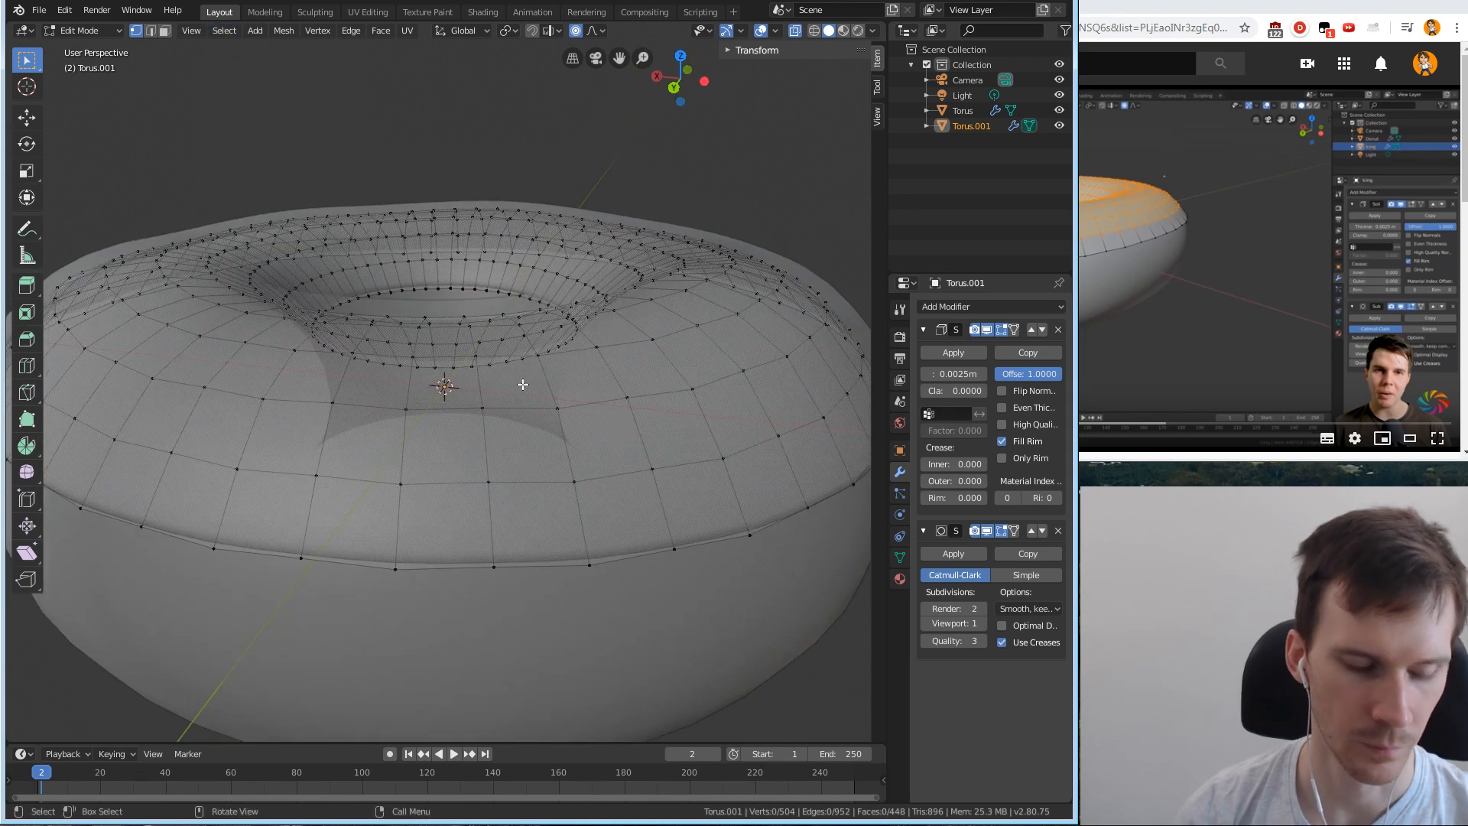
{"action": "key", "text": "Tab"}
{"action": "key", "text": "Tab"}
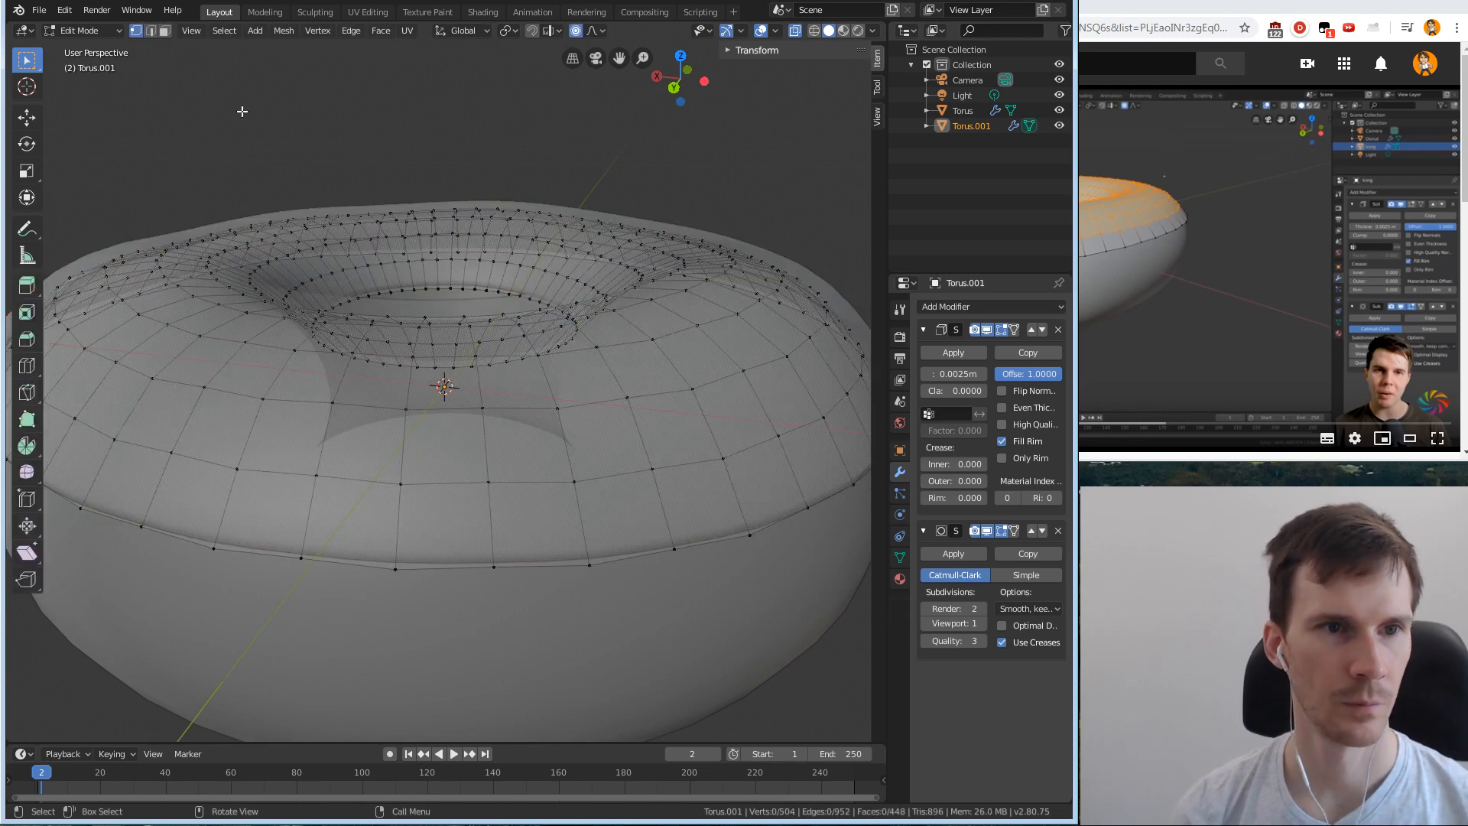
Select the shell's lower rim edge loop and try to move it with smooth proportional editing.
{"action": "middle_click_drag", "start_coordinate": [327, 268], "coordinate": [344, 247]}
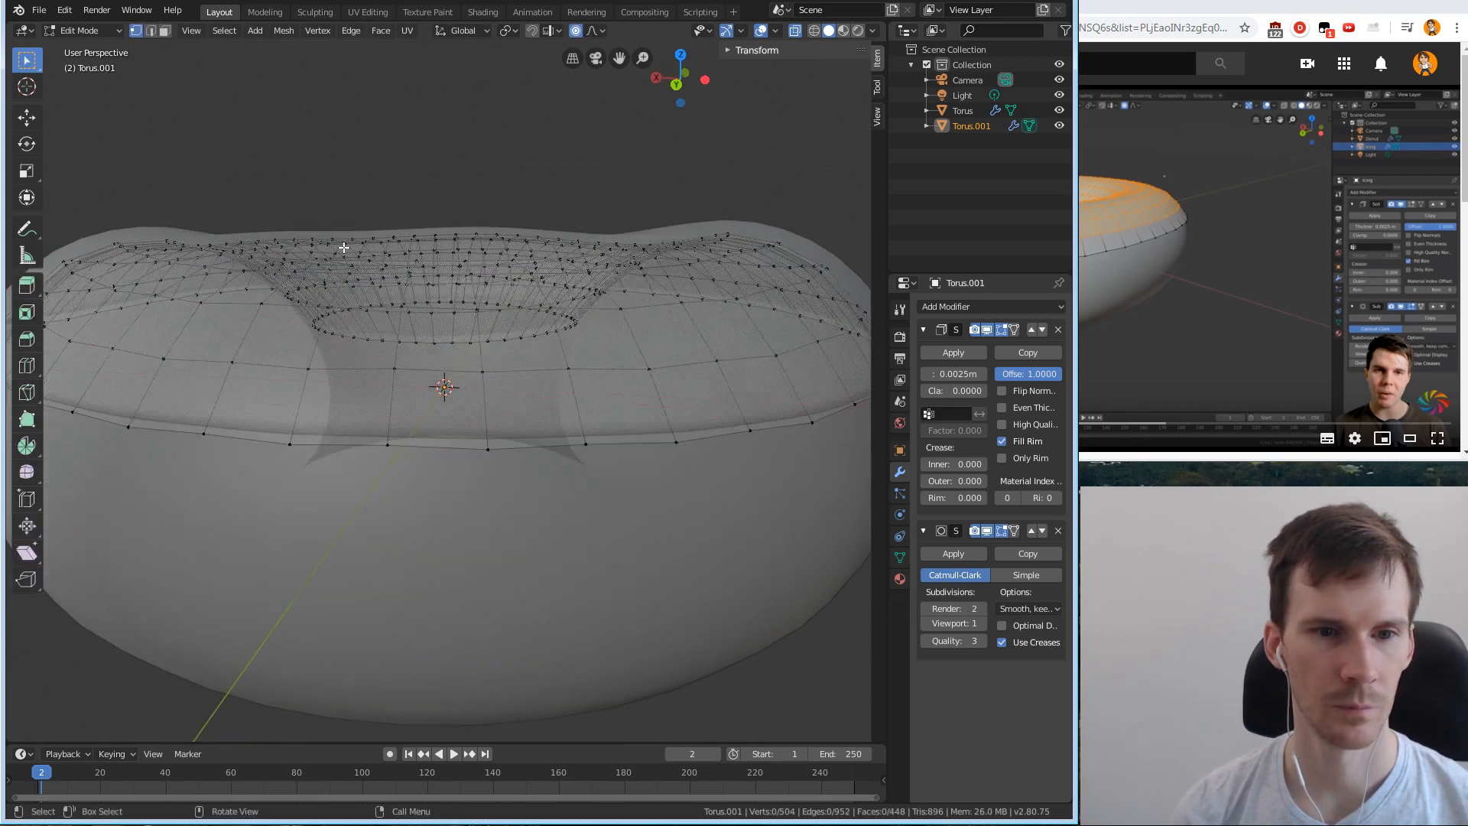
{"action": "left_click", "coordinate": [533, 449], "text": "alt"}
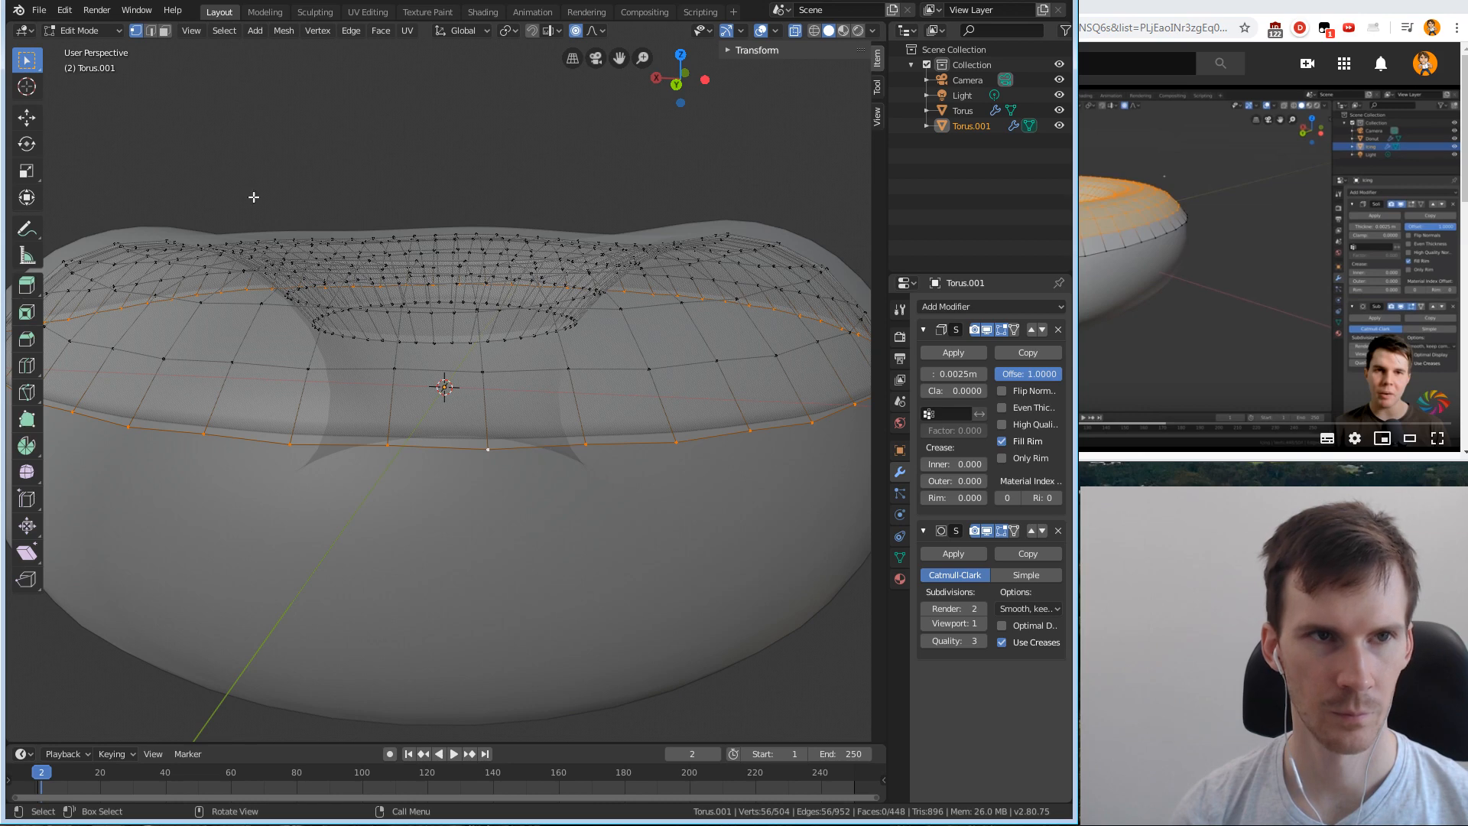
{"action": "key", "text": "g"}
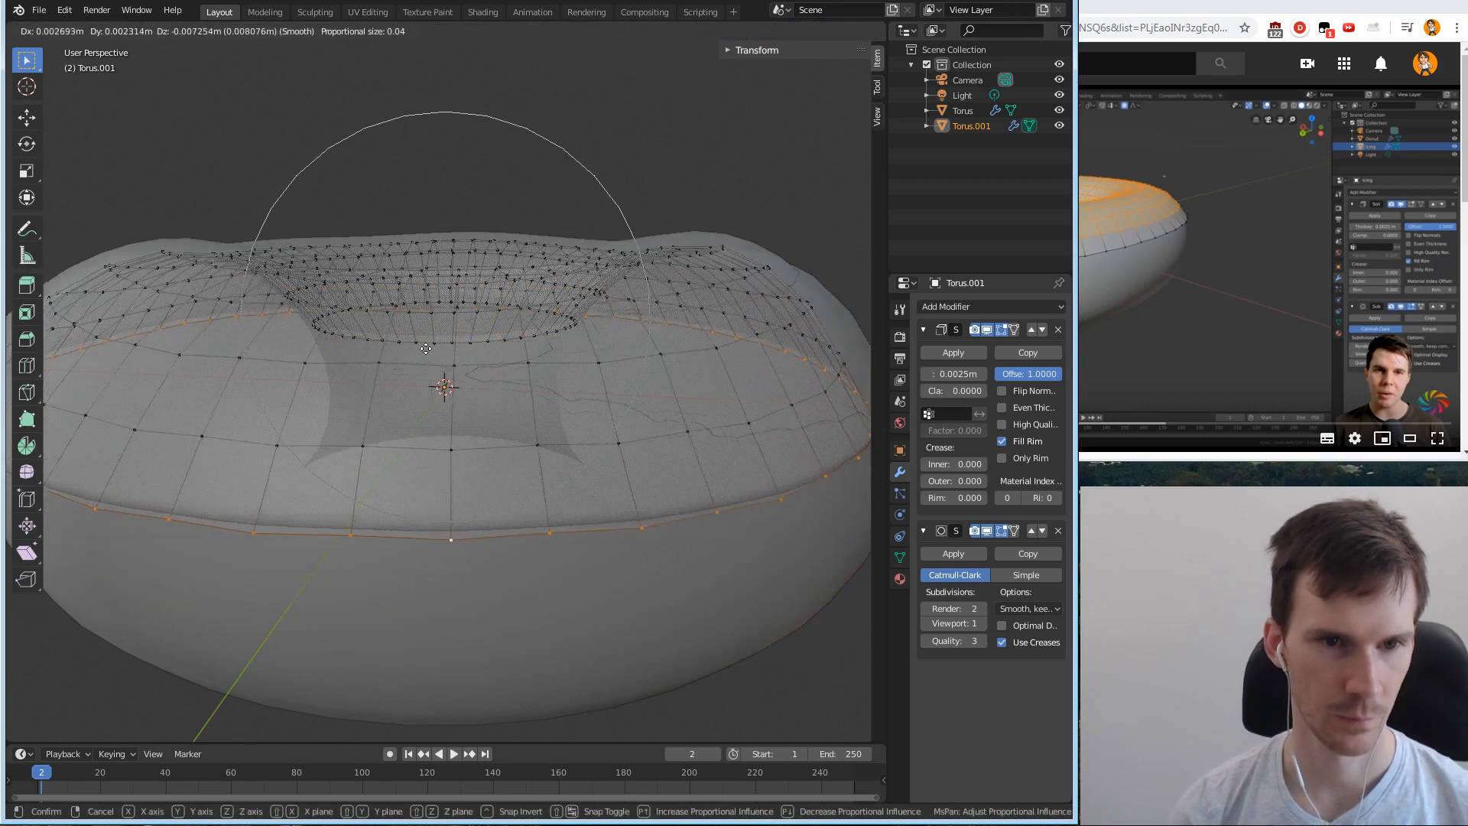
{"action": "right_click", "coordinate": [439, 304]}
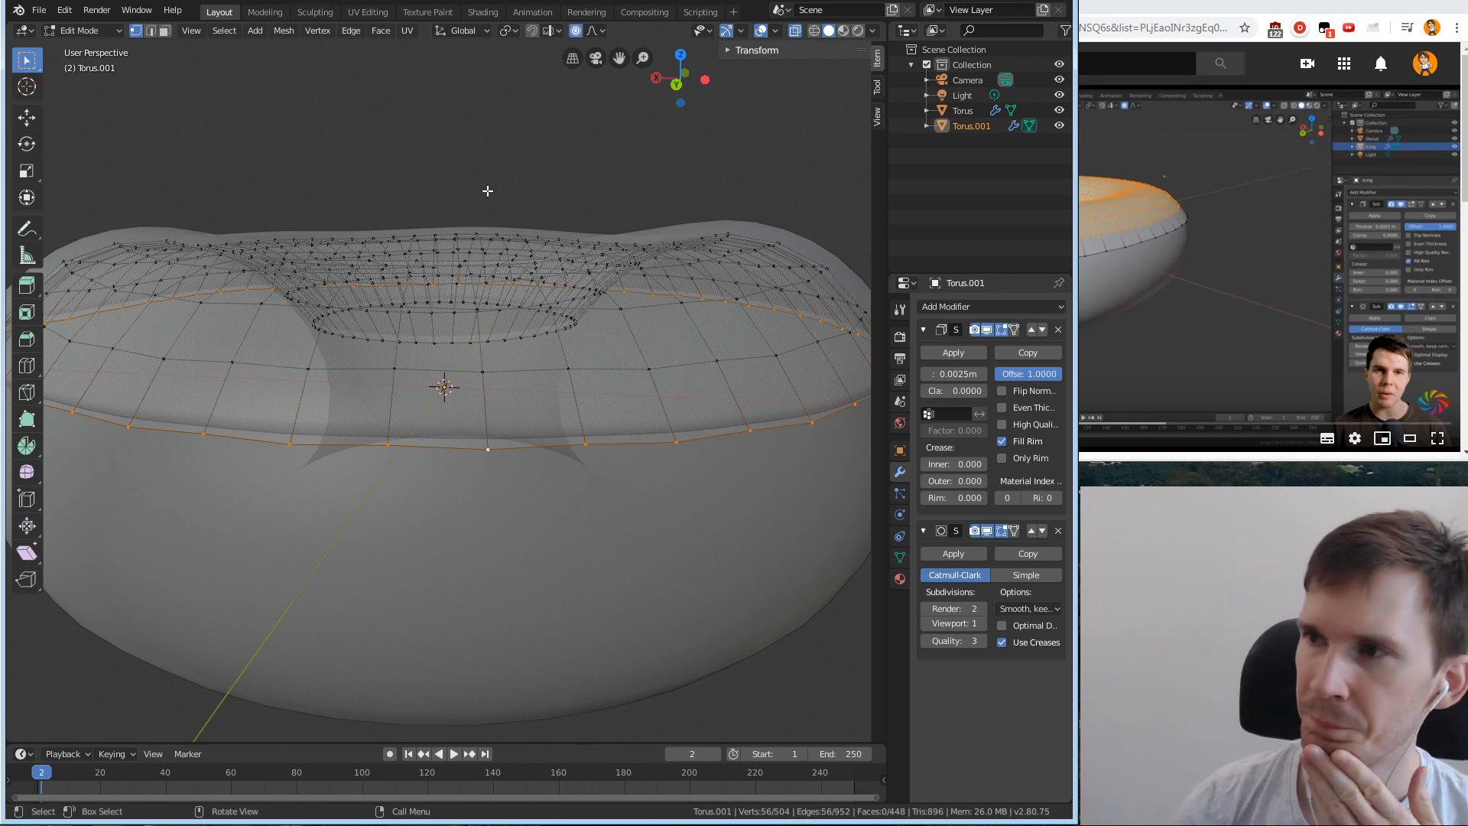
Toggle the viewport overlays off and on, then invert the rim loop selection with proportional editing off and clear it.
{"action": "left_click", "coordinate": [760, 30]}
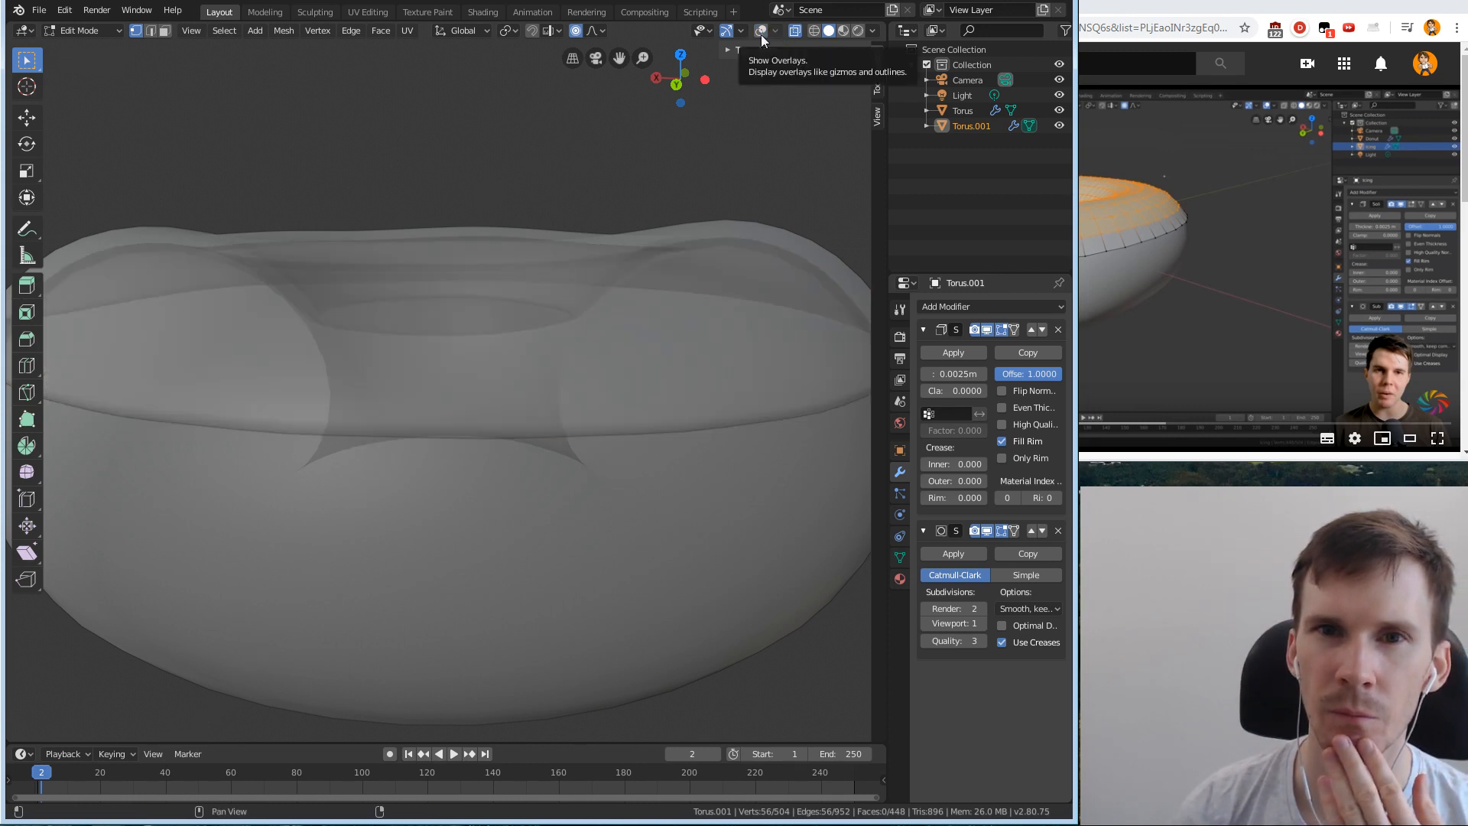
{"action": "left_click", "coordinate": [761, 32]}
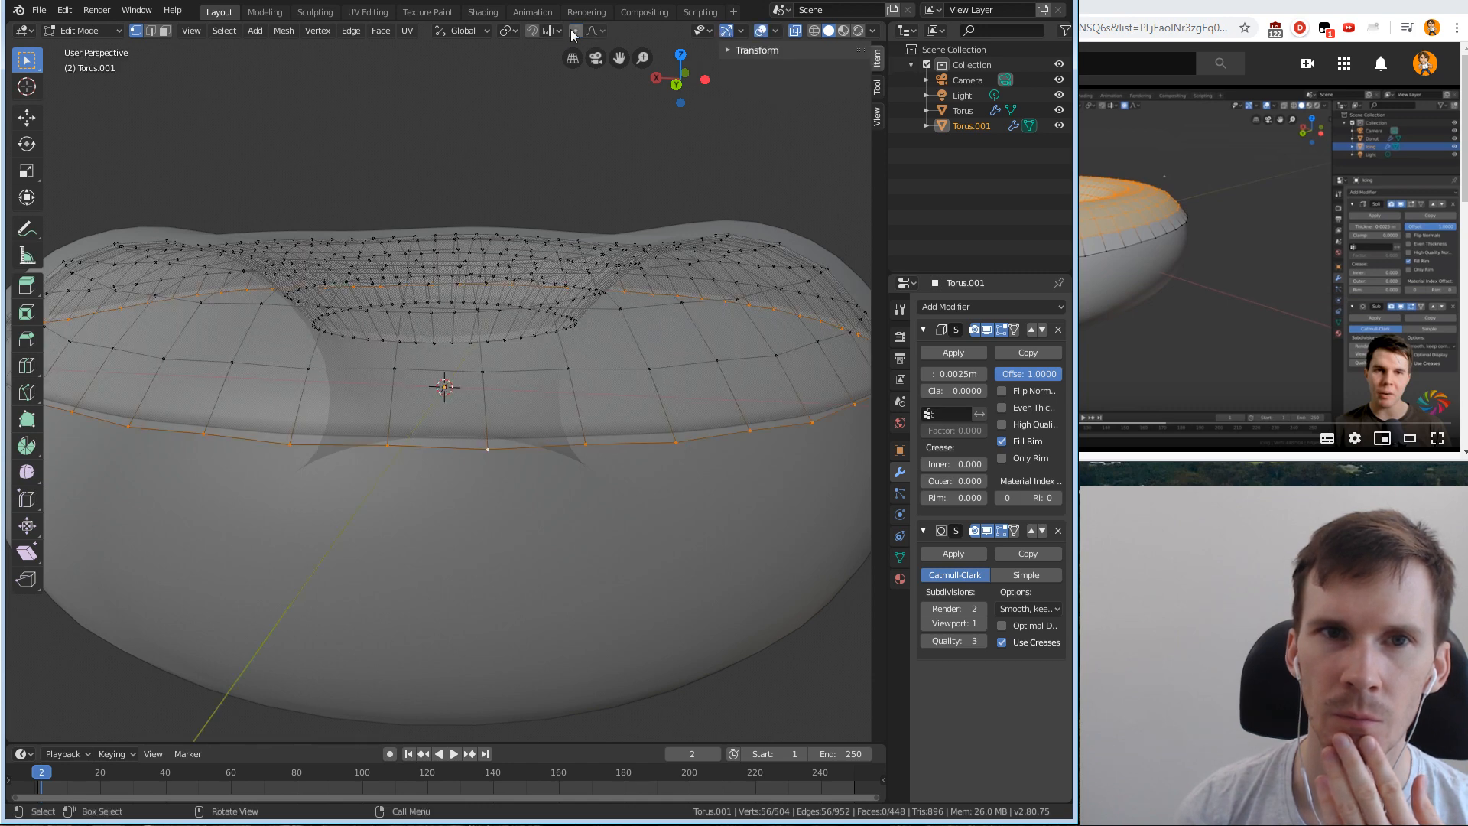
{"action": "key", "text": "ctrl+i"}
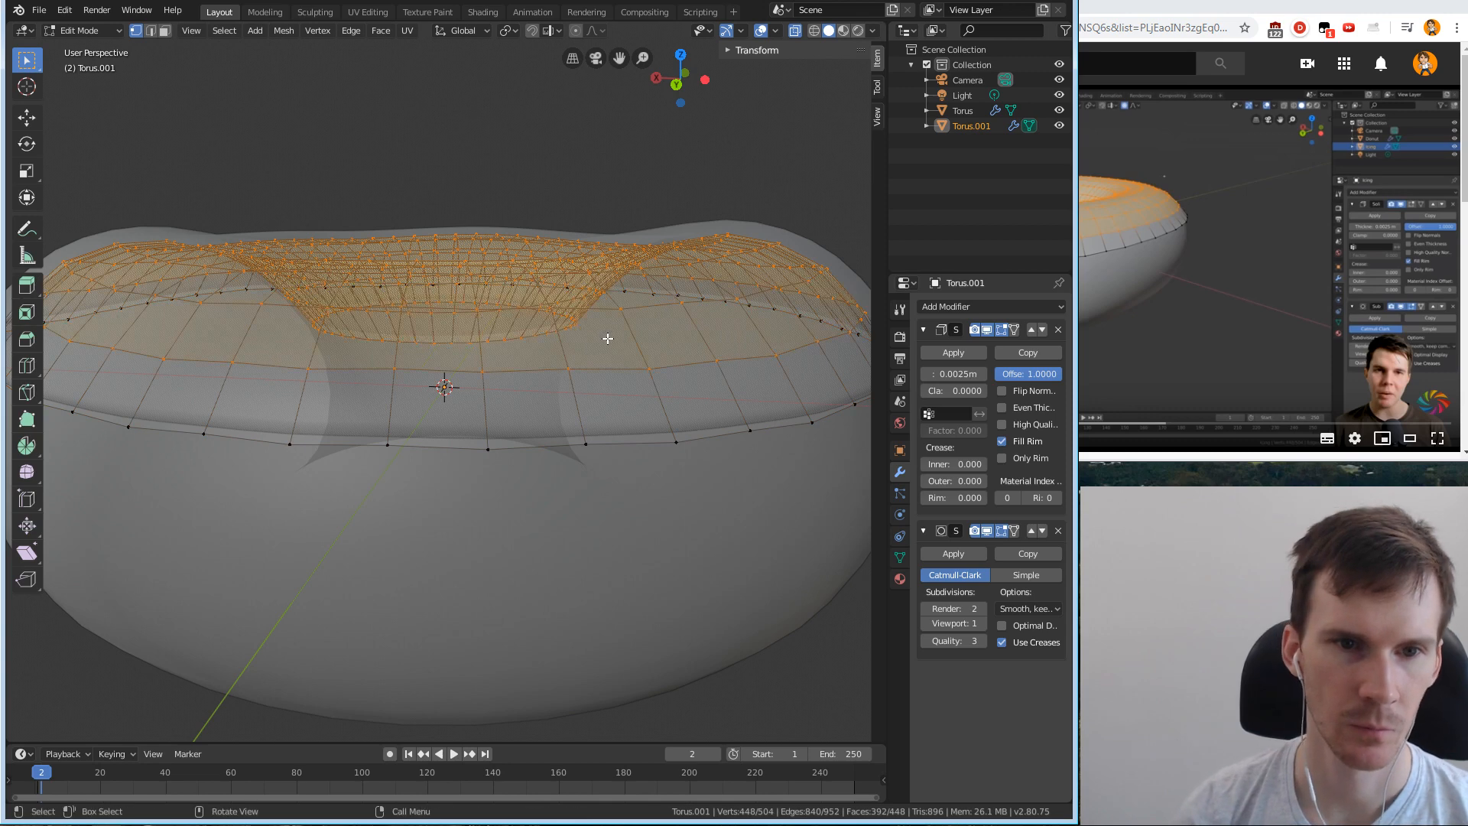
{"action": "key", "text": "alt+a"}
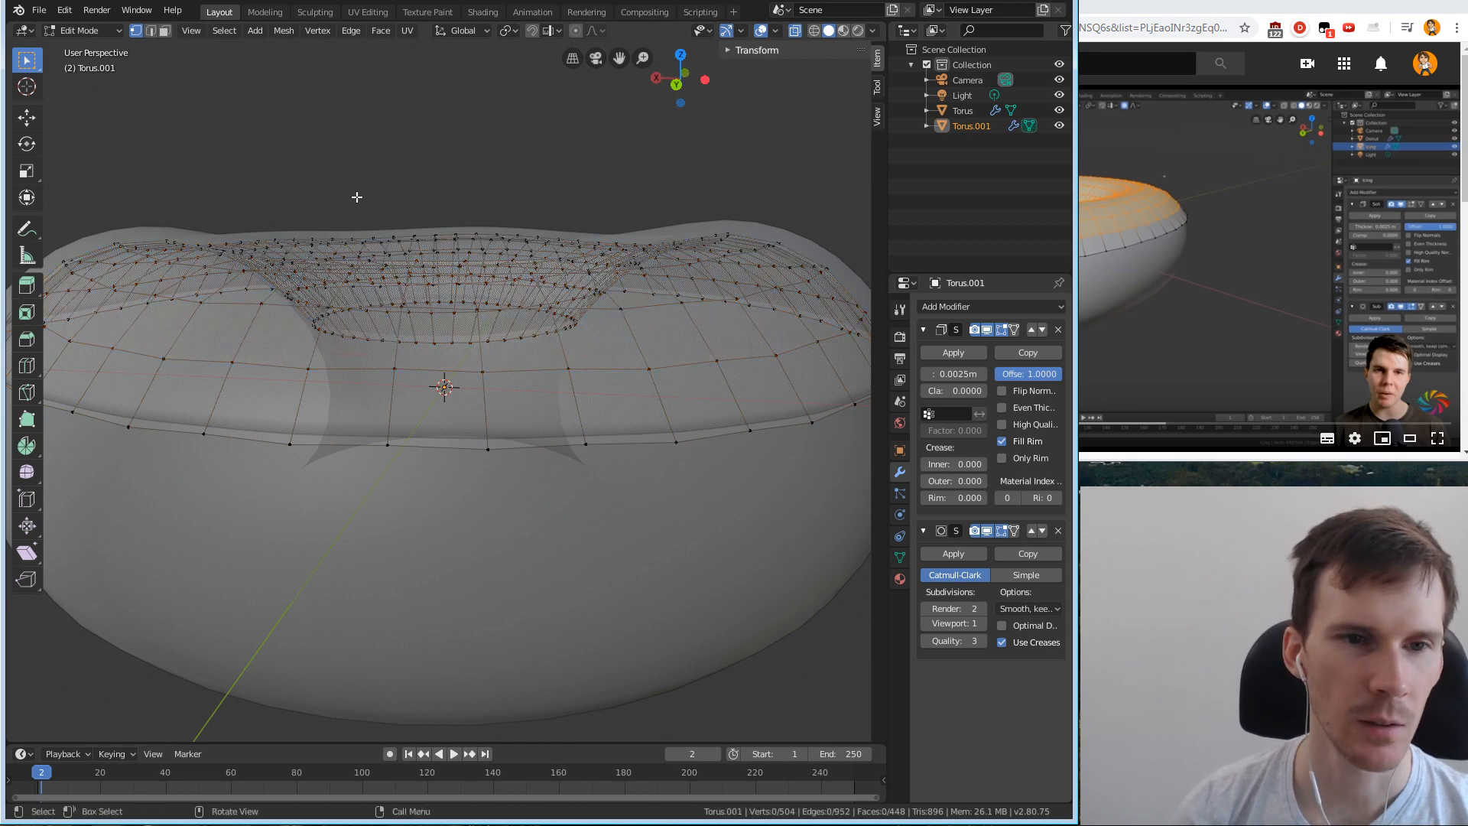
Isolate the shell's lower rim edge loop by selecting it, inverting the selection, and hiding the remaining geometry.
{"action": "left_click", "coordinate": [548, 446], "text": "alt"}
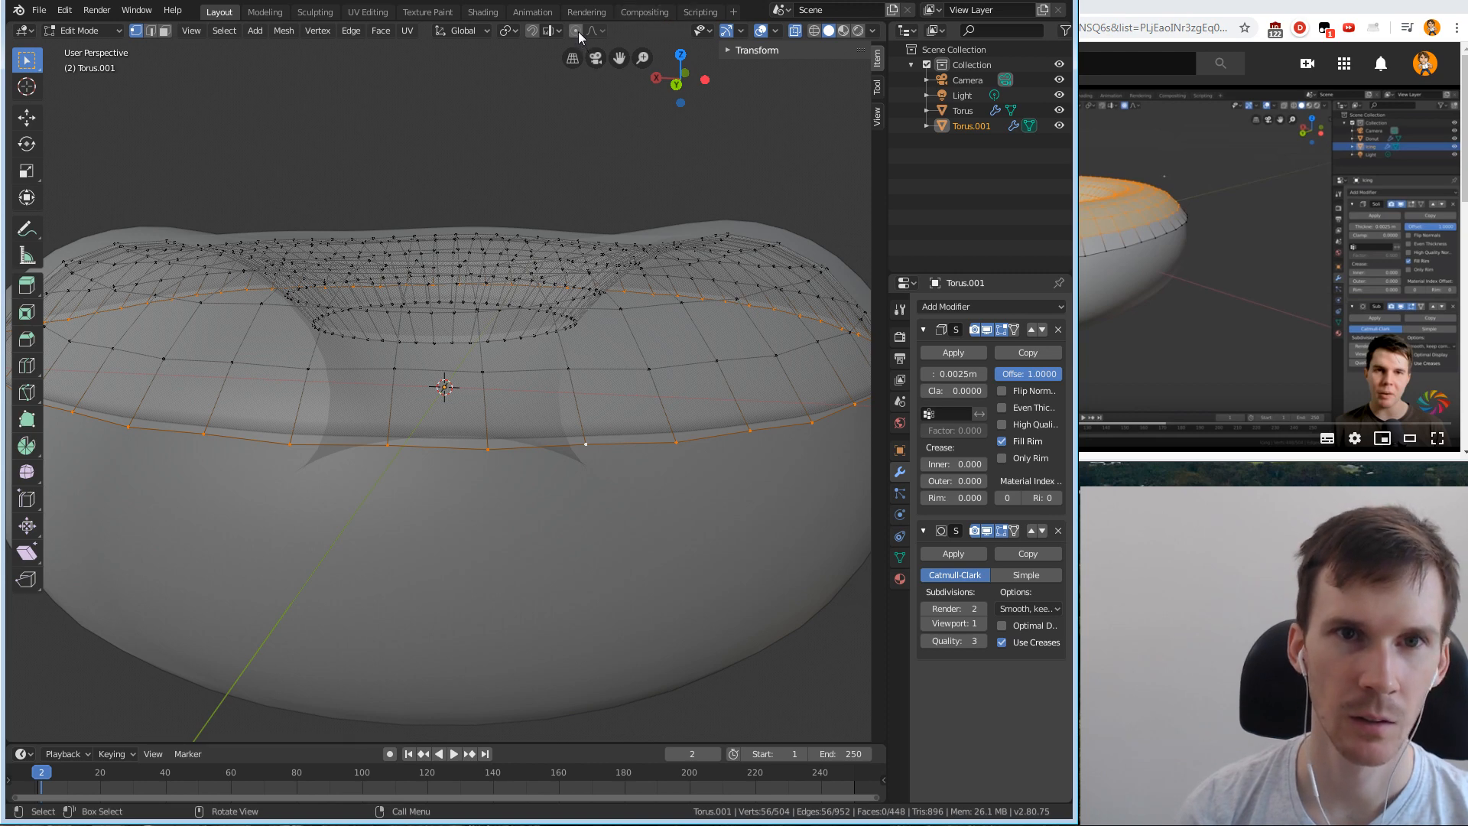
{"action": "key", "text": "ctrl+i"}
{"action": "key", "text": "ctrl+i"}
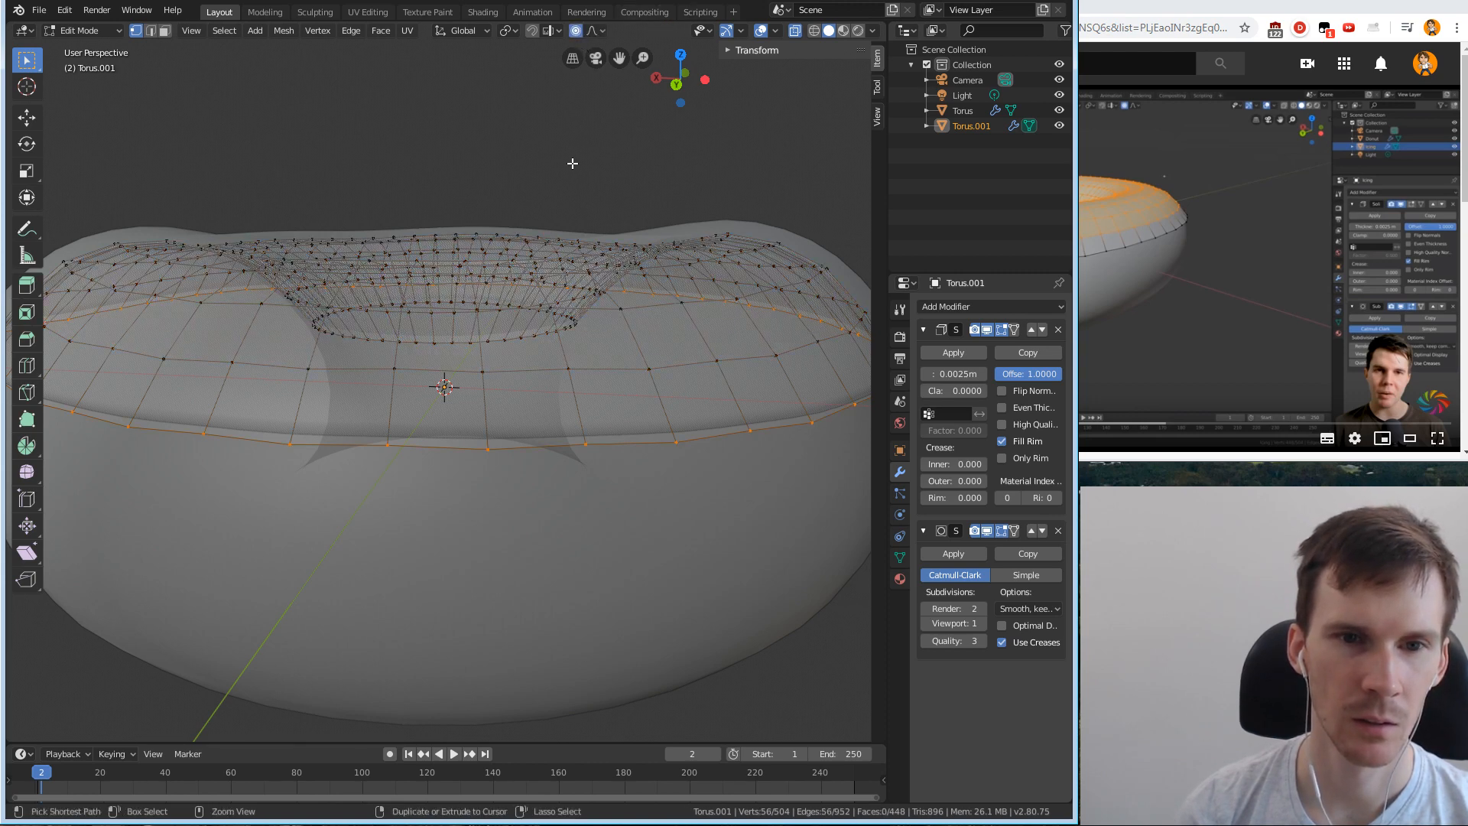
{"action": "key", "text": "ctrl+i"}
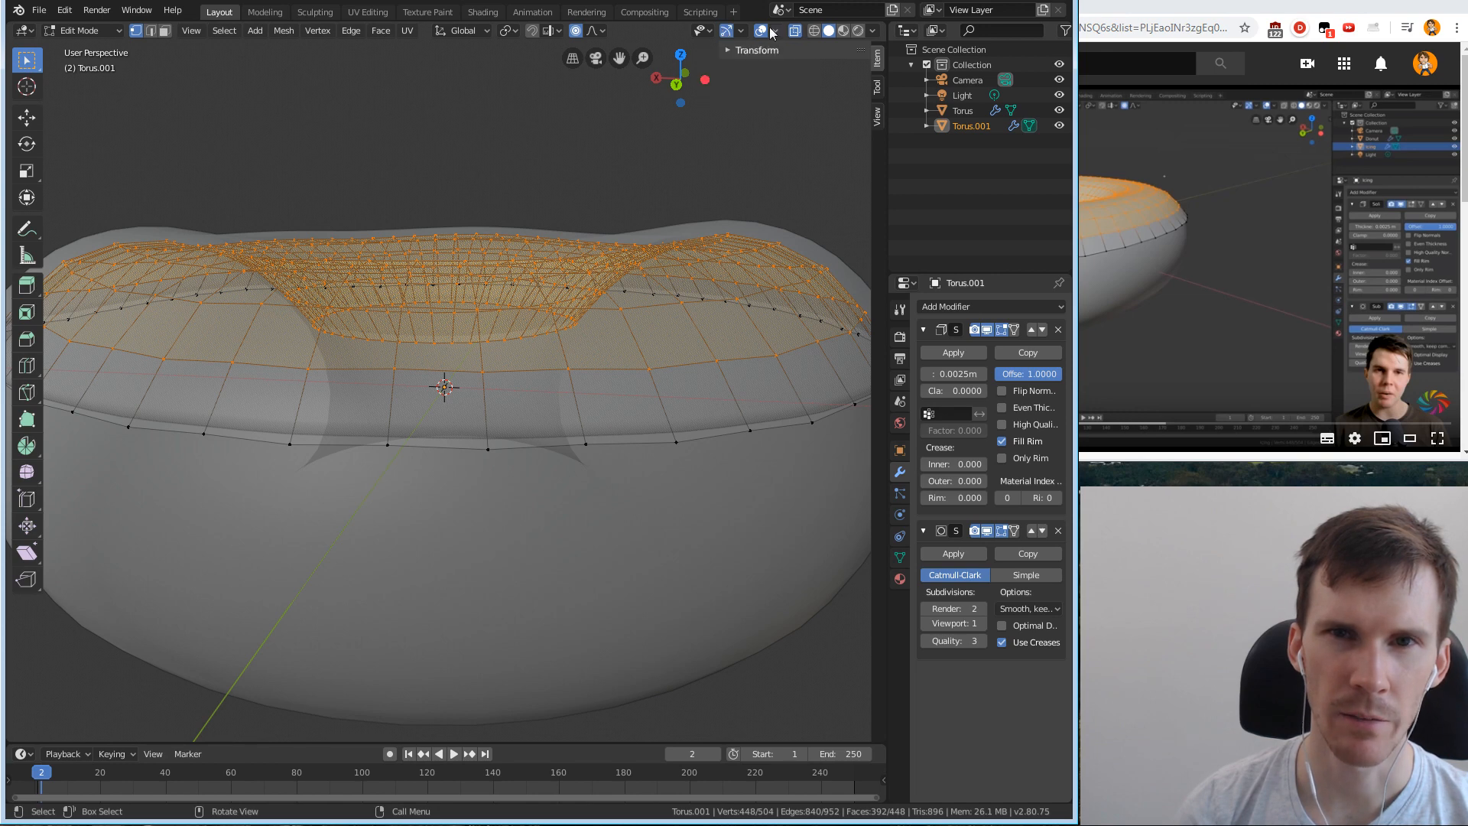
{"action": "key", "text": "ctrl+i"}
{"action": "key", "text": "ctrl+i"}
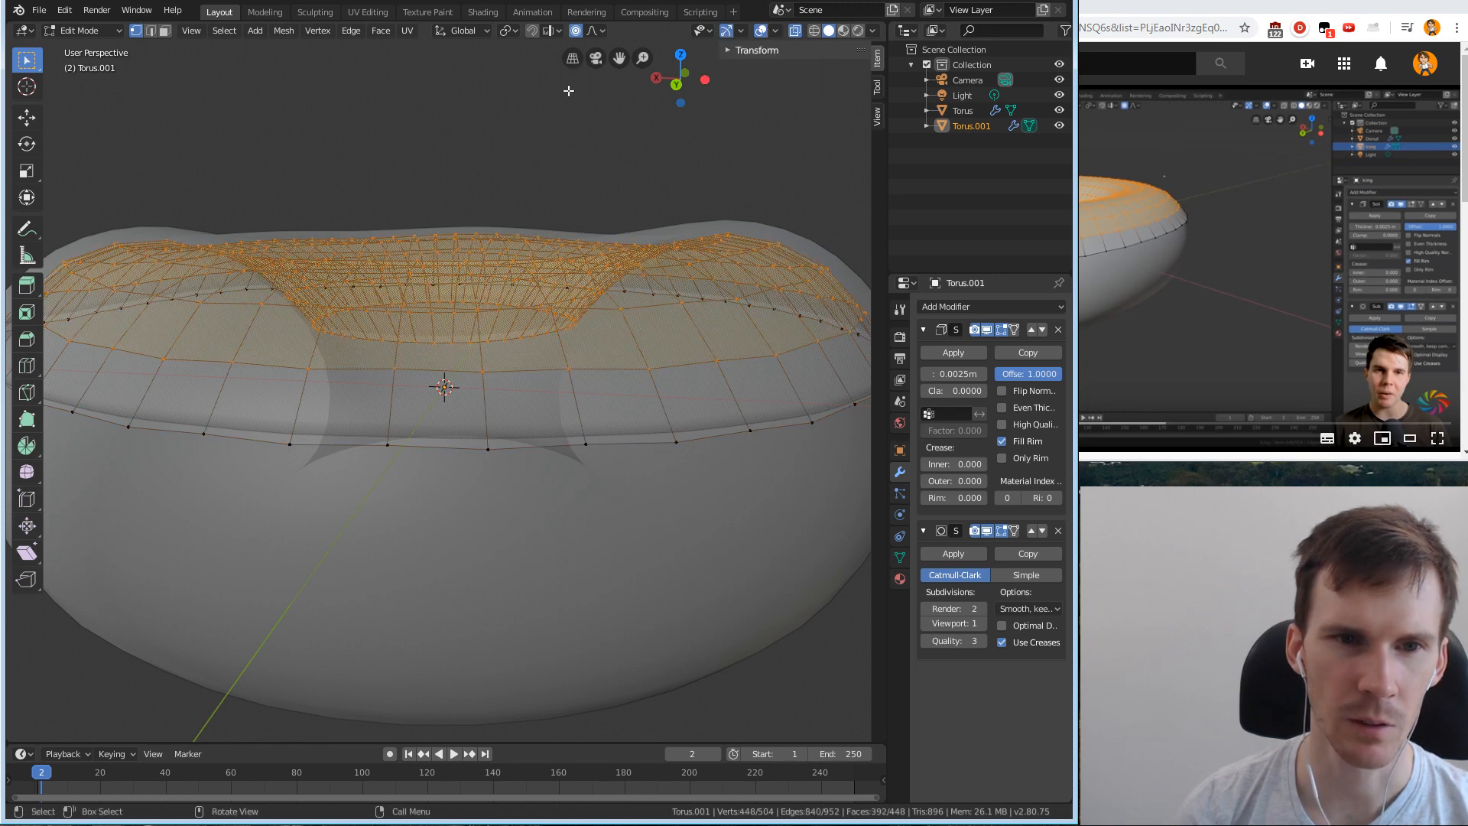
{"action": "key", "text": "h"}
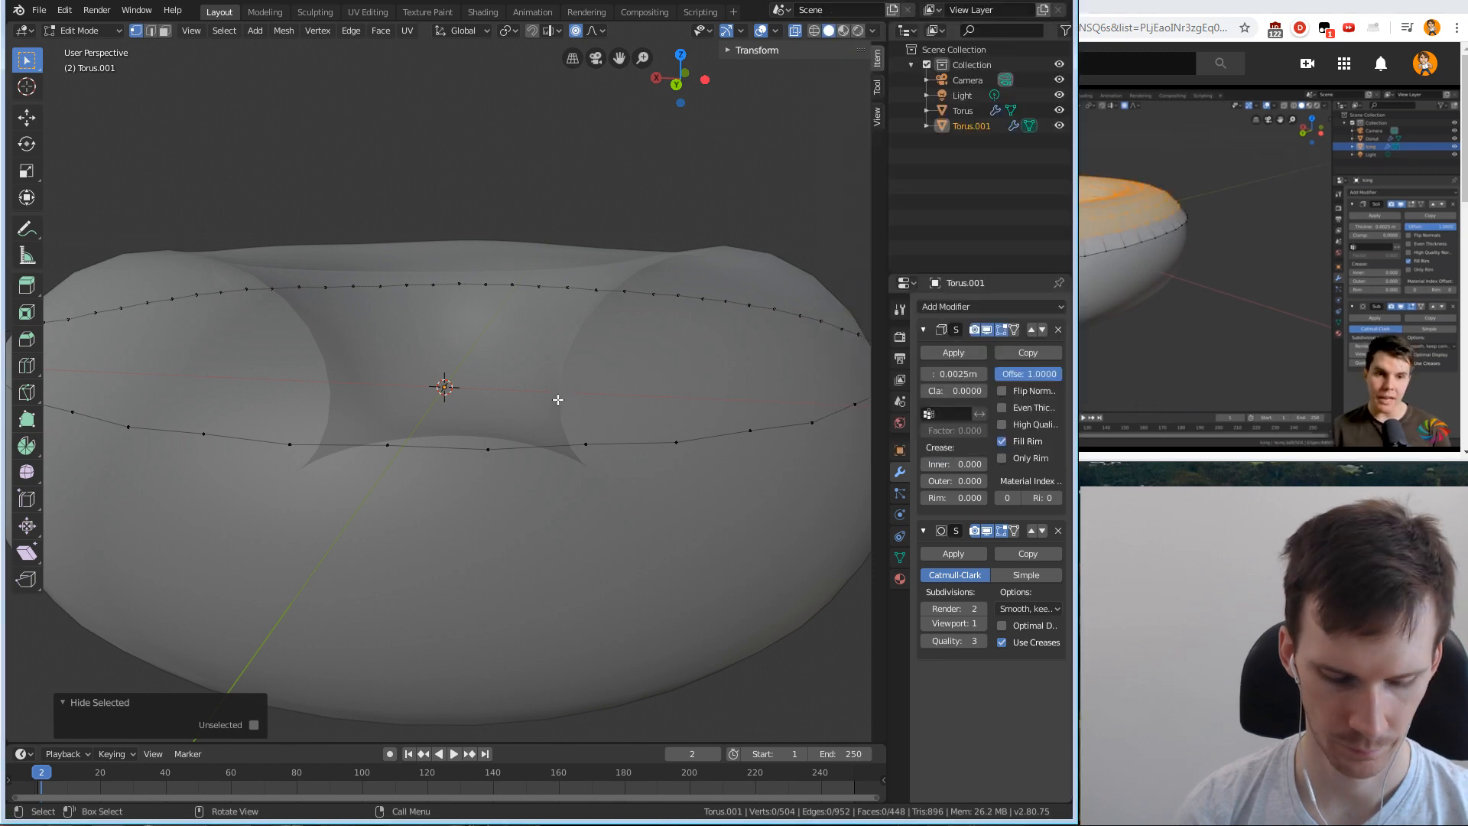
Reveal the hidden shell geometry, run Tris to Quads on it, and reduce the selection to one vertex near the top.
{"action": "key", "text": "alt+h"}
{"action": "key", "text": "alt+j"}
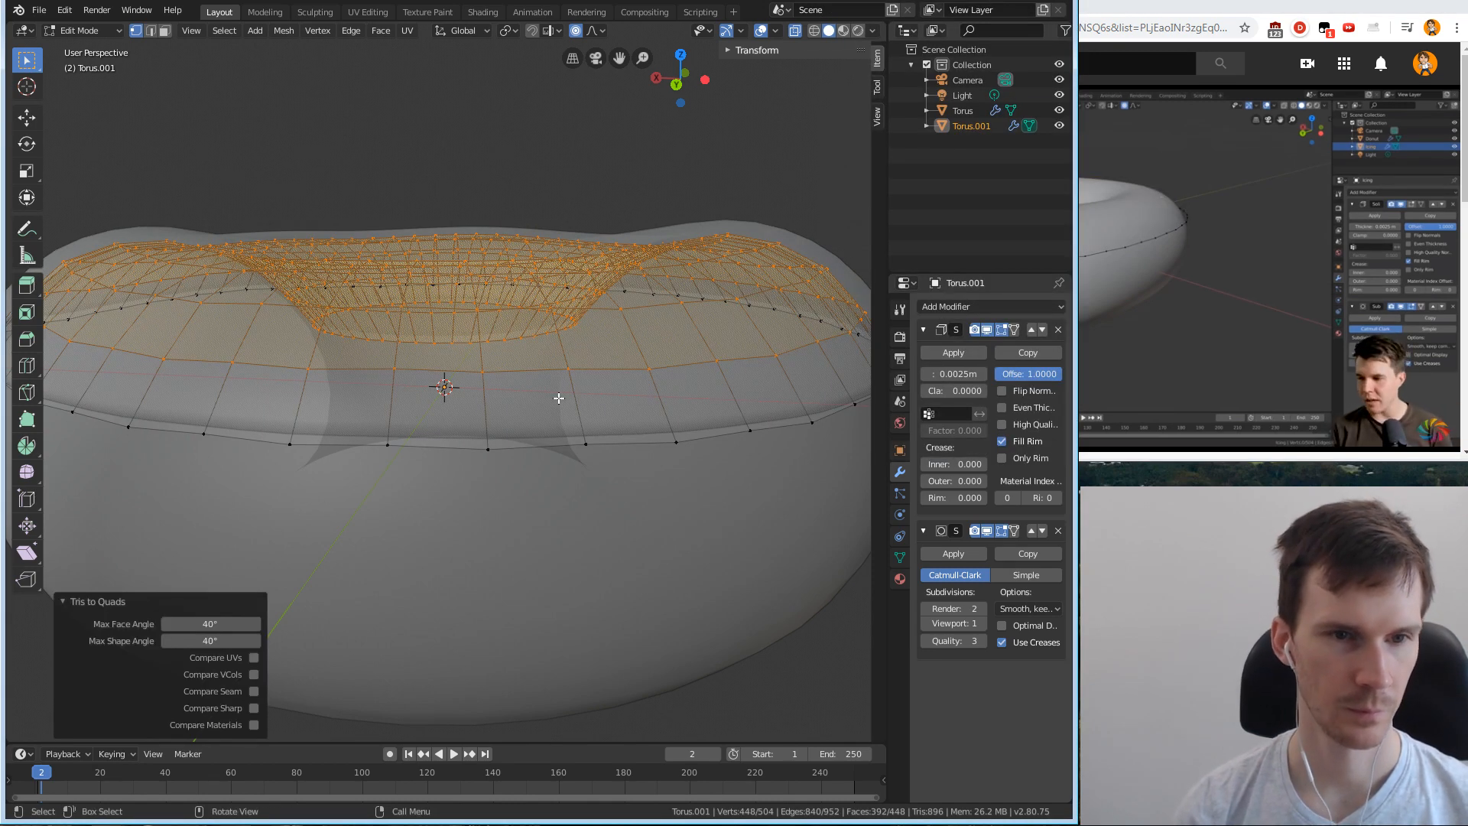
{"action": "left_click", "coordinate": [533, 252]}
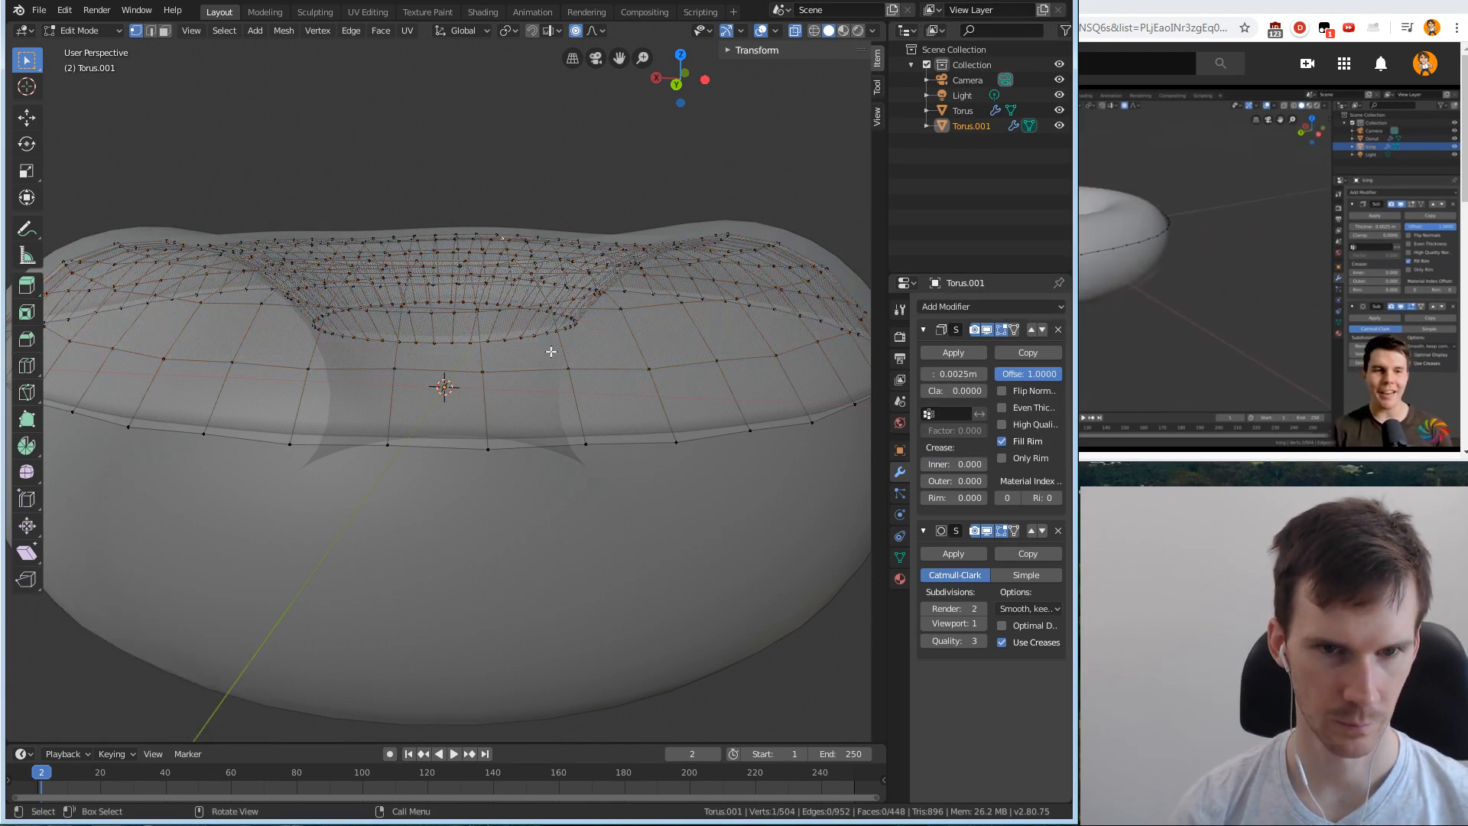
Reveal all the shell geometry, select its outer rim edge loop, invert the selection, and hide everything but the rim.
{"action": "key", "text": "h"}
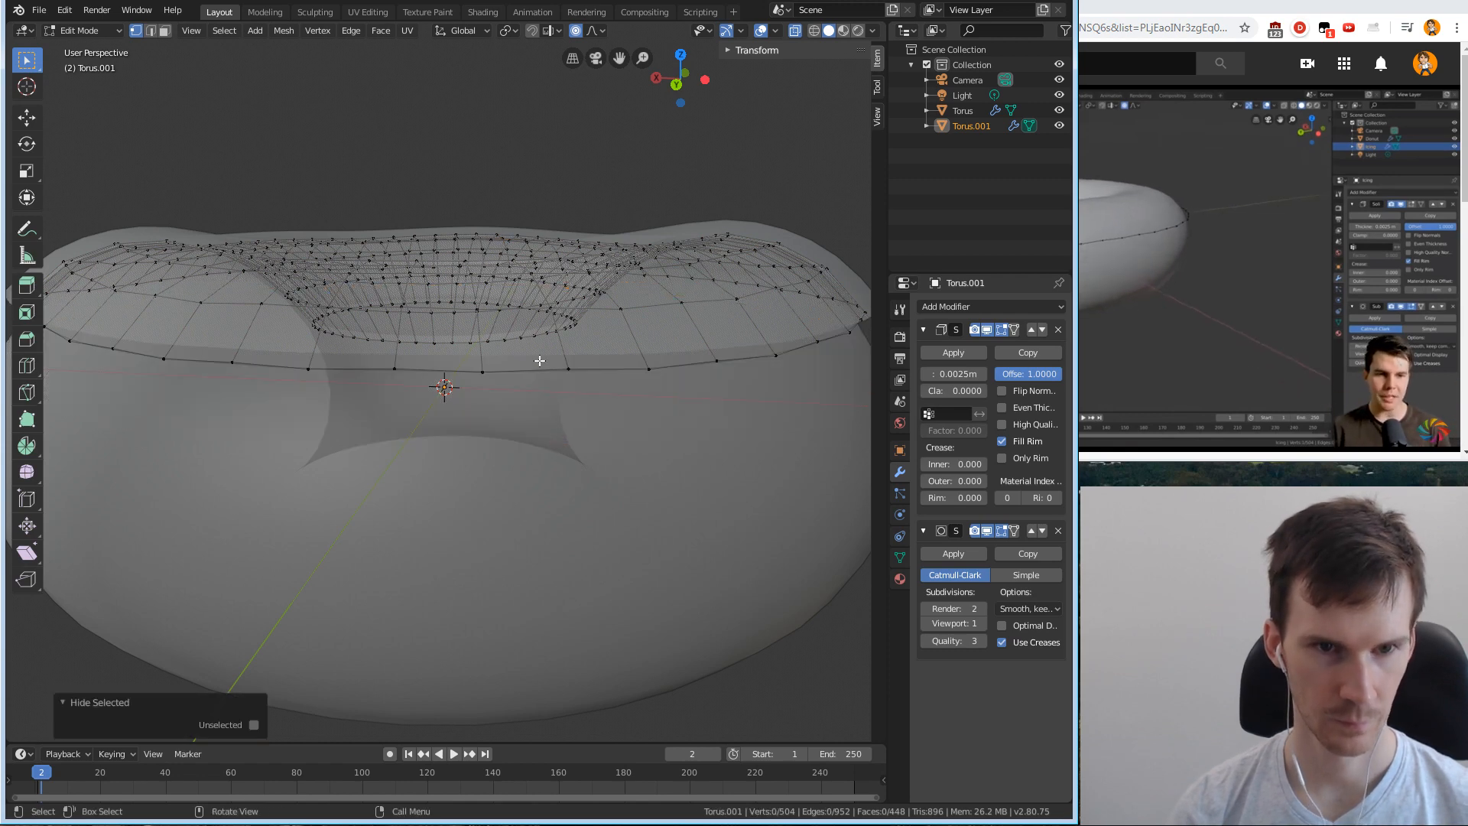
{"action": "key", "text": "alt+h"}
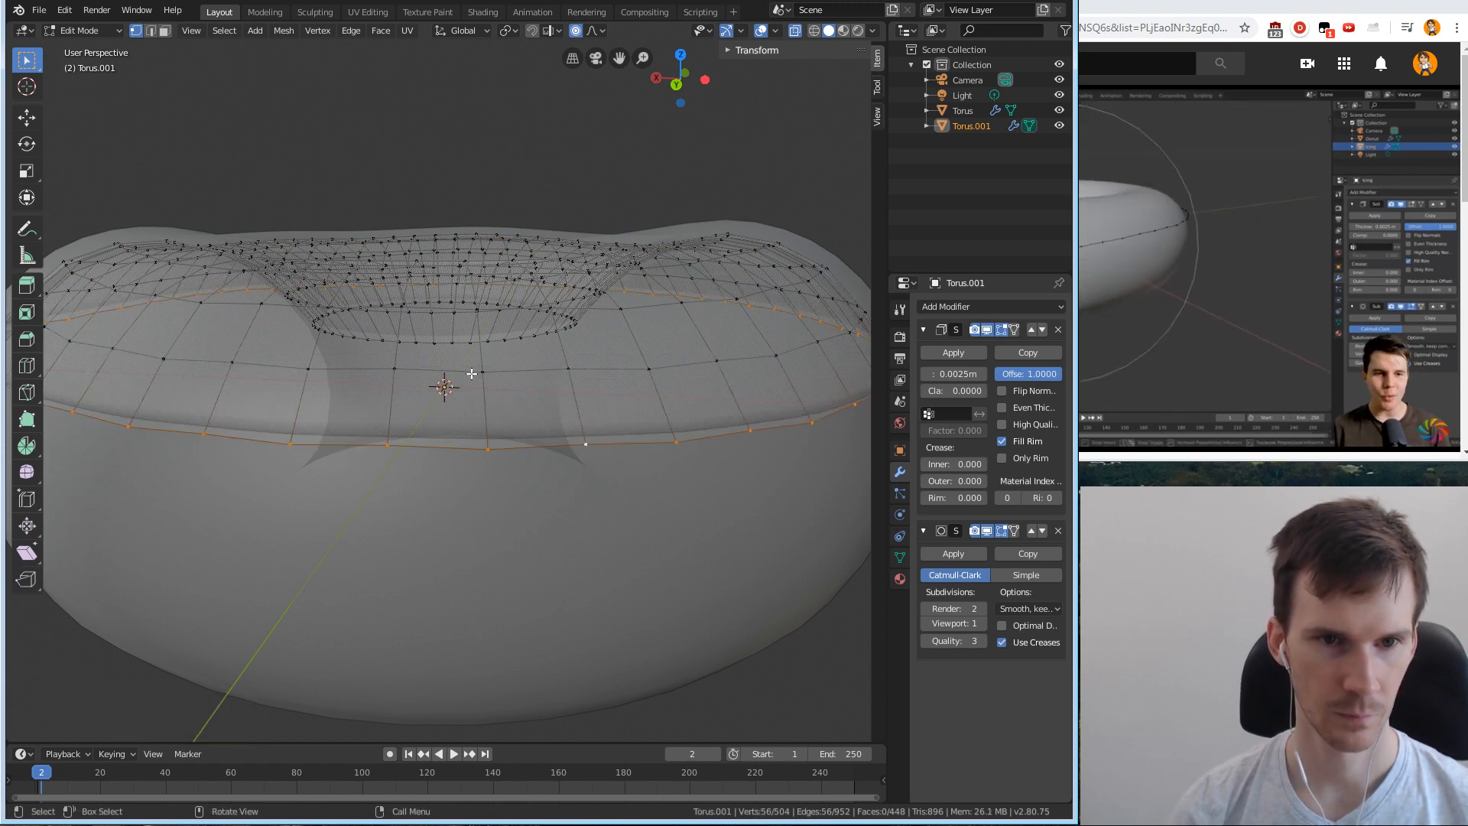
{"action": "left_click", "coordinate": [437, 446], "text": "alt"}
{"action": "key", "text": "ctrl+i"}
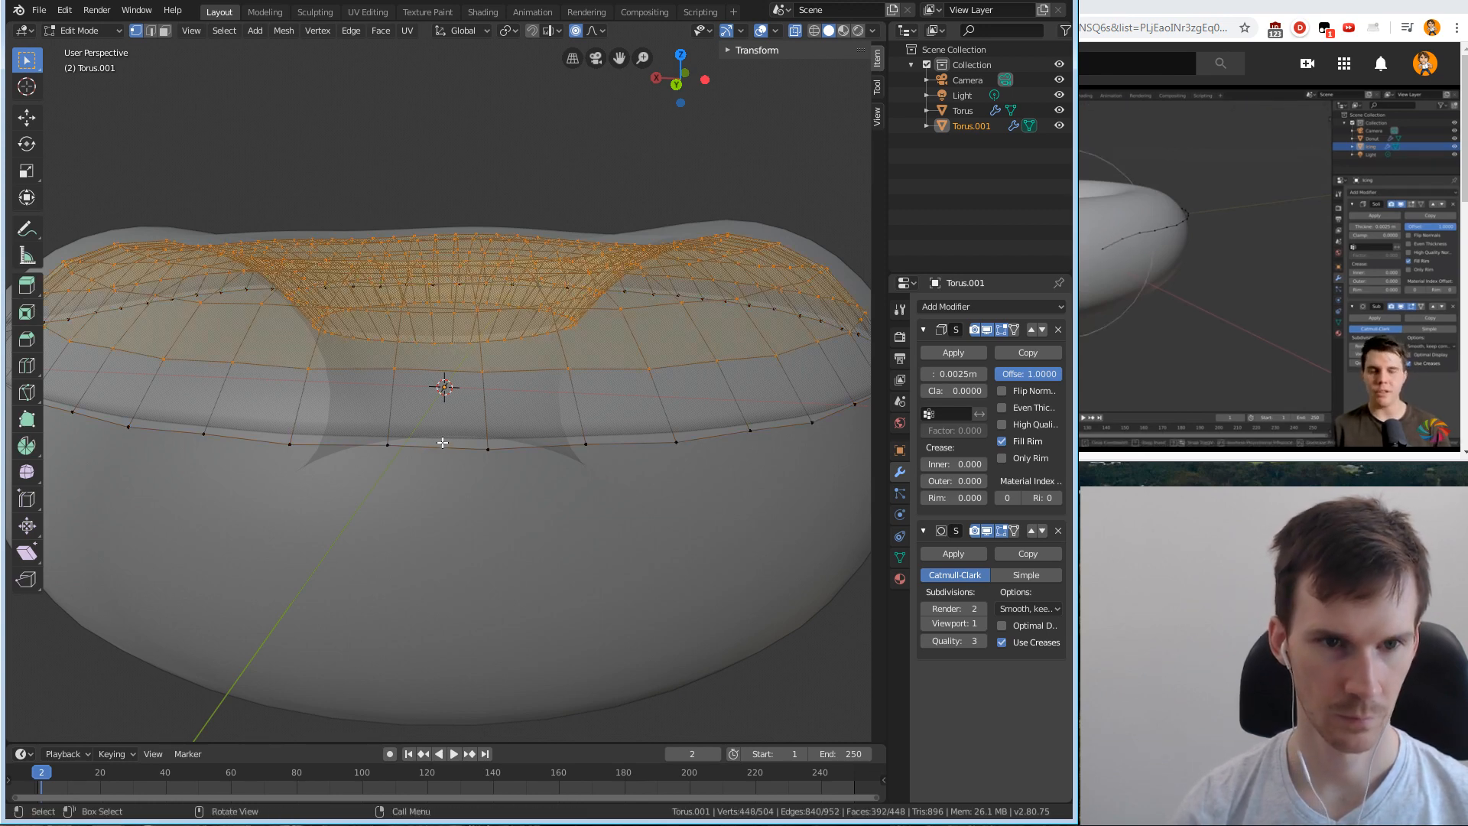
{"action": "key", "text": "h"}
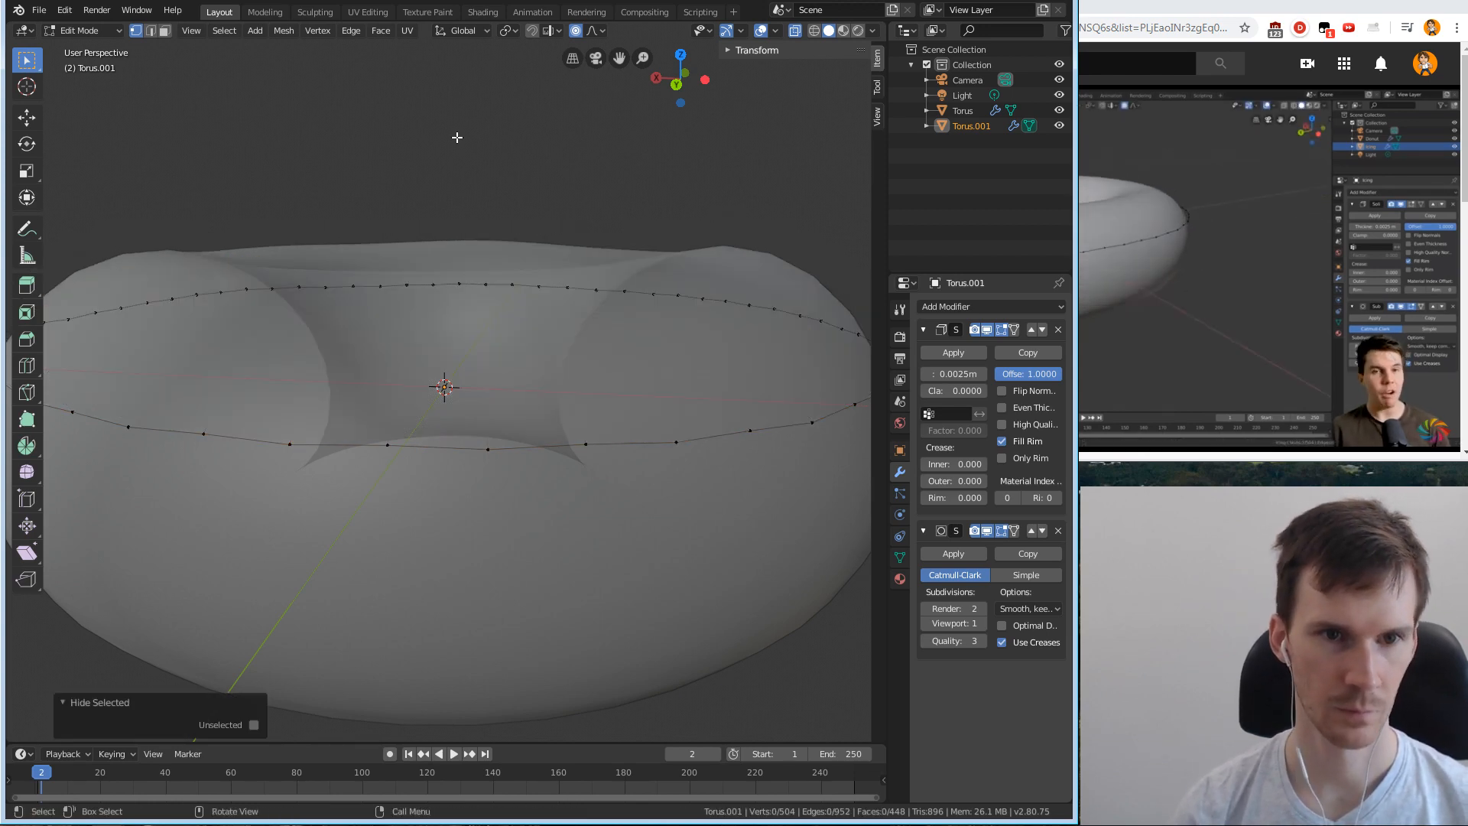
Toggle between Object and Edit Mode to check the isolated rim, and select a single vertex at its front.
{"action": "key", "text": "Tab"}
{"action": "key", "text": "Tab"}
{"action": "key", "text": "Tab"}
{"action": "mouse_move", "coordinate": [464, 180]}
{"action": "middle_mouse_down"}
{"action": "mouse_move", "coordinate": [488, 277]}
{"action": "mouse_move", "coordinate": [478, 195]}
{"action": "middle_mouse_up"}
{"action": "left_click", "coordinate": [484, 184]}
{"action": "middle_click_drag", "start_coordinate": [336, 233], "coordinate": [347, 223]}
{"action": "key", "text": "Tab"}
{"action": "left_click", "coordinate": [557, 502]}
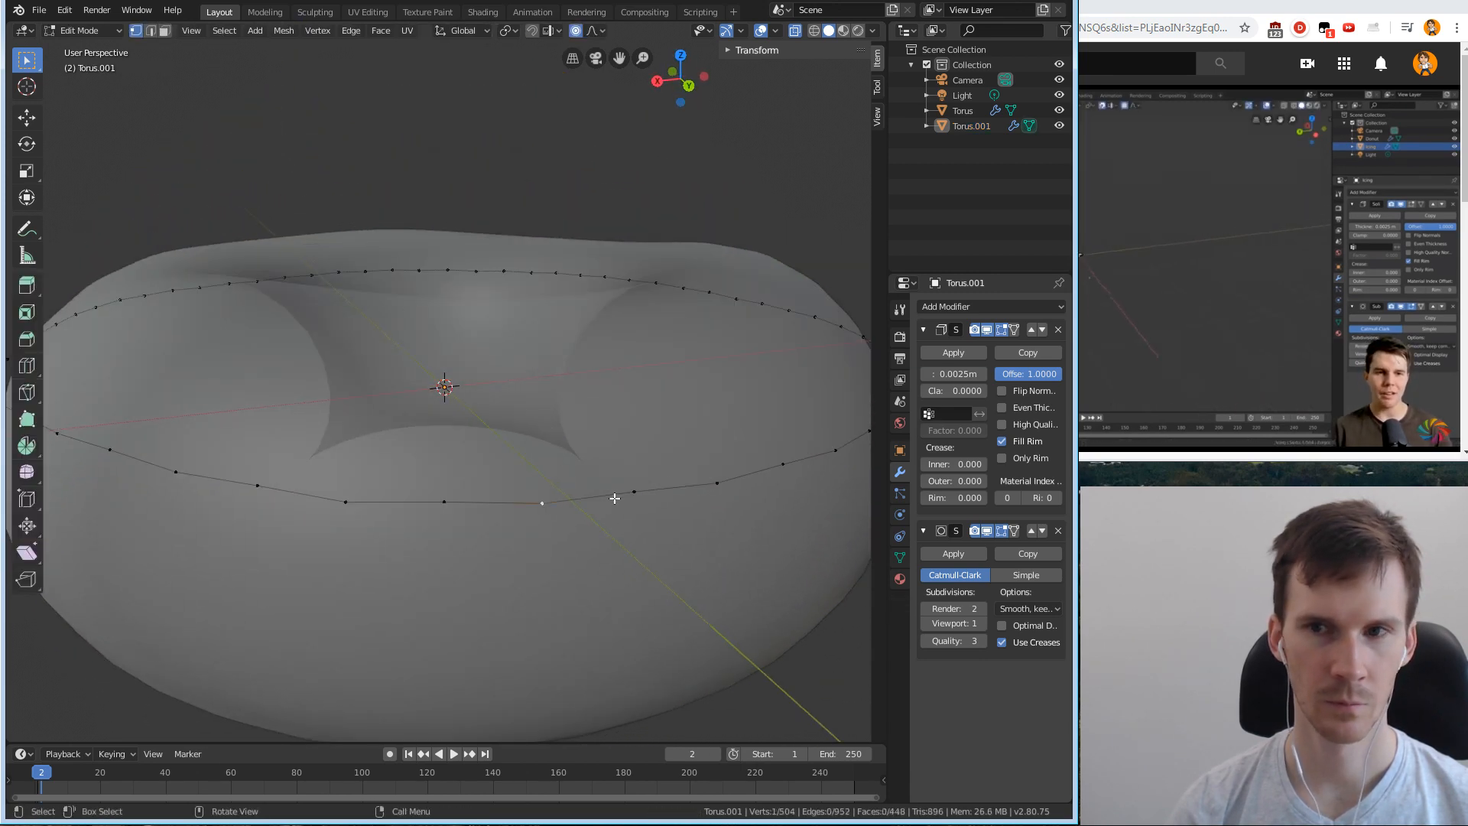
Switch to the YouTube tutorial, rewind it to about 4:34 to rewatch the rim shaping, and pause it at 4:45.
{"action": "left_click", "coordinate": [1239, 4]}
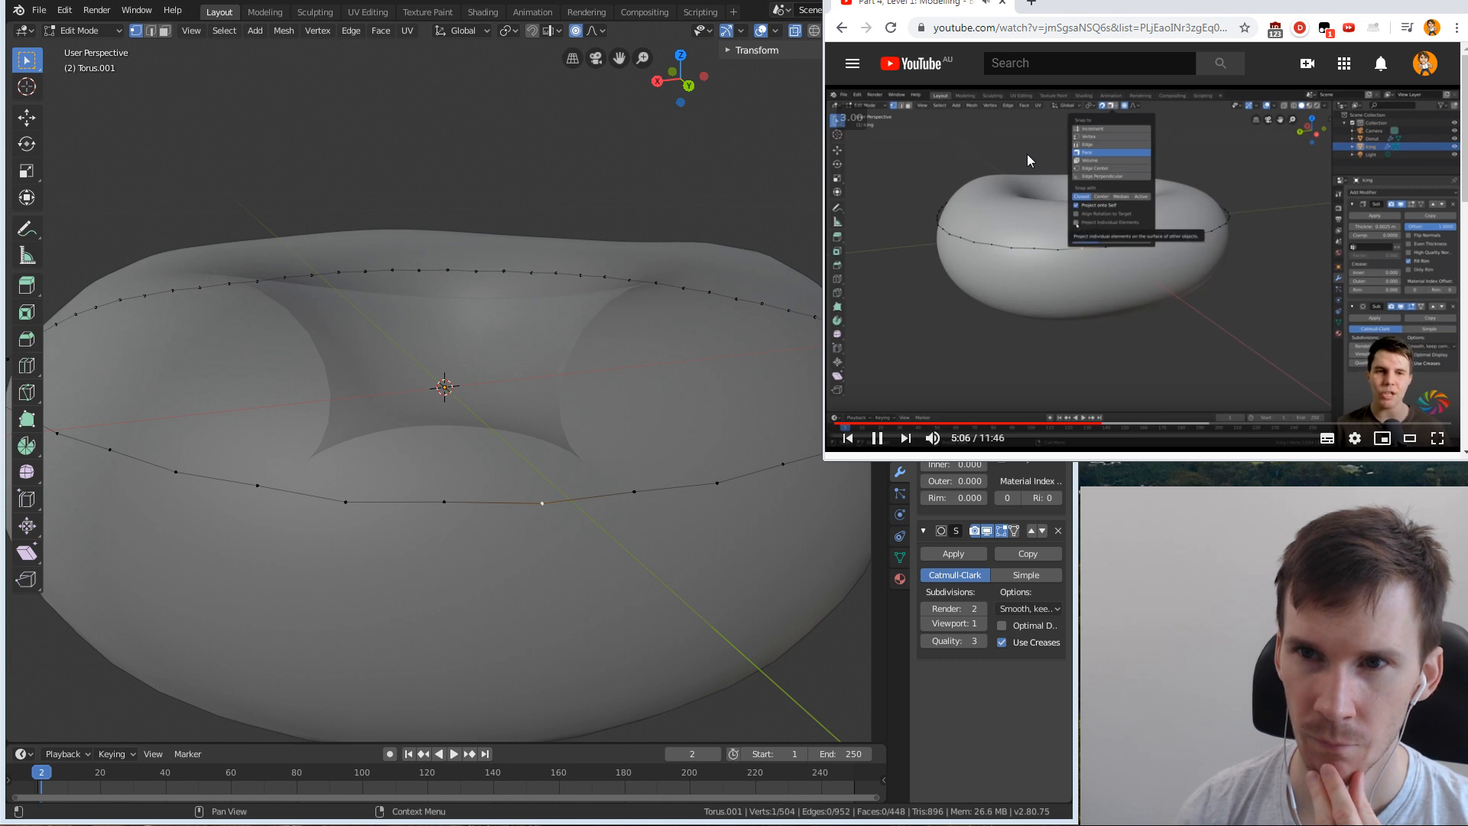
{"action": "key", "text": "Left"}
{"action": "key", "text": "Left"}
{"action": "key", "text": "Left"}
{"action": "key", "text": "Left"}
{"action": "key", "text": "Left"}
{"action": "key", "text": "Left"}
{"action": "key", "text": "Left"}
{"action": "key", "text": "Left"}
{"action": "key", "text": "Left"}
{"action": "key", "text": "Left"}
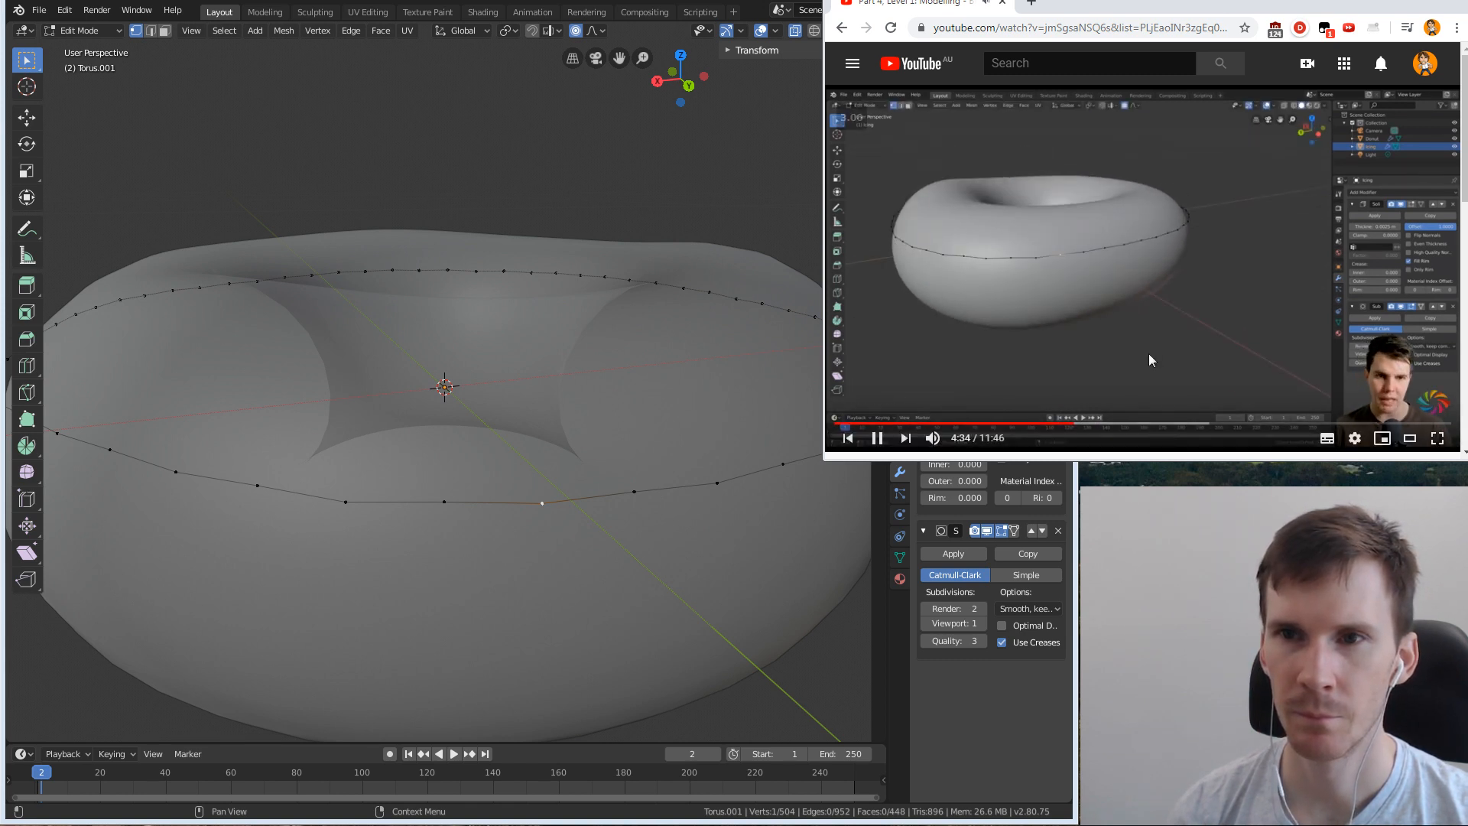
{"action": "left_click", "coordinate": [1136, 310]}
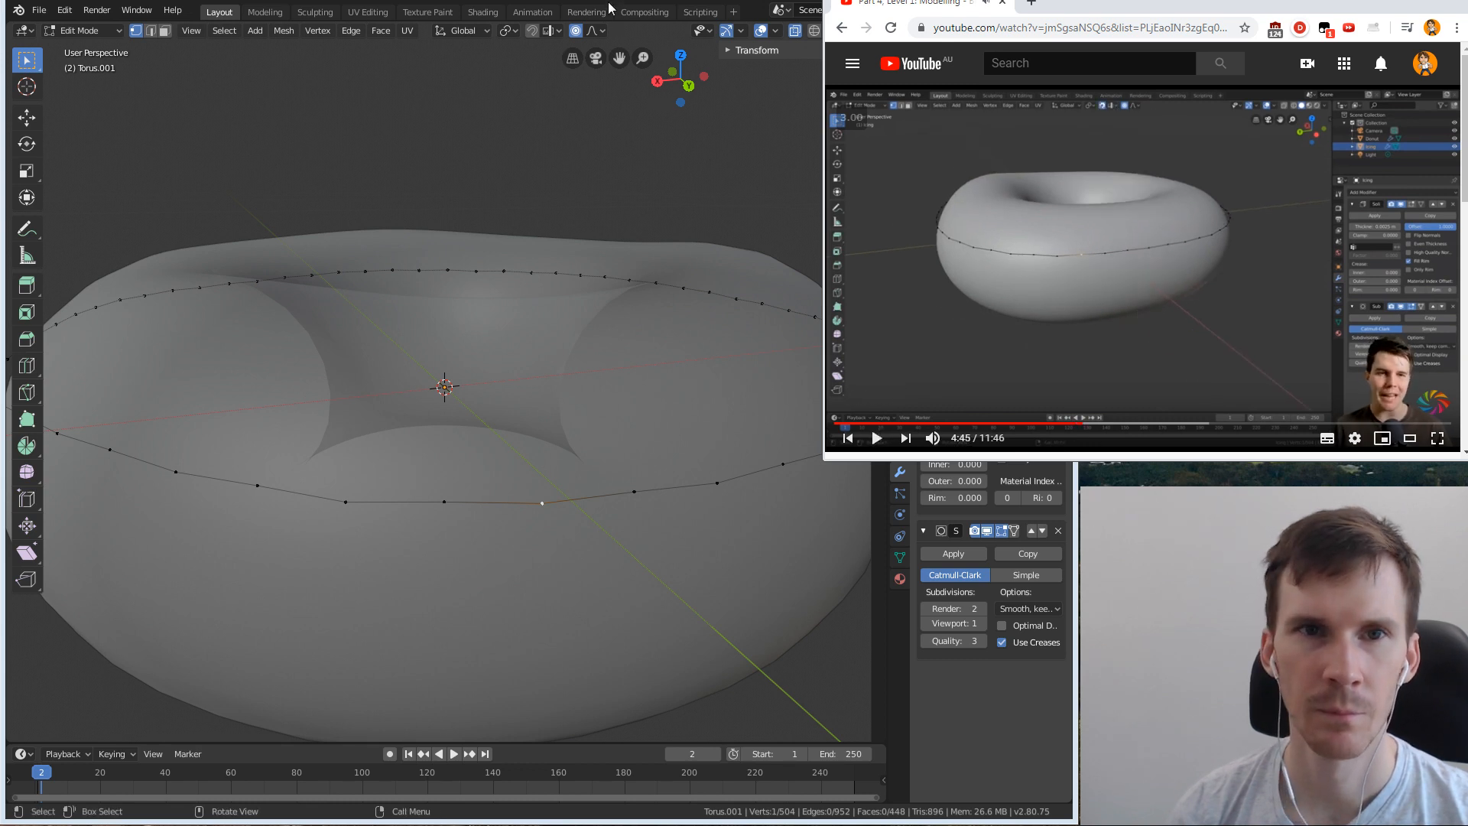
Set the snapping element to Face with Project Individual Elements enabled, resuming the tutorial for reference.
{"action": "left_click", "coordinate": [549, 31]}
{"action": "left_click", "coordinate": [550, 31]}
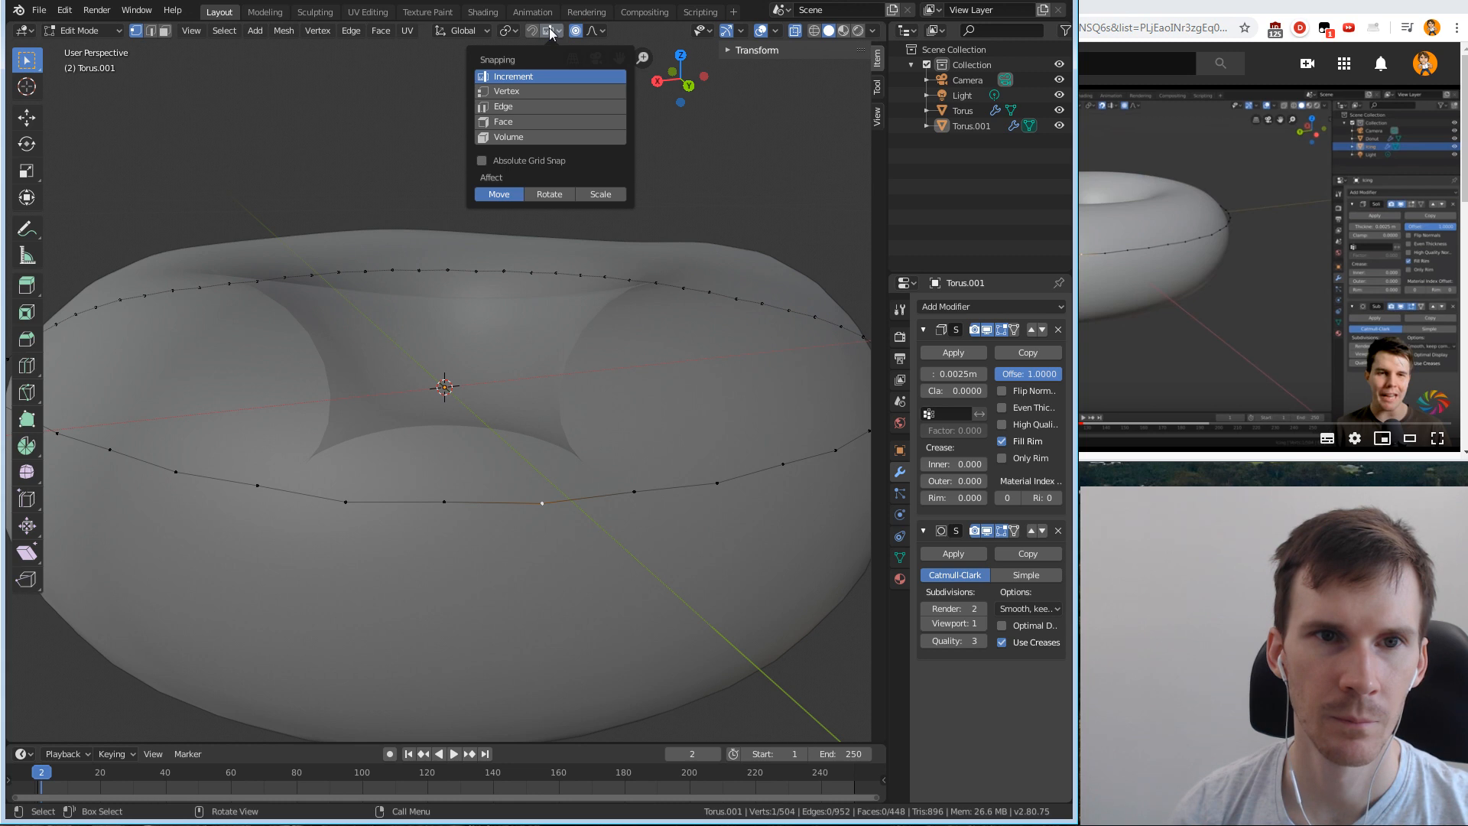
{"action": "left_click", "coordinate": [1210, 278]}
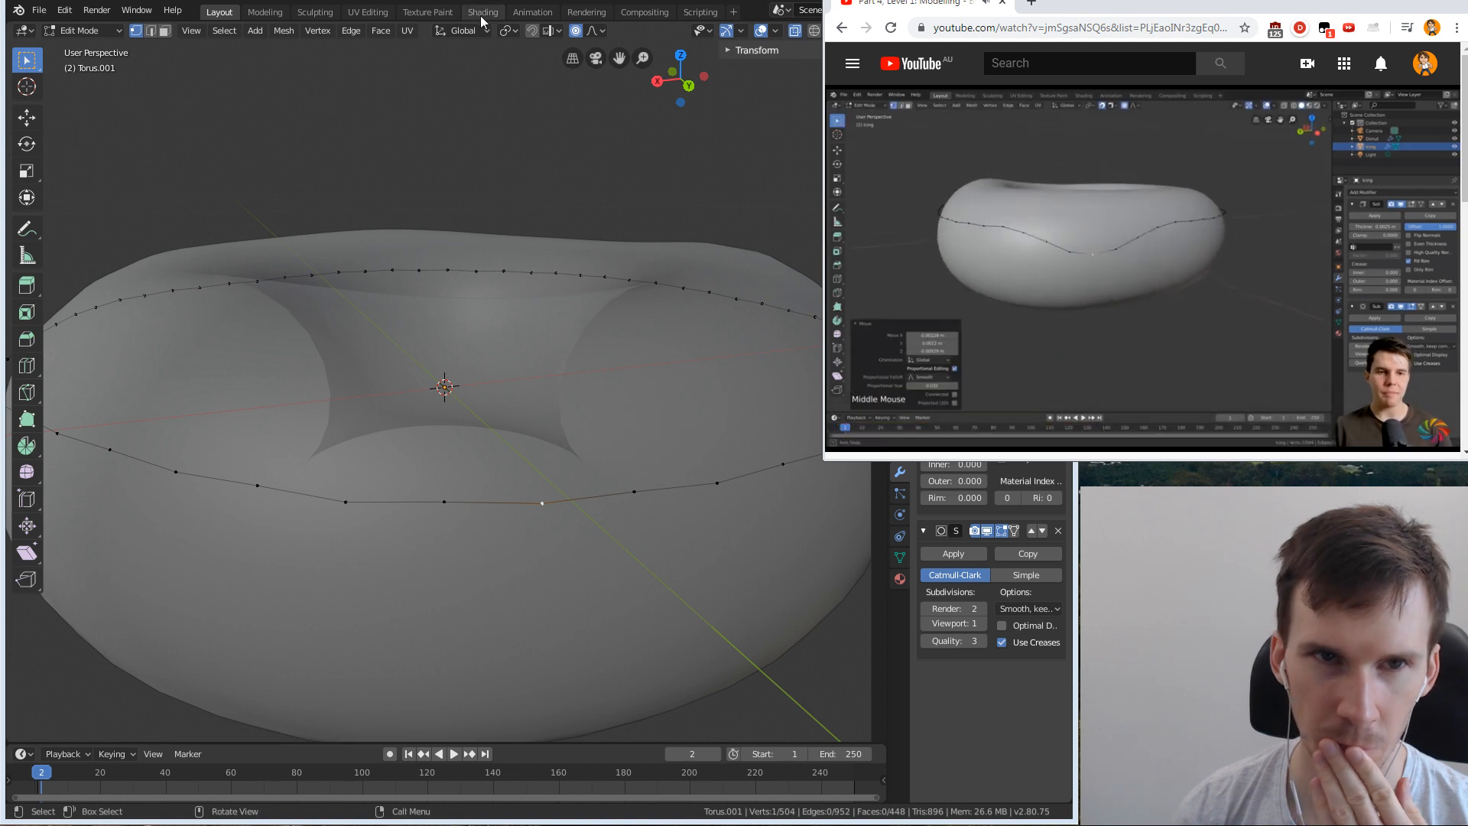
{"action": "left_click", "coordinate": [550, 31]}
{"action": "left_click", "coordinate": [532, 123]}
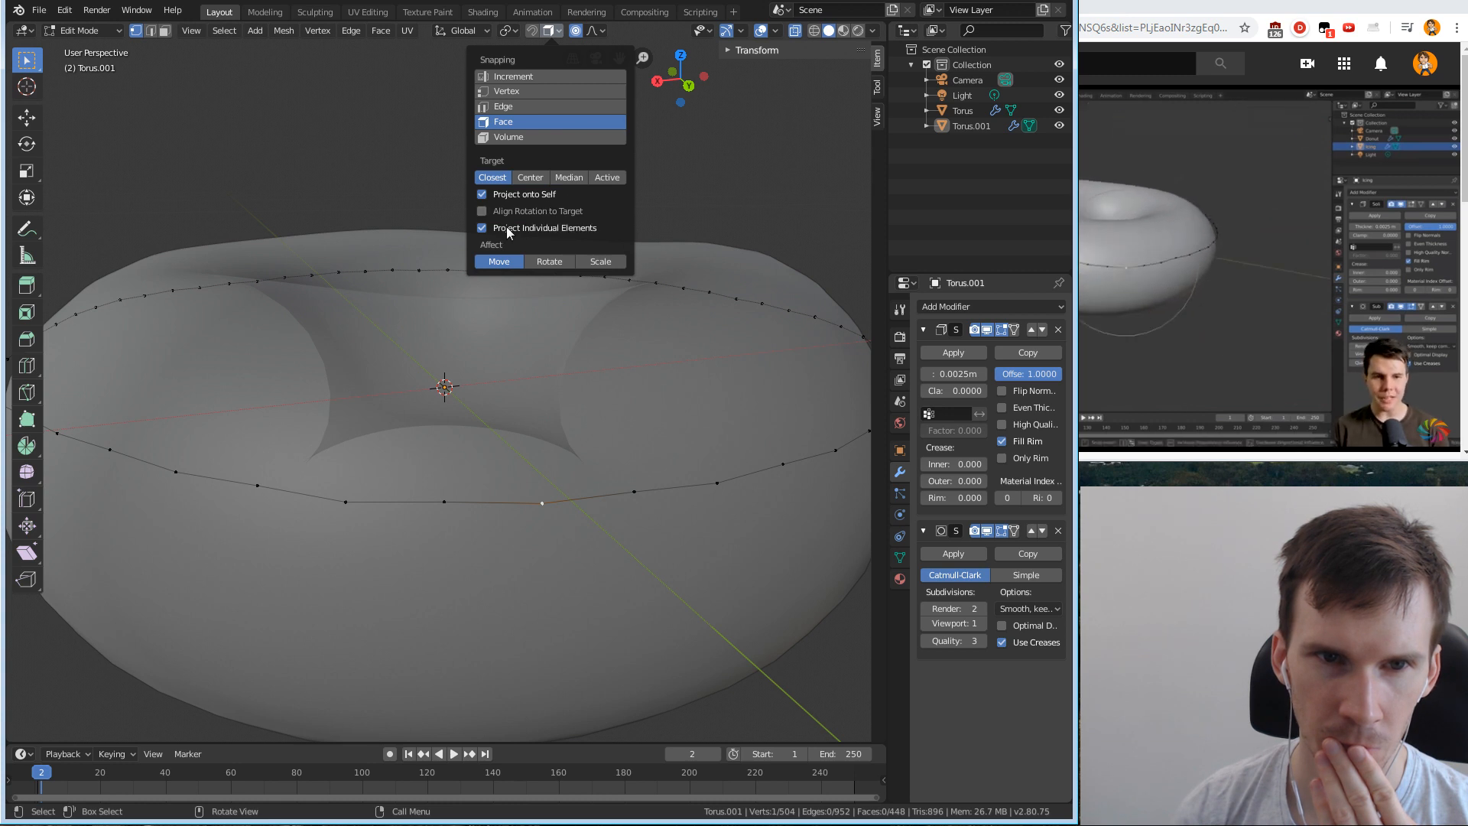
Replay the tutorial's snapping explanation from about 5:07 and pause it at 5:11.
{"action": "left_click", "coordinate": [1166, 263]}
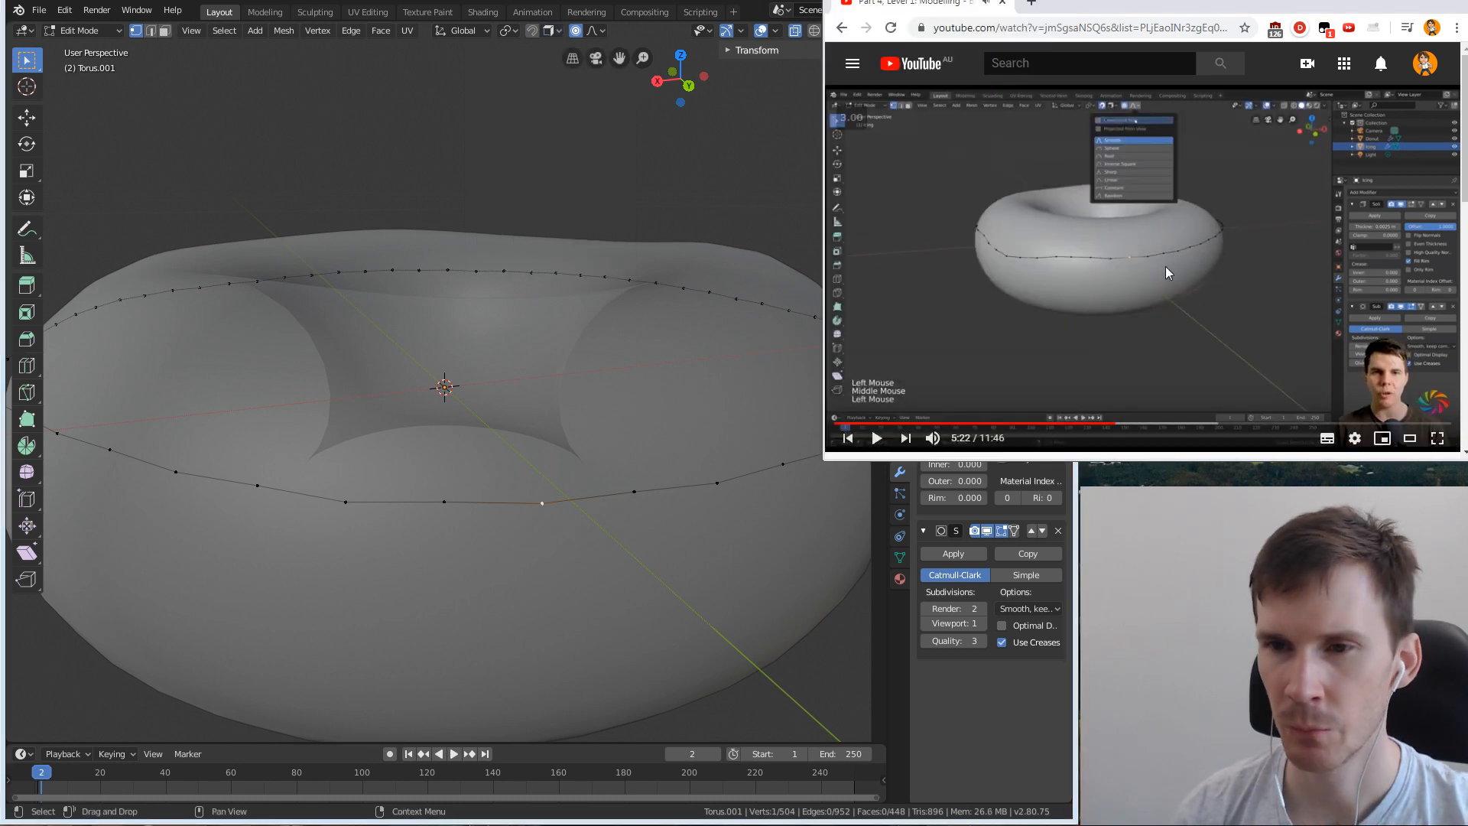
{"action": "left_click", "coordinate": [1121, 260]}
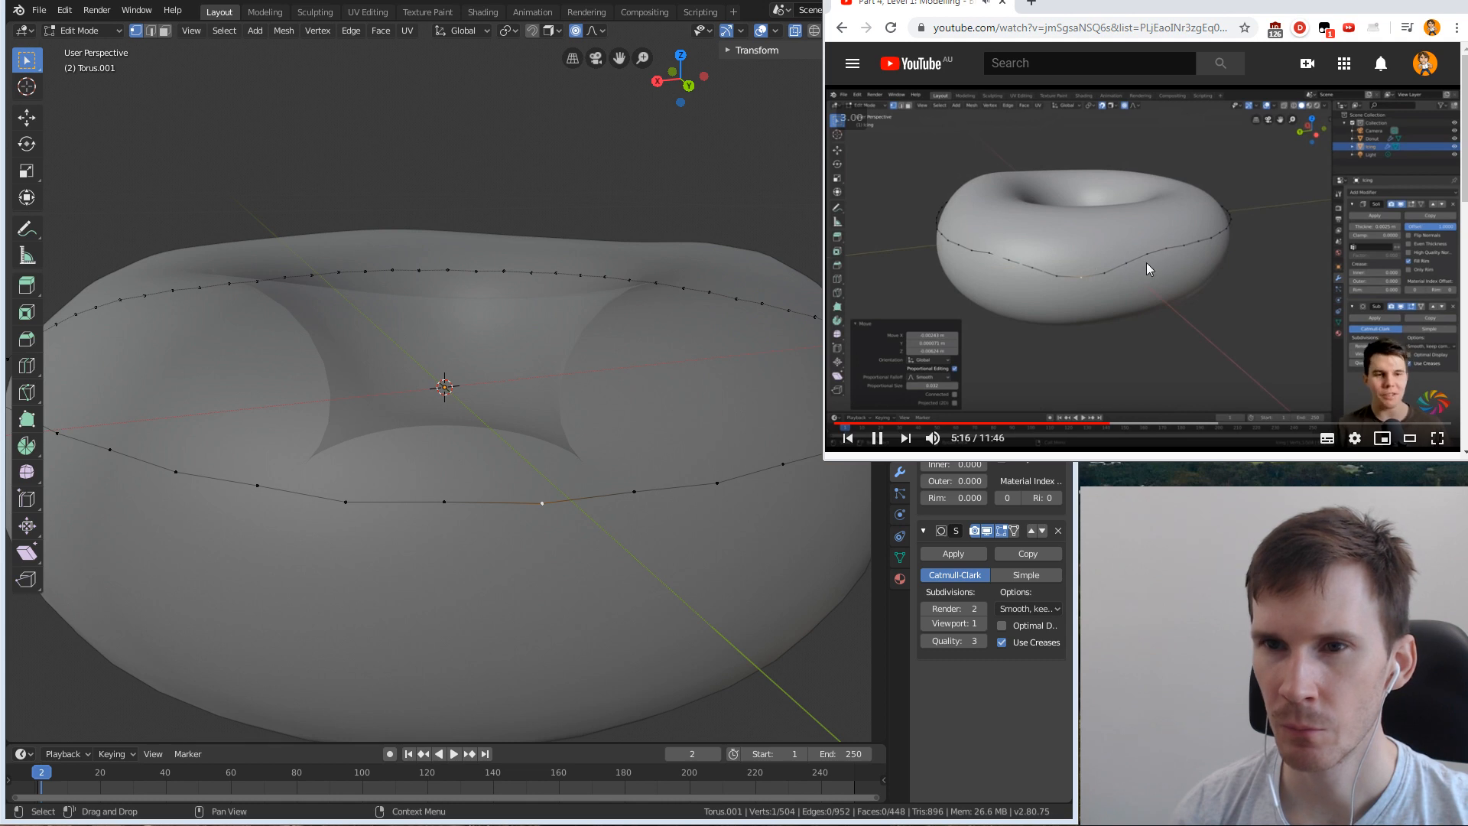
{"action": "key", "text": "Left"}
{"action": "key", "text": "Left"}
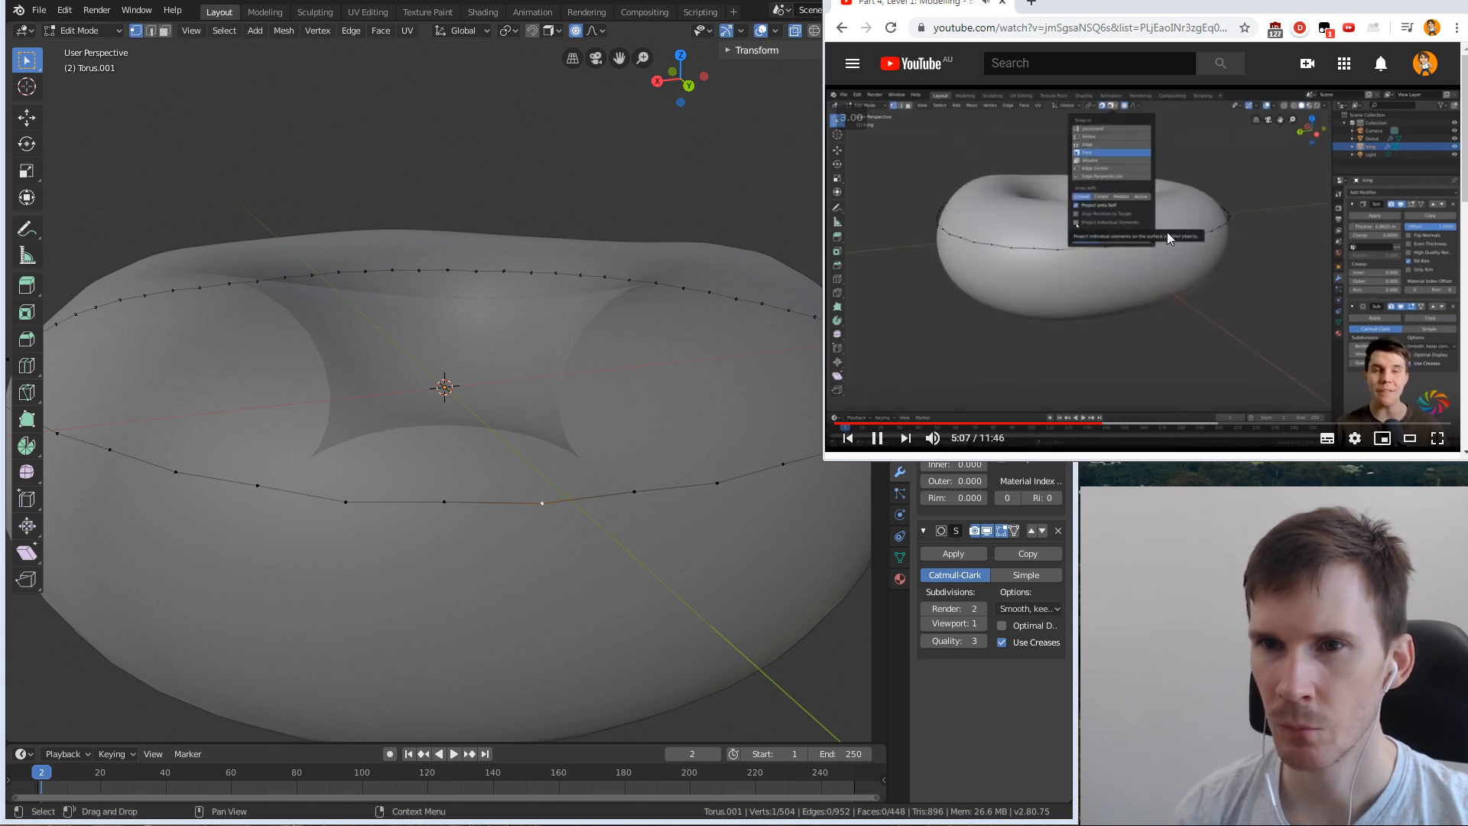
{"action": "left_click", "coordinate": [1115, 230]}
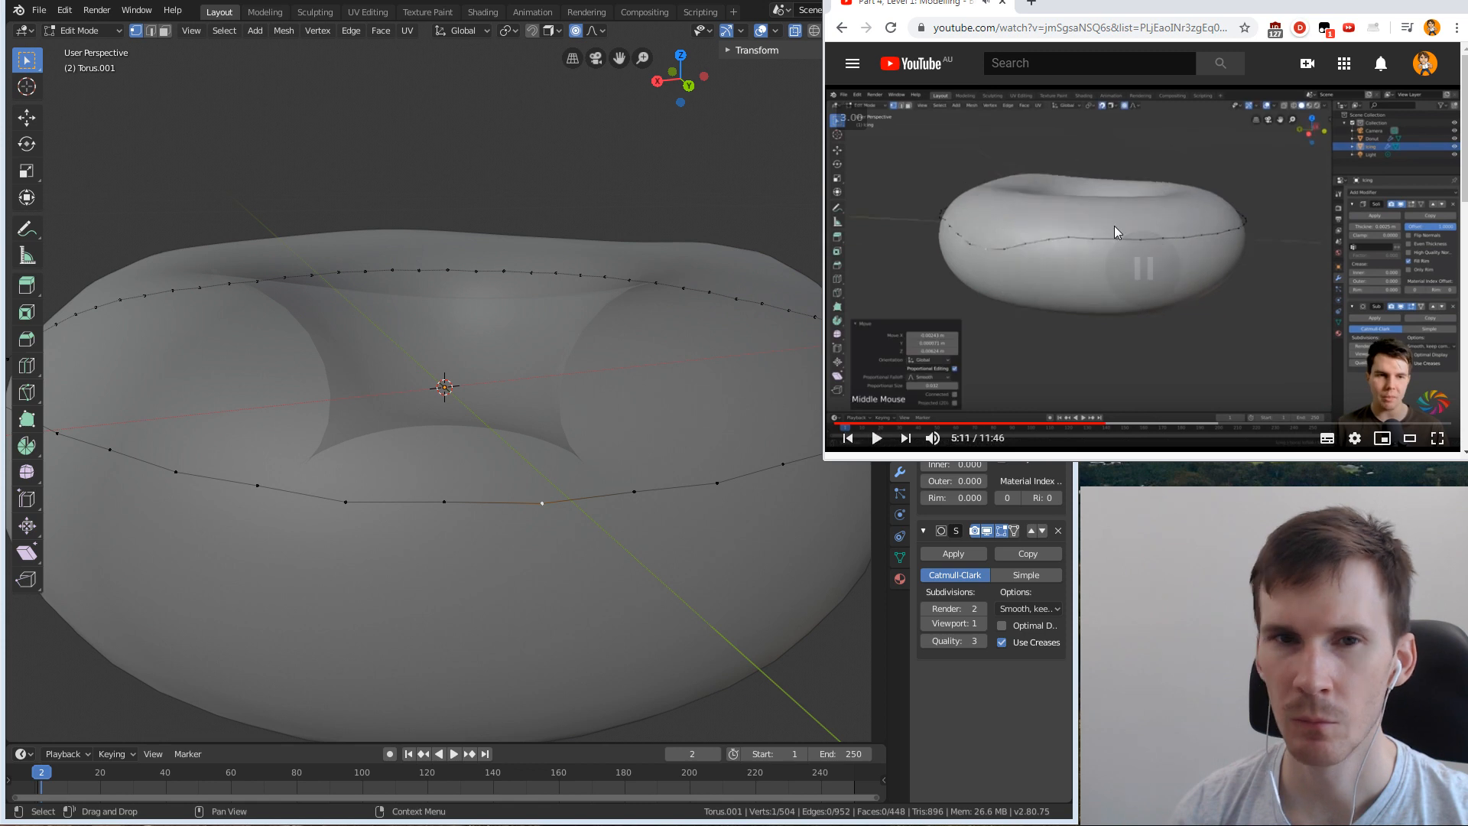
Return to Blender, recheck the snapping options, and pull the selected front rim vertex down about 0.0034 m with smooth proportional size 0.021.
{"action": "left_click", "coordinate": [744, 151]}
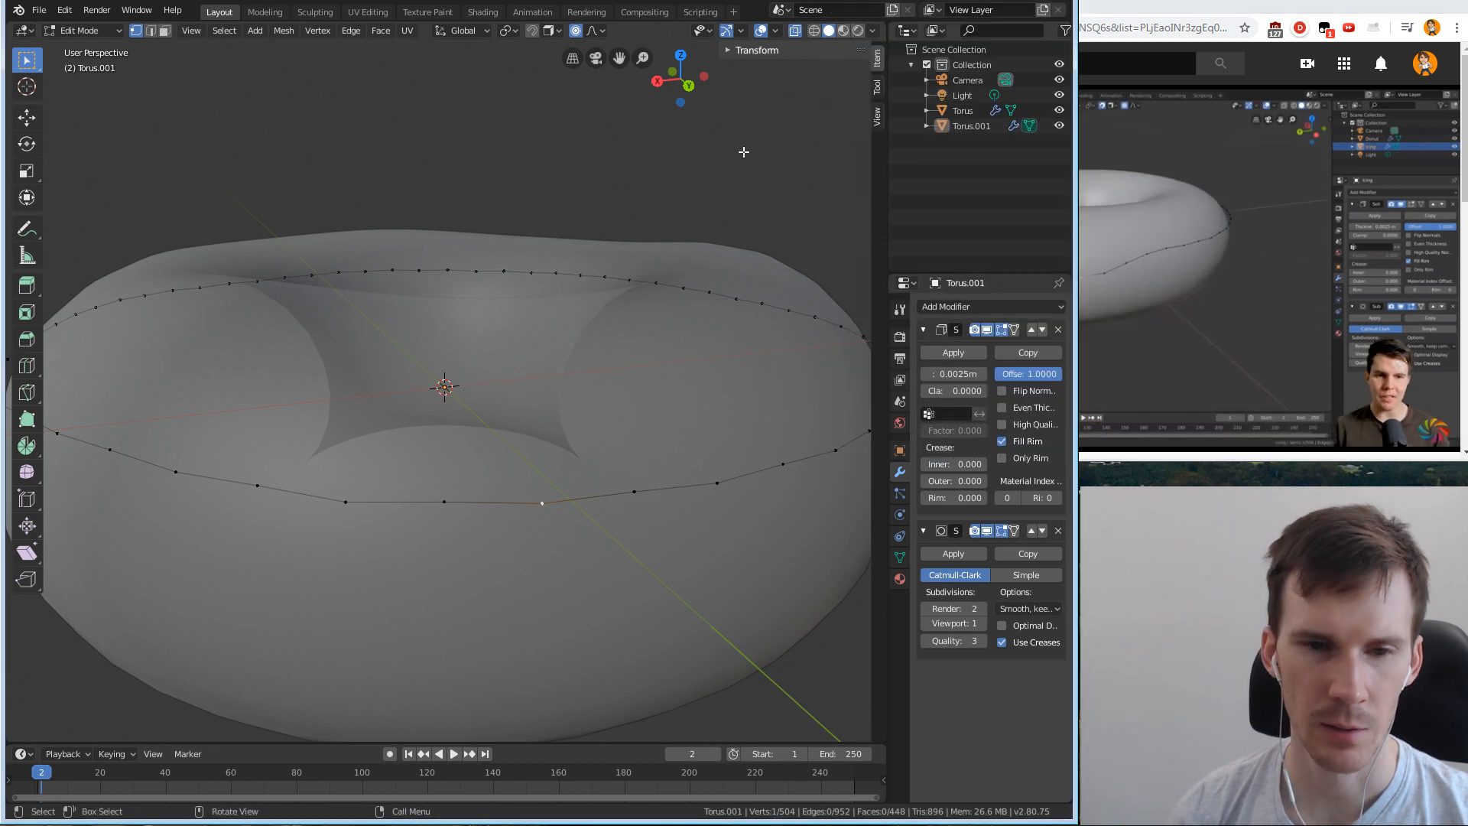
{"action": "left_click", "coordinate": [555, 28]}
{"action": "left_click", "coordinate": [555, 27]}
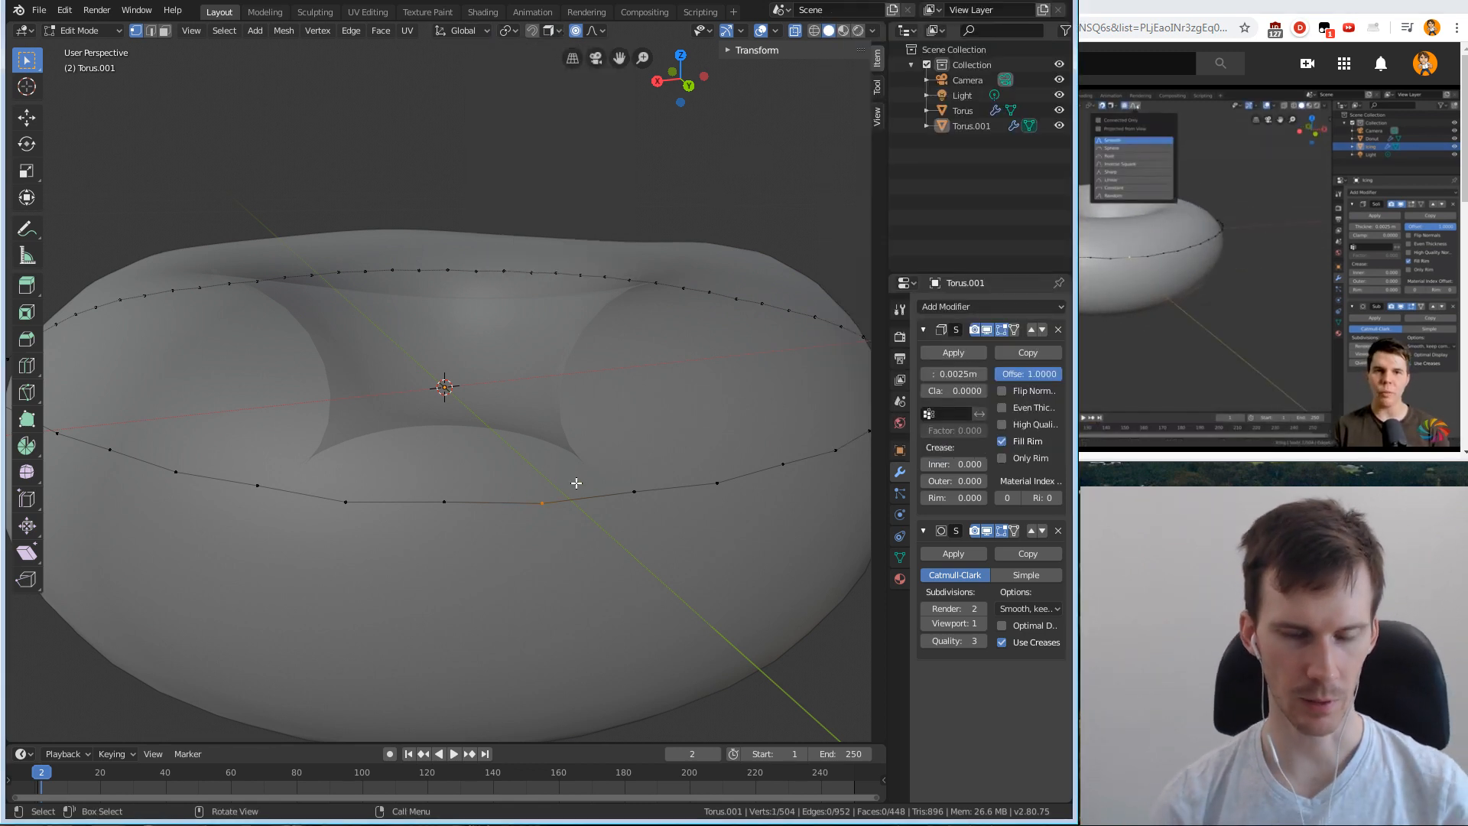
{"action": "left_click_drag", "start_coordinate": [573, 508], "coordinate": [566, 551]}
{"action": "scroll", "coordinate": [571, 518], "scroll_direction": "up", "scroll_amount": 7}
{"action": "middle_click_drag", "start_coordinate": [567, 550], "coordinate": [557, 496]}
{"action": "scroll", "coordinate": [557, 497], "scroll_direction": "down", "scroll_amount": 4}
Pull two adjacent rim vertices down about 0.0029 m, and shift a single vertex on another side of the rim.
{"action": "left_click", "coordinate": [642, 419]}
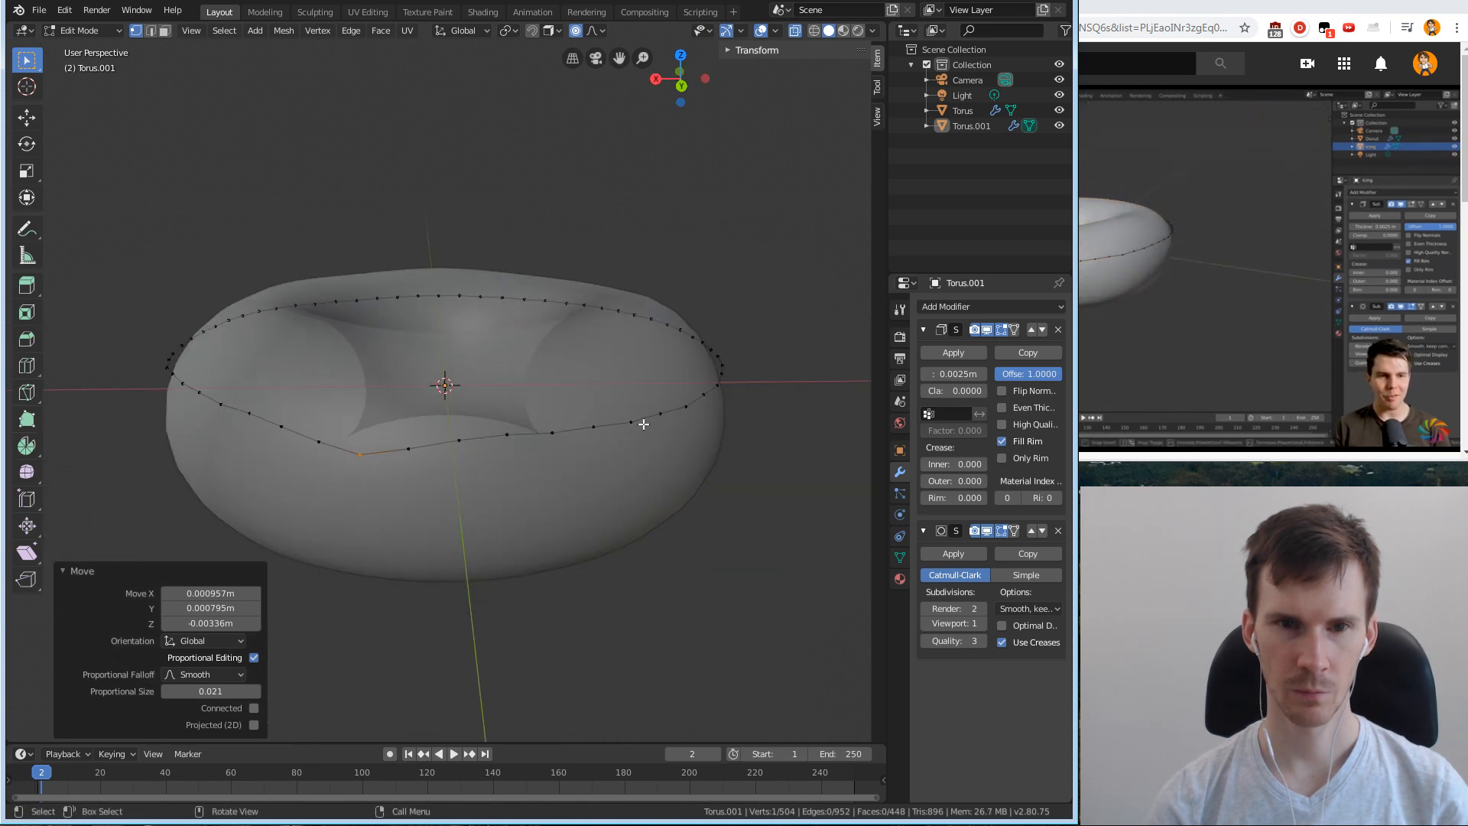
{"action": "key", "text": "g"}
{"action": "left_click", "coordinate": [672, 458]}
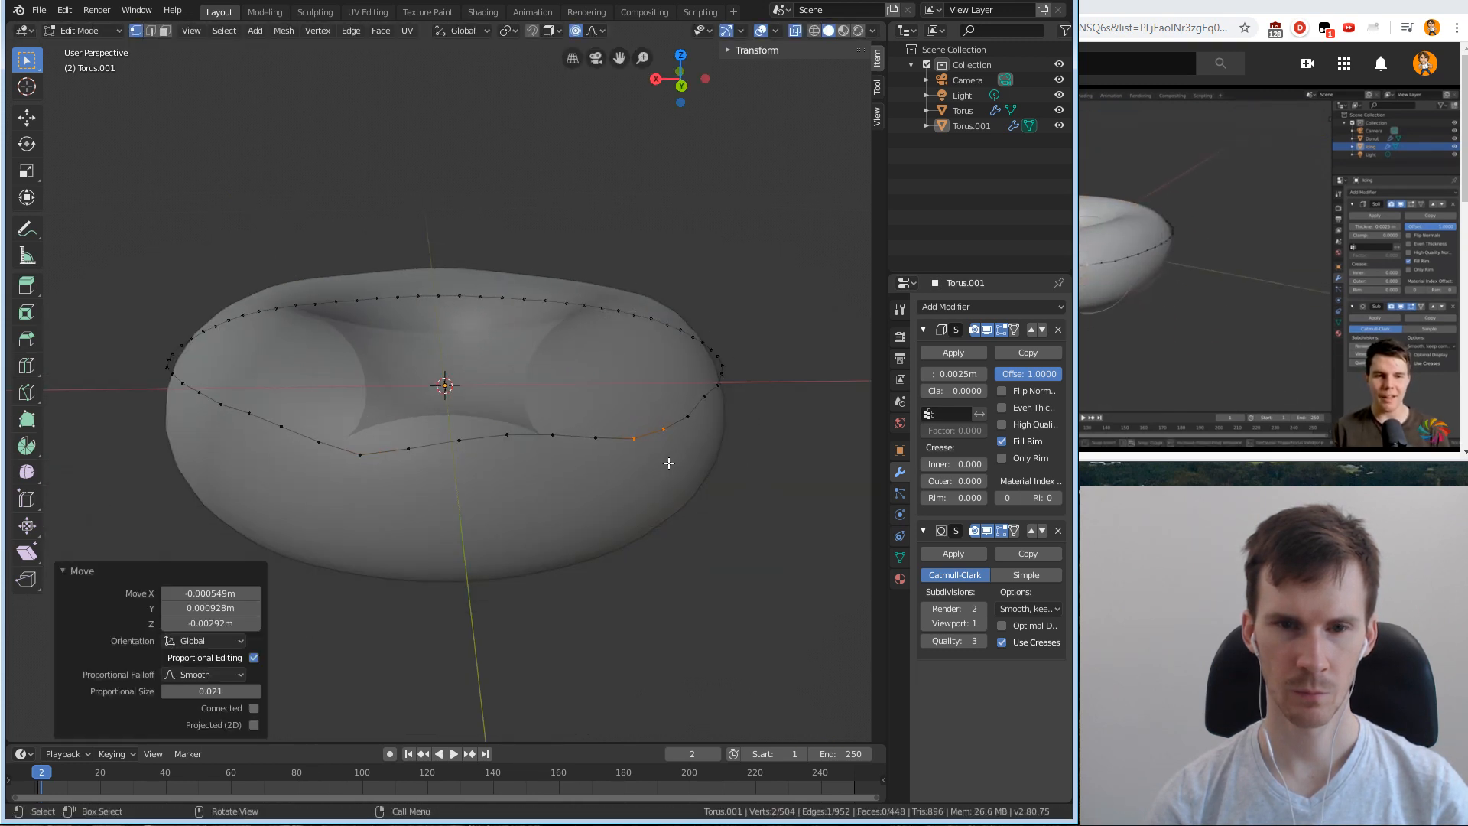
{"action": "middle_click_drag", "start_coordinate": [695, 393], "coordinate": [497, 443]}
{"action": "left_click", "coordinate": [483, 448]}
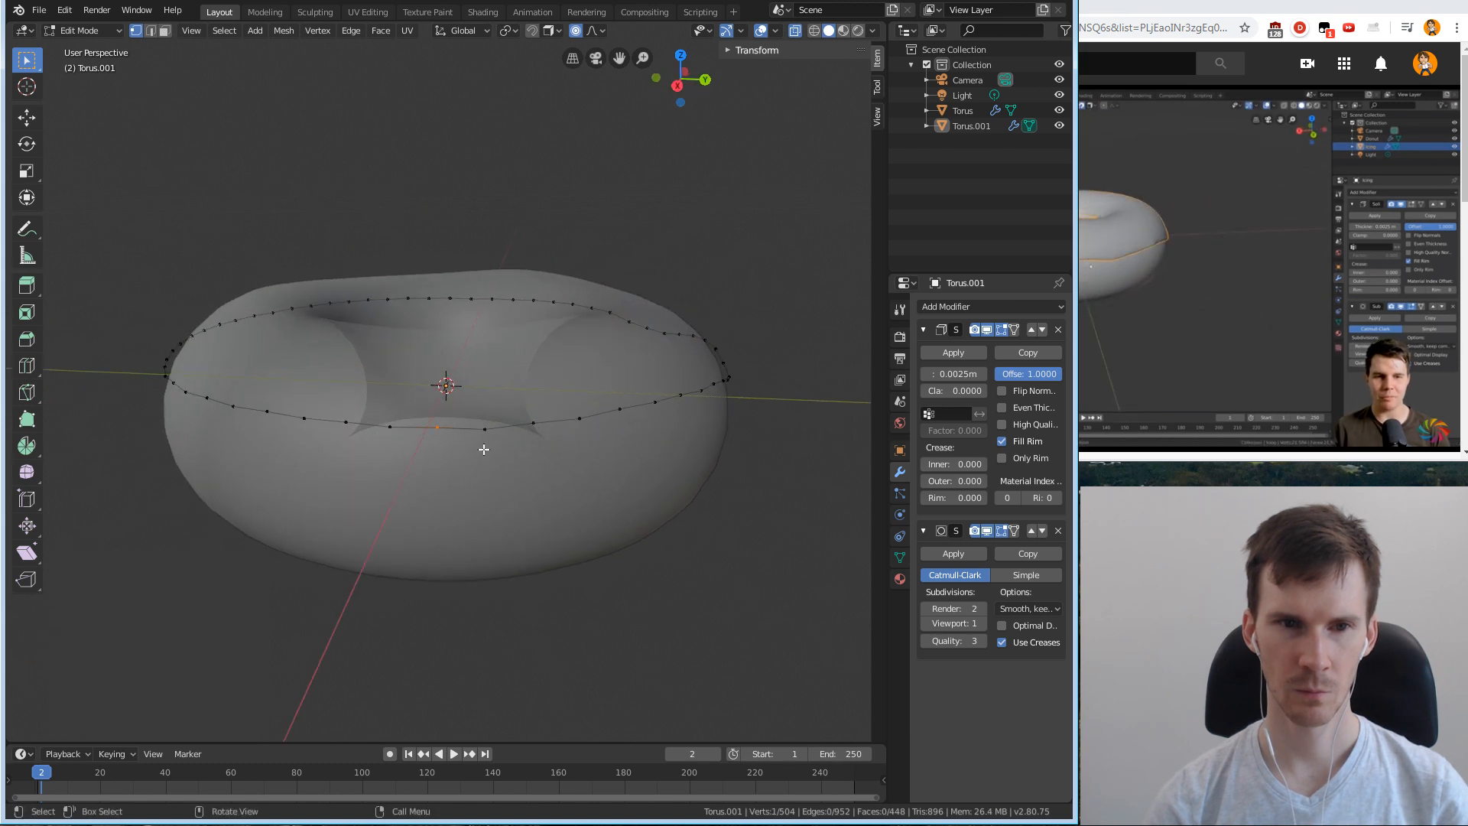
{"action": "key", "text": "g"}
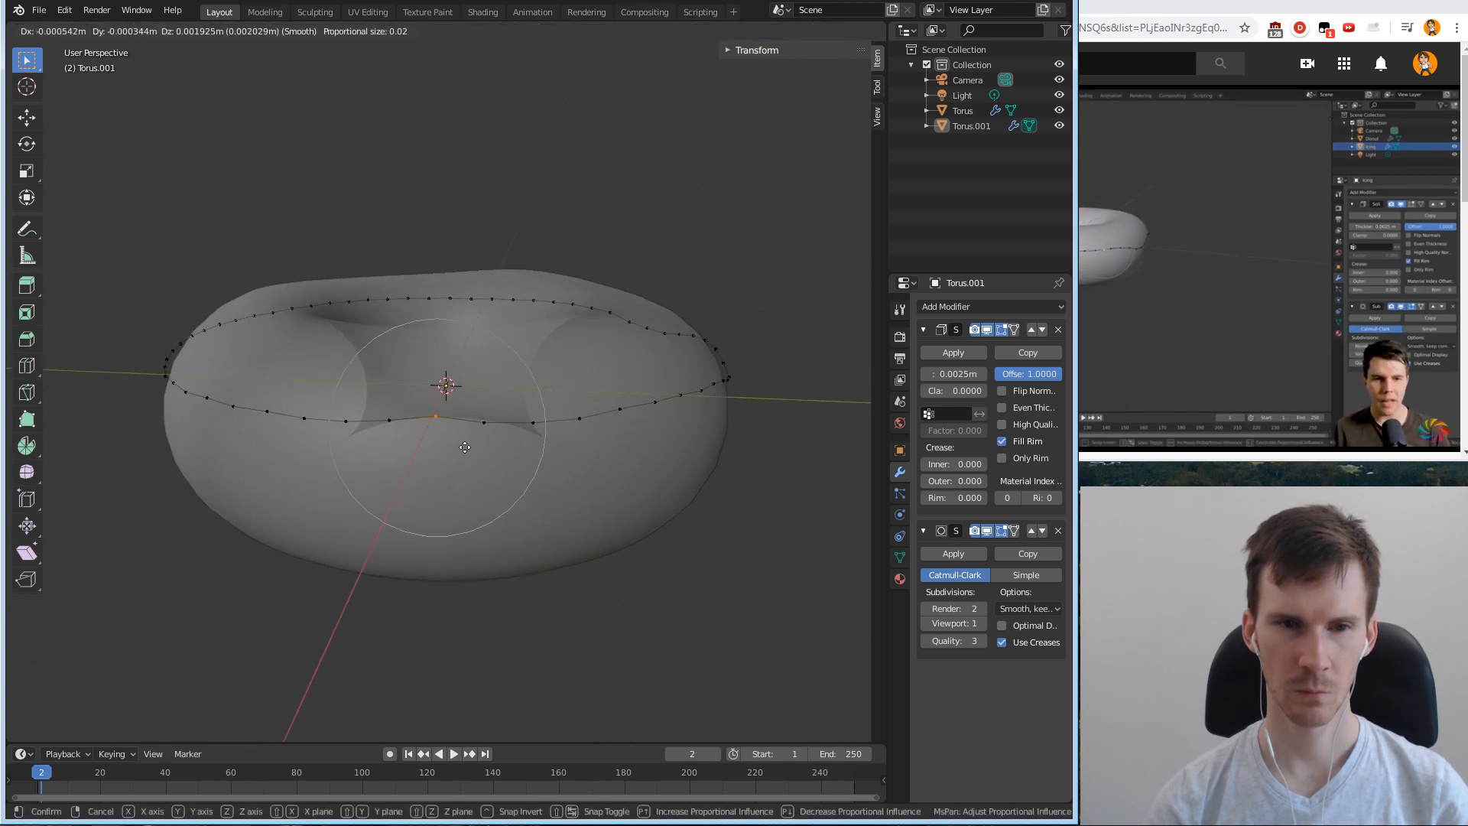
{"action": "left_click", "coordinate": [458, 453]}
Pull another adjacent pair of rim vertices down about 0.0025 m and a single vertex further around down about 0.0027 m, using proportional size 0.019.
{"action": "middle_click_drag", "start_coordinate": [459, 453], "coordinate": [480, 475]}
{"action": "left_click", "coordinate": [402, 506]}
{"action": "left_click", "coordinate": [448, 504], "text": "shift"}
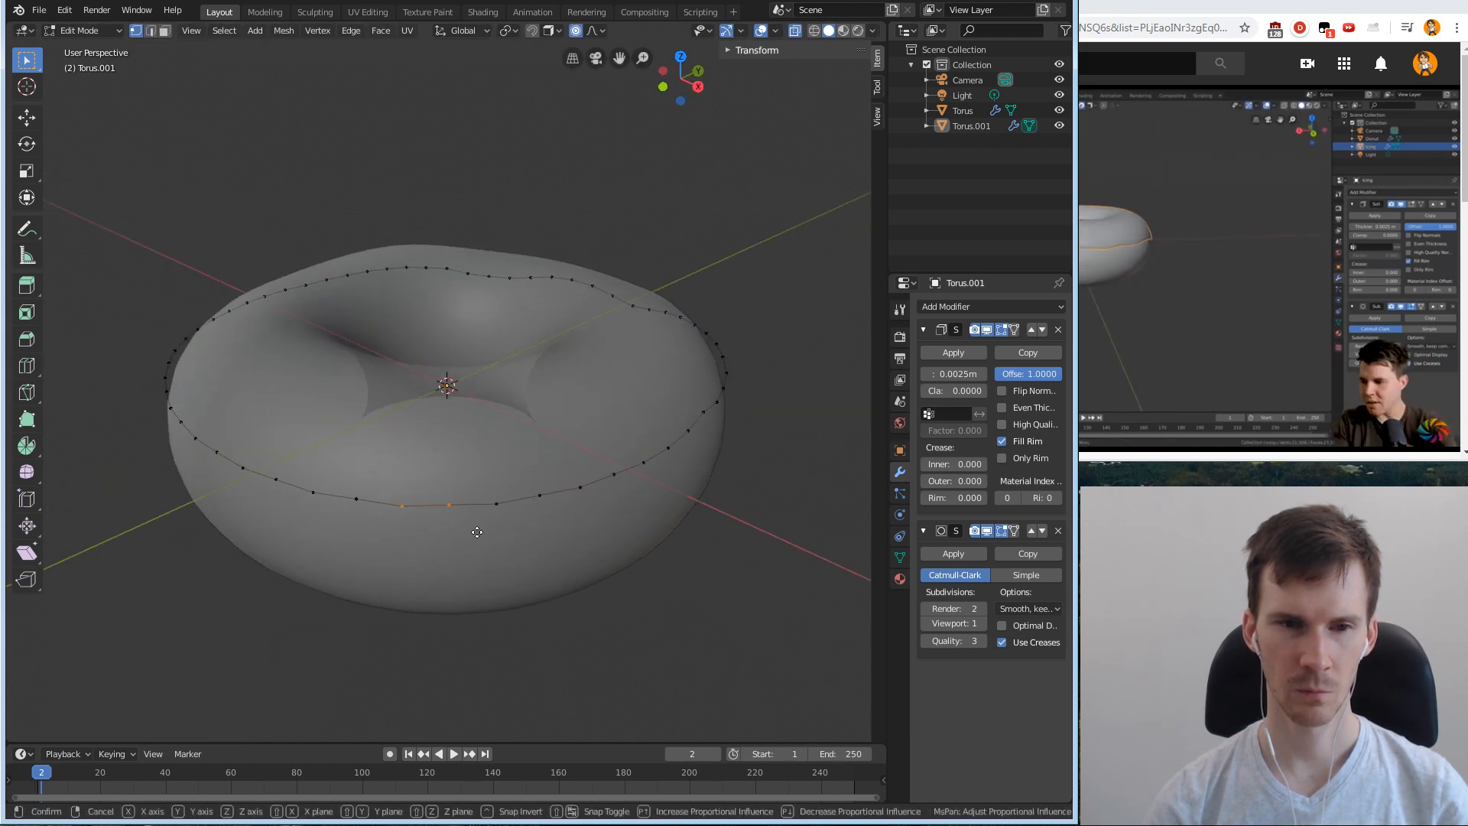
{"action": "key", "text": "g"}
{"action": "left_click", "coordinate": [457, 541]}
{"action": "middle_click_drag", "start_coordinate": [457, 541], "coordinate": [403, 469]}
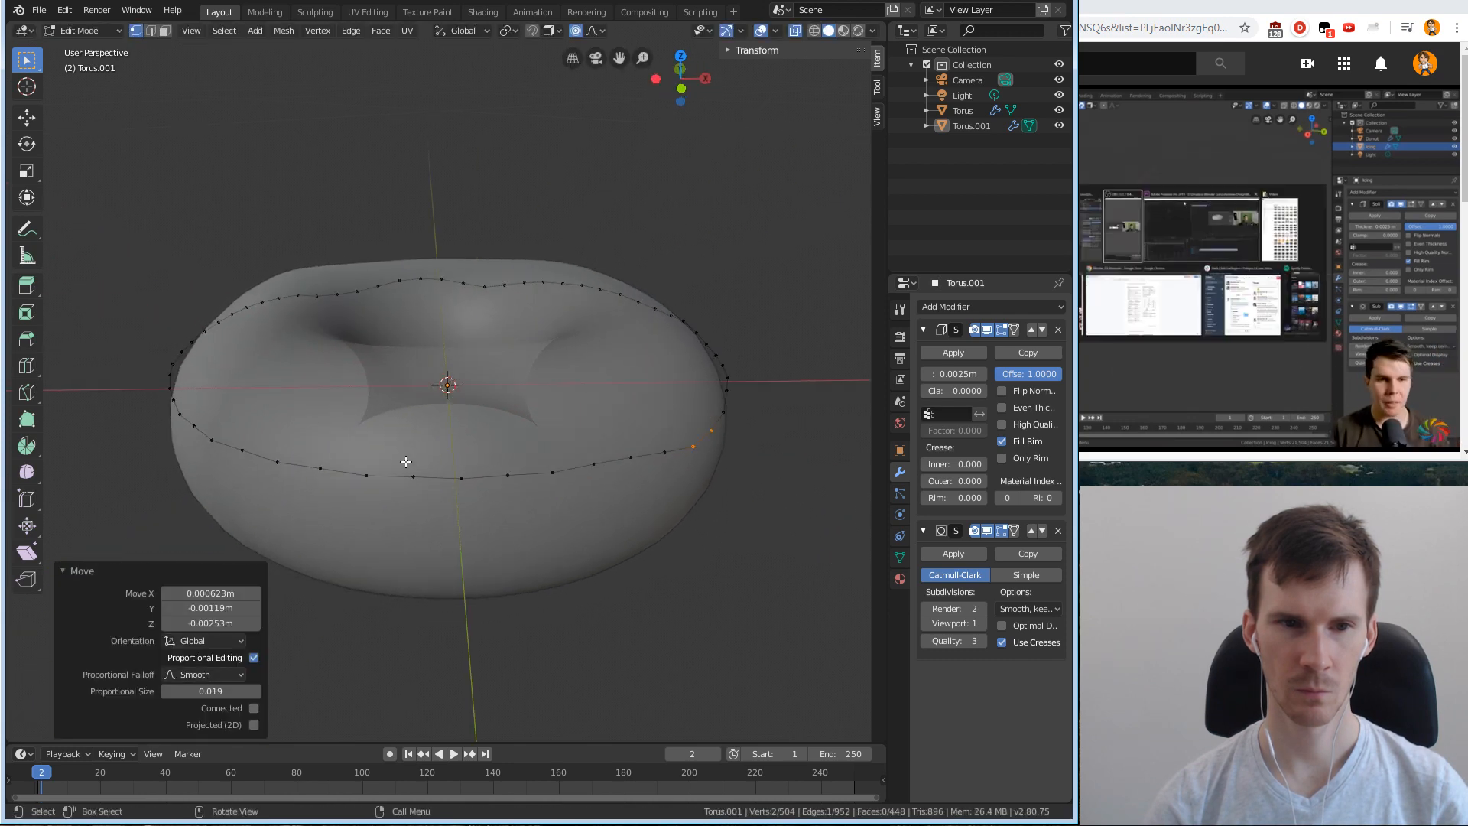
{"action": "left_click", "coordinate": [403, 480]}
{"action": "key", "text": "g"}
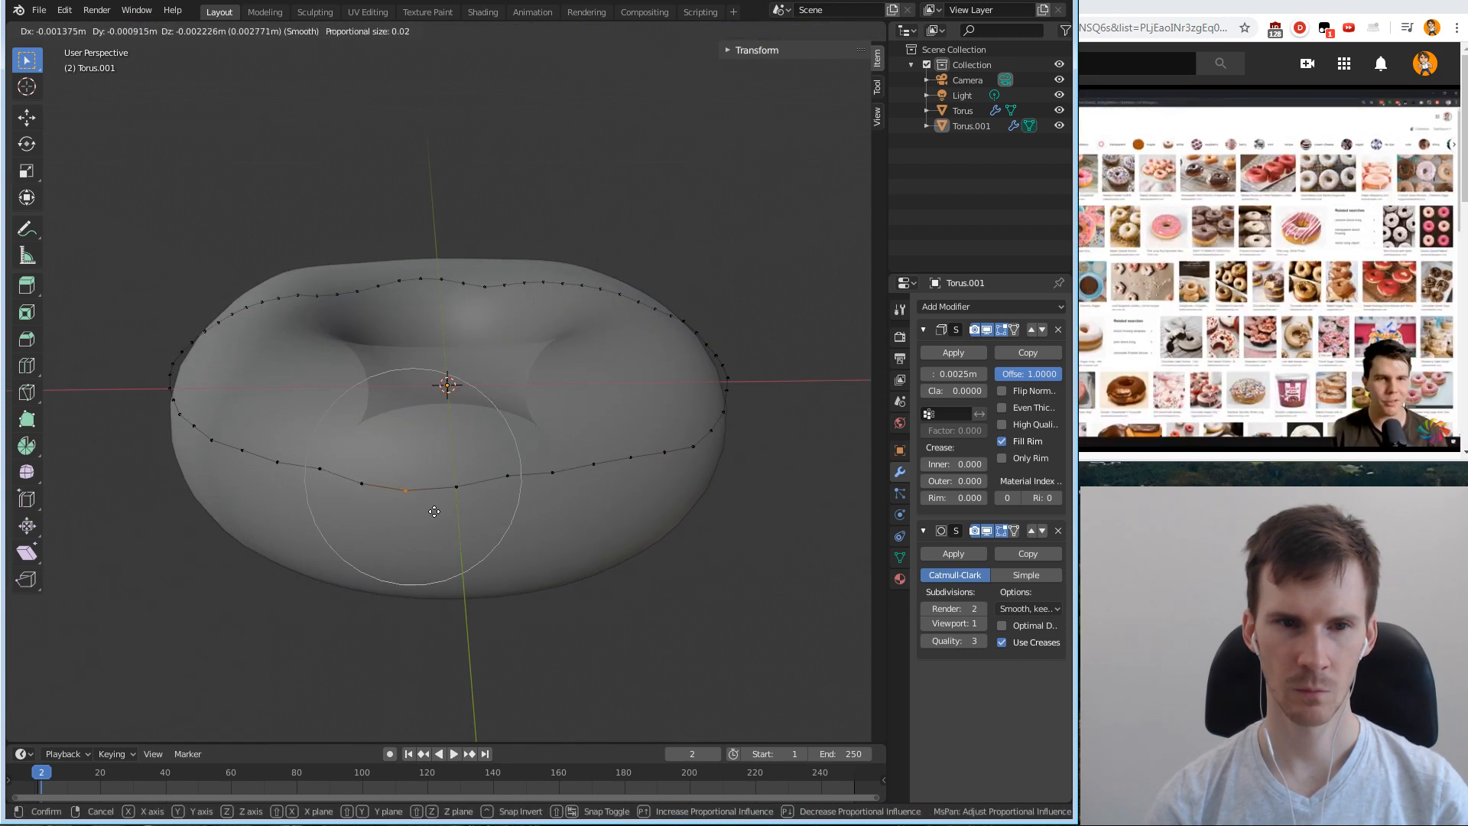
{"action": "left_click", "coordinate": [435, 515]}
Lower more single vertices along the next stretch of the rim, the last by about 0.0015 m, with smooth proportional editing.
{"action": "middle_click_drag", "start_coordinate": [470, 493], "coordinate": [478, 493]}
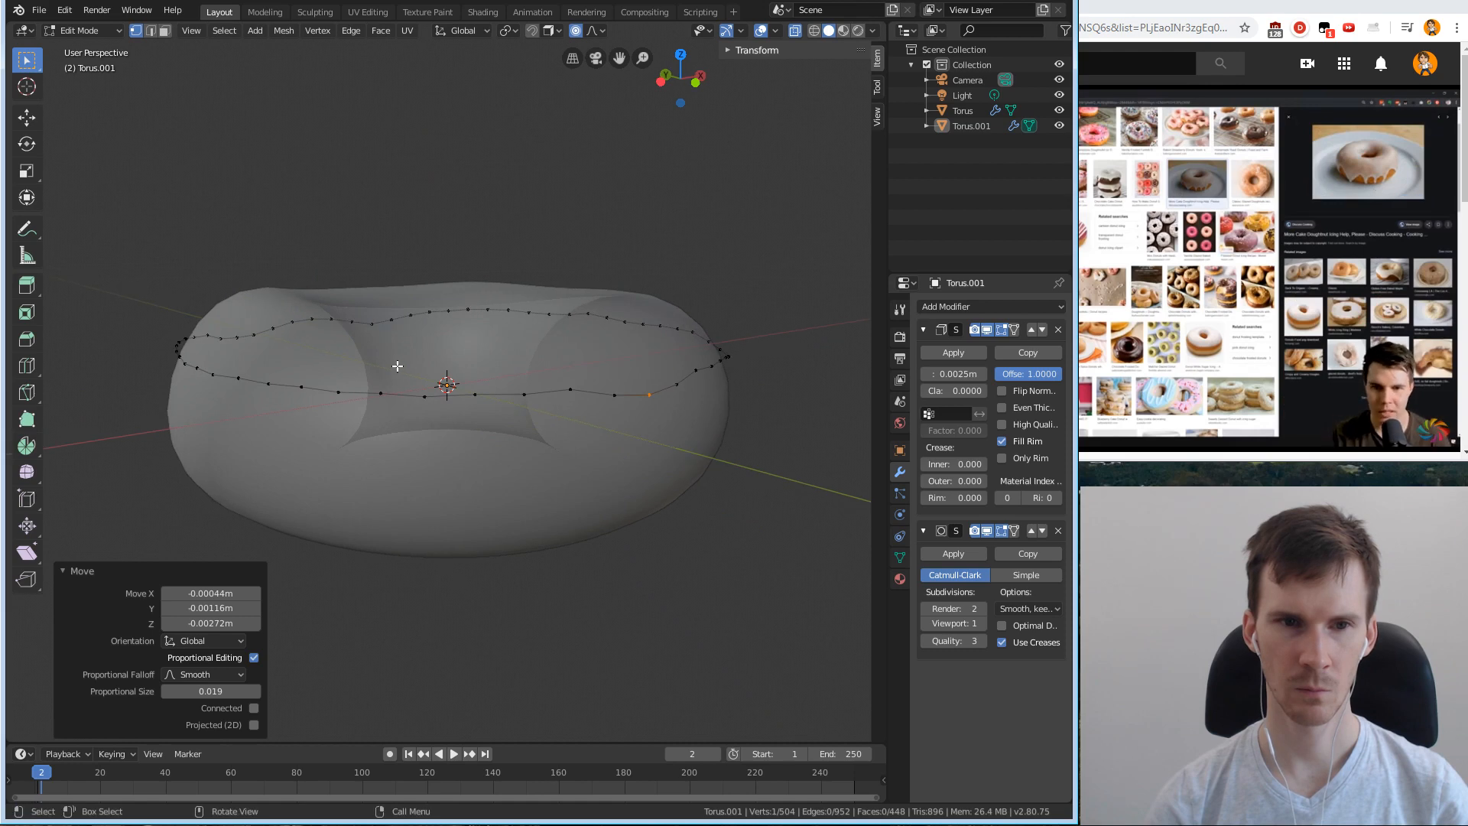
{"action": "left_click", "coordinate": [441, 406]}
{"action": "key", "text": "g"}
{"action": "left_click", "coordinate": [445, 401]}
{"action": "key", "text": "g"}
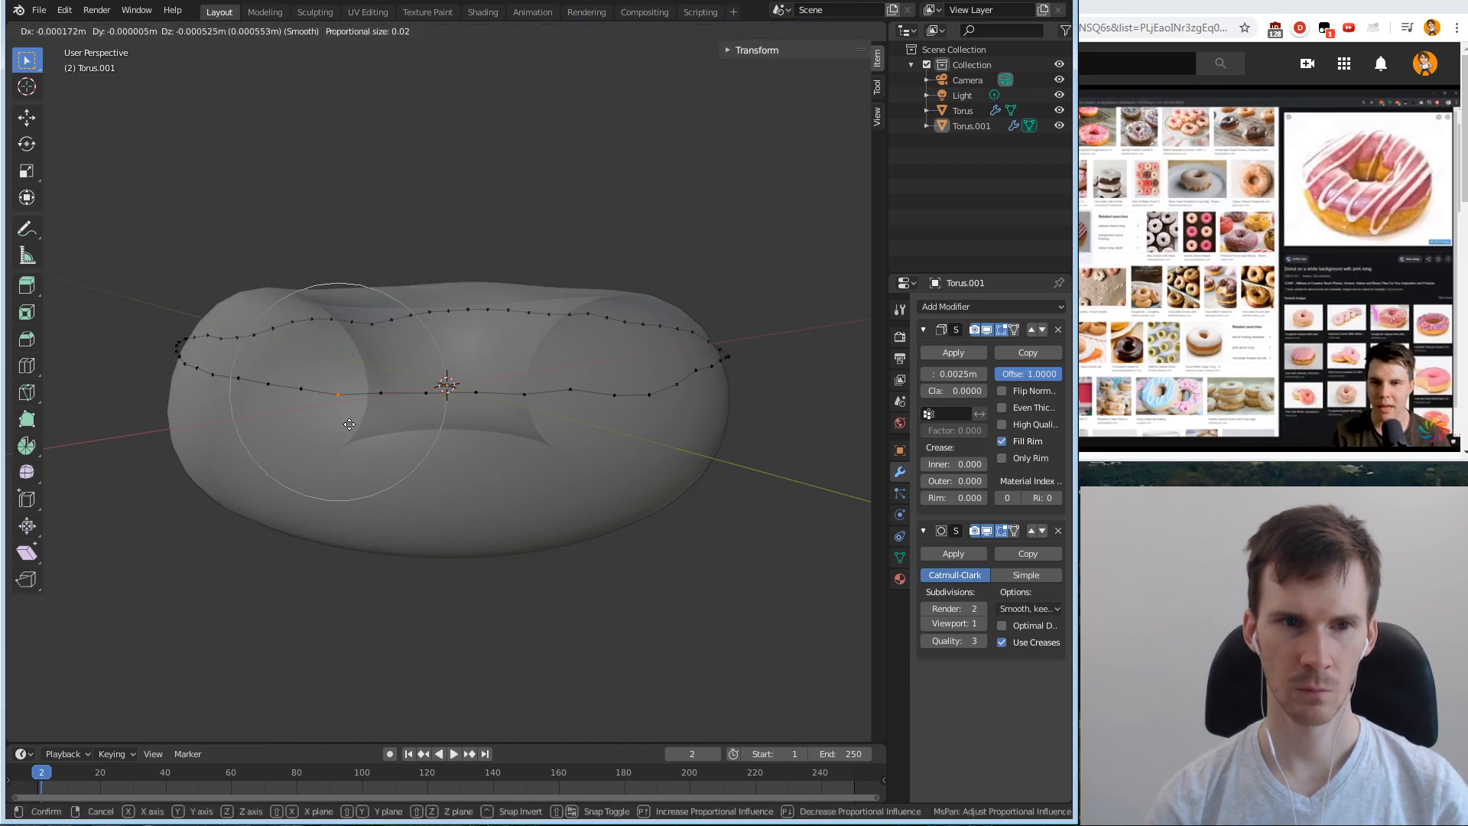
{"action": "left_click", "coordinate": [350, 426]}
{"action": "middle_click_drag", "start_coordinate": [350, 426], "coordinate": [307, 453]}
{"action": "left_click", "coordinate": [284, 402]}
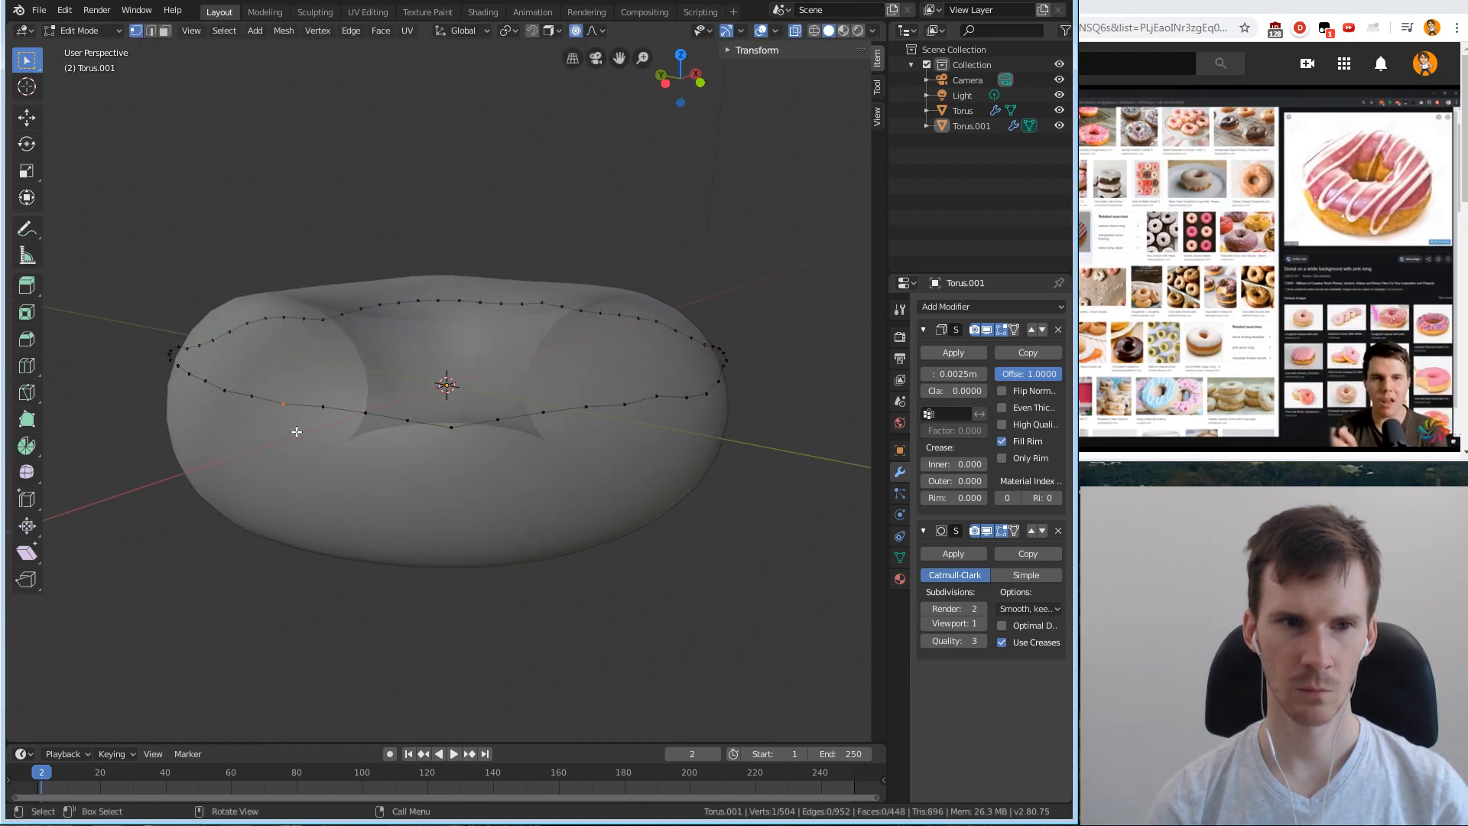
{"action": "key", "text": "g"}
{"action": "left_click", "coordinate": [357, 418]}
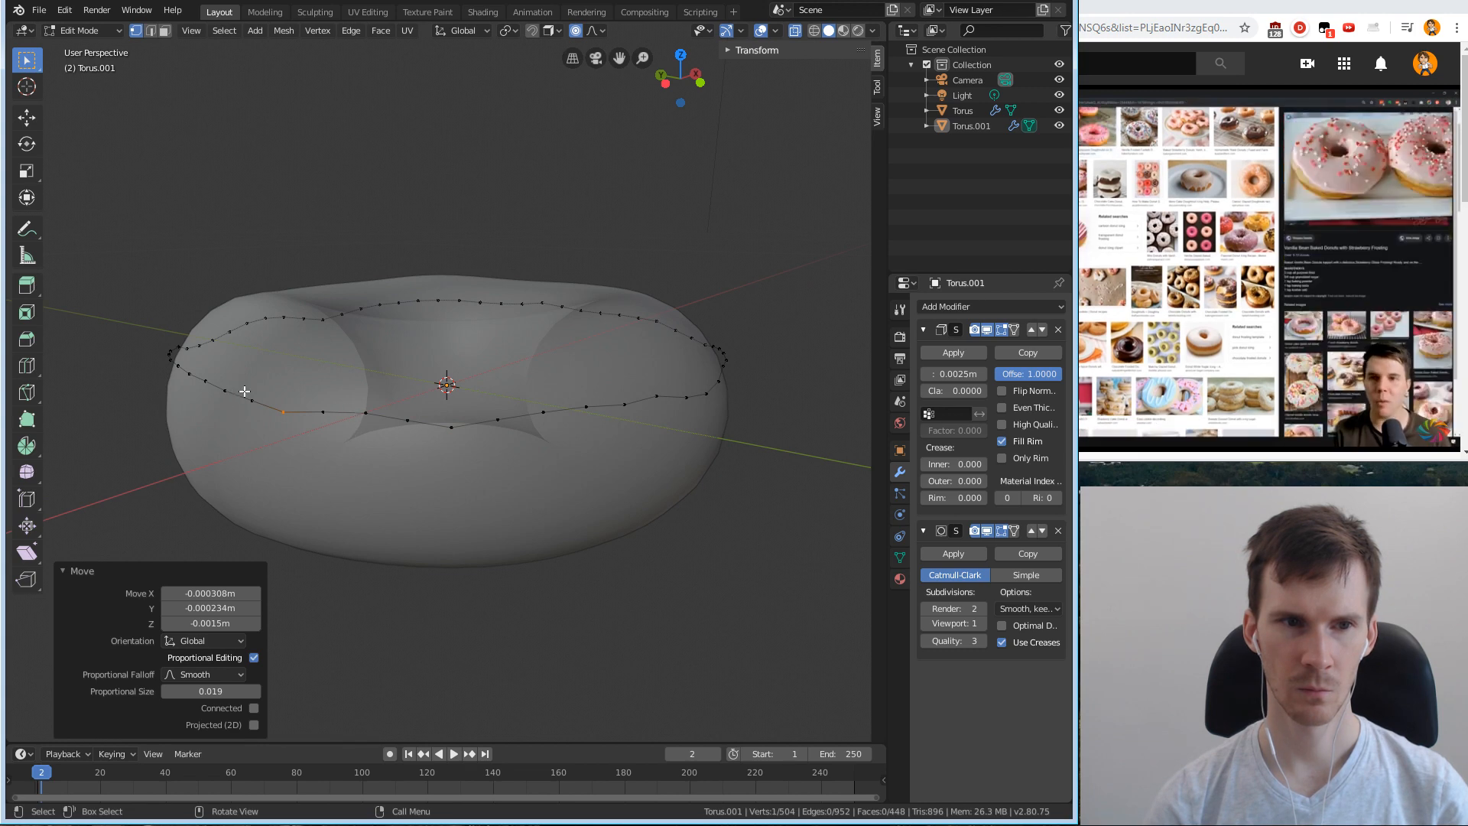
Pull one more rim vertex down about 0.0049 m with the proportional size enlarged to 0.023.
{"action": "middle_click_drag", "start_coordinate": [240, 391], "coordinate": [315, 390]}
{"action": "left_click", "coordinate": [319, 402]}
{"action": "key", "text": "g"}
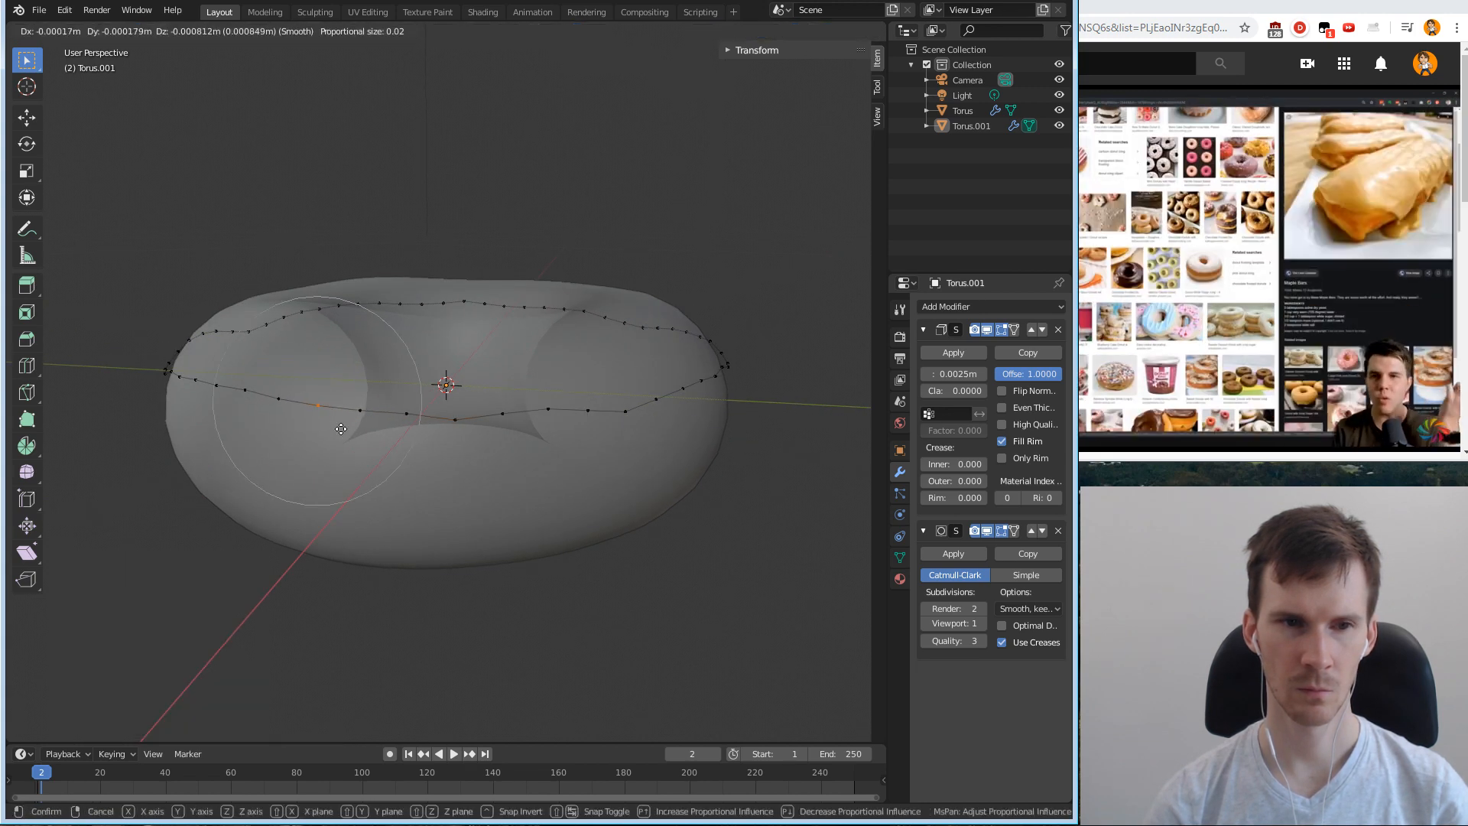
{"action": "scroll", "coordinate": [329, 438], "scroll_direction": "down", "scroll_amount": 1}
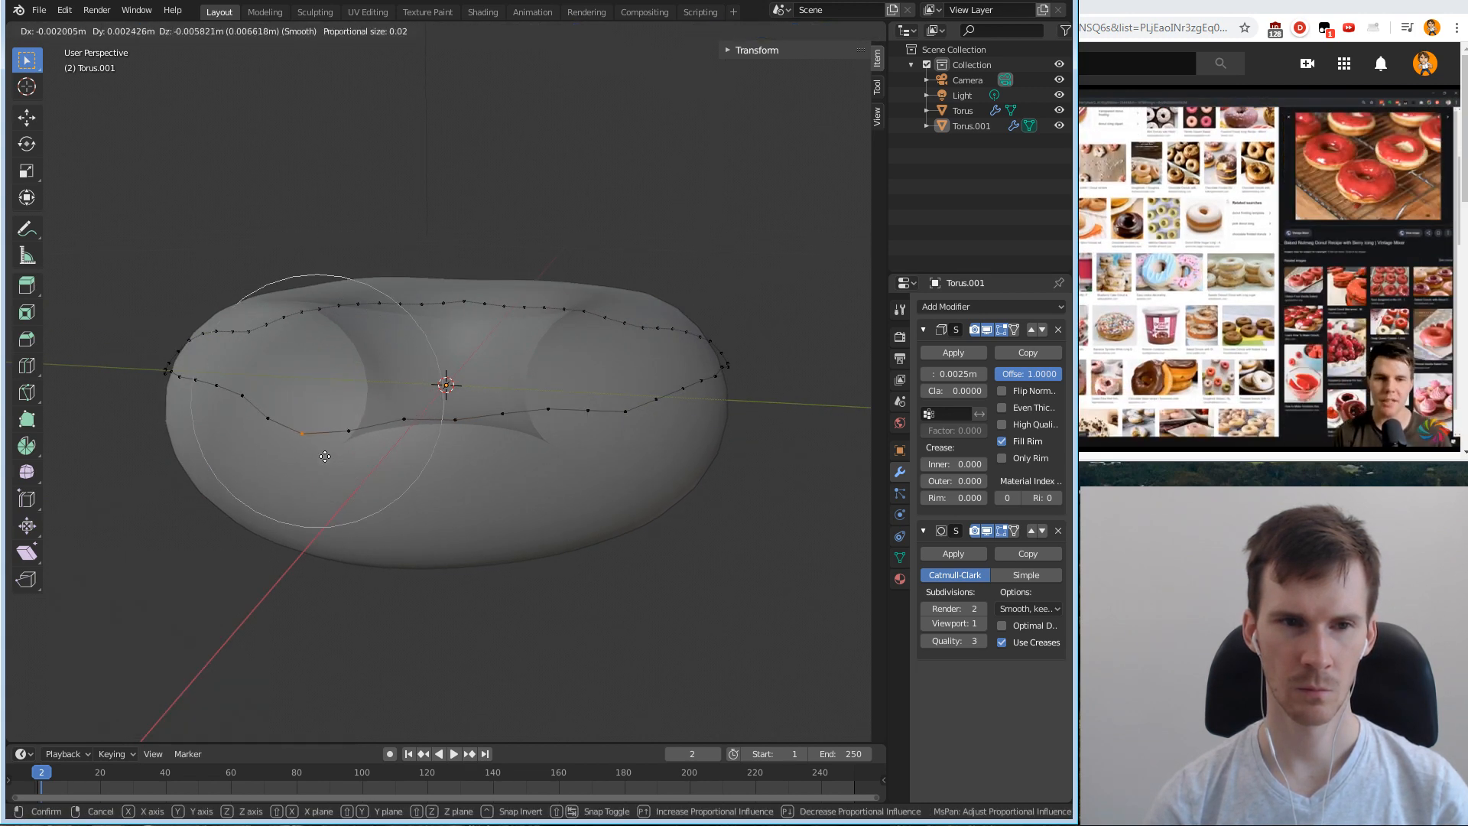
{"action": "key", "text": "z"}
{"action": "right_click", "coordinate": [384, 492]}
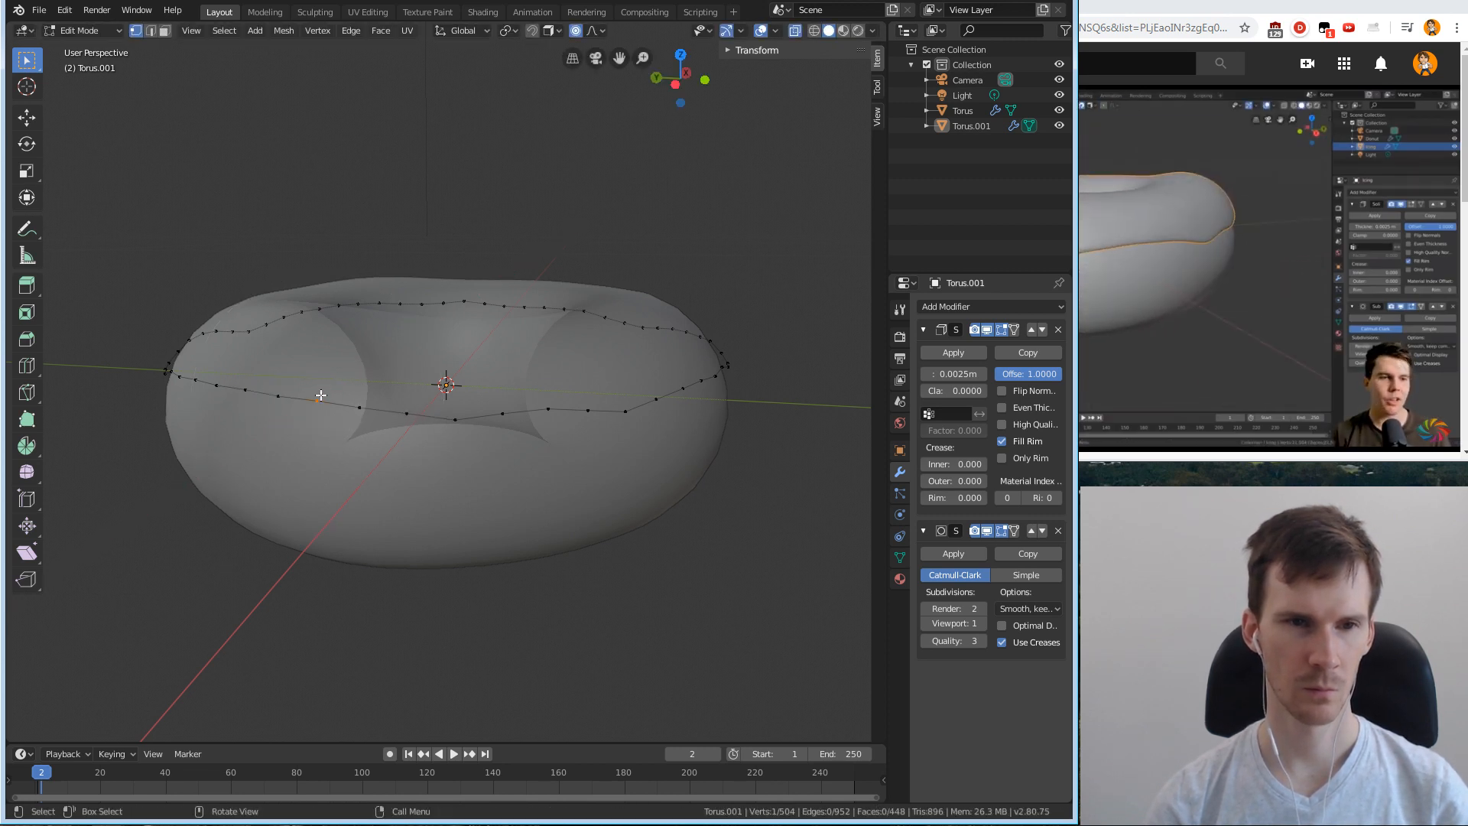
{"action": "key", "text": "g"}
{"action": "left_click", "coordinate": [322, 434]}
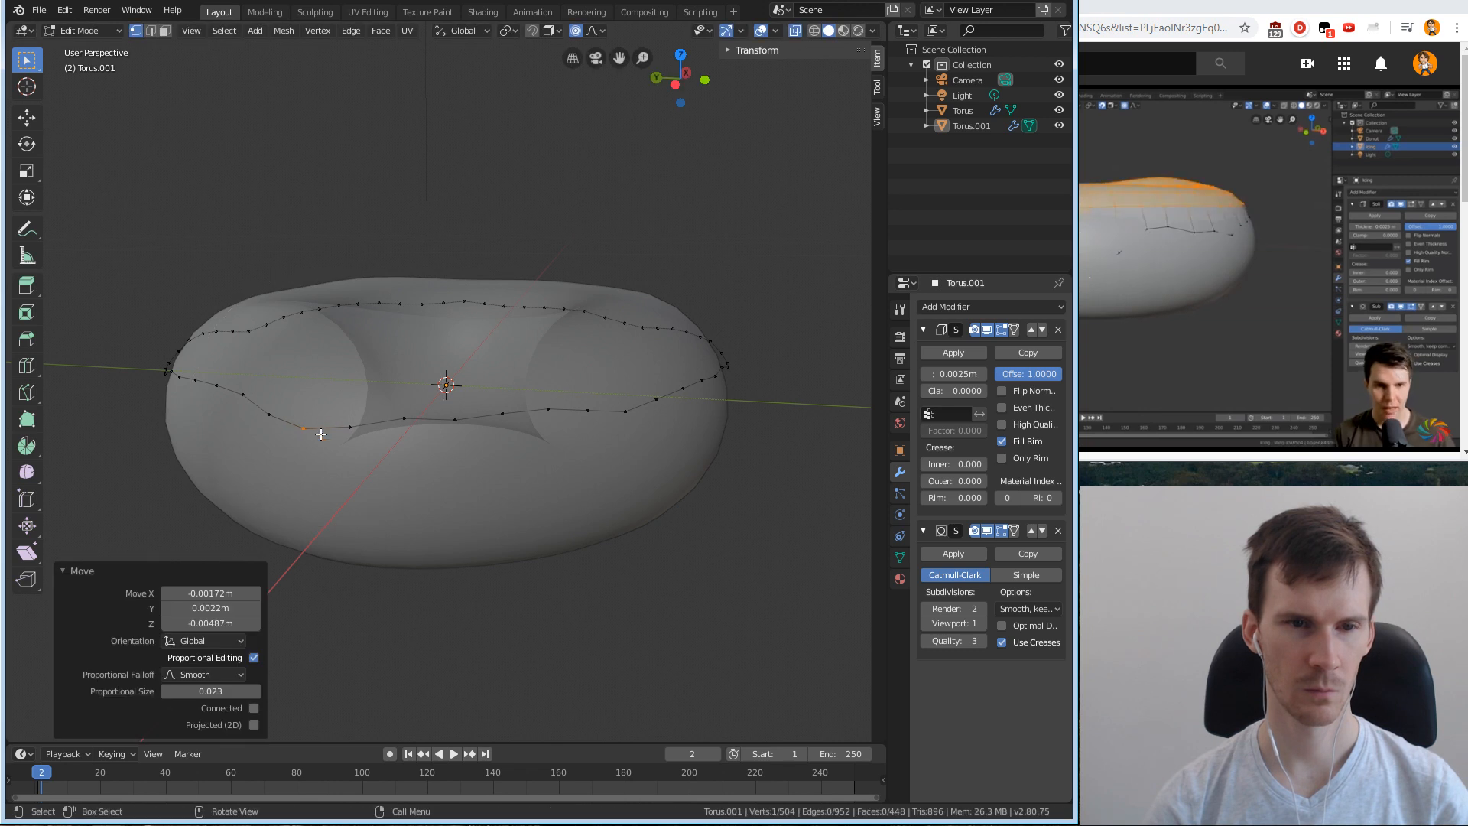
Clear the selection, inspect the shaped icing edge in Object Mode, and return to Edit Mode.
{"action": "middle_click_drag", "start_coordinate": [321, 434], "coordinate": [379, 452]}
{"action": "key", "text": "alt+a"}
{"action": "key", "text": "Tab"}
{"action": "middle_click_drag", "start_coordinate": [483, 467], "coordinate": [532, 425]}
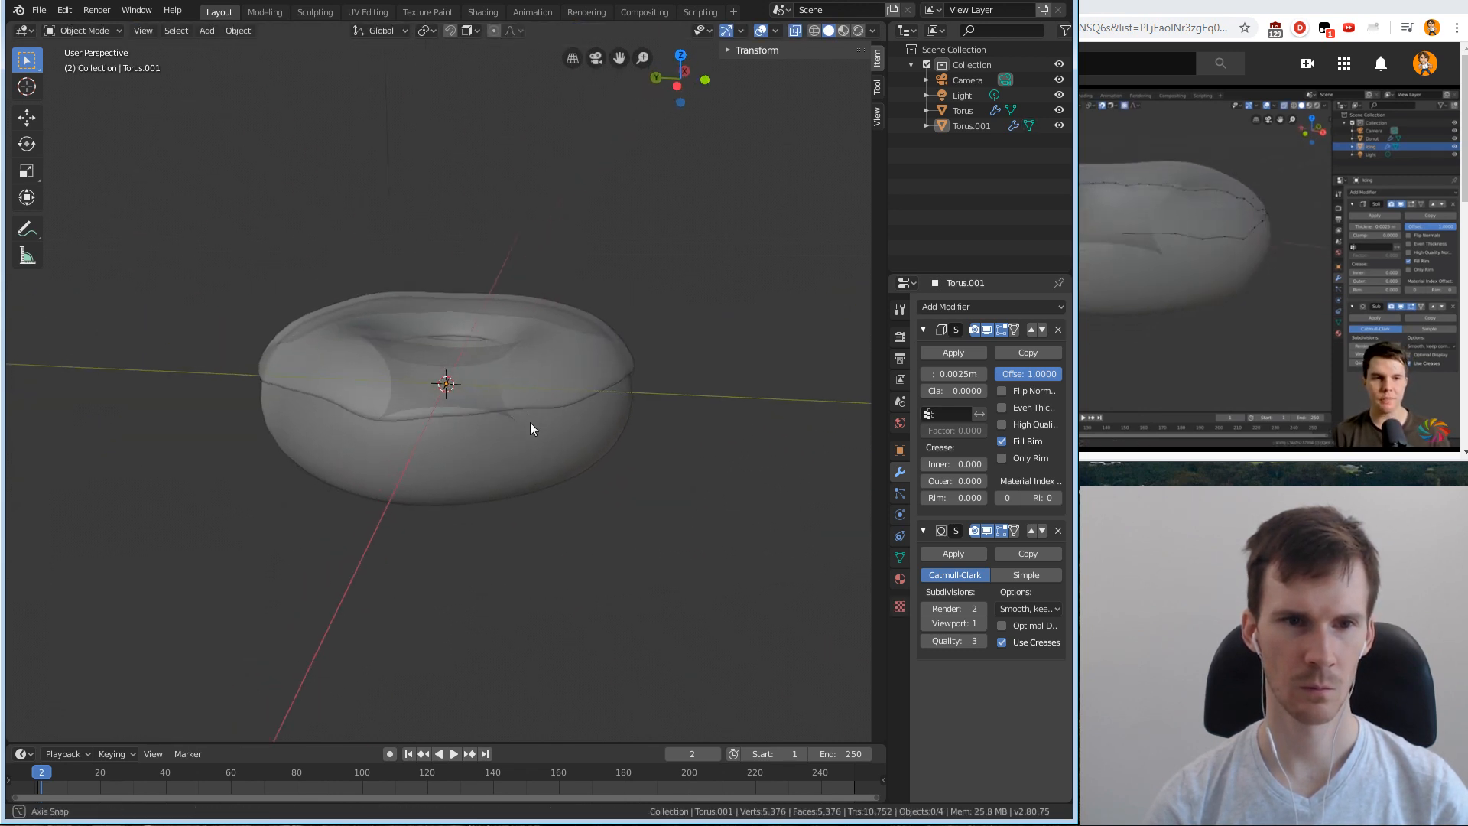
{"action": "key", "text": "Tab"}
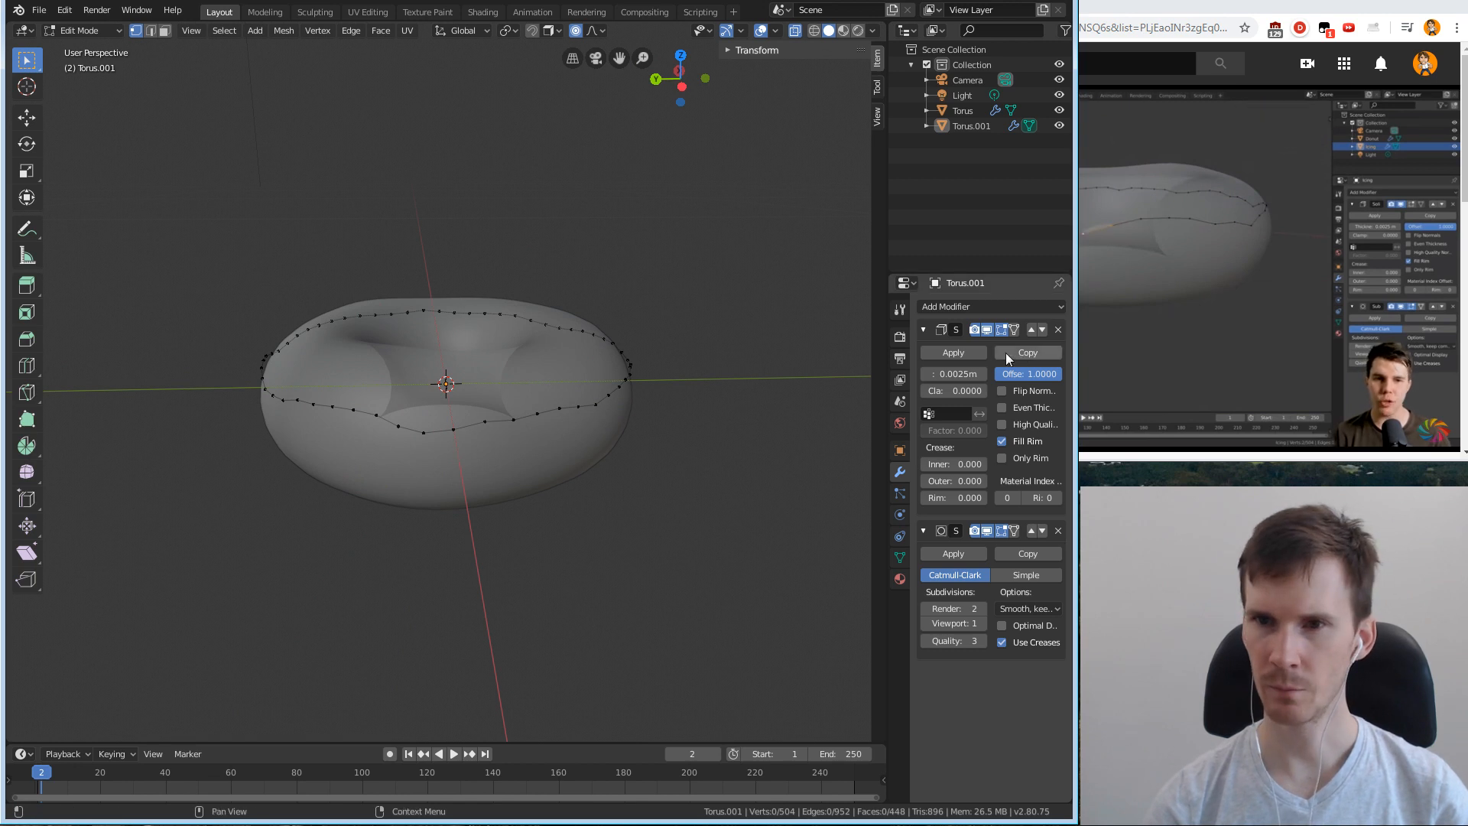
{"action": "middle_click_drag", "start_coordinate": [454, 433], "coordinate": [505, 405]}
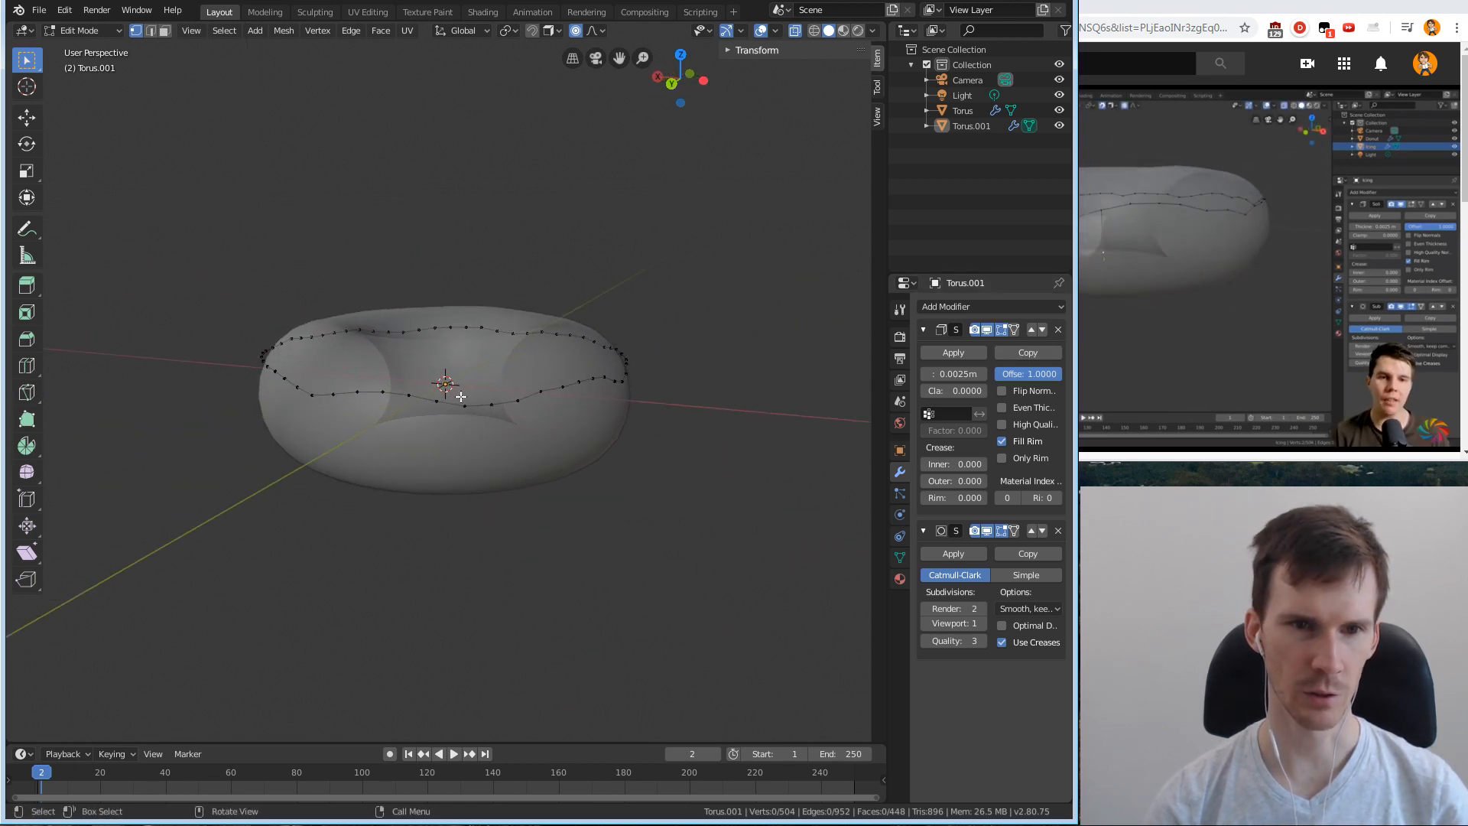
Extrude two adjacent vertices of the icing's near rim about 0.010 m downward to start a drip.
{"action": "left_click_drag", "start_coordinate": [461, 399], "coordinate": [502, 426]}
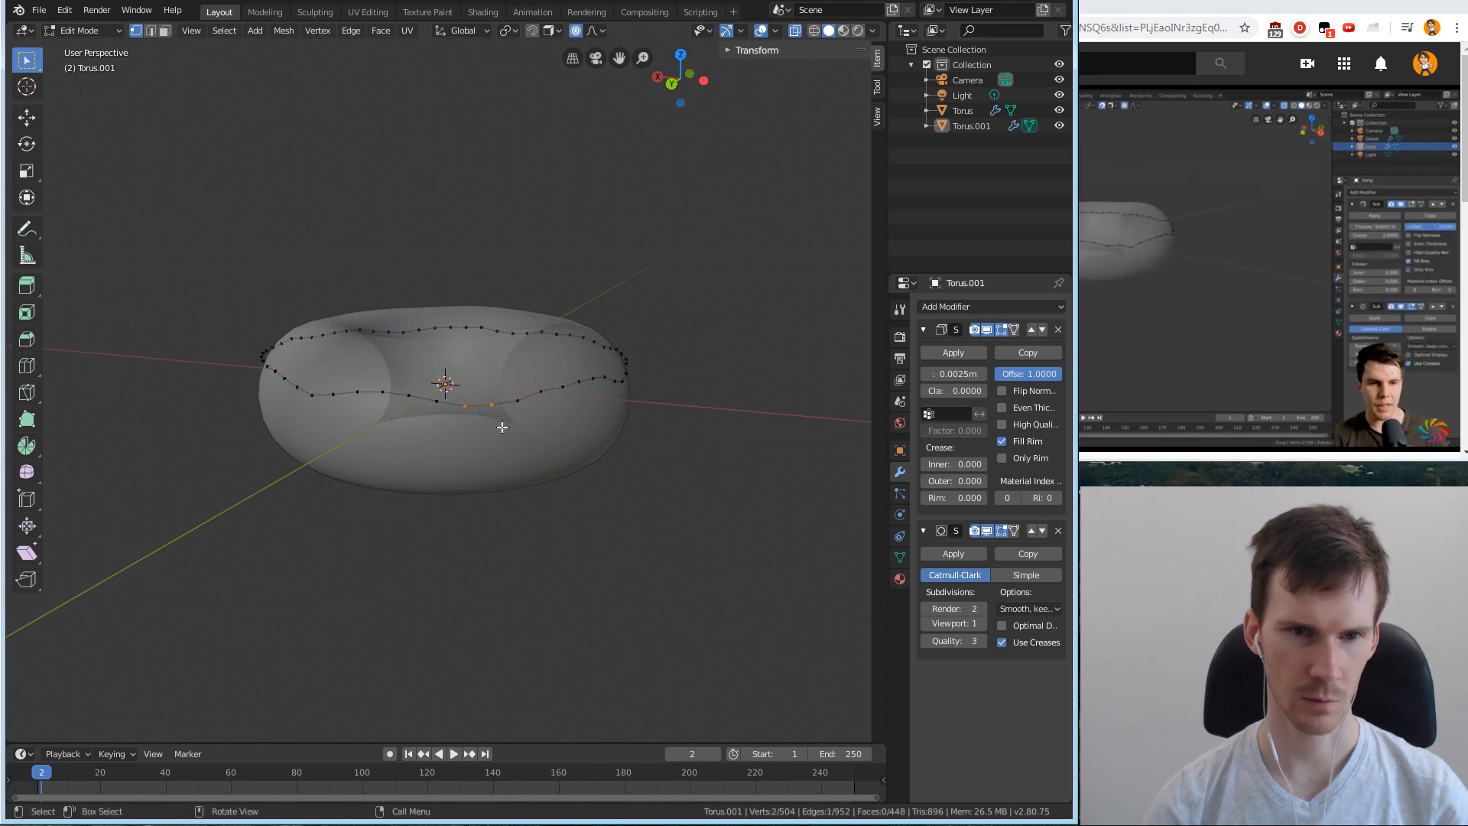
{"action": "key", "text": "e"}
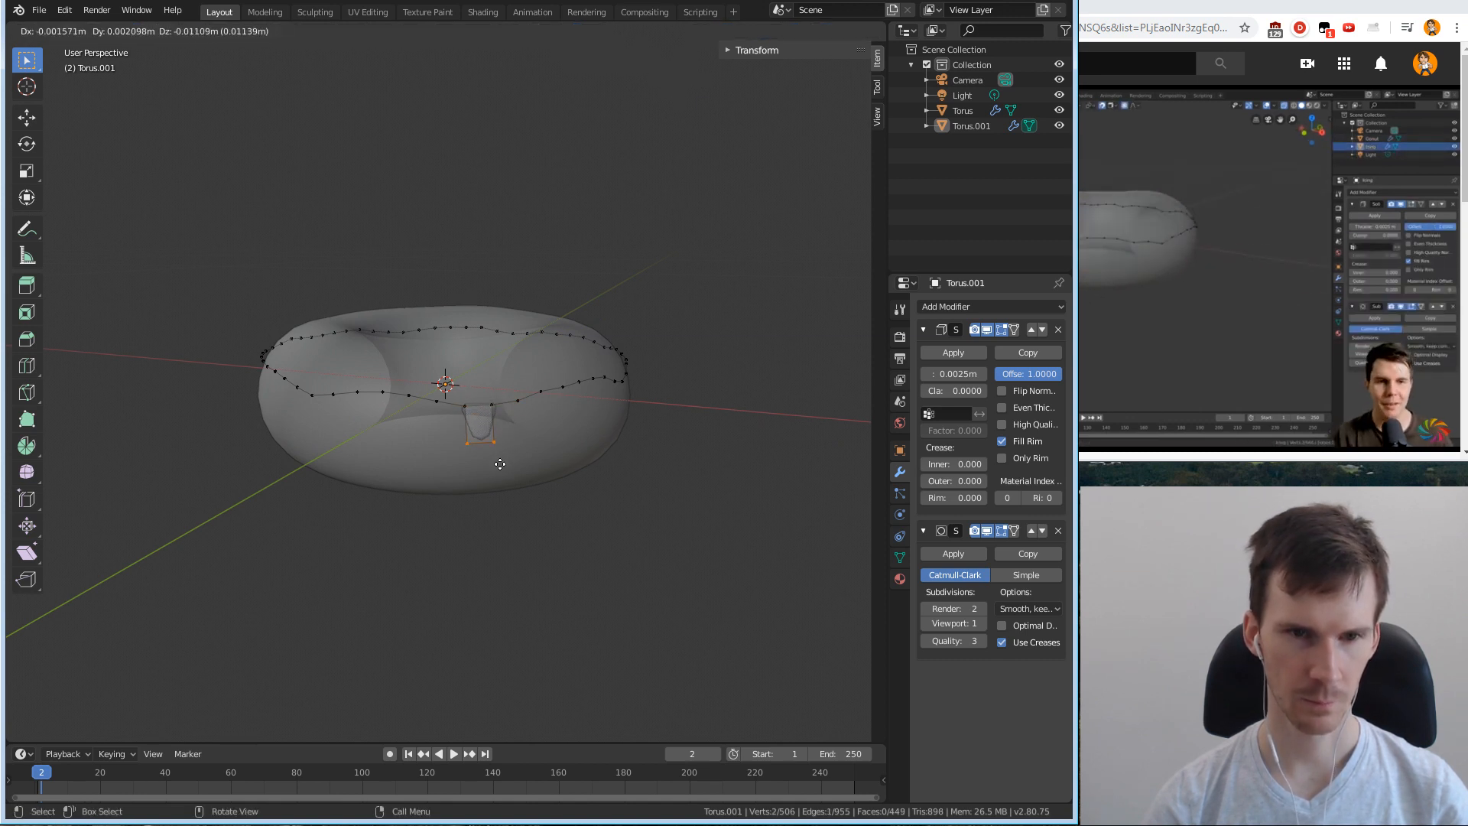
{"action": "left_click", "coordinate": [500, 461]}
{"action": "scroll", "coordinate": [527, 444], "scroll_direction": "up", "scroll_amount": 4}
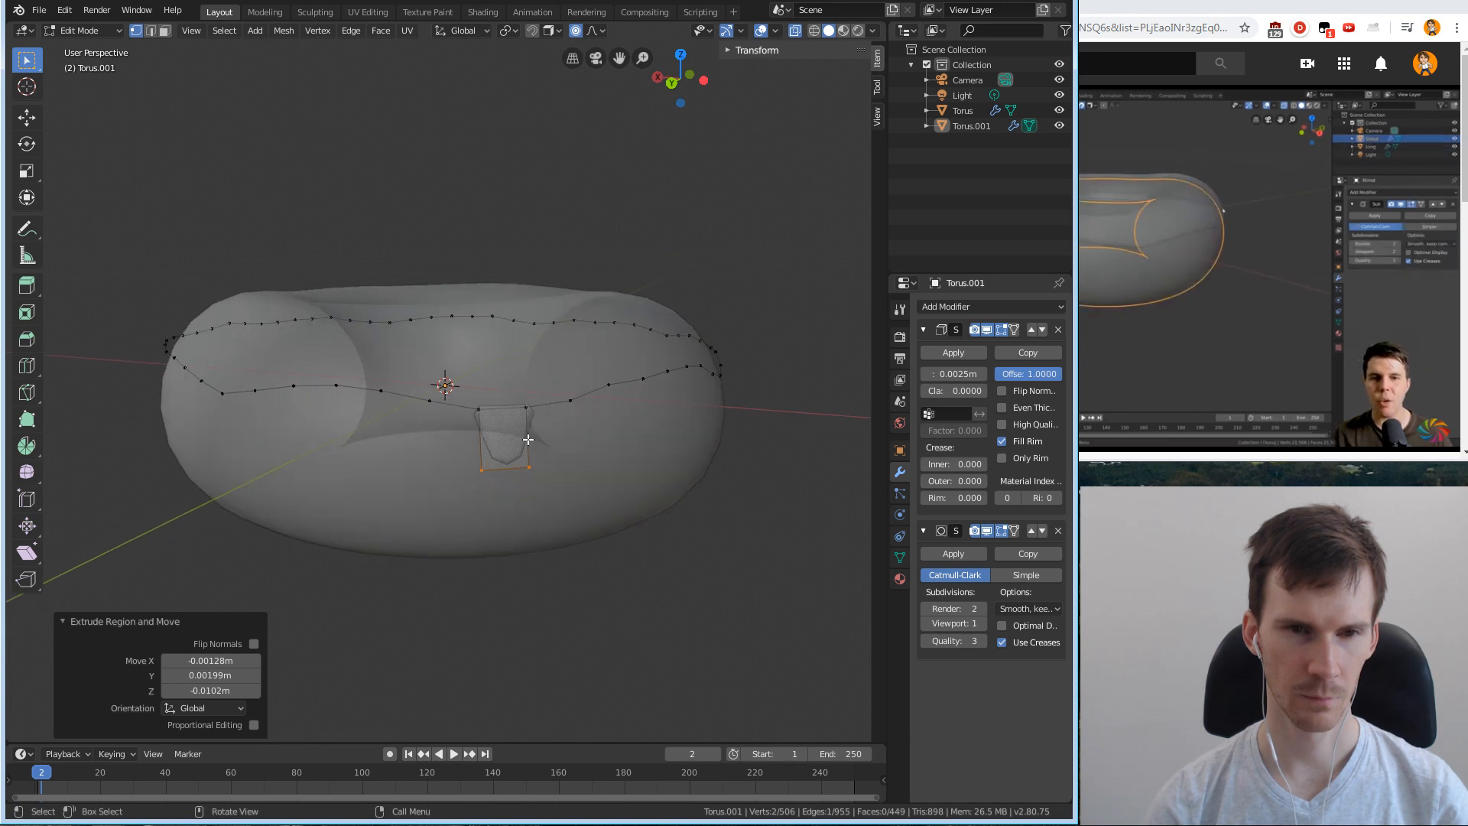
{"action": "key", "text": "g"}
{"action": "key", "text": "g"}
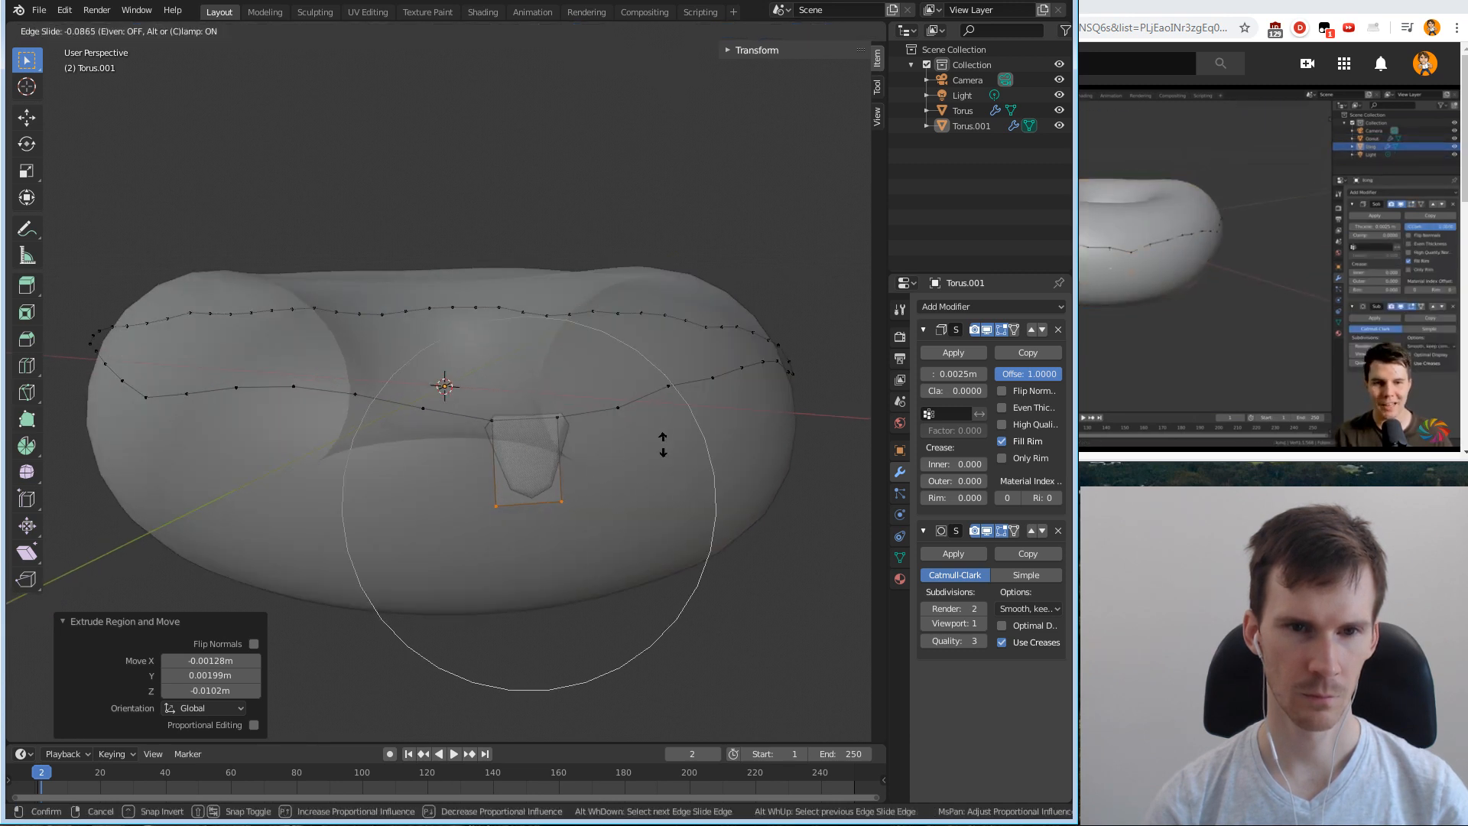
{"action": "key", "text": "Escape"}
{"action": "key", "text": "Tab"}
{"action": "key", "text": "Tab"}
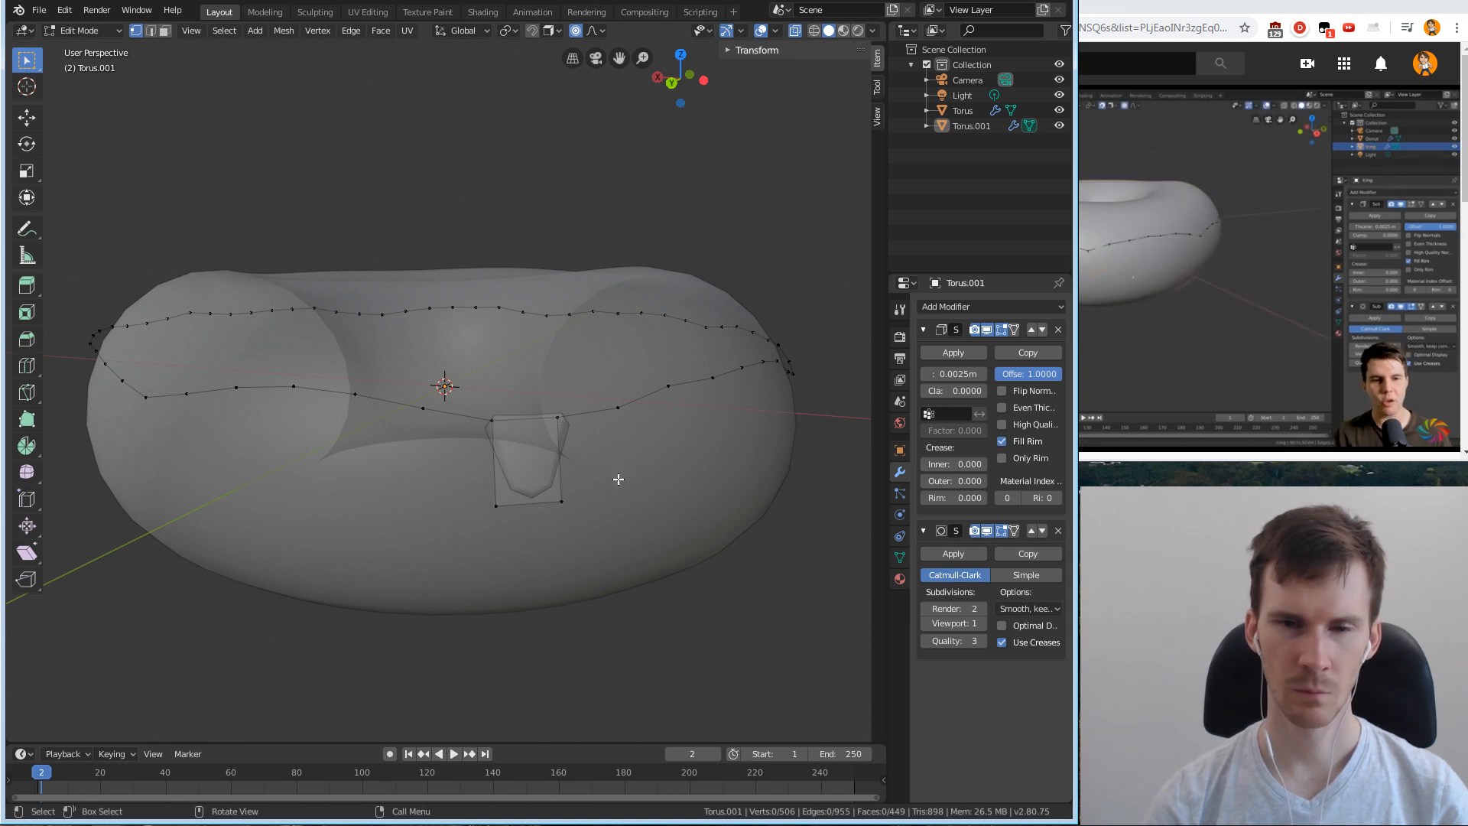
Extrude three adjacent rim vertices further around the icing a short way downward to begin a wider drip.
{"action": "middle_click_drag", "start_coordinate": [610, 456], "coordinate": [677, 451]}
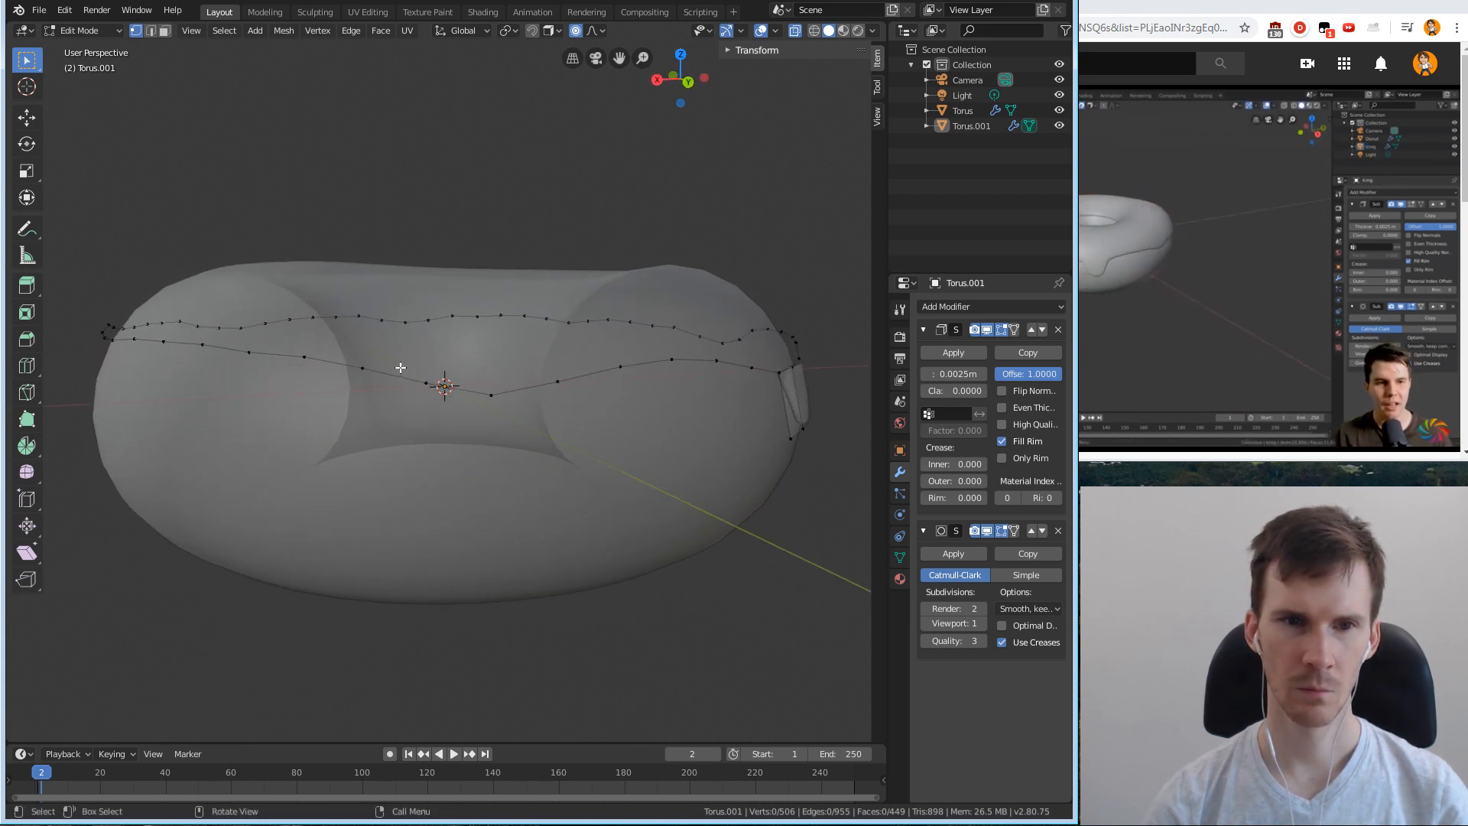
{"action": "left_click_drag", "start_coordinate": [405, 369], "coordinate": [570, 429]}
{"action": "key", "text": "g"}
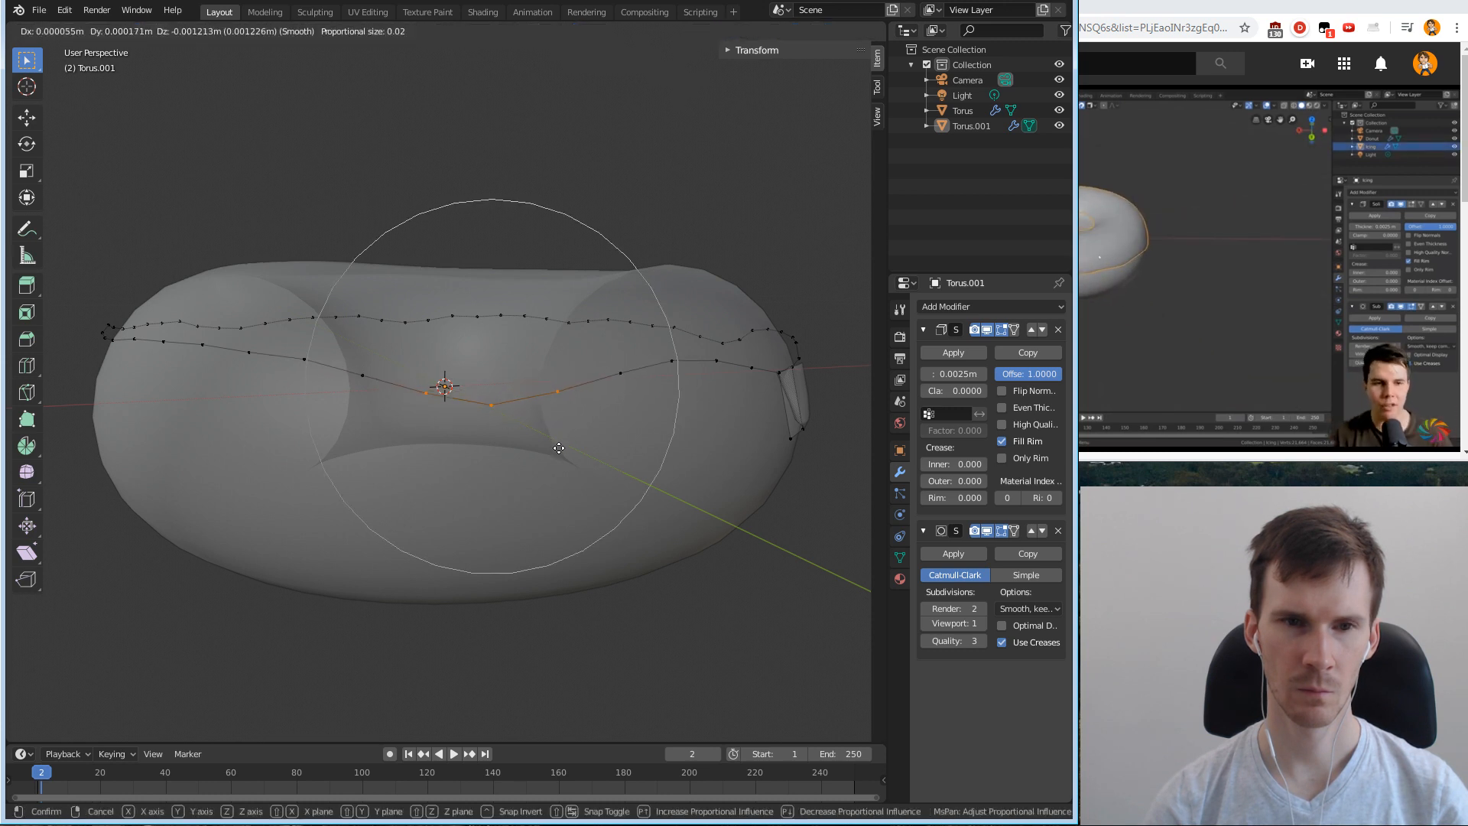
{"action": "right_click", "coordinate": [558, 431]}
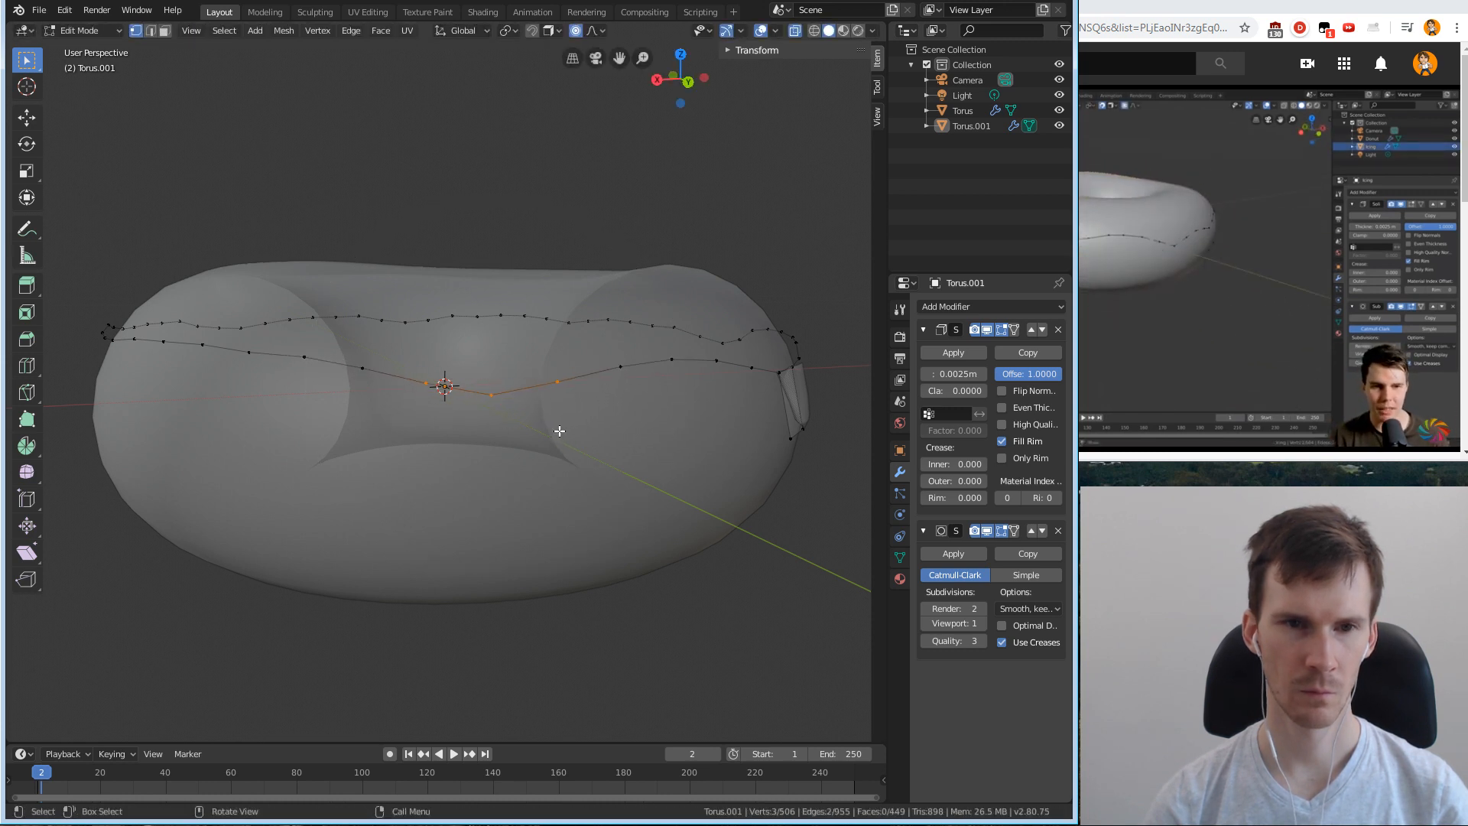
{"action": "key", "text": "e"}
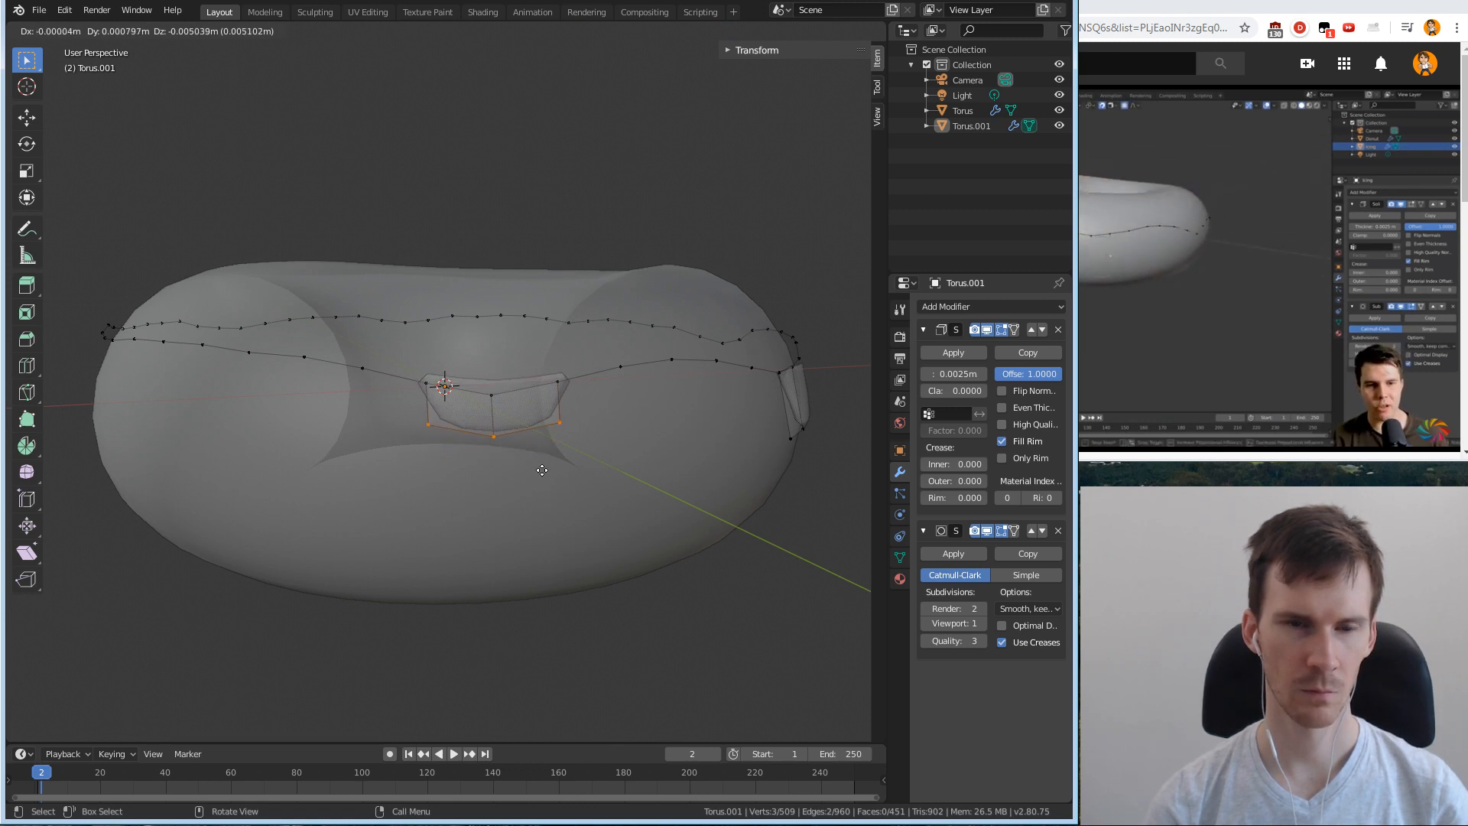
{"action": "left_click", "coordinate": [542, 477]}
Reposition two neighbouring lower vertices of the wide drip with smooth proportional editing at size 0.02.
{"action": "left_click", "coordinate": [434, 472]}
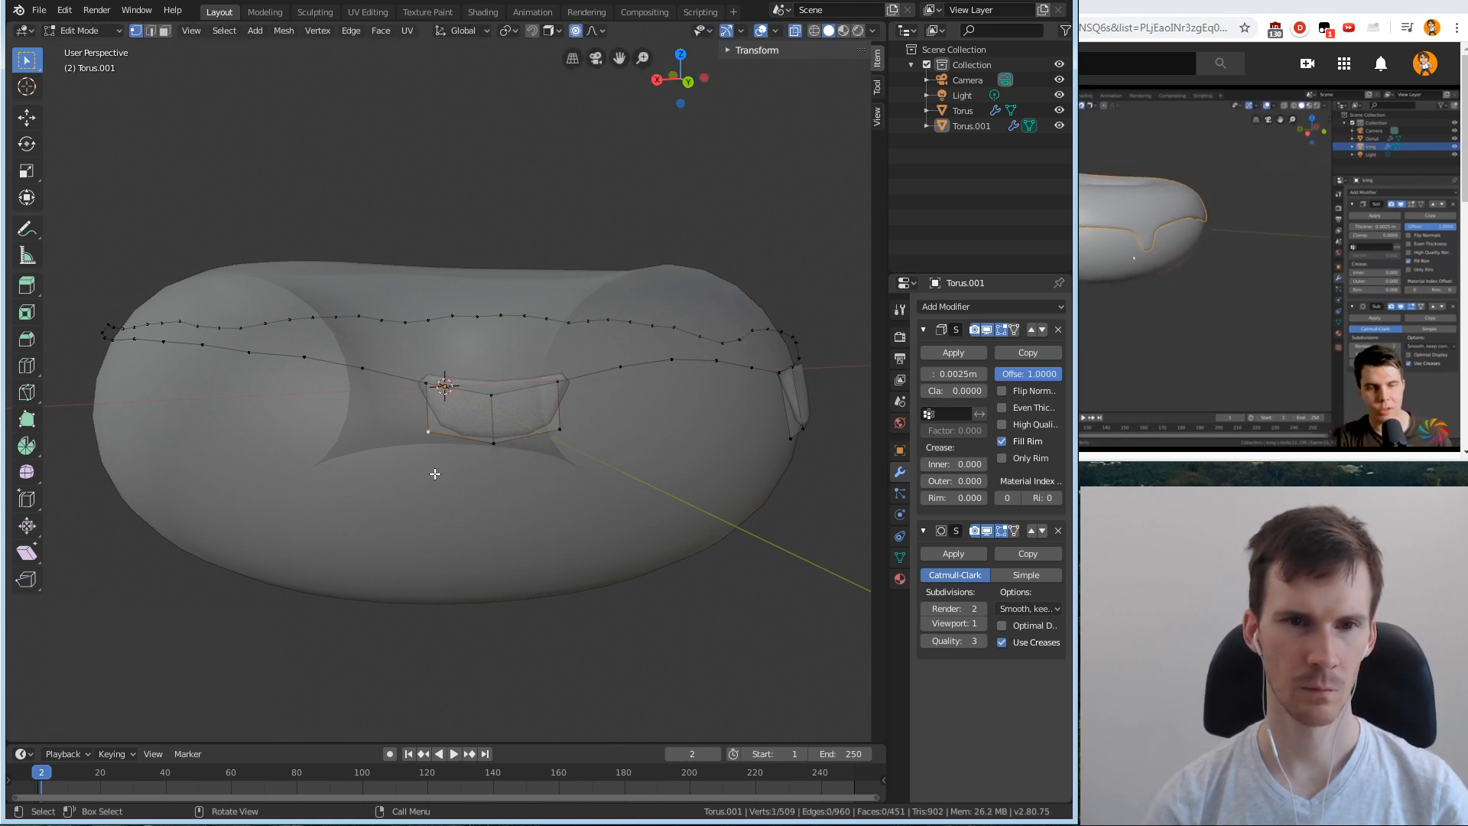
{"action": "middle_click_drag", "start_coordinate": [374, 441], "coordinate": [423, 451]}
{"action": "left_click", "coordinate": [425, 451]}
{"action": "left_click_drag", "start_coordinate": [625, 452], "coordinate": [719, 489]}
{"action": "key", "text": "g"}
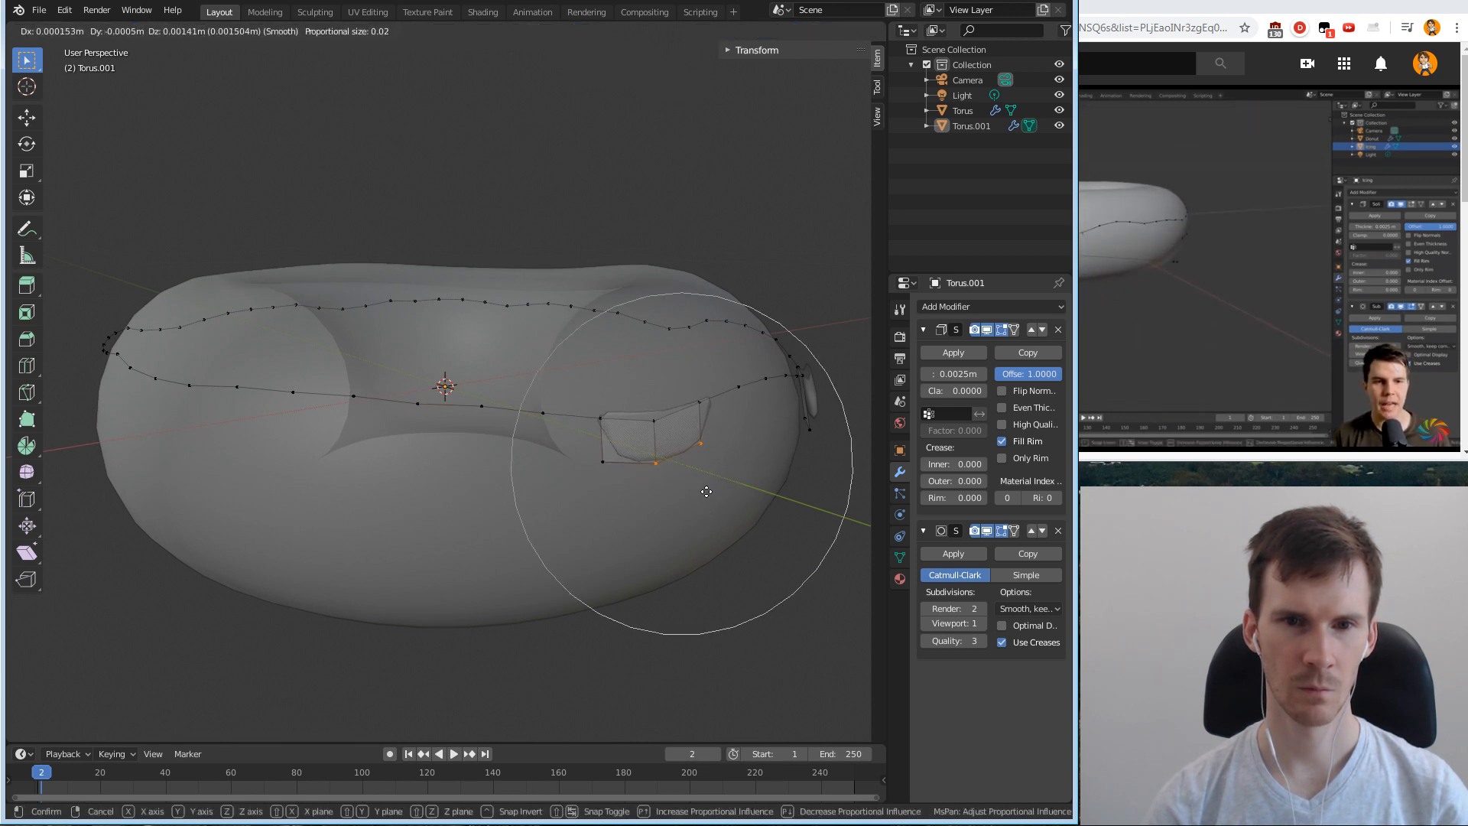
{"action": "left_click", "coordinate": [715, 496]}
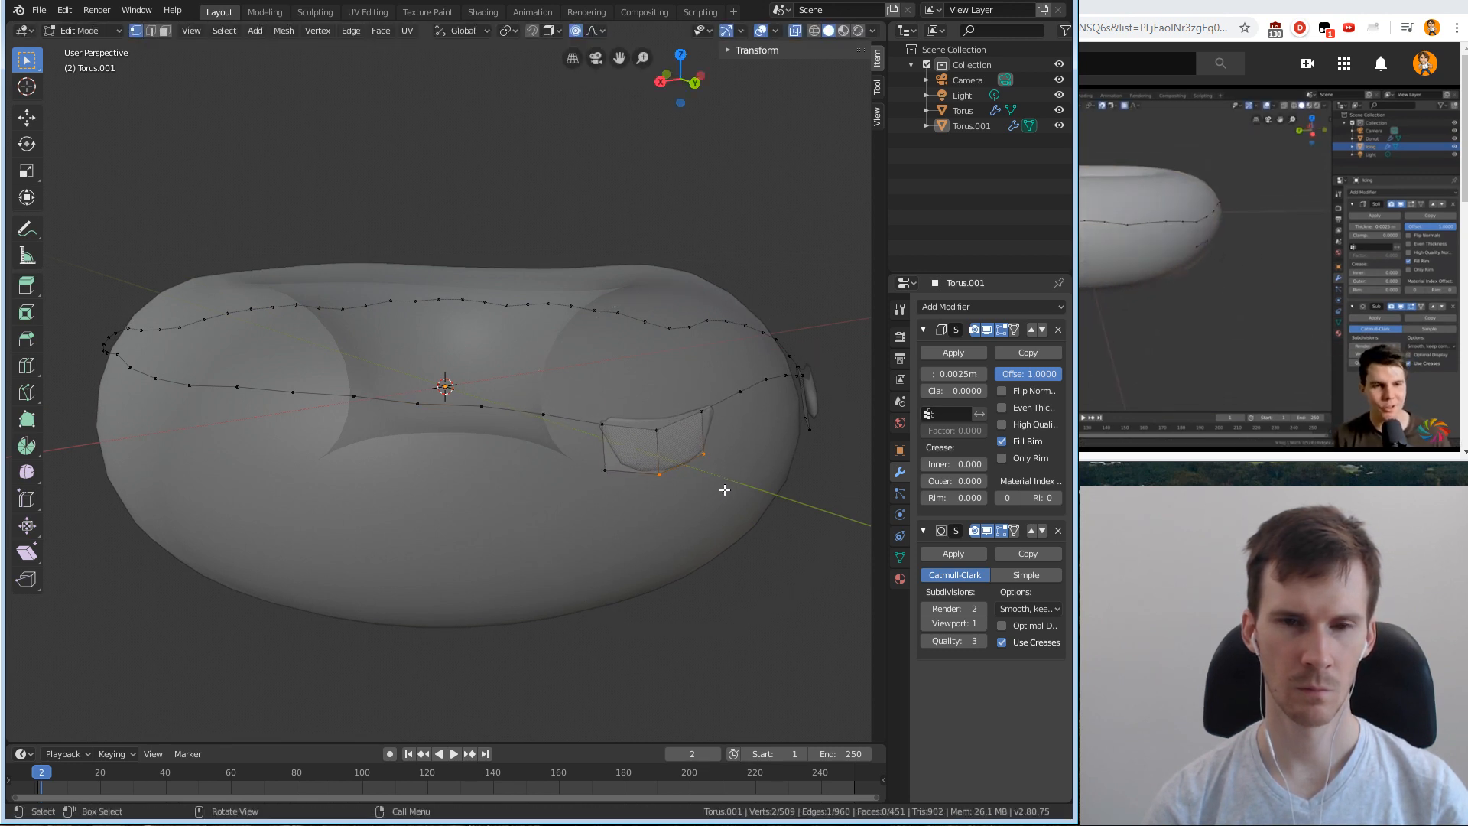
Extrude those two vertices about 0.0064 m further down and scale the new tip to 0.373 with proportional size 0.013.
{"action": "middle_click_drag", "start_coordinate": [724, 488], "coordinate": [623, 468]}
{"action": "key", "text": "e"}
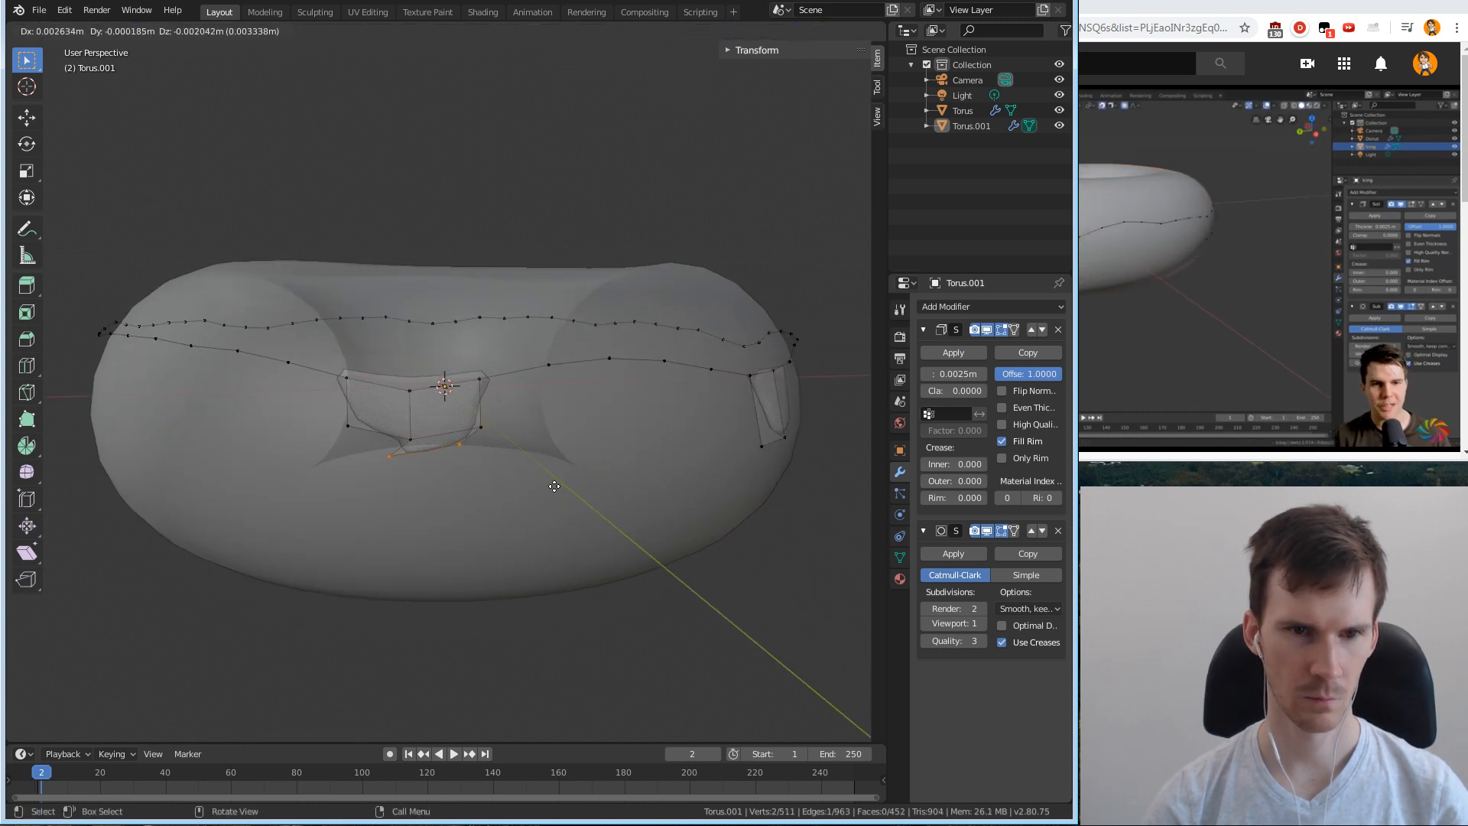
{"action": "left_click", "coordinate": [574, 520]}
{"action": "key", "text": "s"}
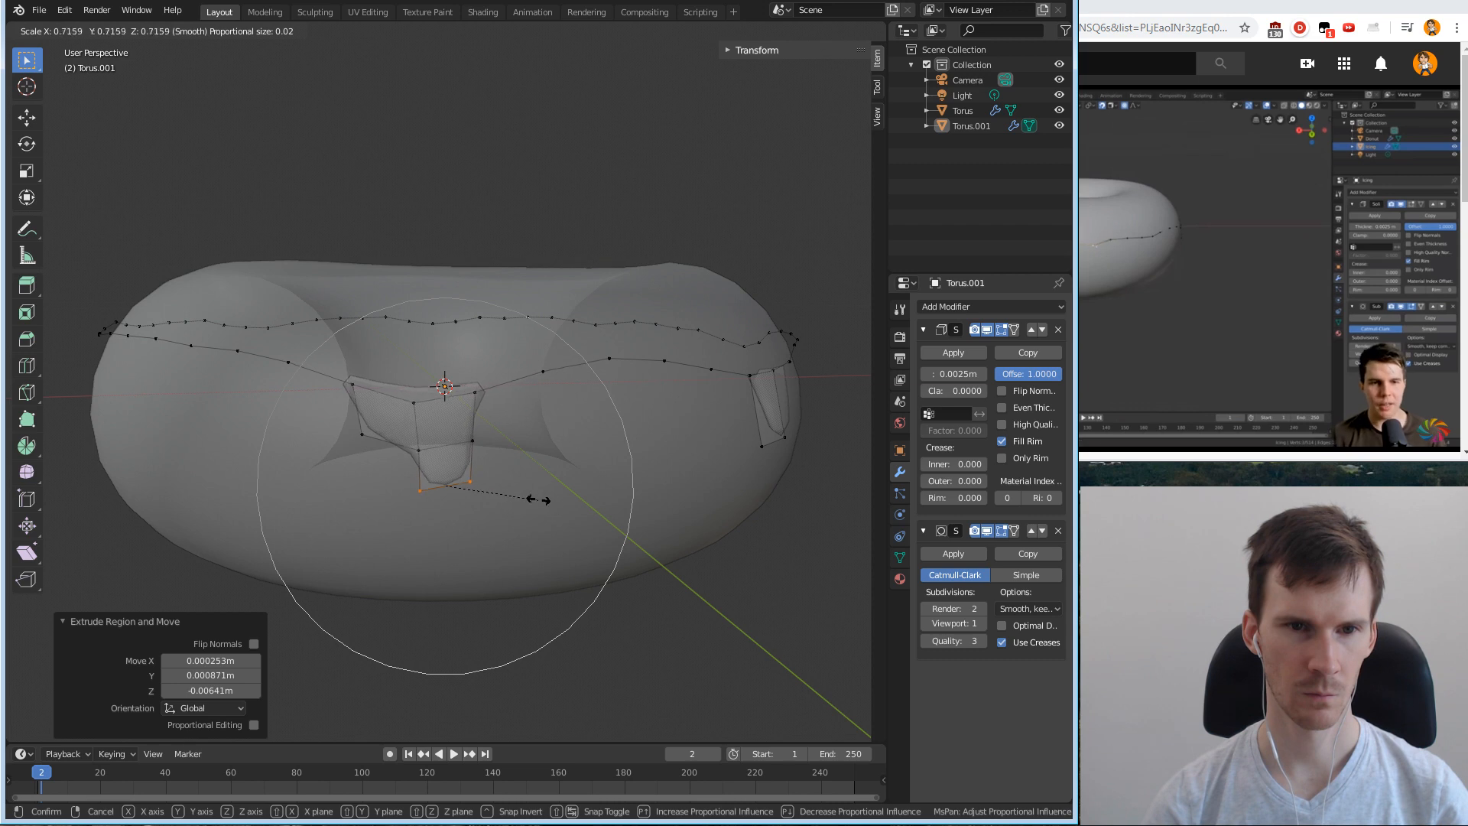
{"action": "scroll", "coordinate": [520, 489], "scroll_direction": "up", "scroll_amount": 4}
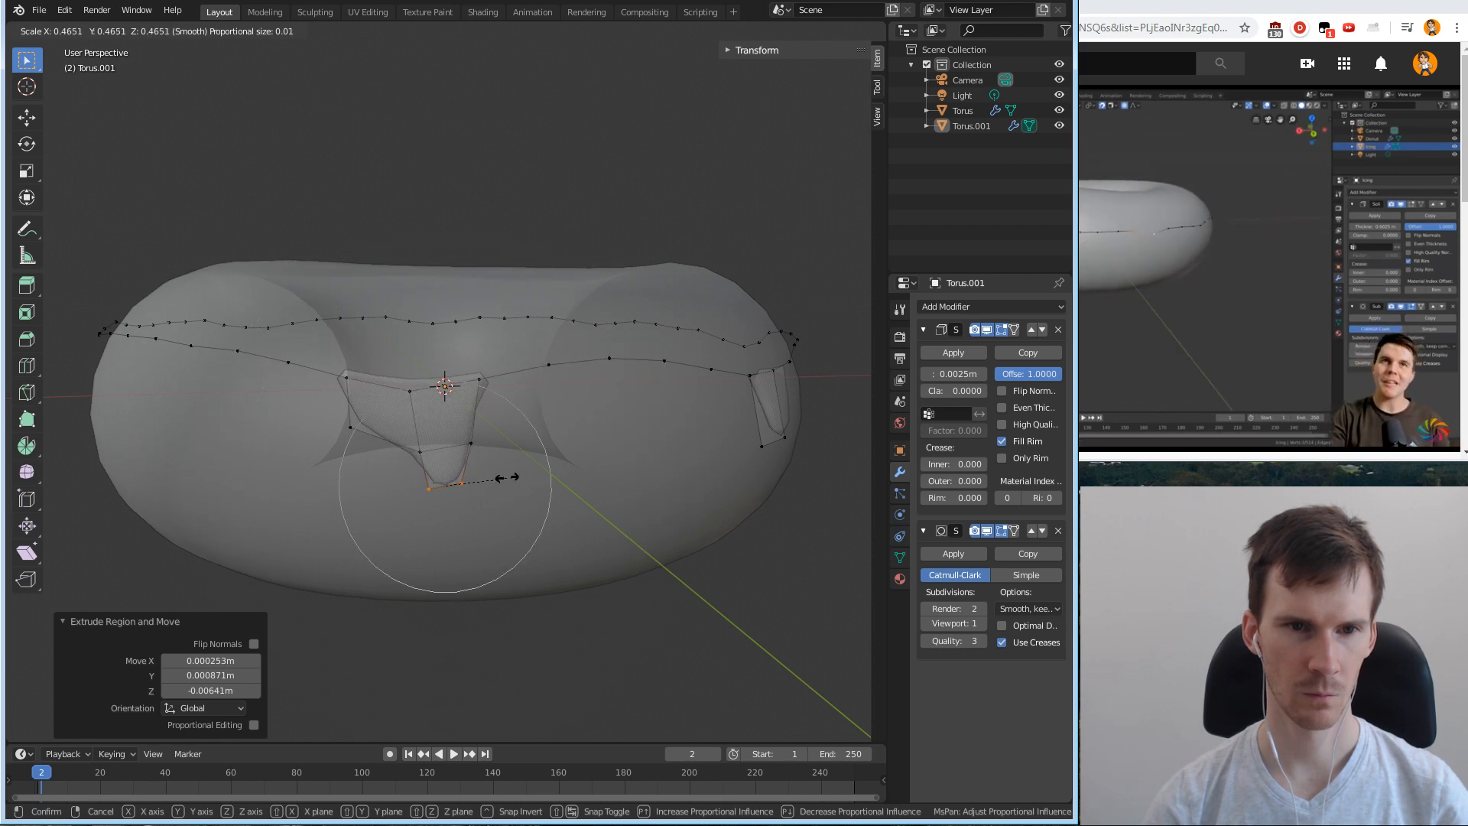
{"action": "scroll", "coordinate": [503, 475], "scroll_direction": "down", "scroll_amount": 2}
{"action": "scroll", "coordinate": [490, 467], "scroll_direction": "up", "scroll_amount": 3}
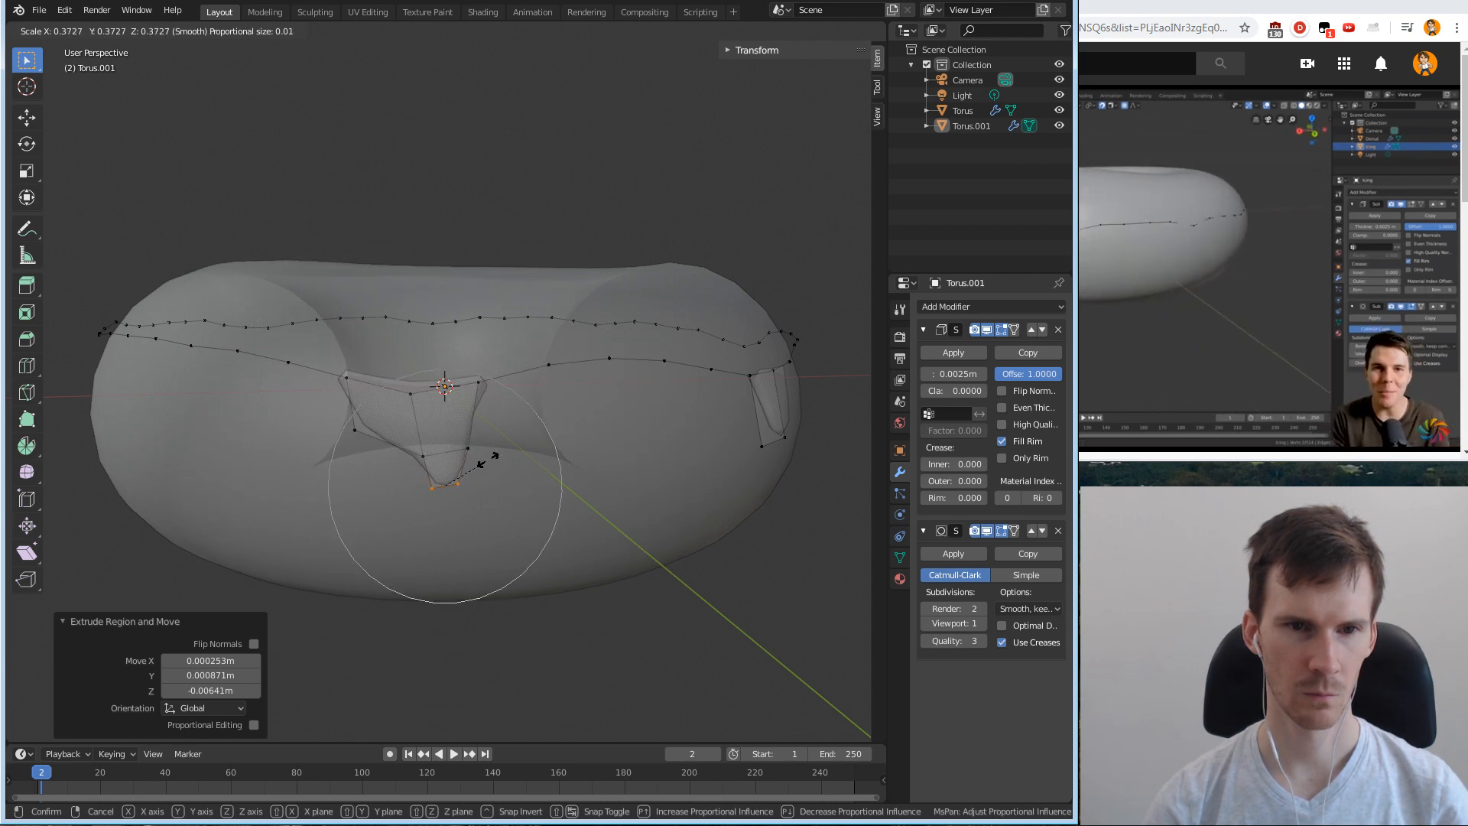
{"action": "left_click", "coordinate": [489, 458]}
Scale the two bottom vertices of the first drip to 0.833 with proportional size 0.013.
{"action": "middle_click_drag", "start_coordinate": [583, 479], "coordinate": [589, 456]}
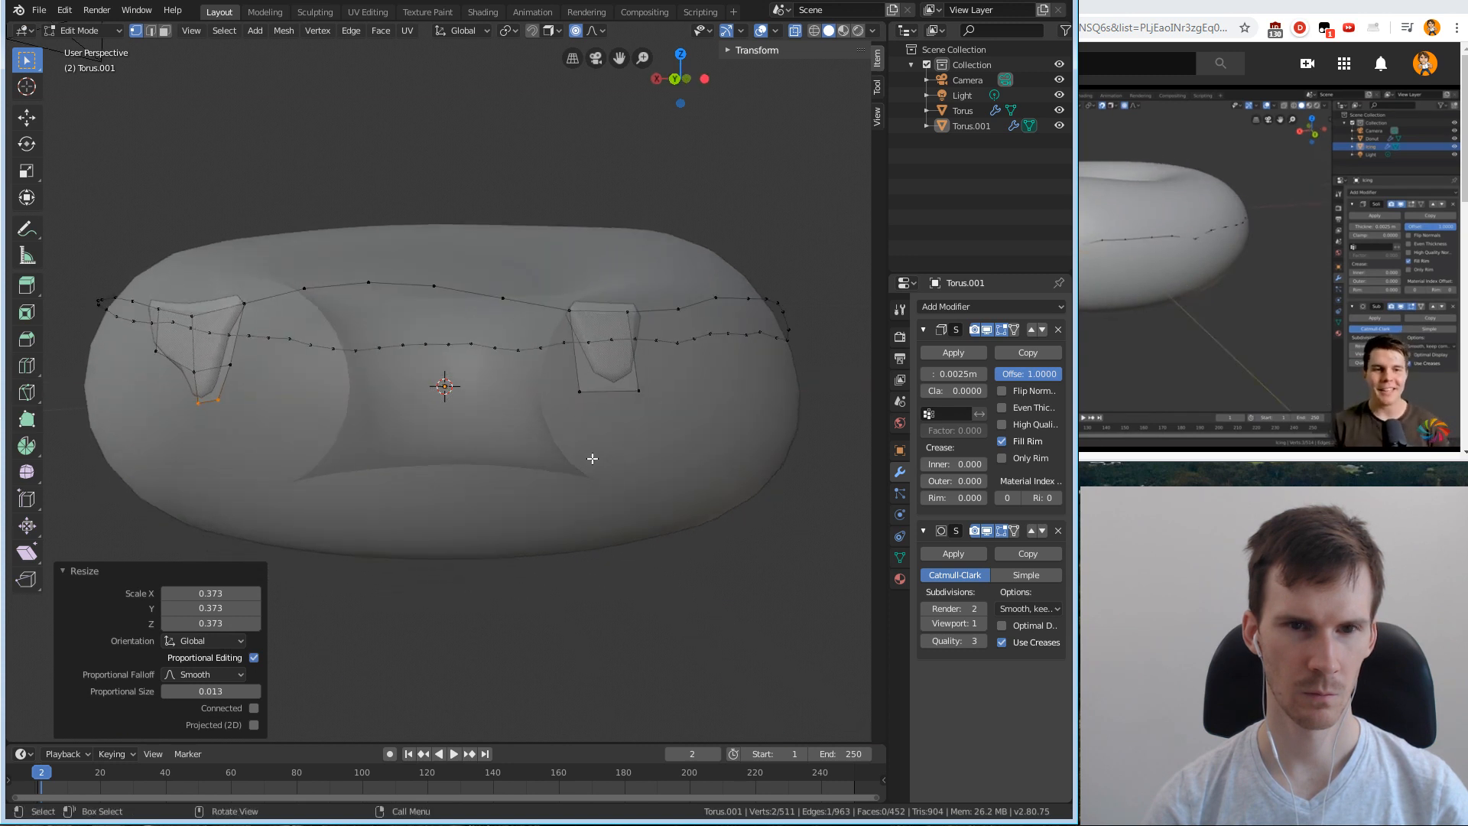
{"action": "left_click", "coordinate": [592, 458]}
{"action": "left_click_drag", "start_coordinate": [650, 407], "coordinate": [649, 409]}
{"action": "key", "text": "s"}
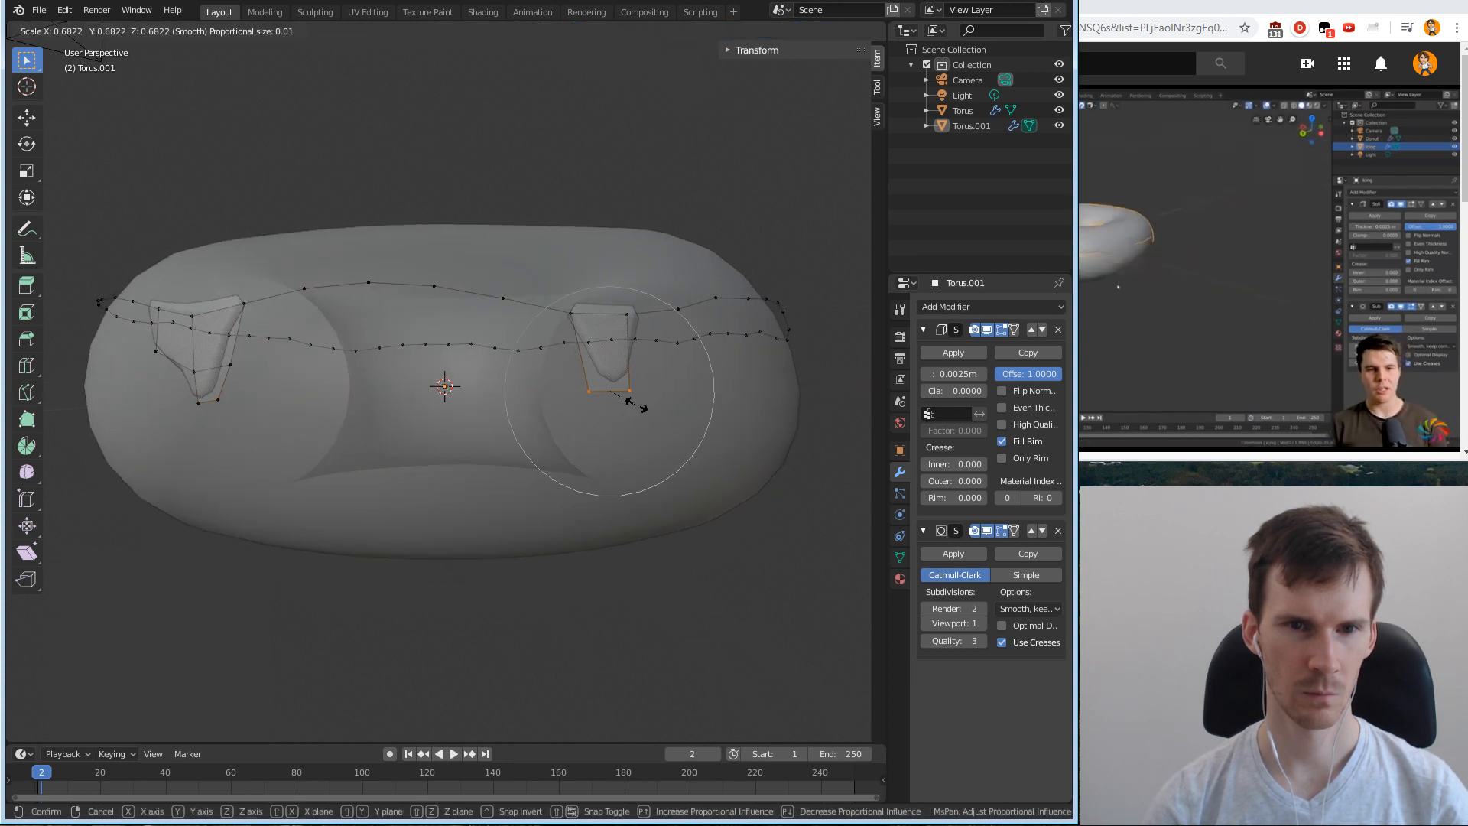
{"action": "left_click", "coordinate": [642, 410]}
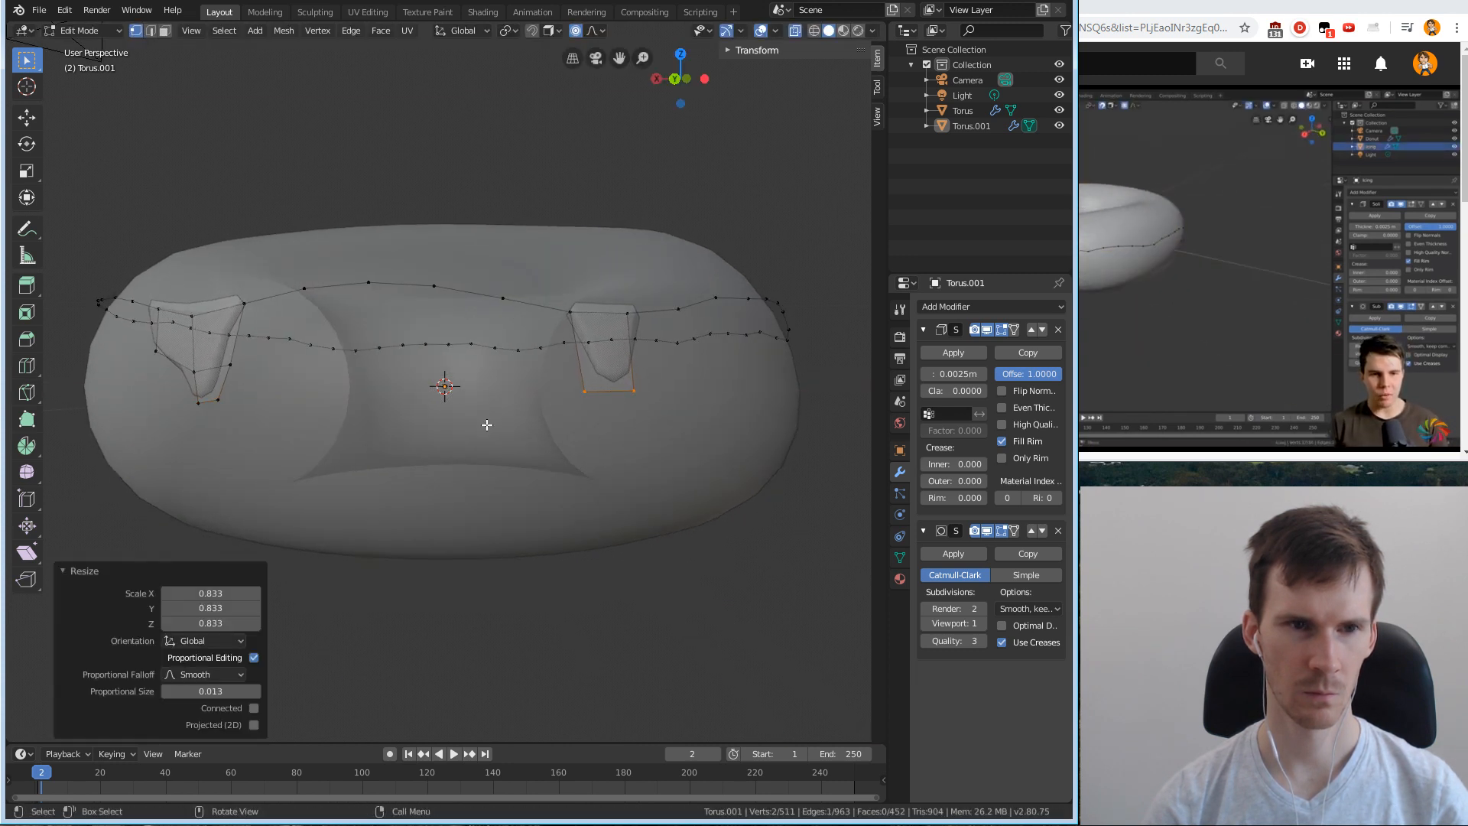
Extrude three adjacent rim vertices on another side about 0.0079 m down and scale the new edge to 0.662 with proportional size 0.013.
{"action": "middle_click_drag", "start_coordinate": [486, 424], "coordinate": [568, 443]}
{"action": "left_click", "coordinate": [566, 444]}
{"action": "middle_click_drag", "start_coordinate": [385, 449], "coordinate": [411, 397]}
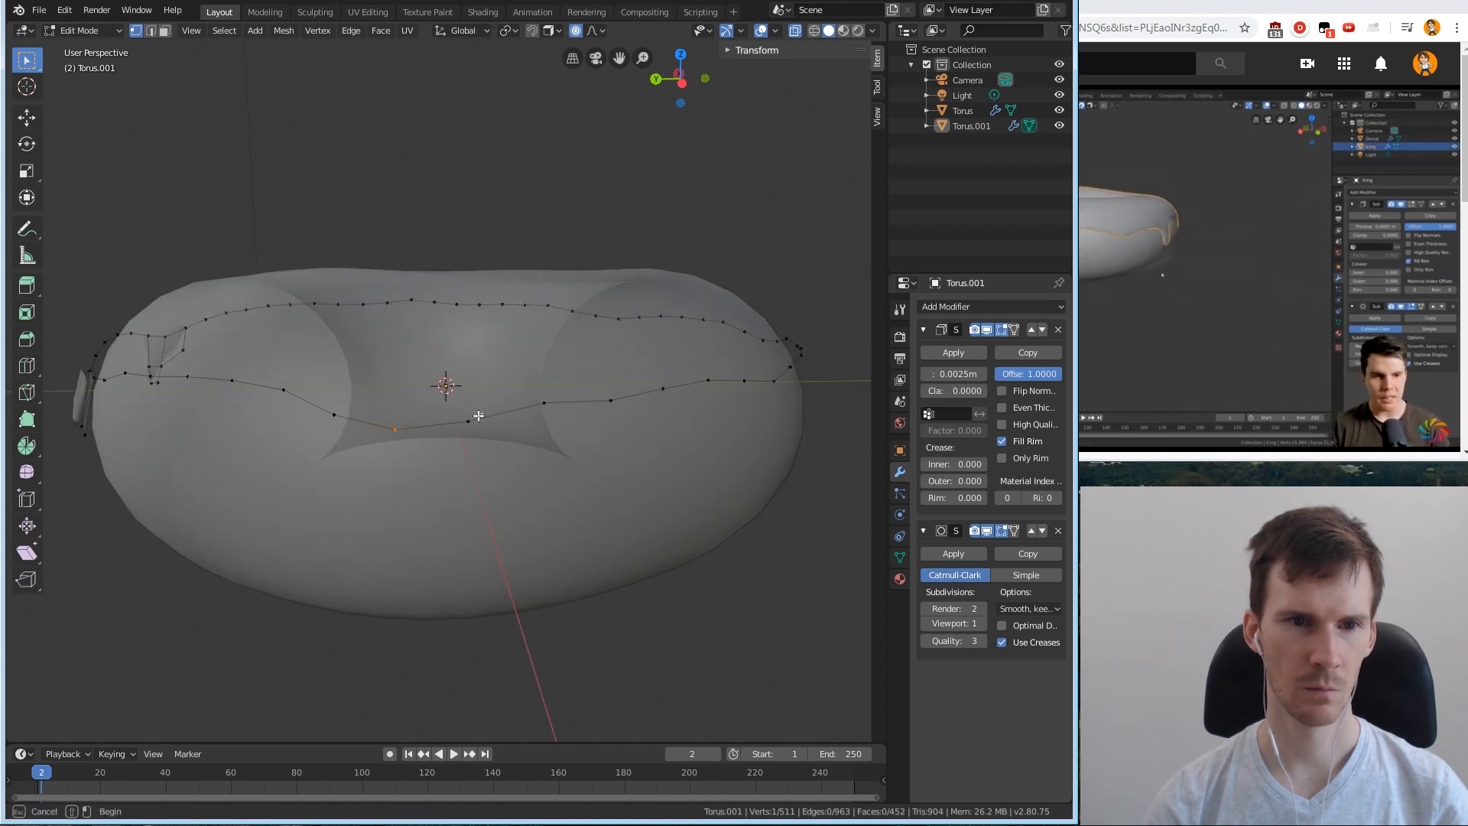
{"action": "left_click_drag", "start_coordinate": [479, 412], "coordinate": [318, 459]}
{"action": "key", "text": "e"}
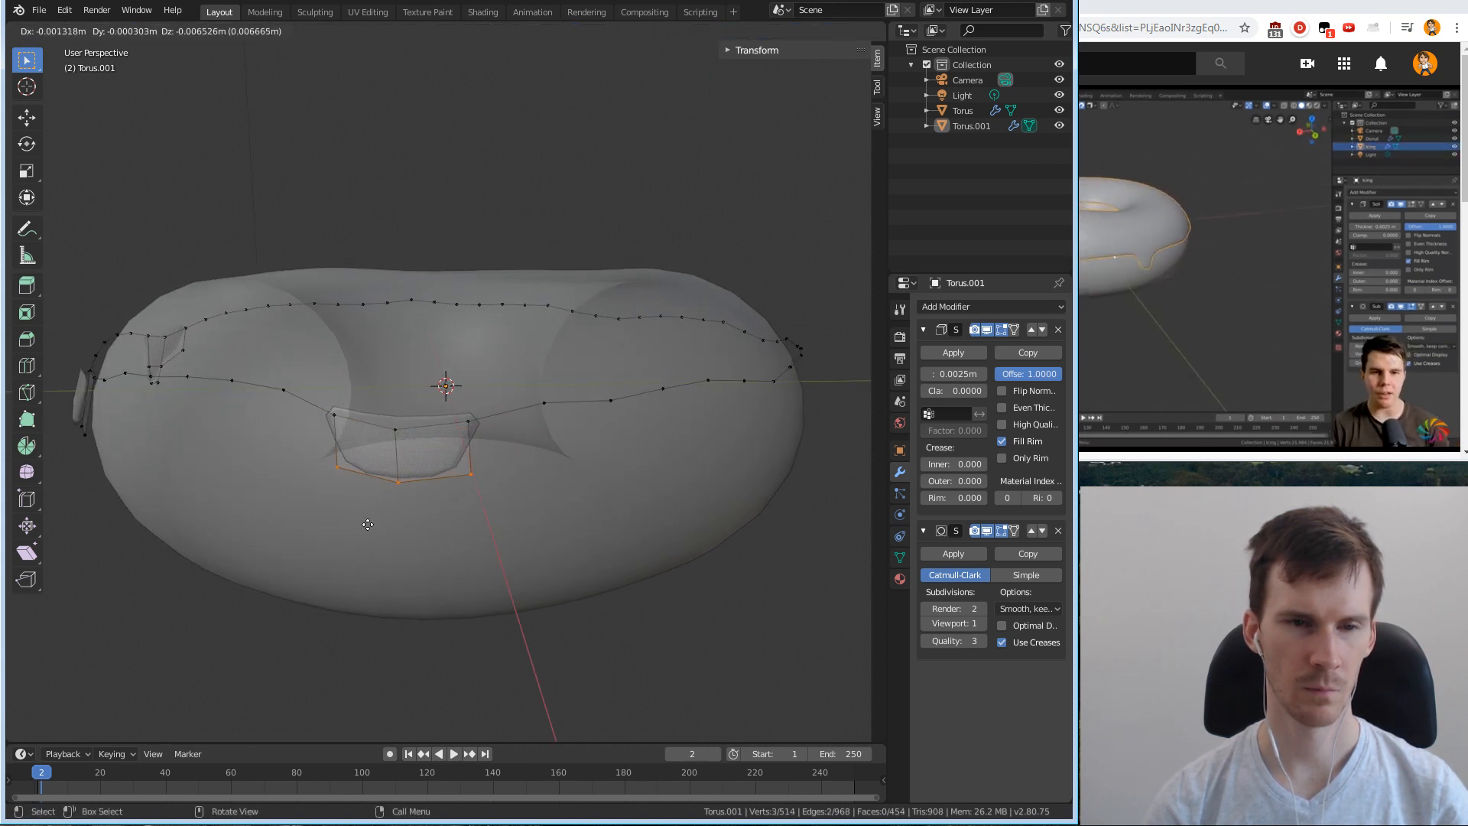
{"action": "right_click", "coordinate": [368, 527]}
{"action": "key", "text": "s"}
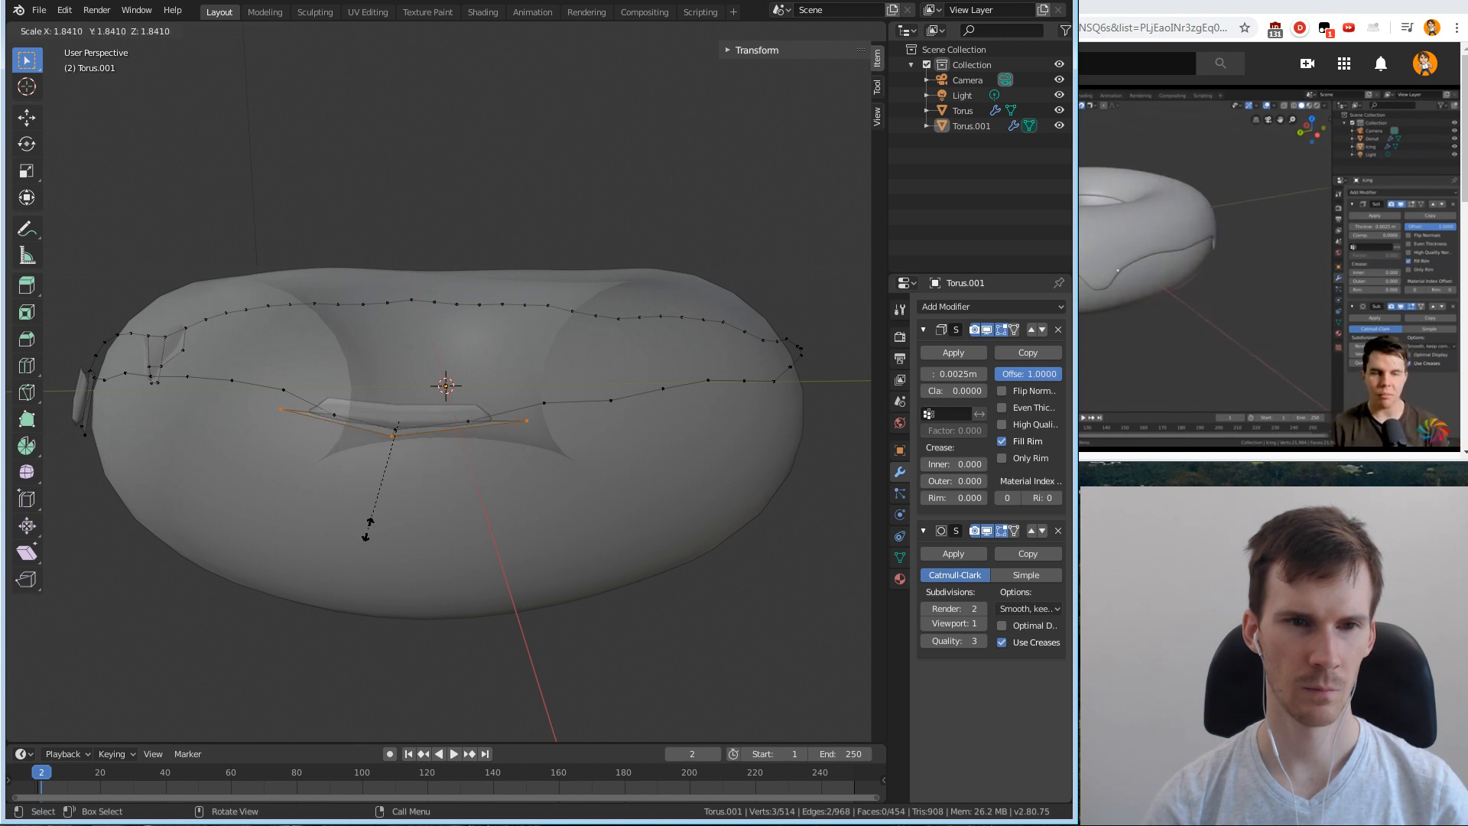
{"action": "key", "text": "g"}
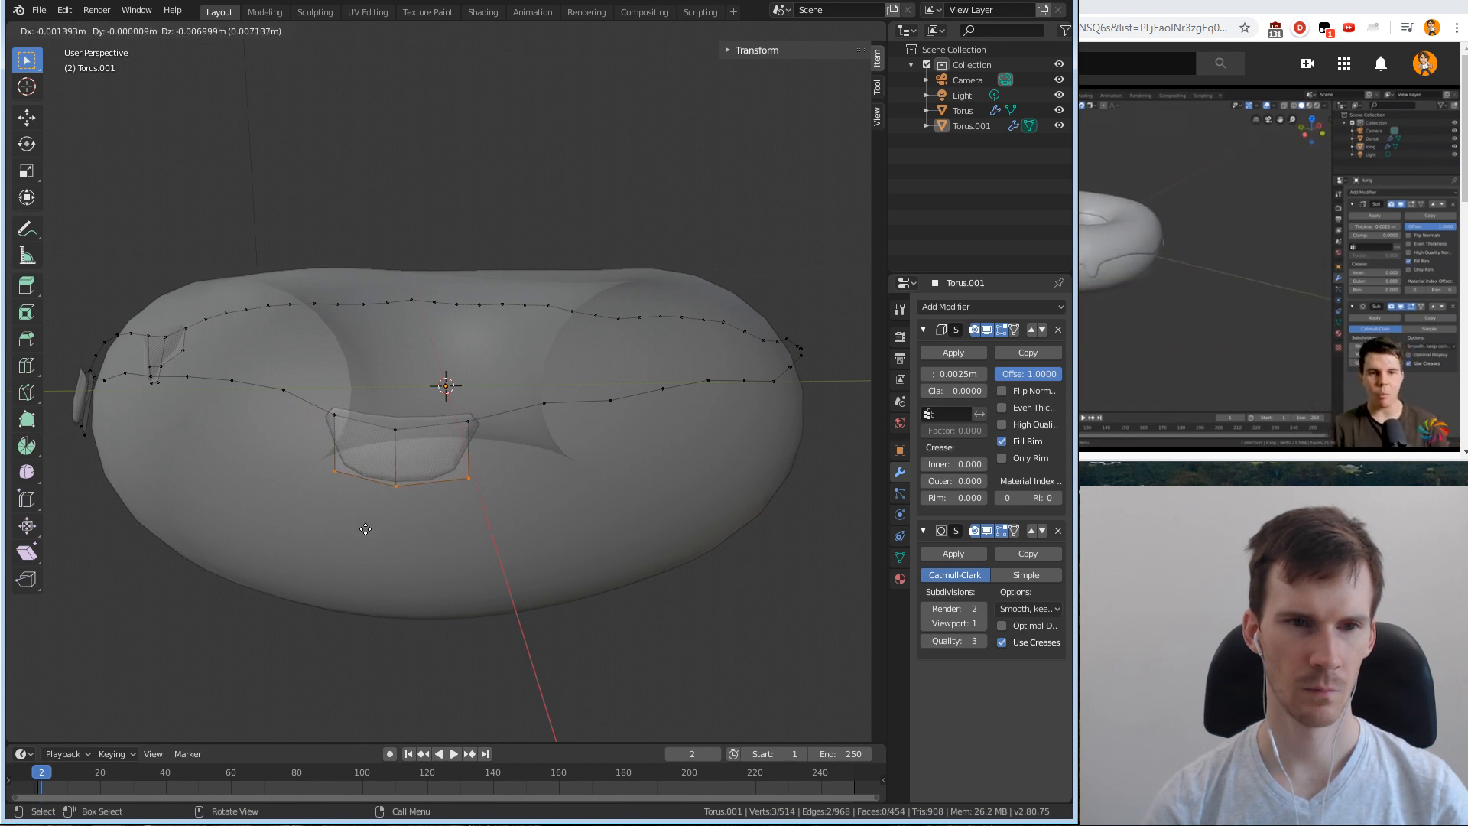
{"action": "left_click", "coordinate": [367, 536]}
{"action": "key", "text": "s"}
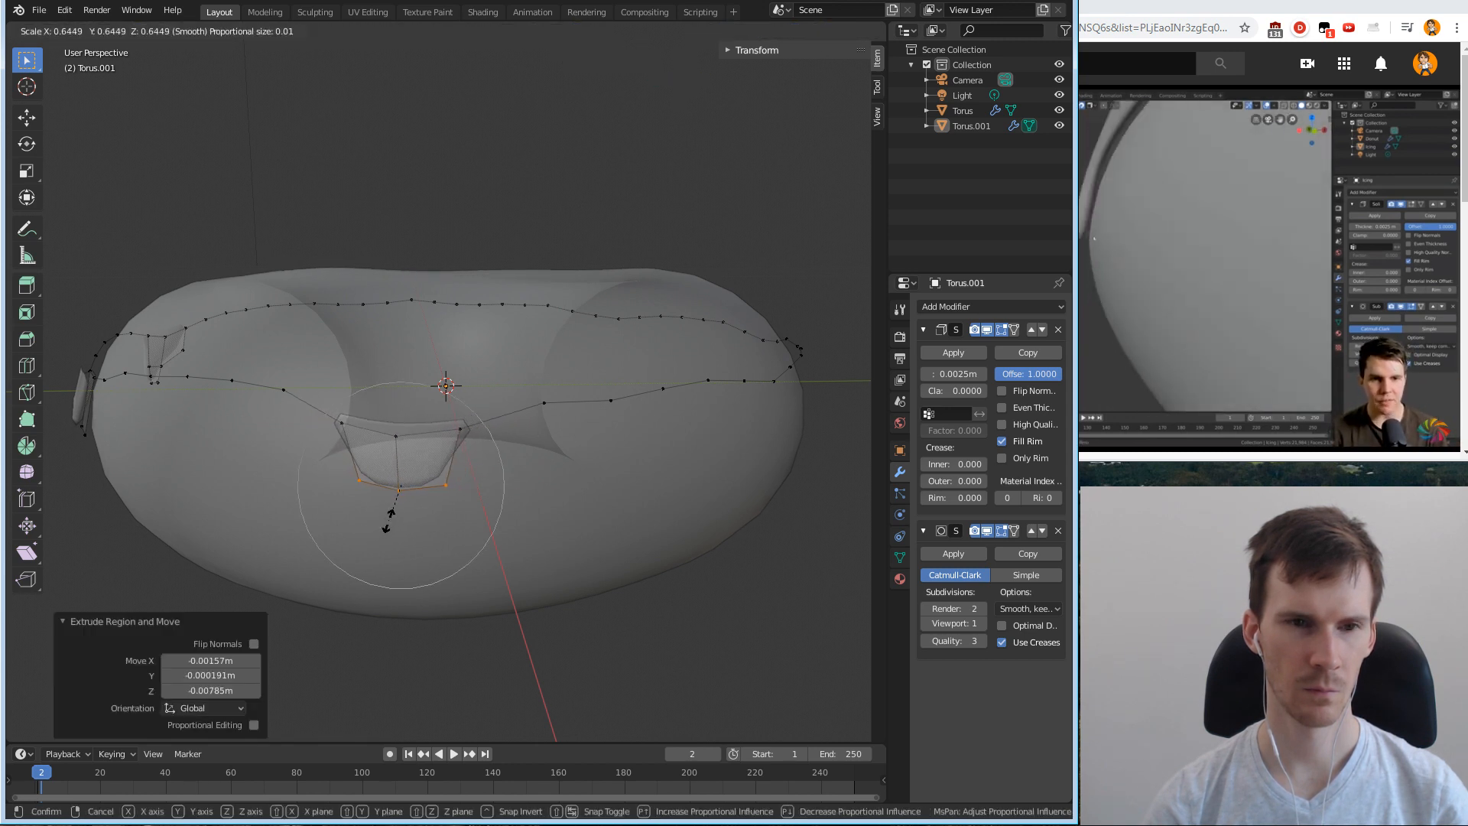
{"action": "left_click", "coordinate": [389, 520]}
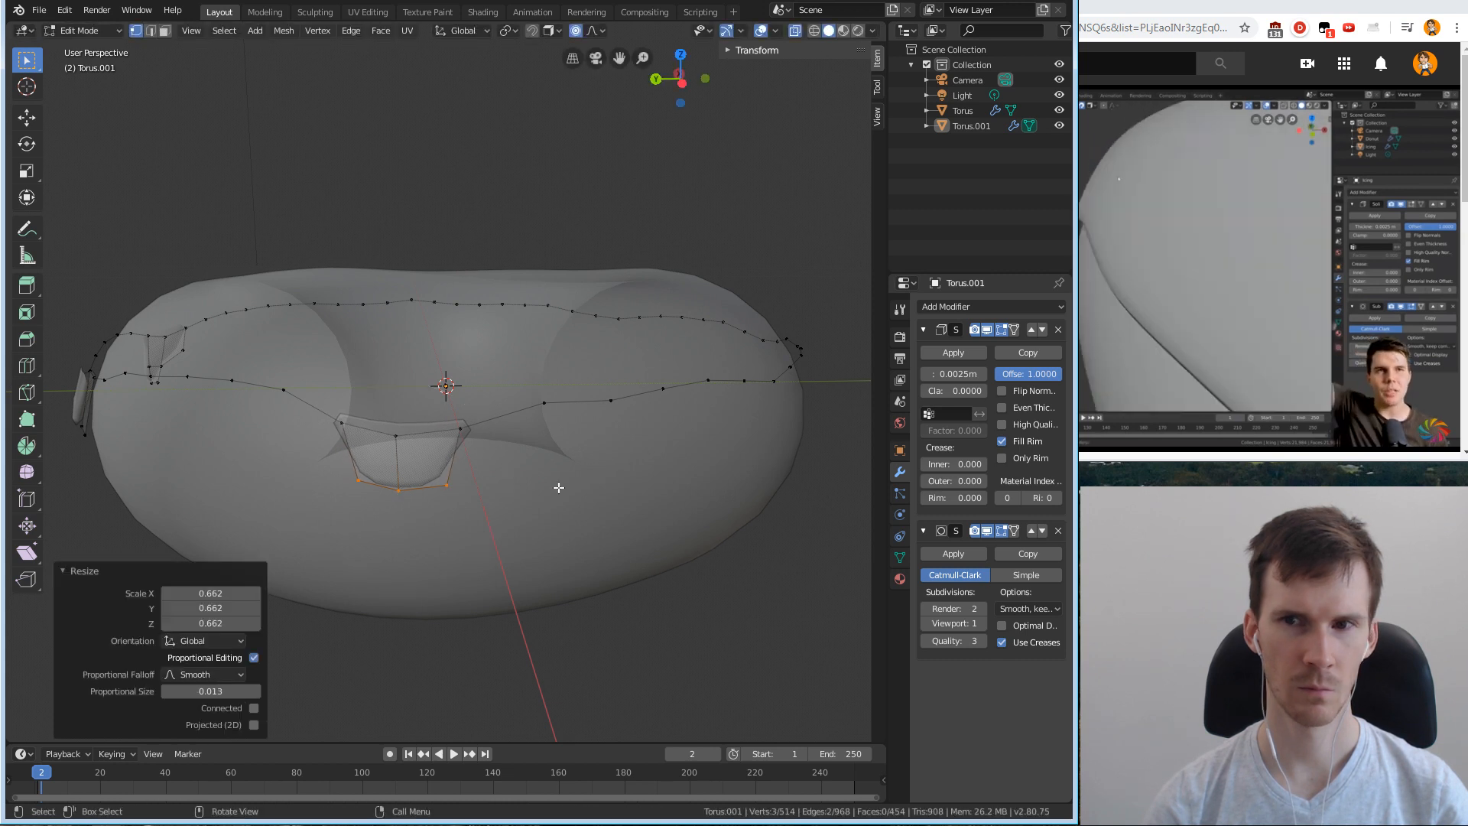
Clear the vertex selection and pause the reference tutorial video.
{"action": "middle_click_drag", "start_coordinate": [667, 465], "coordinate": [521, 418]}
{"action": "left_click", "coordinate": [623, 460]}
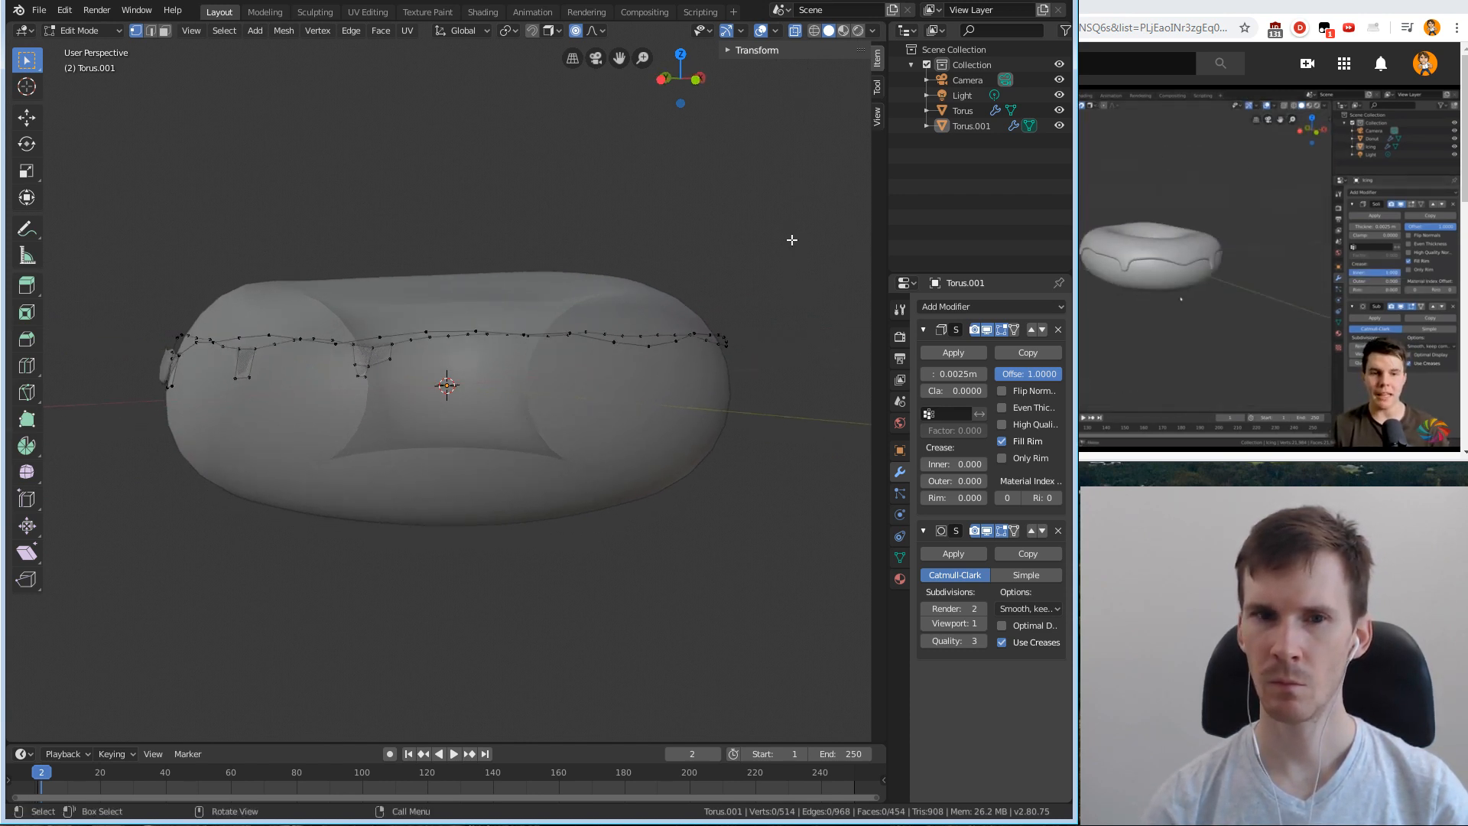
{"action": "left_click", "coordinate": [1325, 235]}
{"action": "left_click", "coordinate": [721, 622]}
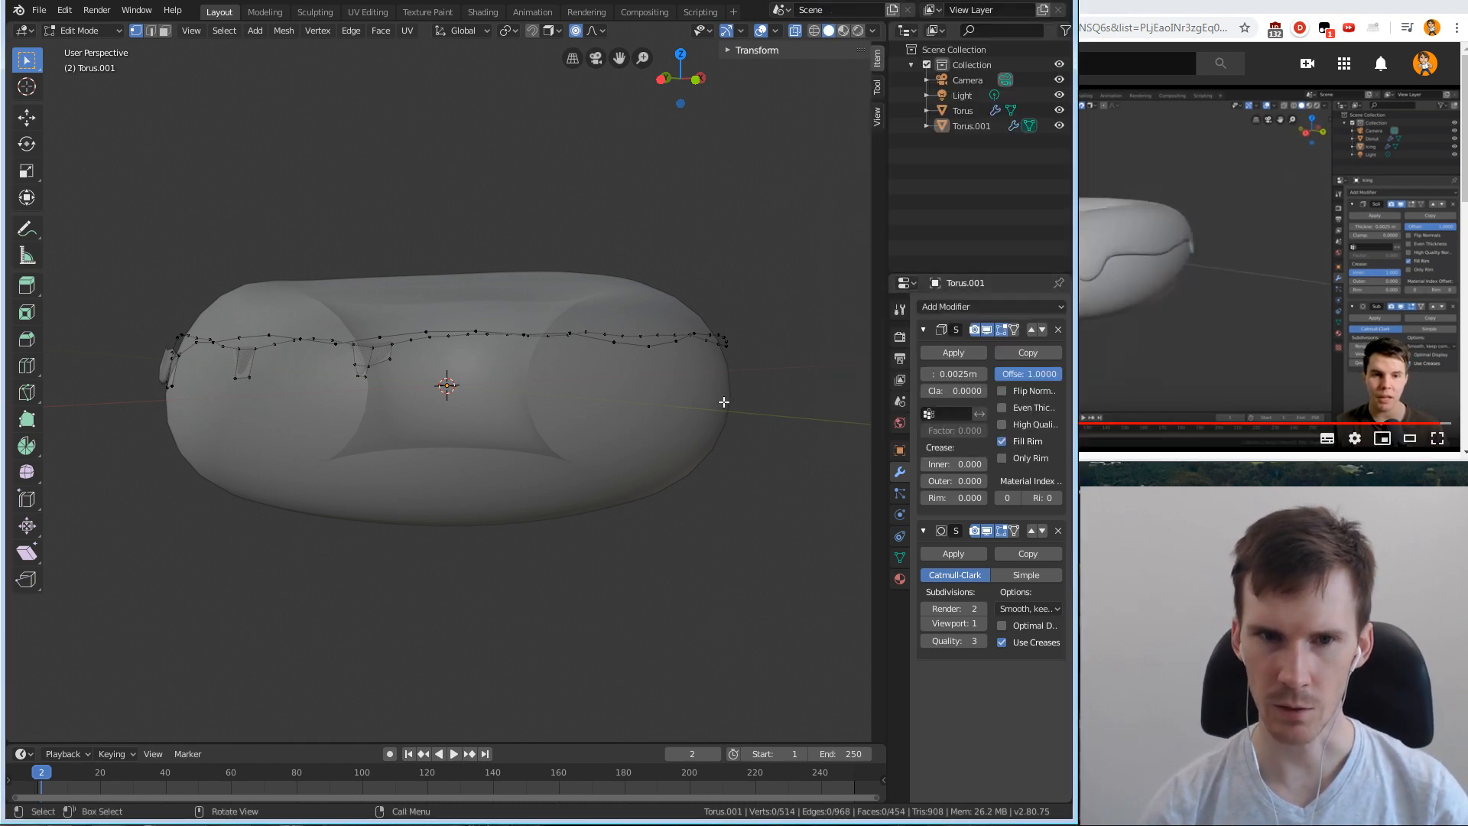
Switch to Object Mode, examine the icing edge up close and select the icing shell.
{"action": "scroll", "coordinate": [701, 378], "scroll_direction": "up", "scroll_amount": 10}
{"action": "key", "text": "Tab"}
{"action": "middle_click_drag", "start_coordinate": [626, 365], "coordinate": [769, 250]}
{"action": "scroll", "coordinate": [766, 249], "scroll_direction": "down", "scroll_amount": 5}
{"action": "left_click", "coordinate": [685, 360]}
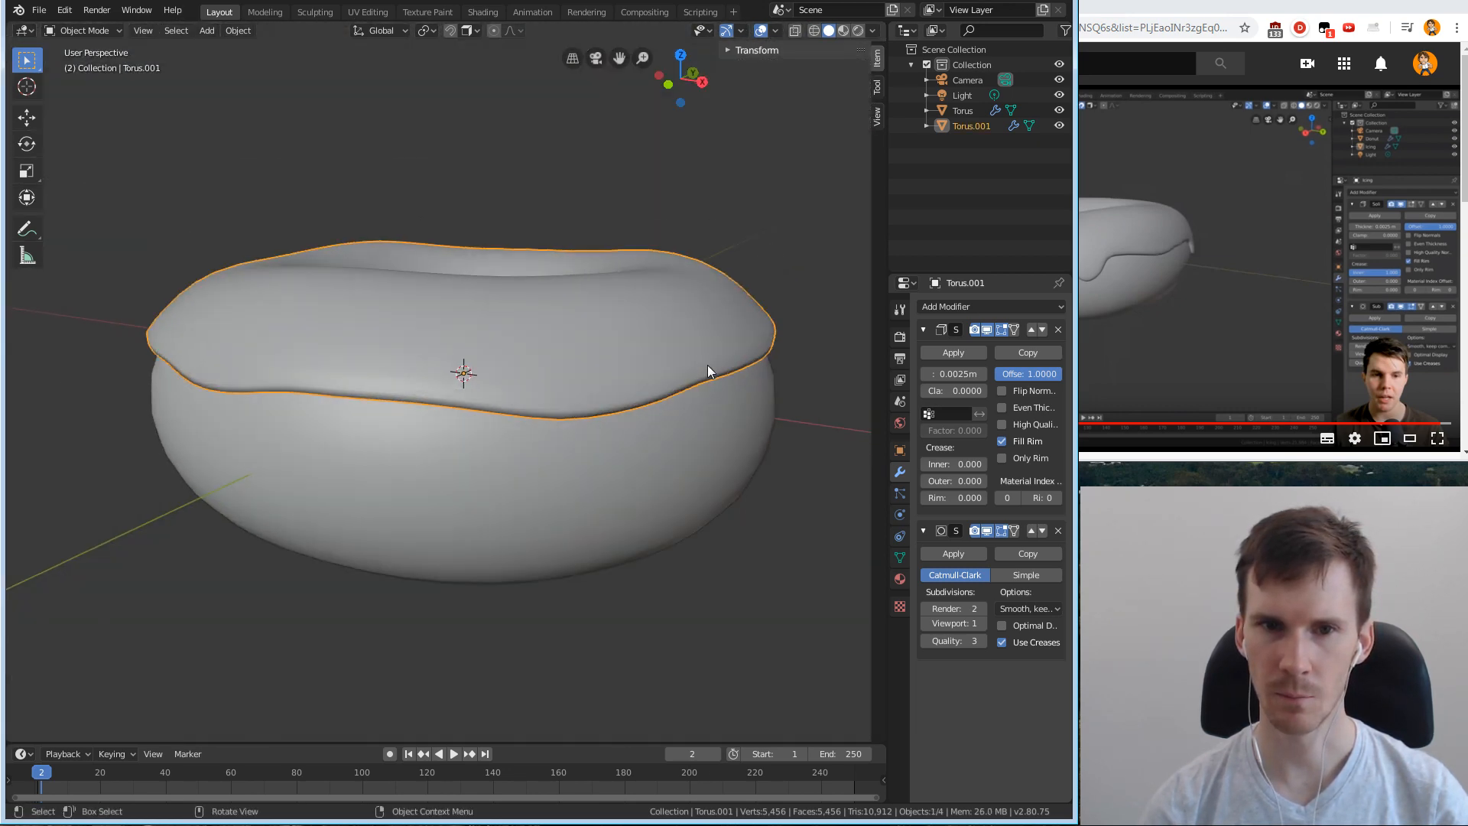
Deselect the icing shell and set its Solidify modifier's inner crease to 1.000.
{"action": "left_click", "coordinate": [823, 326]}
{"action": "middle_click_drag", "start_coordinate": [829, 341], "coordinate": [795, 364]}
{"action": "left_click_drag", "start_coordinate": [955, 464], "coordinate": [1022, 465]}
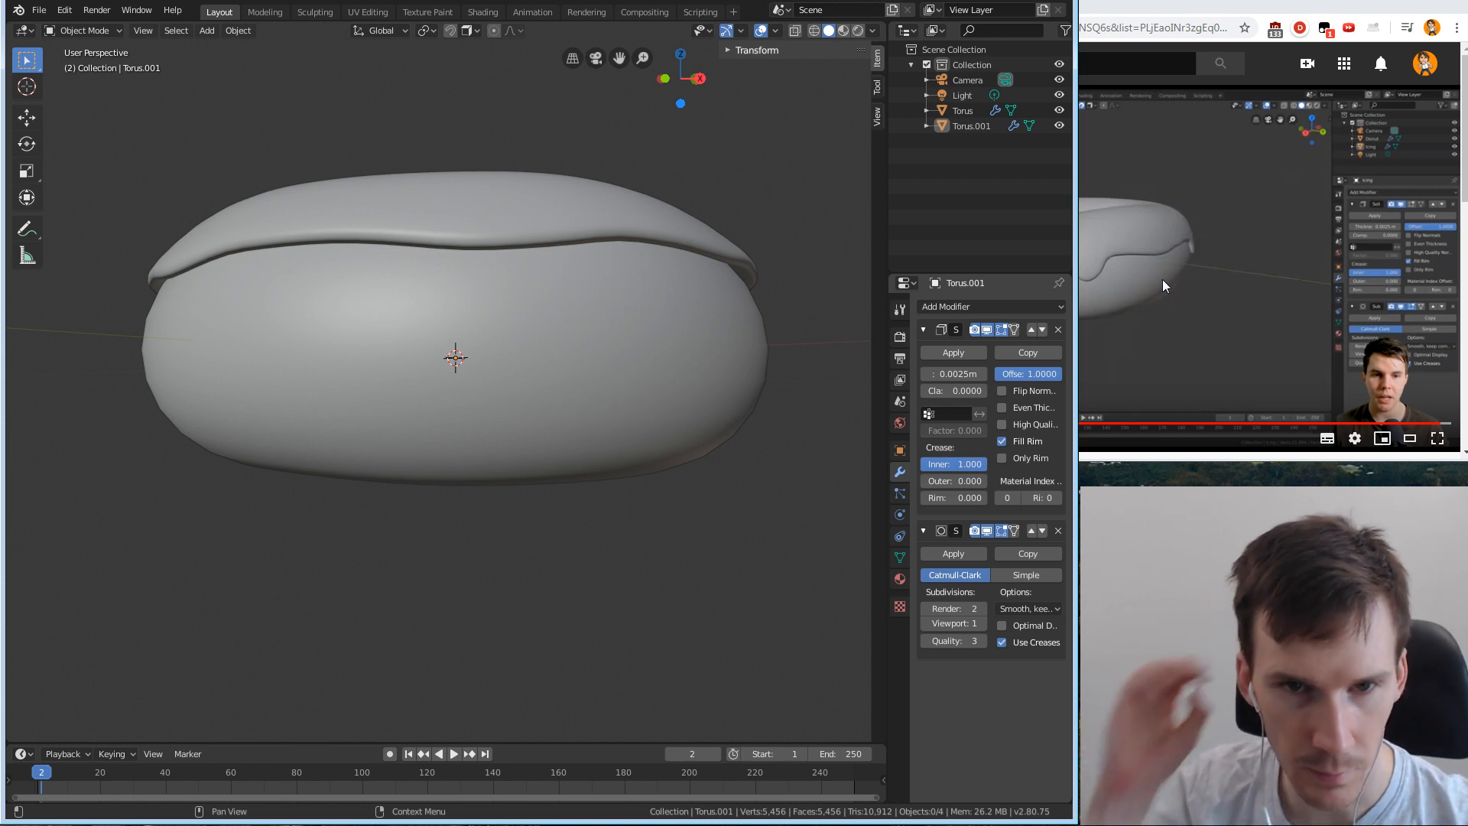
Set the icing's Solidify offset to 0.
{"action": "left_click_drag", "start_coordinate": [1029, 374], "coordinate": [987, 374]}
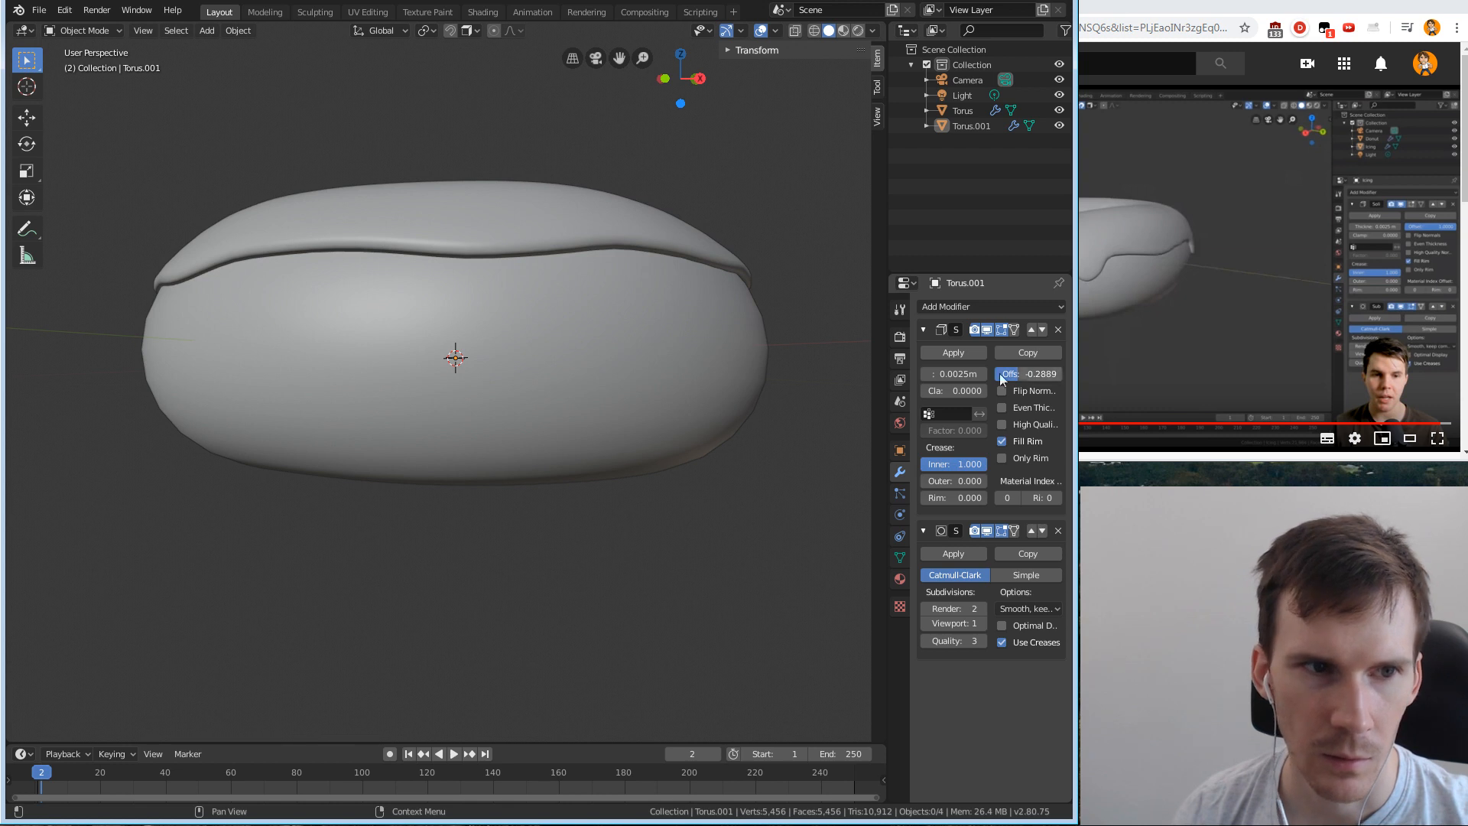
{"action": "middle_click_drag", "start_coordinate": [325, 310], "coordinate": [328, 332]}
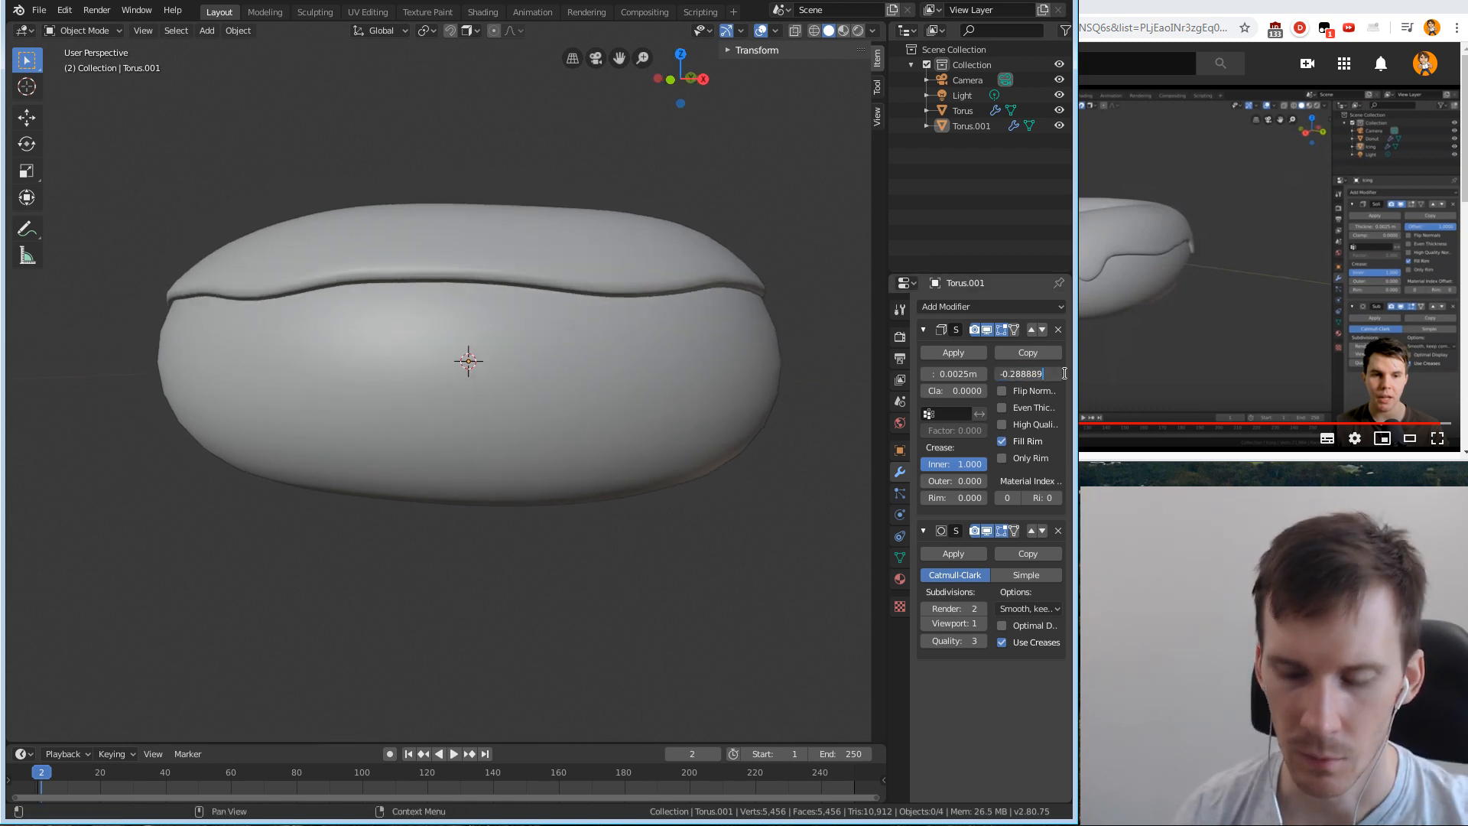
{"action": "type", "text": "0"}
{"action": "key", "text": "Return"}
Try a slight change to the Solidify offset, restore it to 0 and inspect the icing from above.
{"action": "mouse_move", "coordinate": [558, 342]}
{"action": "middle_mouse_down"}
{"action": "mouse_move", "coordinate": [537, 329]}
{"action": "mouse_move", "coordinate": [543, 351]}
{"action": "middle_mouse_up"}
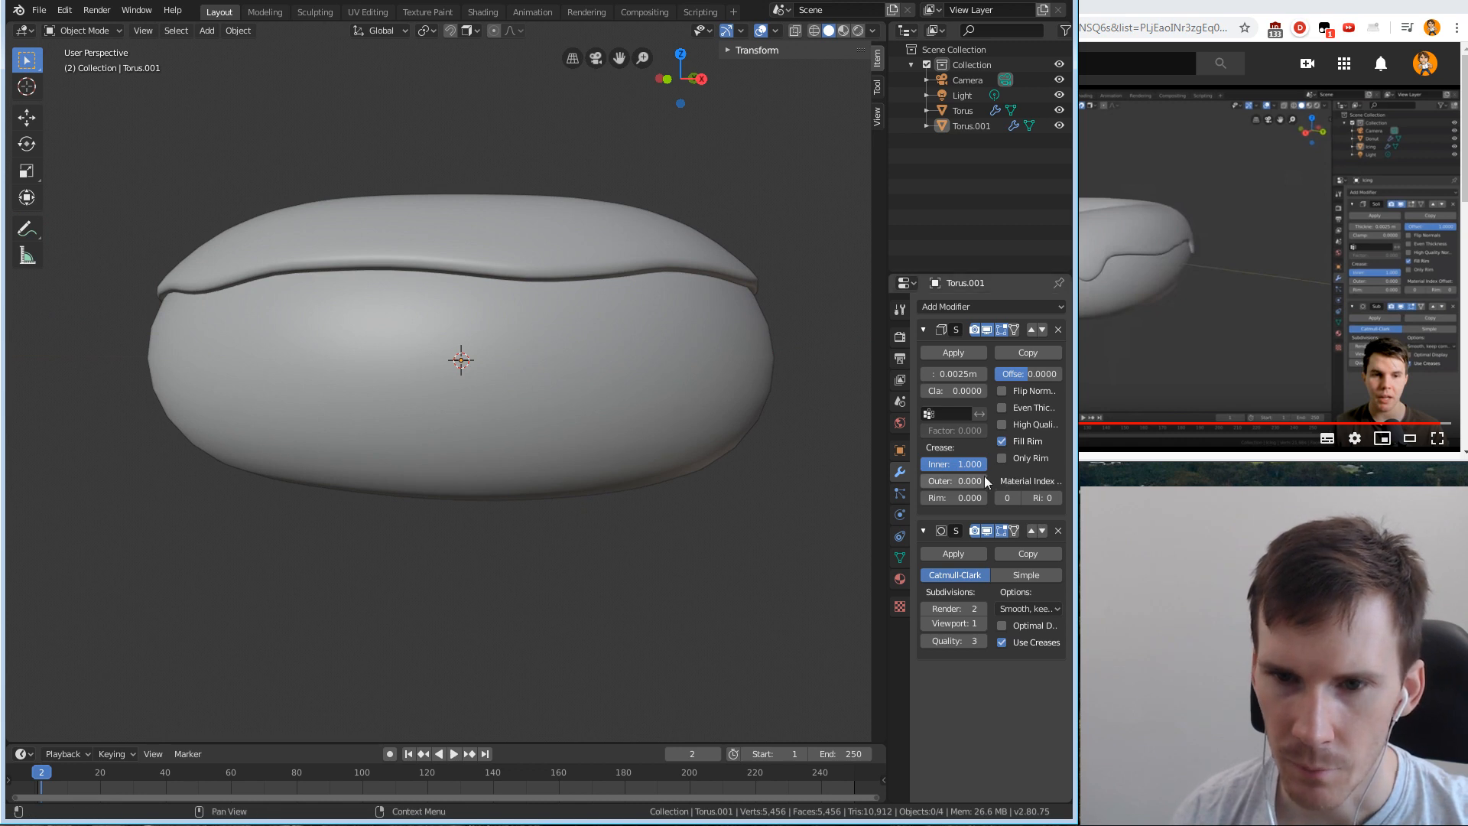
{"action": "mouse_move", "coordinate": [973, 470]}
{"action": "left_mouse_down"}
{"action": "mouse_move", "coordinate": [906, 469]}
{"action": "mouse_move", "coordinate": [980, 469]}
{"action": "mouse_move", "coordinate": [952, 481]}
{"action": "mouse_move", "coordinate": [974, 499]}
{"action": "left_mouse_up"}
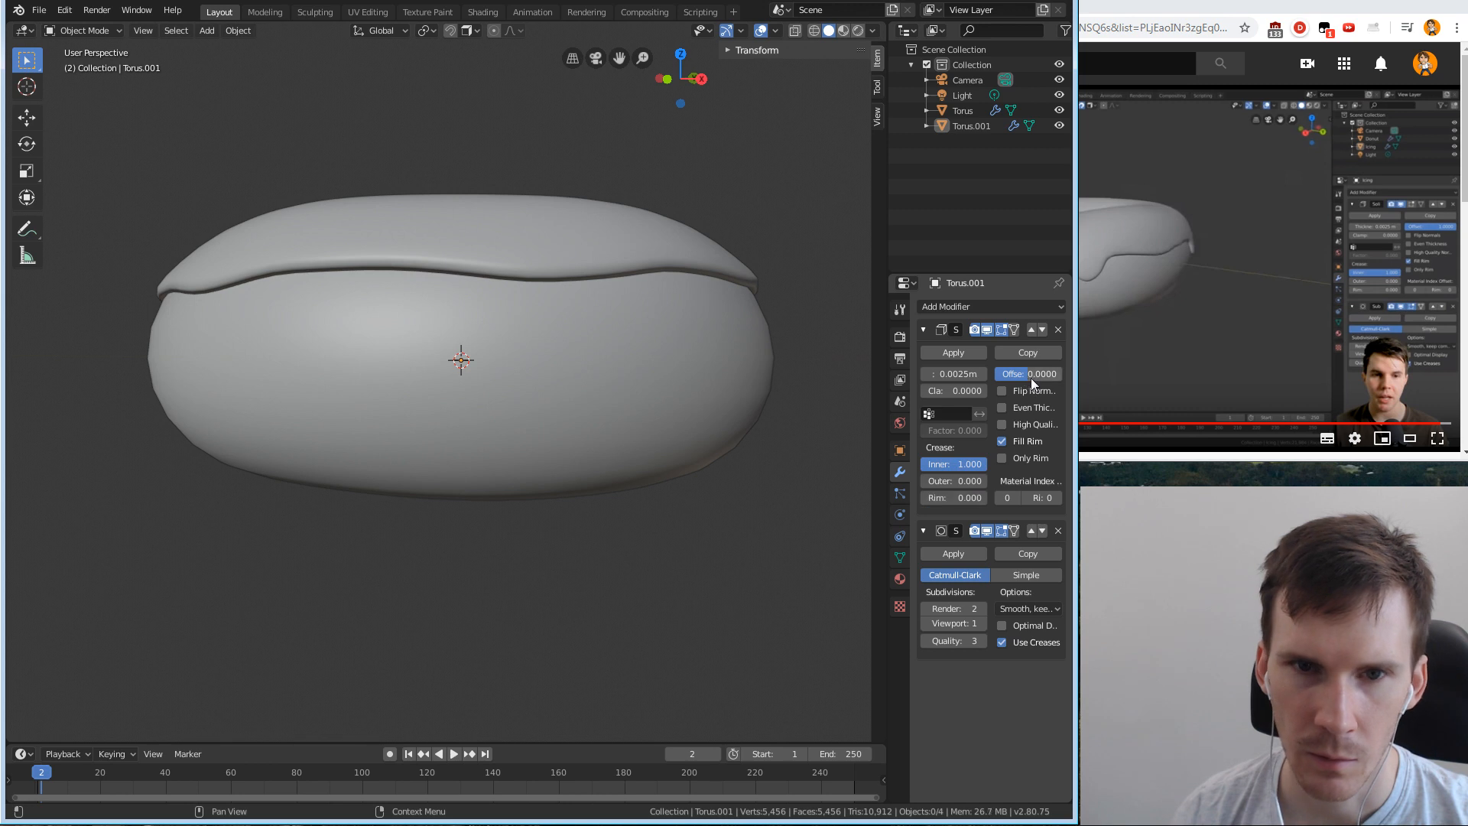
{"action": "mouse_move", "coordinate": [1028, 374]}
{"action": "left_mouse_down"}
{"action": "mouse_move", "coordinate": [1043, 373]}
{"action": "mouse_move", "coordinate": [1031, 374]}
{"action": "left_mouse_up"}
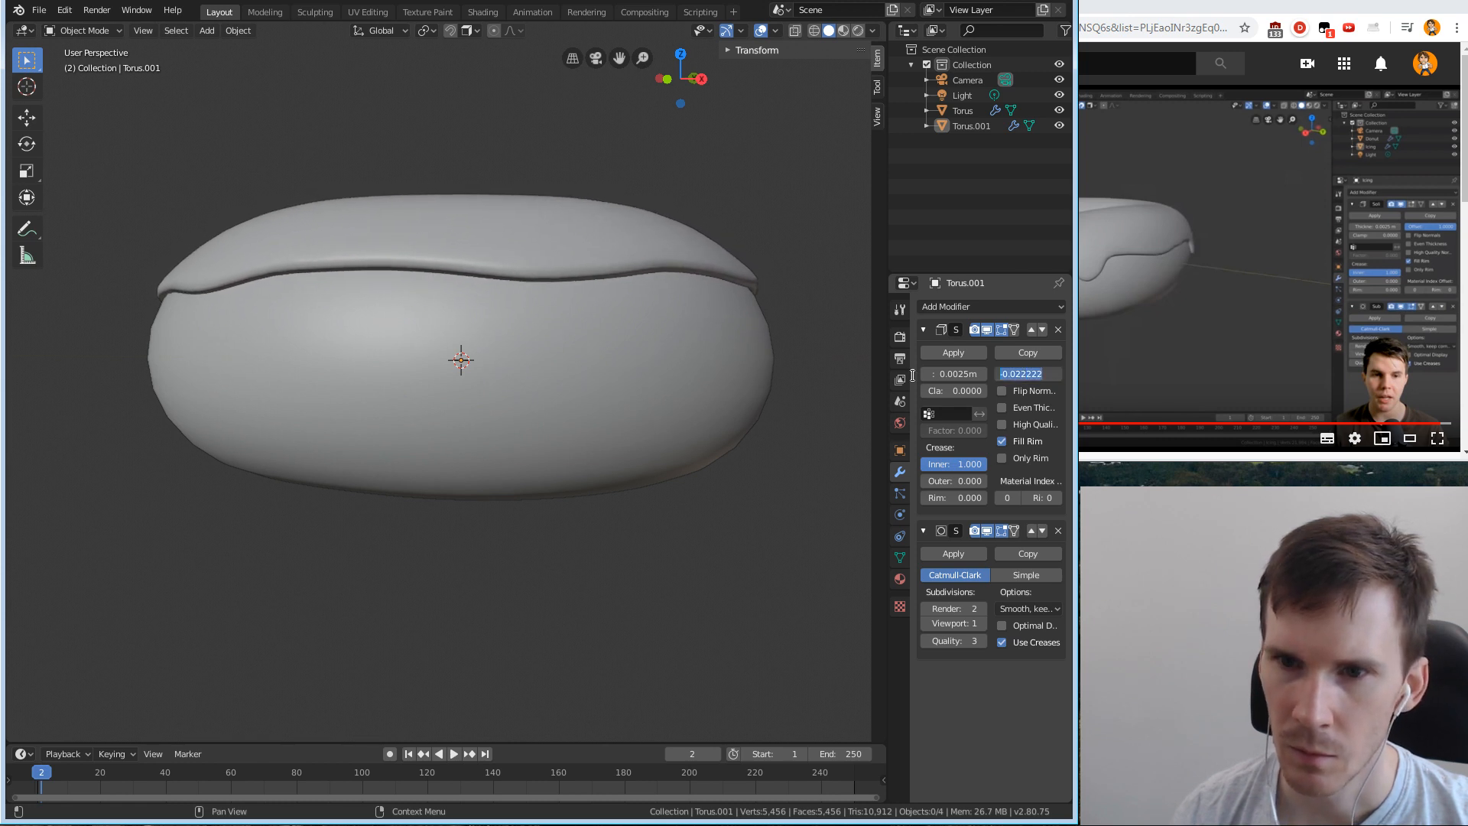
{"action": "middle_click_drag", "start_coordinate": [848, 380], "coordinate": [288, 376]}
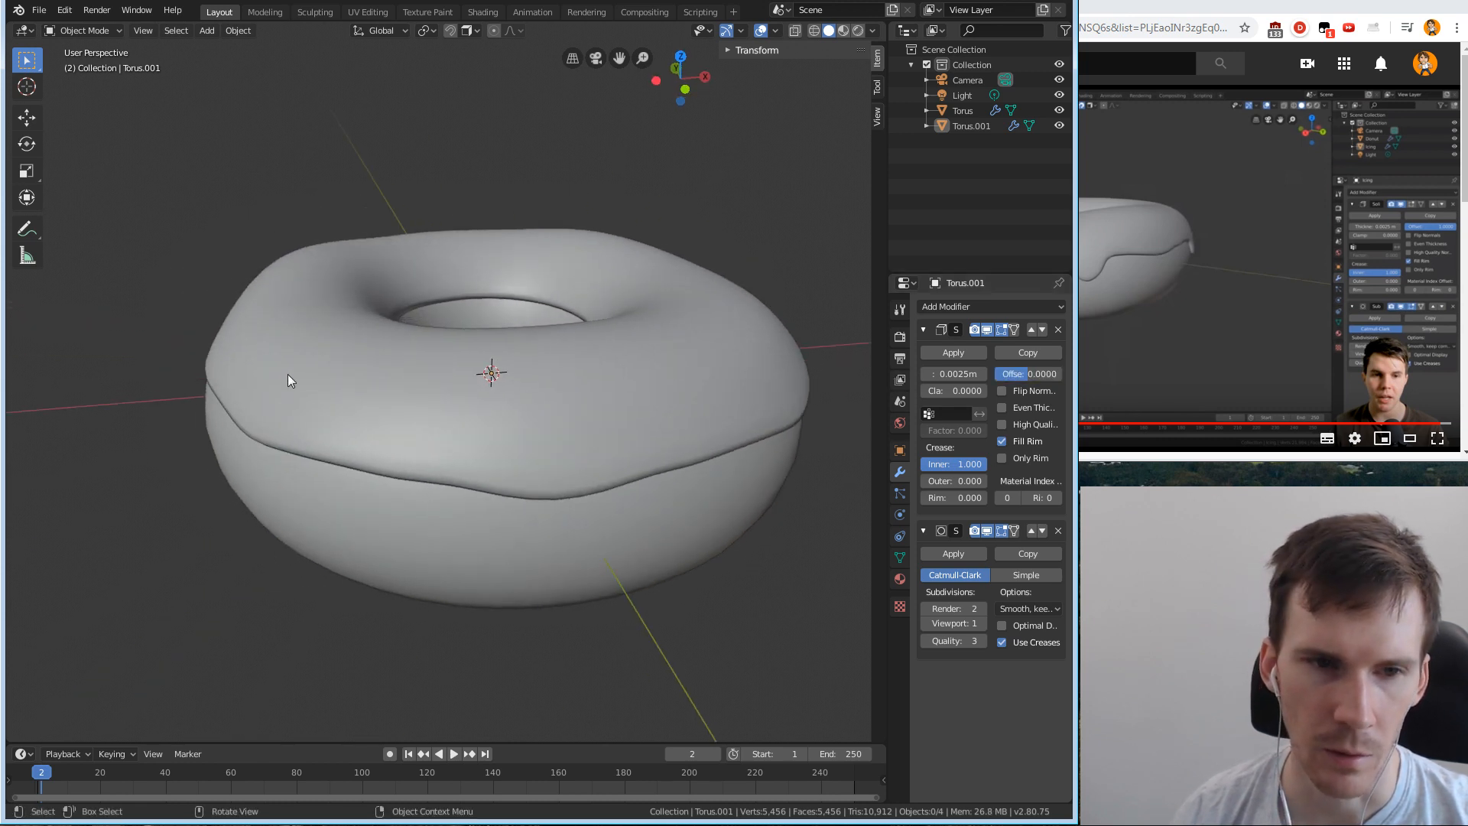
Extrude the icing's selected rim edge about 0.01 m downward in Edit Mode and scale the new edge to 0.778 to form a drip.
{"action": "left_click", "coordinate": [383, 295]}
{"action": "middle_click_drag", "start_coordinate": [383, 295], "coordinate": [583, 350]}
{"action": "left_click", "coordinate": [533, 319]}
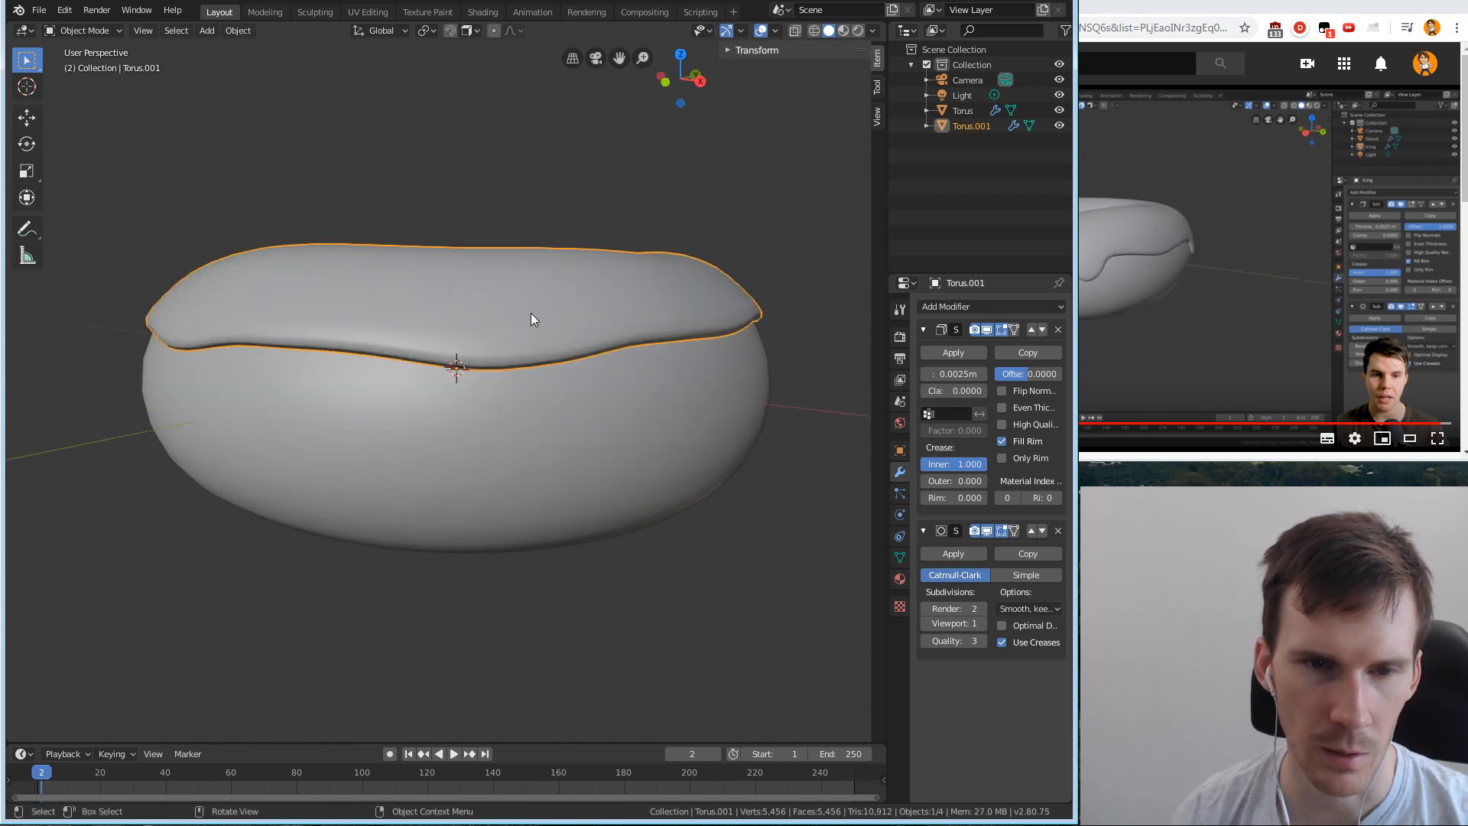
{"action": "key", "text": "Tab"}
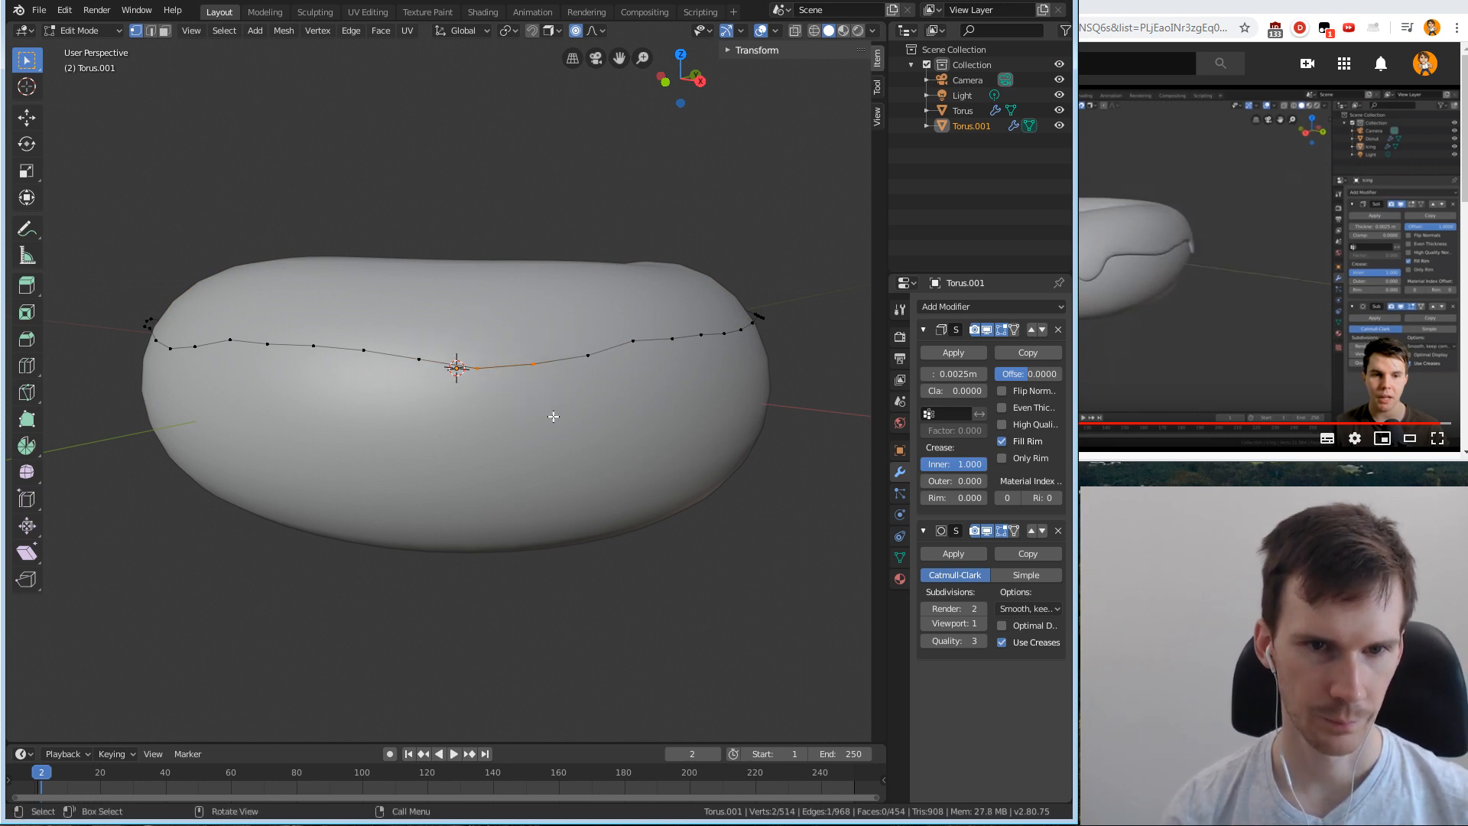
{"action": "key", "text": "e"}
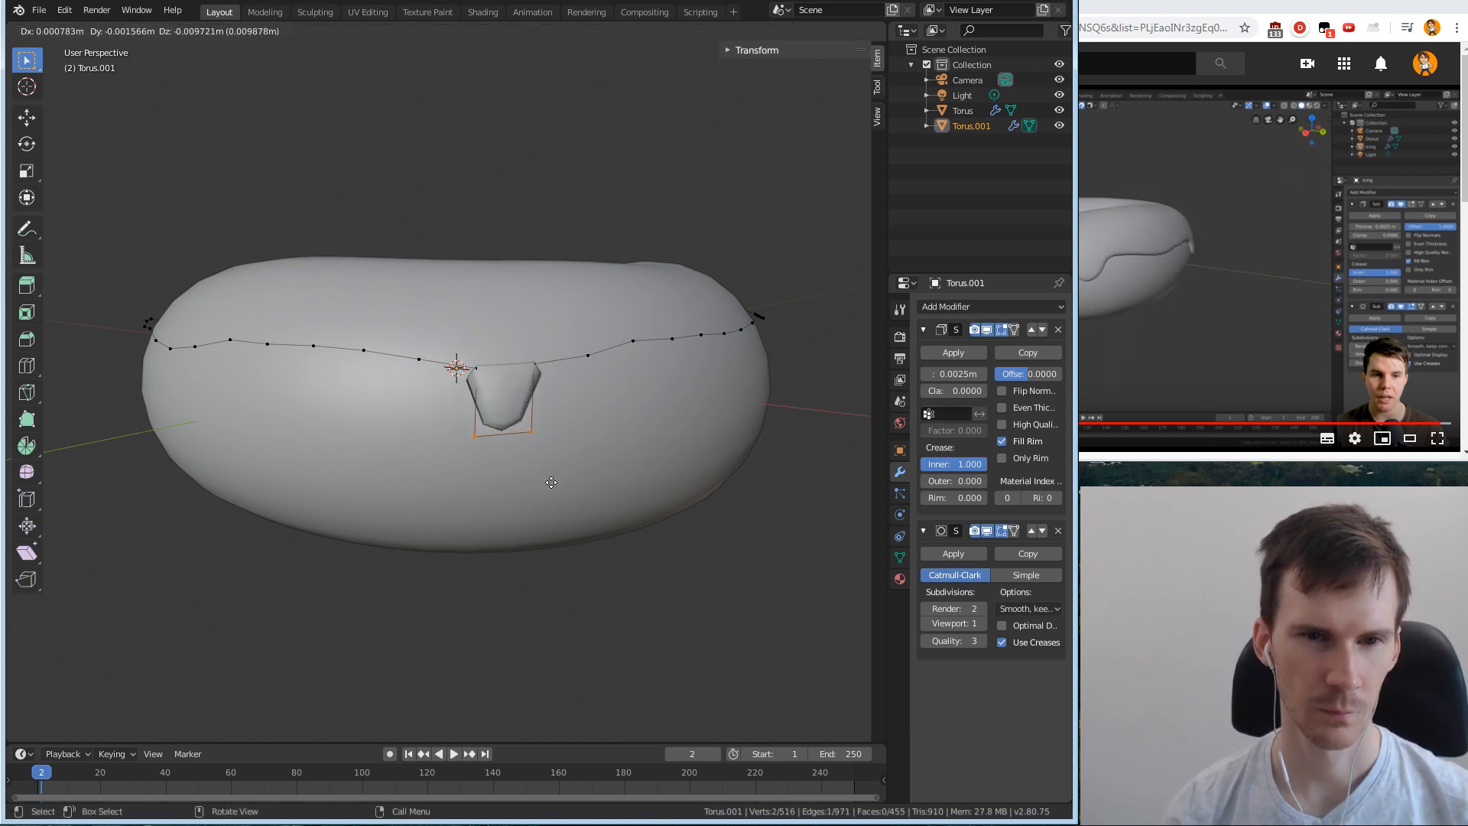
{"action": "left_click", "coordinate": [549, 481]}
{"action": "key", "text": "s"}
{"action": "left_click", "coordinate": [539, 468]}
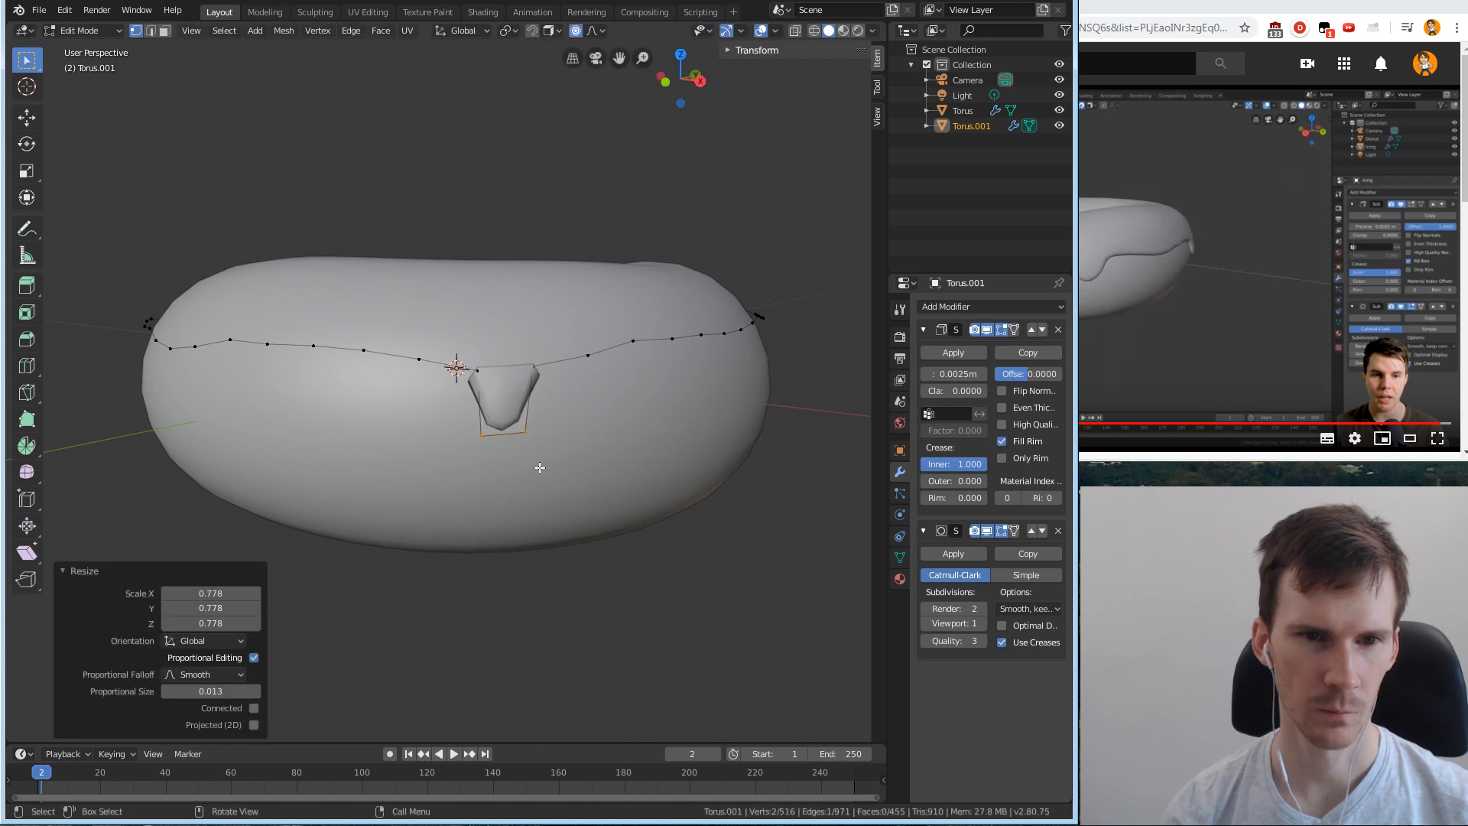
Select three adjacent rim vertices on another side of the icing, extrude them about 0.0069 m downward and scale them to 0.920.
{"action": "left_click", "coordinate": [207, 348]}
{"action": "middle_click_drag", "start_coordinate": [221, 351], "coordinate": [403, 388]}
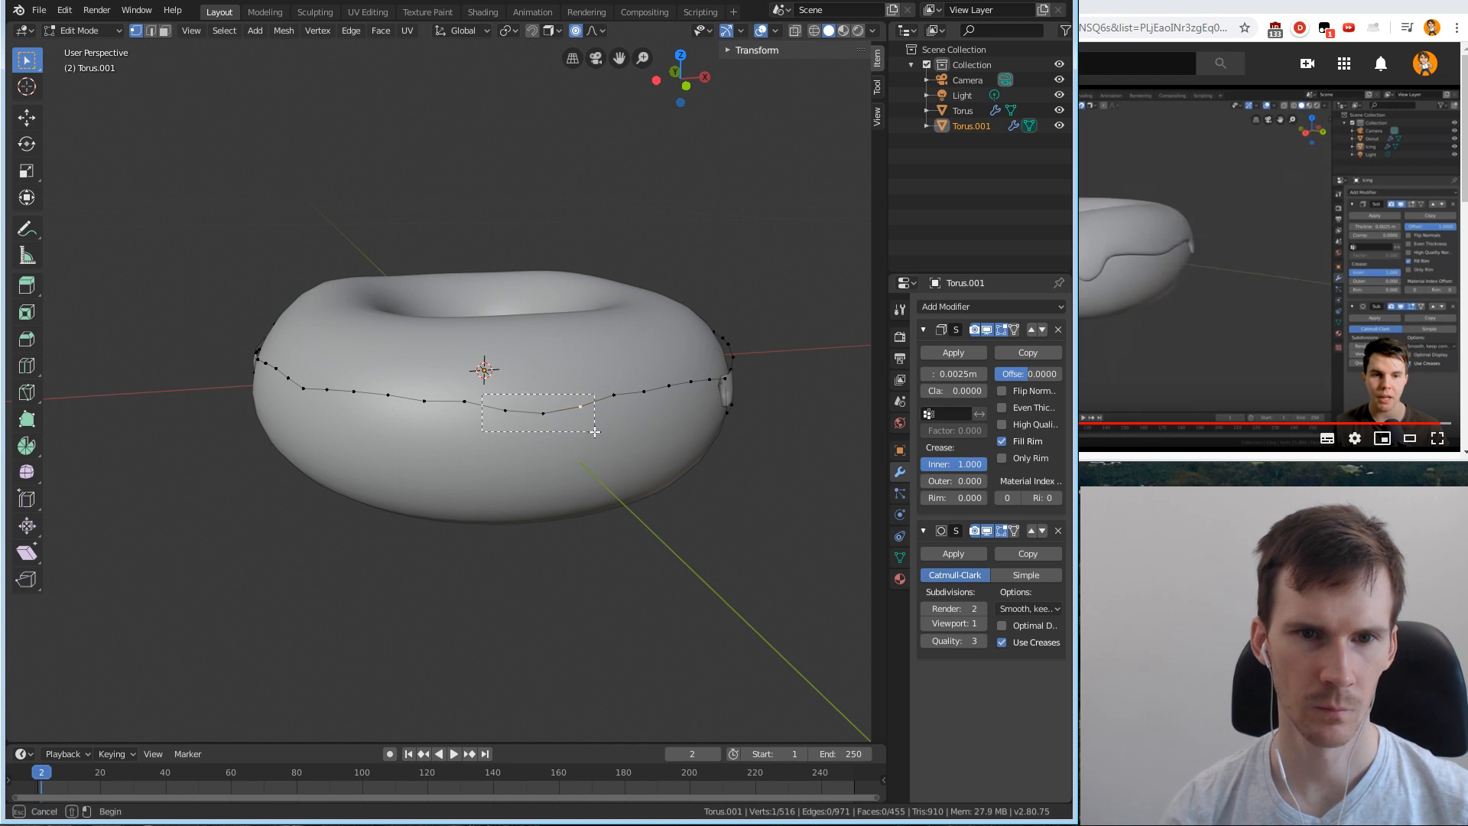
{"action": "key", "text": "e"}
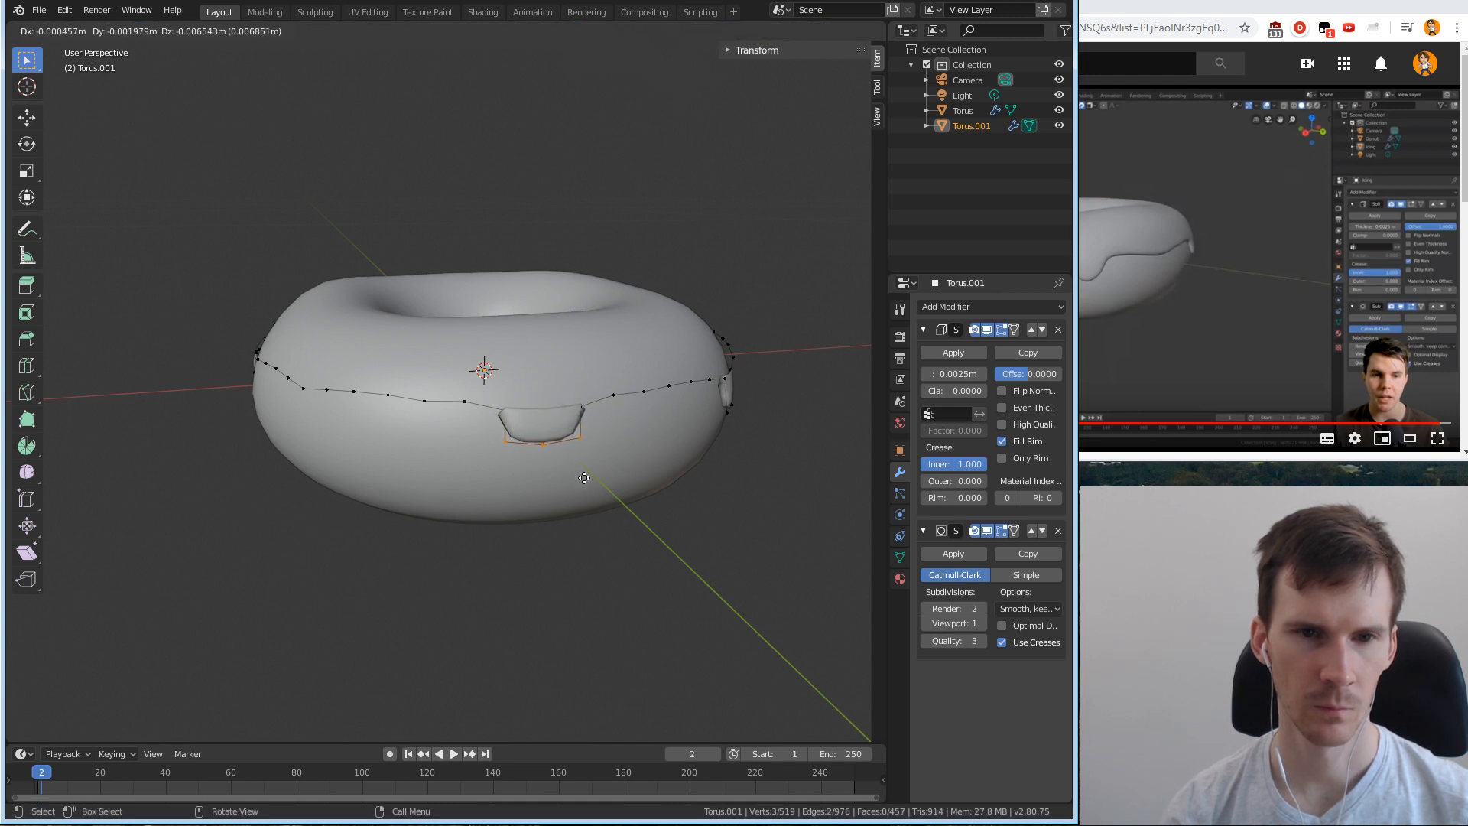
{"action": "left_click", "coordinate": [584, 478]}
{"action": "key", "text": "s"}
{"action": "left_click", "coordinate": [581, 477]}
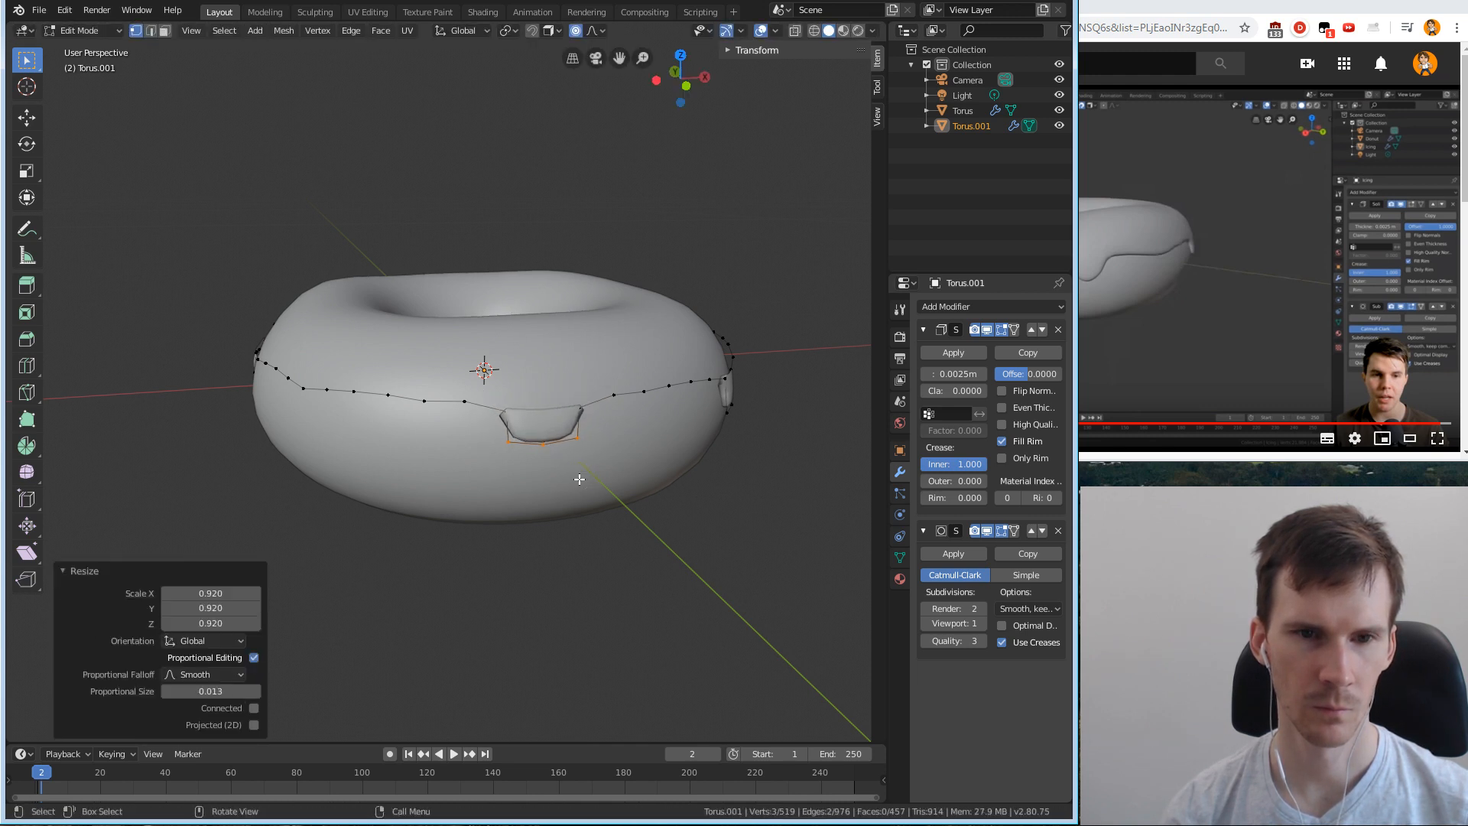
{"action": "left_click", "coordinate": [599, 317]}
{"action": "key", "text": "Tab"}
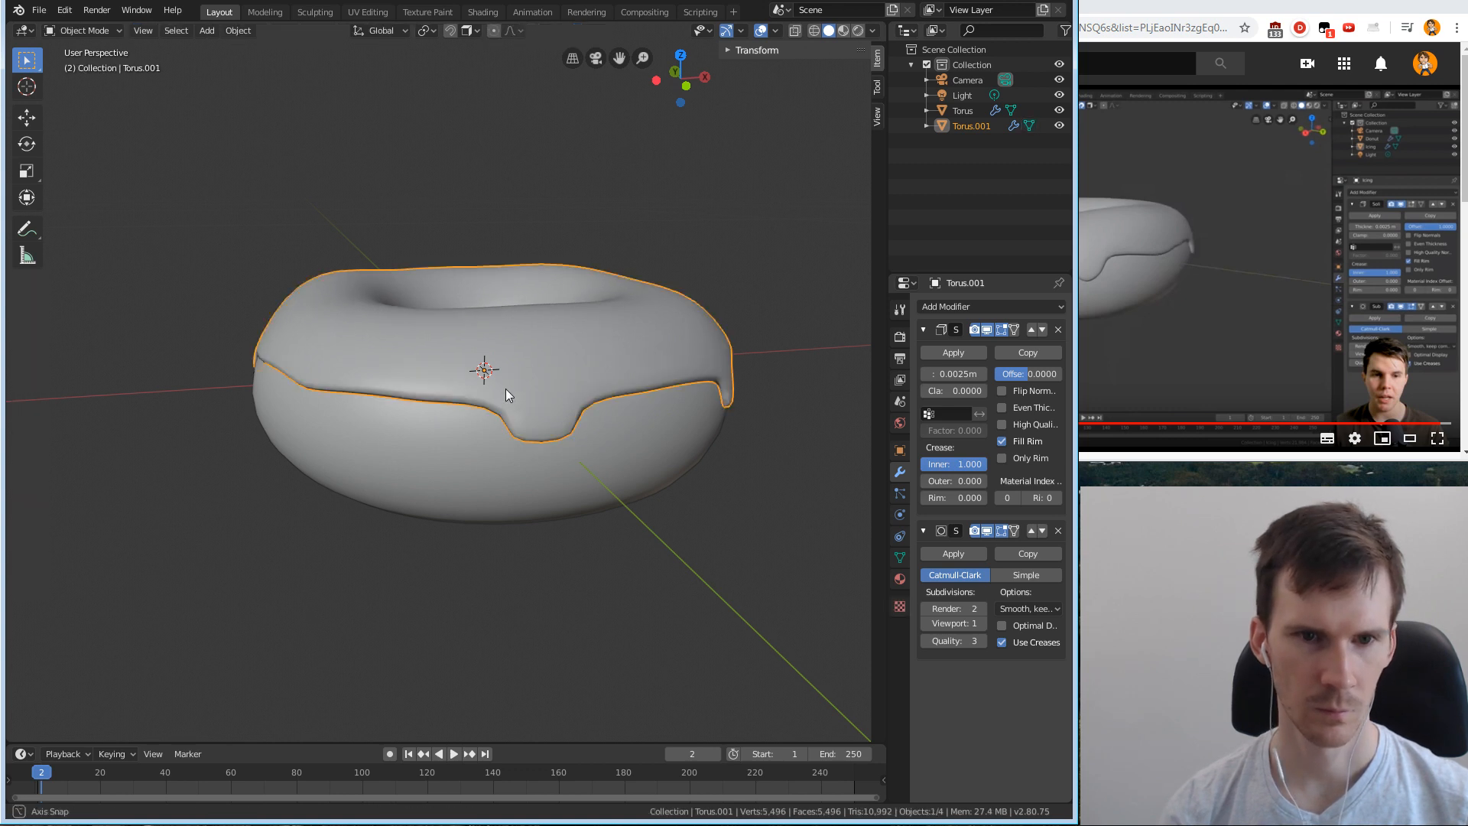
{"action": "middle_click_drag", "start_coordinate": [507, 388], "coordinate": [470, 367]}
{"action": "key", "text": "Tab"}
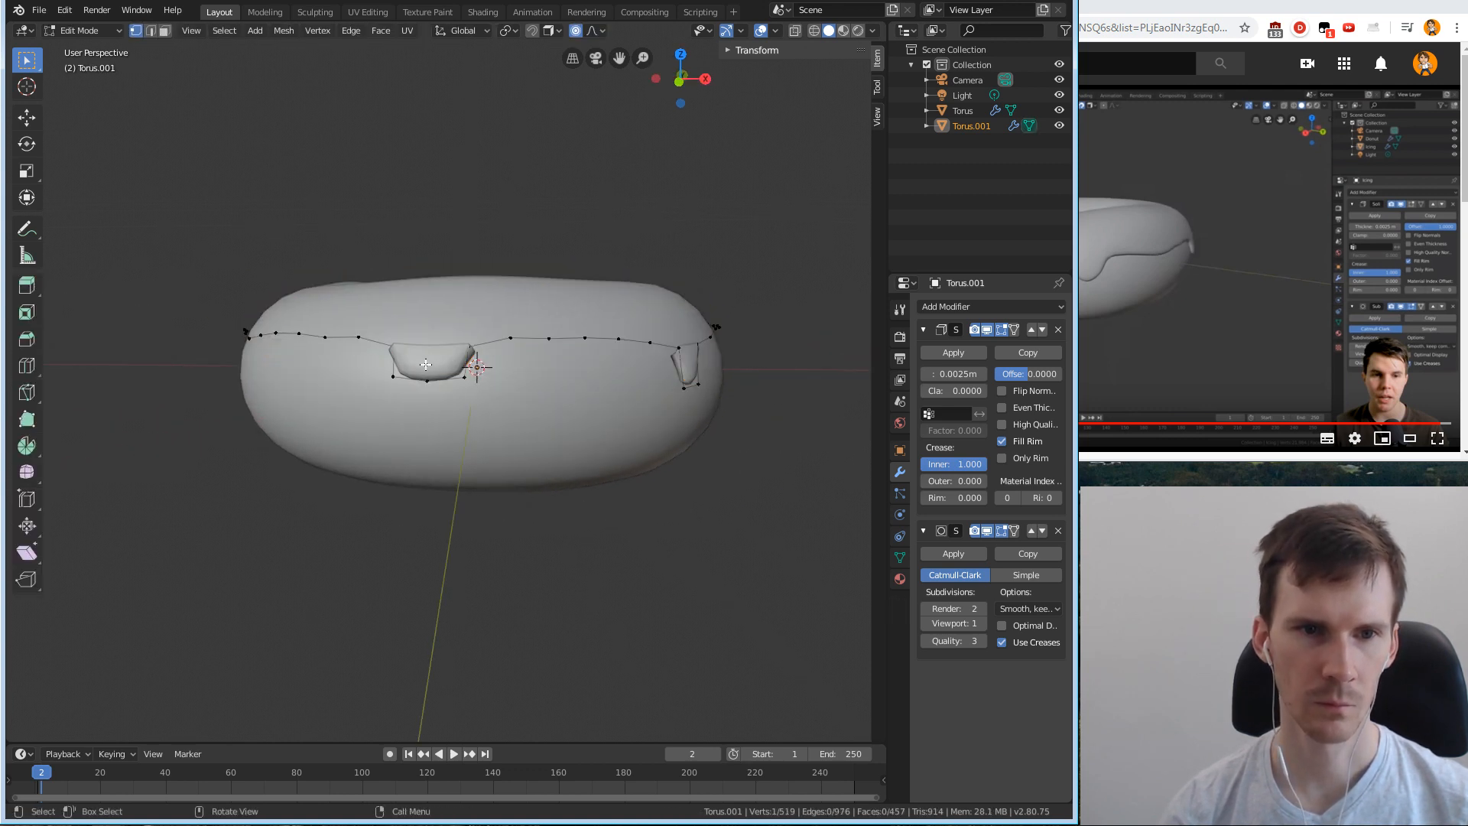
{"action": "key", "text": "e"}
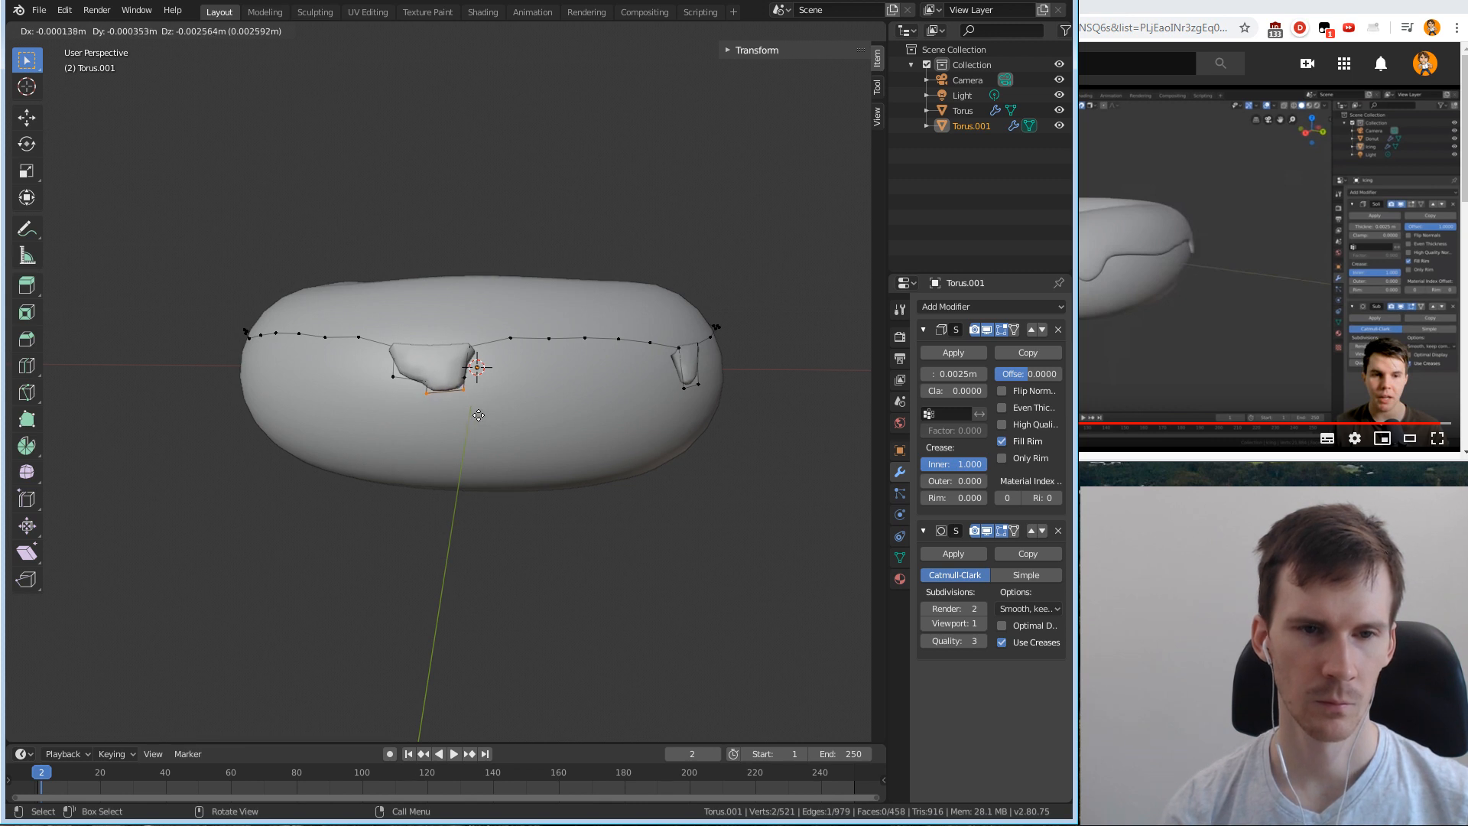
{"action": "right_click", "coordinate": [471, 424]}
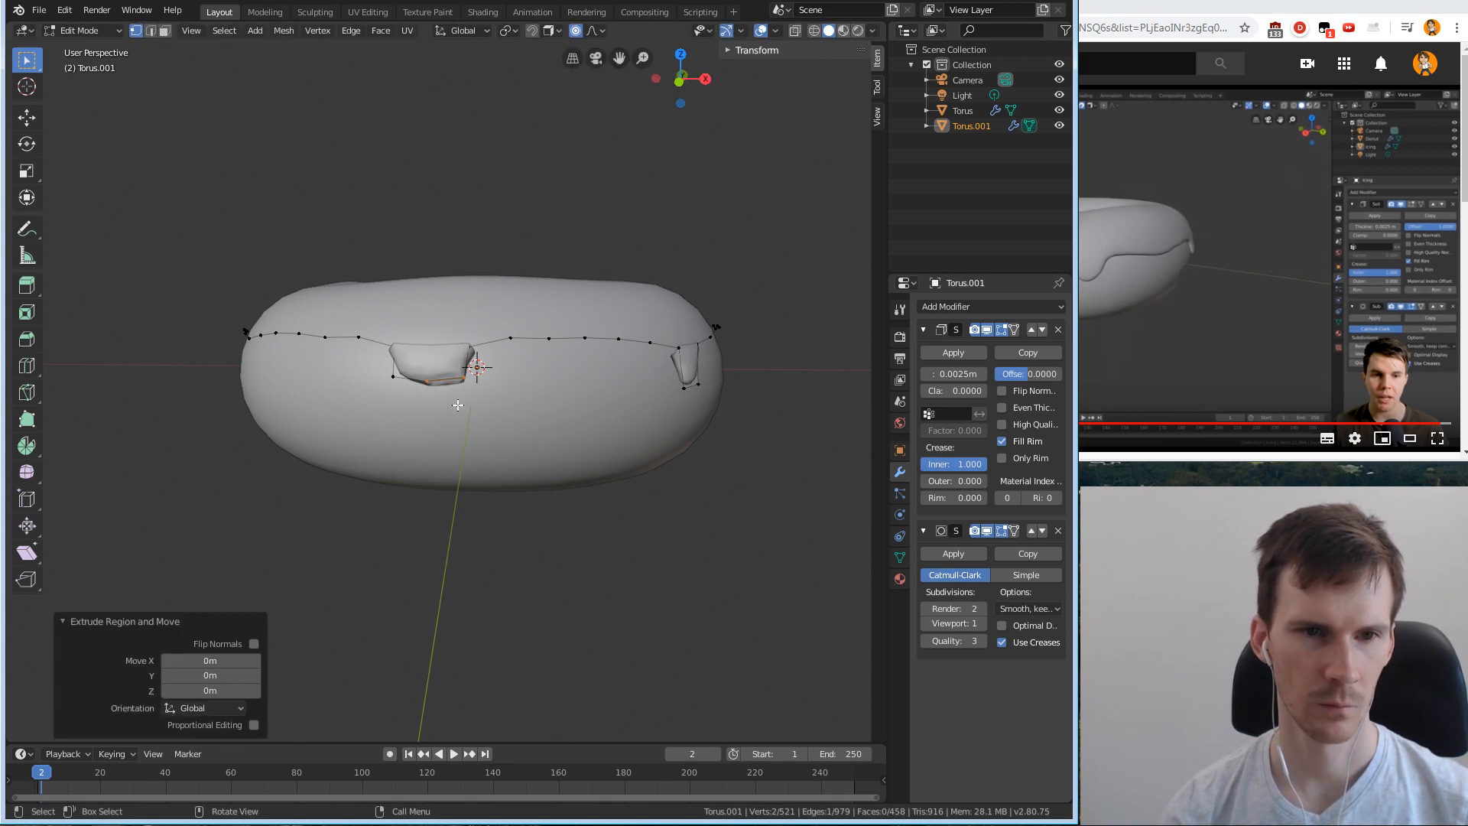
{"action": "left_click", "coordinate": [457, 405]}
{"action": "key", "text": "e"}
{"action": "left_click_drag", "start_coordinate": [439, 399], "coordinate": [435, 400]}
{"action": "right_click", "coordinate": [441, 425]}
{"action": "left_click", "coordinate": [419, 404]}
{"action": "key", "text": "e"}
{"action": "left_click", "coordinate": [475, 409]}
{"action": "key", "text": "ctrl+z"}
{"action": "key", "text": "ctrl+z"}
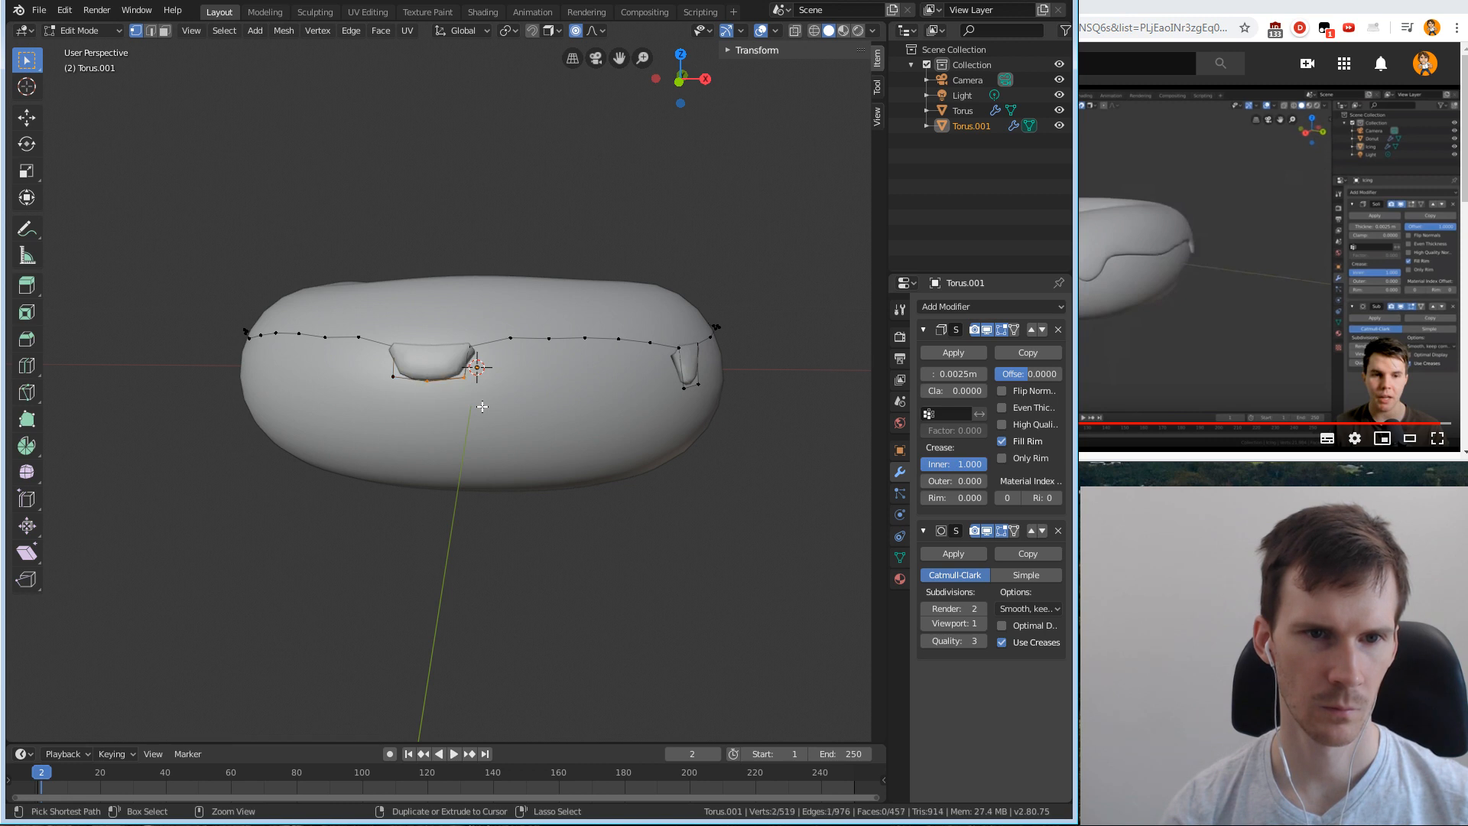
{"action": "key", "text": "e"}
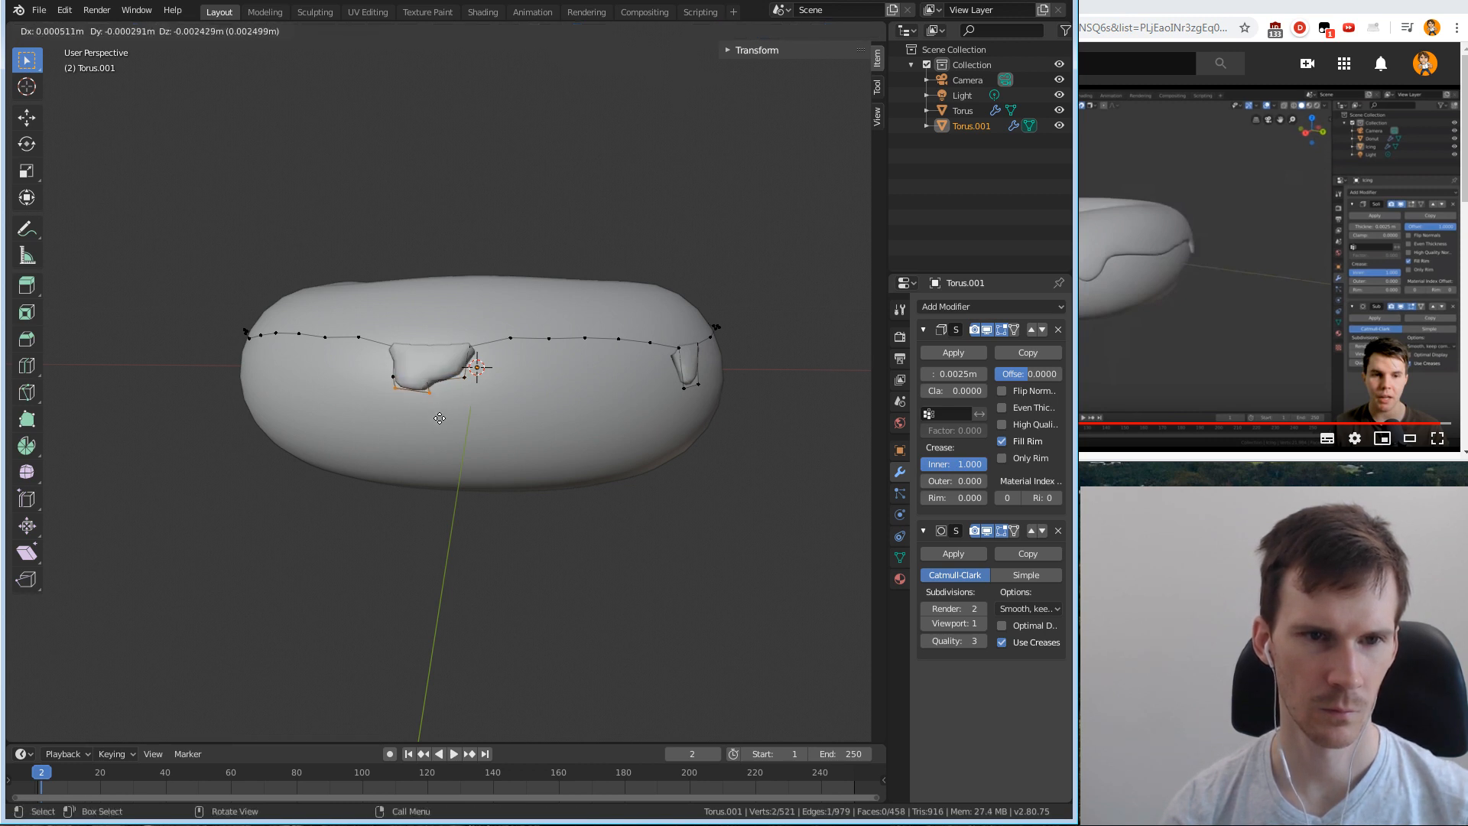
{"action": "left_click", "coordinate": [440, 432]}
{"action": "key", "text": "s"}
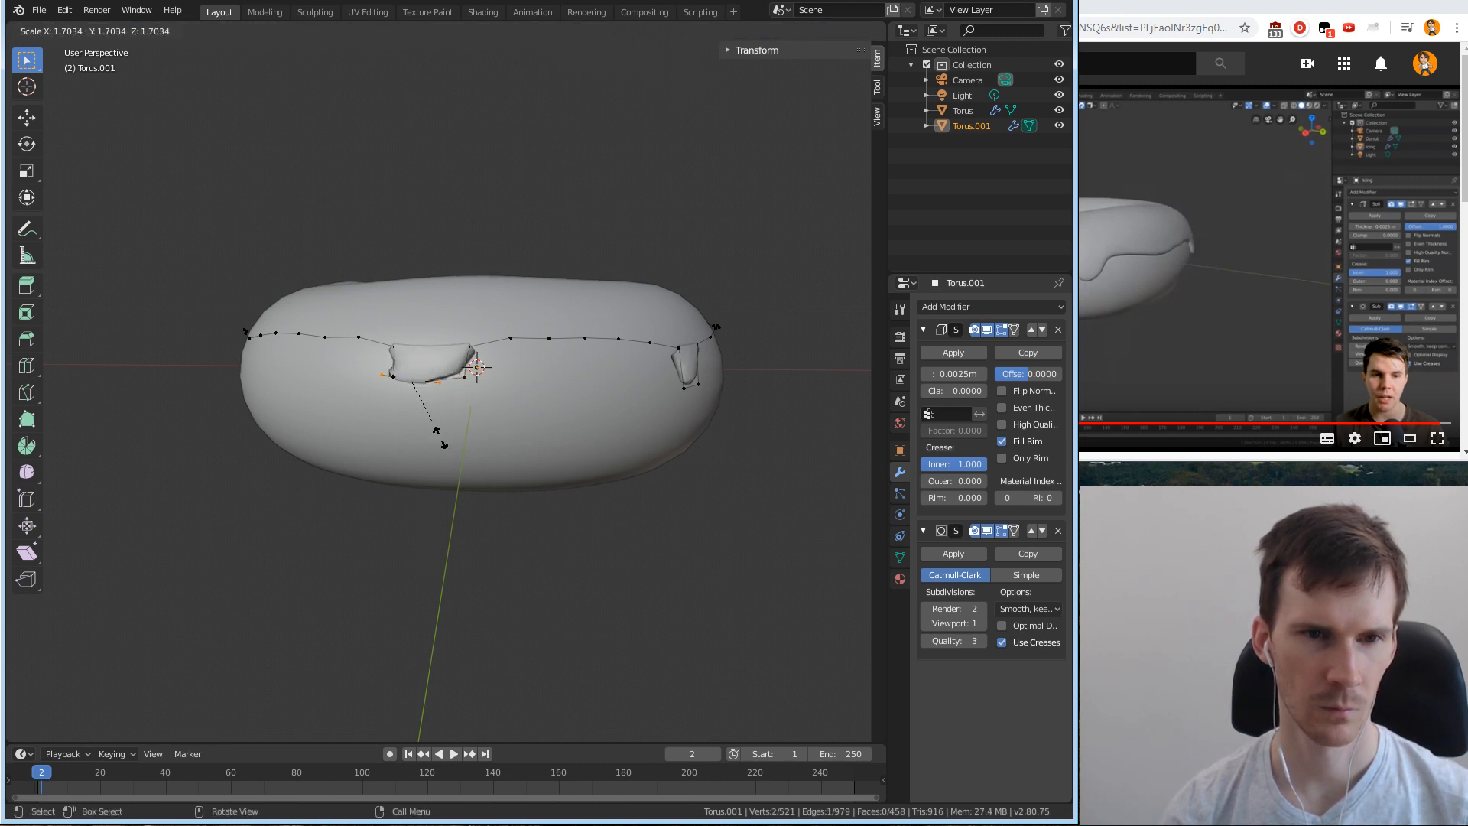
{"action": "left_click", "coordinate": [441, 432]}
Extrude the half of the wide drip's lower edge farther from the first drip about 0.0069 m down and scale it narrower.
{"action": "key", "text": "g"}
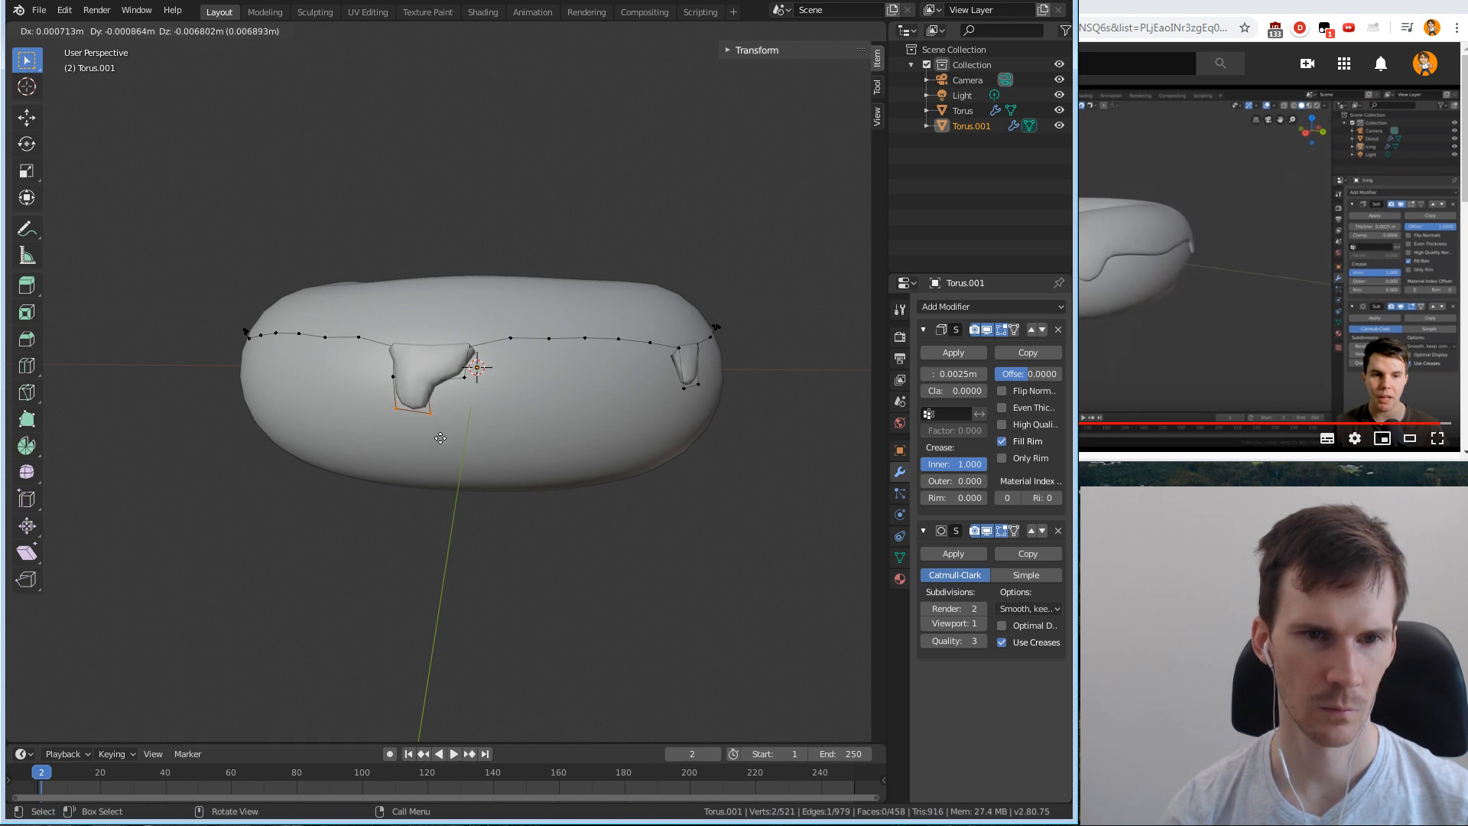
{"action": "left_click", "coordinate": [441, 437]}
{"action": "key", "text": "s"}
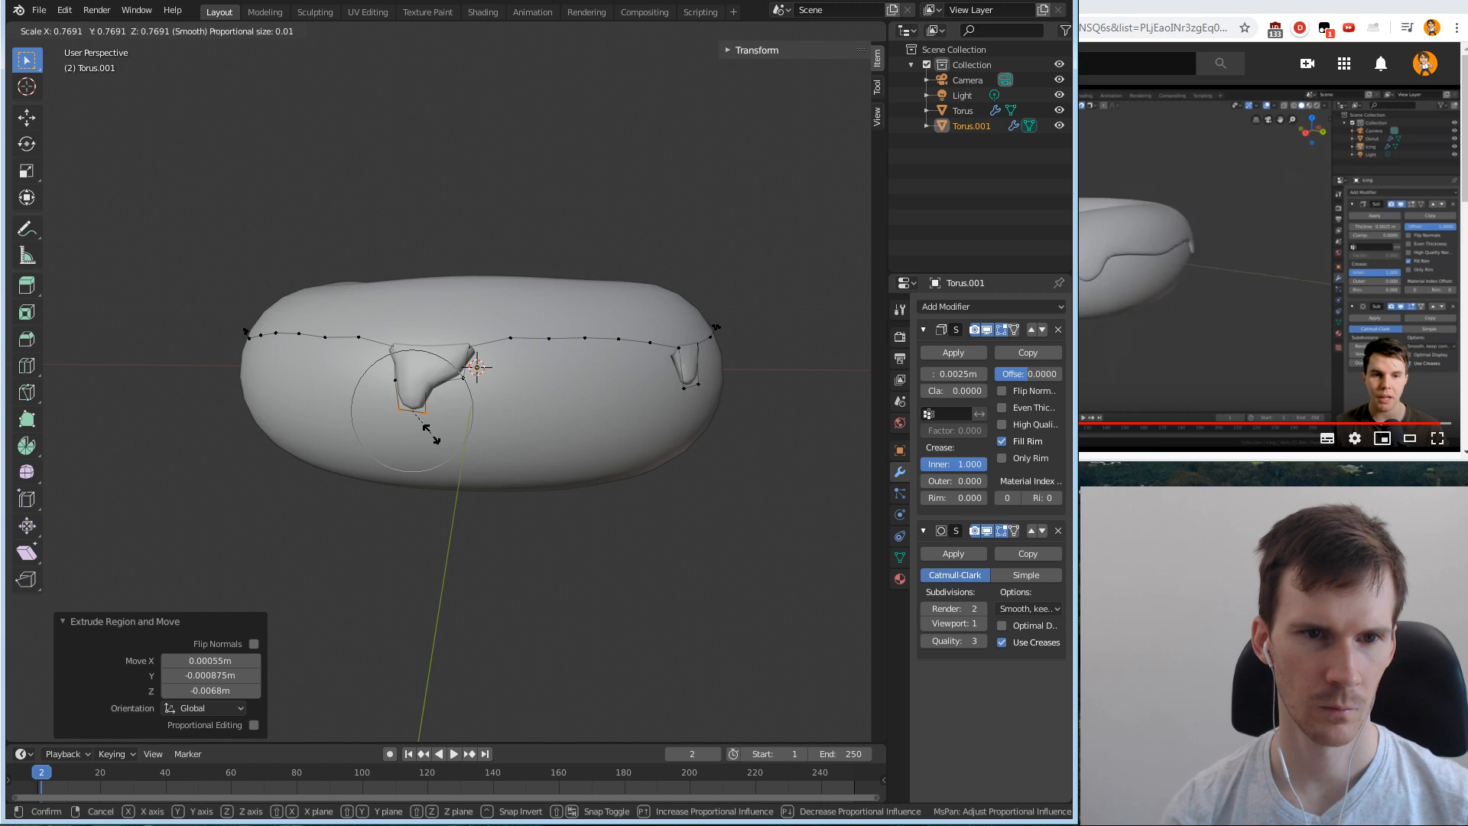
{"action": "left_click", "coordinate": [431, 435]}
Select two adjacent rim vertices on a drip-free stretch of the icing and nudge them slightly.
{"action": "middle_click_drag", "start_coordinate": [353, 422], "coordinate": [460, 386]}
{"action": "left_click", "coordinate": [382, 415]}
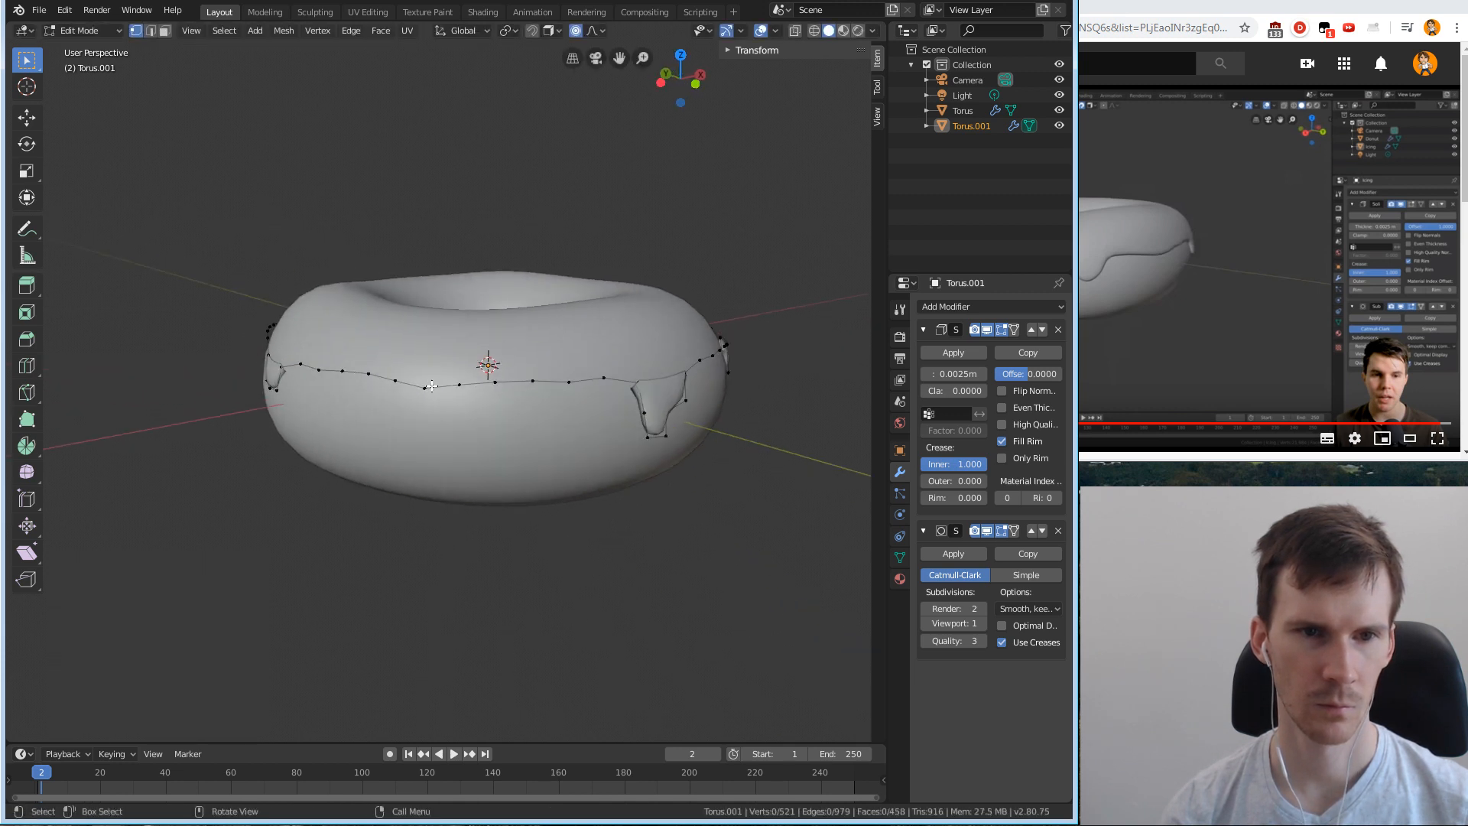
{"action": "left_click", "coordinate": [390, 372]}
{"action": "left_click", "coordinate": [430, 386], "text": "shift"}
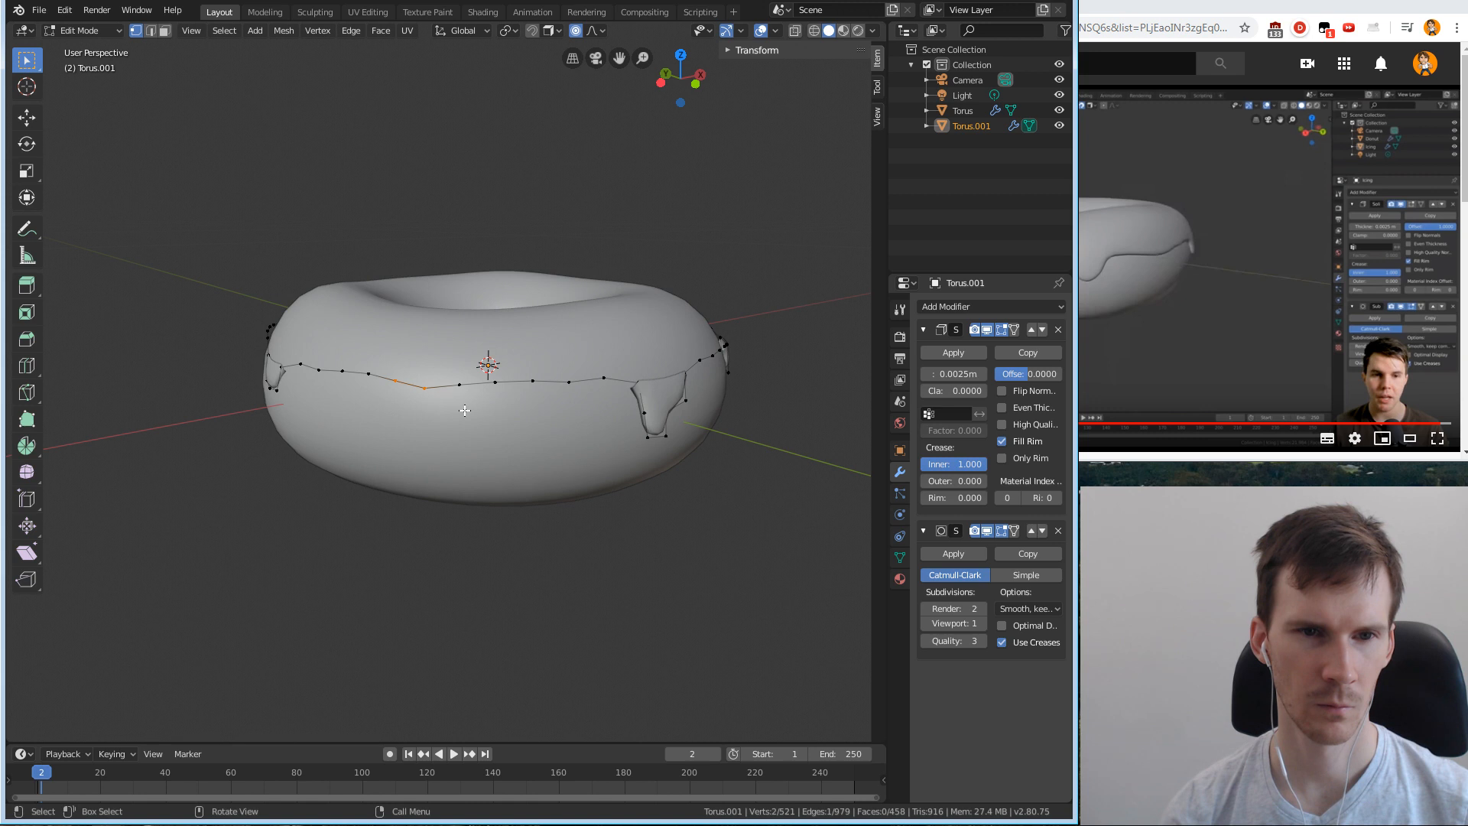
{"action": "key", "text": "g"}
{"action": "left_click", "coordinate": [423, 411]}
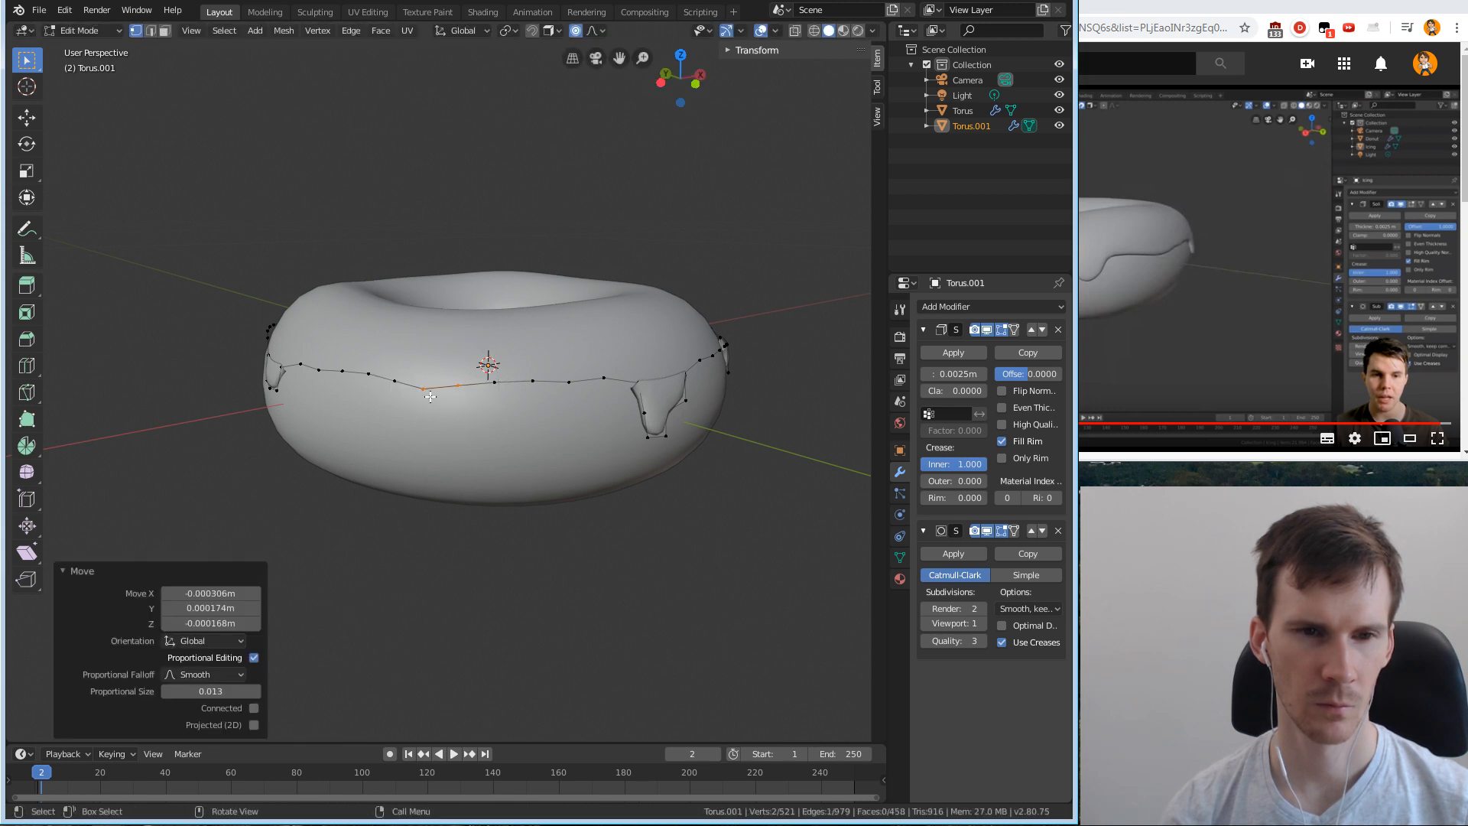
Extrude a small drip about 0.0066 m downward from the selected rim edge and scale its tip to 0.854.
{"action": "key", "text": "e"}
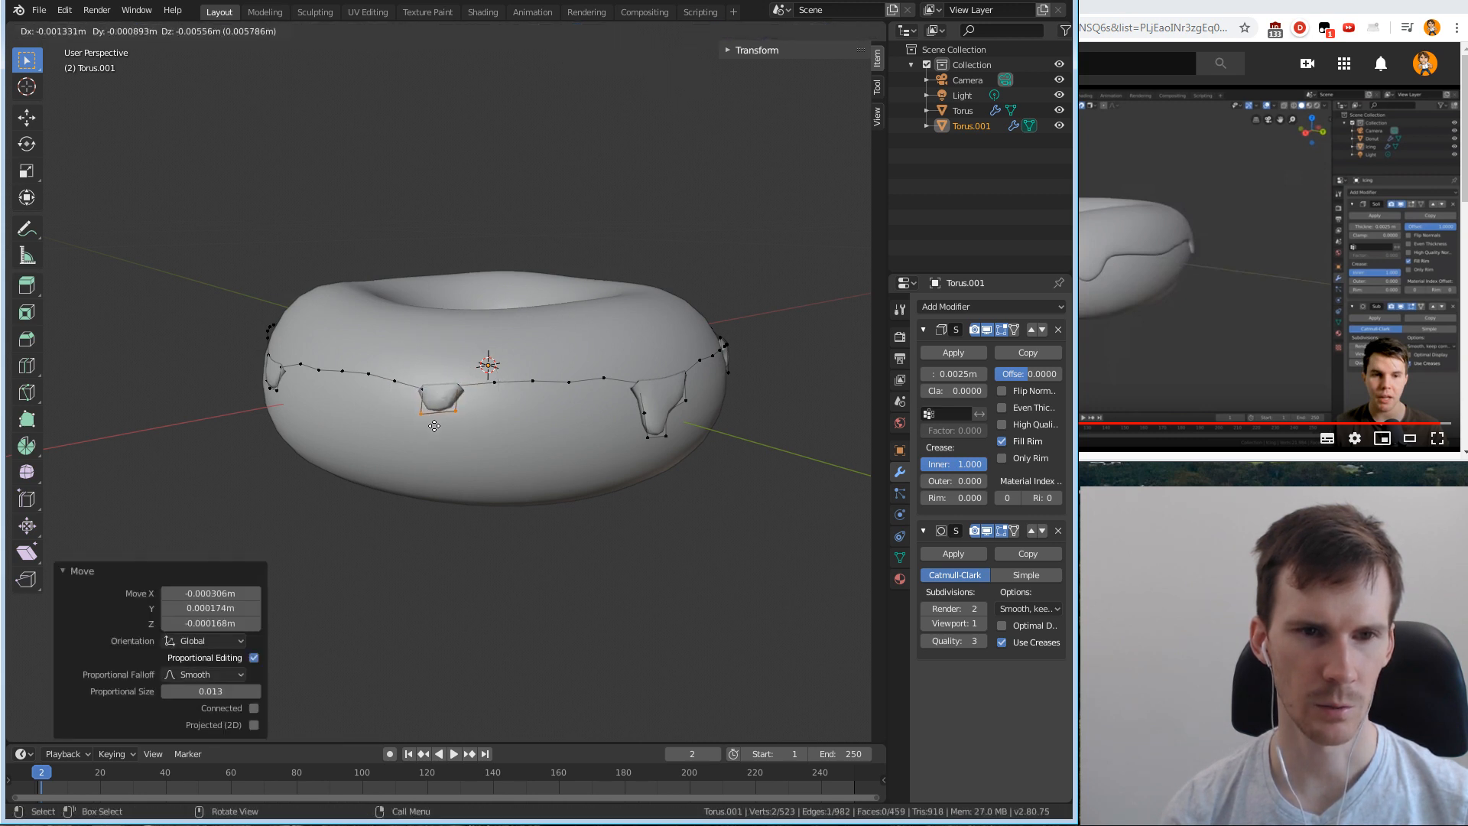
{"action": "left_click", "coordinate": [434, 429]}
{"action": "key", "text": "s"}
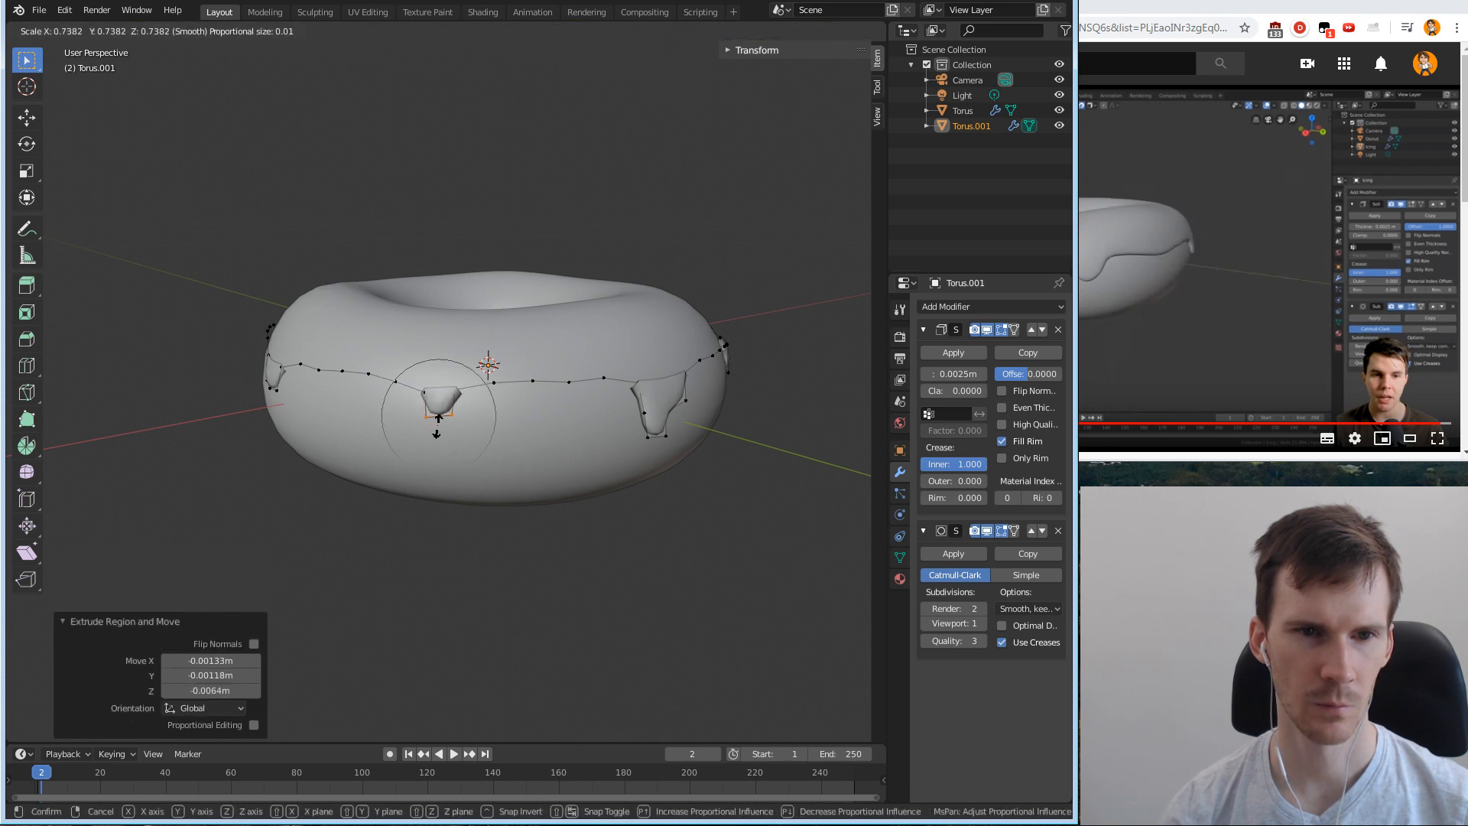
{"action": "left_click", "coordinate": [438, 428]}
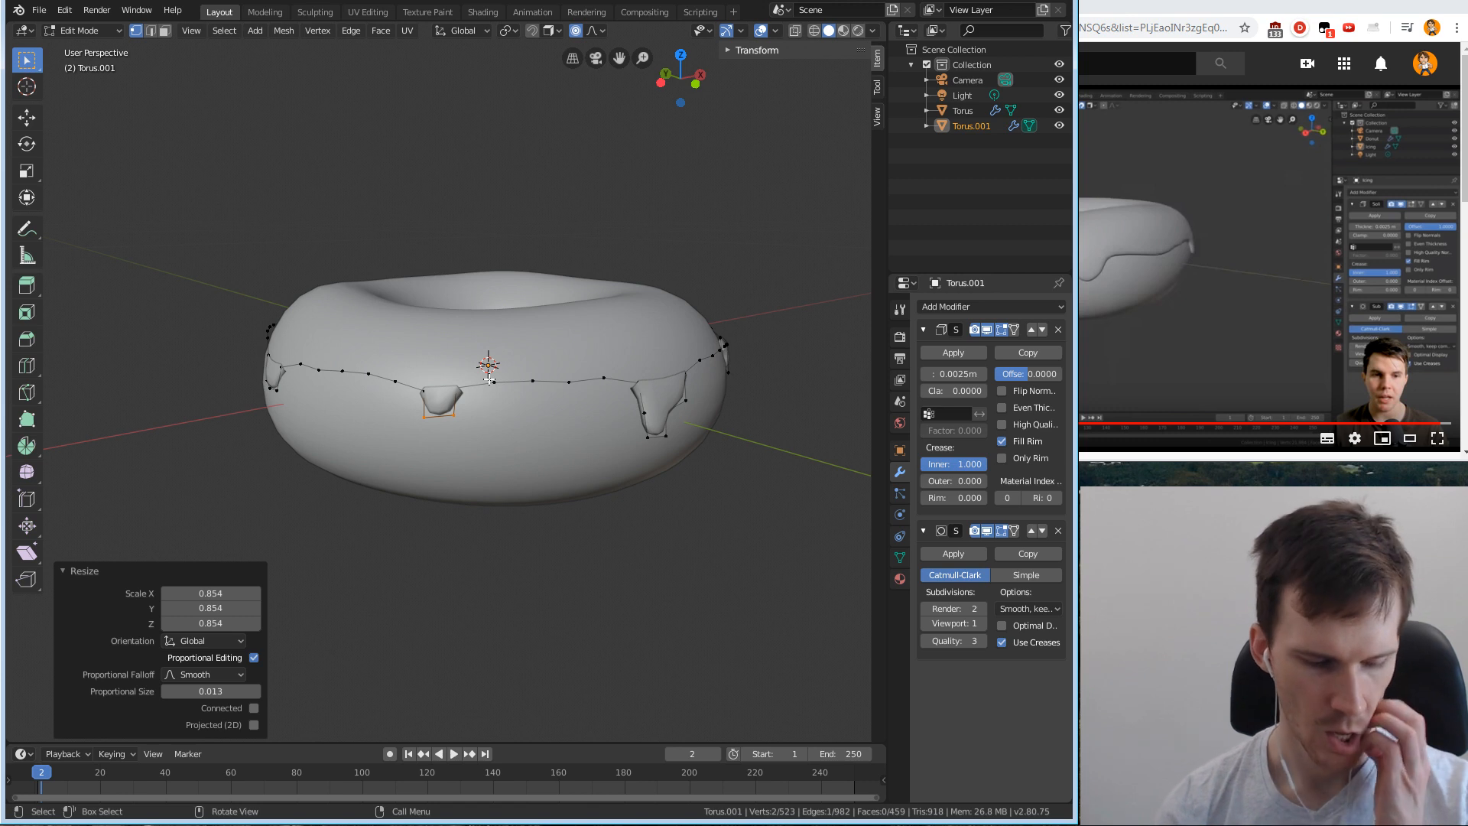
Lower two adjacent rim vertices on another drip-free side slightly, using a proportional size of about 0.02.
{"action": "key", "text": "Tab"}
{"action": "mouse_move", "coordinate": [556, 334]}
{"action": "middle_mouse_down"}
{"action": "mouse_move", "coordinate": [522, 230]}
{"action": "mouse_move", "coordinate": [457, 299]}
{"action": "mouse_move", "coordinate": [484, 316]}
{"action": "mouse_move", "coordinate": [328, 348]}
{"action": "mouse_move", "coordinate": [581, 324]}
{"action": "middle_mouse_up"}
{"action": "key", "text": "Tab"}
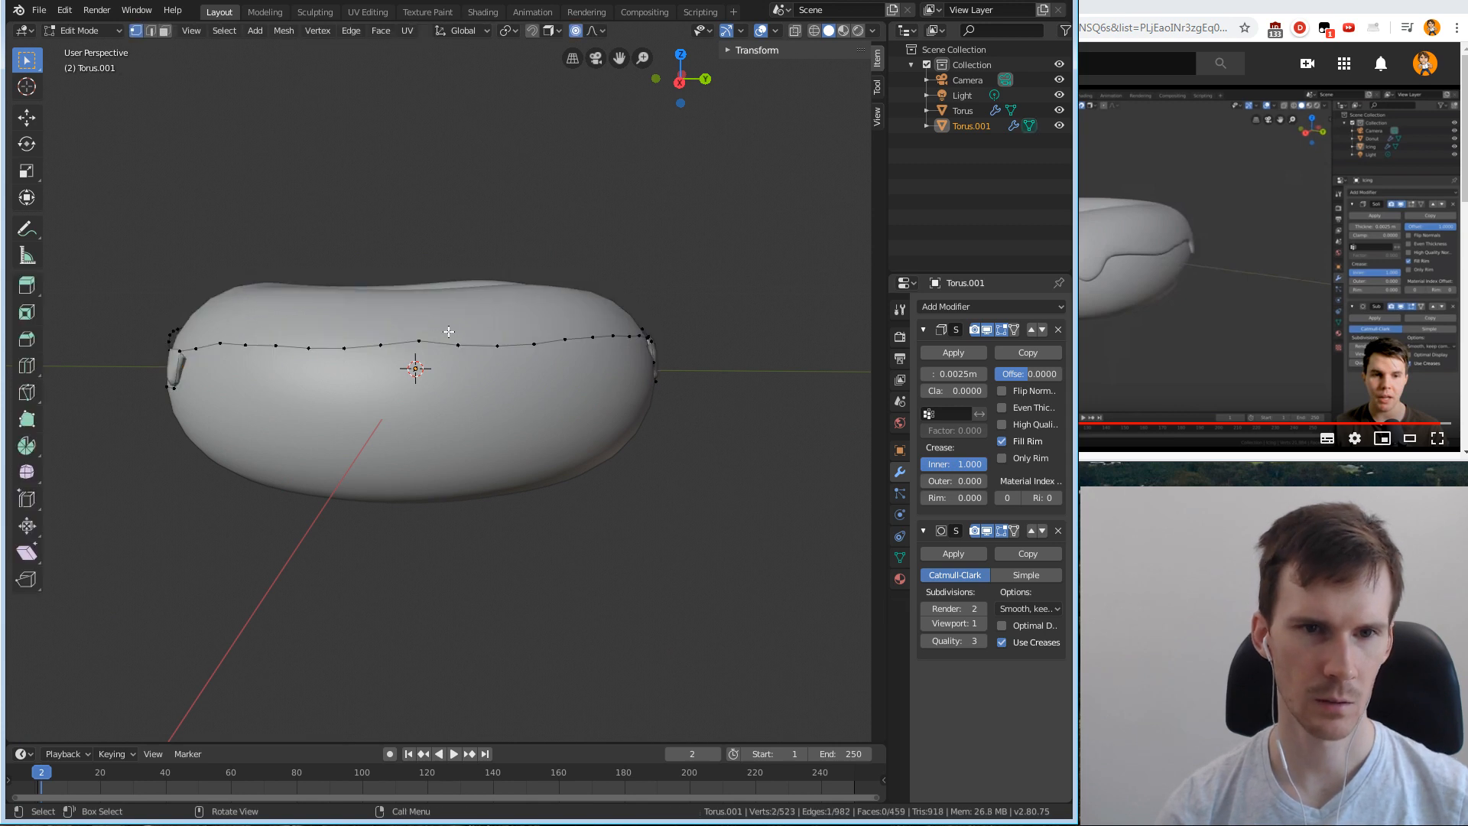
{"action": "key", "text": "b"}
{"action": "left_click_drag", "start_coordinate": [467, 339], "coordinate": [547, 360]}
{"action": "key", "text": "g"}
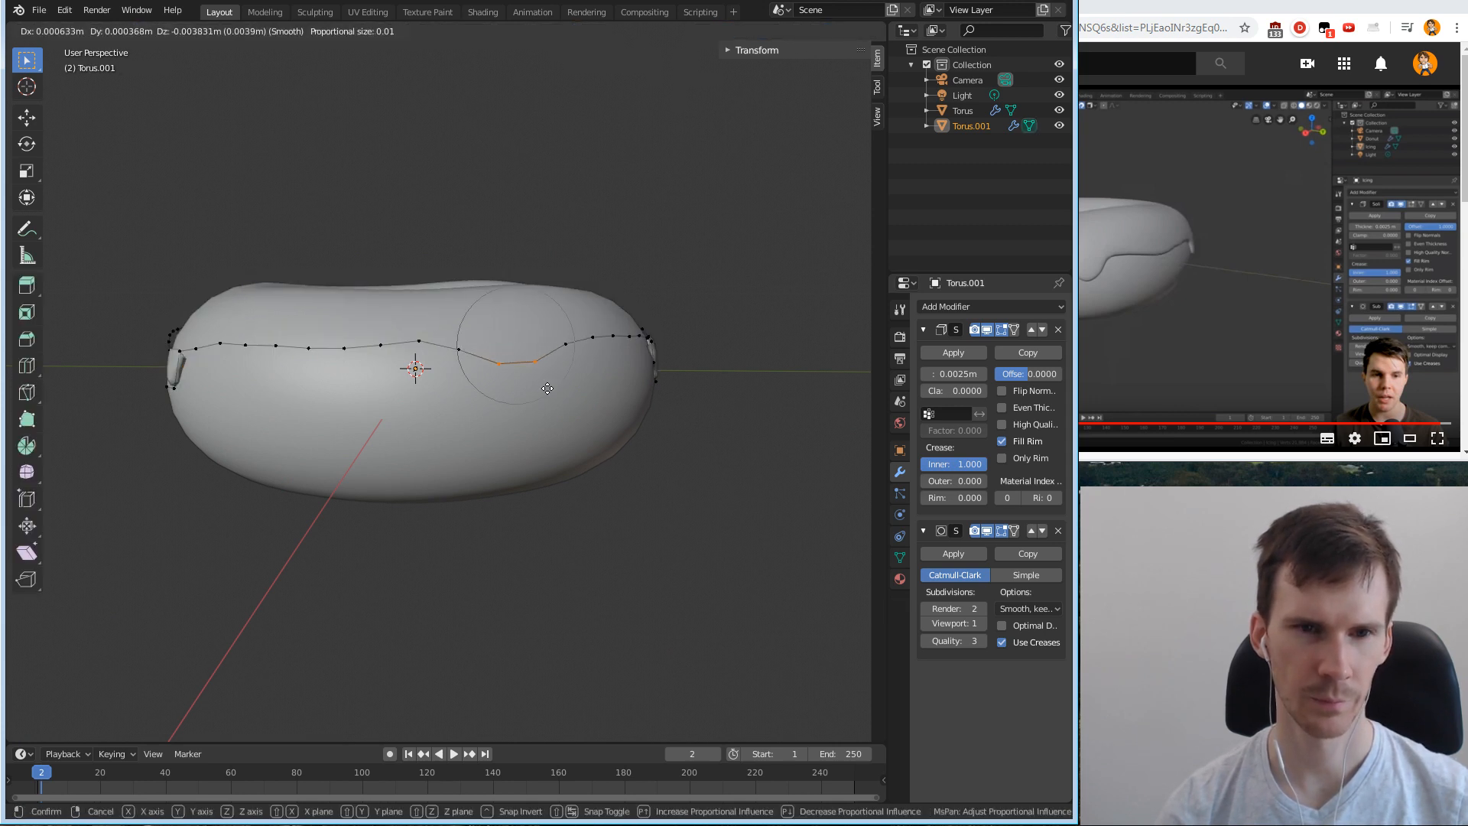
{"action": "scroll", "coordinate": [546, 374], "scroll_direction": "up", "scroll_amount": 3}
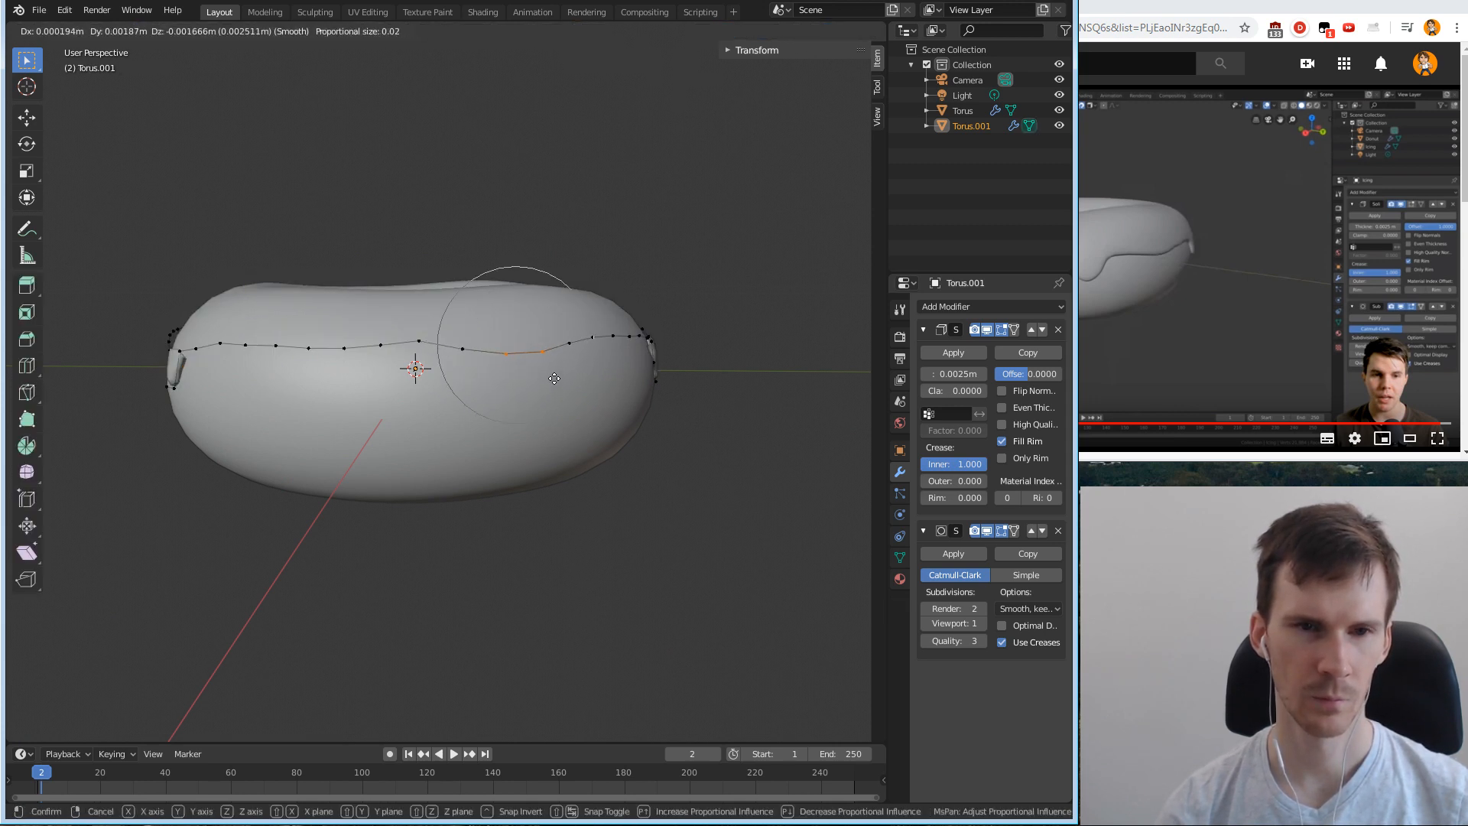
{"action": "left_click", "coordinate": [551, 377]}
Lower a second spot on the same rim stretch about 0.0017 m with a proportional size of 0.021 and check the icing in Object Mode.
{"action": "left_click", "coordinate": [308, 345]}
{"action": "key", "text": "g"}
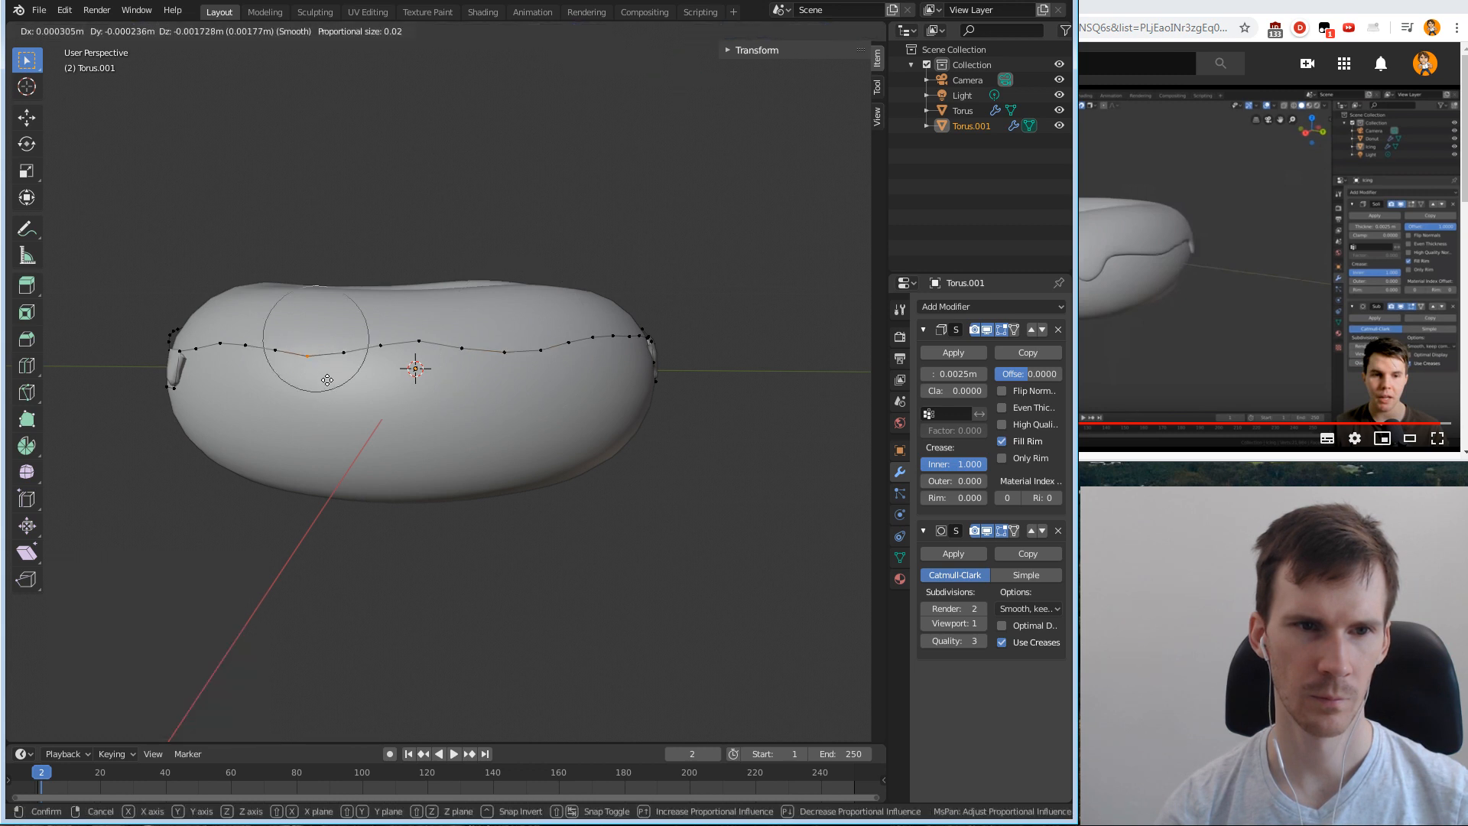
{"action": "scroll", "coordinate": [327, 373], "scroll_direction": "down", "scroll_amount": 2}
{"action": "left_click", "coordinate": [331, 379]}
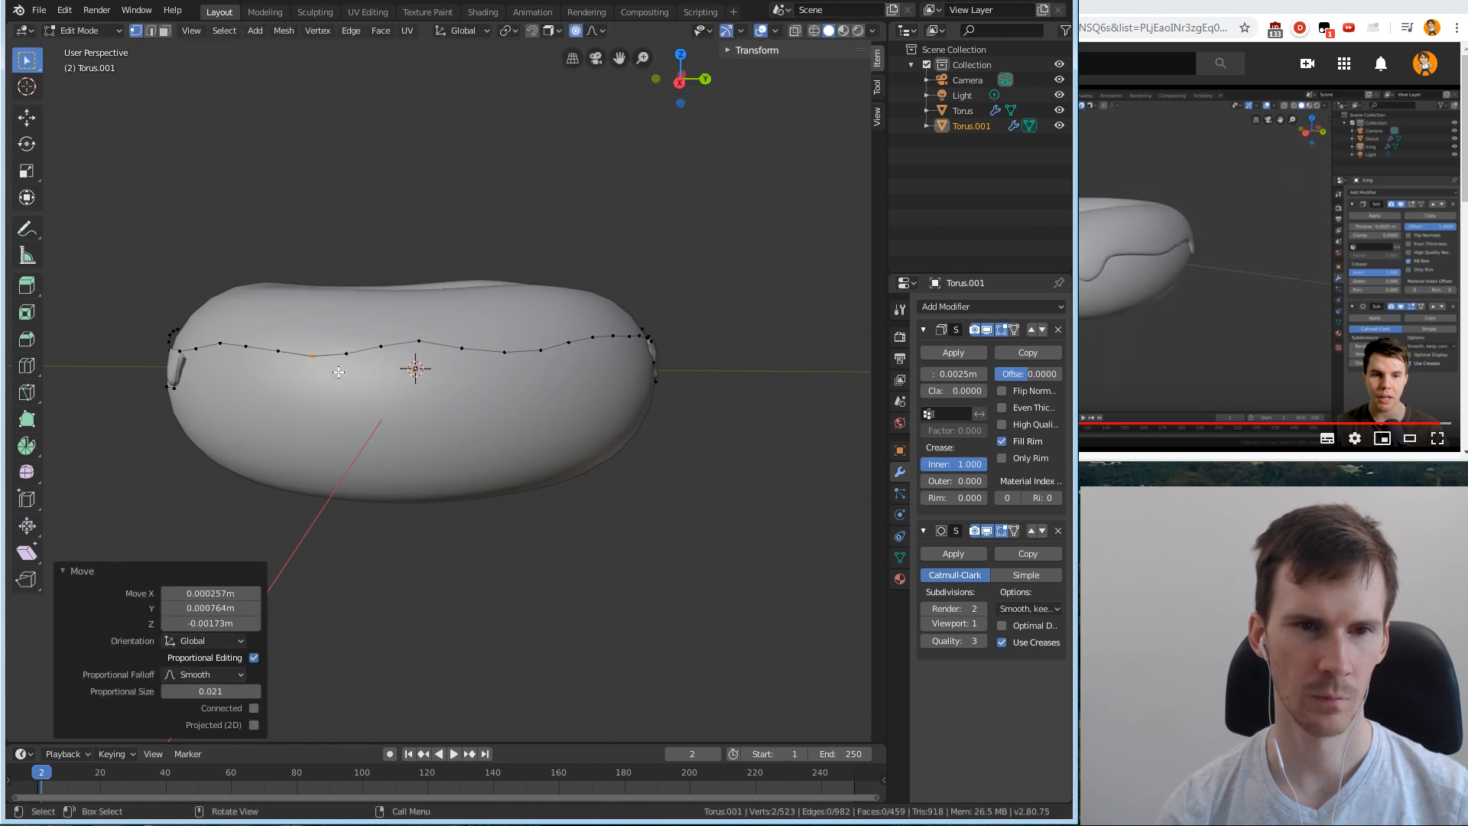
{"action": "key", "text": "Tab"}
{"action": "middle_click_drag", "start_coordinate": [397, 379], "coordinate": [519, 347]}
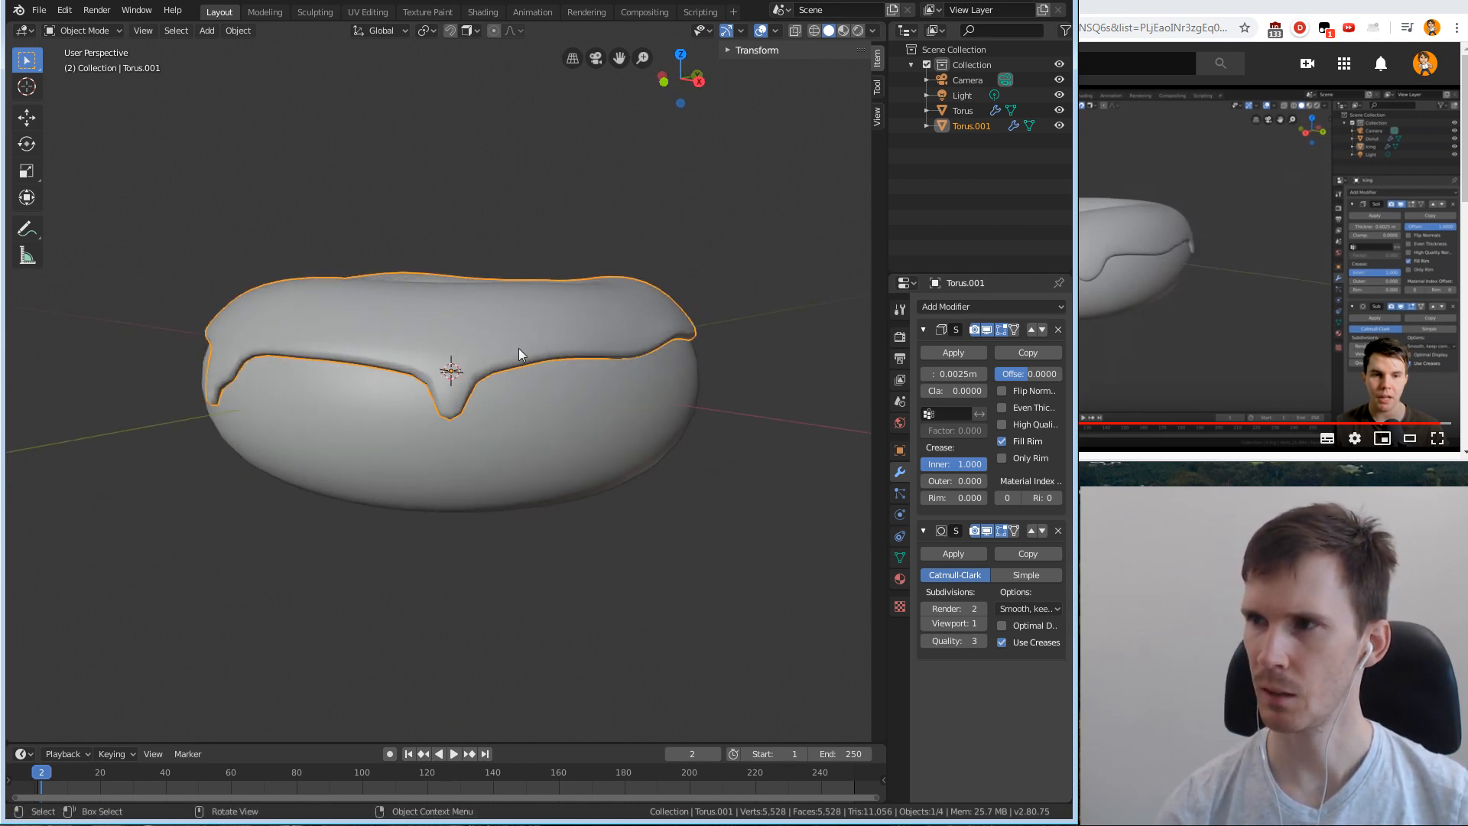
Delete the two tip vertices of the small third drip and return to Object Mode.
{"action": "key", "text": "Tab"}
{"action": "middle_click_drag", "start_coordinate": [483, 384], "coordinate": [394, 346]}
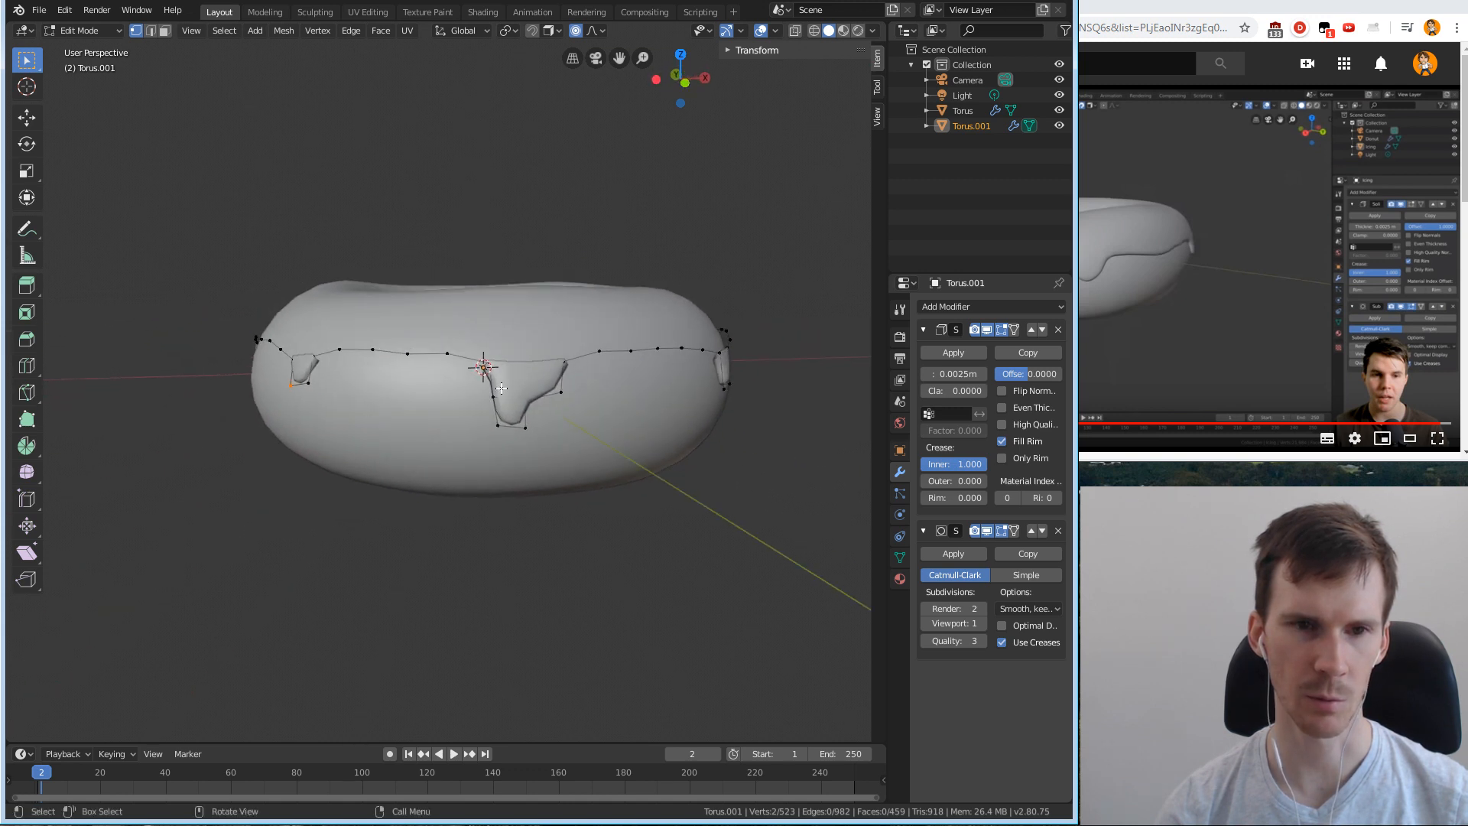
{"action": "middle_click_drag", "start_coordinate": [502, 389], "coordinate": [402, 403]}
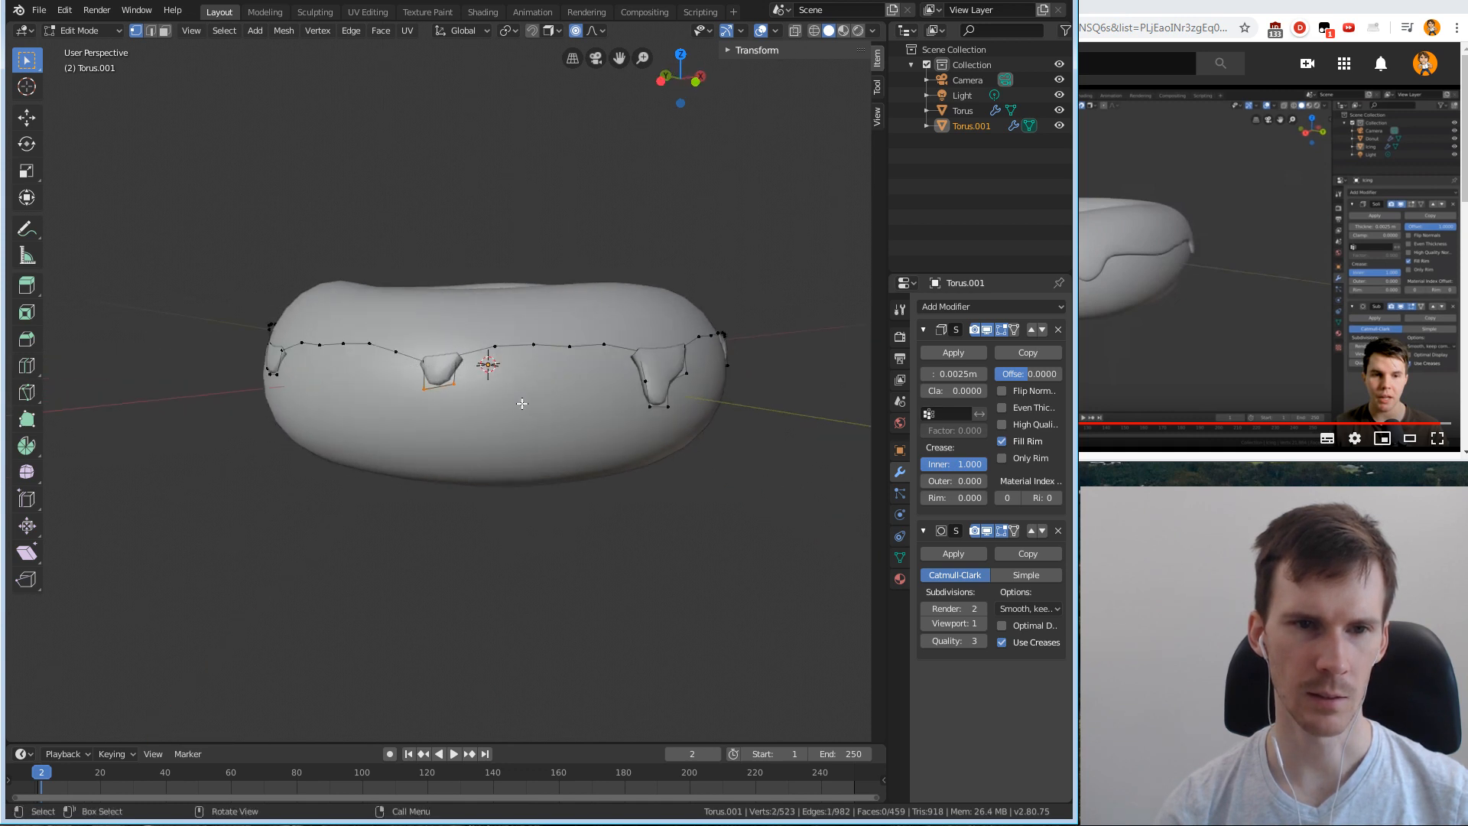
{"action": "key", "text": "x"}
{"action": "left_click", "coordinate": [509, 395]}
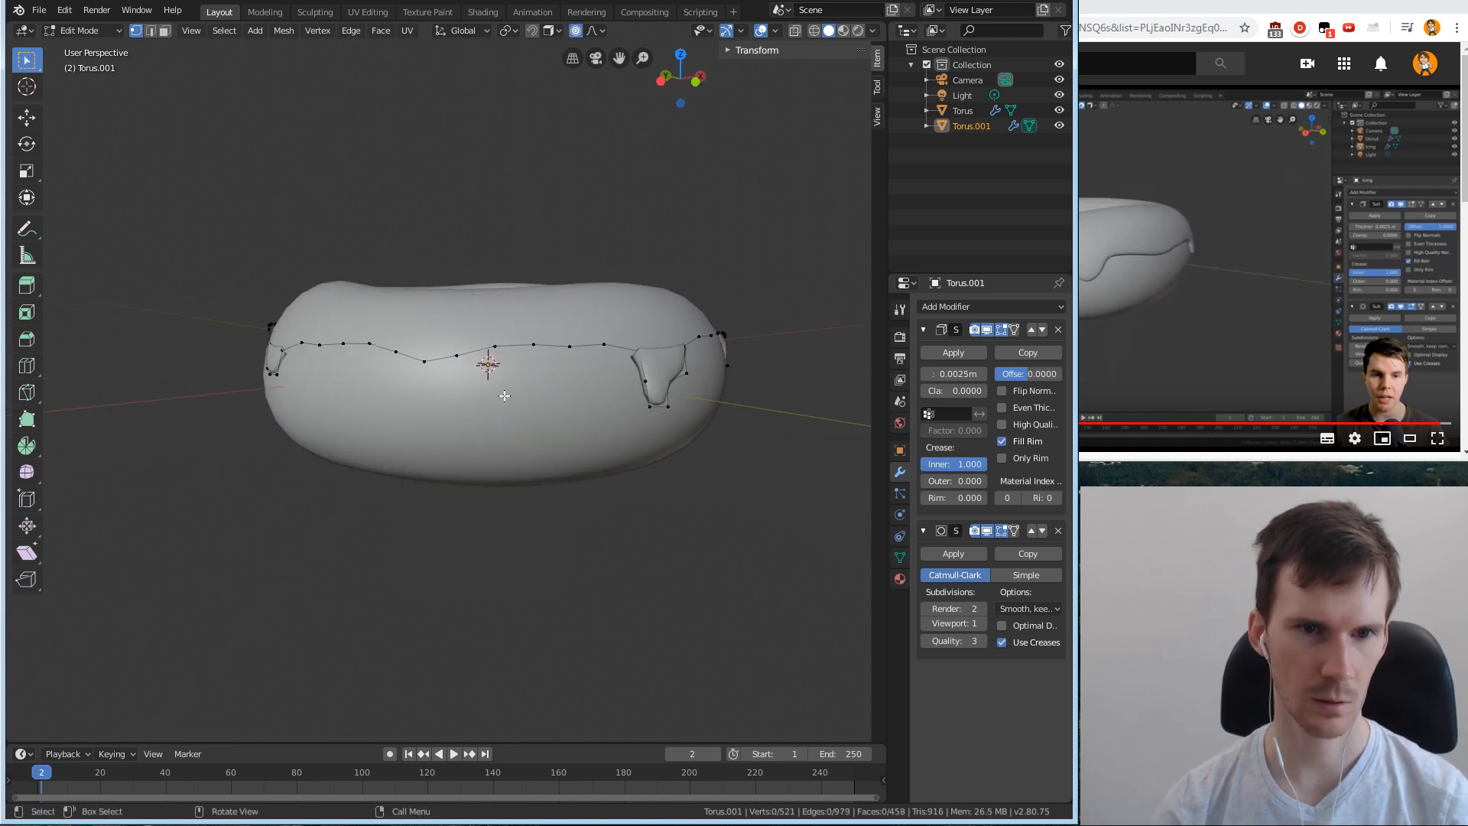
{"action": "key", "text": "Tab"}
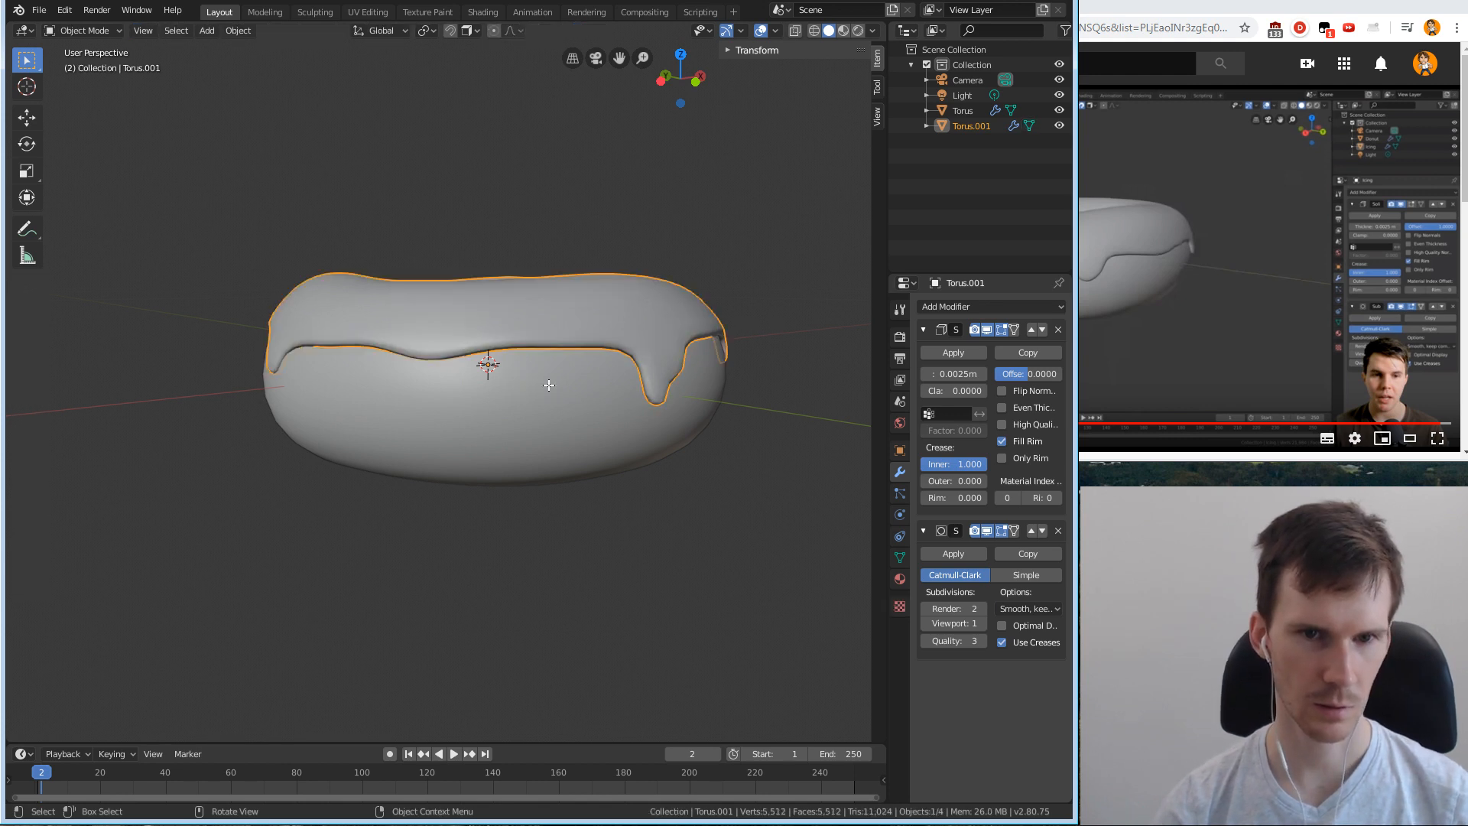
Shorten the first drip in Edit Mode by raising its tip about 0.0043 m with a proportional size of 0.014.
{"action": "middle_click_drag", "start_coordinate": [576, 388], "coordinate": [417, 385]}
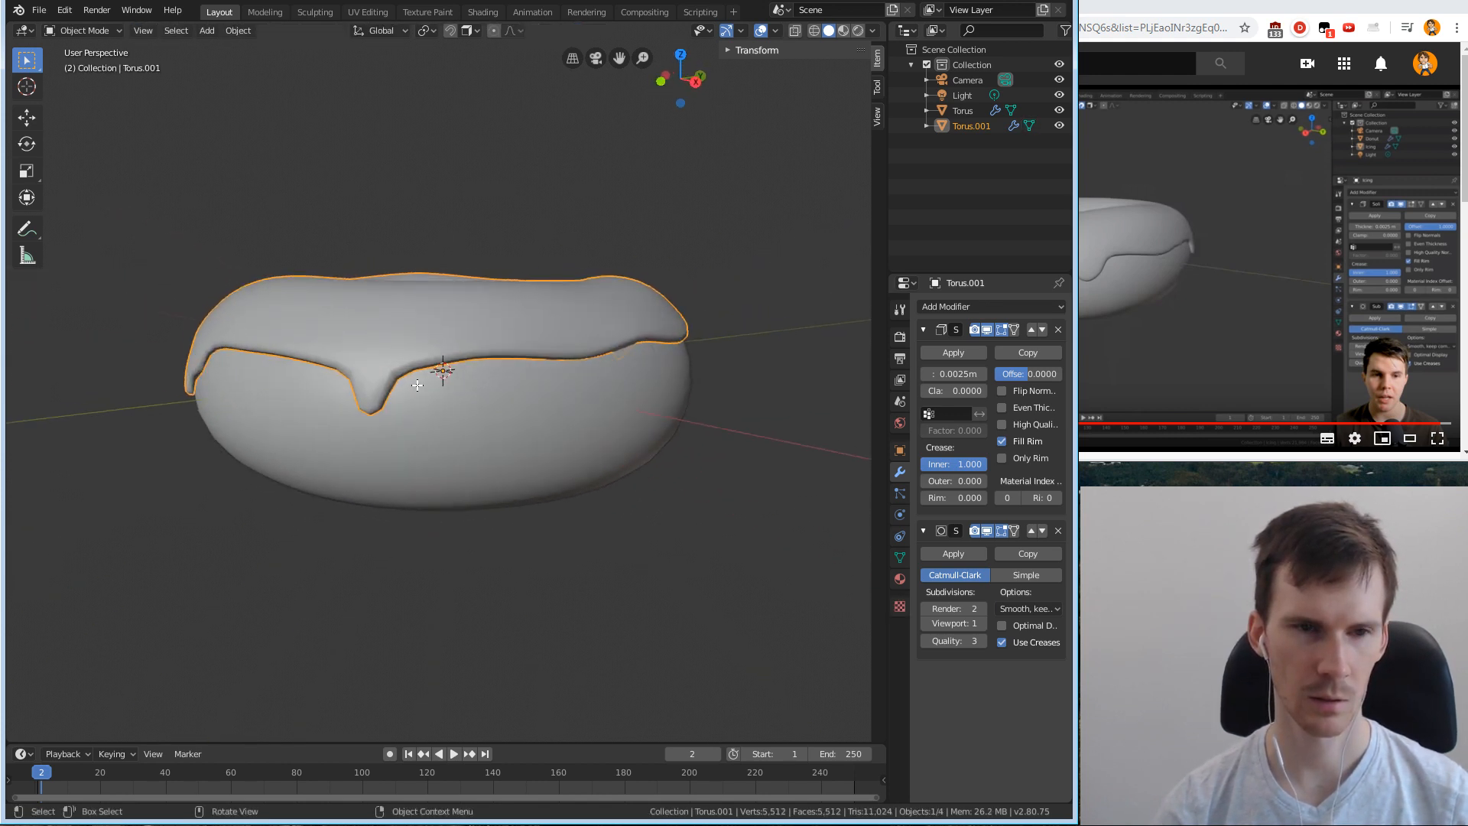
{"action": "key", "text": "Tab"}
{"action": "key", "text": "g"}
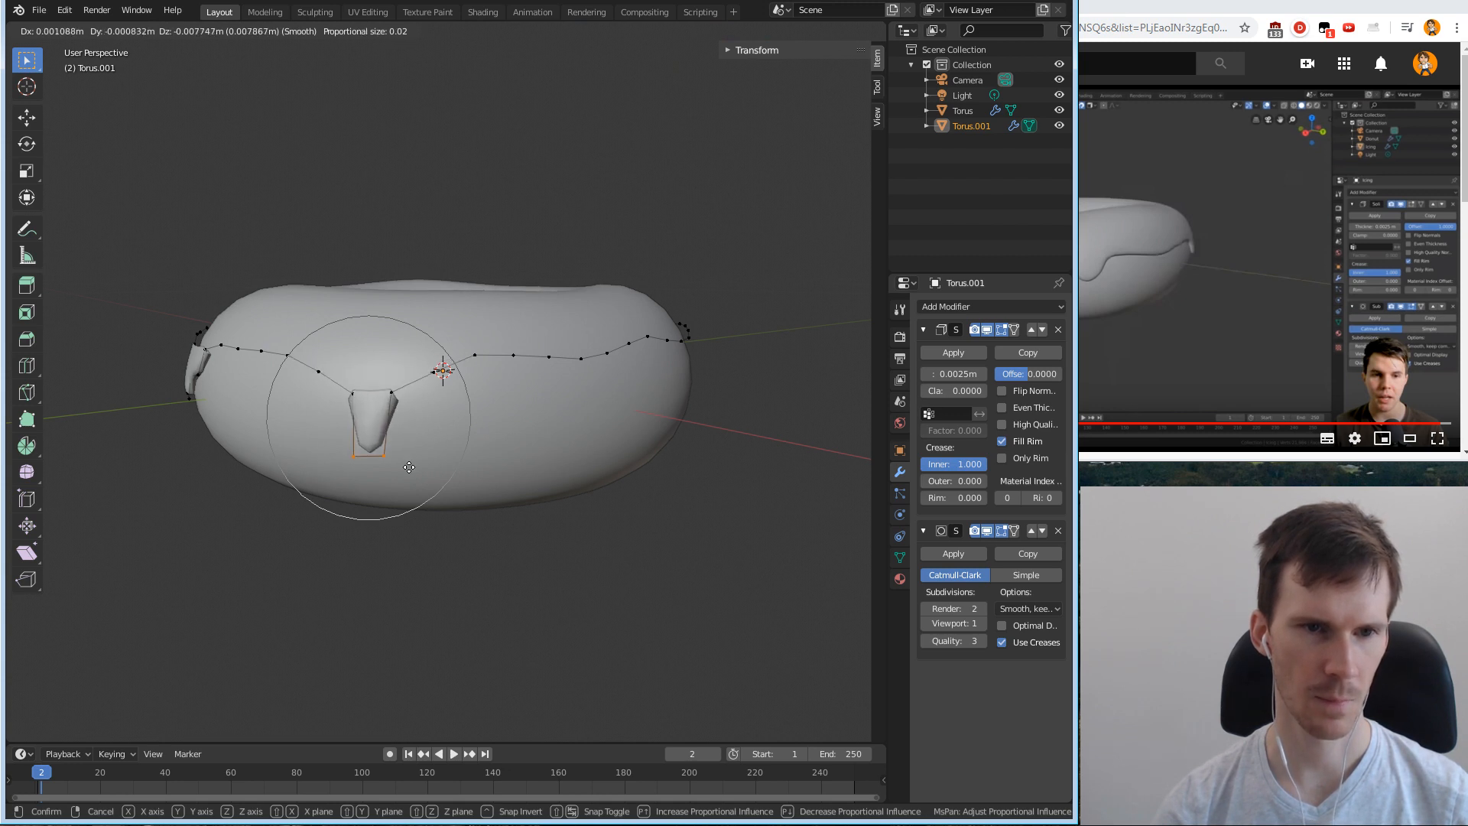
{"action": "scroll", "coordinate": [416, 410], "scroll_direction": "up", "scroll_amount": 4}
{"action": "left_click", "coordinate": [411, 408]}
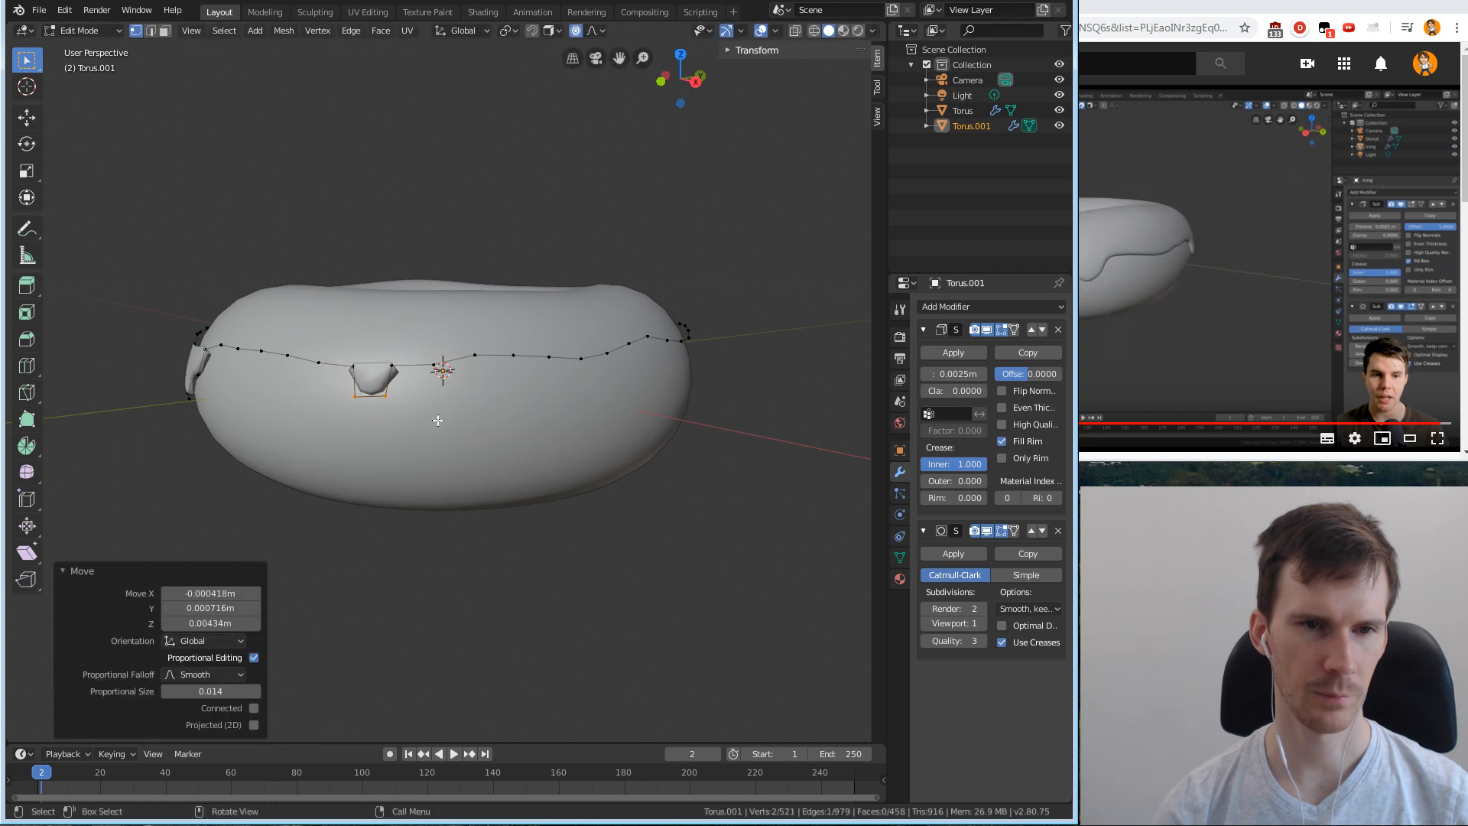
Edge-slide the first drip's tip by a factor of -0.200 and check the icing from another angle in Object Mode.
{"action": "key", "text": "g"}
{"action": "key", "text": "g"}
{"action": "left_click", "coordinate": [413, 424]}
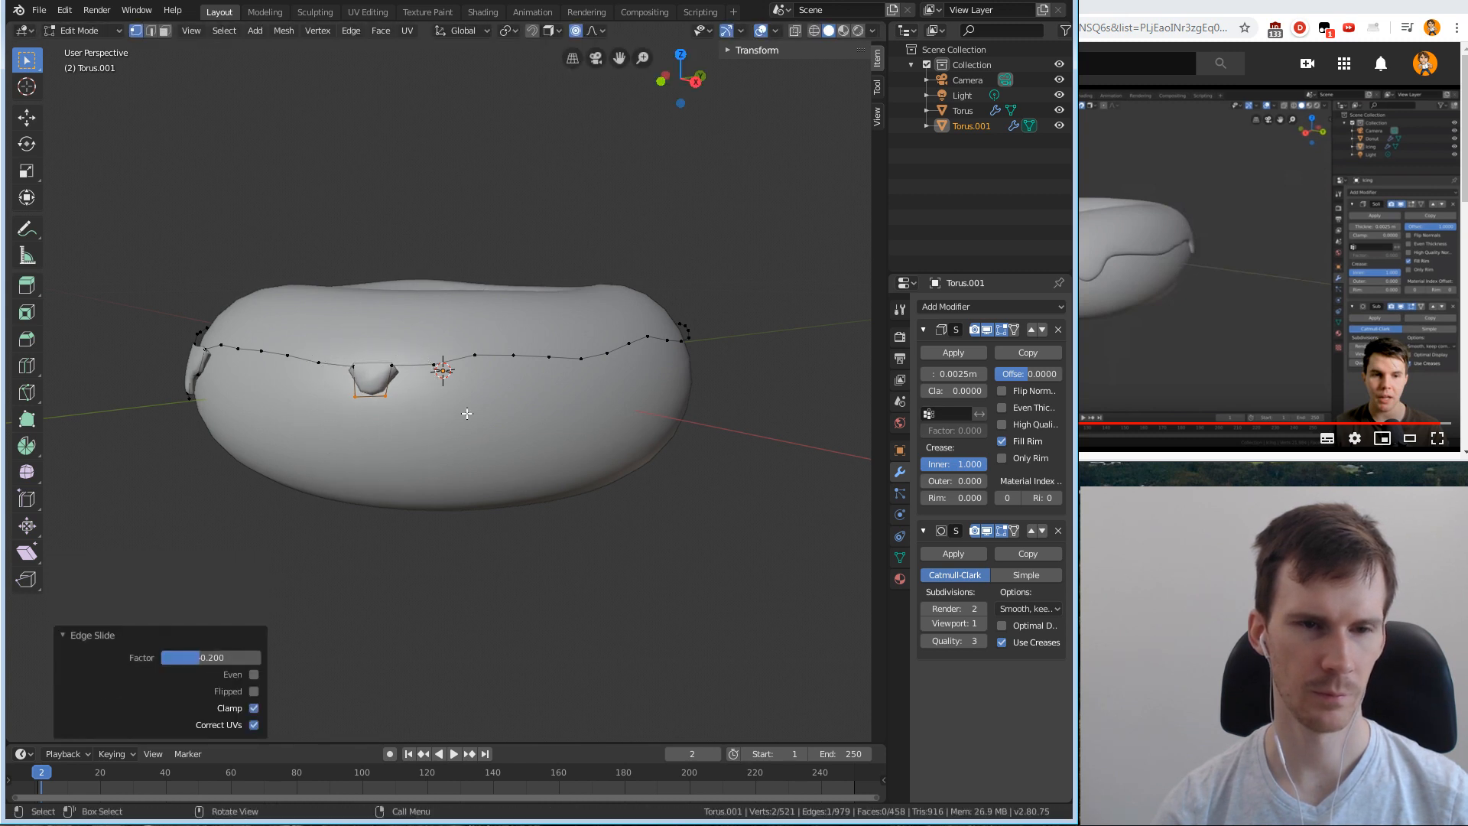
{"action": "key", "text": "Tab"}
{"action": "middle_click_drag", "start_coordinate": [466, 413], "coordinate": [596, 329]}
{"action": "key", "text": "Tab"}
{"action": "key", "text": "Tab"}
Resume the YouTube tutorial video in the browser and deselect the icing in Blender.
{"action": "left_click", "coordinate": [1329, 337]}
{"action": "left_click", "coordinate": [453, 134]}
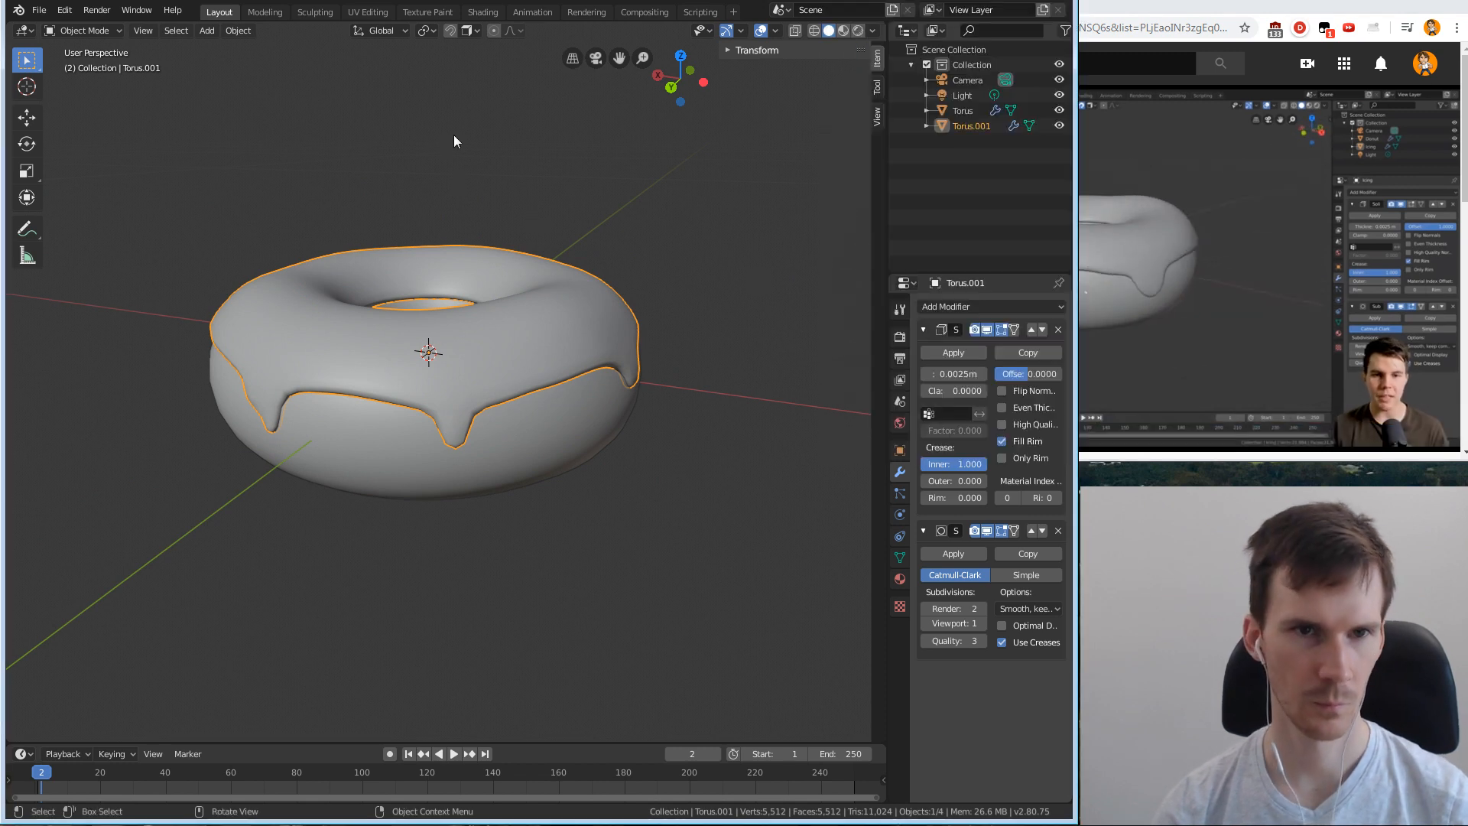
{"action": "left_click", "coordinate": [455, 137]}
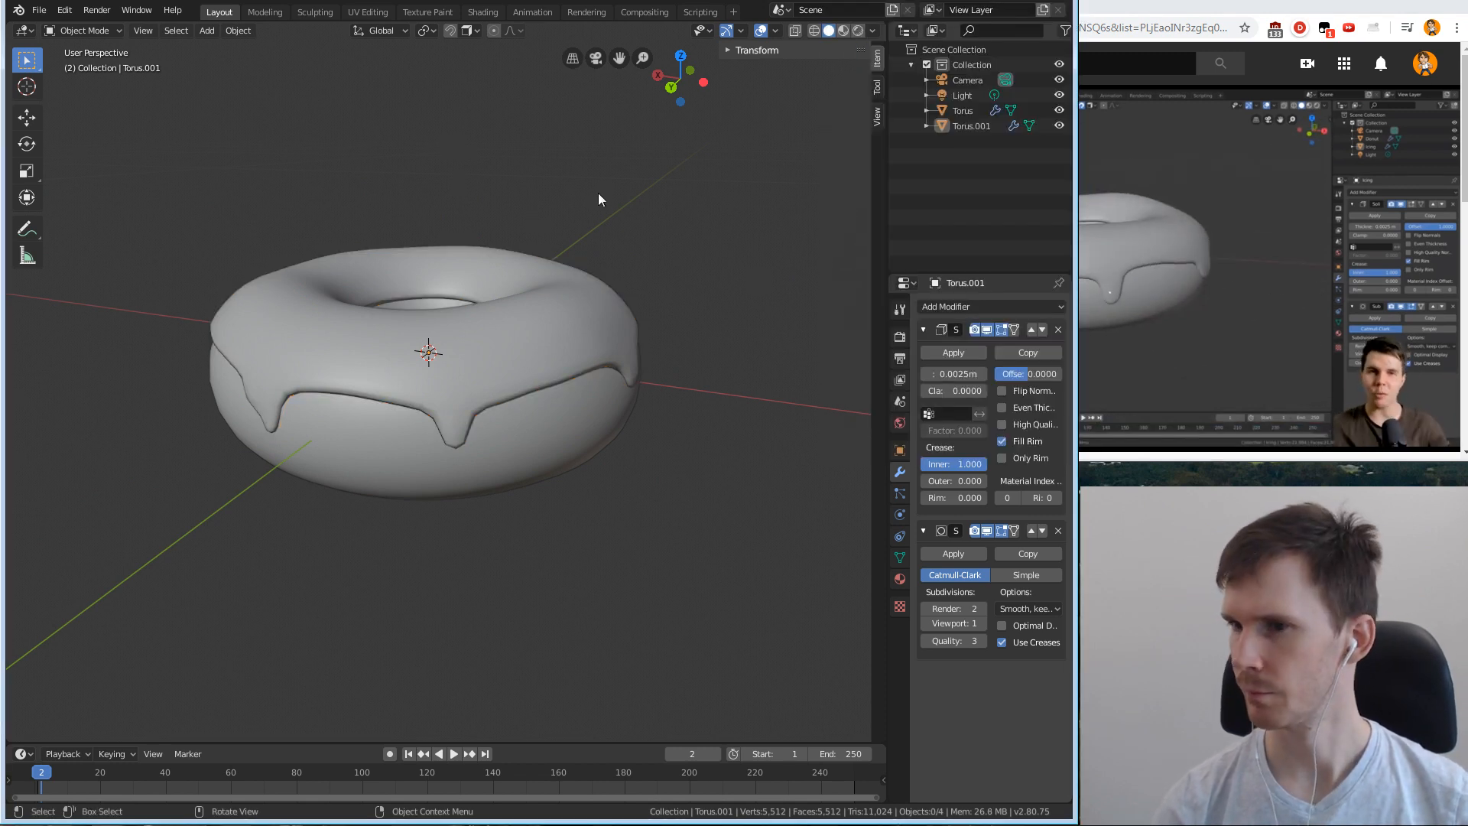
Switch to the YouTube tutorial and look through the Blender 2.8 Beginner Tutorial Series playlist around Part 5, Level 1: Sculpting.
{"action": "left_click", "coordinate": [1278, 248]}
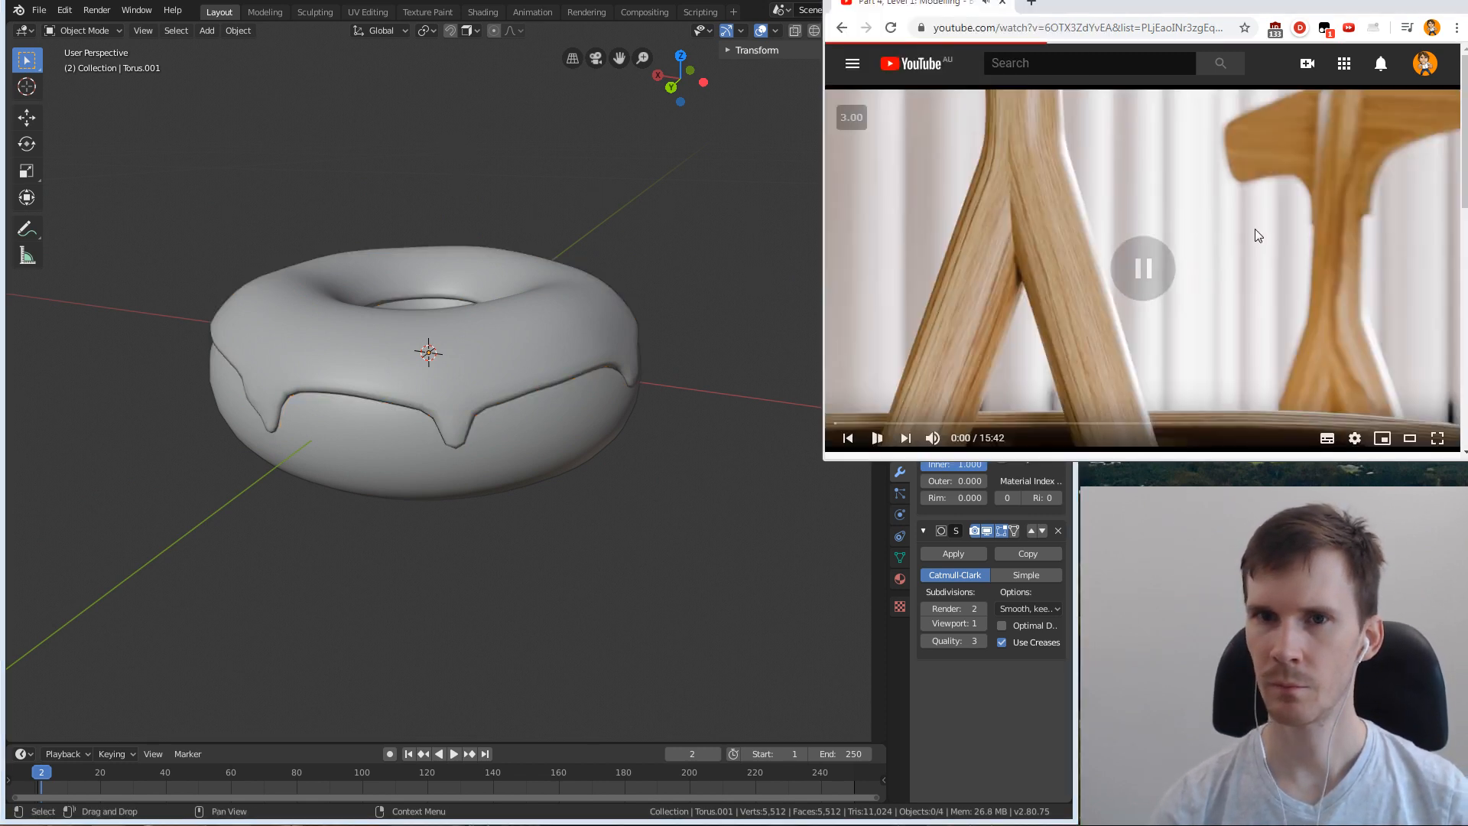
{"action": "scroll", "coordinate": [1239, 230], "scroll_direction": "down", "scroll_amount": 4}
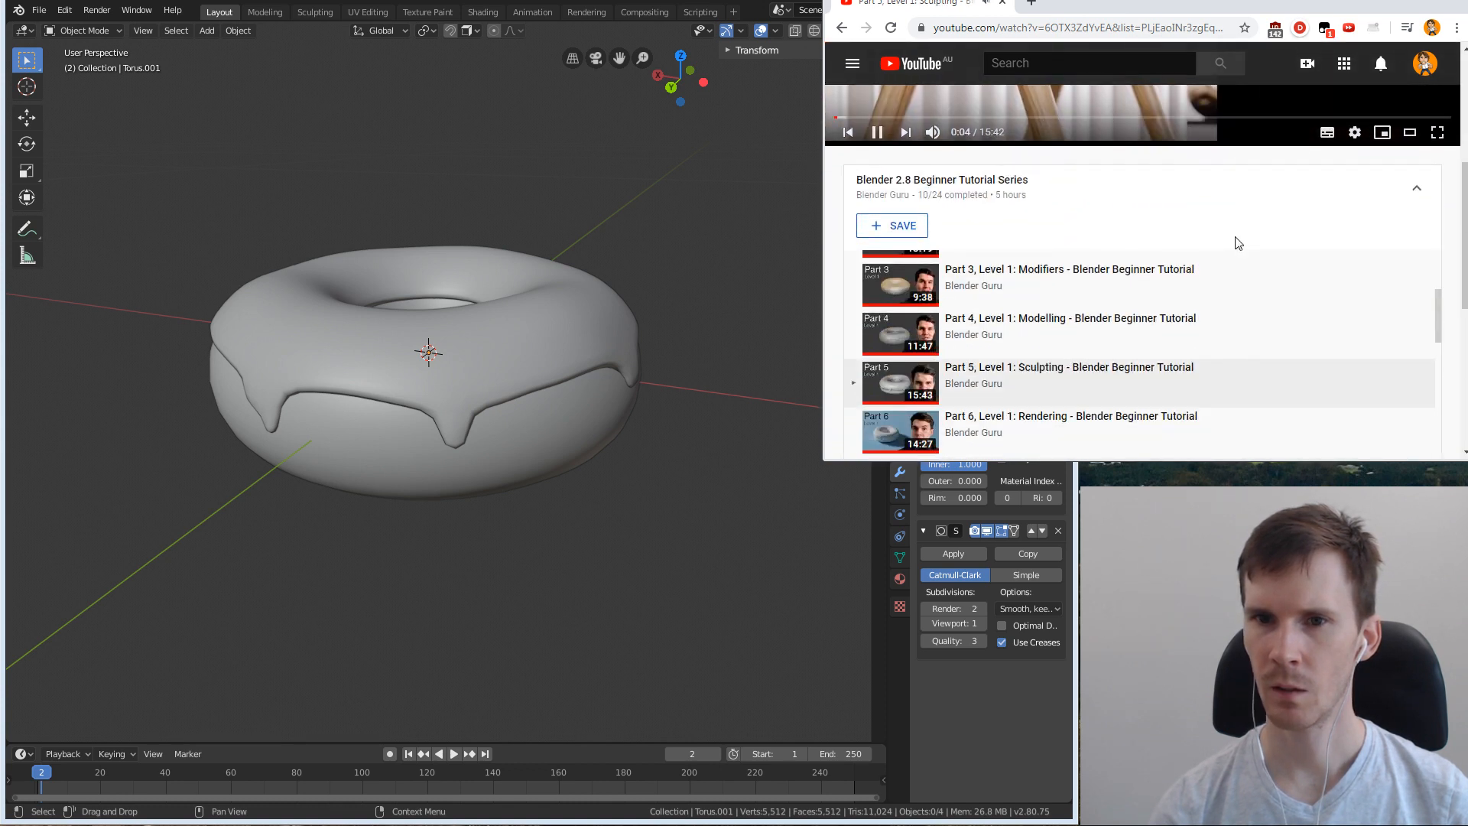
{"action": "scroll", "coordinate": [1239, 328], "scroll_direction": "down", "scroll_amount": 1}
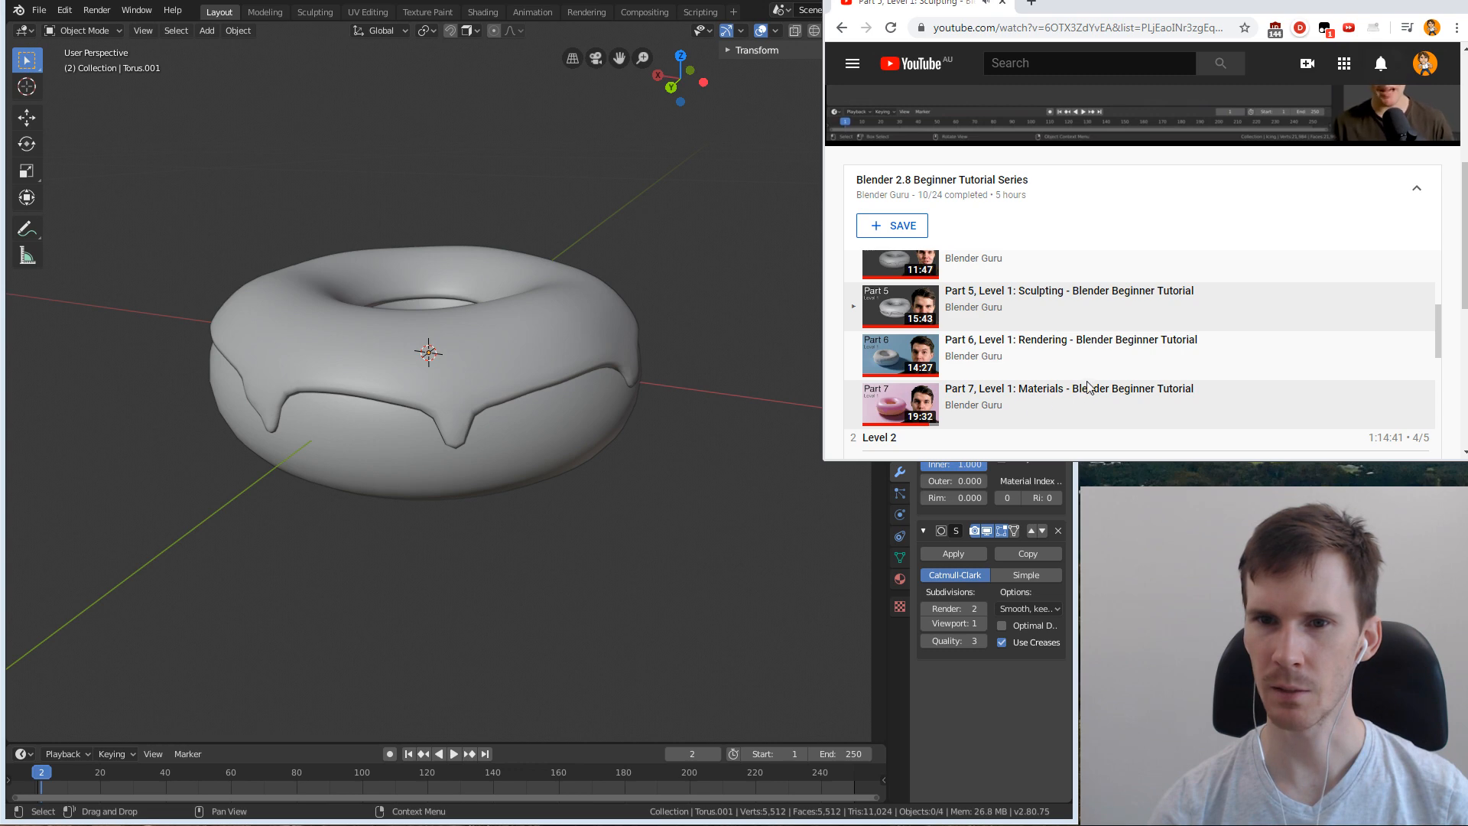
{"action": "scroll", "coordinate": [1026, 396], "scroll_direction": "up", "scroll_amount": 4}
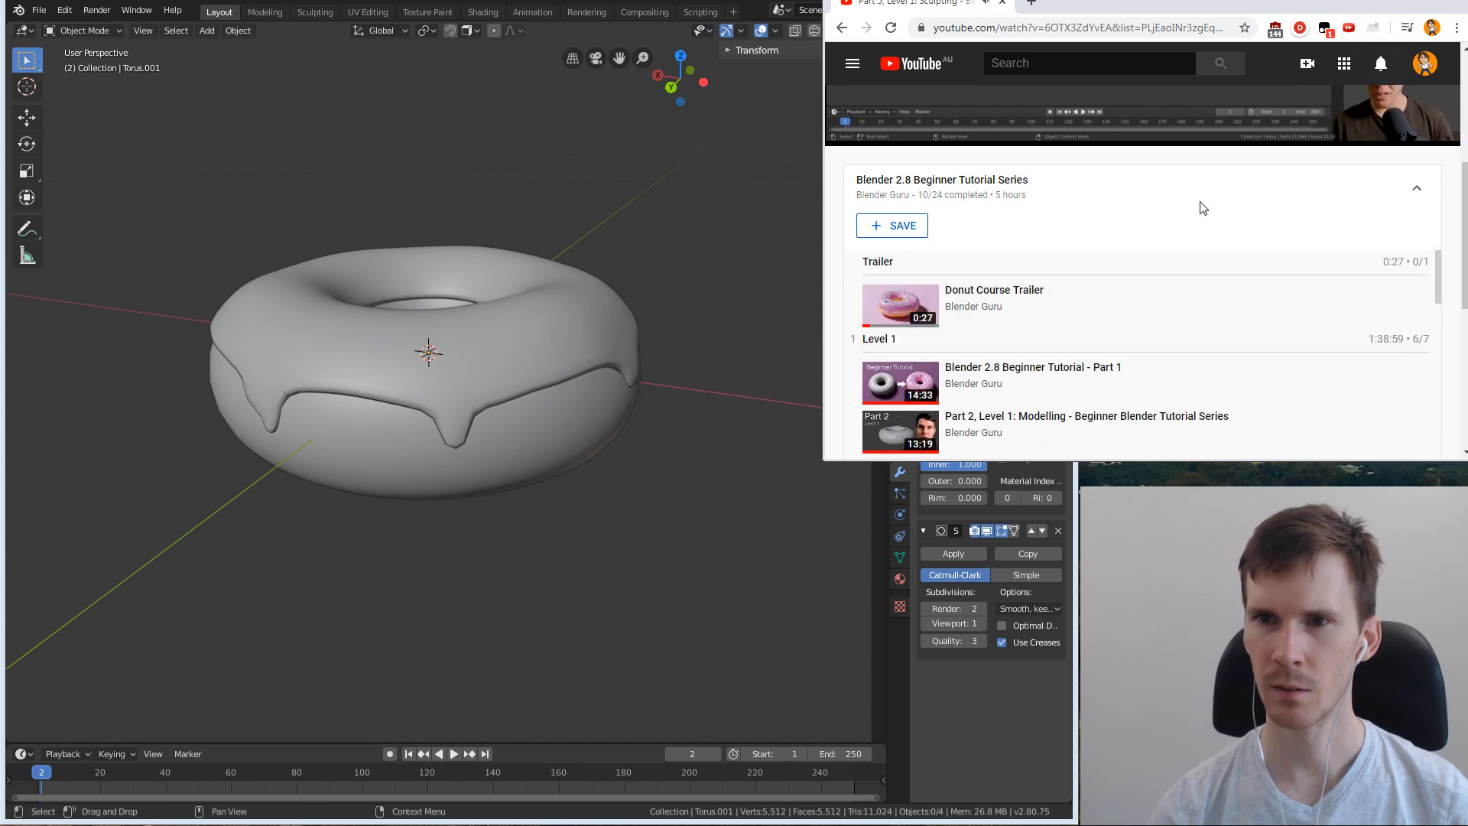
{"action": "scroll", "coordinate": [1415, 239], "scroll_direction": "up", "scroll_amount": 4}
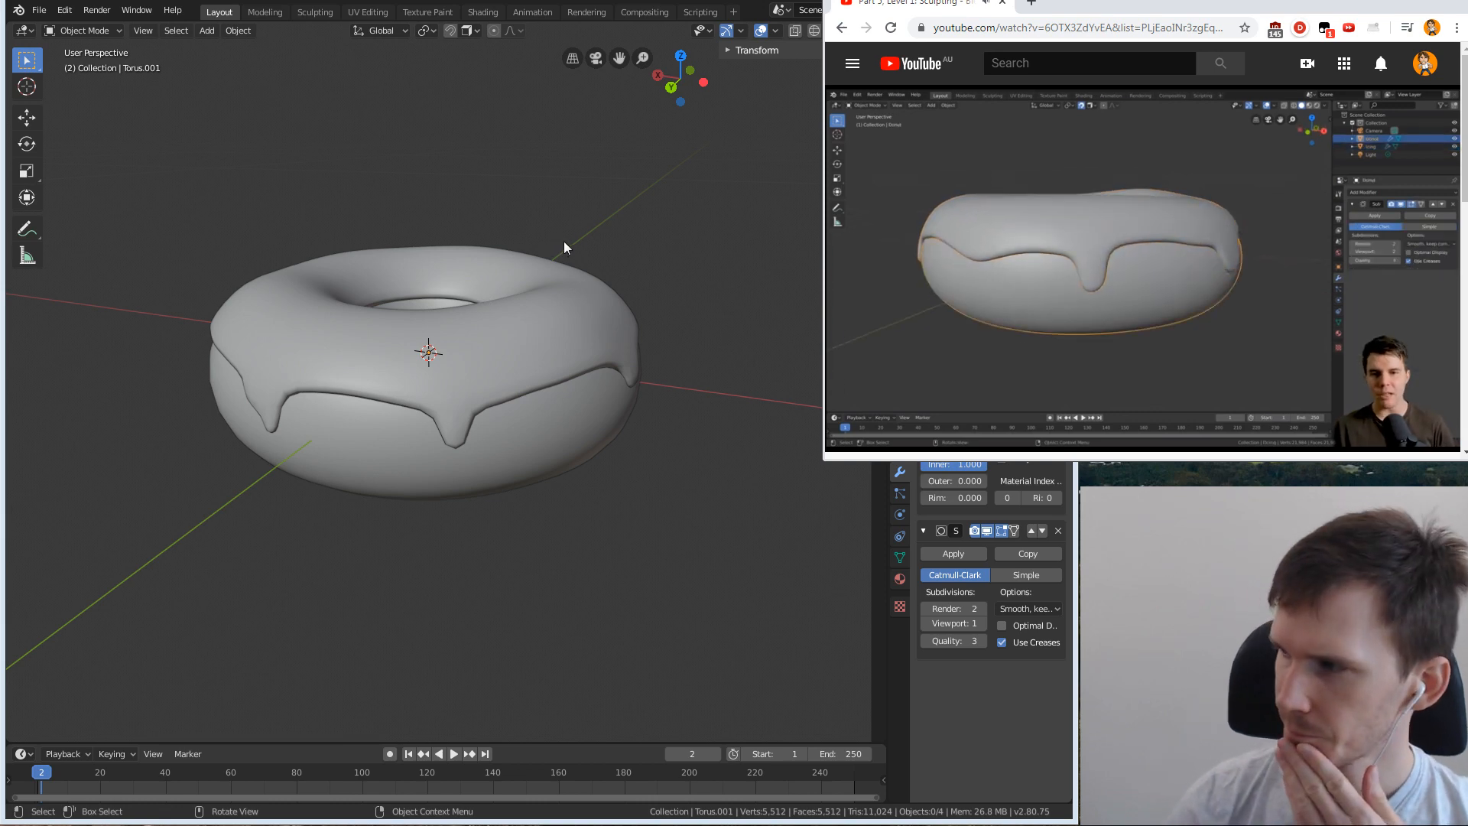
Open the save dialog for the doughnut scene in Blender, moving its window to another screen, and return to the tutorial video.
{"action": "left_click", "coordinate": [505, 142]}
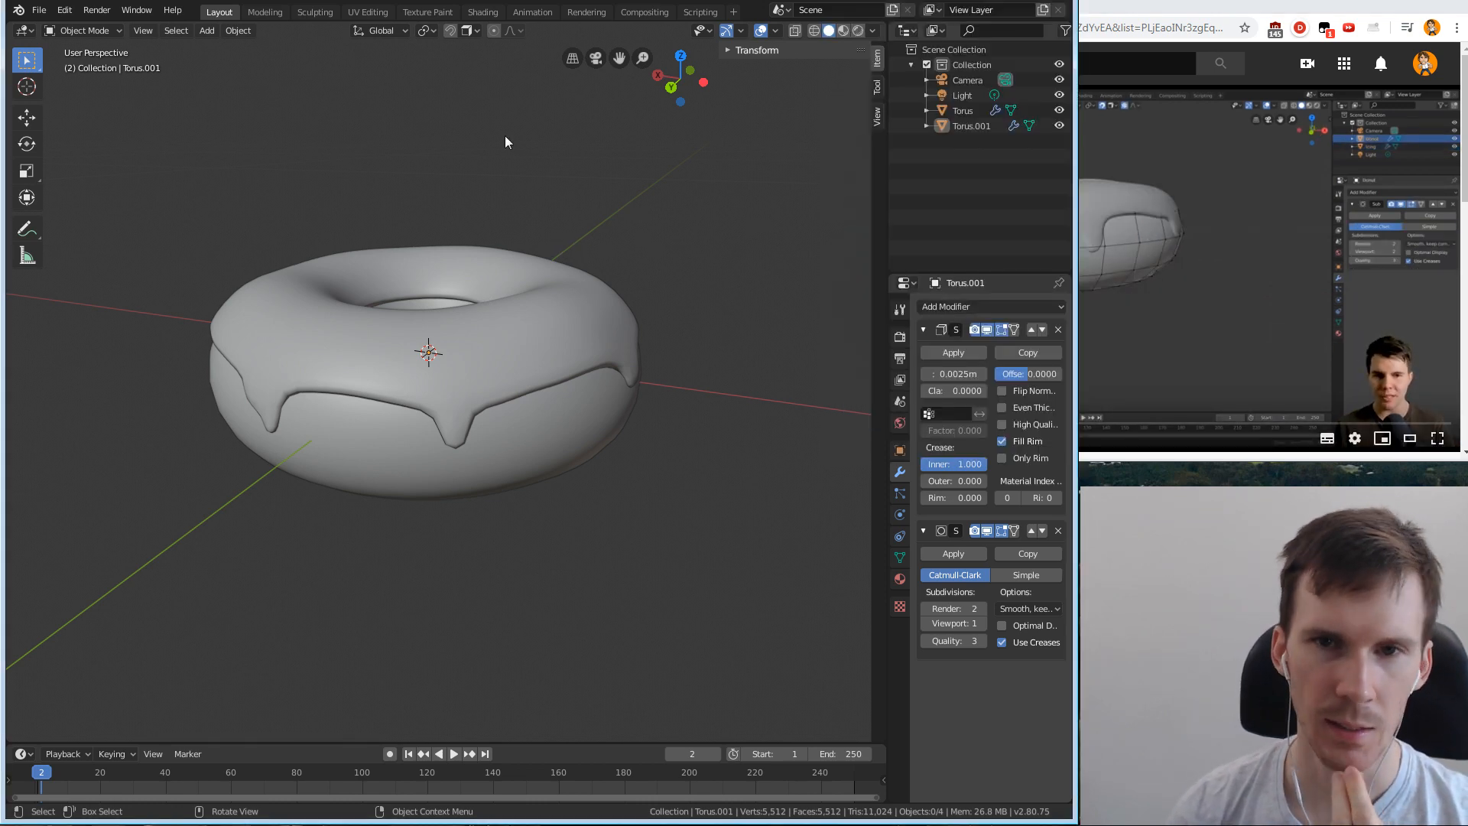
{"action": "key", "text": "ctrl+s"}
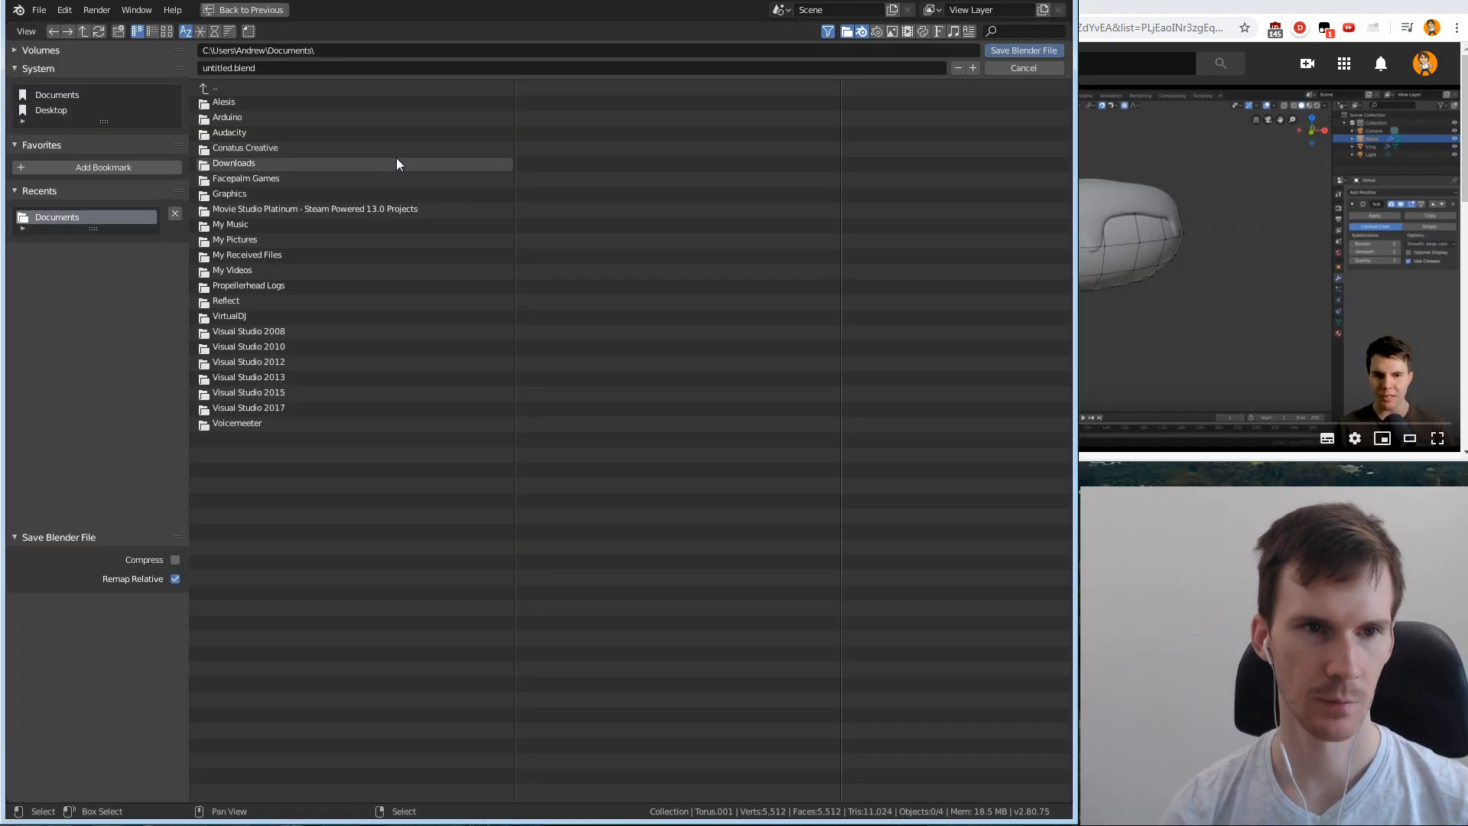
{"action": "left_click_drag", "start_coordinate": [309, 1], "coordinate": [1467, 76]}
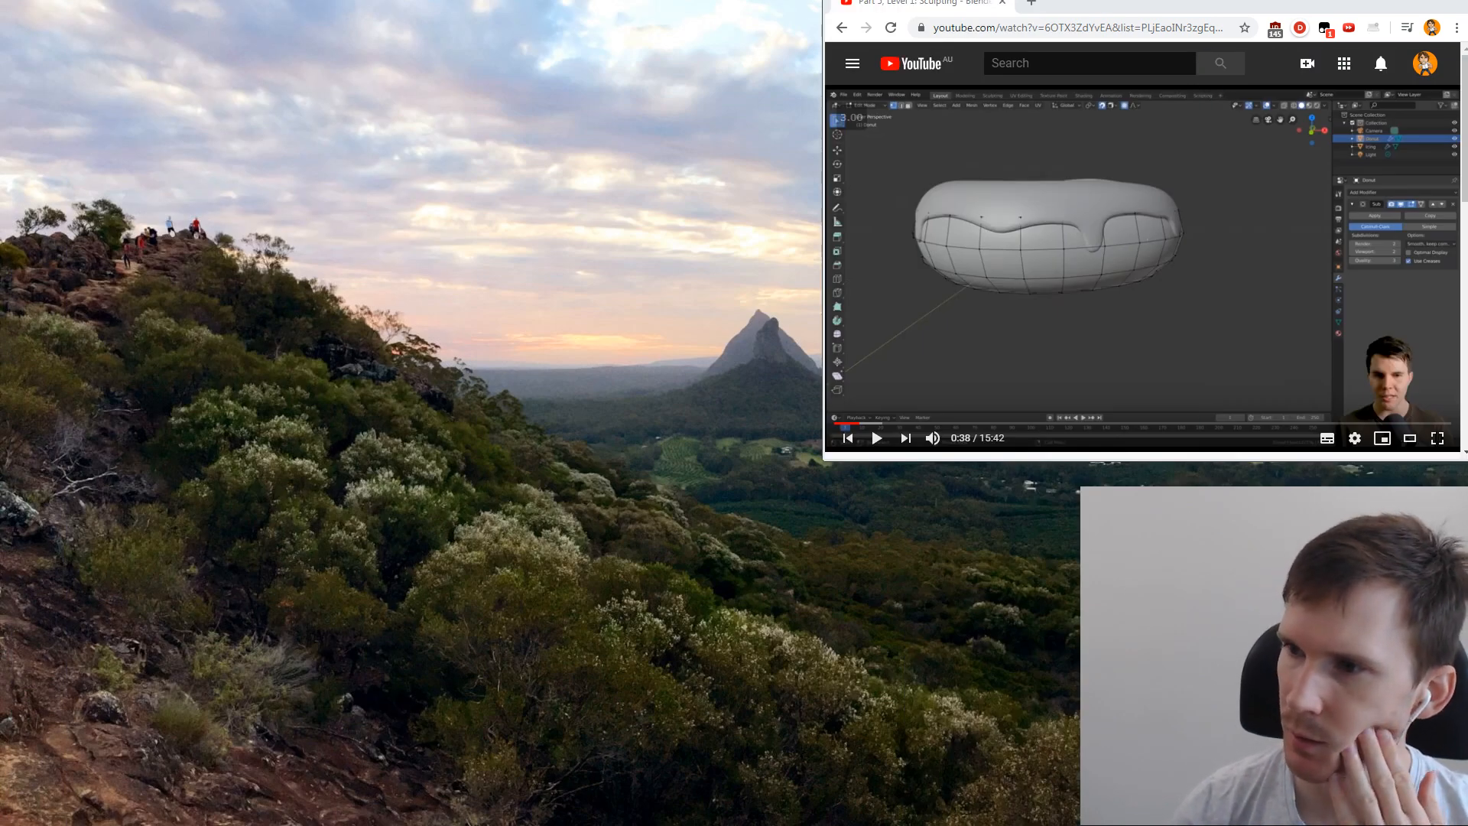
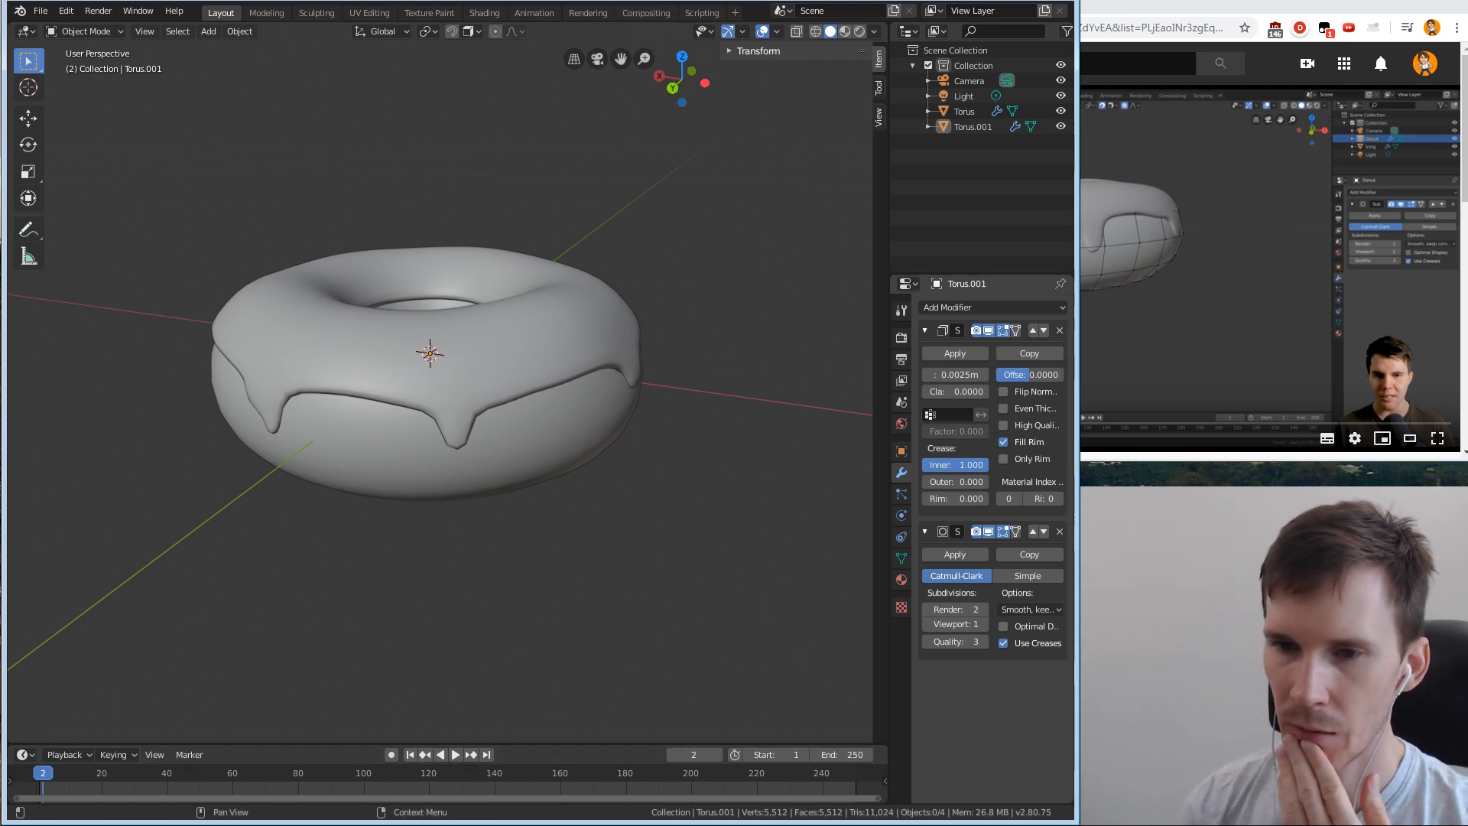
{"action": "left_click", "coordinate": [1162, 2]}
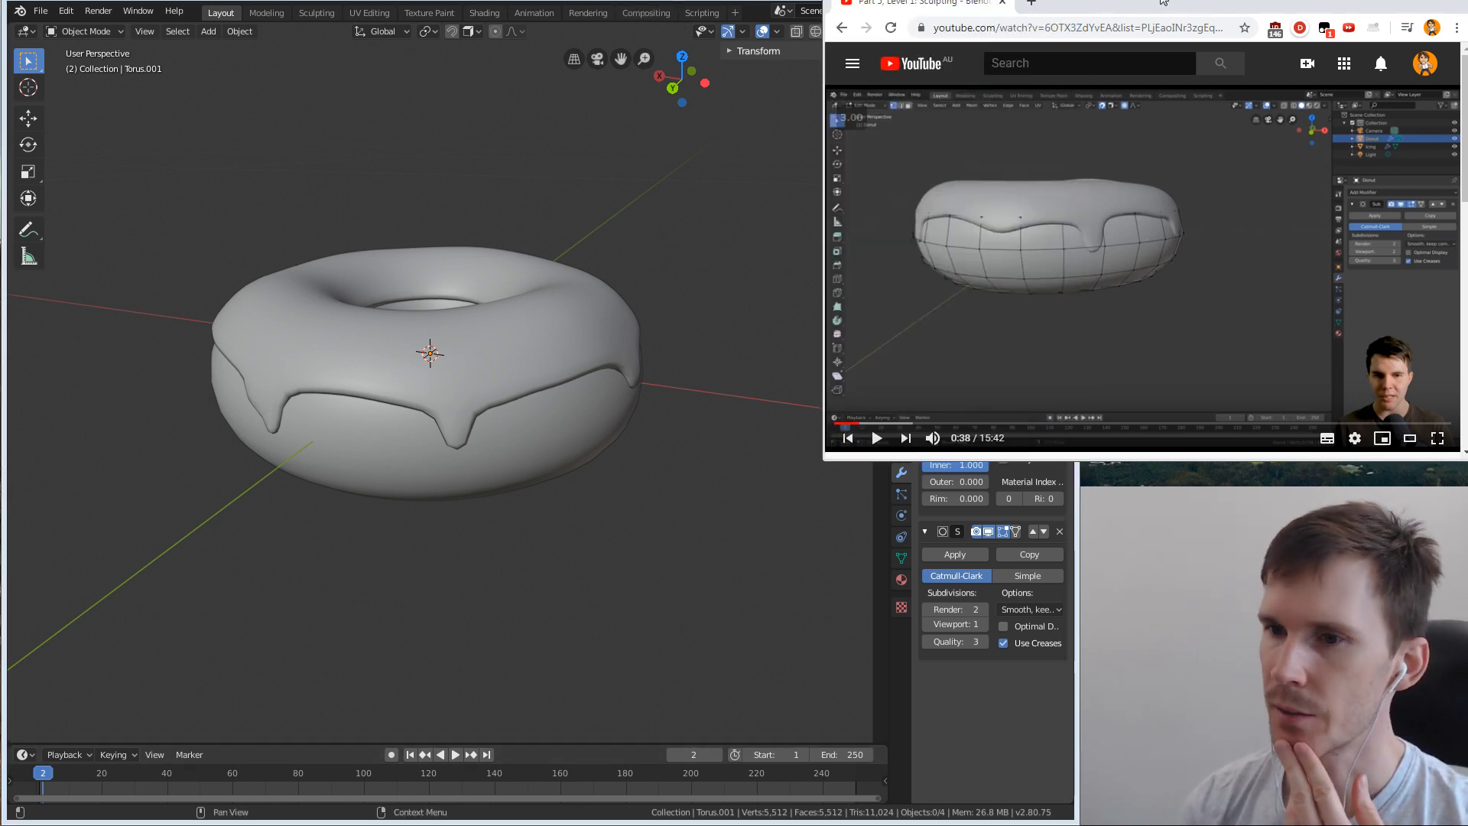